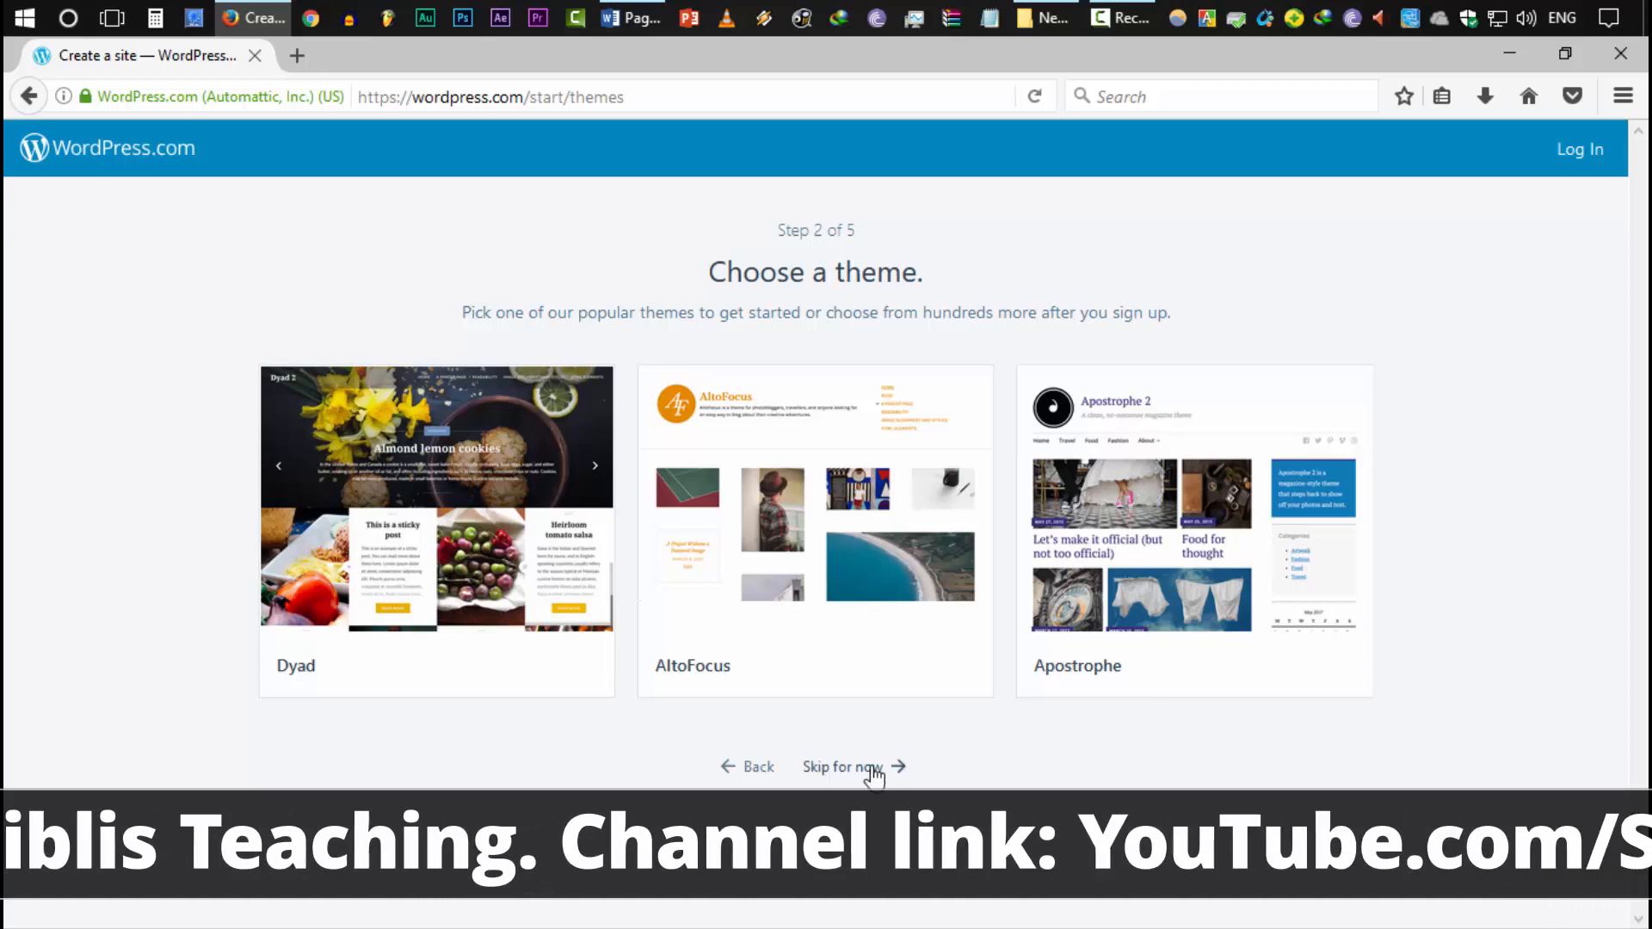
Skip the theme step, search for a site name, and pick the free .wordpress.com address
left_click(809, 770)
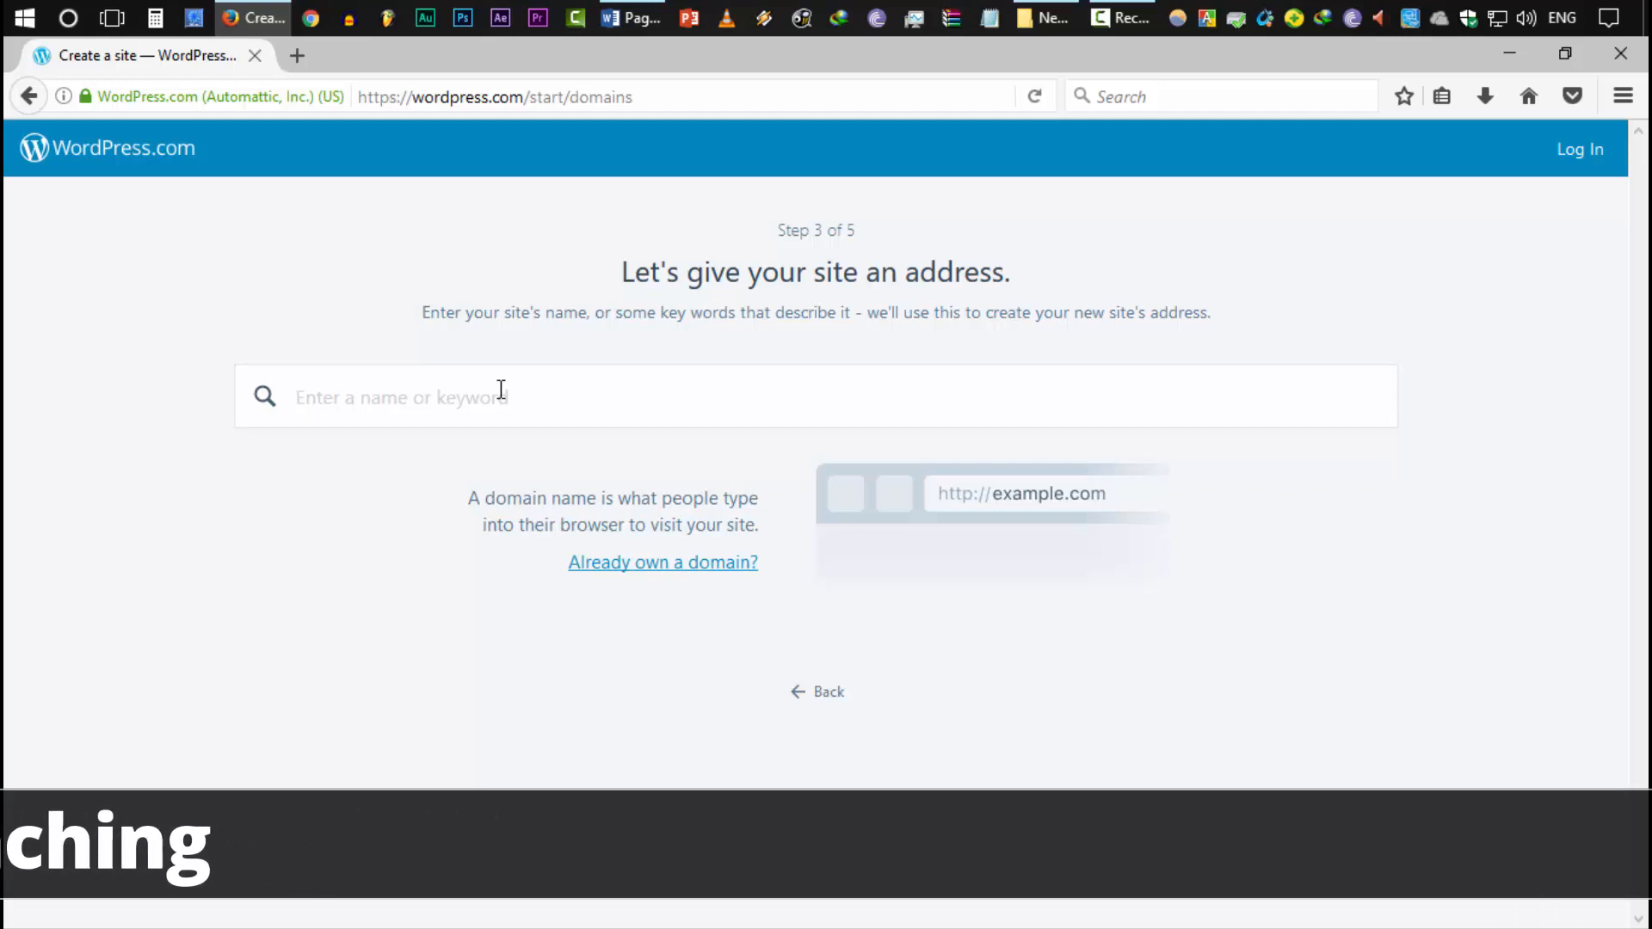
type("so")
type("hagm")
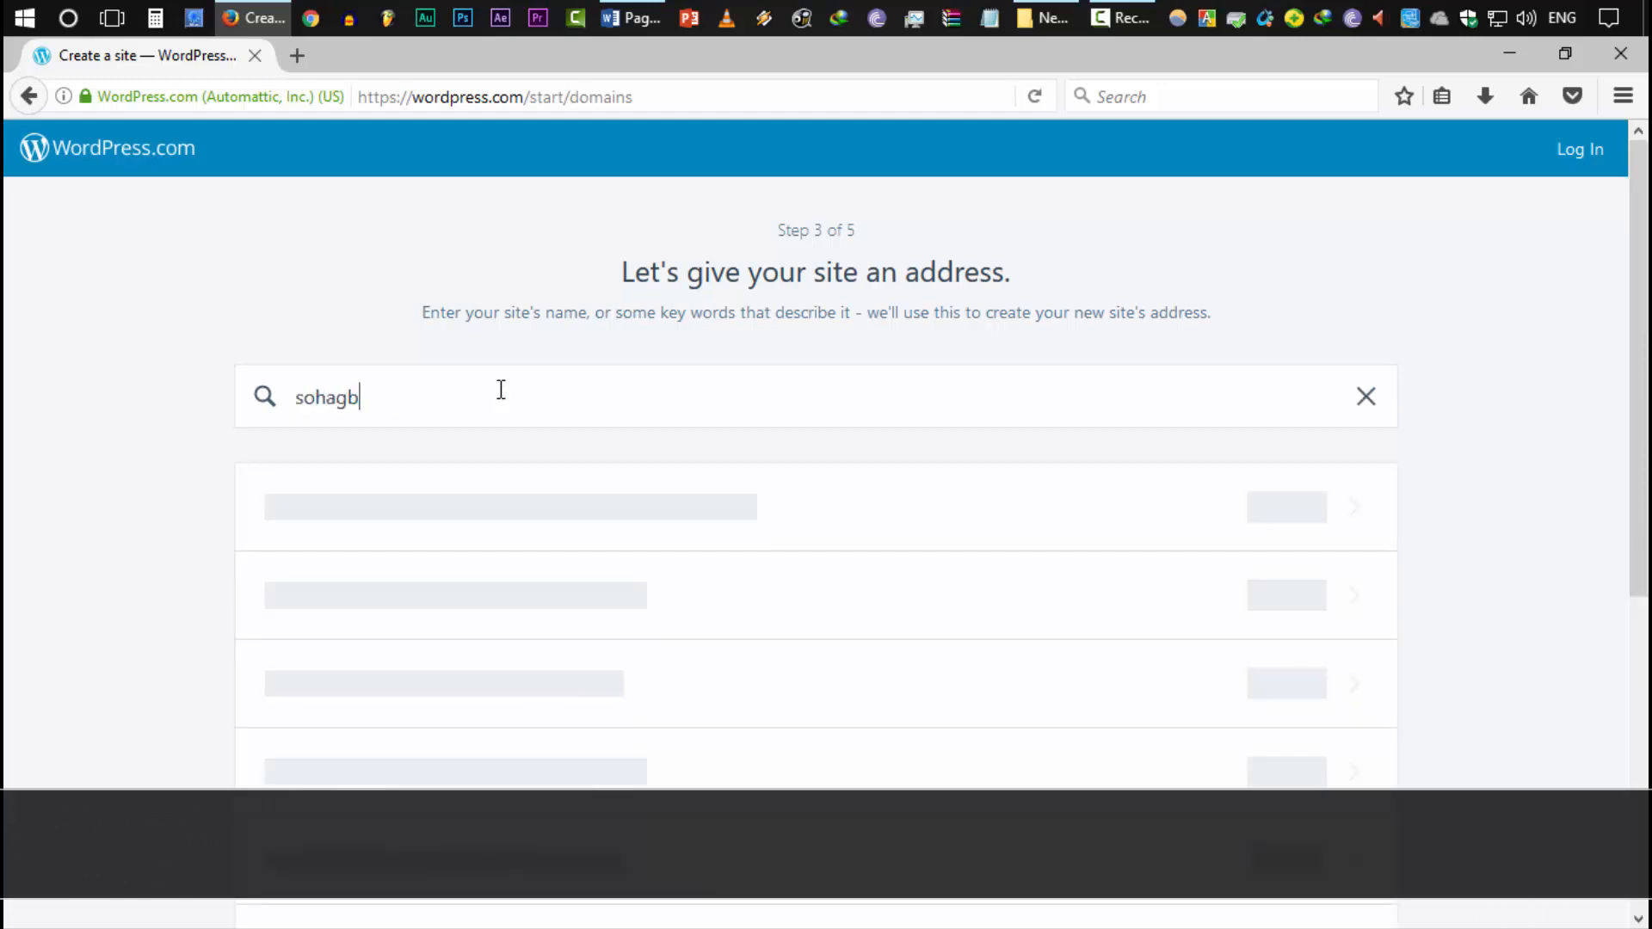
type("iainfo")
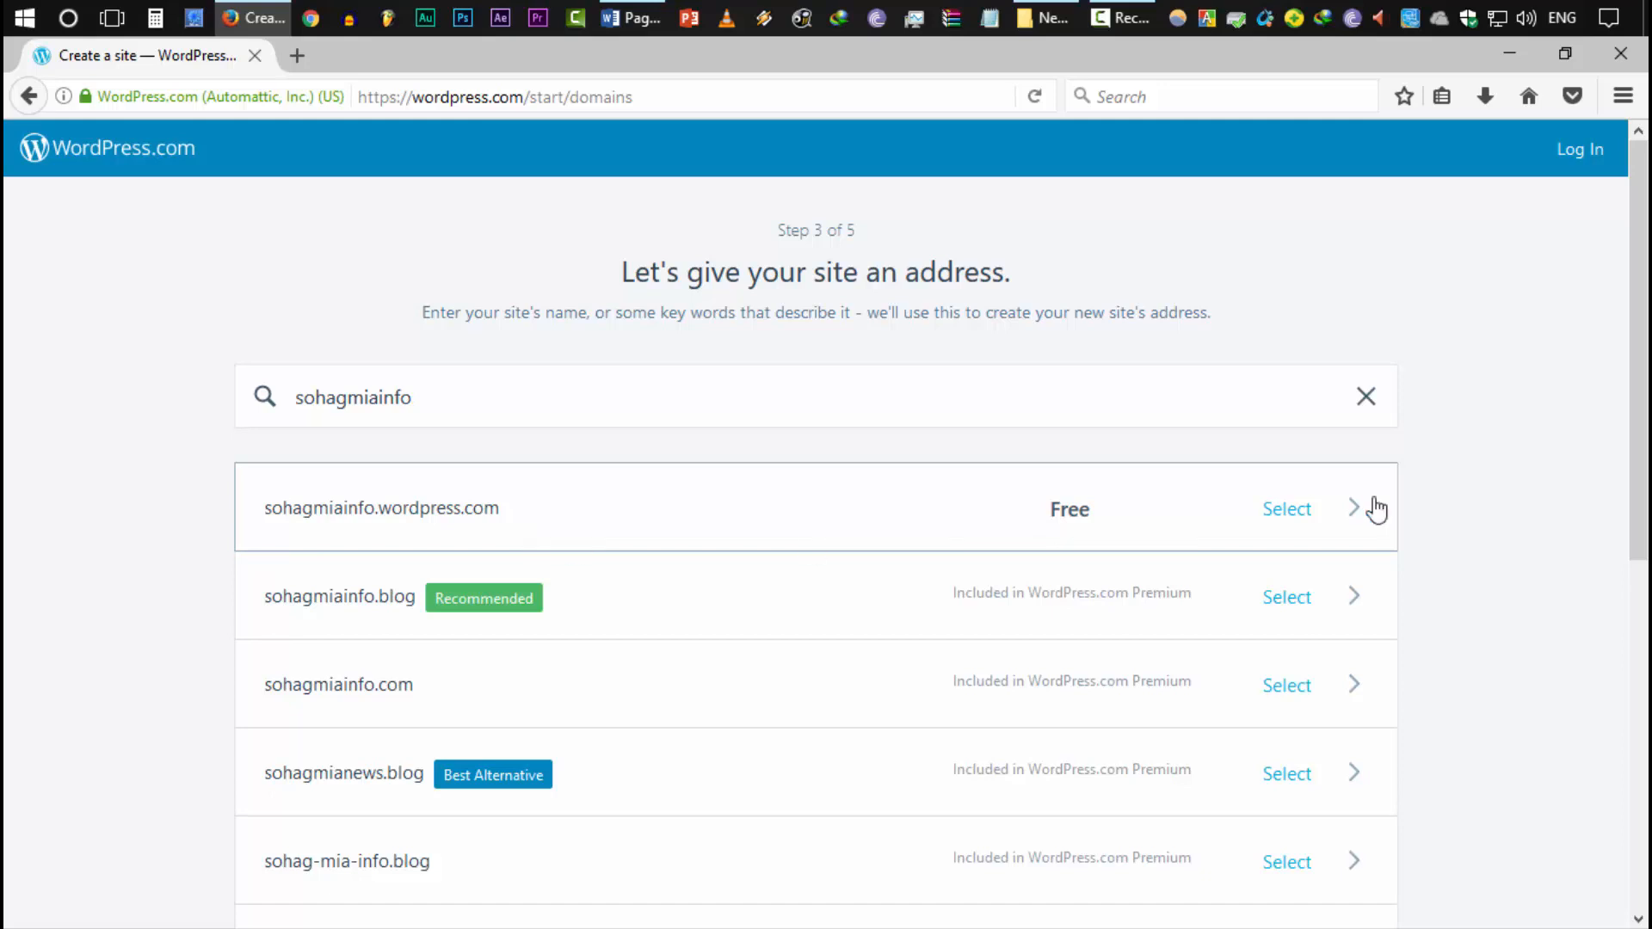
left_click(520, 520)
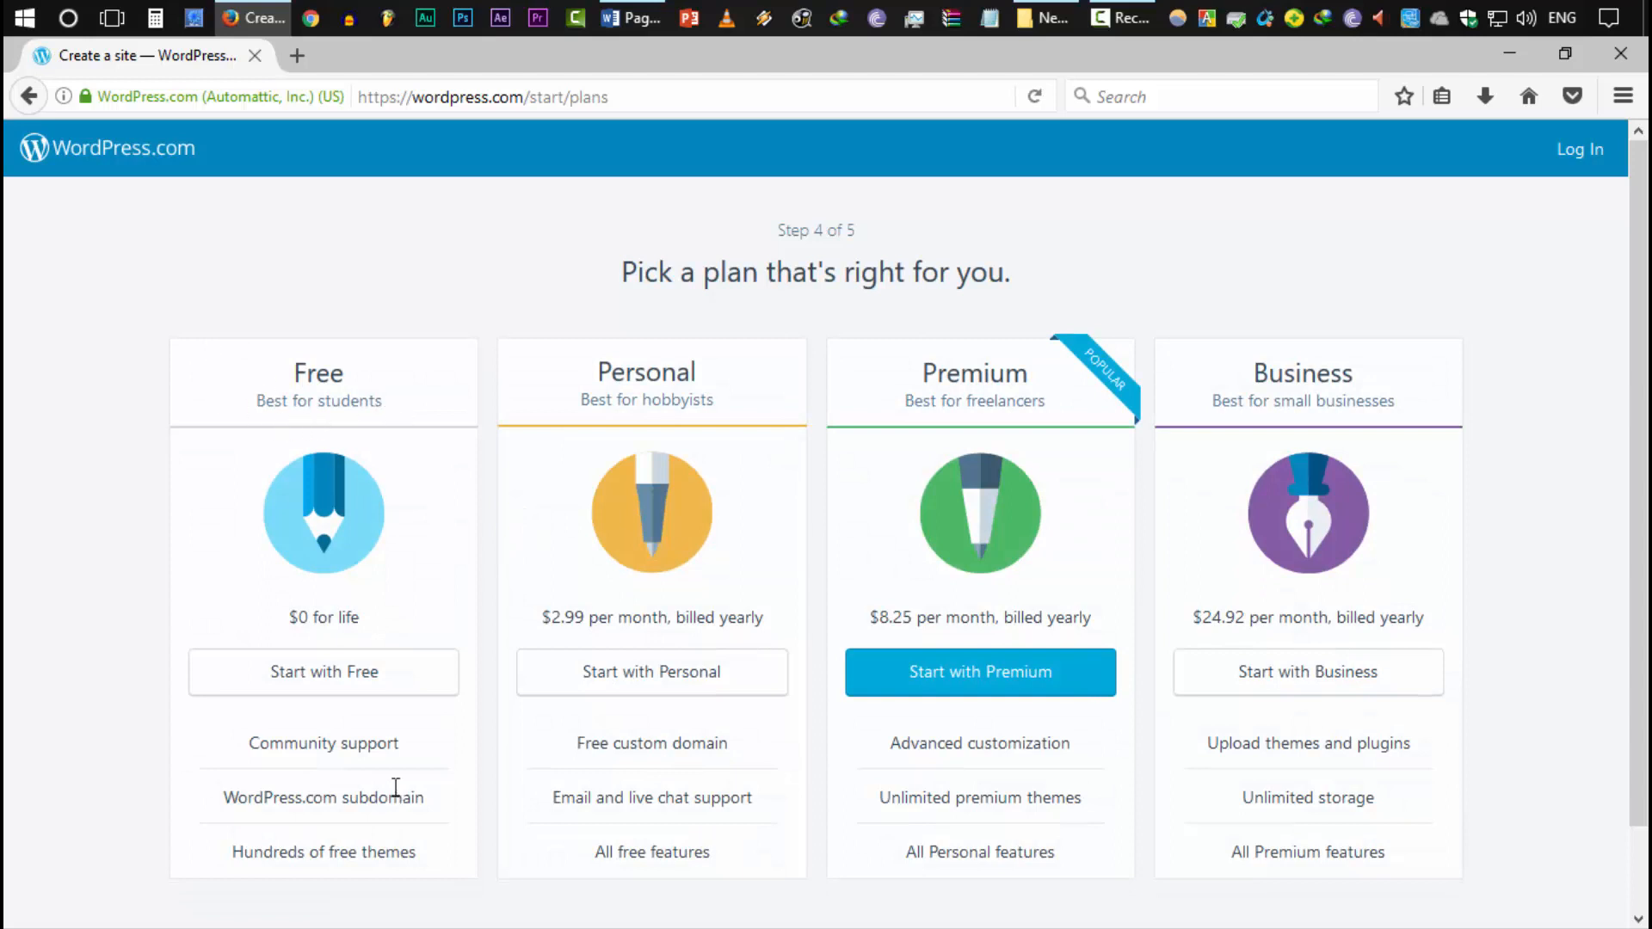
Choose the Free plan and create the account with an e-mail, the suggested username and a password
left_click(332, 672)
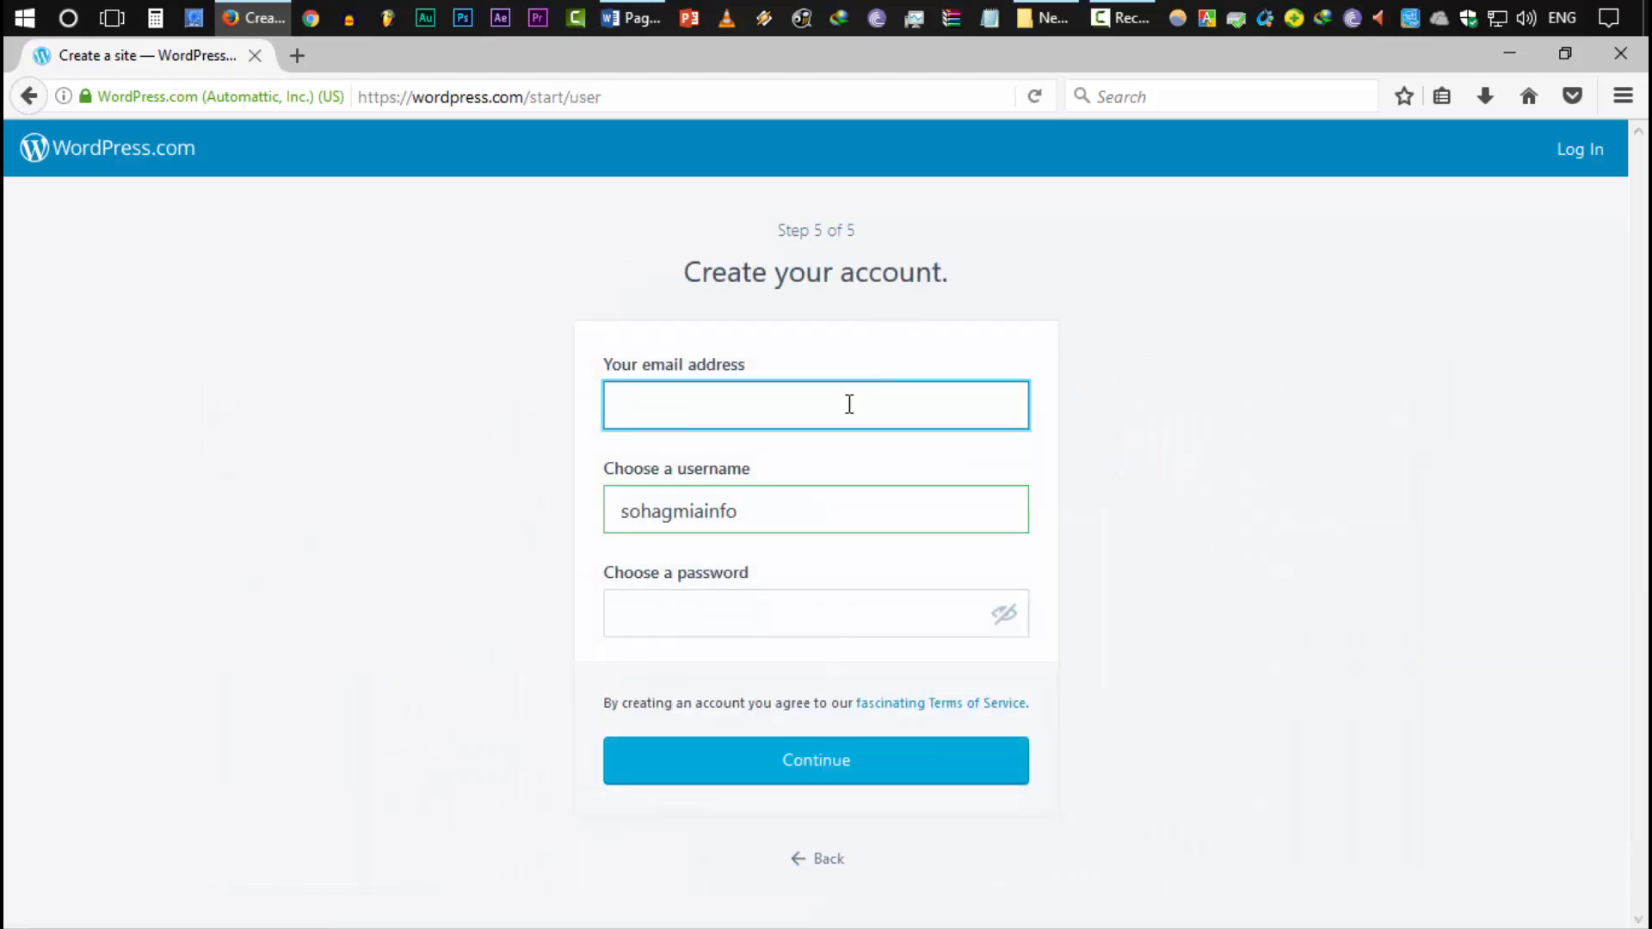
key("ctrl+v")
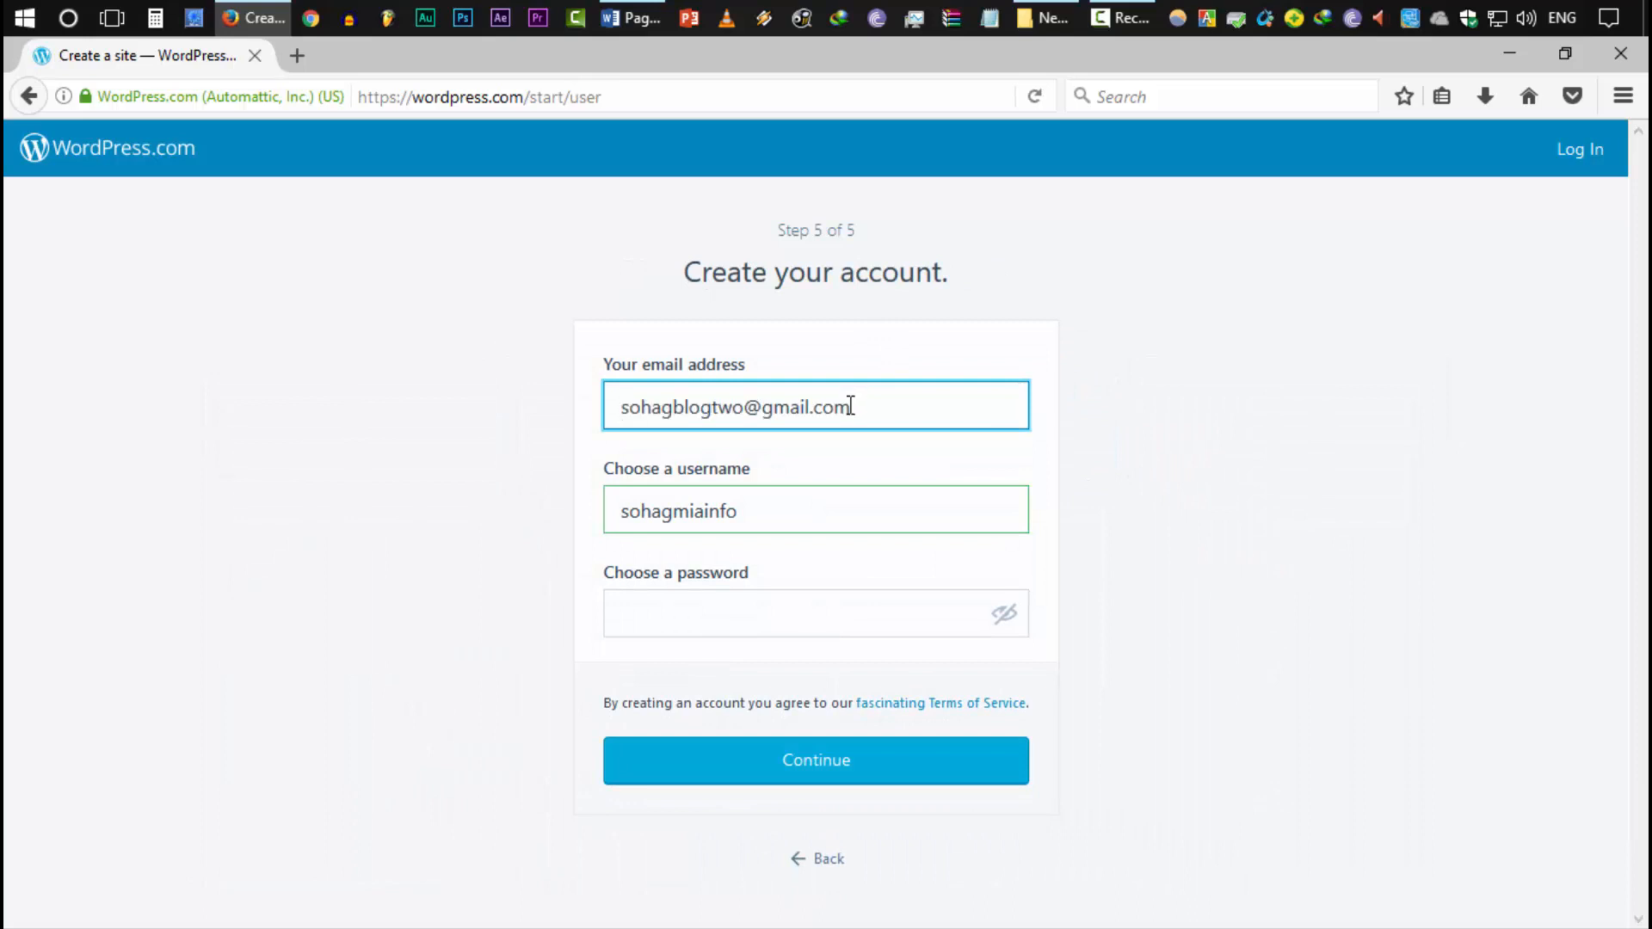
left_click(620, 514)
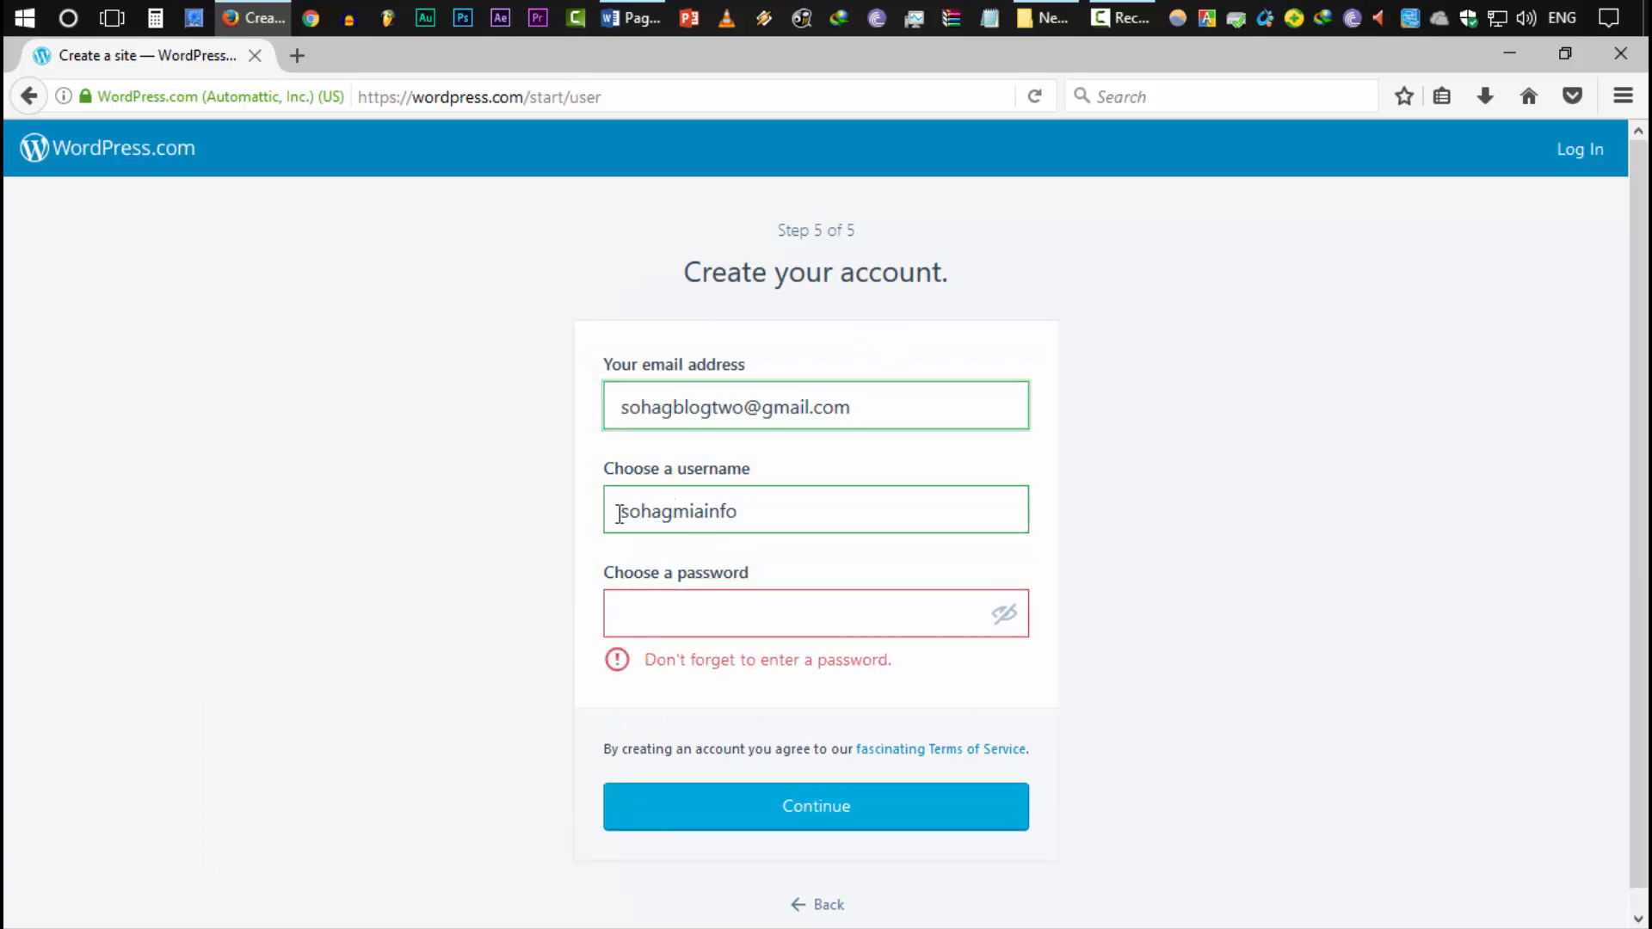
double_click(723, 510)
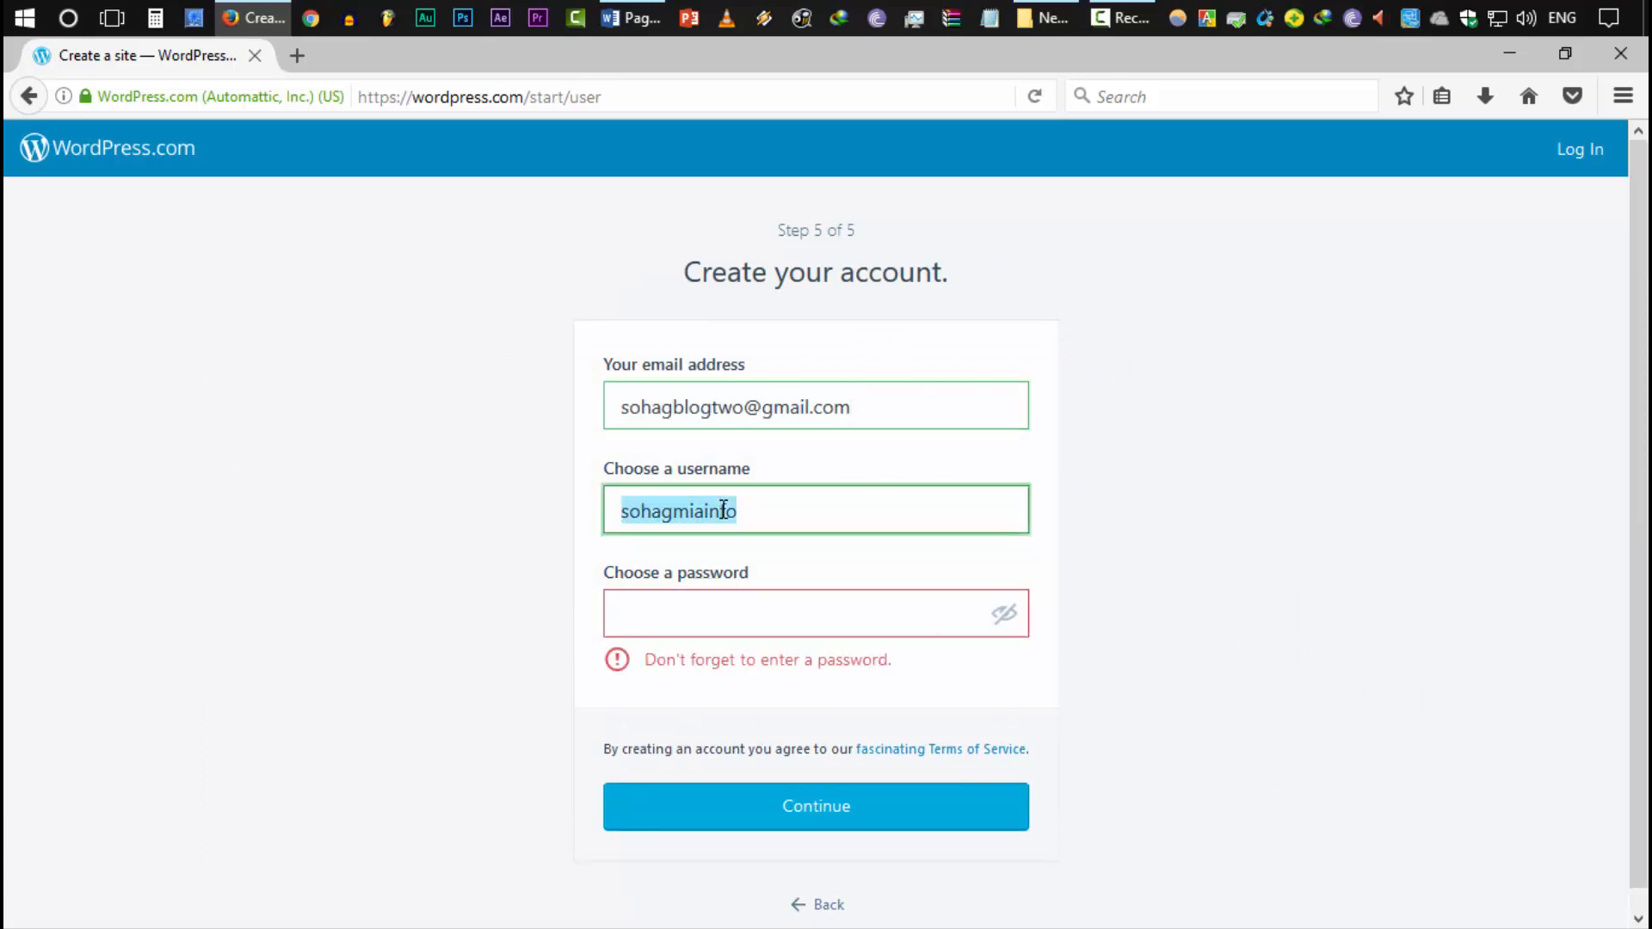
left_click(777, 511)
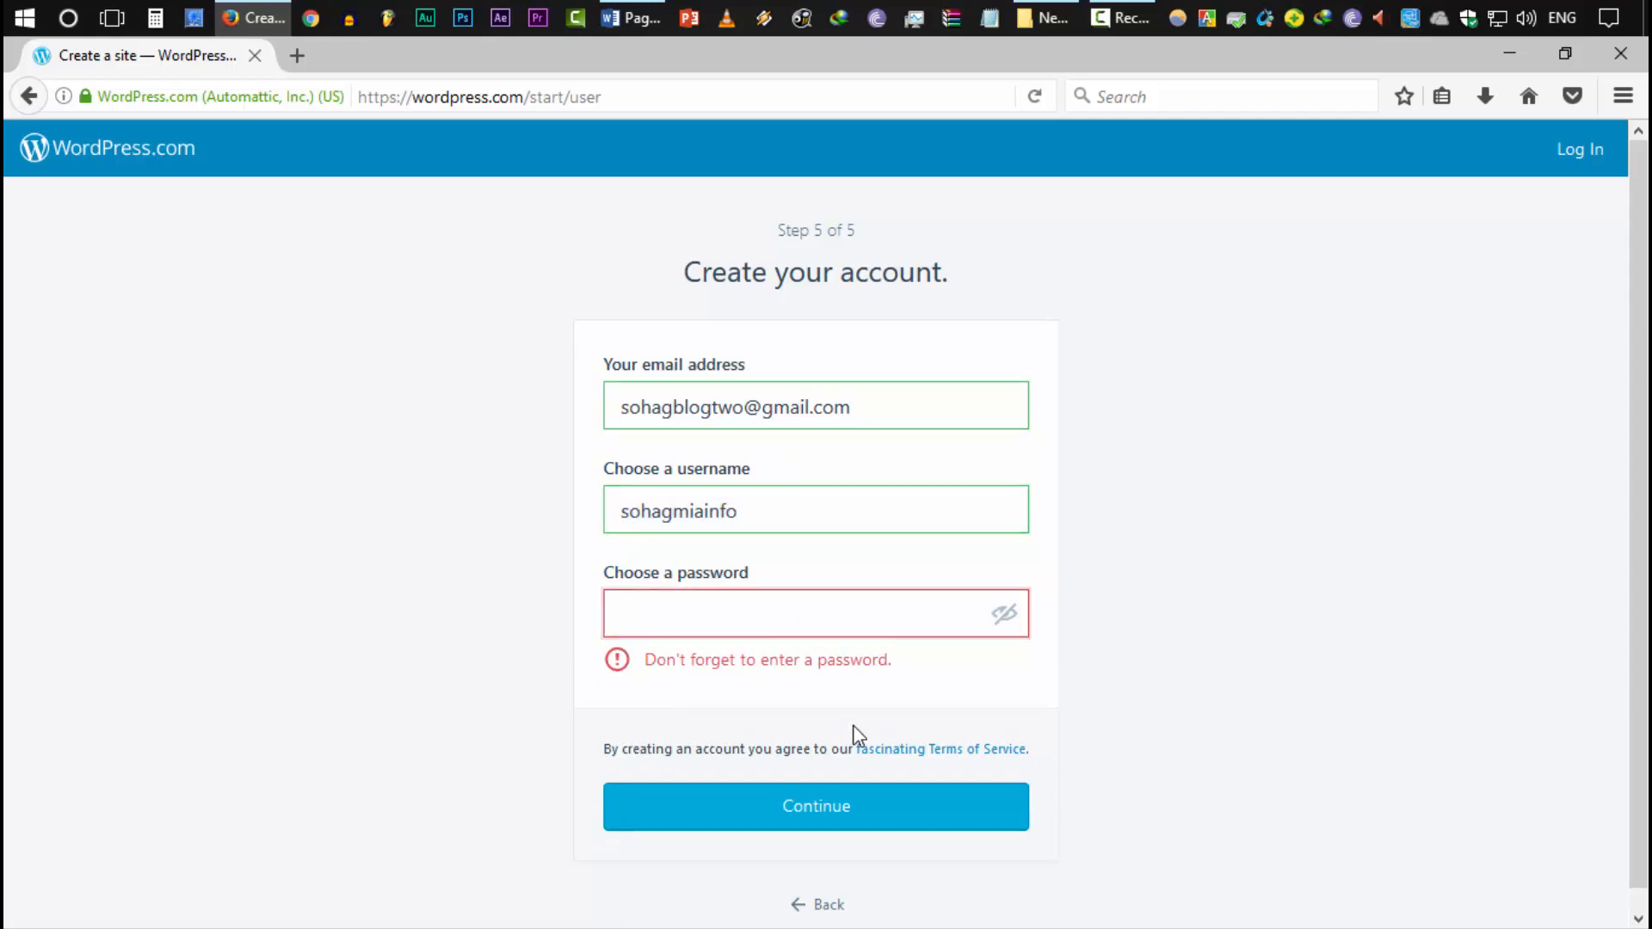
key("Tab")
type("•••••••••••")
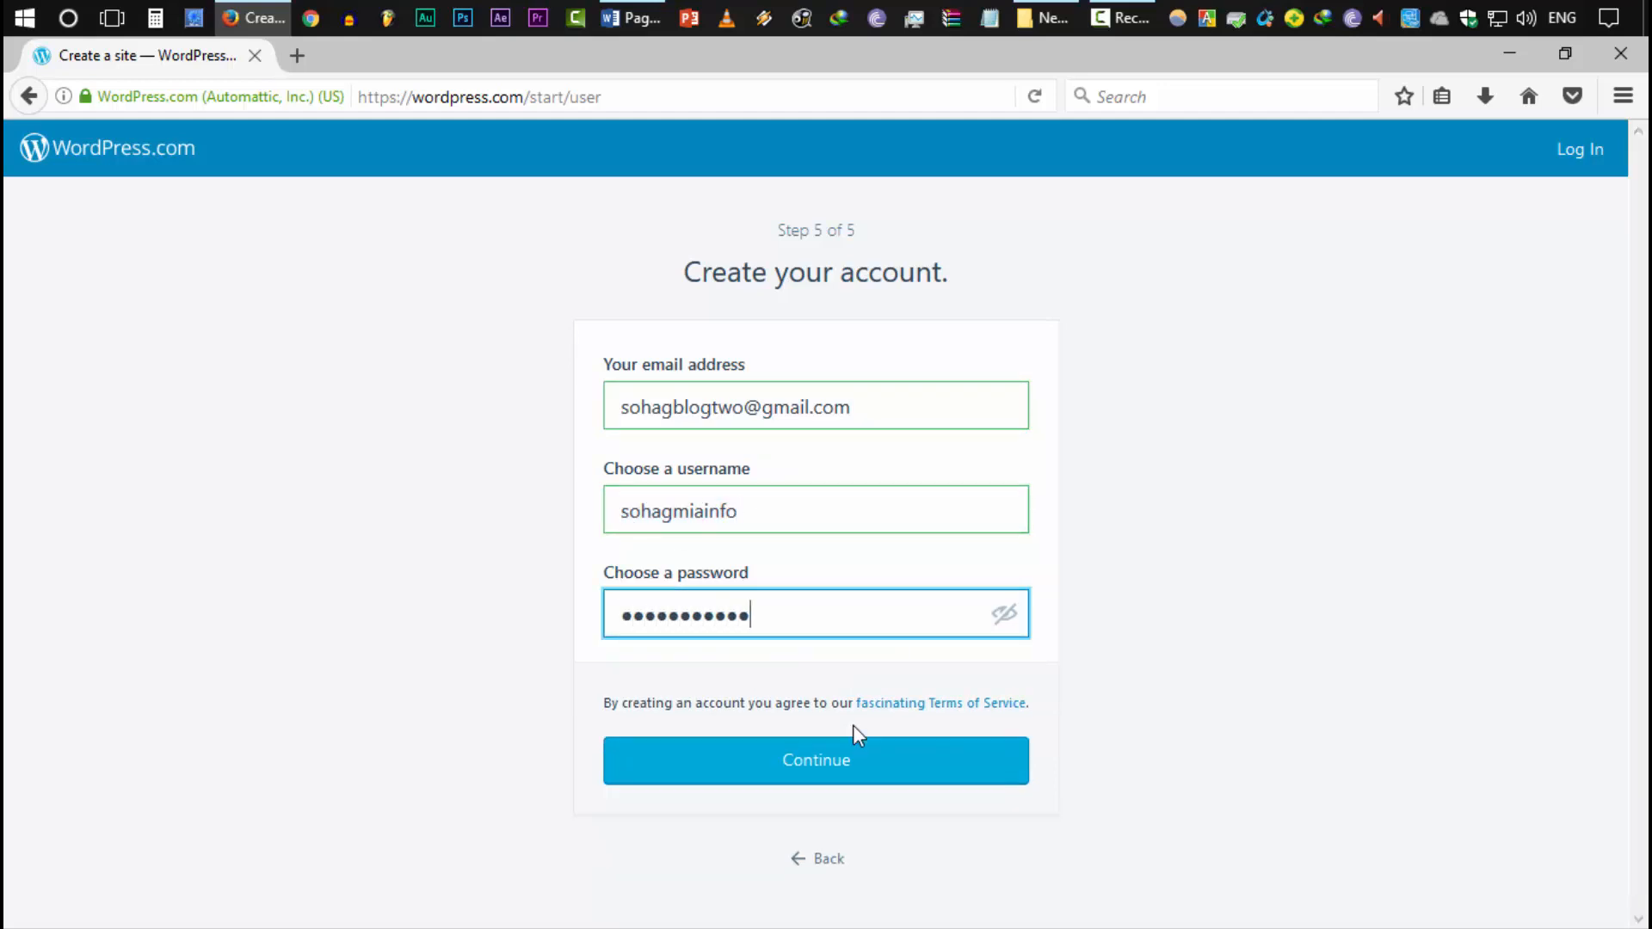
left_click(317, 707)
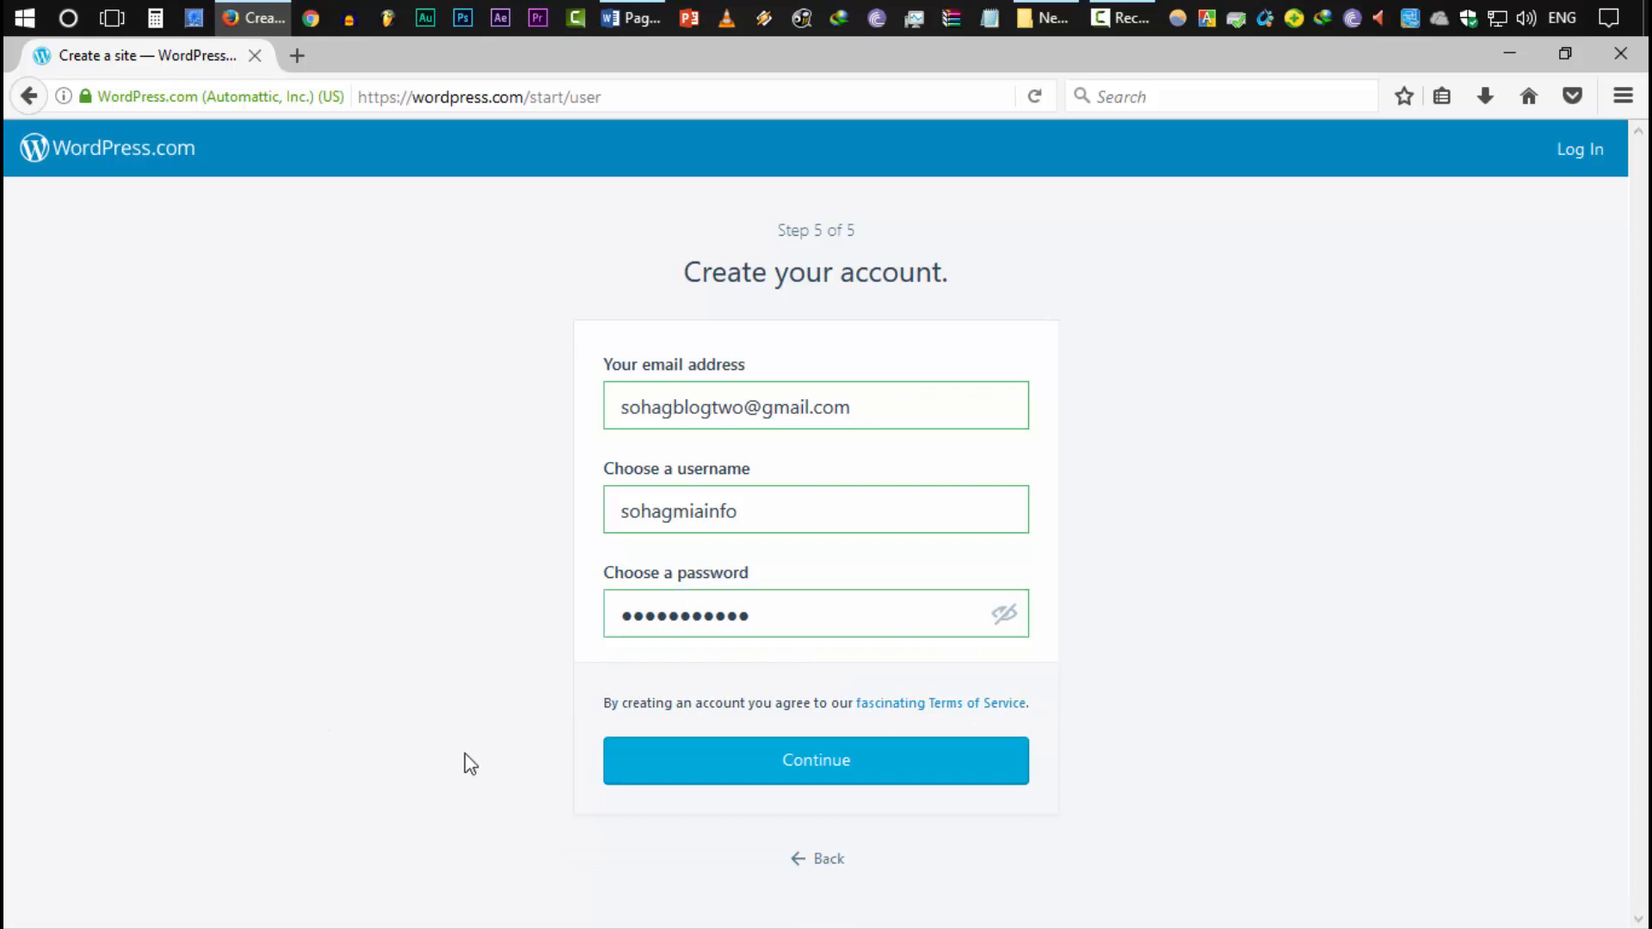
left_click(817, 774)
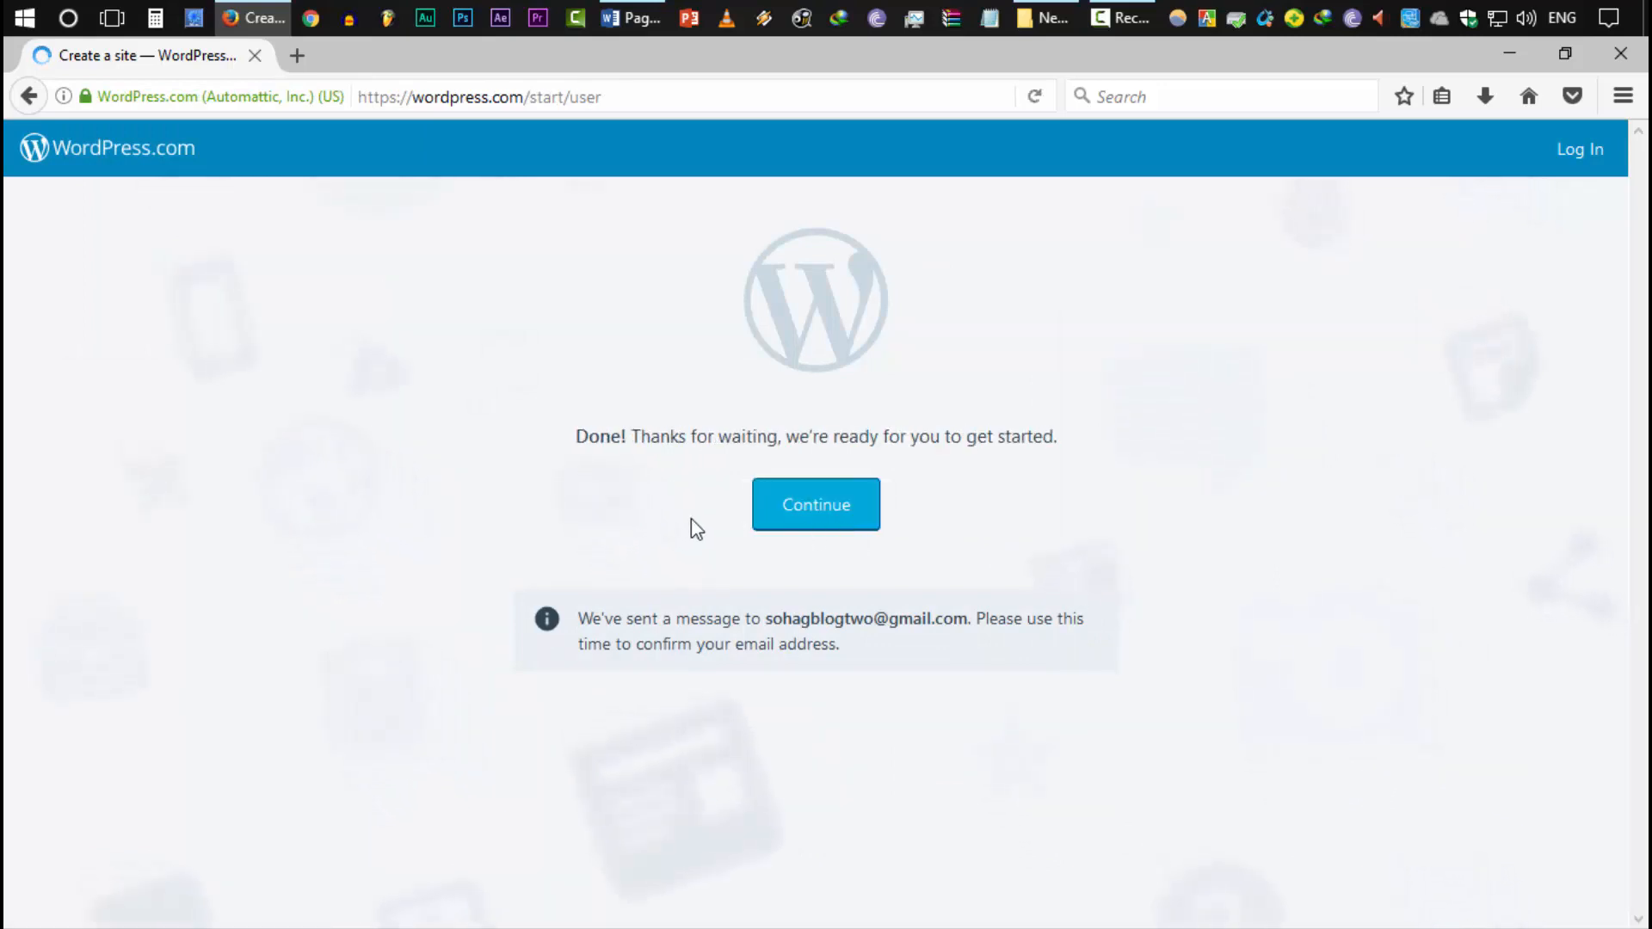
Continue to the new site, dismiss the welcome tour, and go to My Site > Themes
left_click(817, 516)
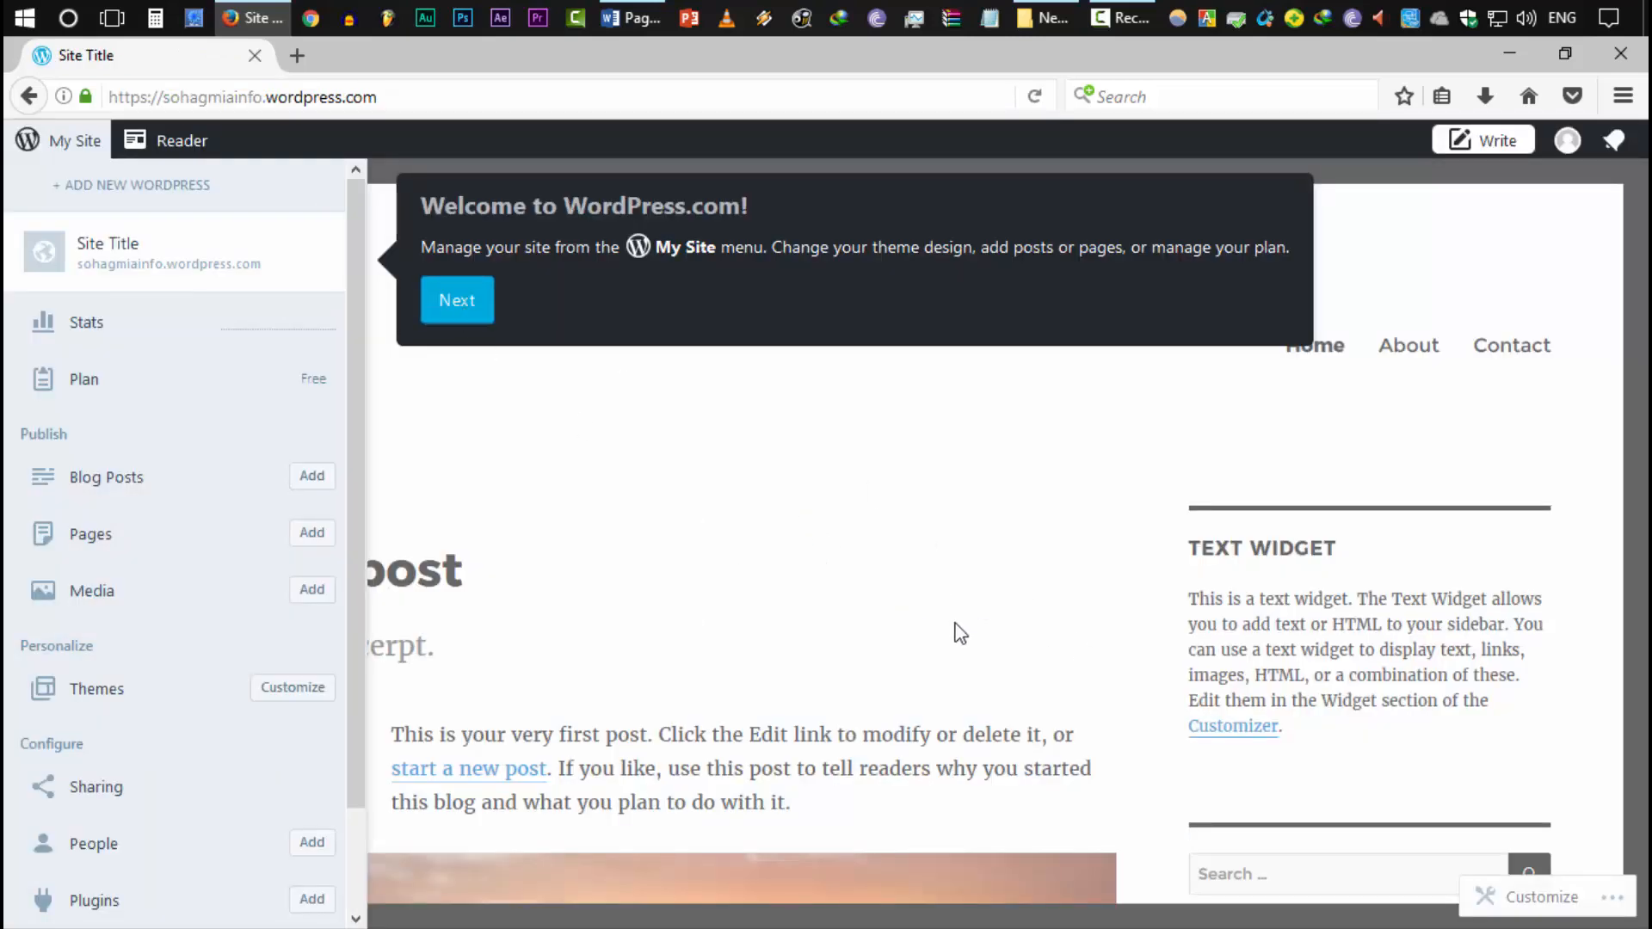
left_click(442, 310)
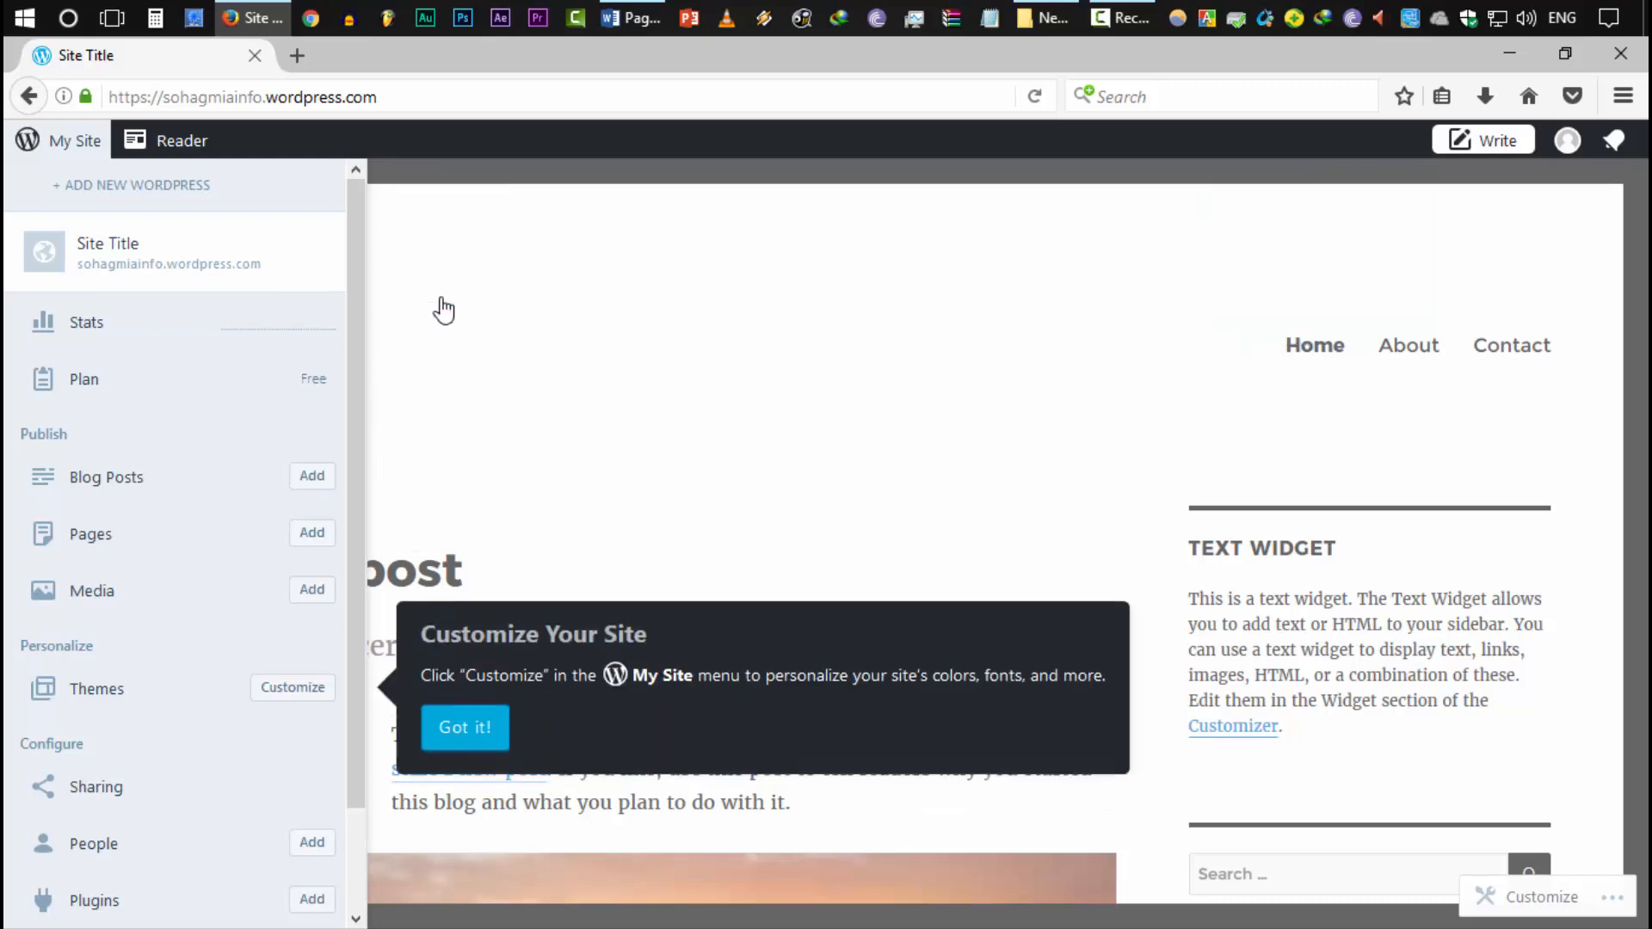
left_click(482, 735)
scroll(501, 694, "down", 10)
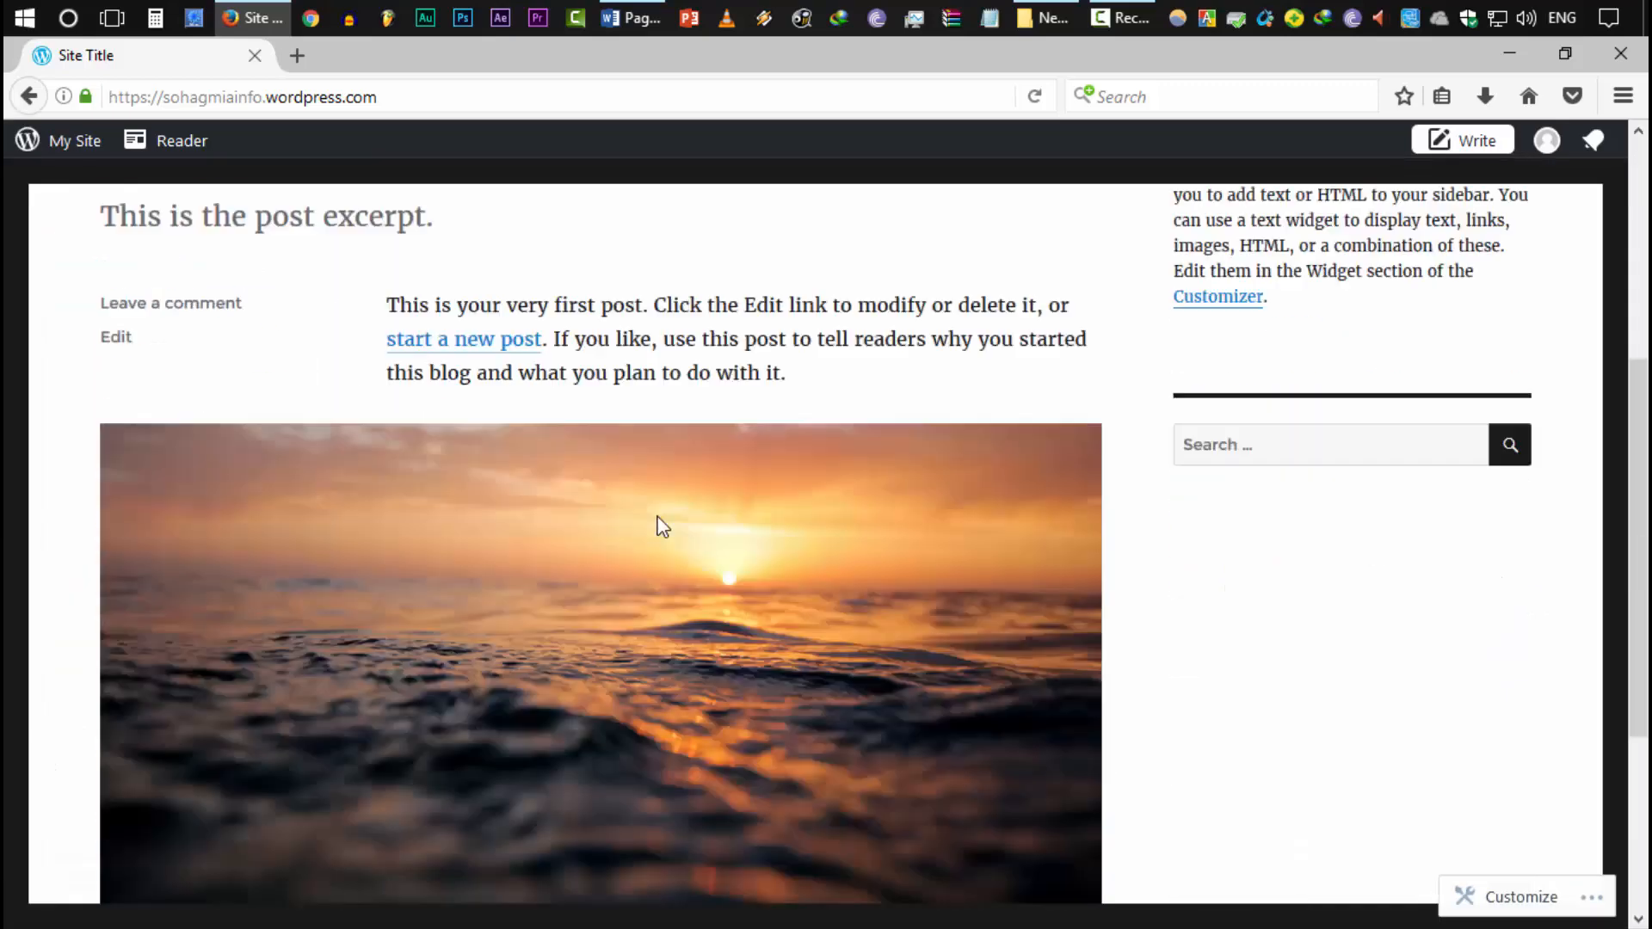
scroll(938, 766, "up", 5)
scroll(962, 804, "up", 5)
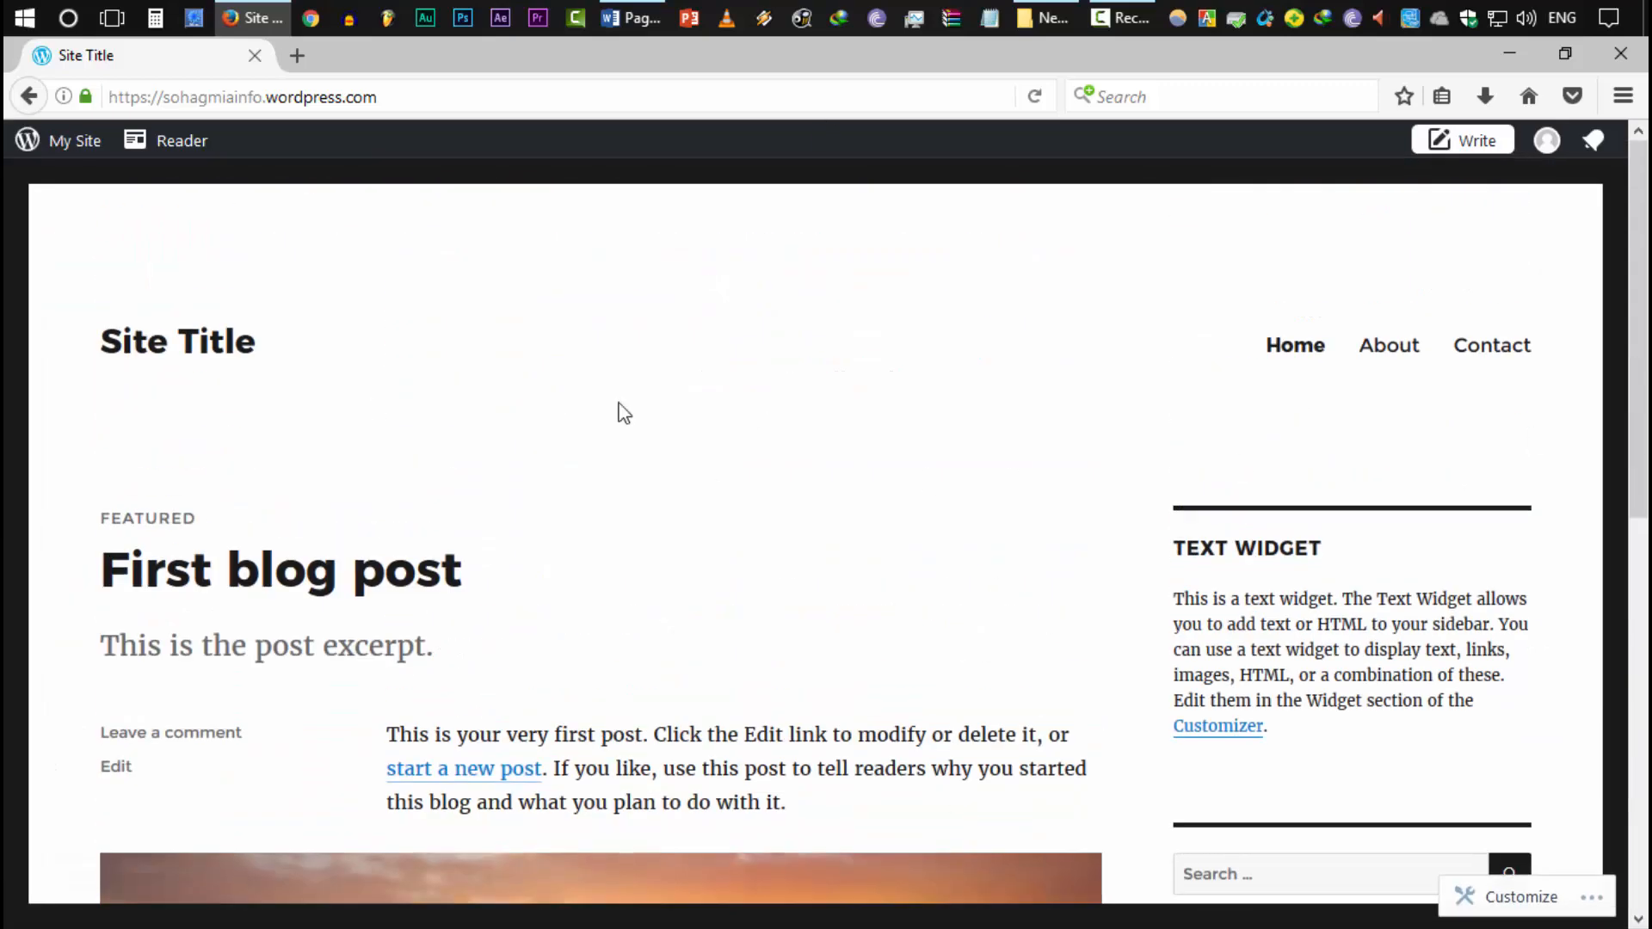
left_click(49, 145)
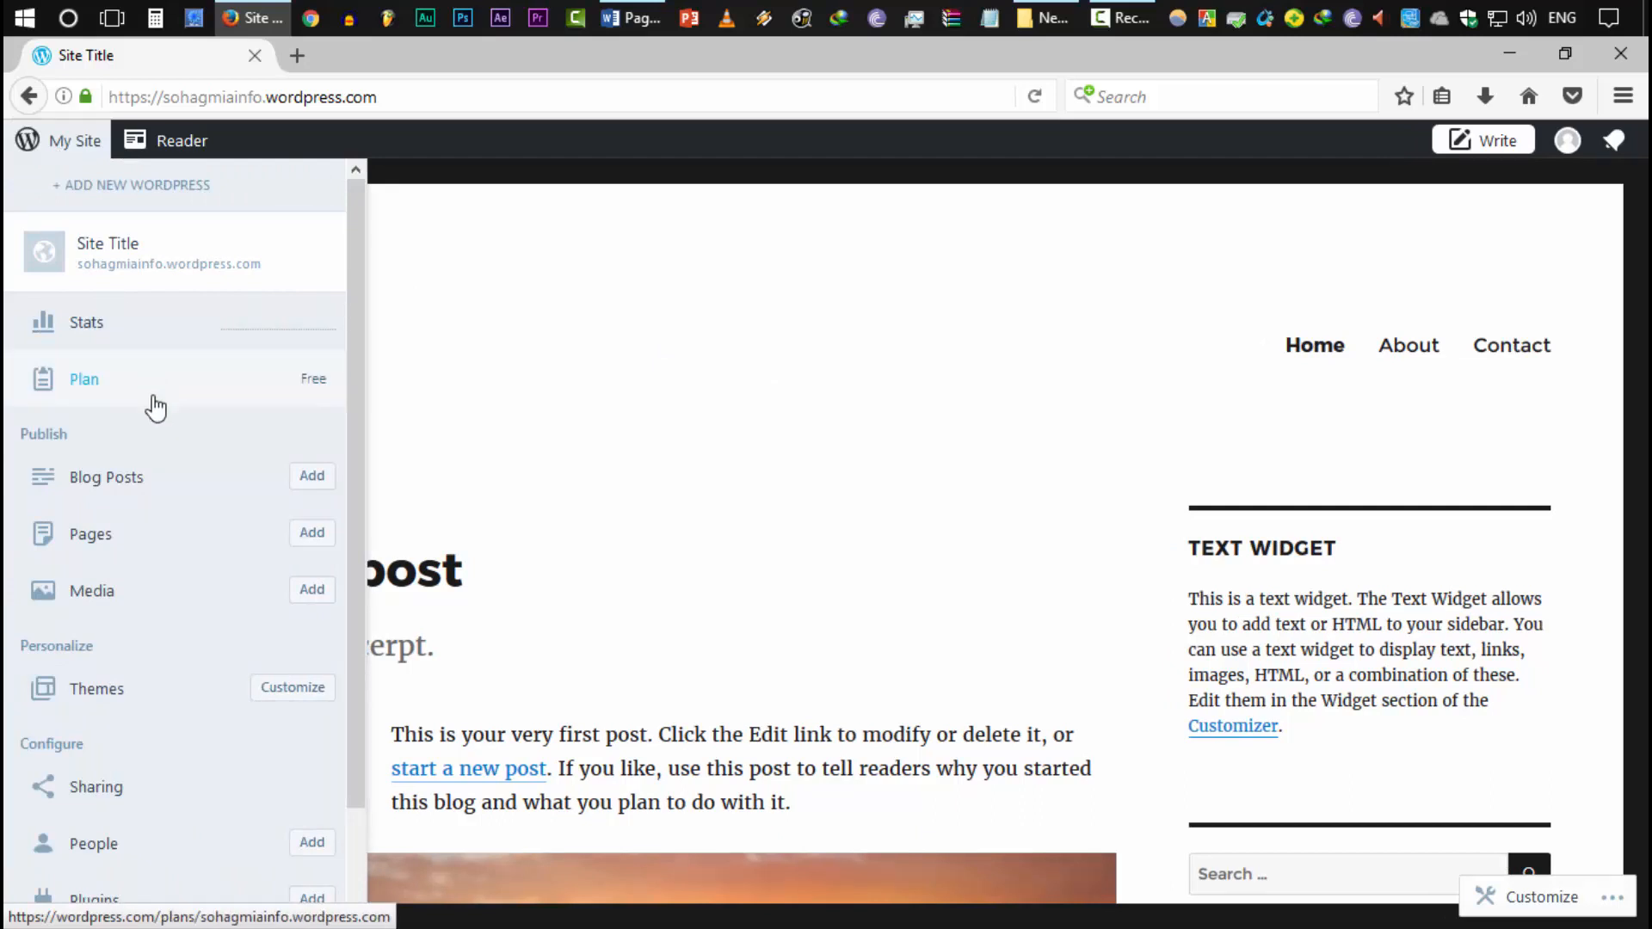
left_click(104, 693)
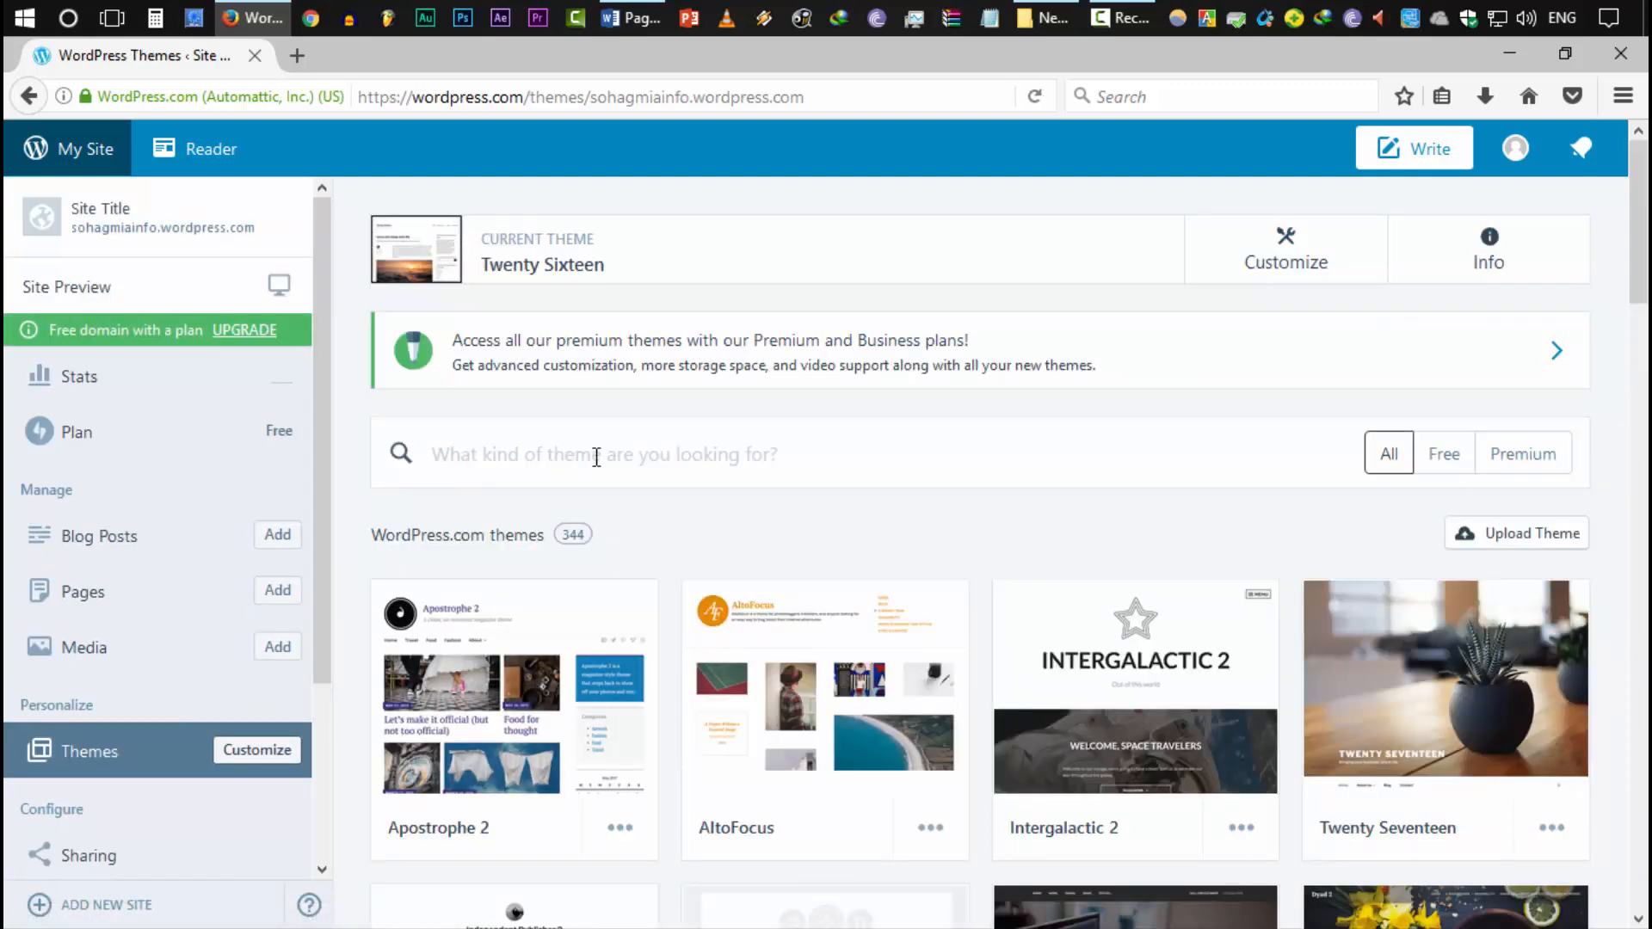
Search for the Goran theme, activate it, and open the Customizer
left_click(645, 452)
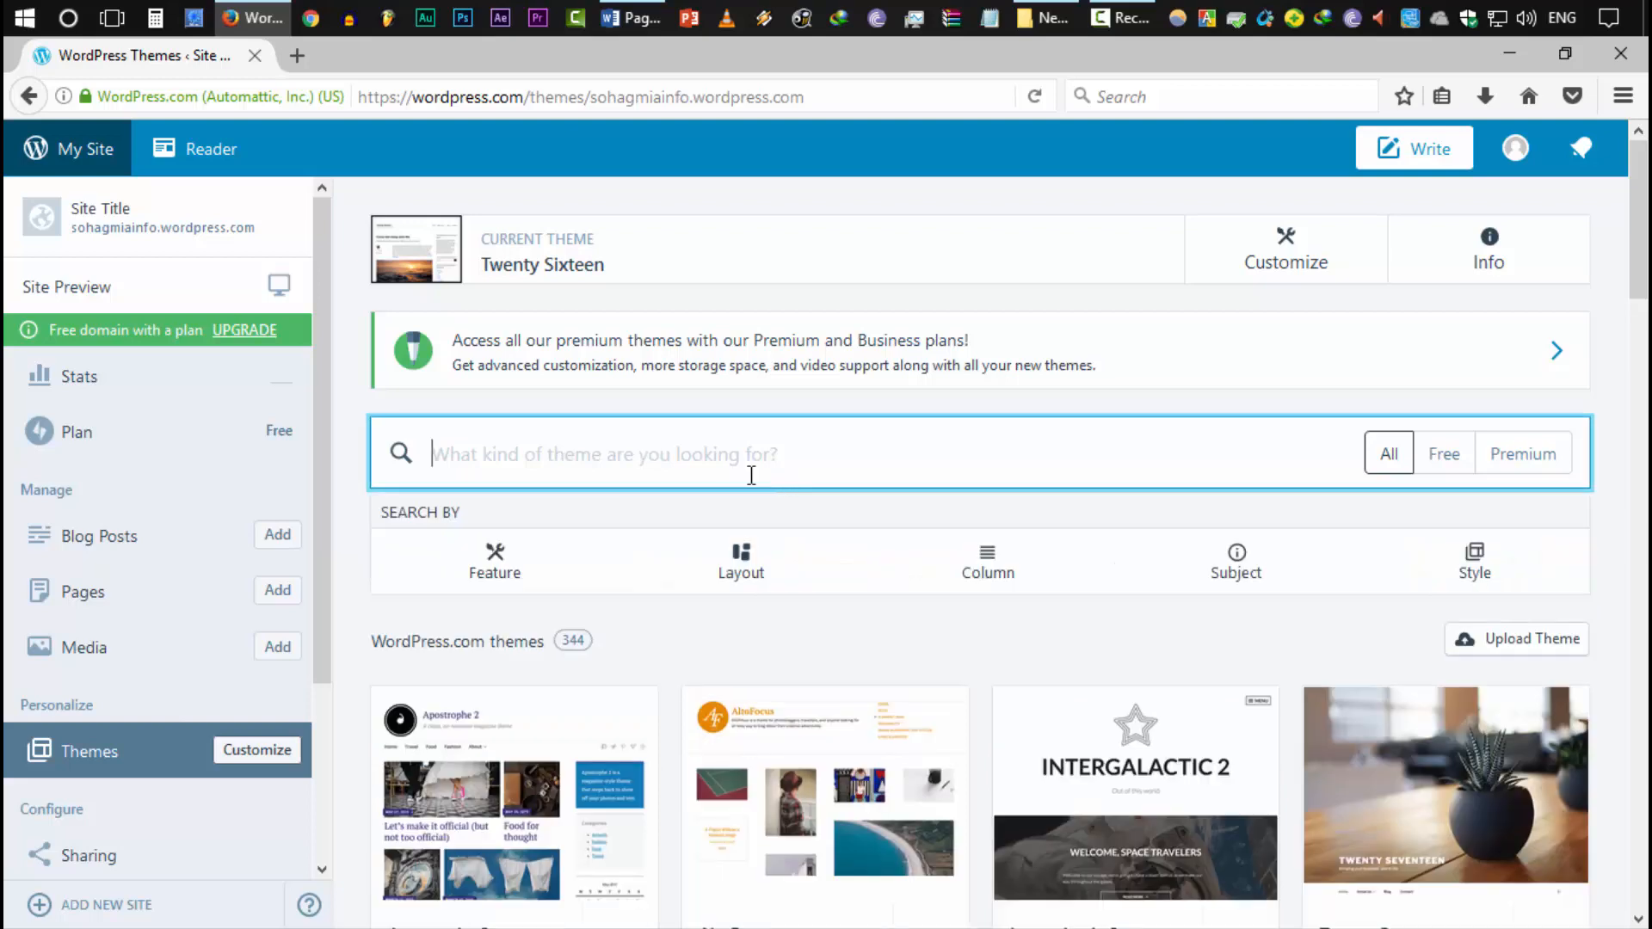
type("Goran")
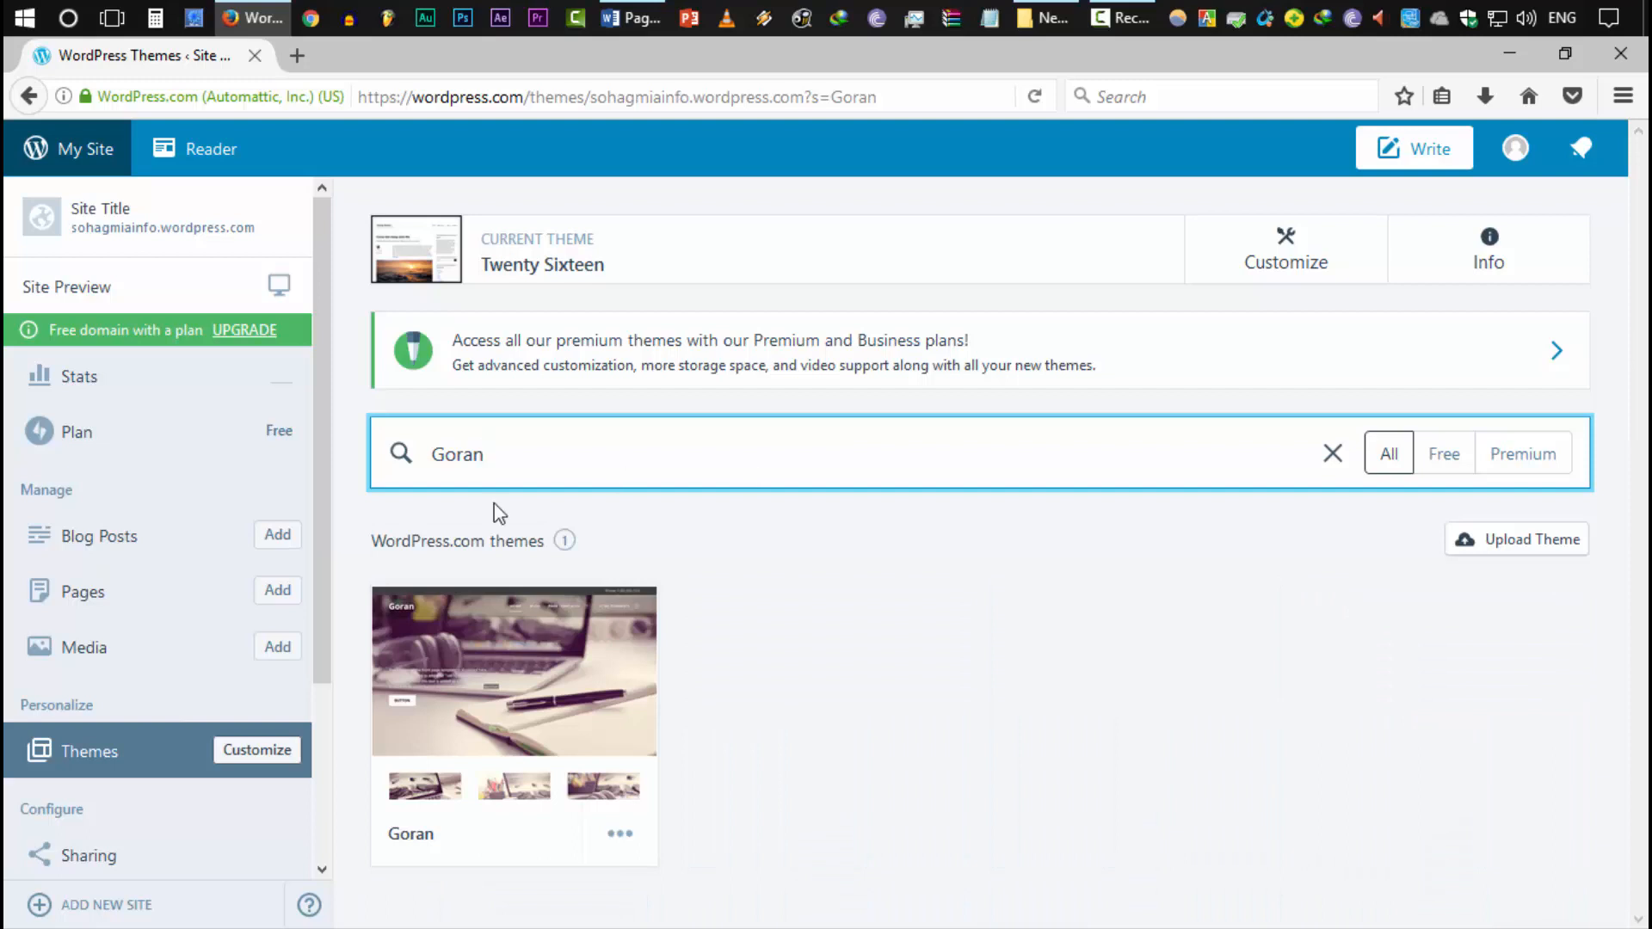
left_click(619, 832)
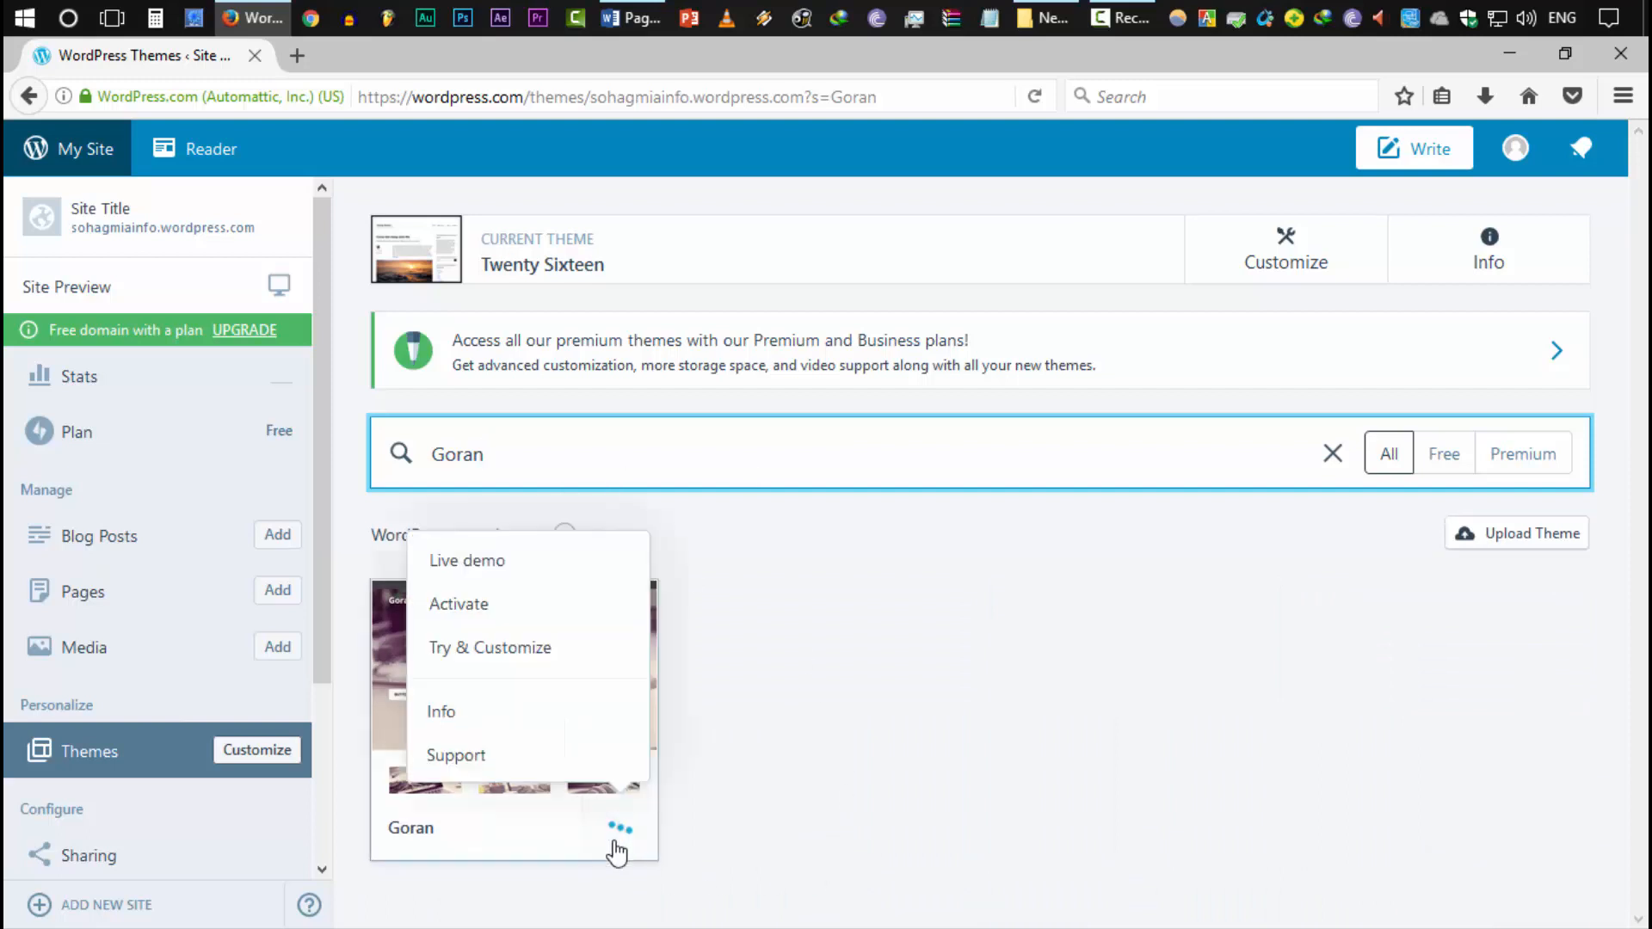
left_click(465, 604)
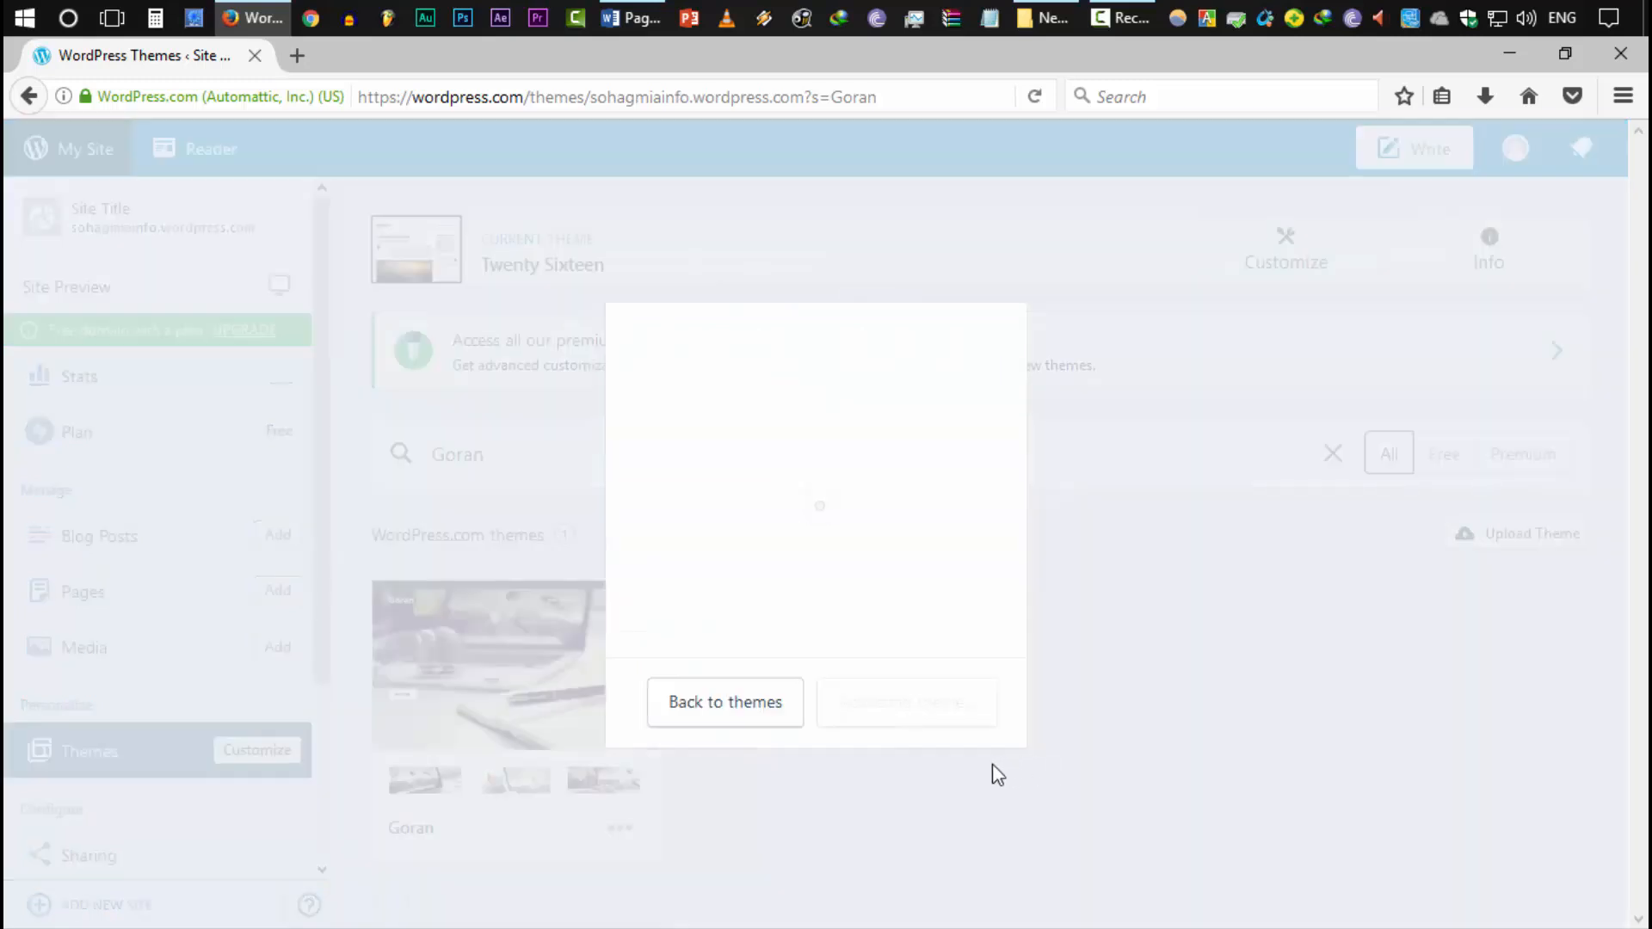
left_click(799, 710)
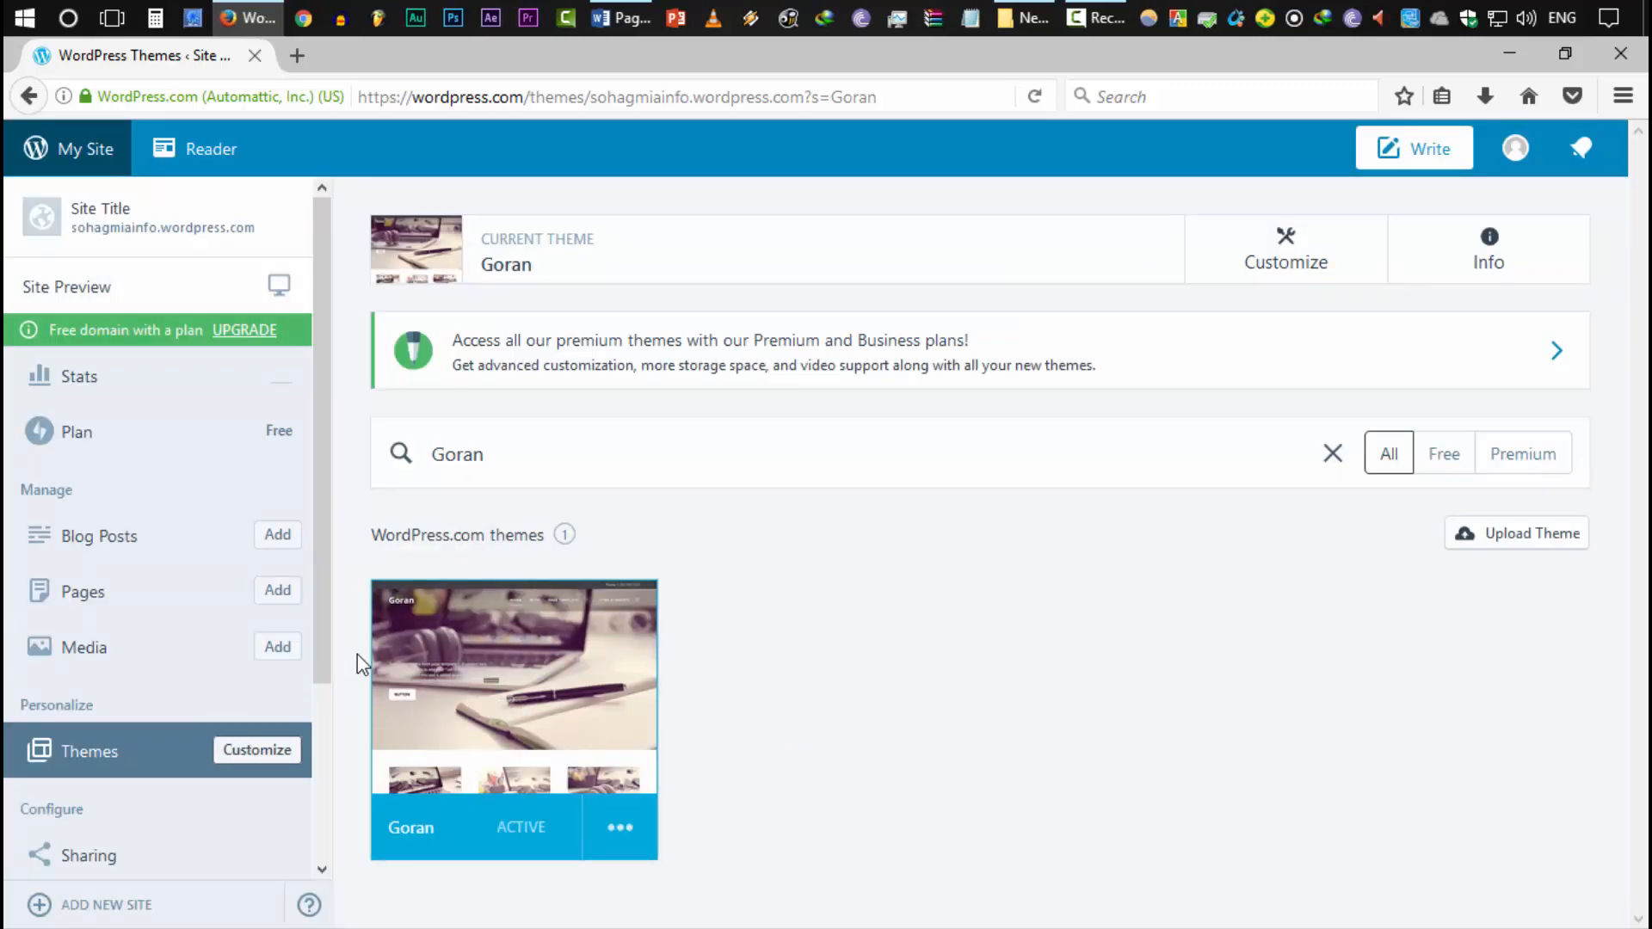
scroll(222, 694, "down", 3)
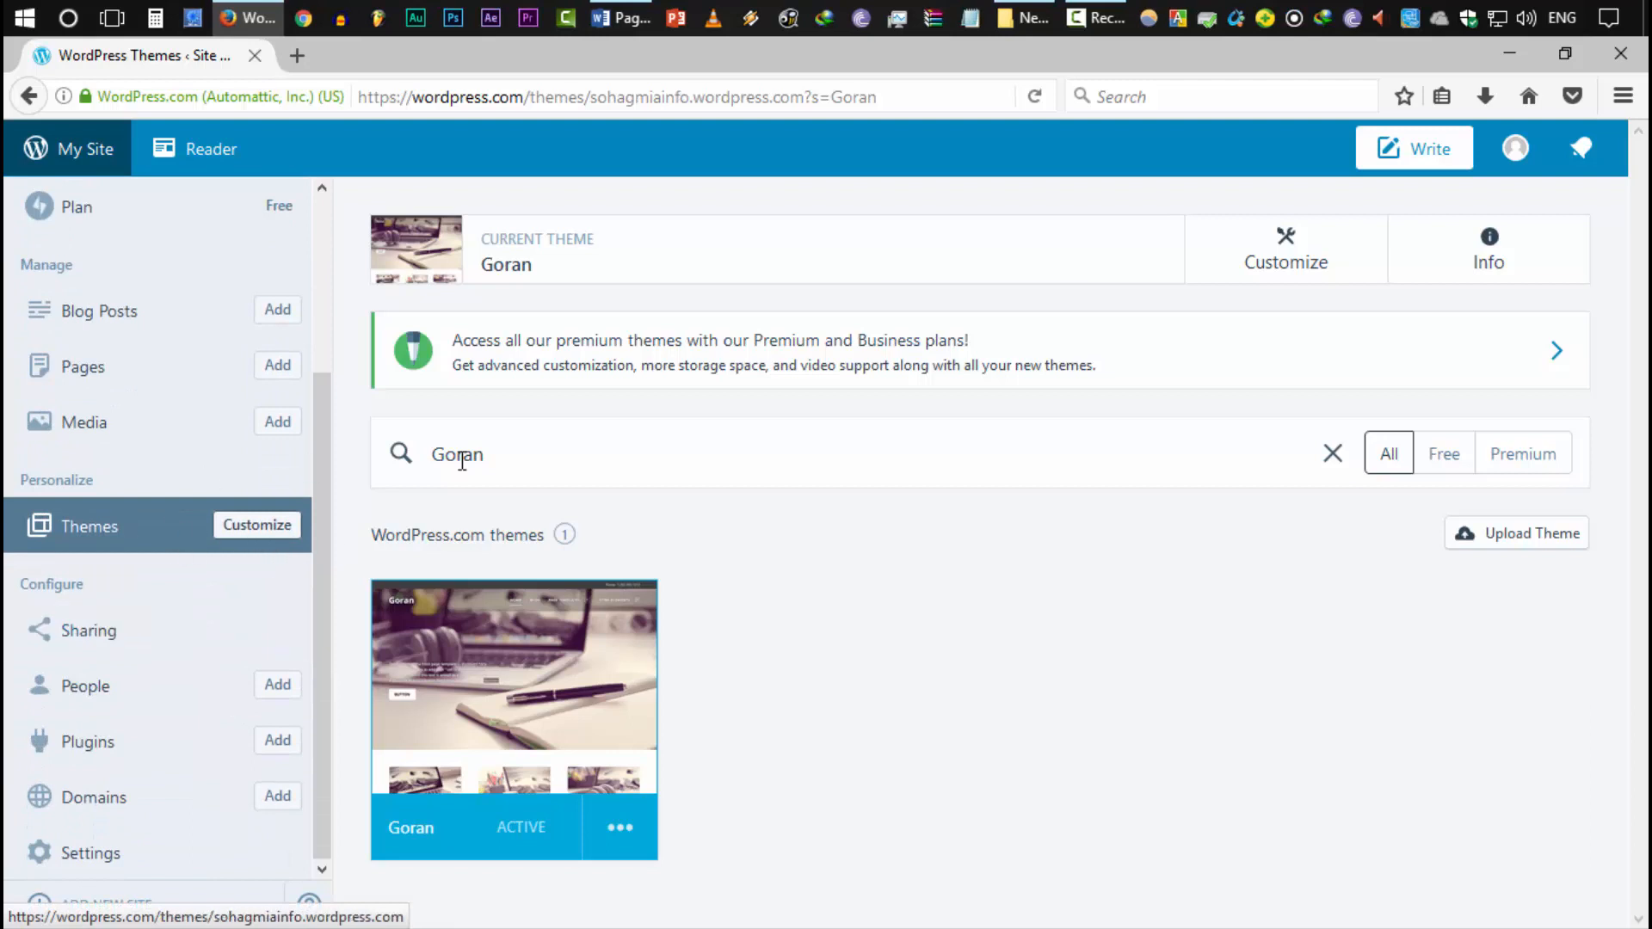
left_click(258, 534)
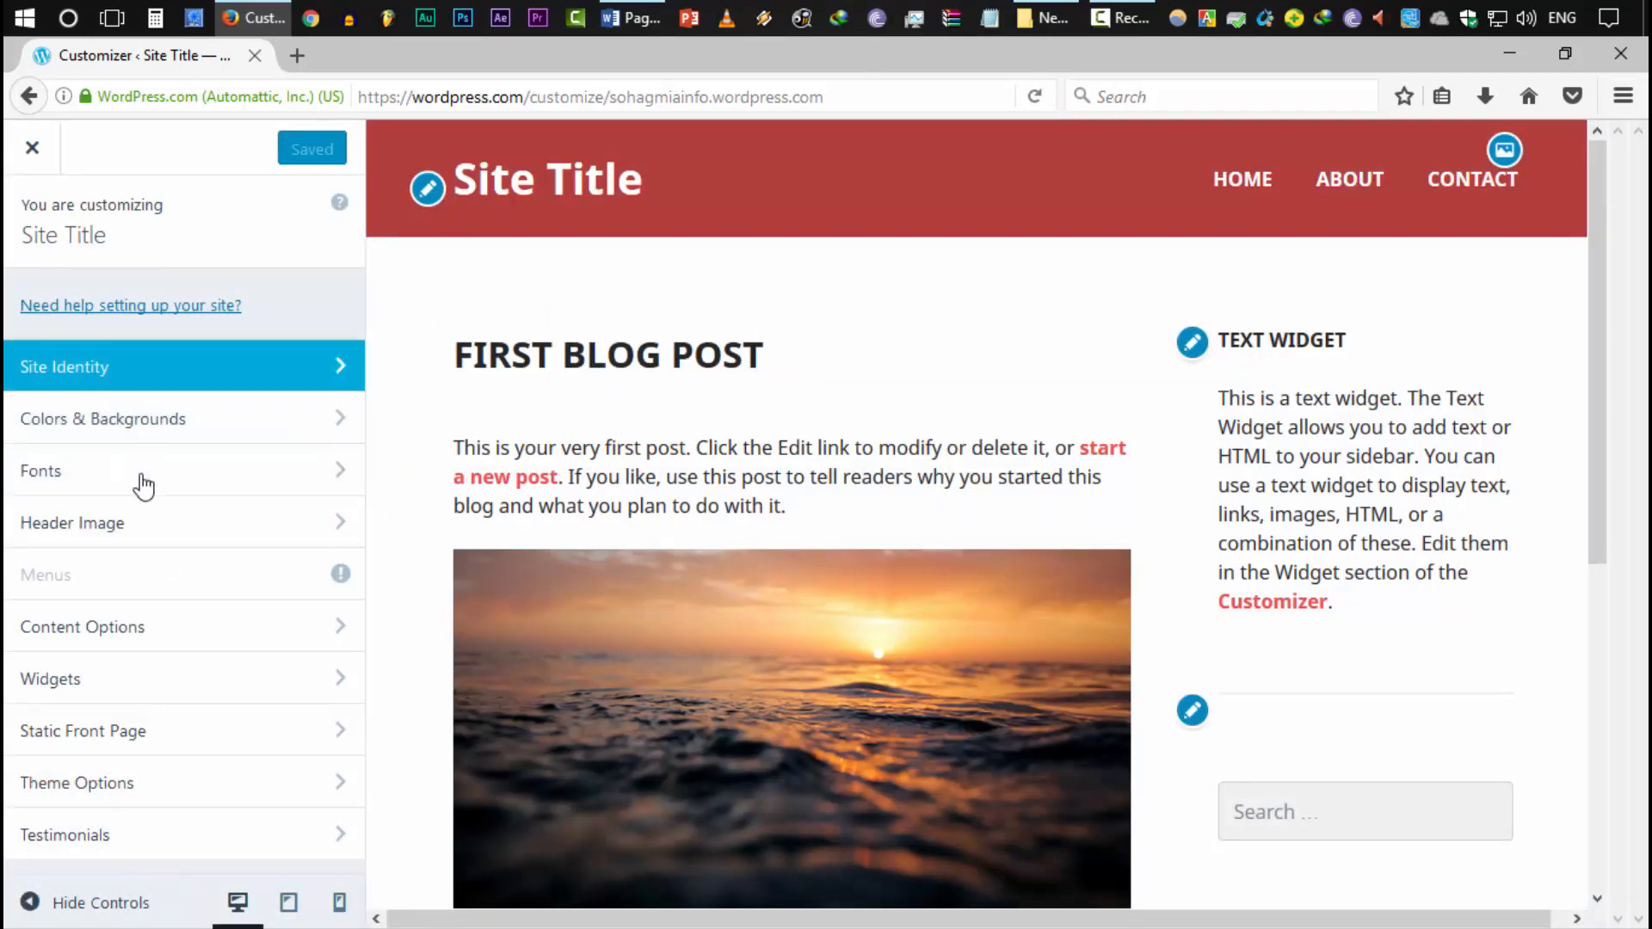
Replace the site title in Site Identity with the owner's name
scroll(763, 508, "down", 6)
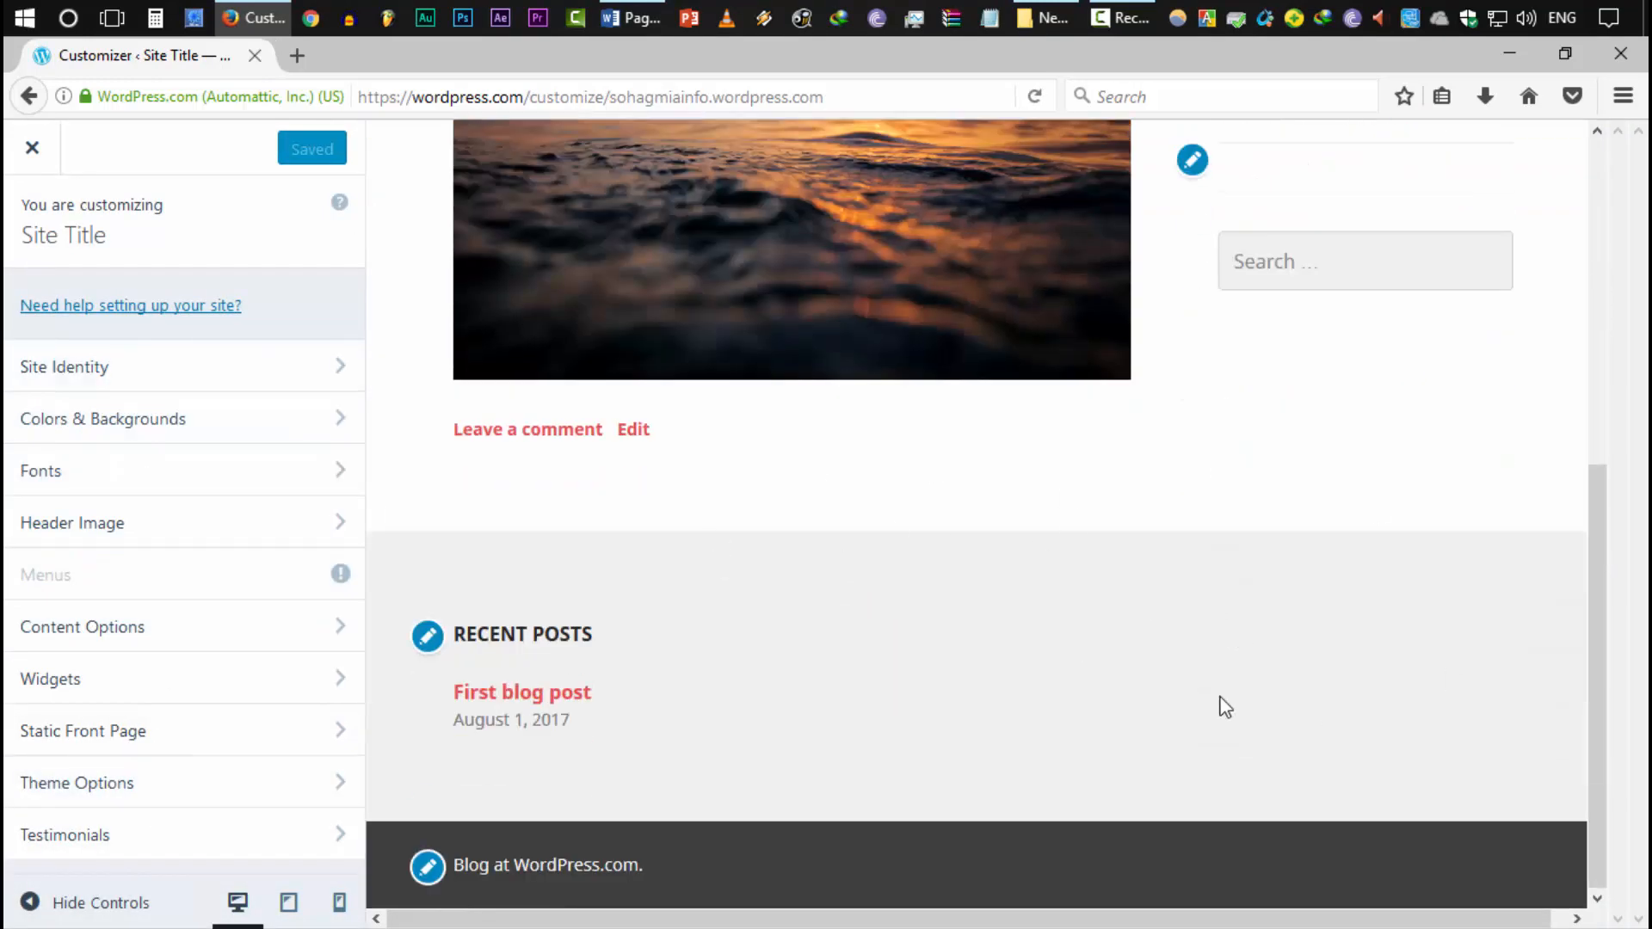
scroll(1187, 684, "up", 6)
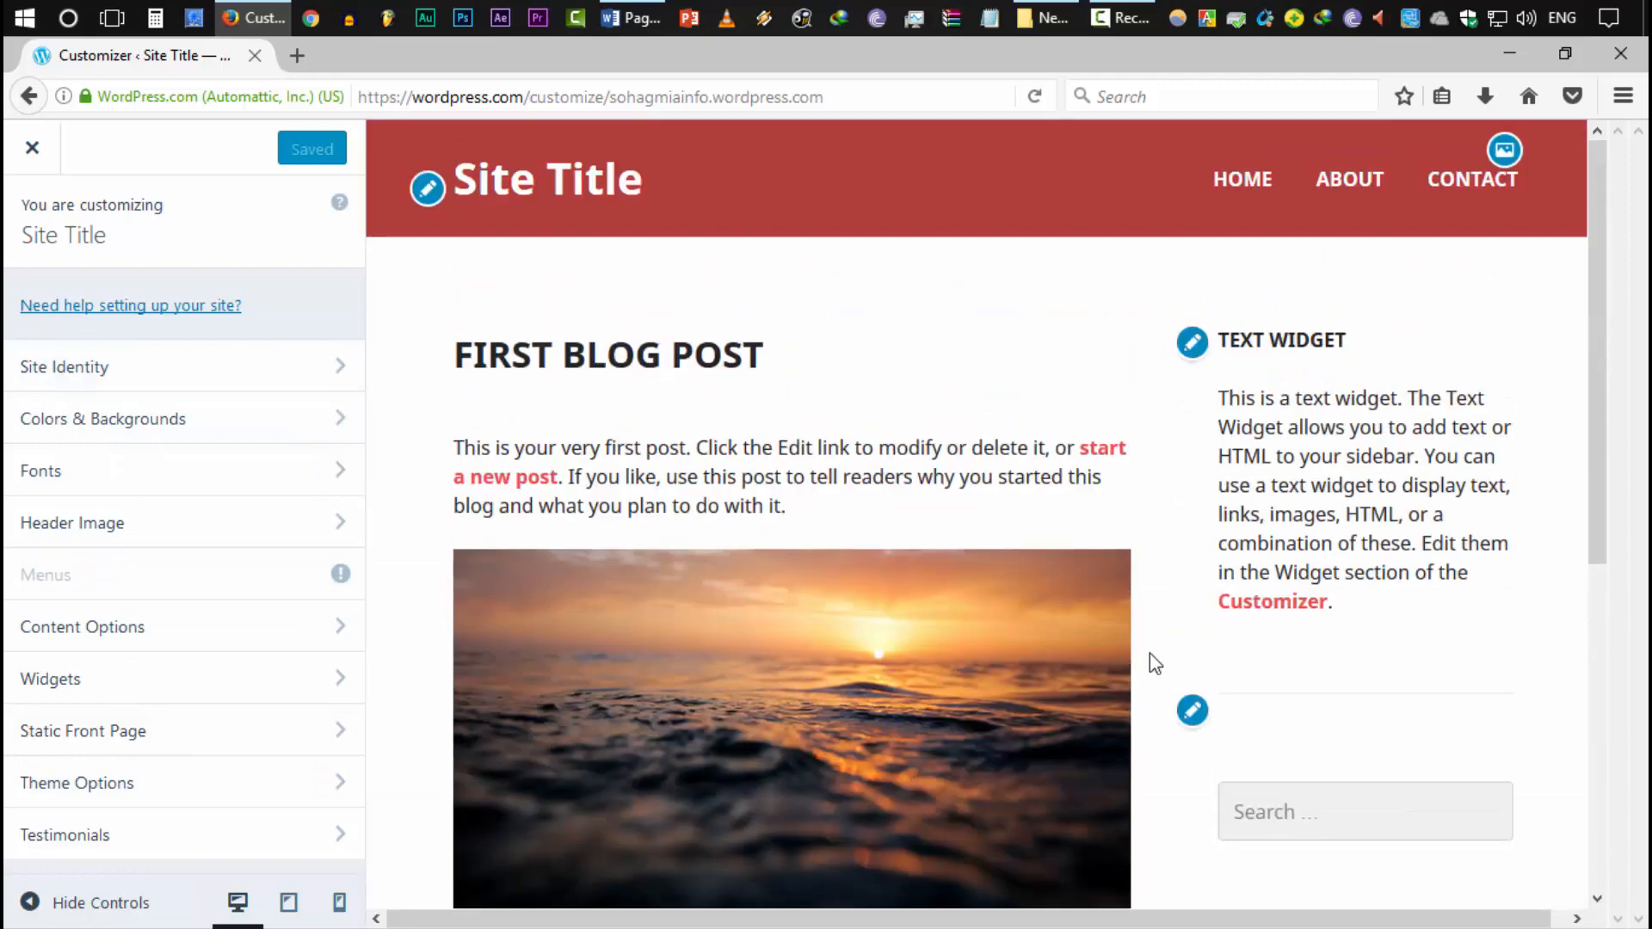
left_click(147, 370)
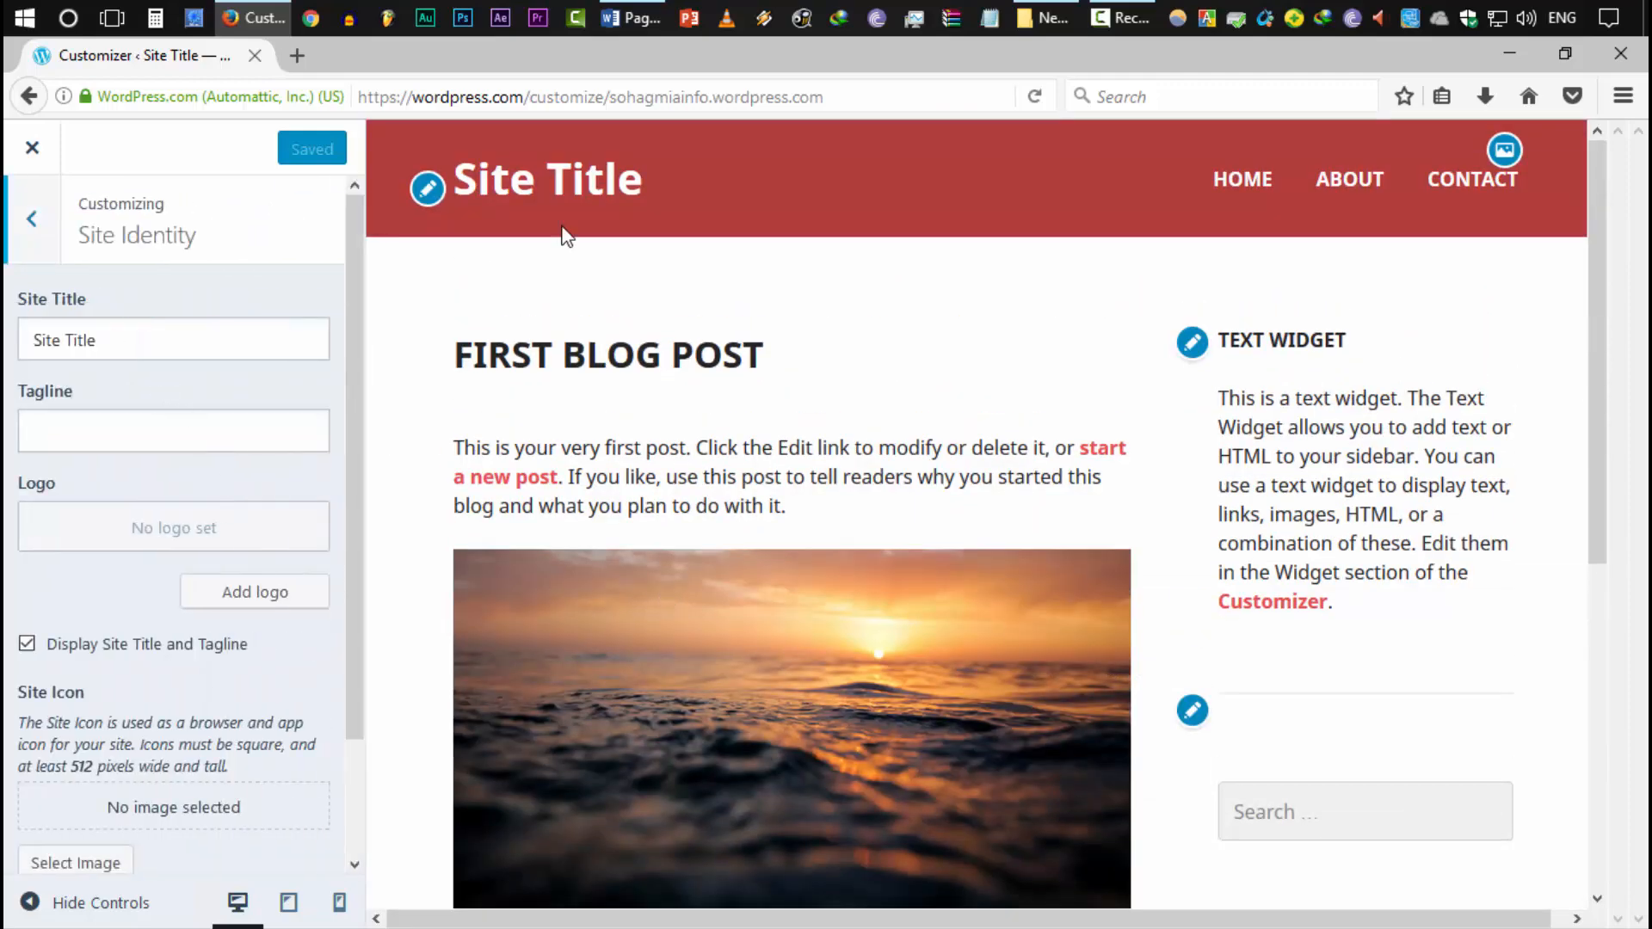
triple_click(74, 344)
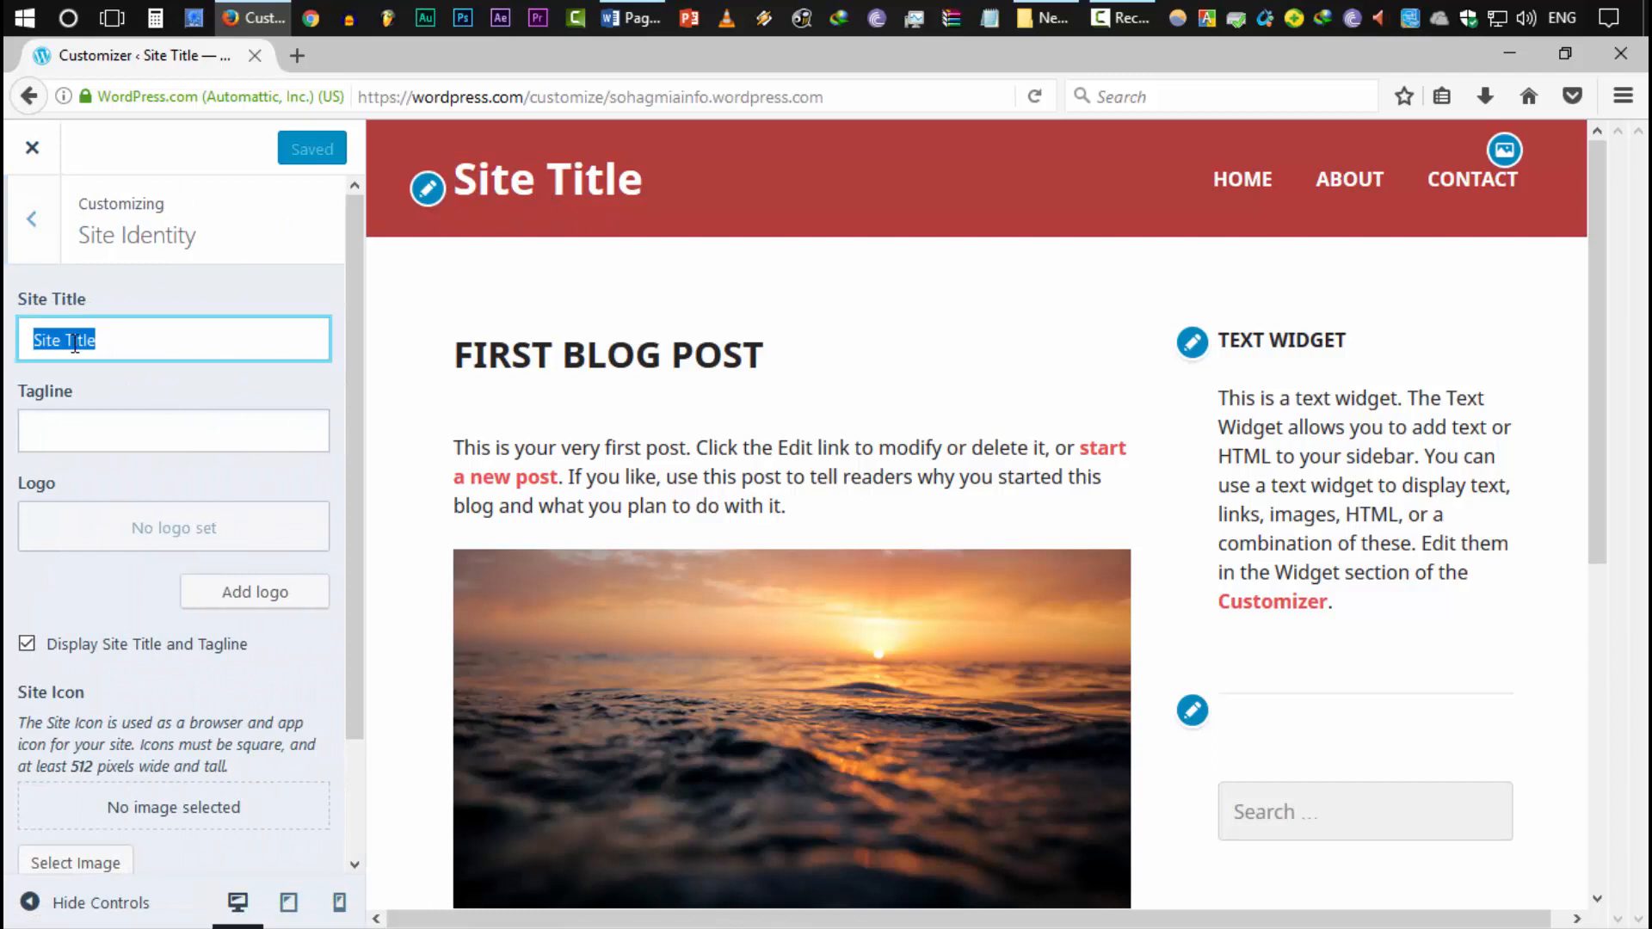
type("Sohag Mia")
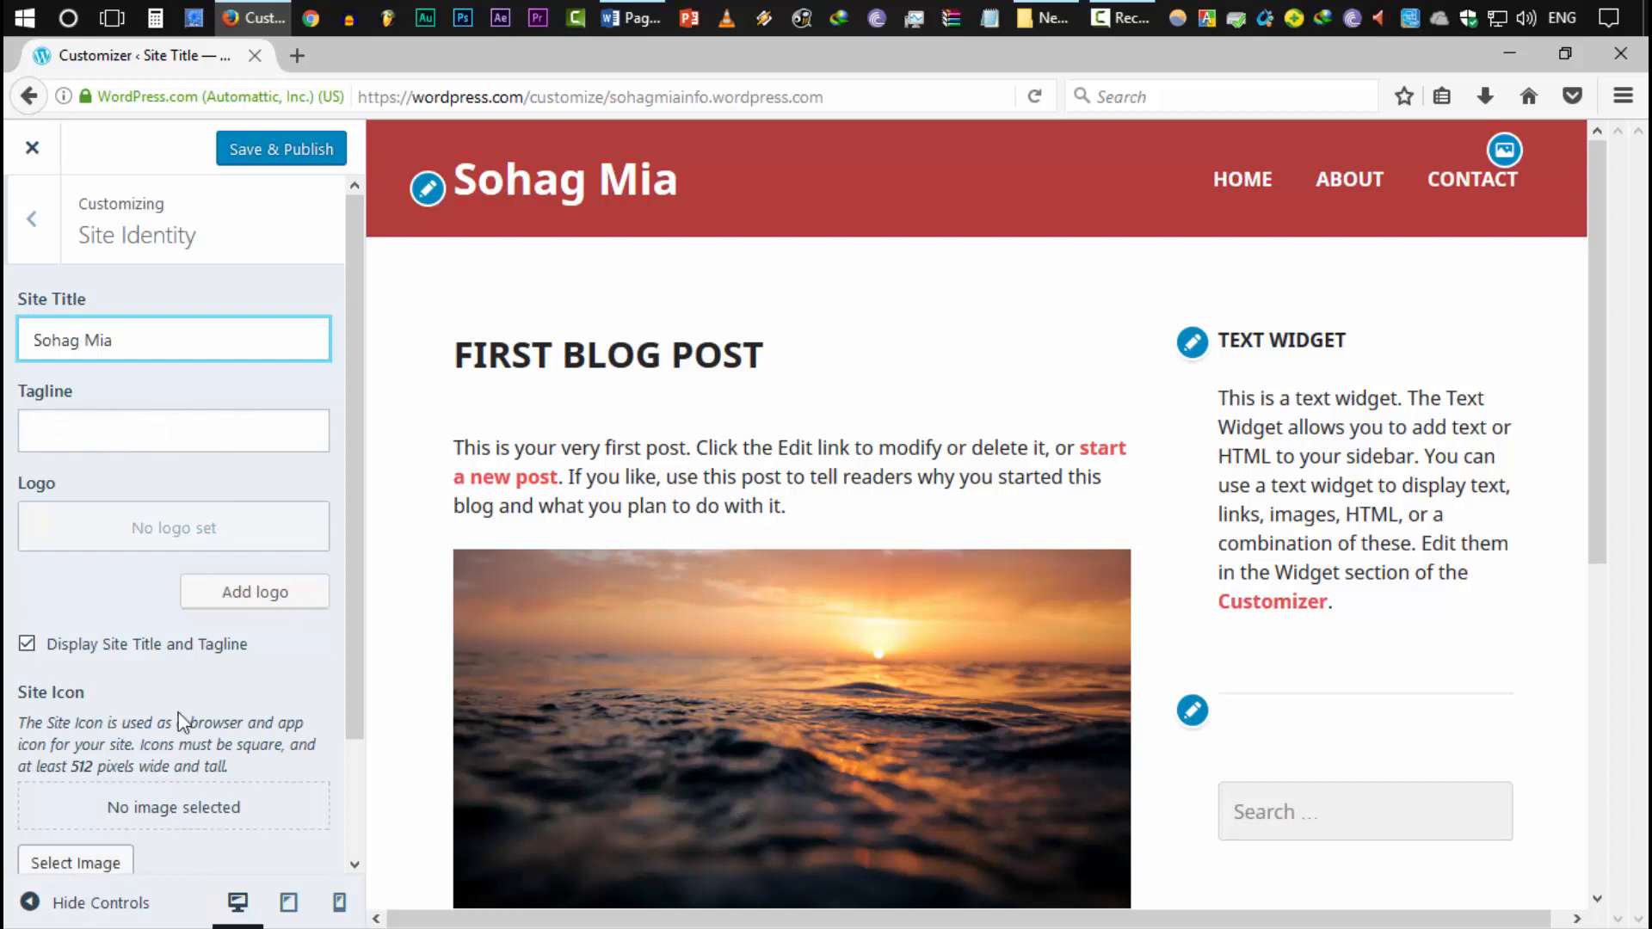
scroll(221, 626, "down", 3)
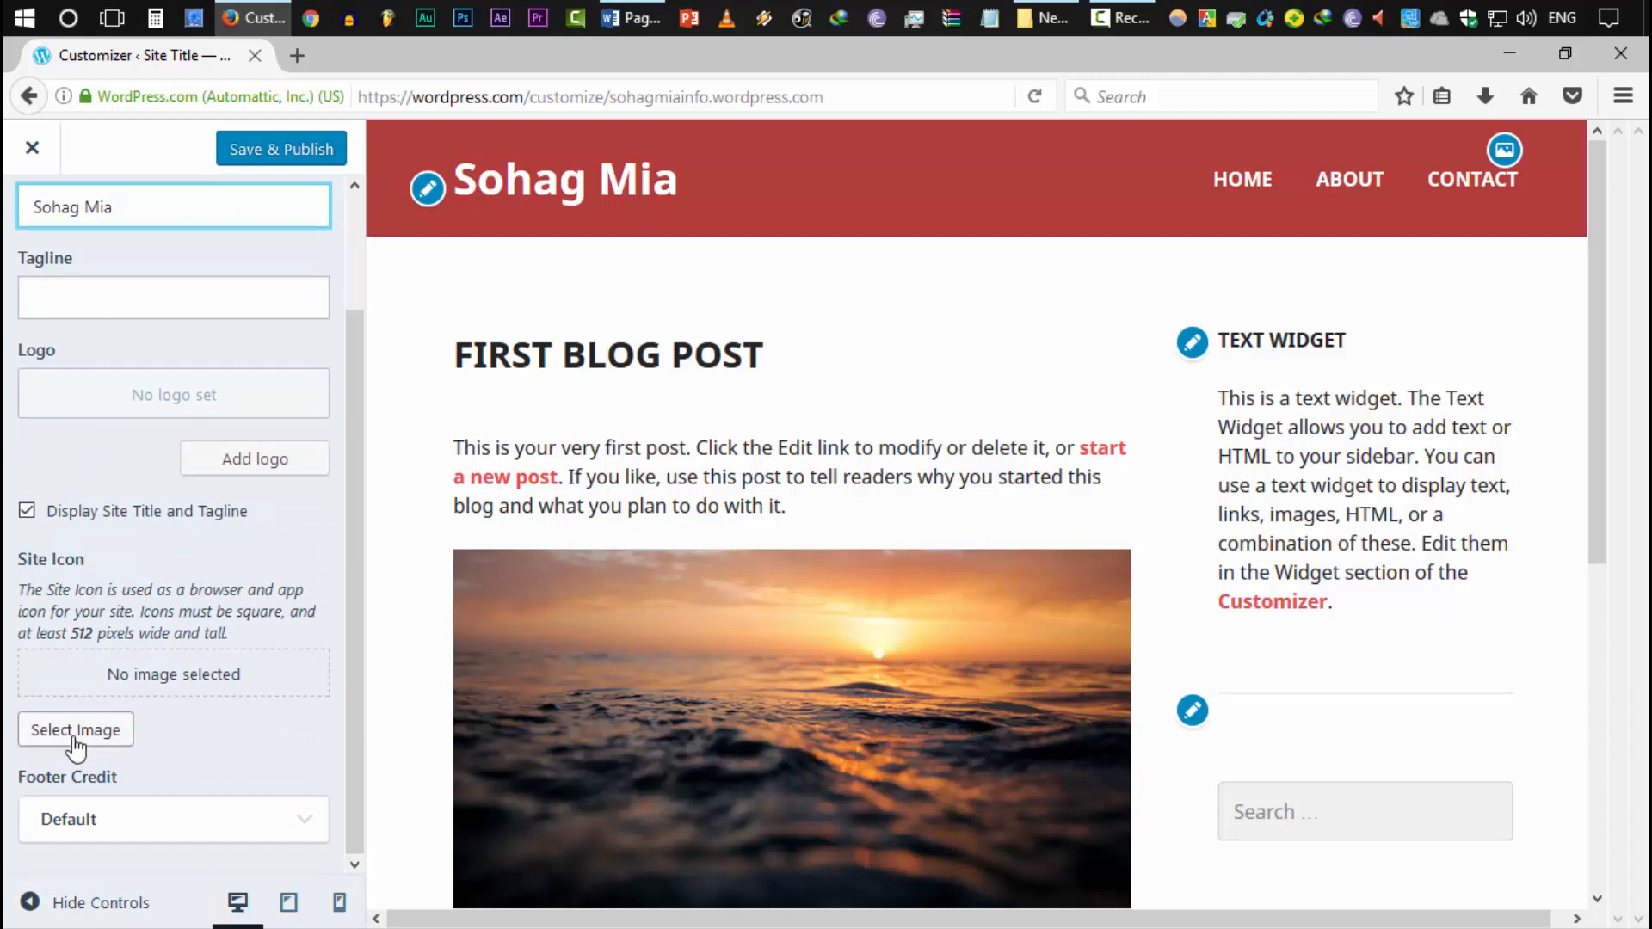
scroll(129, 749, "up", 3)
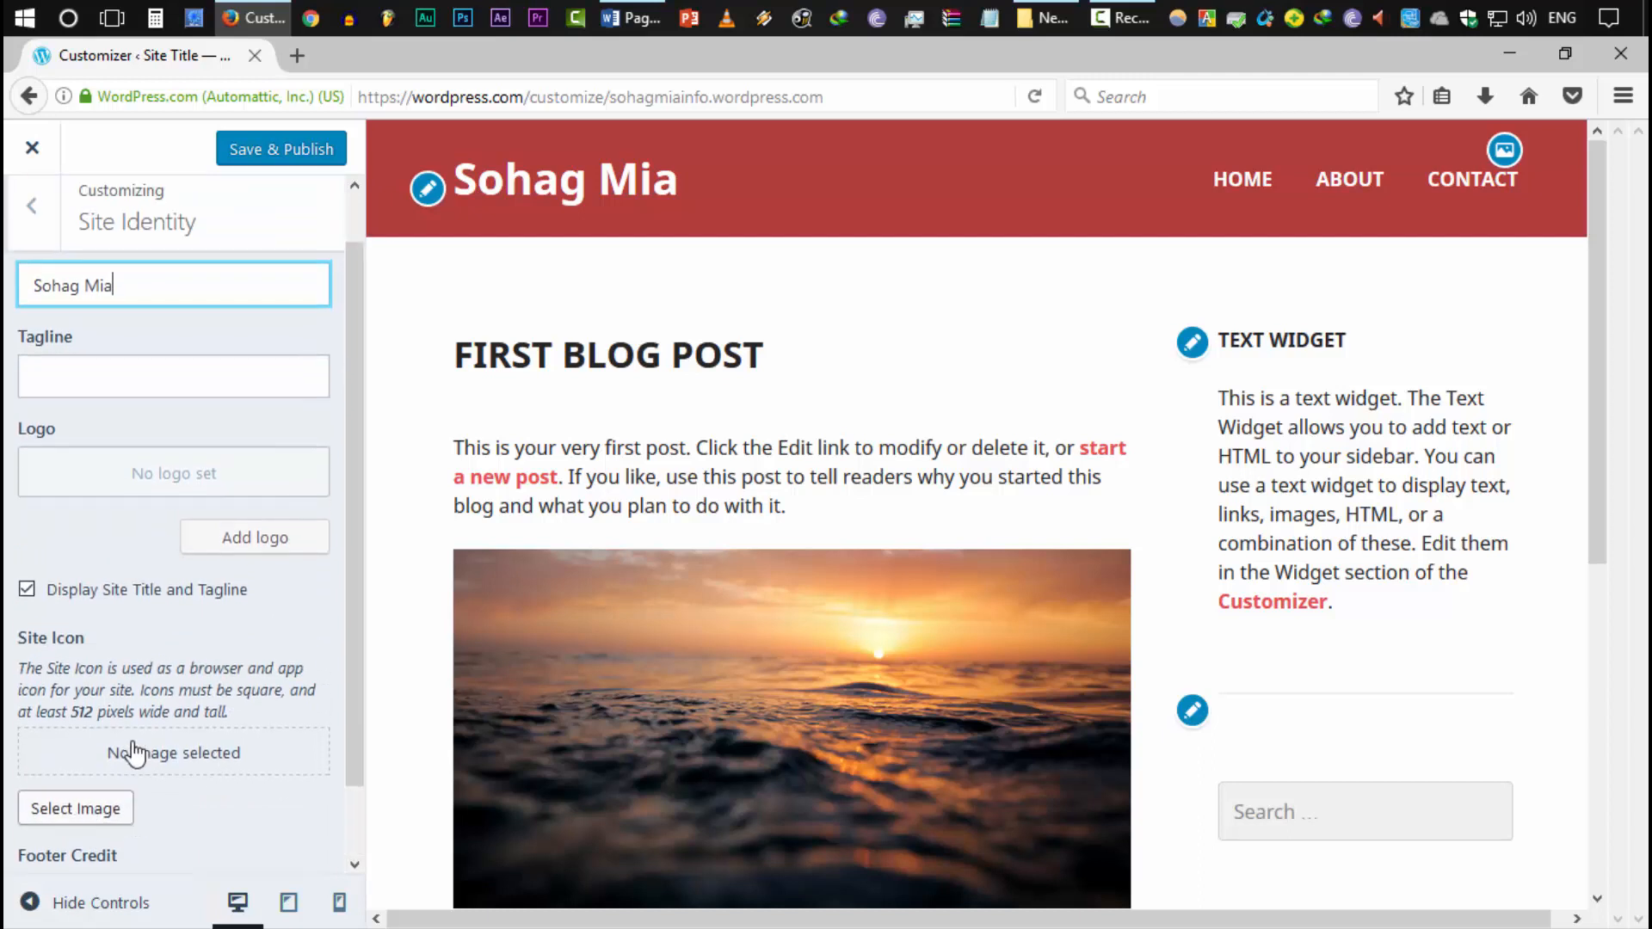
left_click(24, 222)
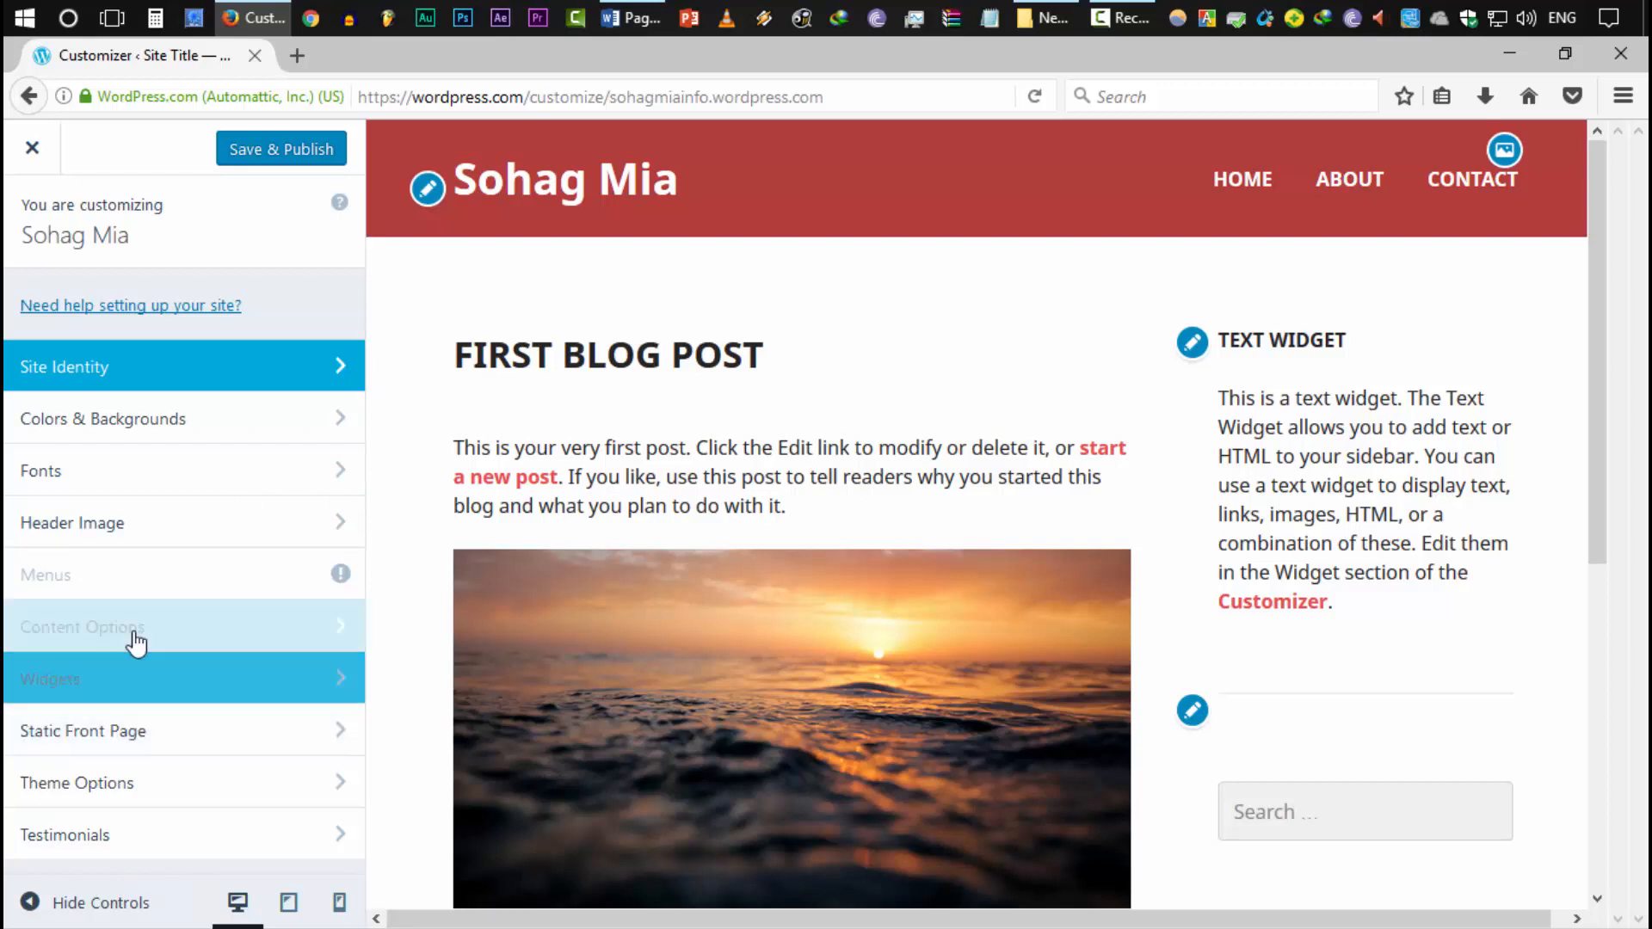
Look through the Customizer's content display options
left_click(178, 641)
scroll(178, 641, "down", 2)
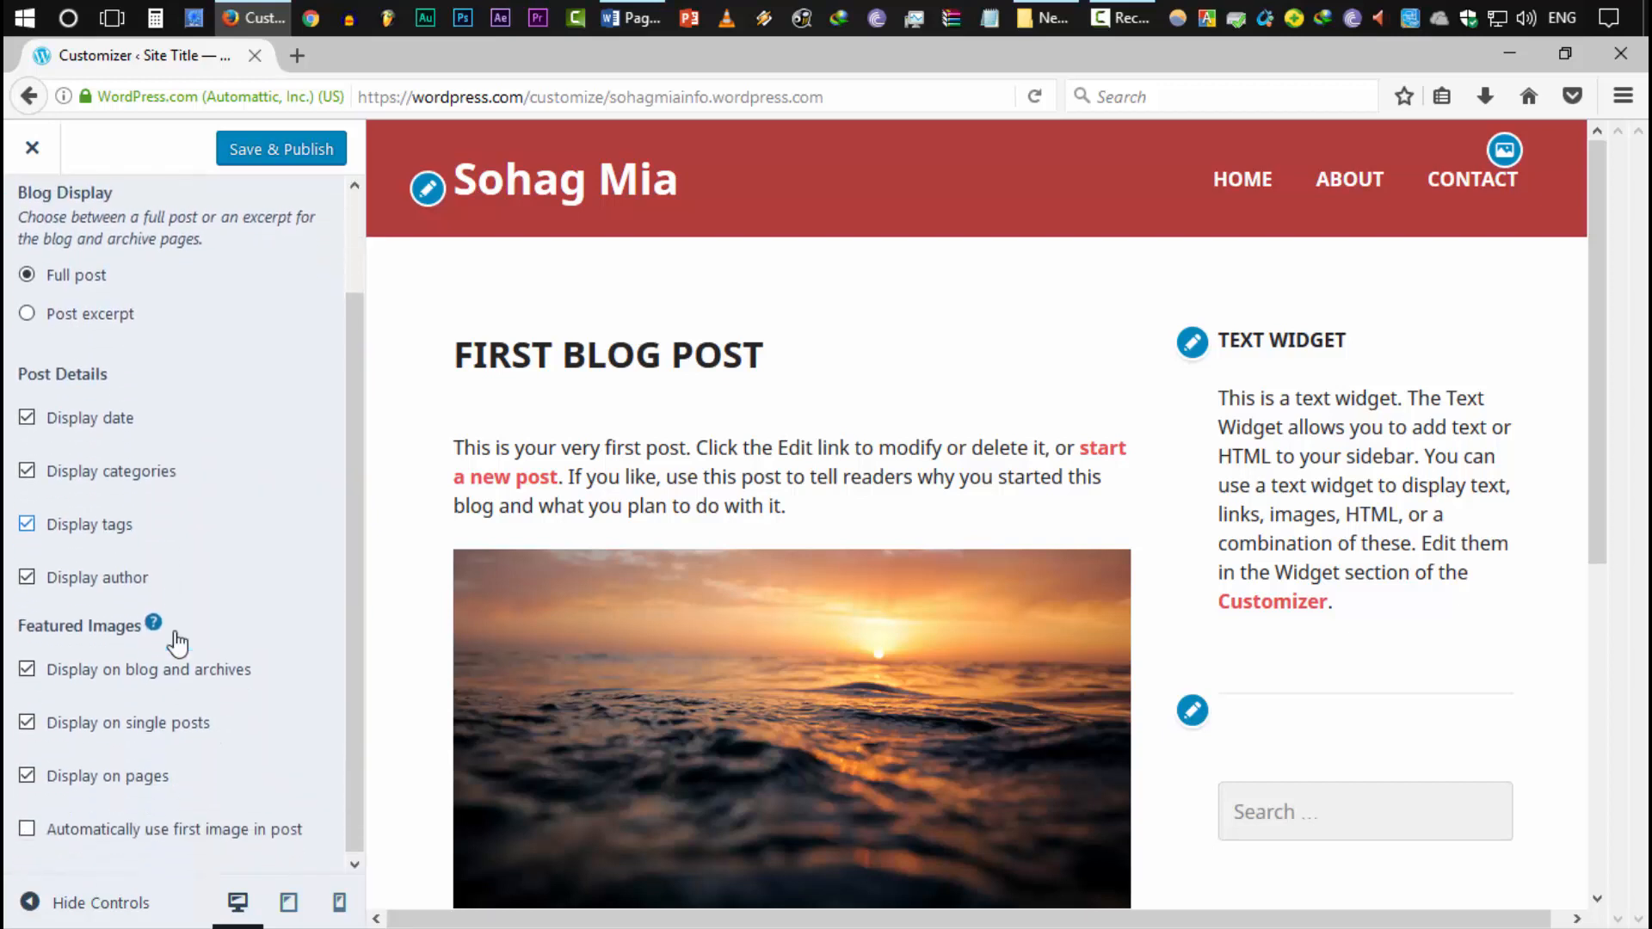
scroll(182, 651, "up", 3)
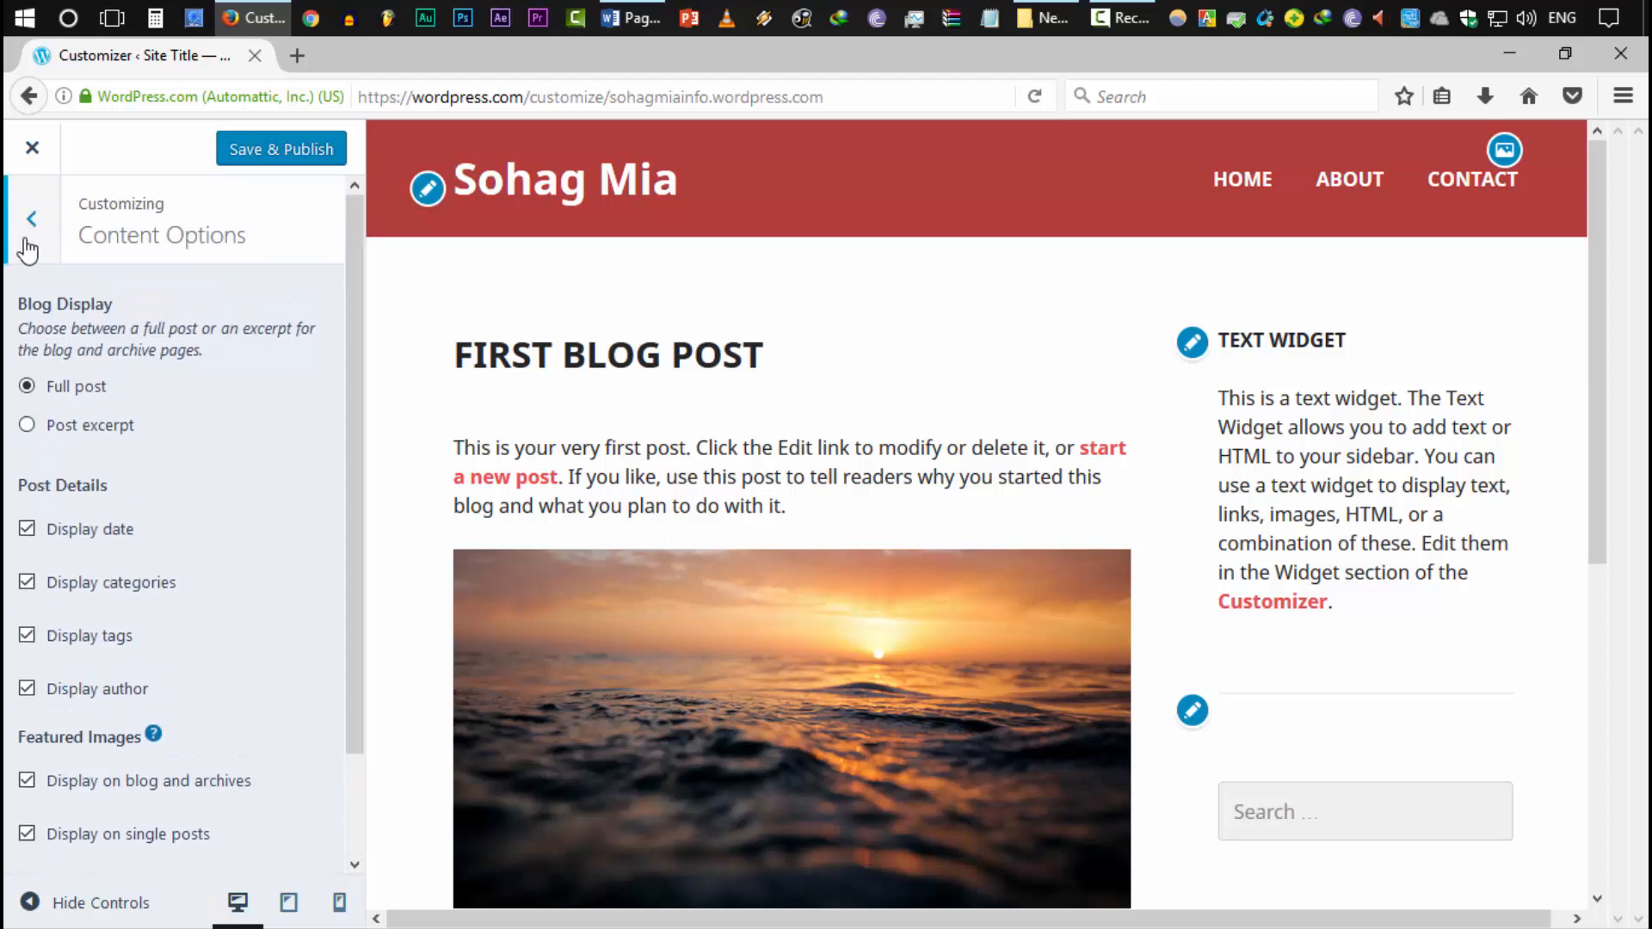
left_click(31, 229)
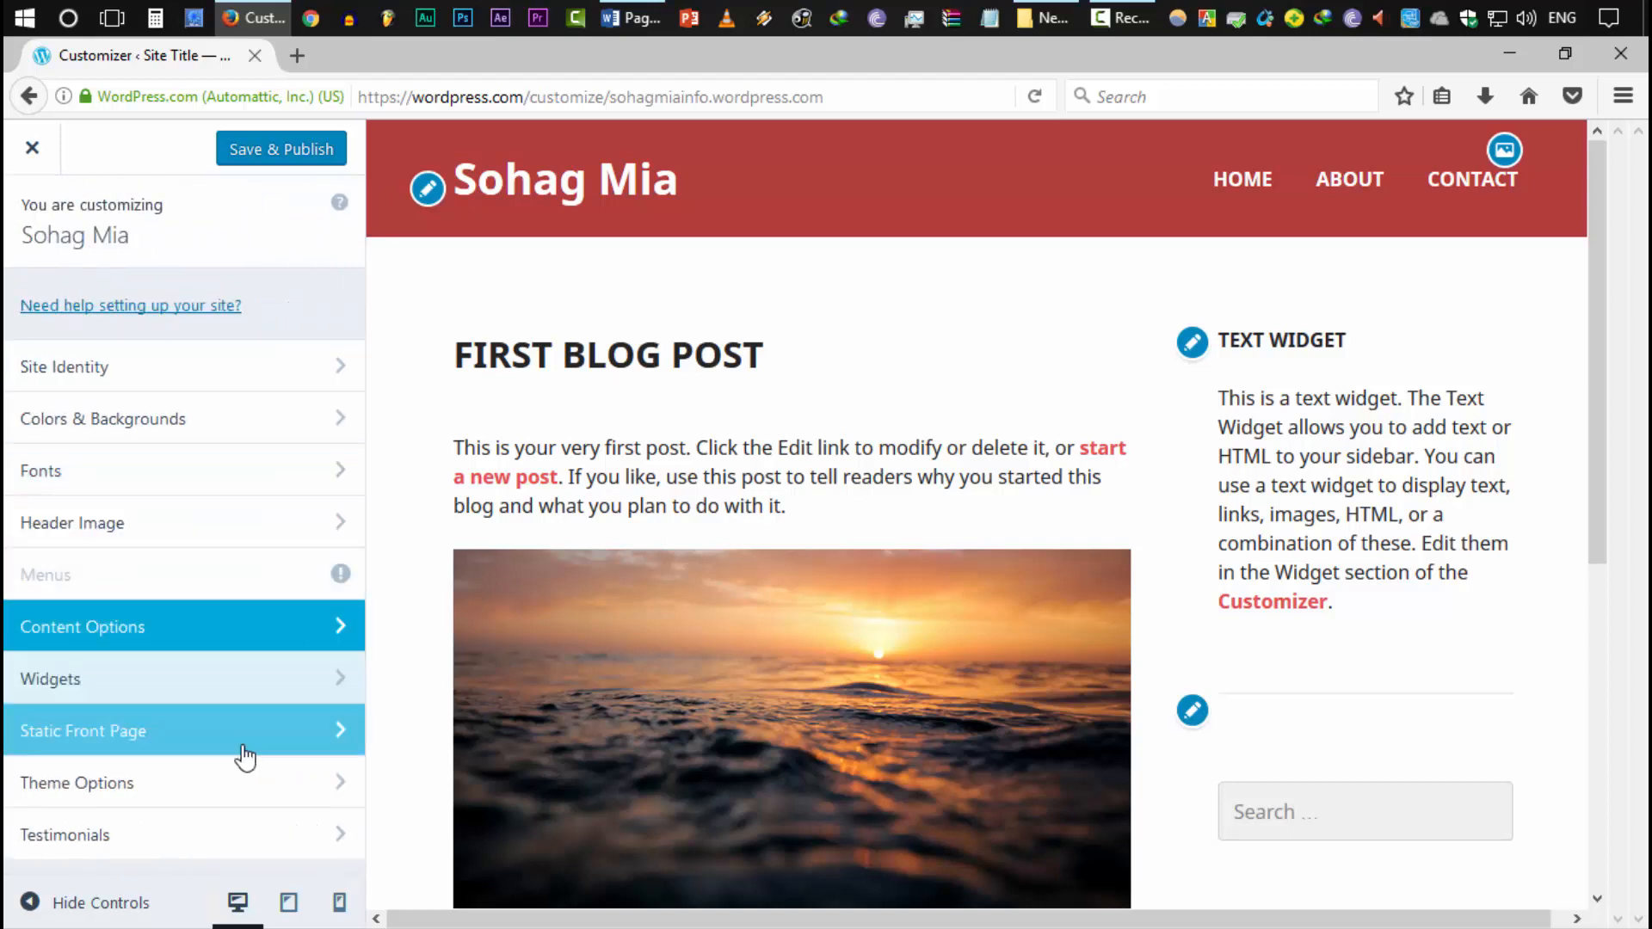
Set the front page to display a static page, publish the changes, and close the Customizer
left_click(157, 737)
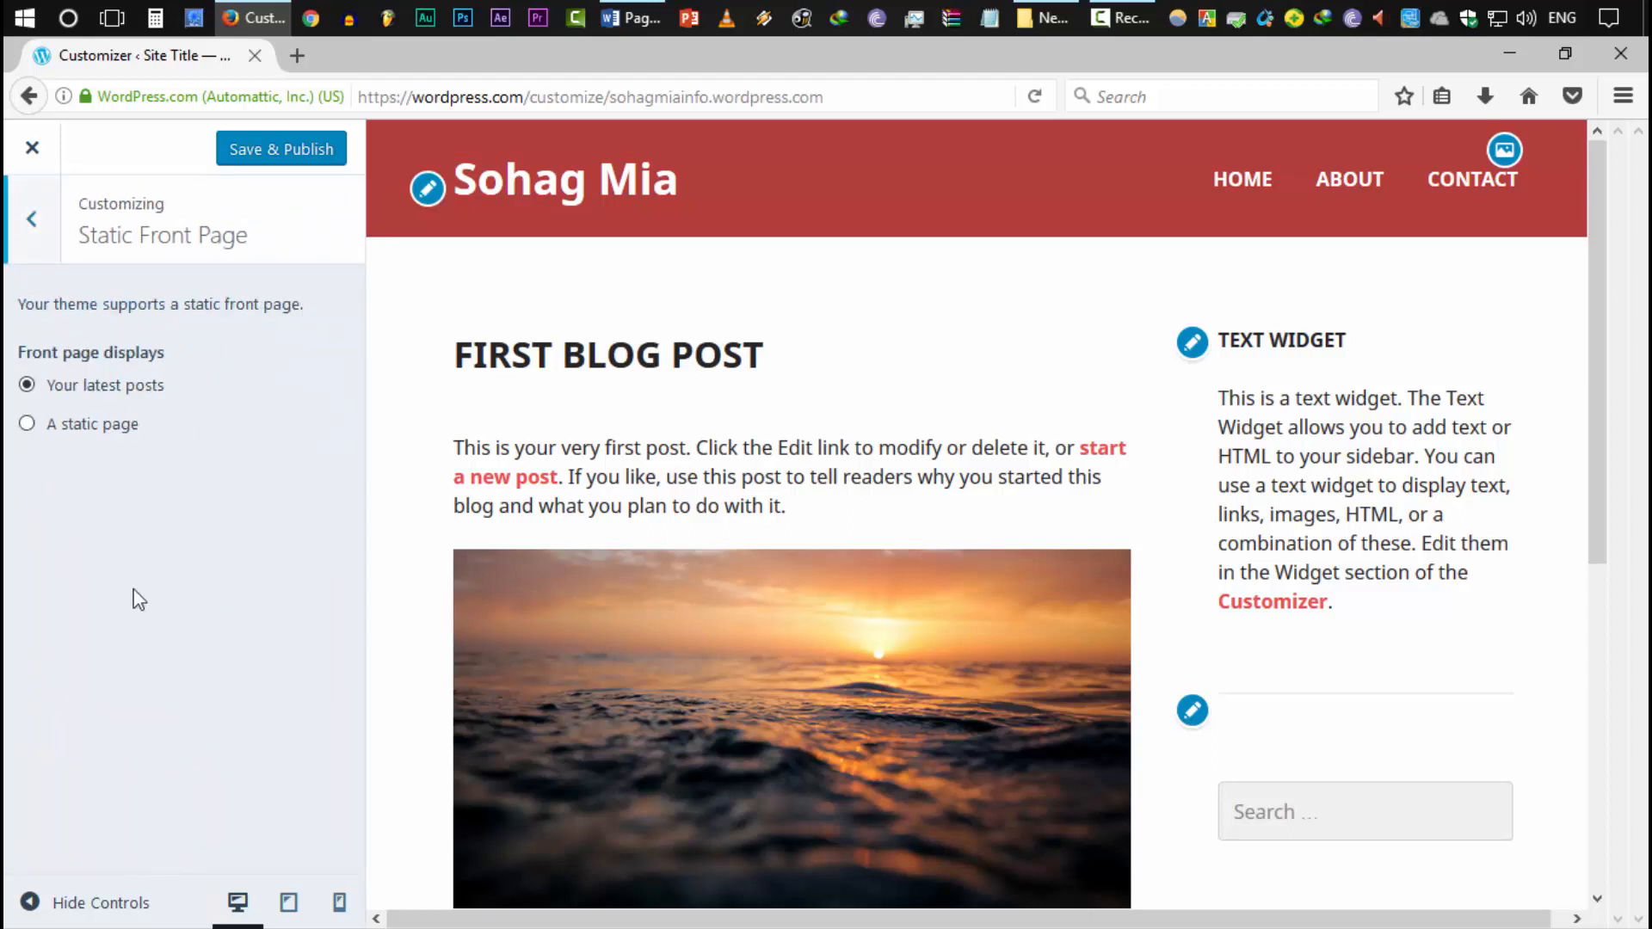
left_click(94, 434)
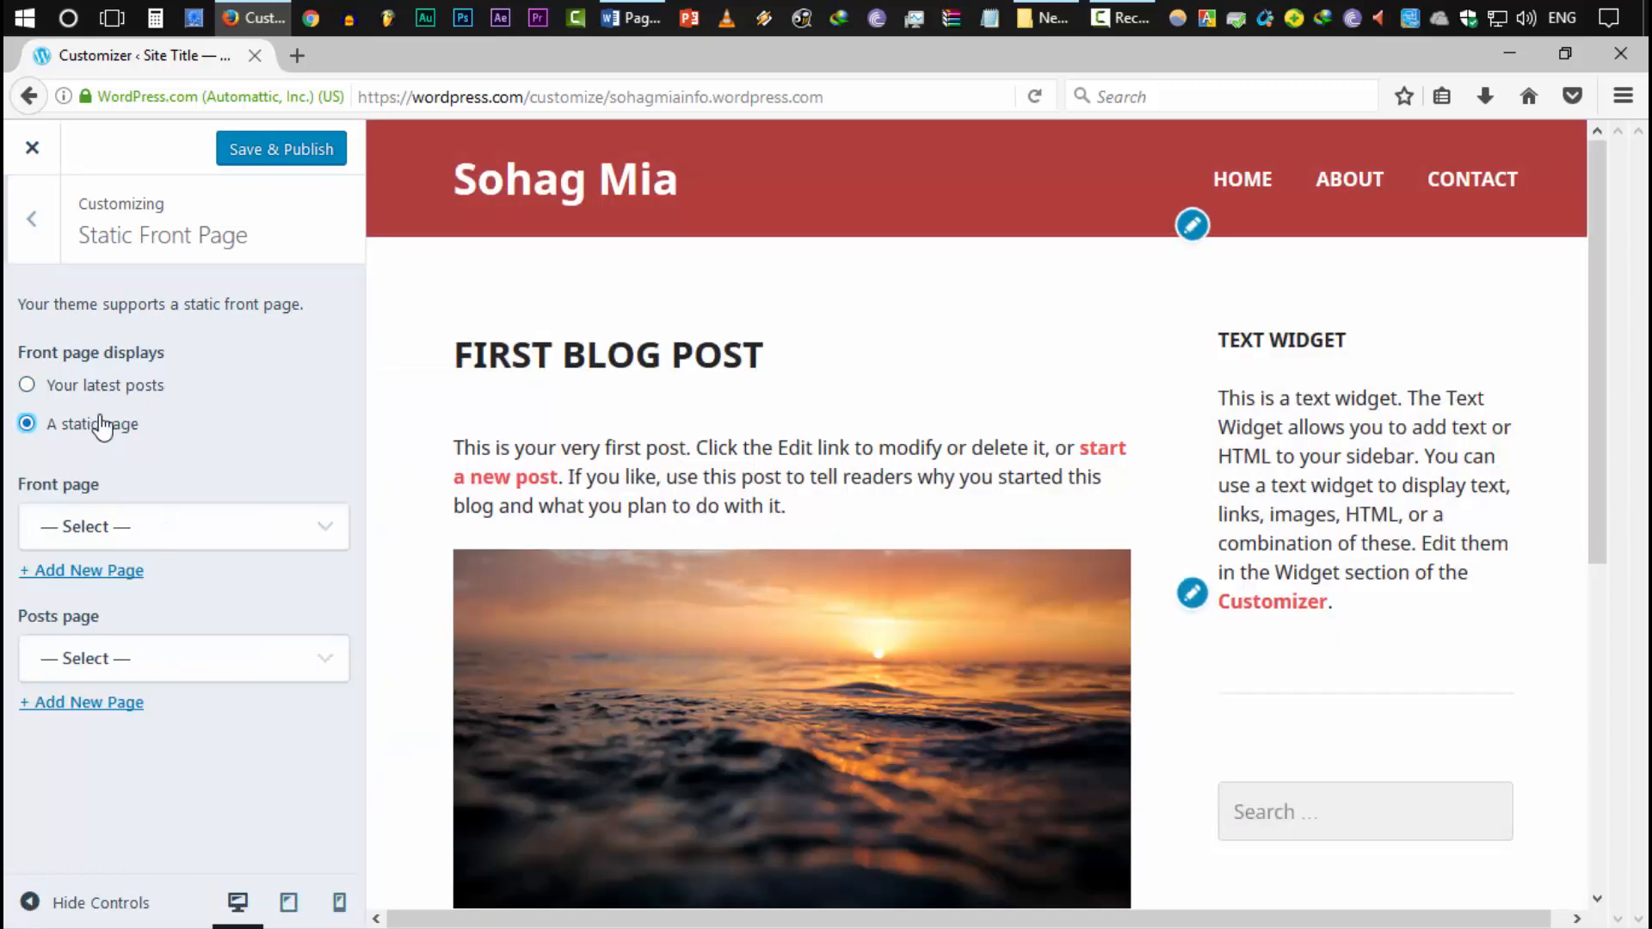
left_click(221, 532)
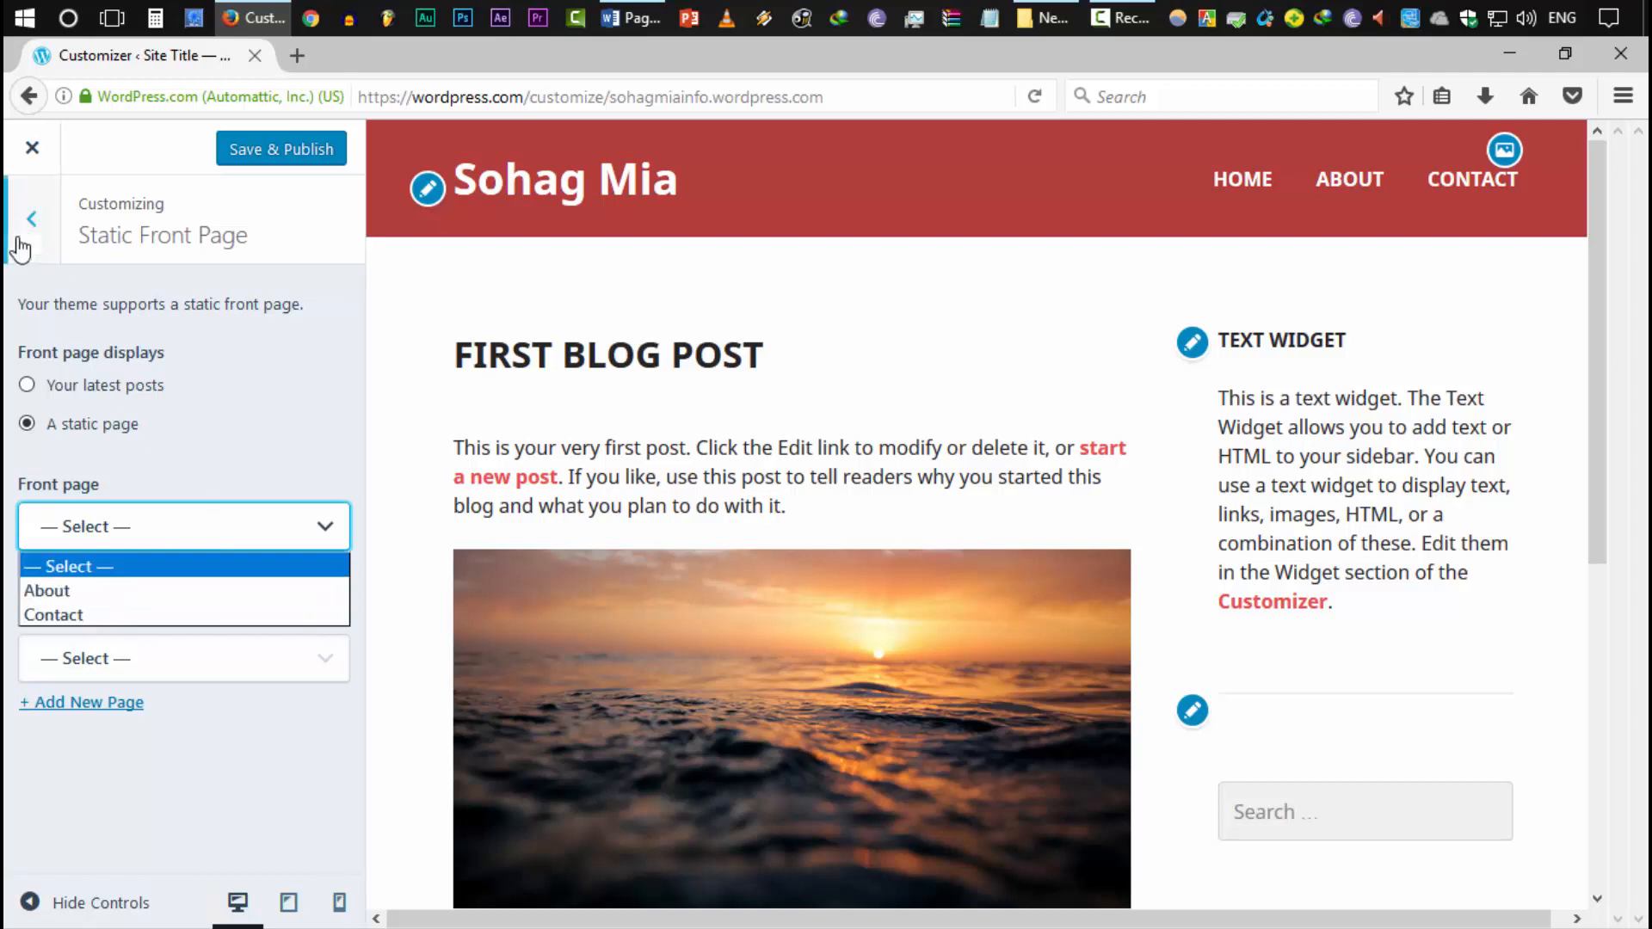
left_click(20, 245)
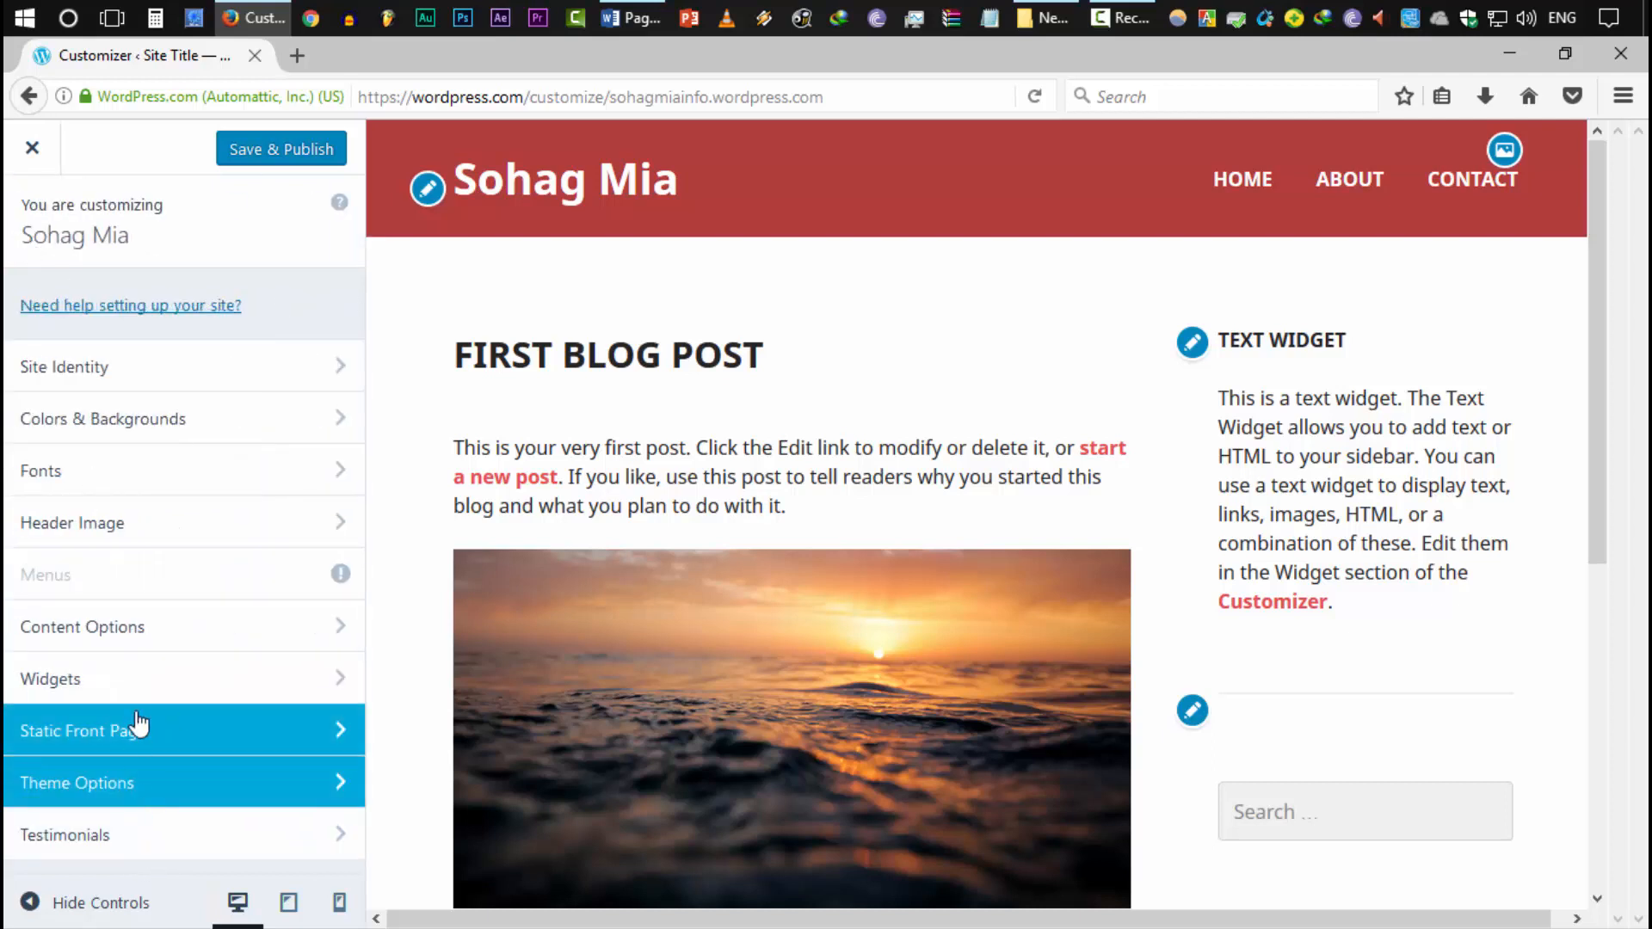
left_click(267, 163)
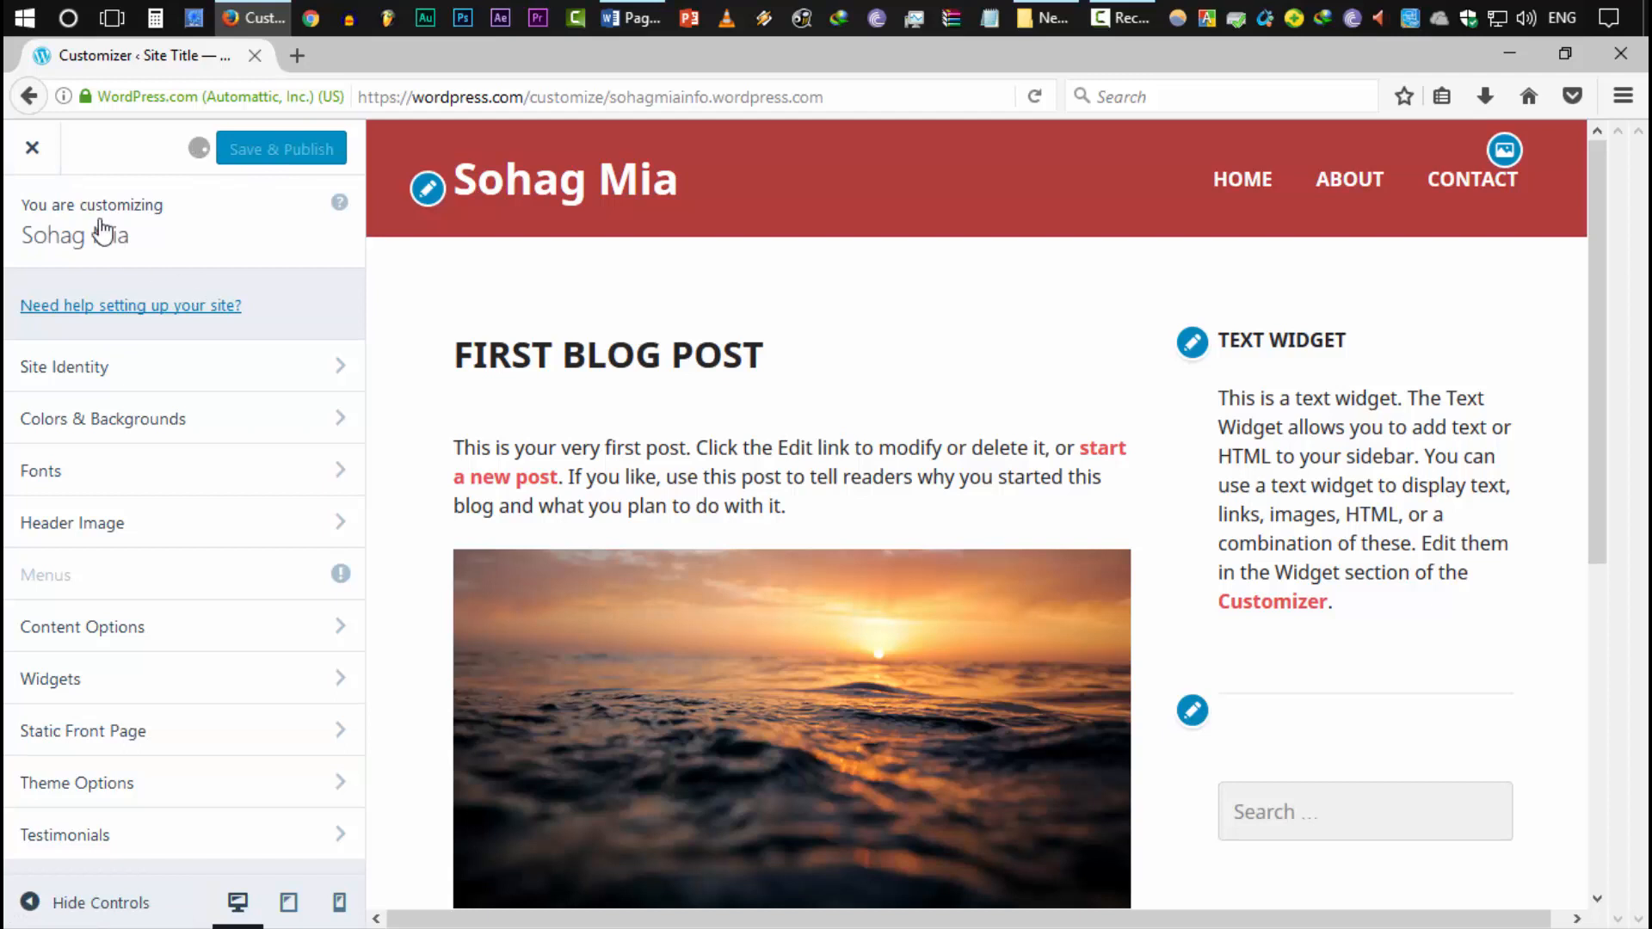
left_click(31, 148)
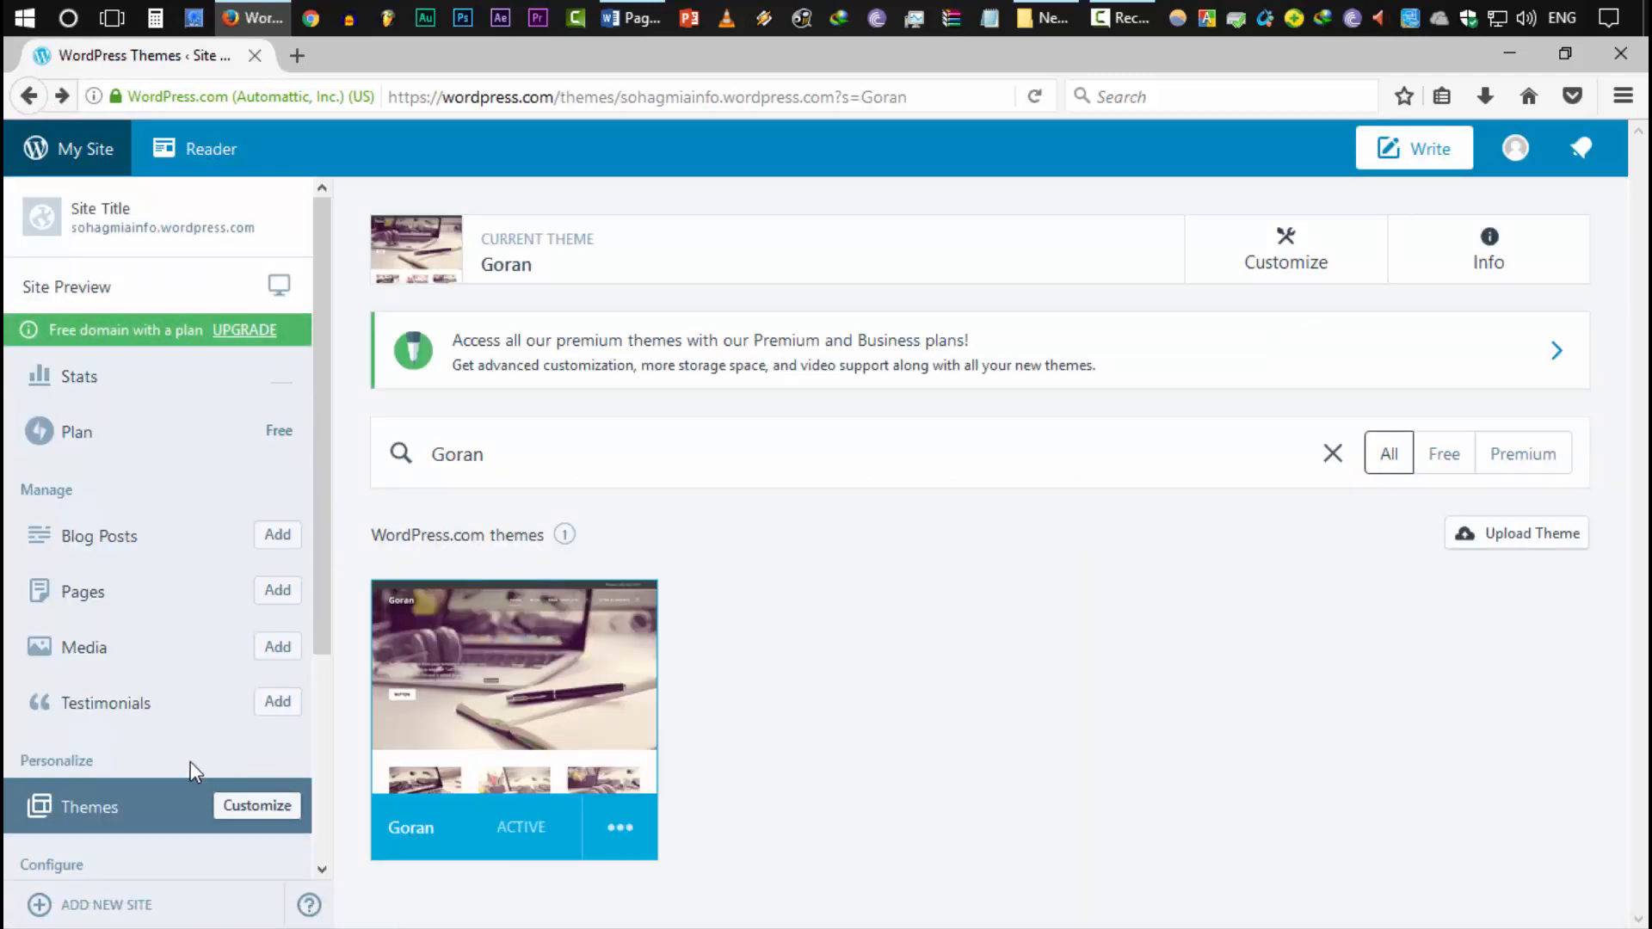
Open the Pages list and open the site's address in a new browser tab
left_click(77, 598)
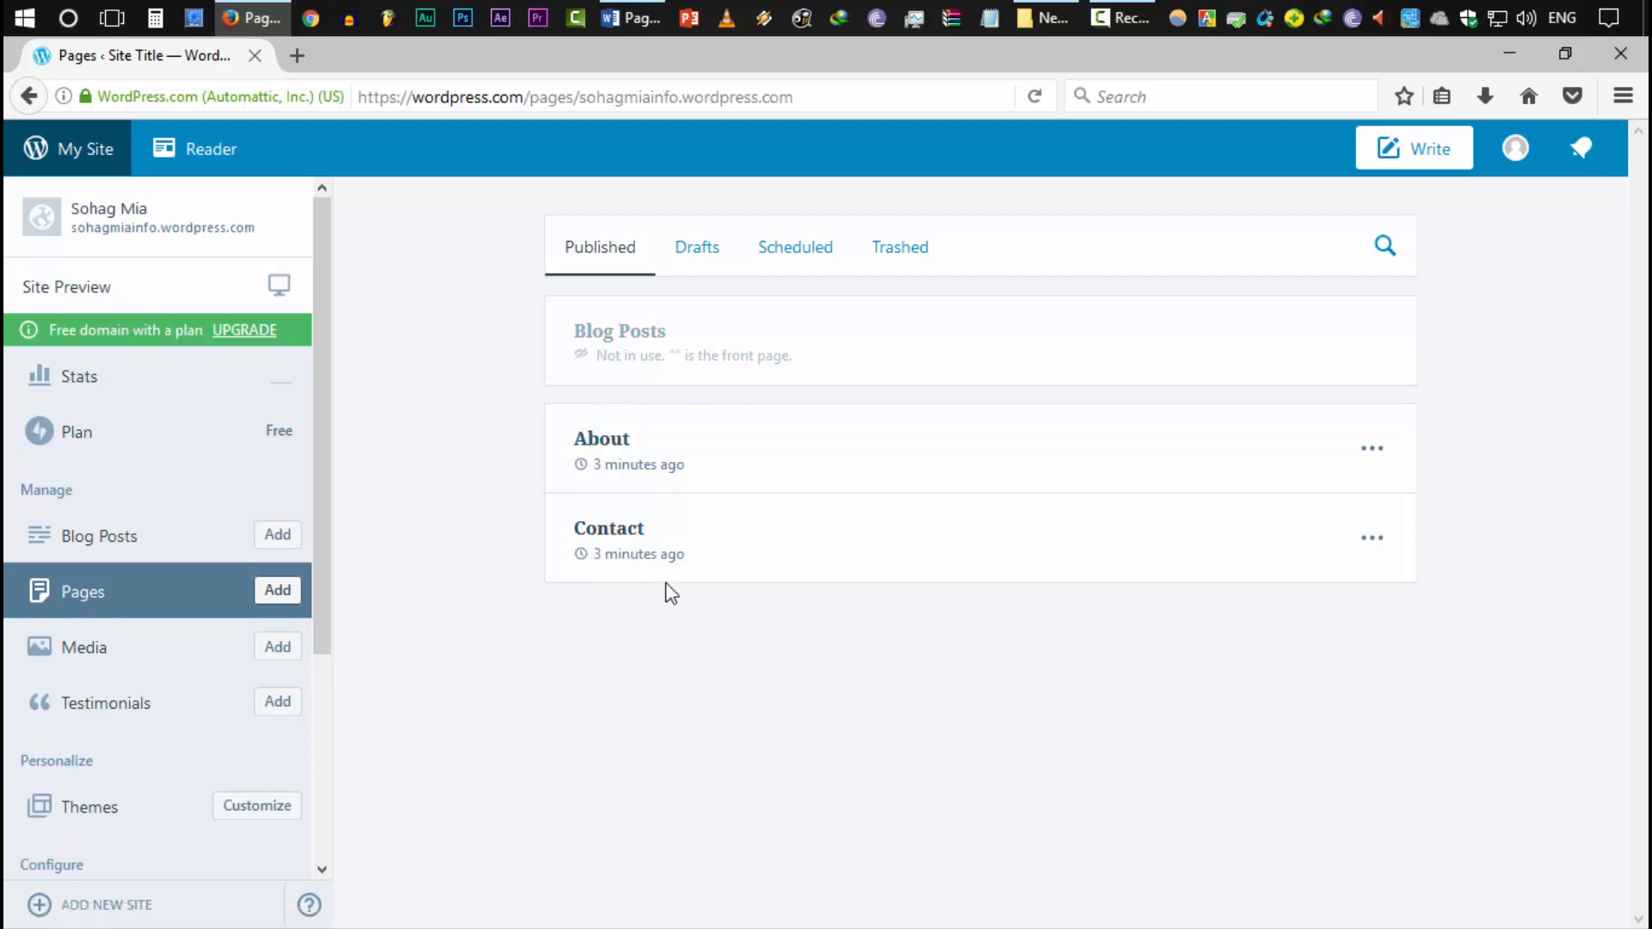
double_click(94, 228)
left_click_drag(201, 232, 254, 230)
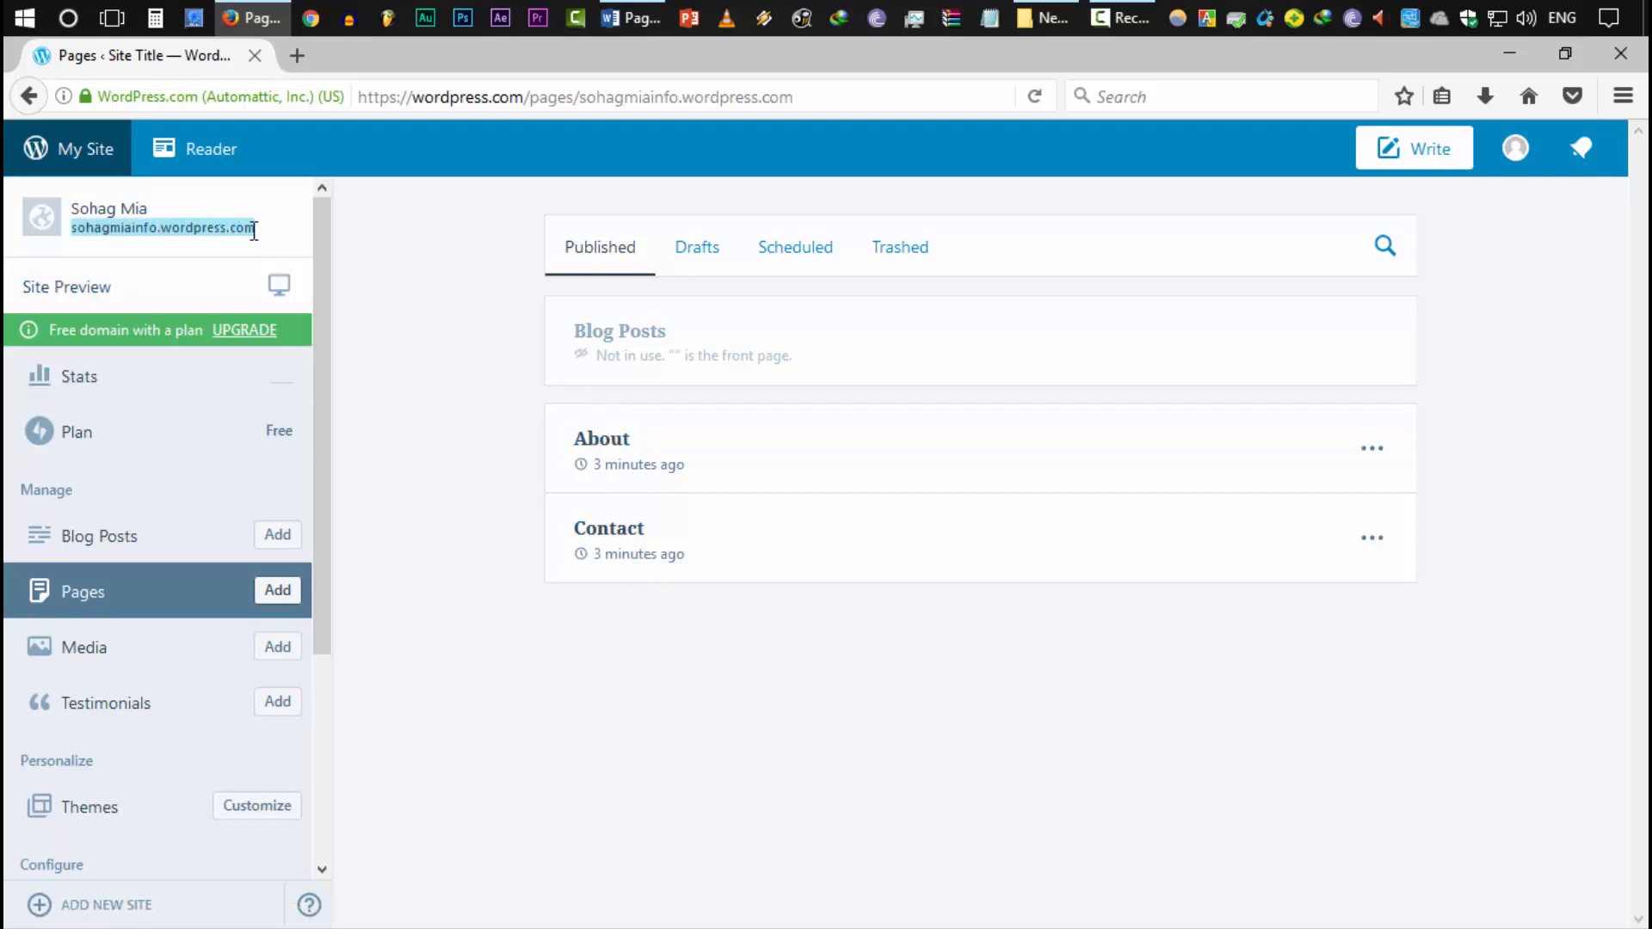
right_click(252, 230)
left_click(348, 272)
View the live site's home page in the new tab
left_click(379, 56)
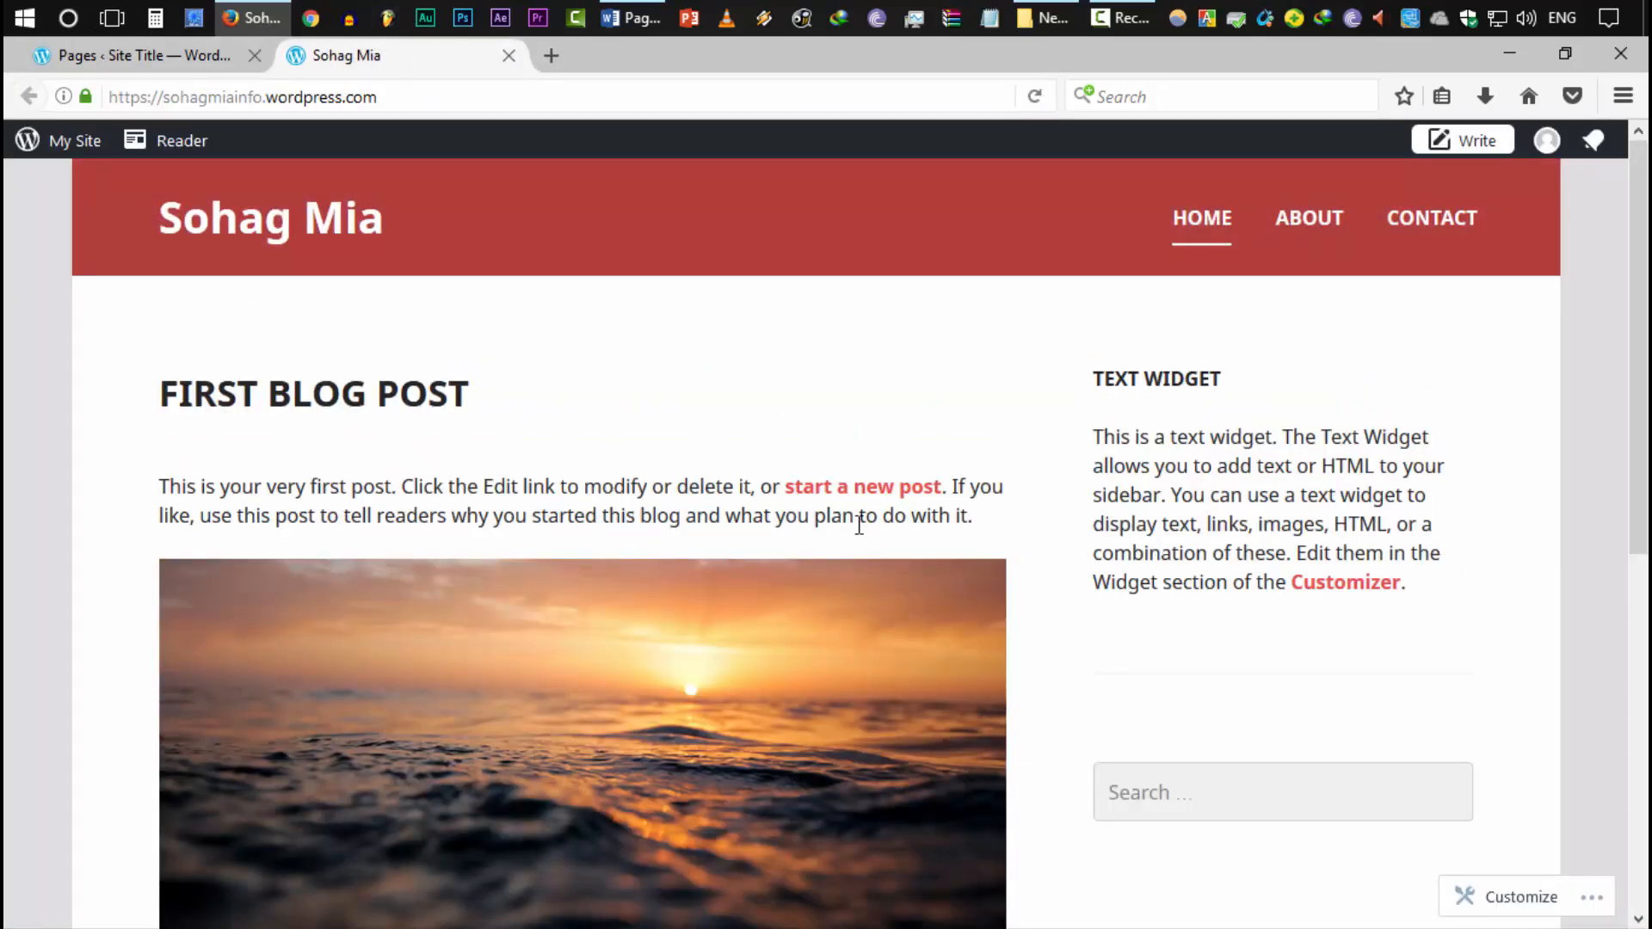
left_click_drag(282, 227, 401, 222)
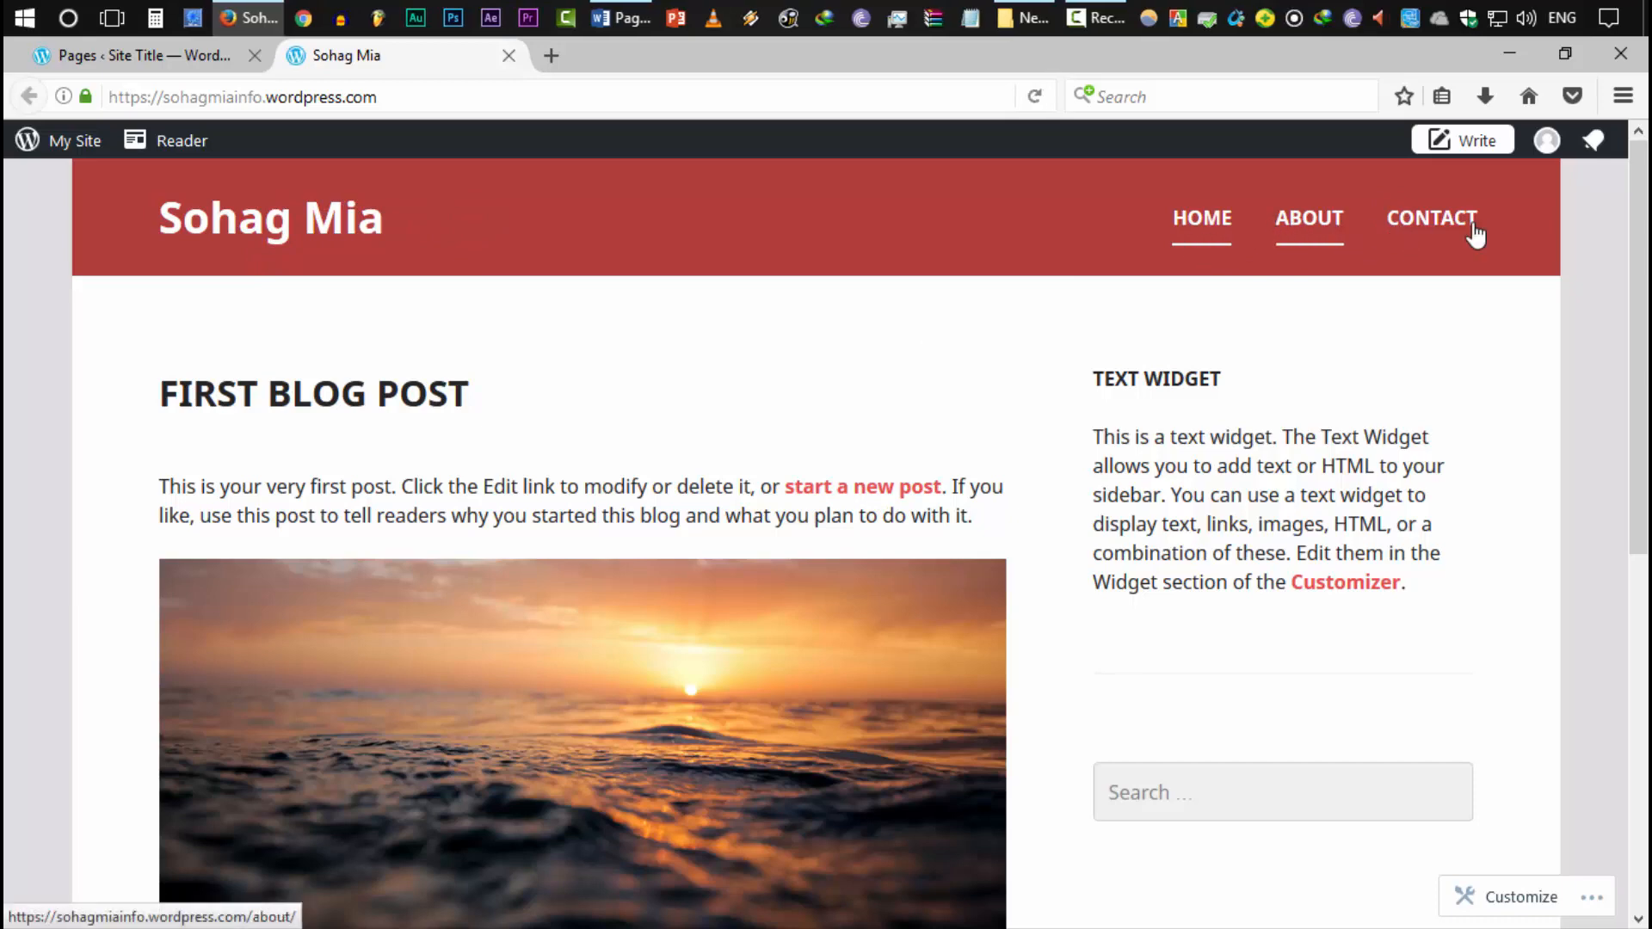
scroll(704, 413, "down", 6)
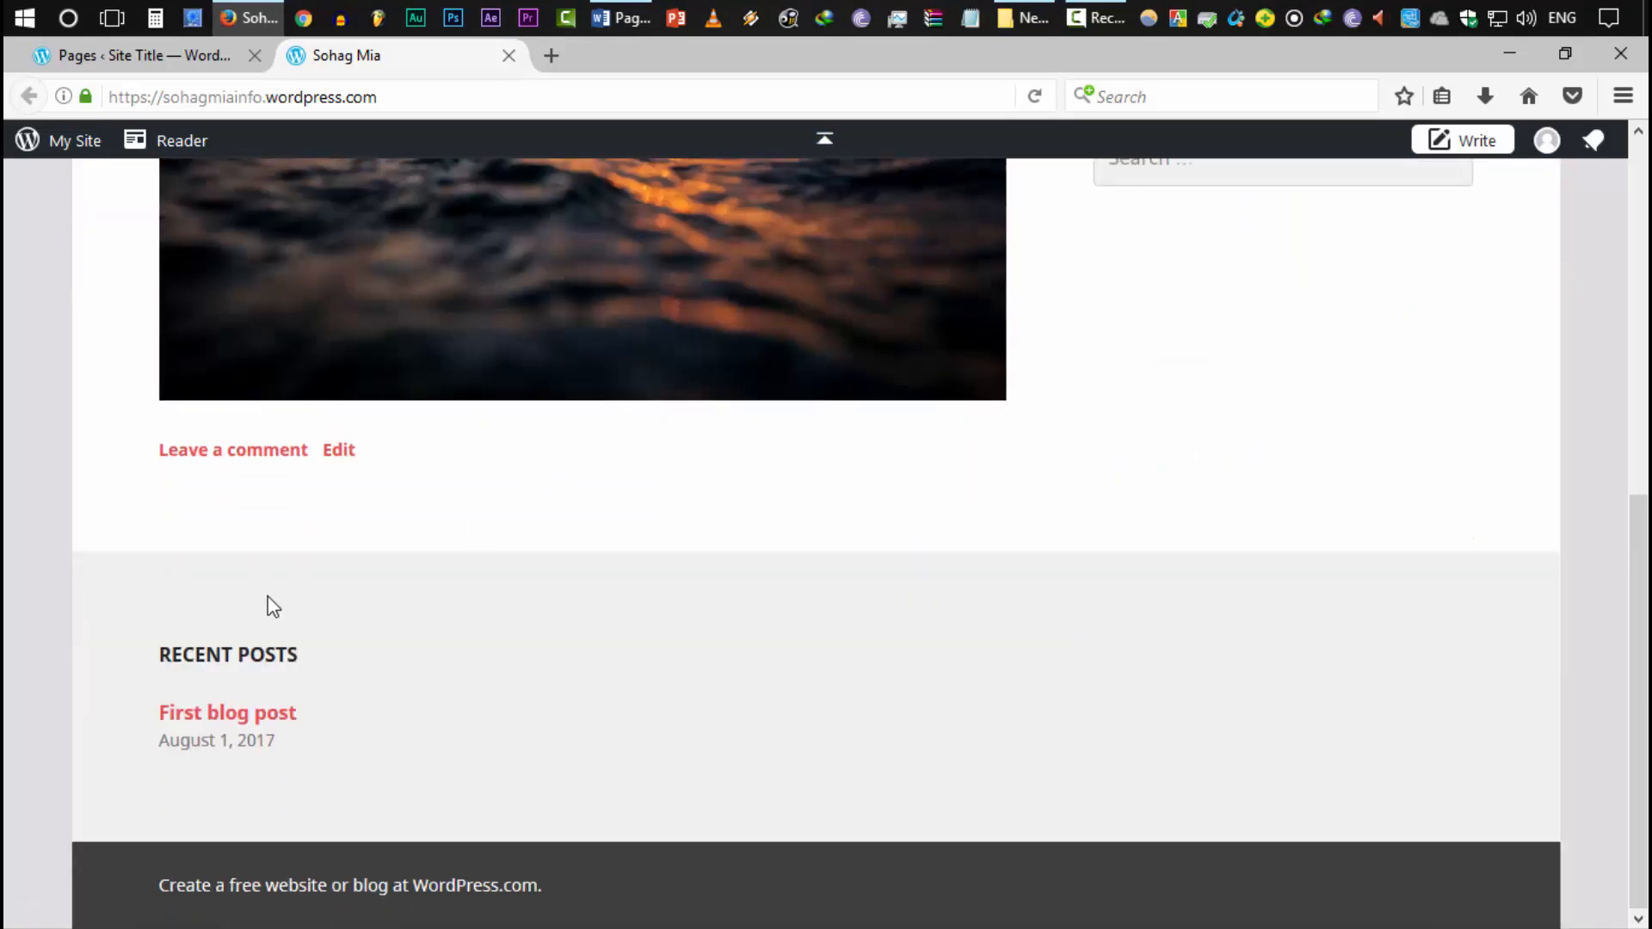
scroll(258, 601, "up", 6)
scroll(925, 771, "down", 6)
scroll(1122, 786, "up", 6)
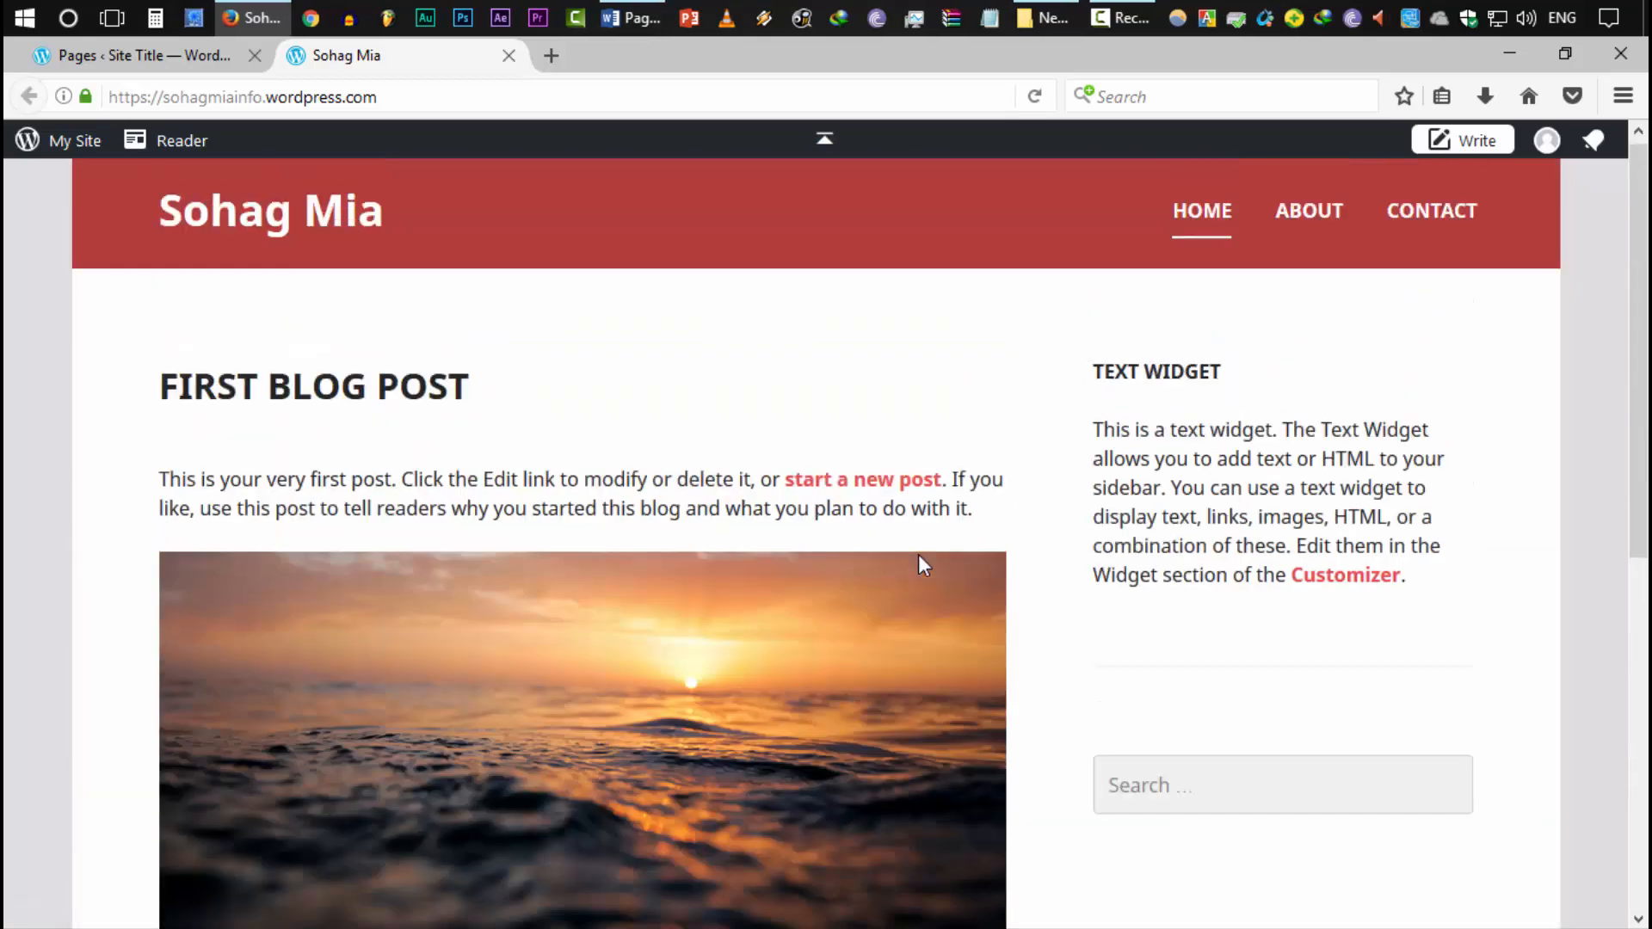
Return to the Pages list and start a new page
left_click(138, 55)
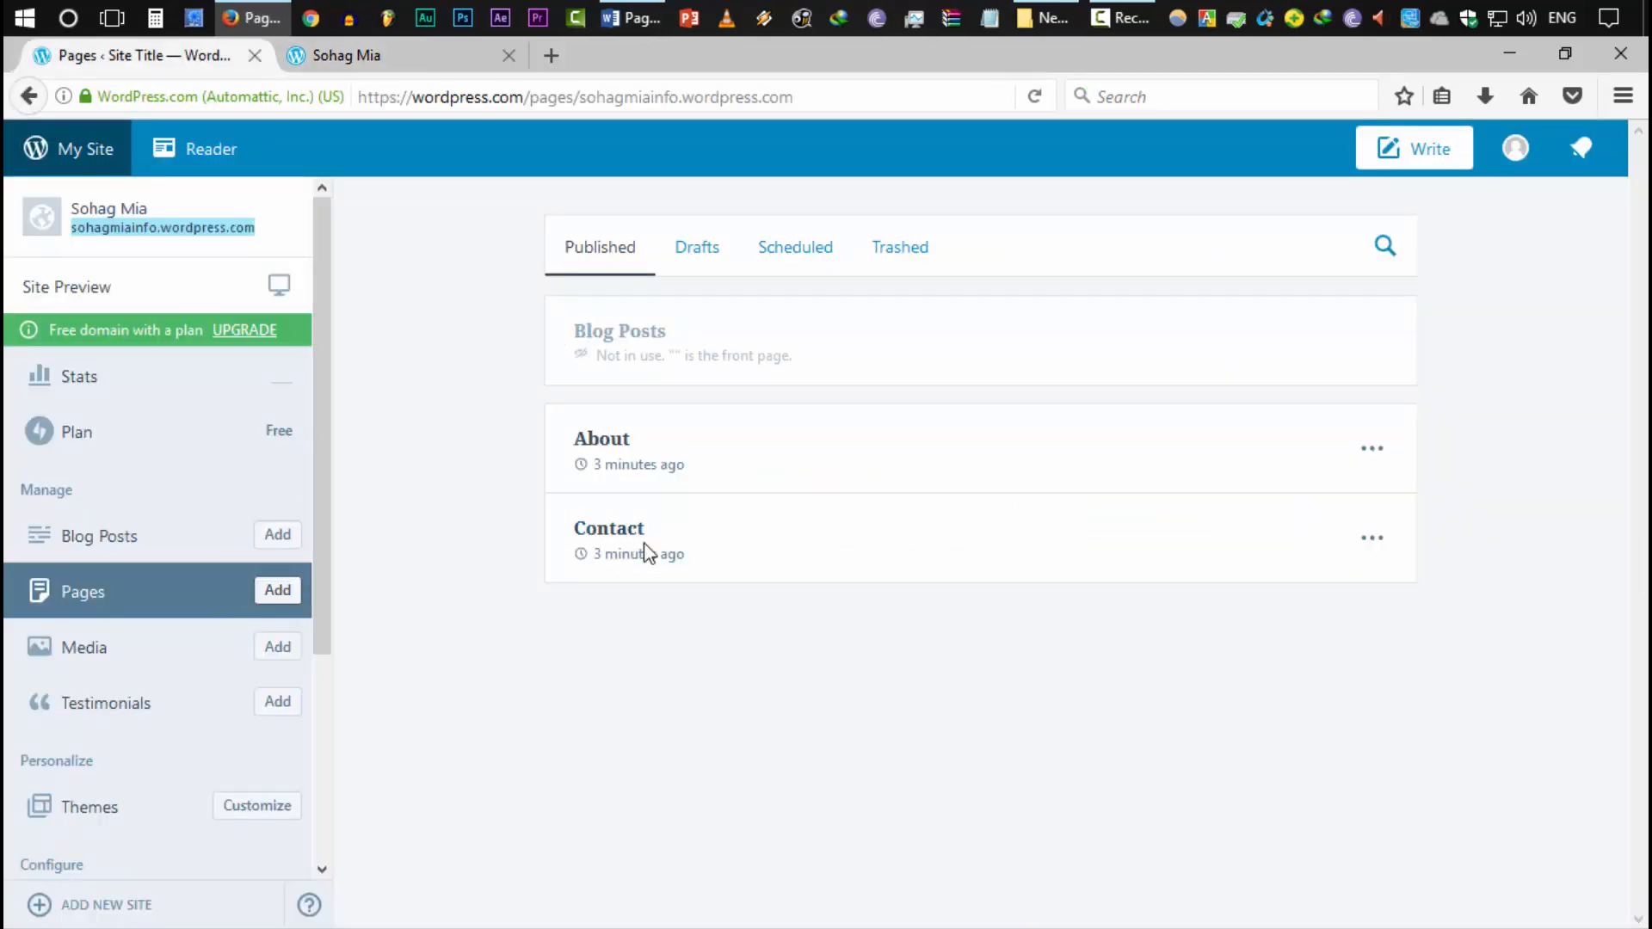
left_click(377, 57)
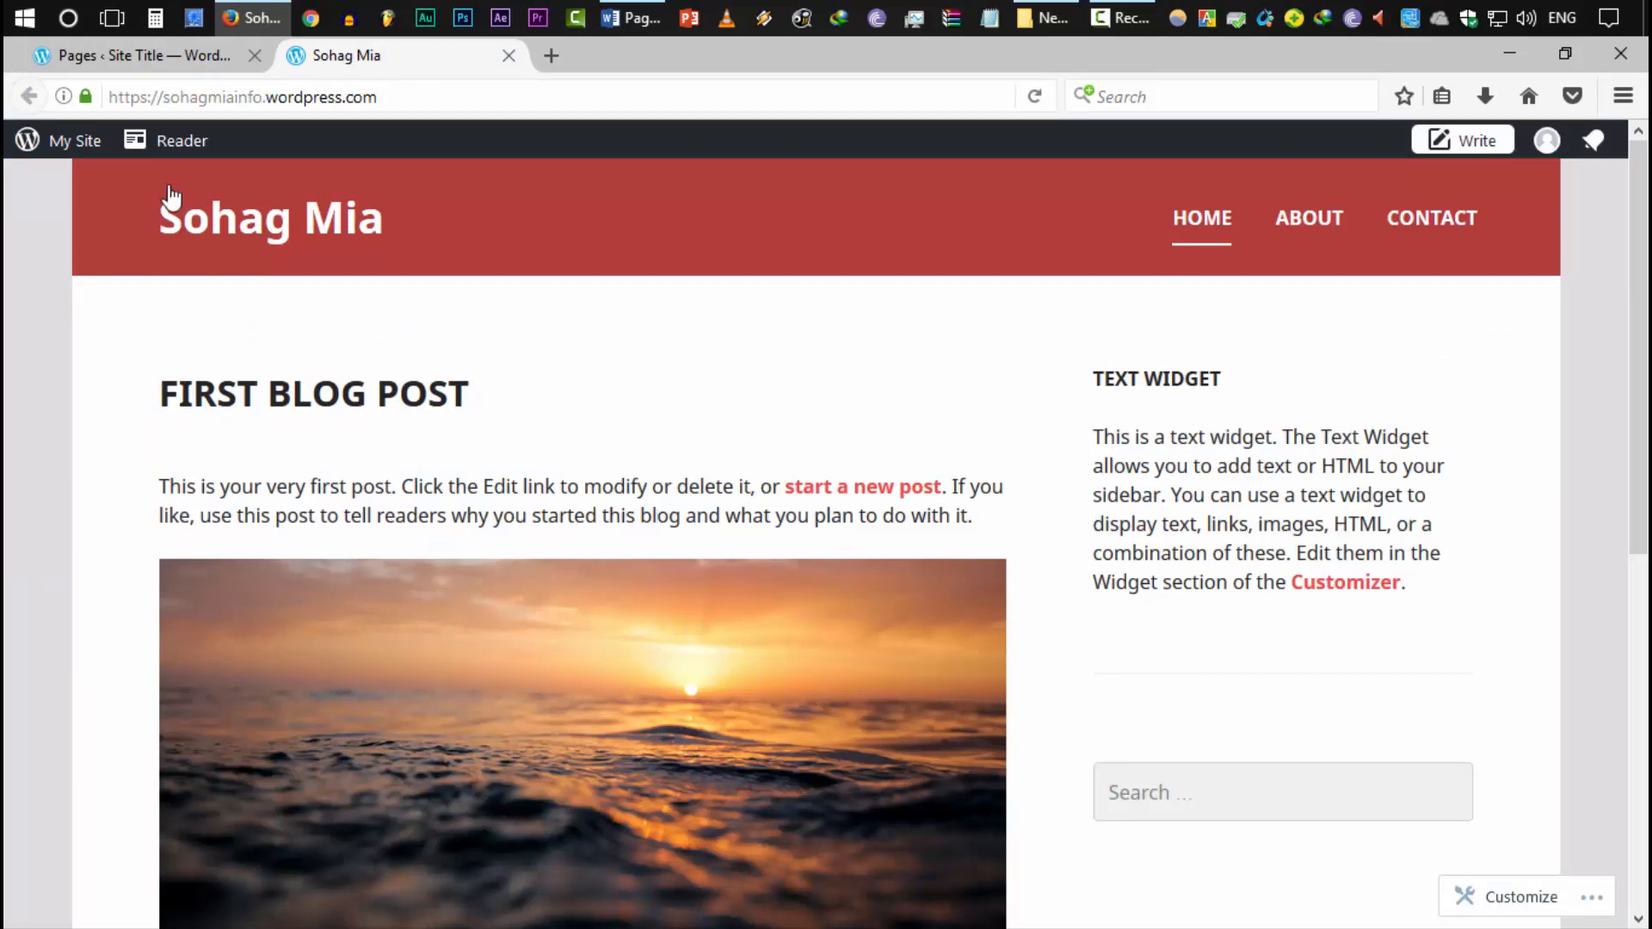
left_click(206, 58)
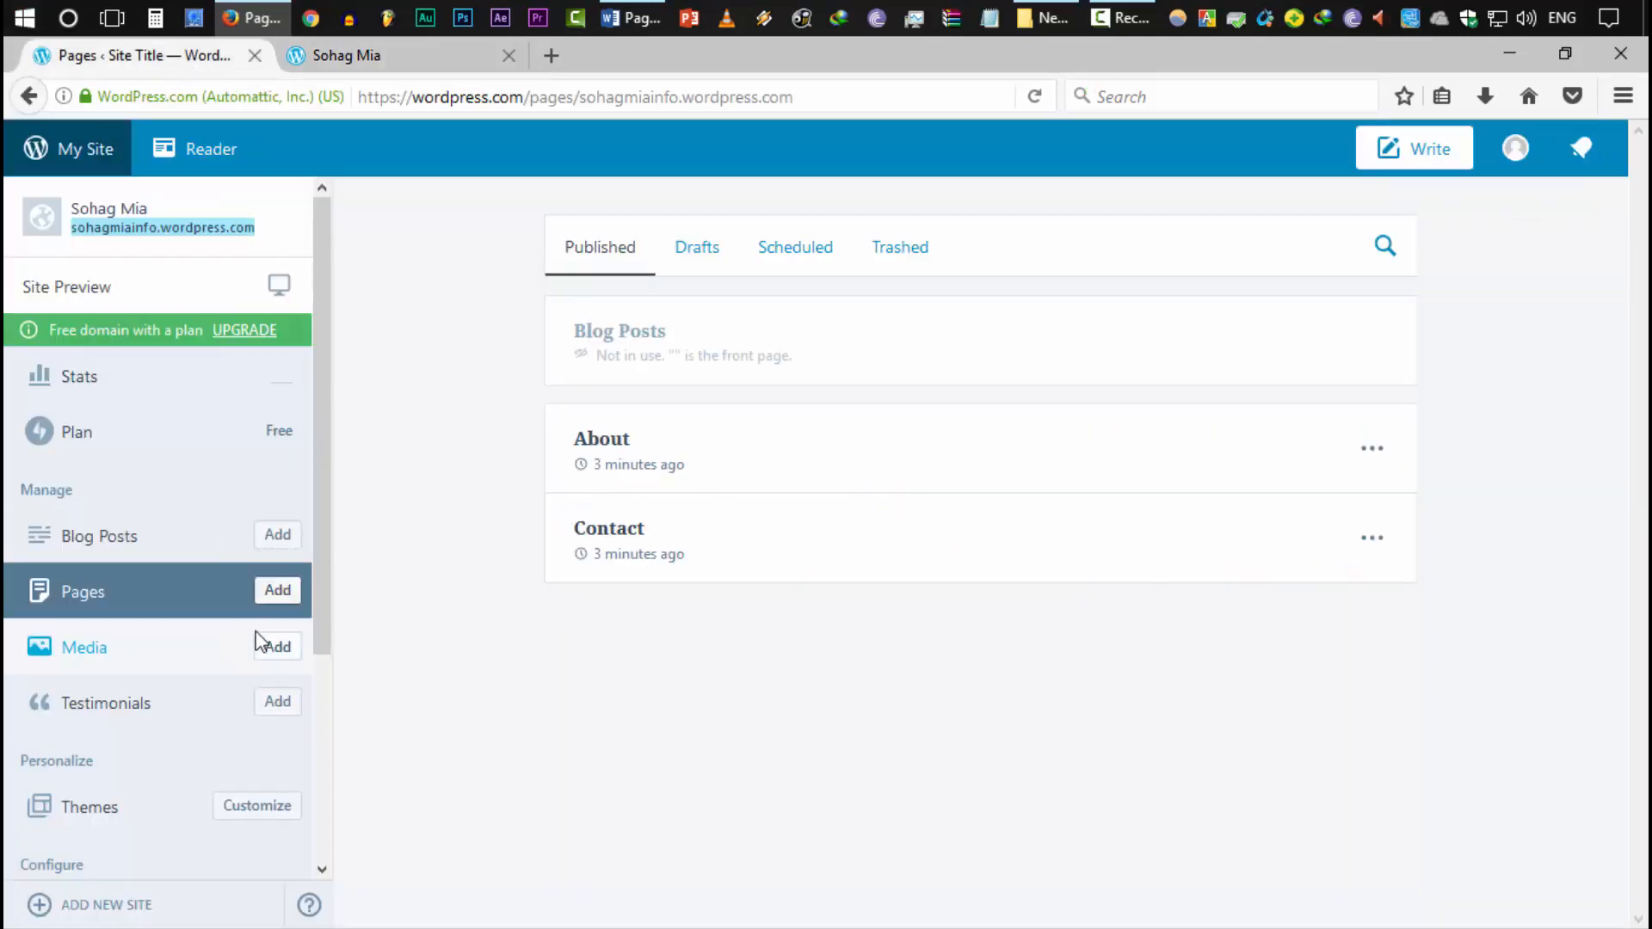
left_click(278, 591)
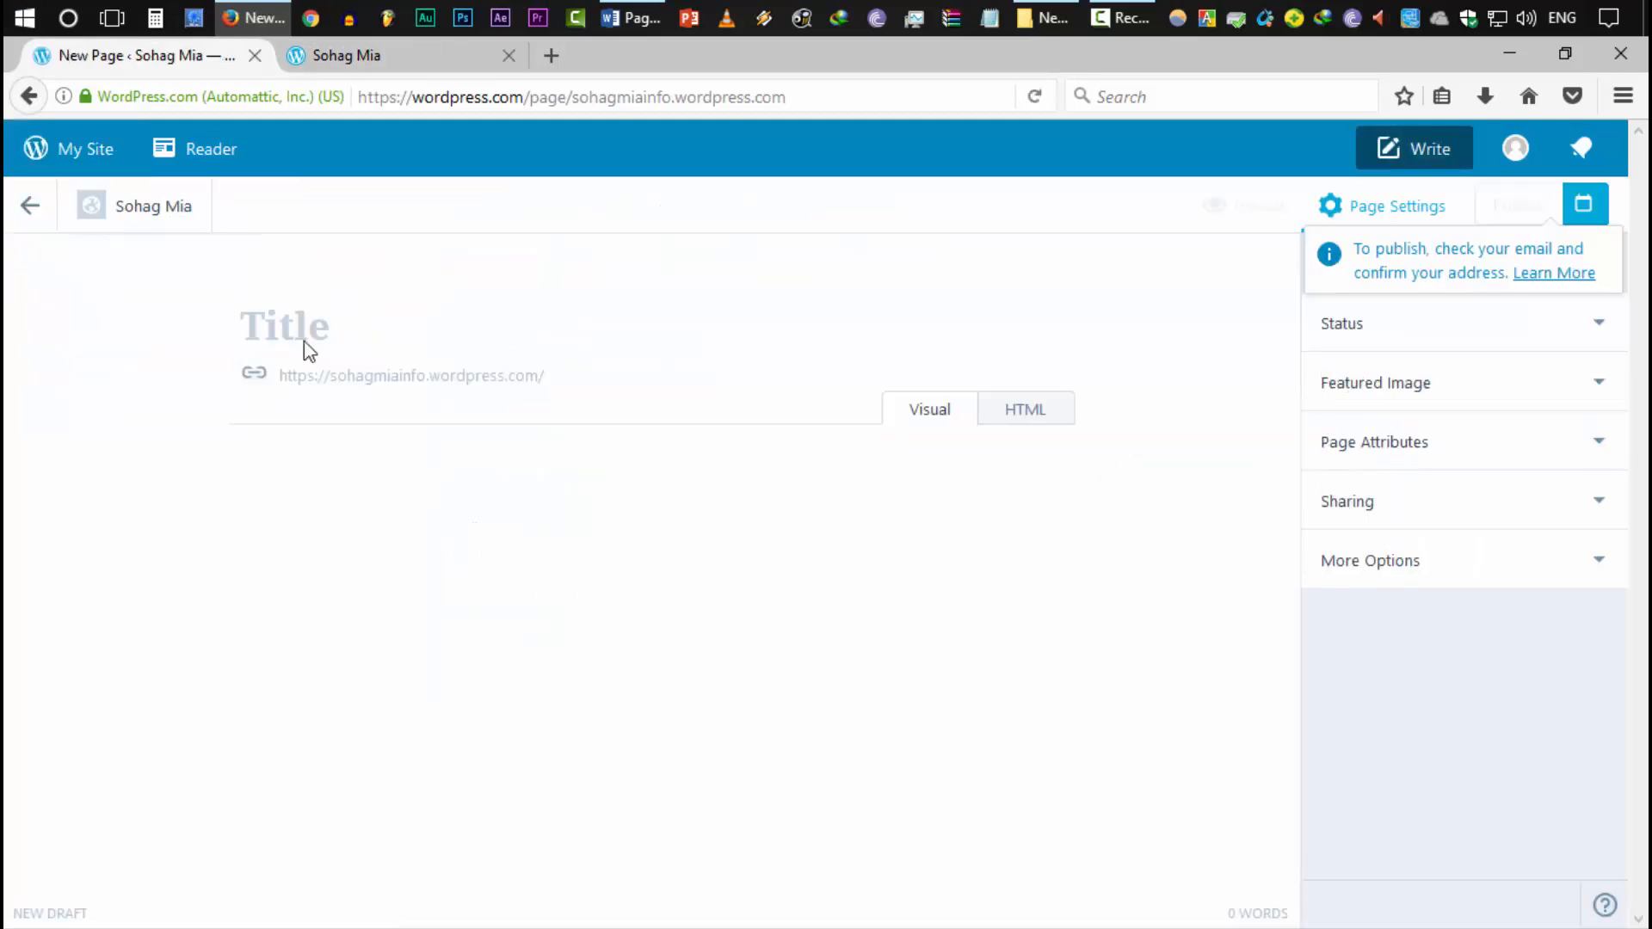
Title the new page 'Home' and set its page template to Front Page
type("Home")
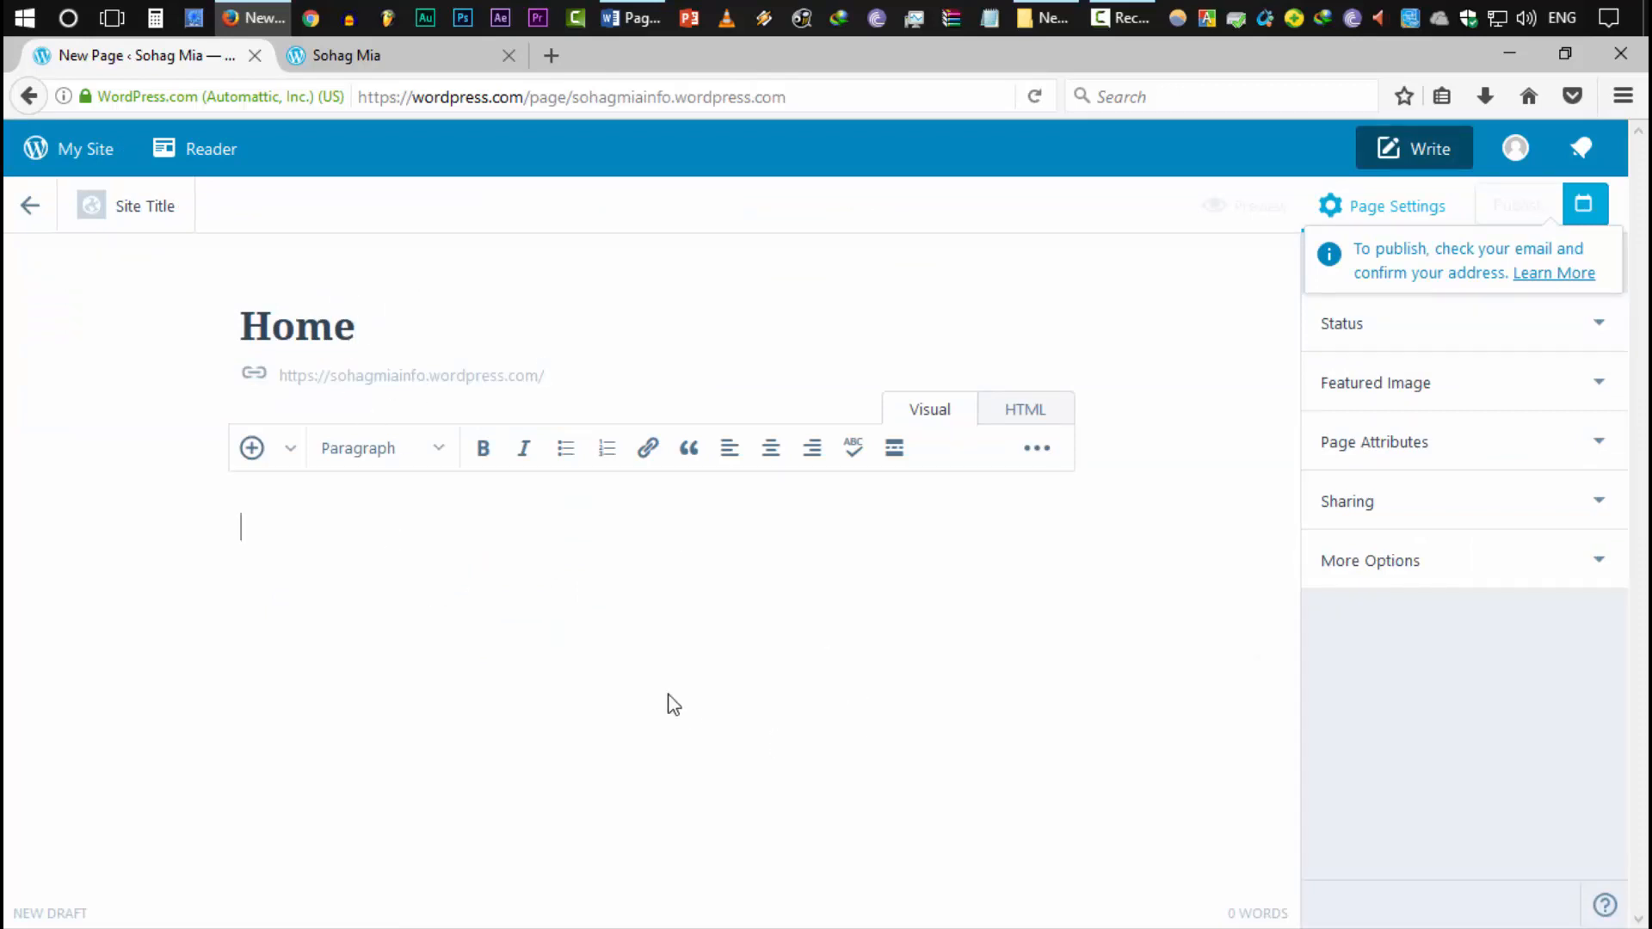
left_click(721, 654)
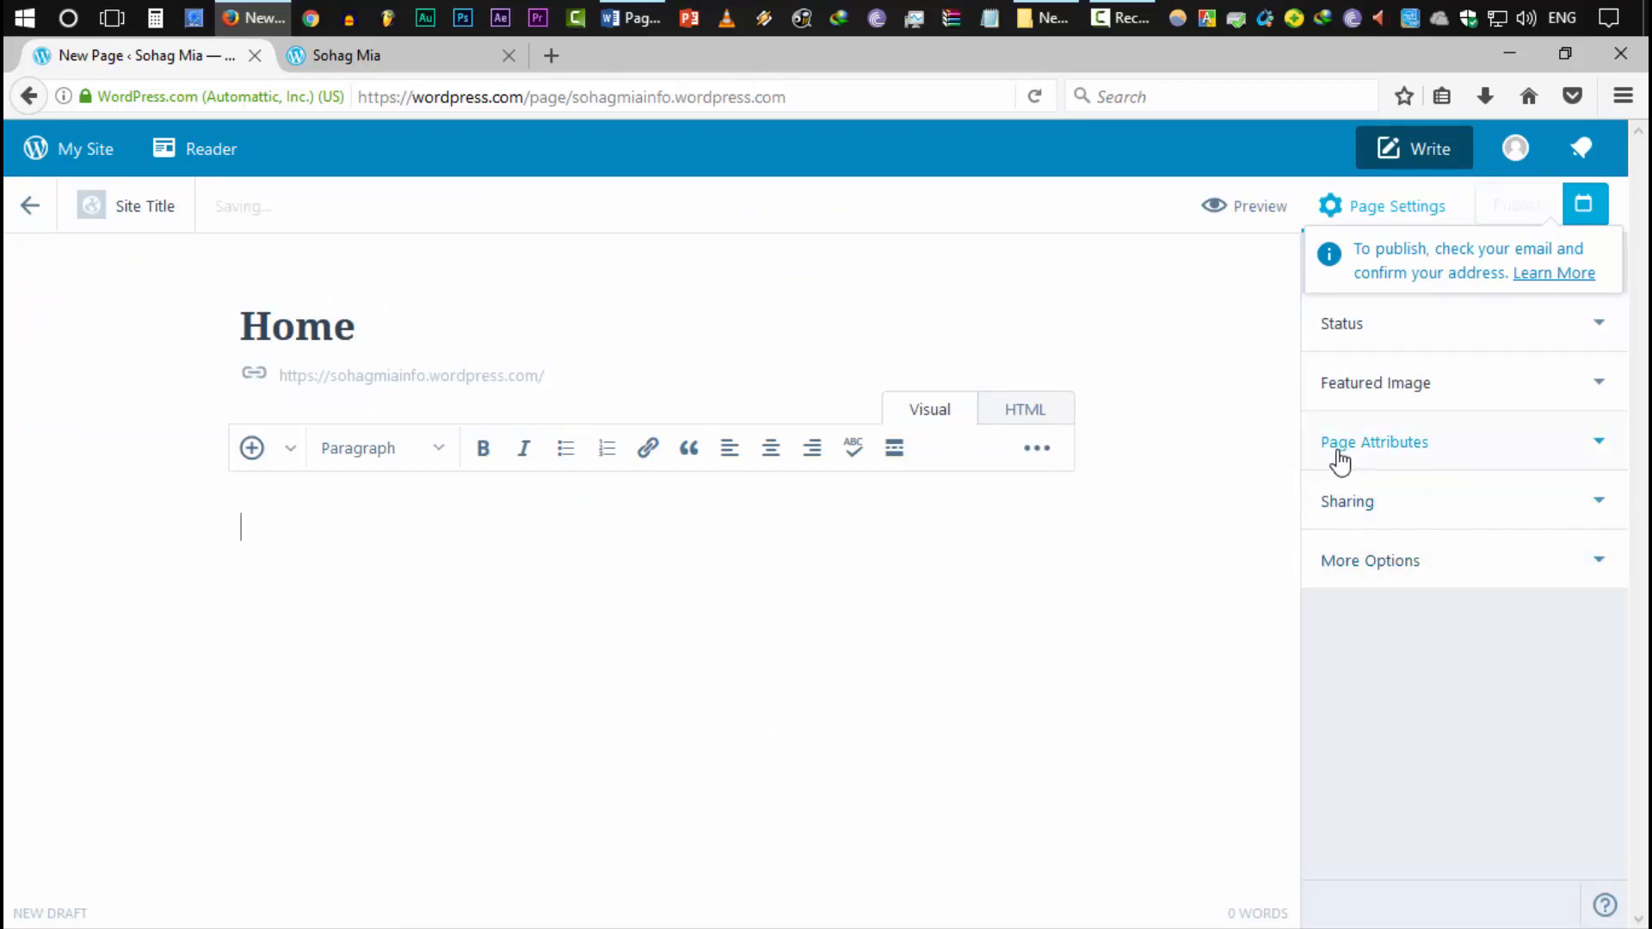
left_click(1369, 453)
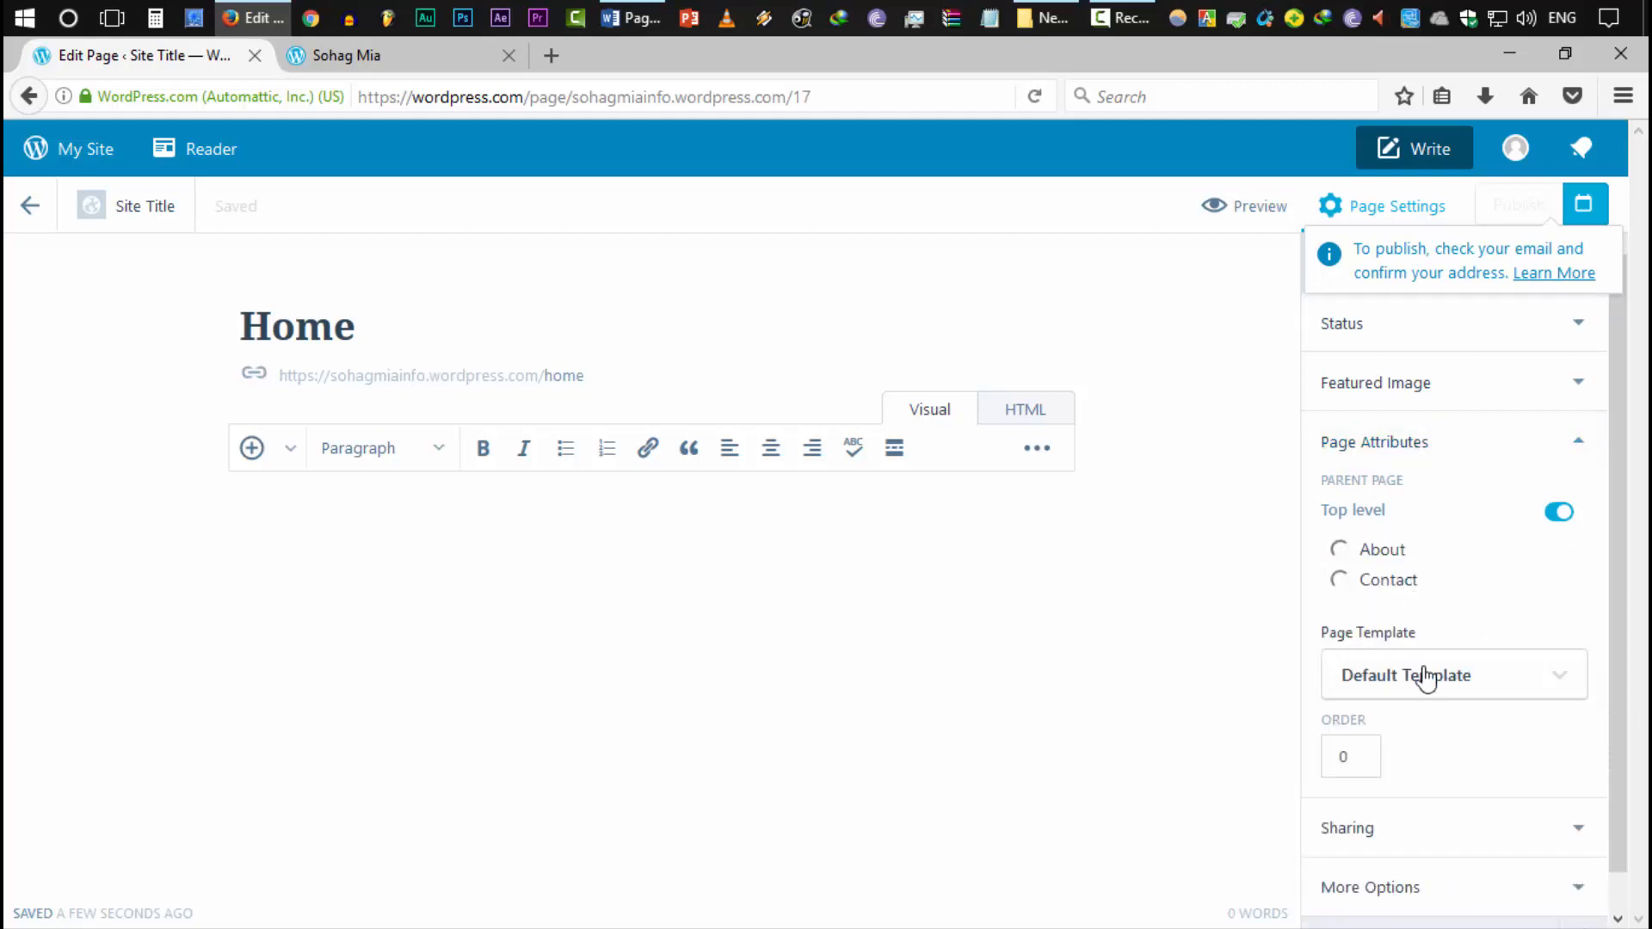
left_click_drag(1340, 650, 1412, 645)
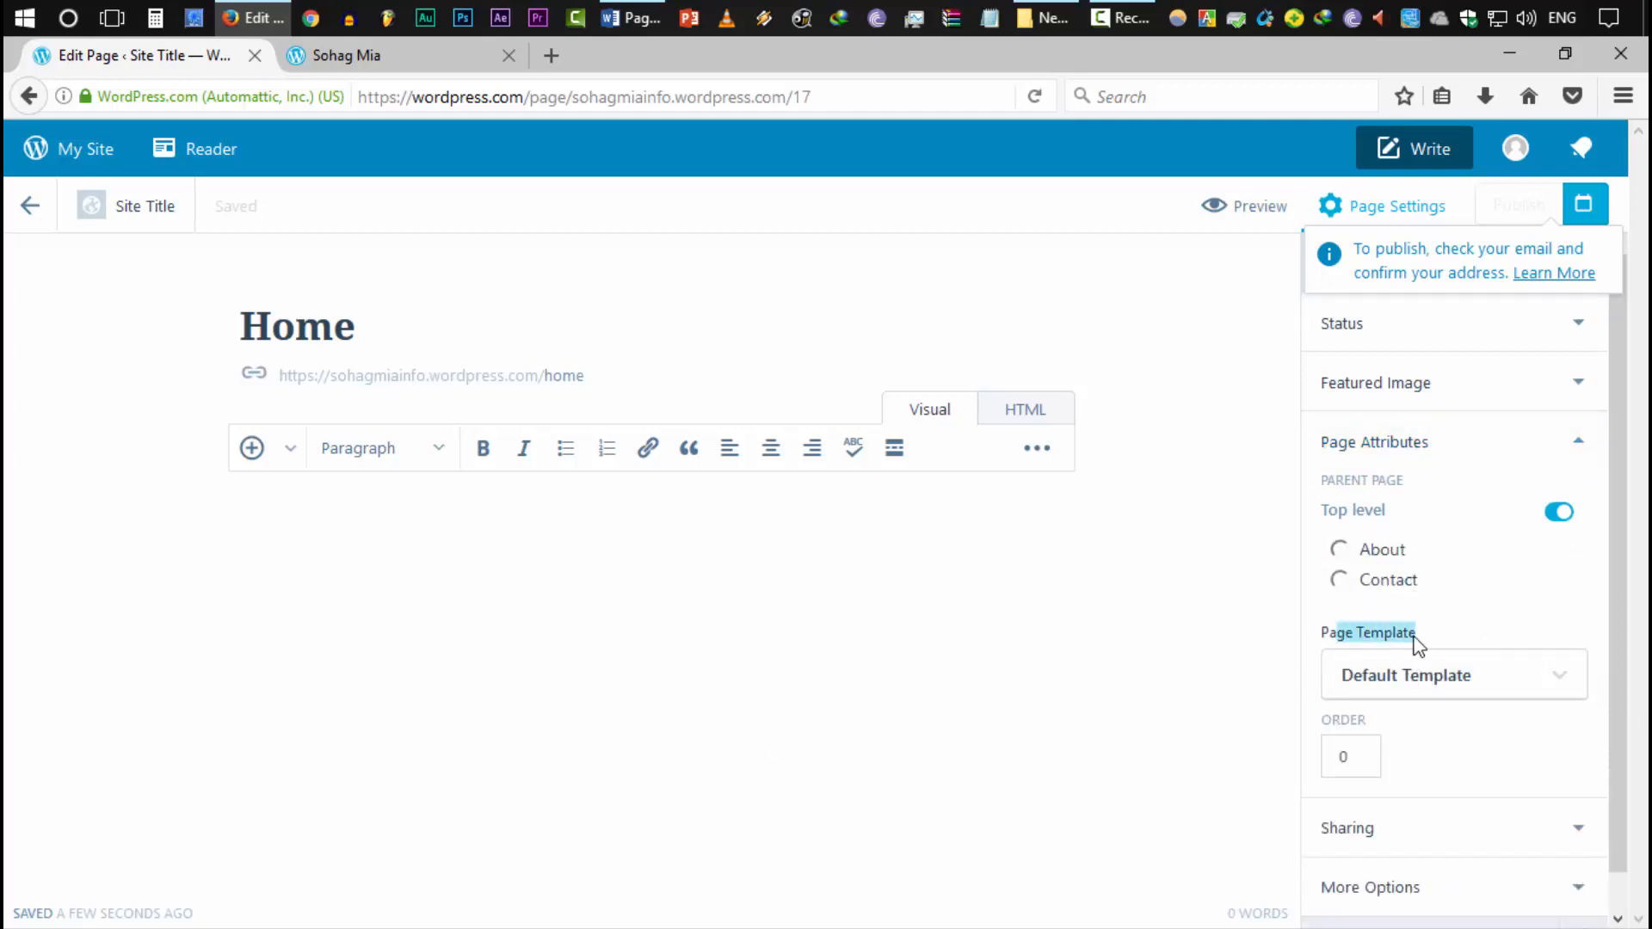
left_click(1394, 688)
left_click(1370, 828)
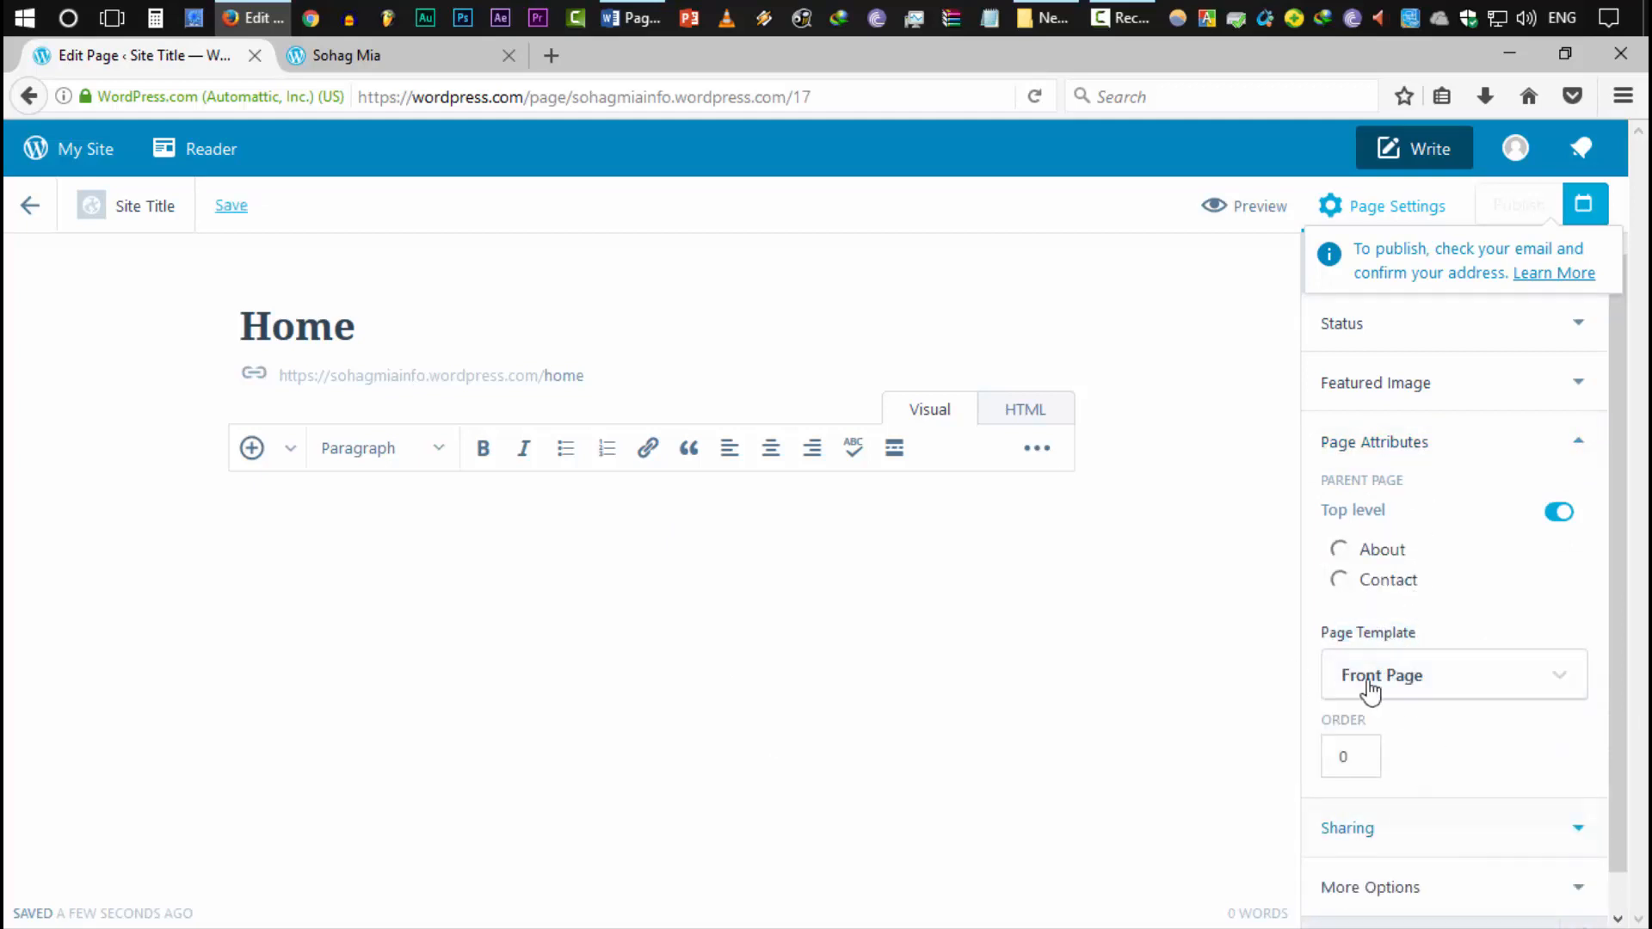
left_click(1579, 441)
Turn off sharing buttons and the like button for the page, and review More Options
left_click(1351, 507)
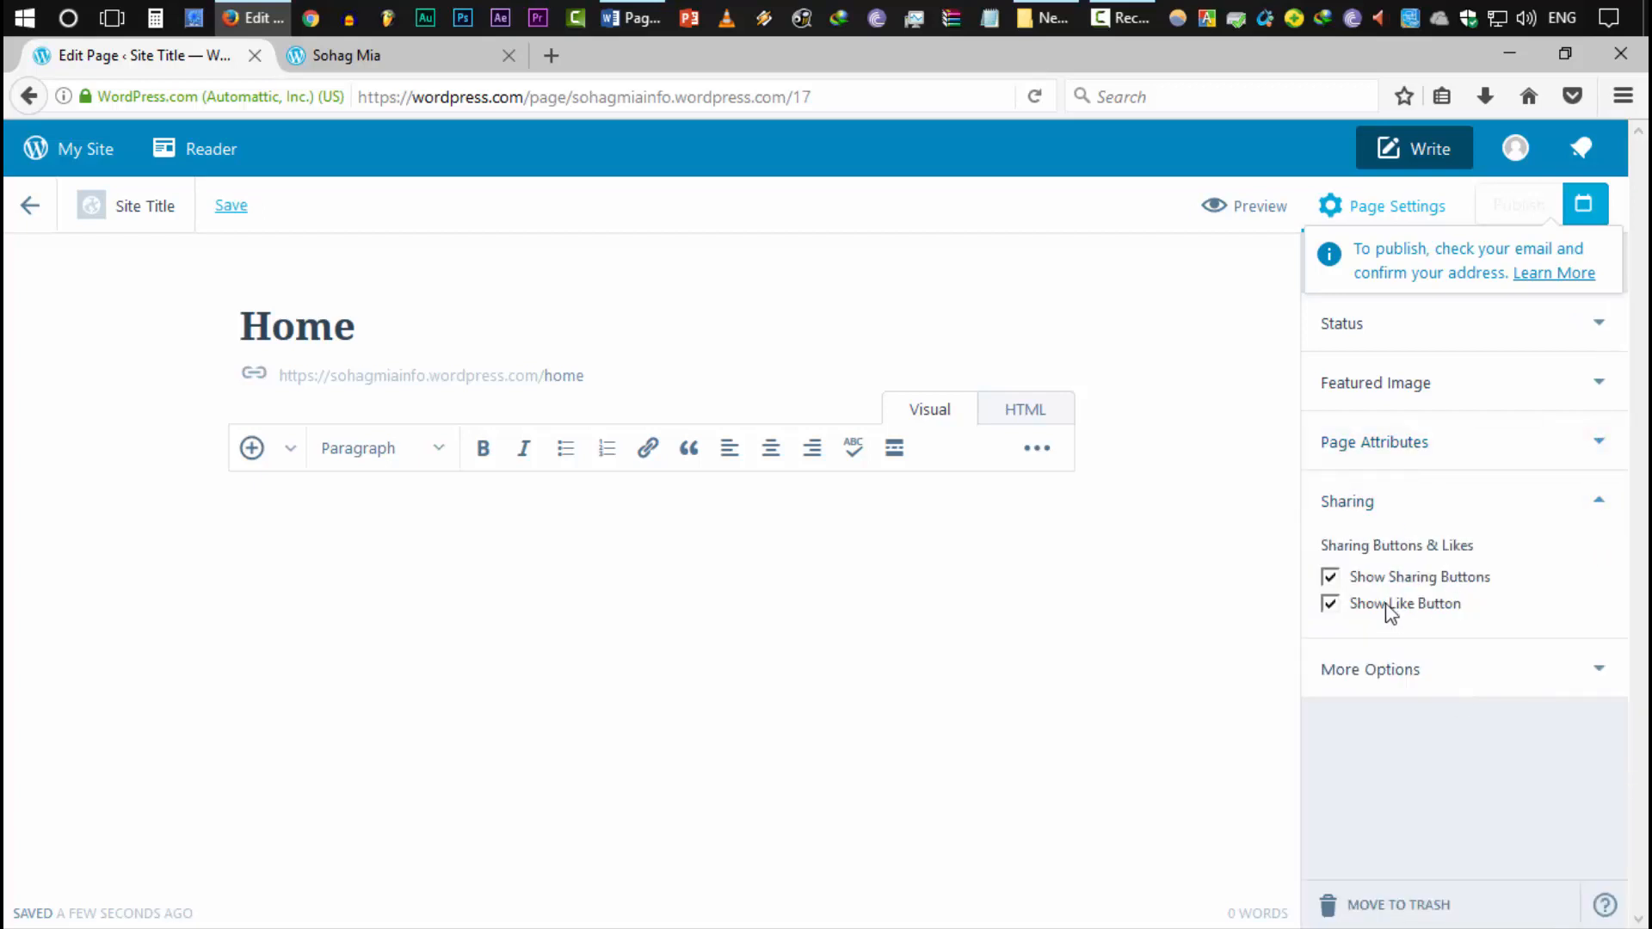
left_click(1445, 584)
left_click(1401, 605)
left_click(1440, 686)
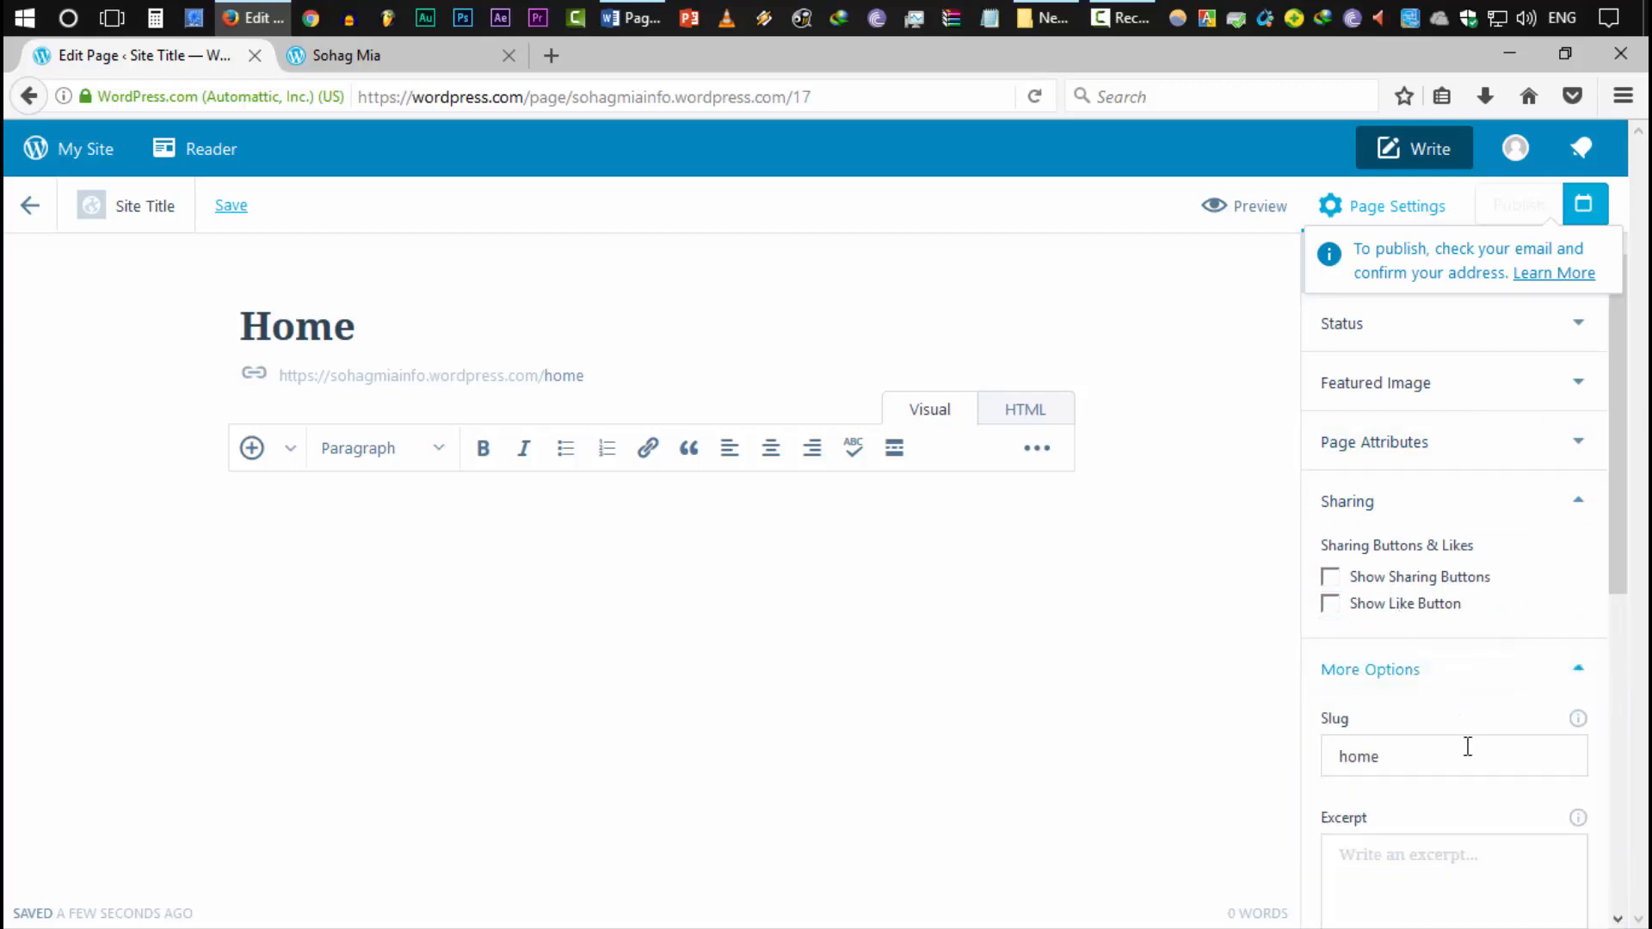
scroll(1489, 757, "down", 5)
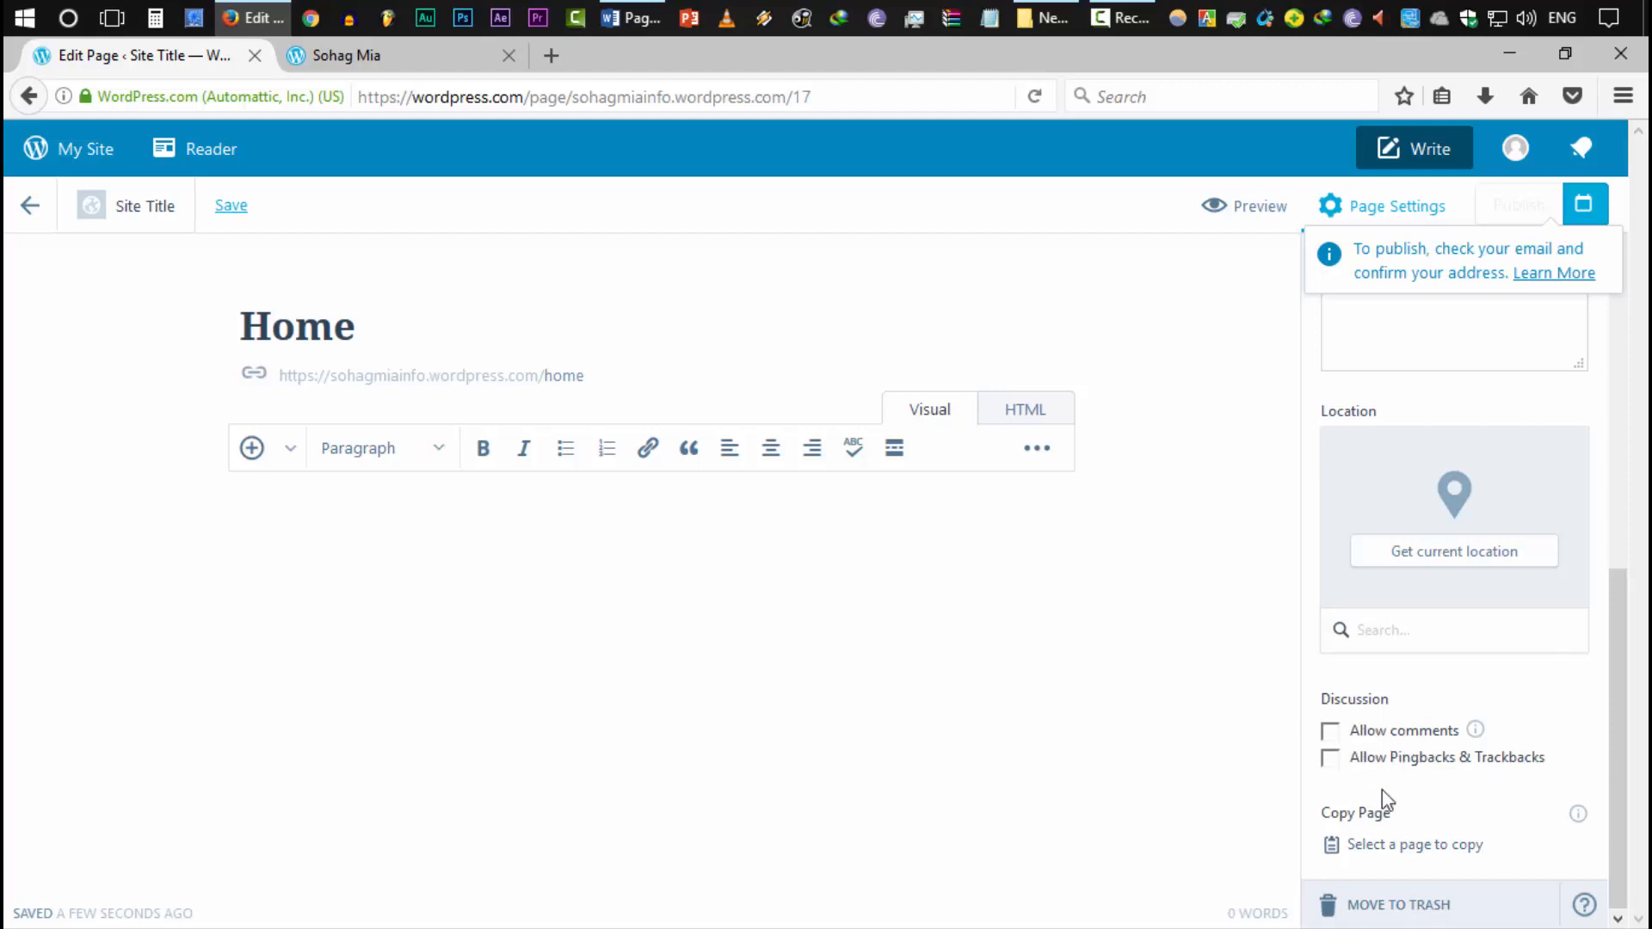
scroll(1471, 826, "up", 3)
scroll(1471, 830, "down", 3)
scroll(1514, 813, "up", 6)
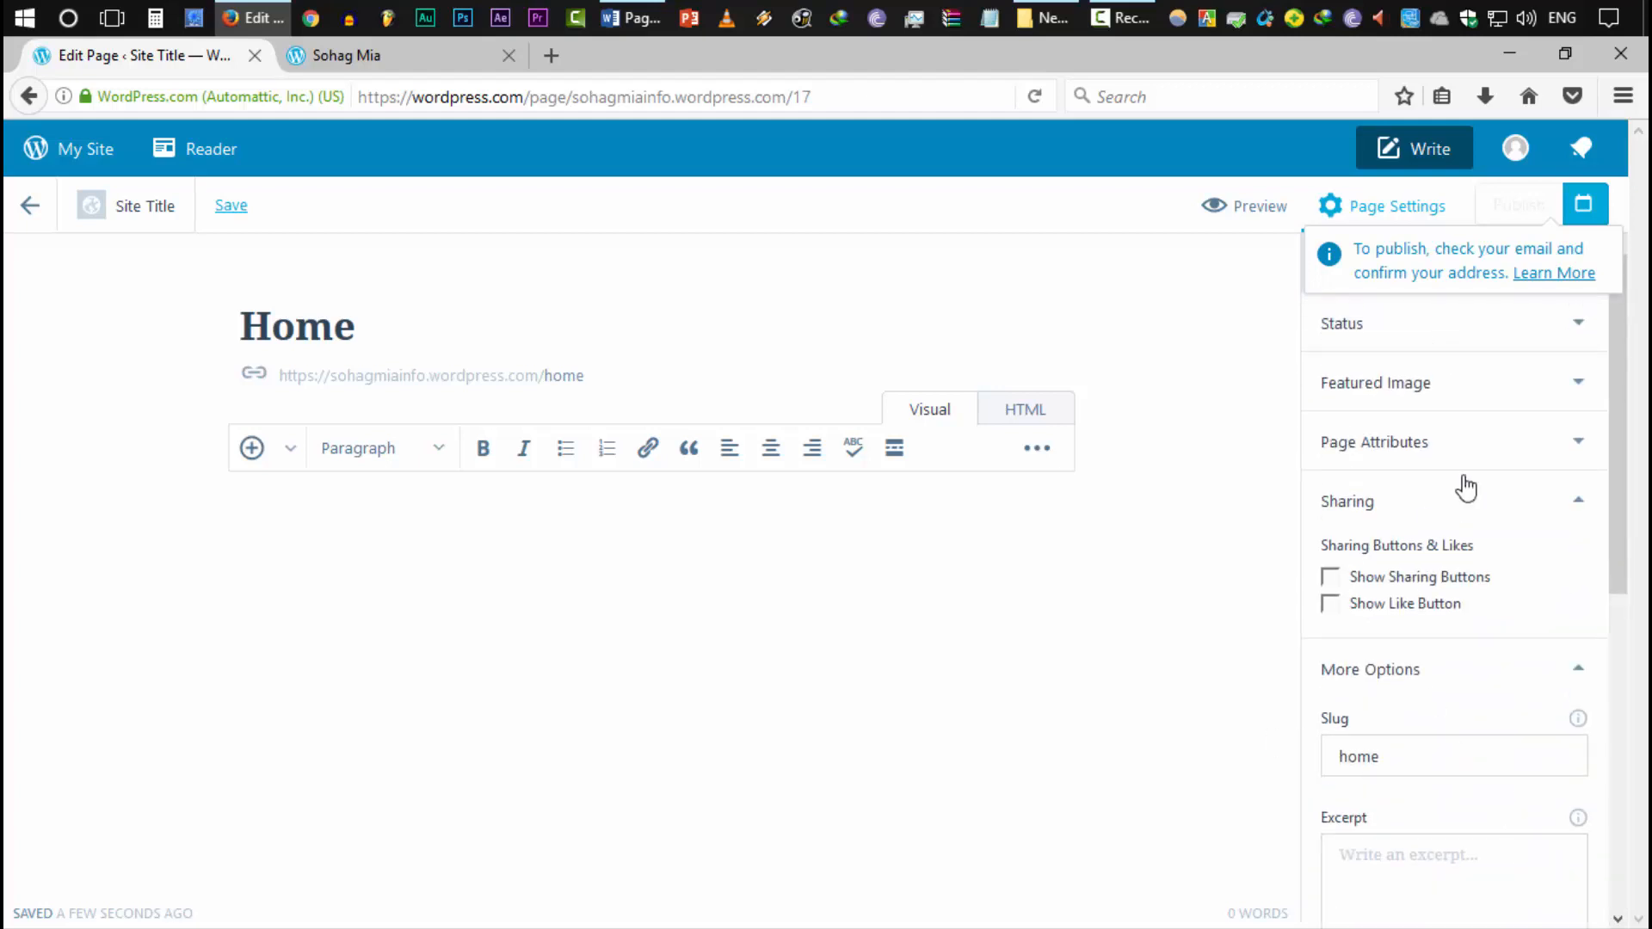
Collapse the Sharing, More Options and Page Attributes panels
left_click(1508, 502)
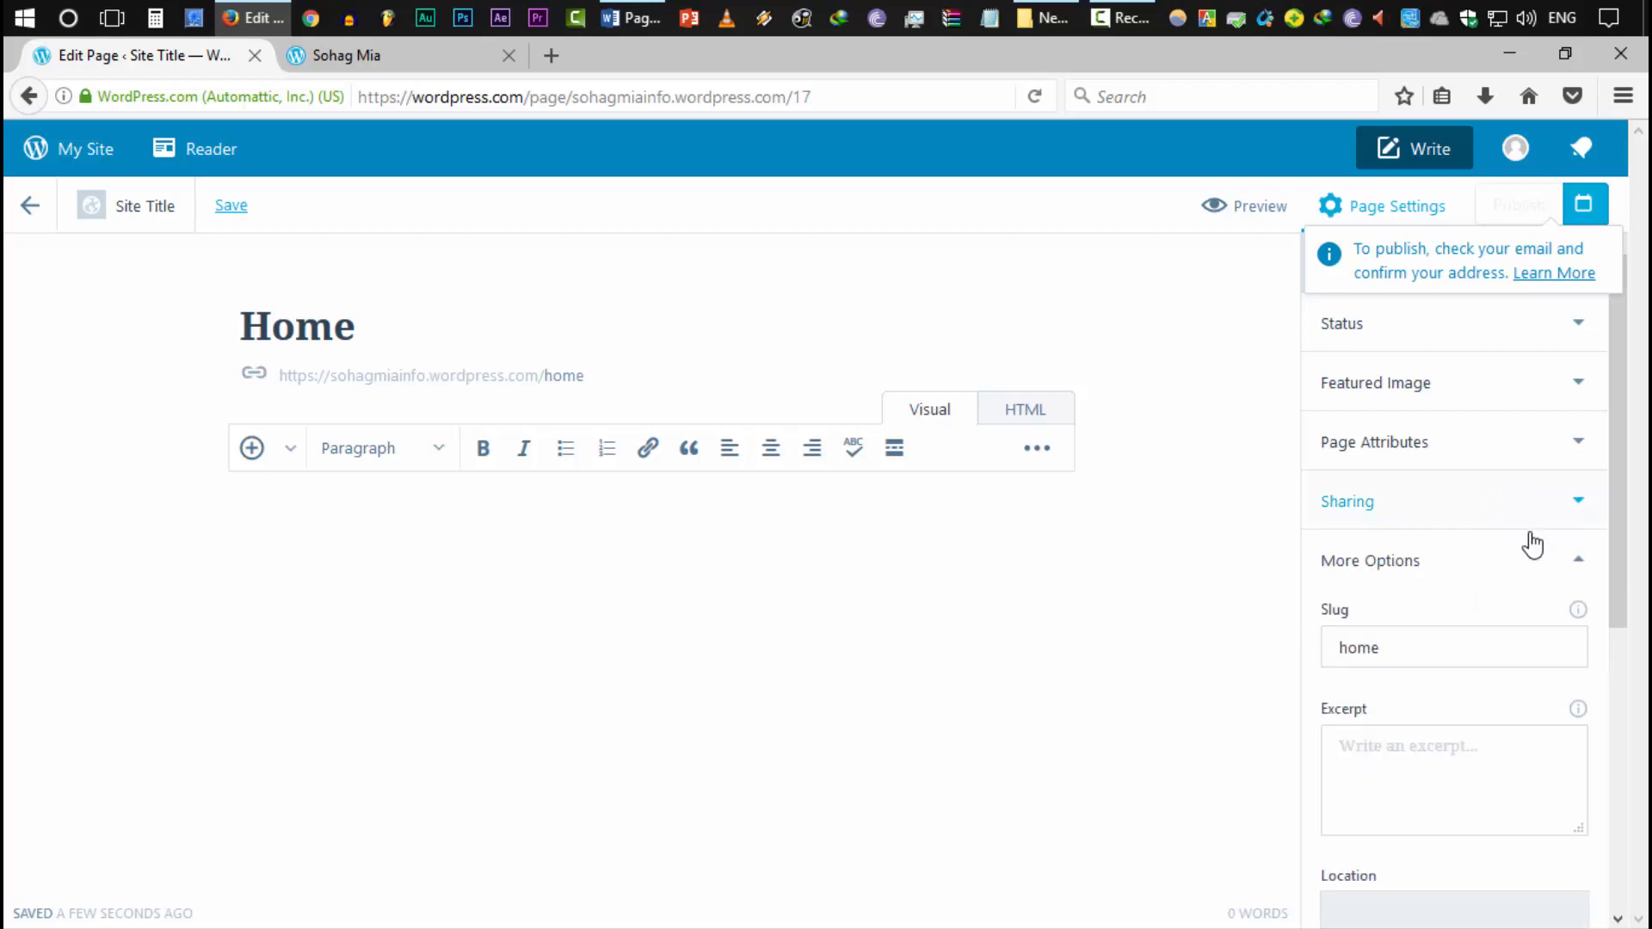
left_click(1537, 561)
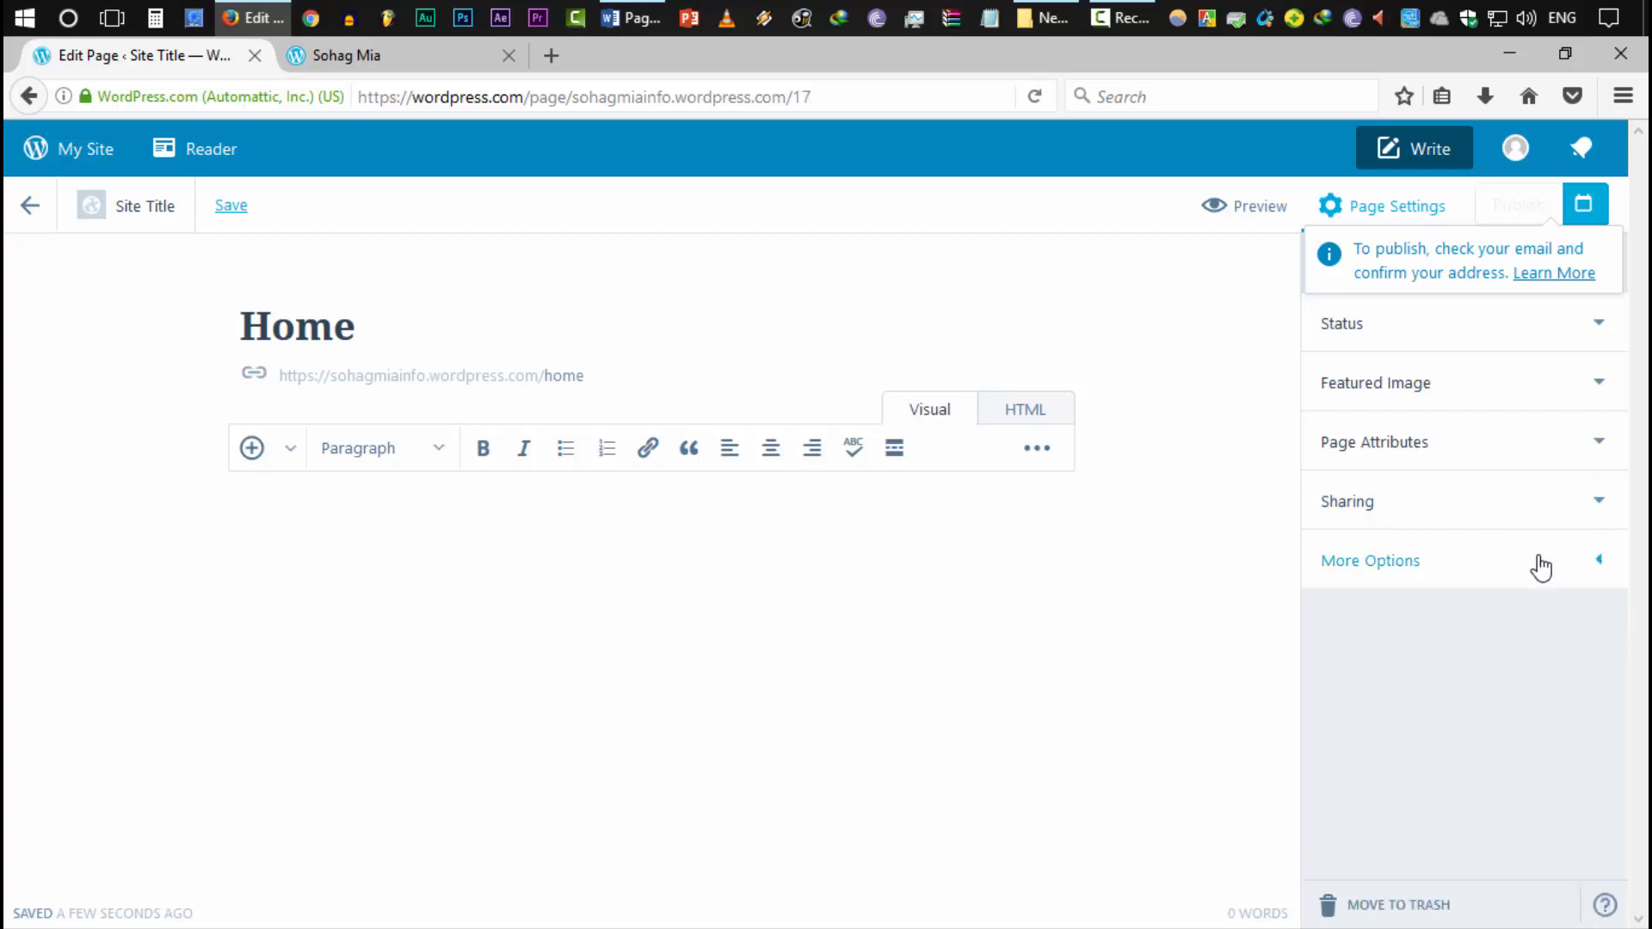
left_click(1420, 451)
left_click(1458, 451)
left_click(1442, 501)
left_click(1438, 502)
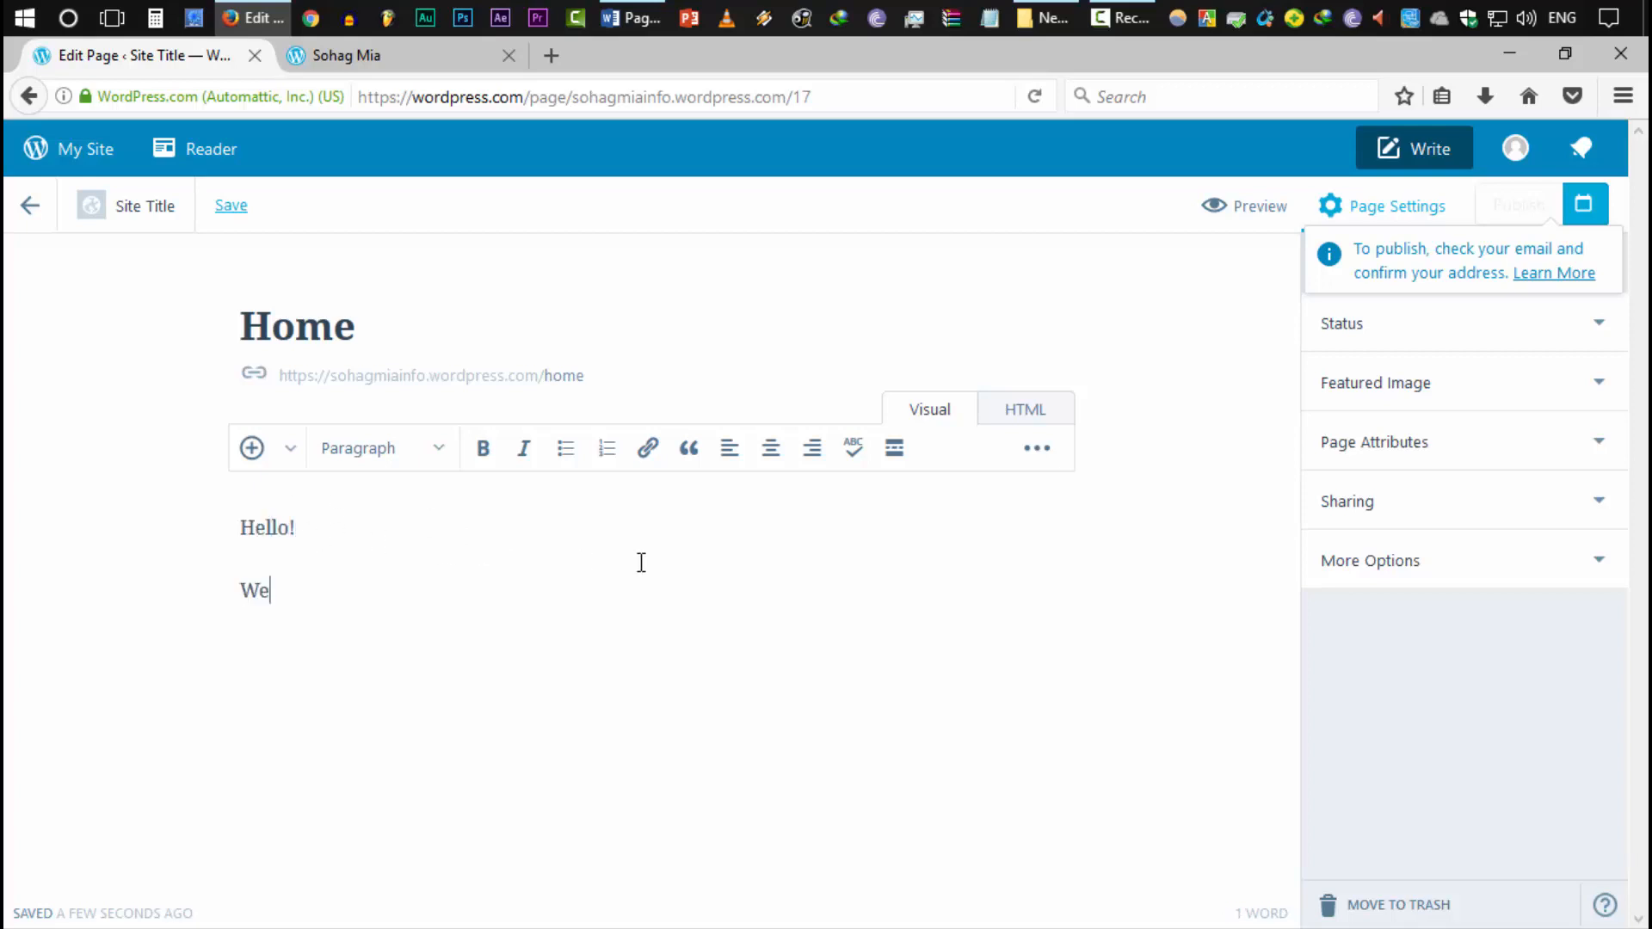
Finish the 'Welcome to my site.' line, then make all the text black and centred
type("o my site.")
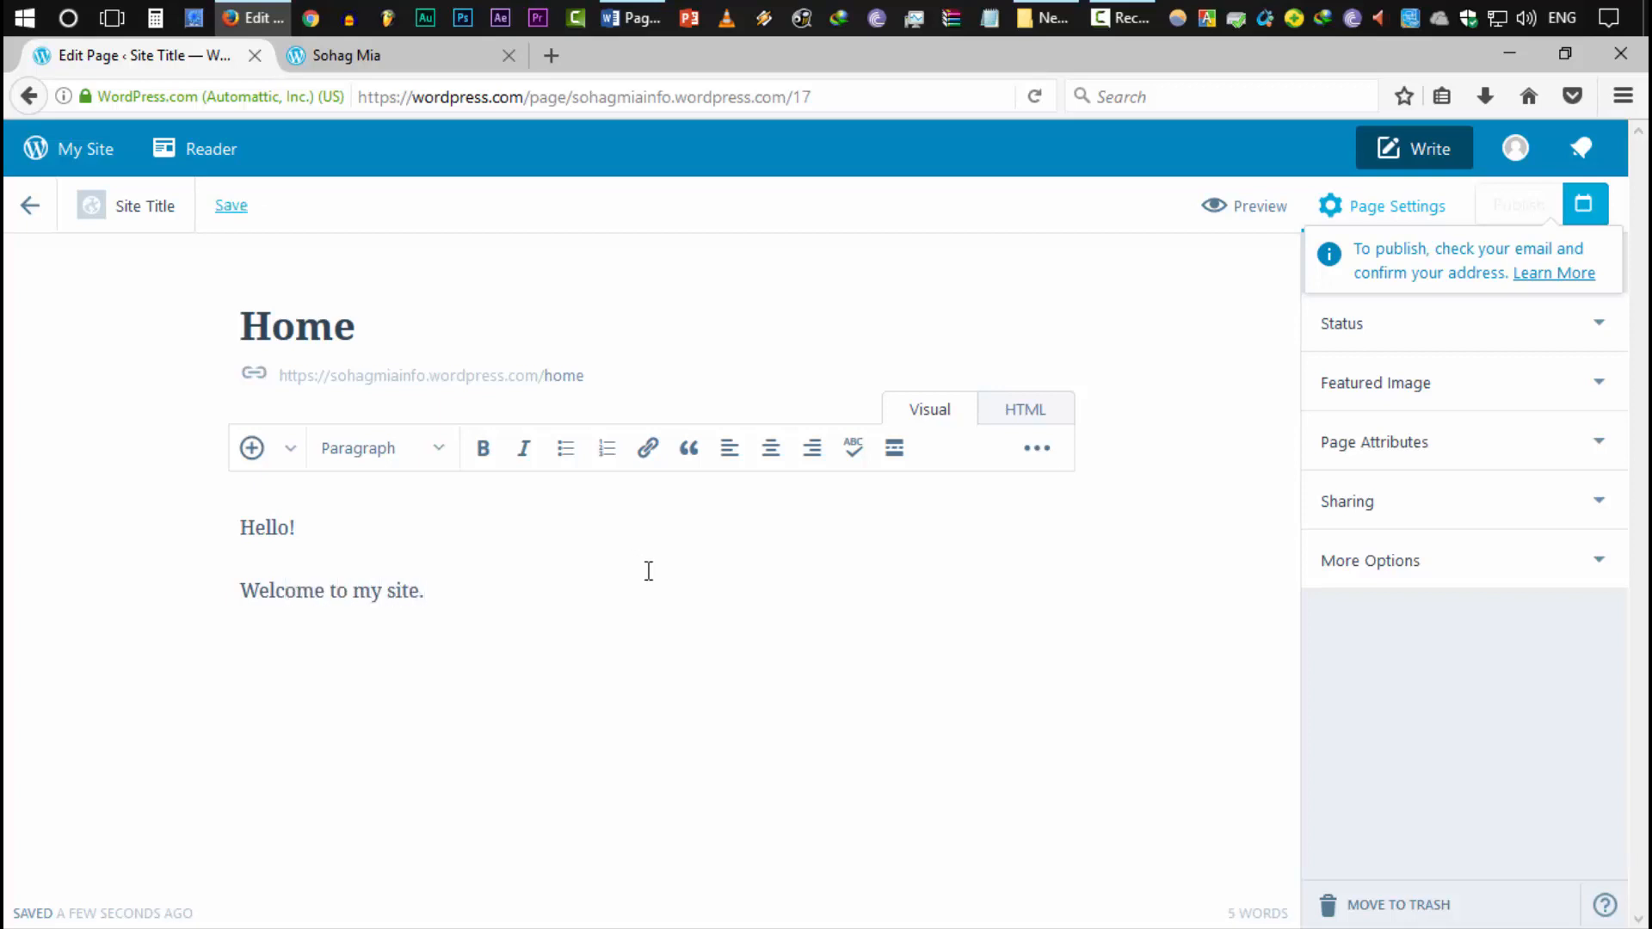
key("ctrl+a")
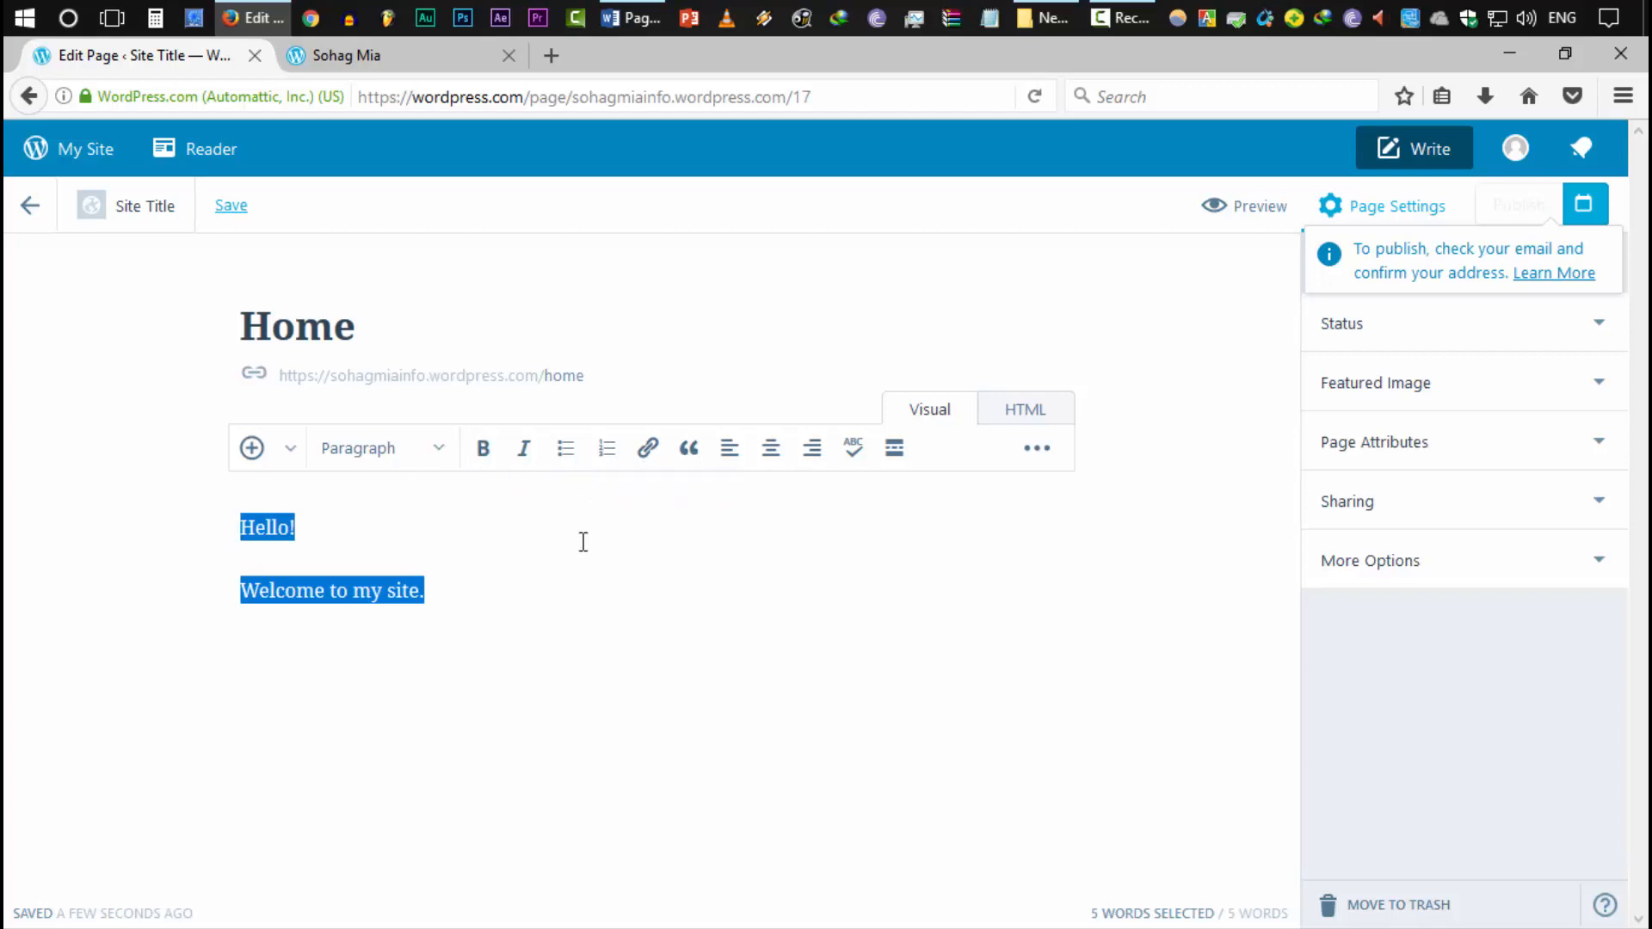
left_click(1043, 454)
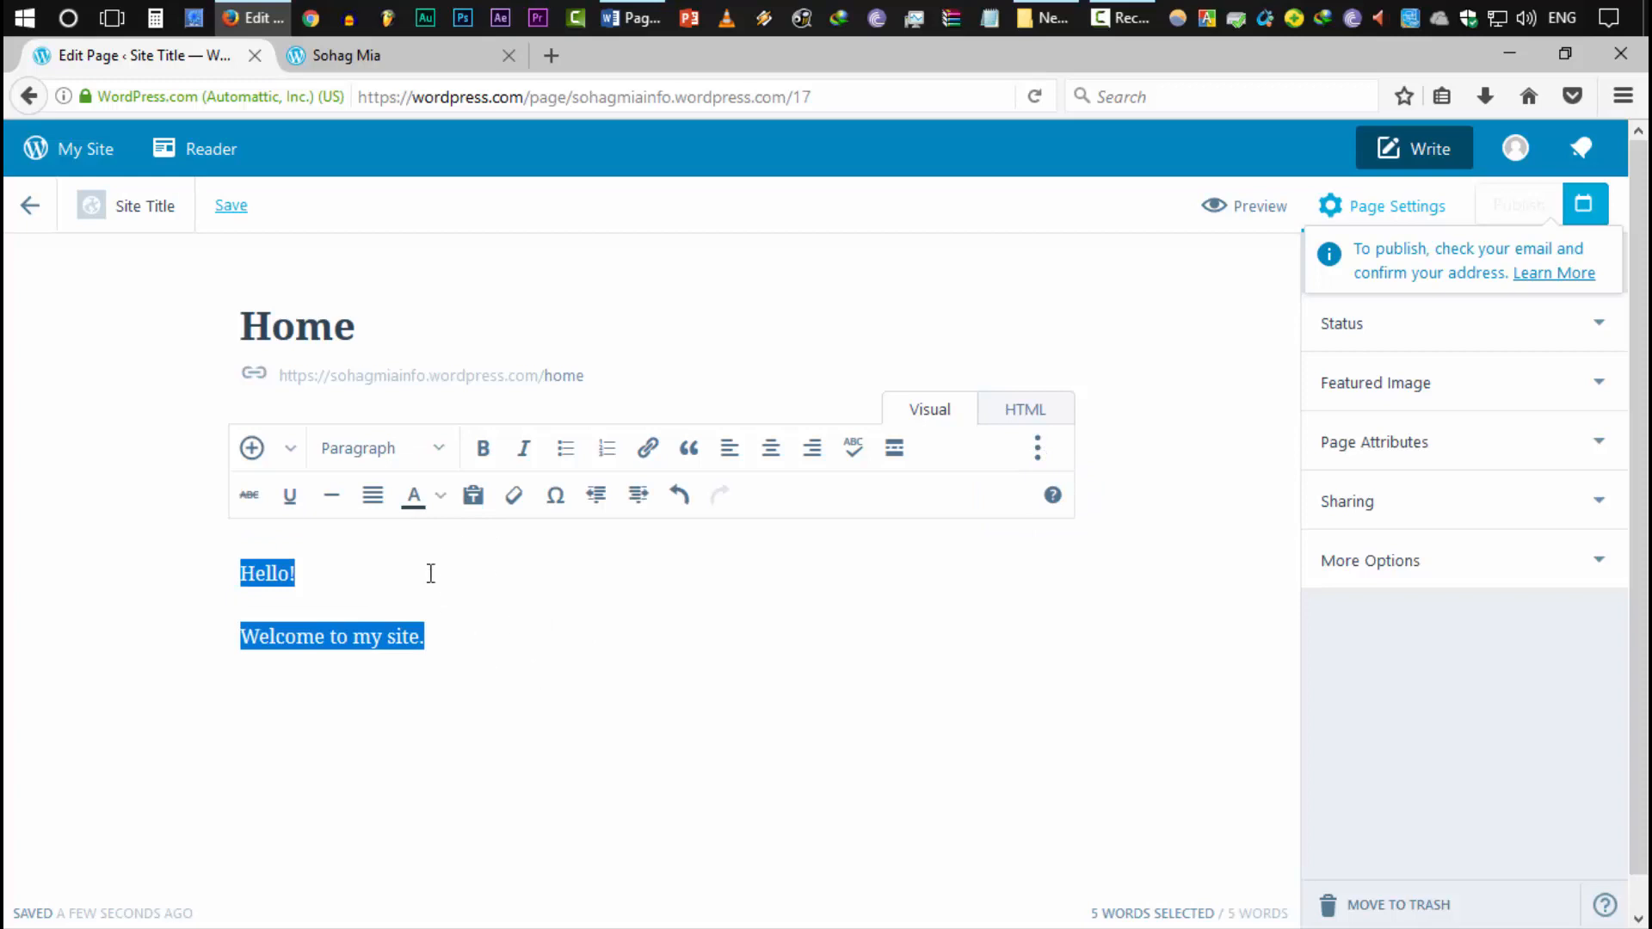
left_click(441, 497)
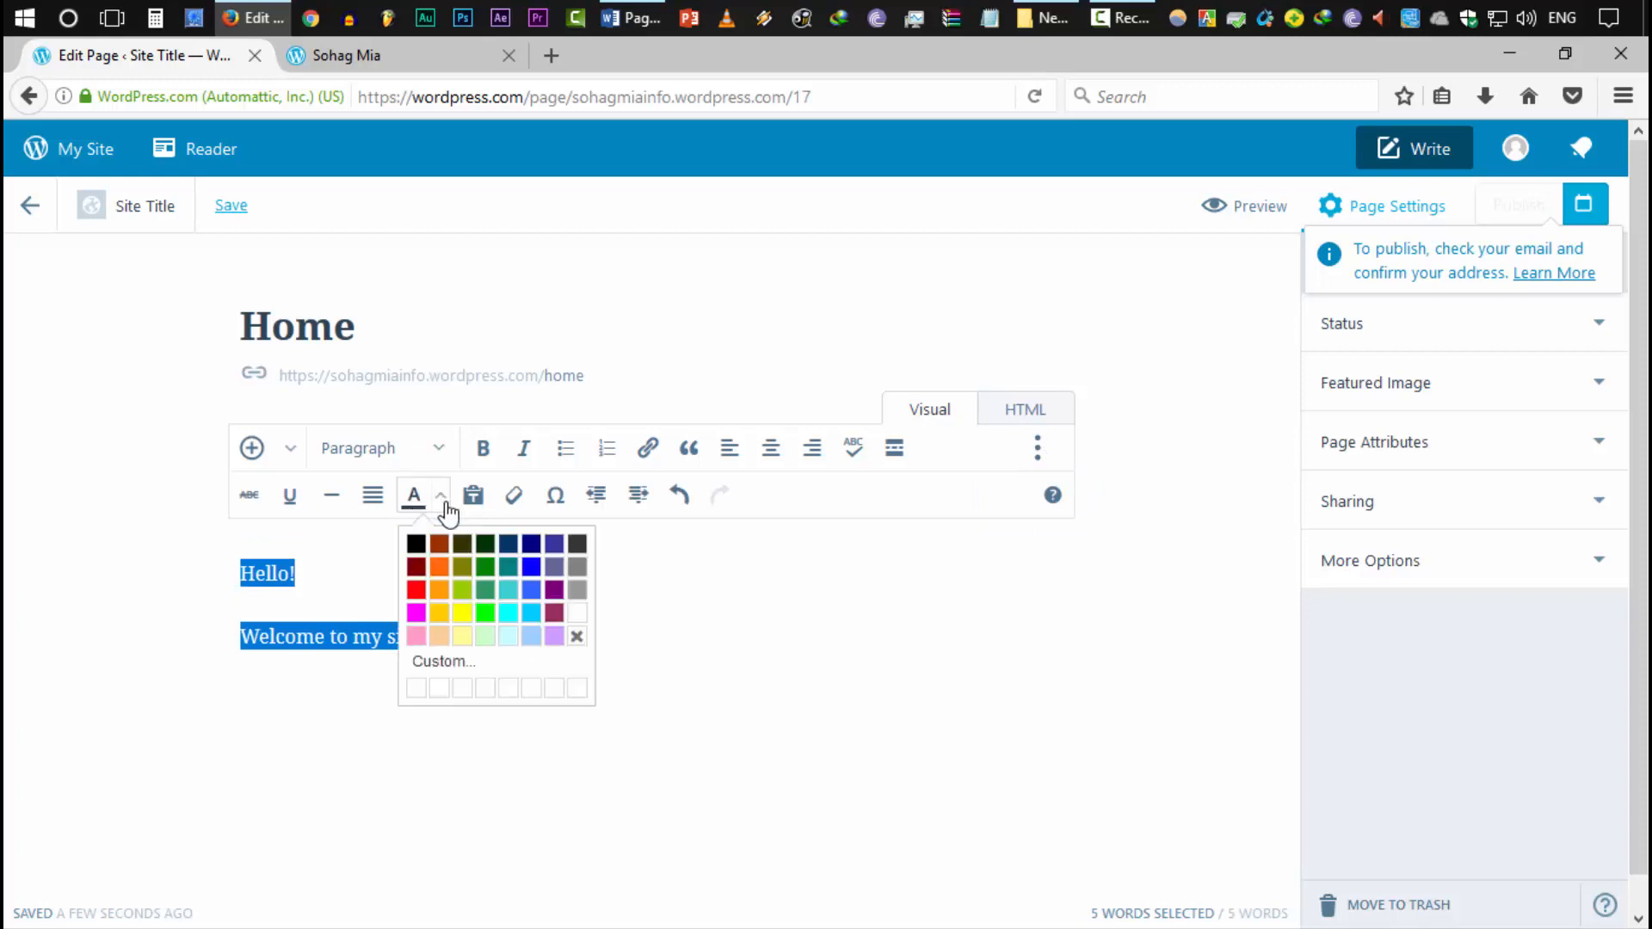
left_click(414, 545)
left_click_drag(554, 658, 22, 537)
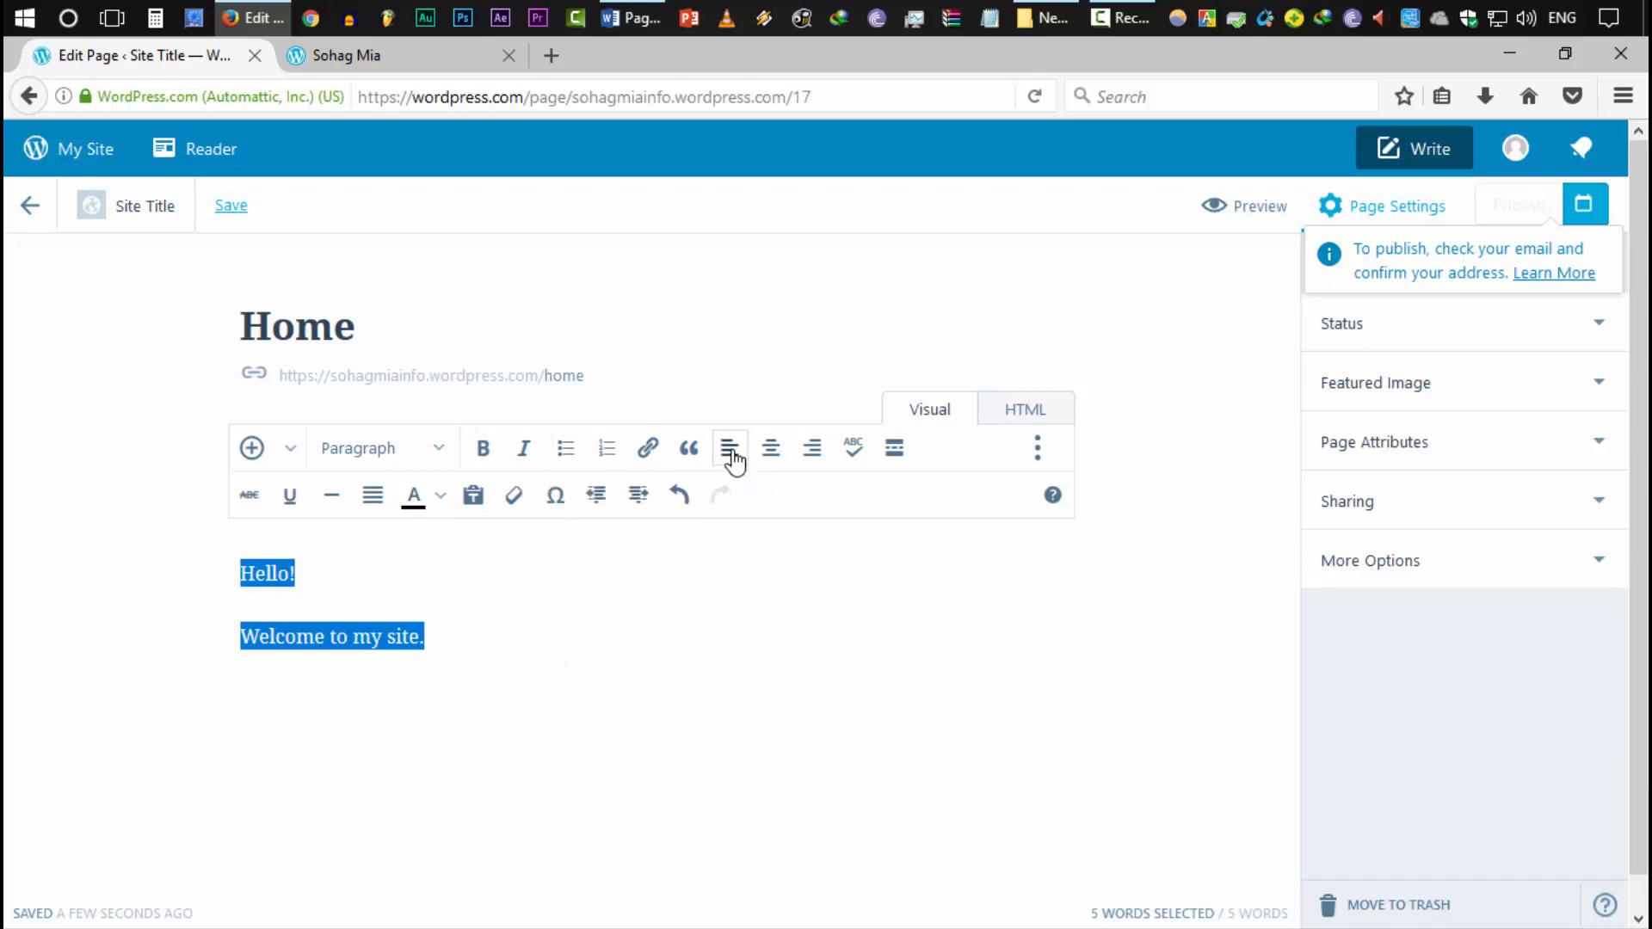
left_click(771, 450)
left_click(756, 622)
Format 'Hello!' as a Heading 2
left_click_drag(682, 571, 557, 568)
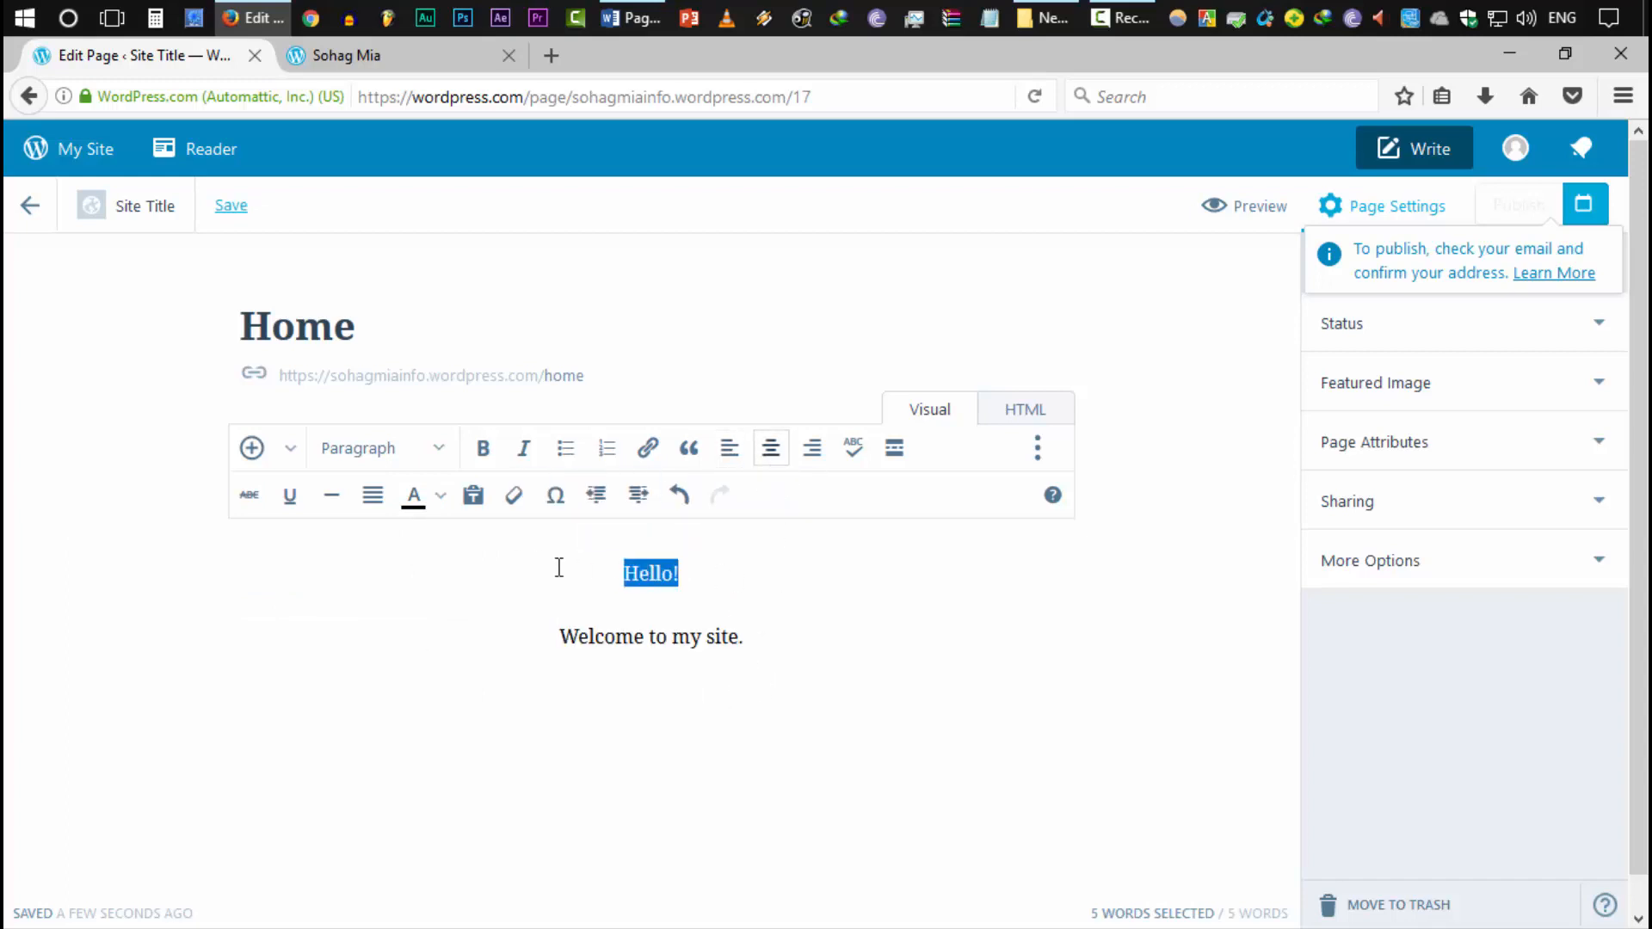
left_click(392, 448)
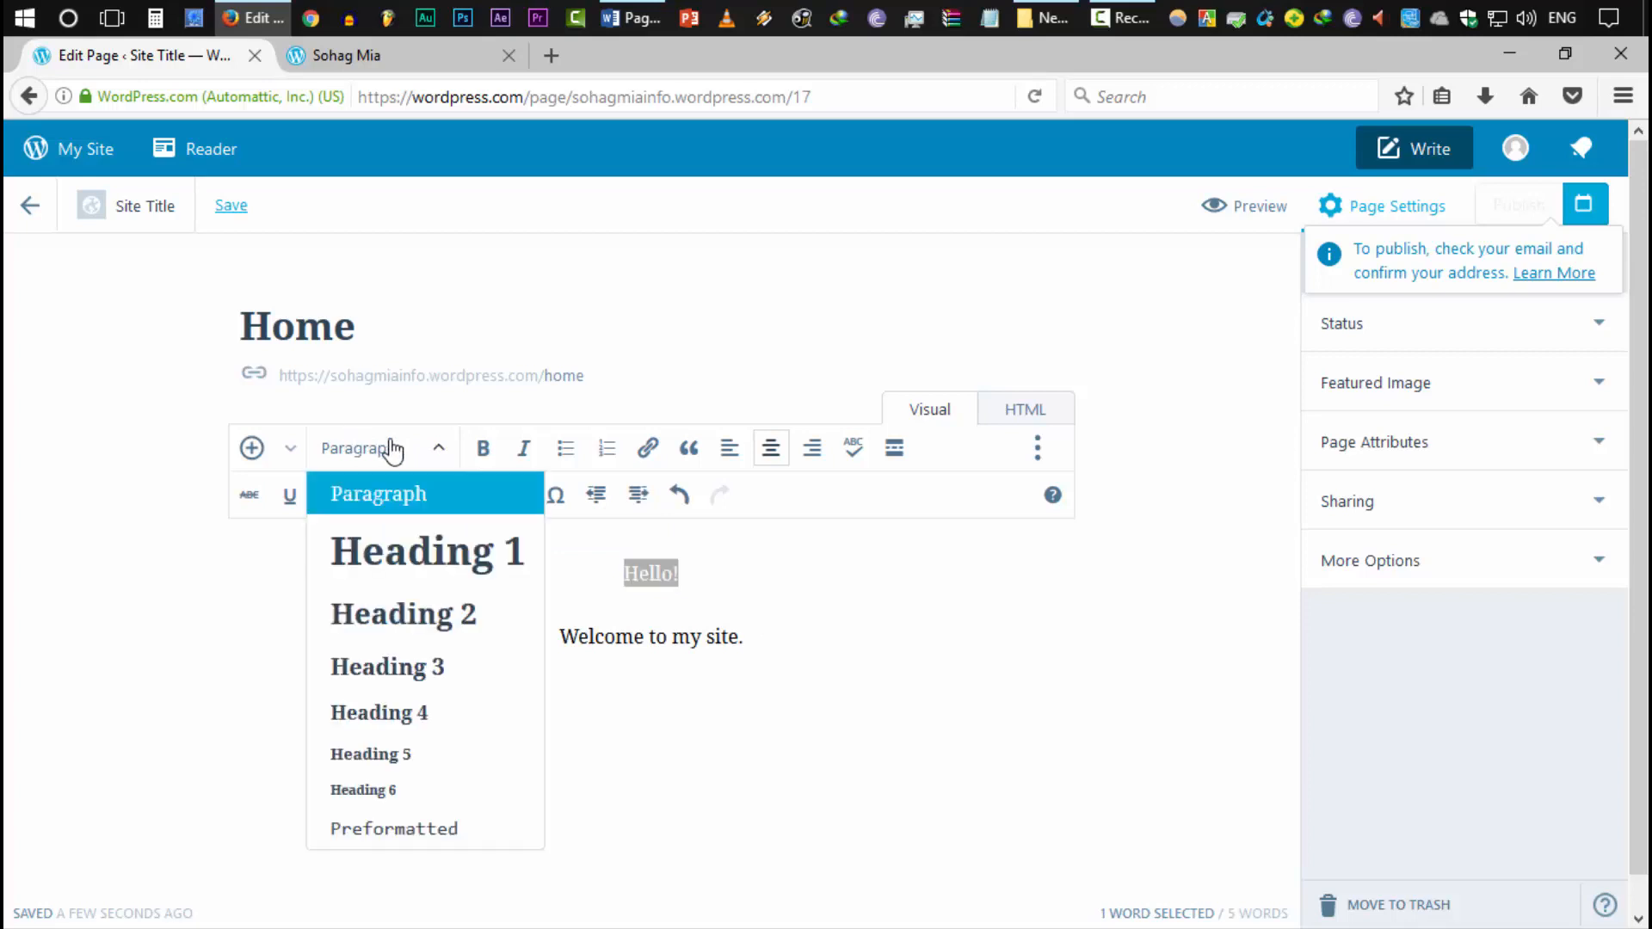
left_click(428, 629)
left_click(749, 694)
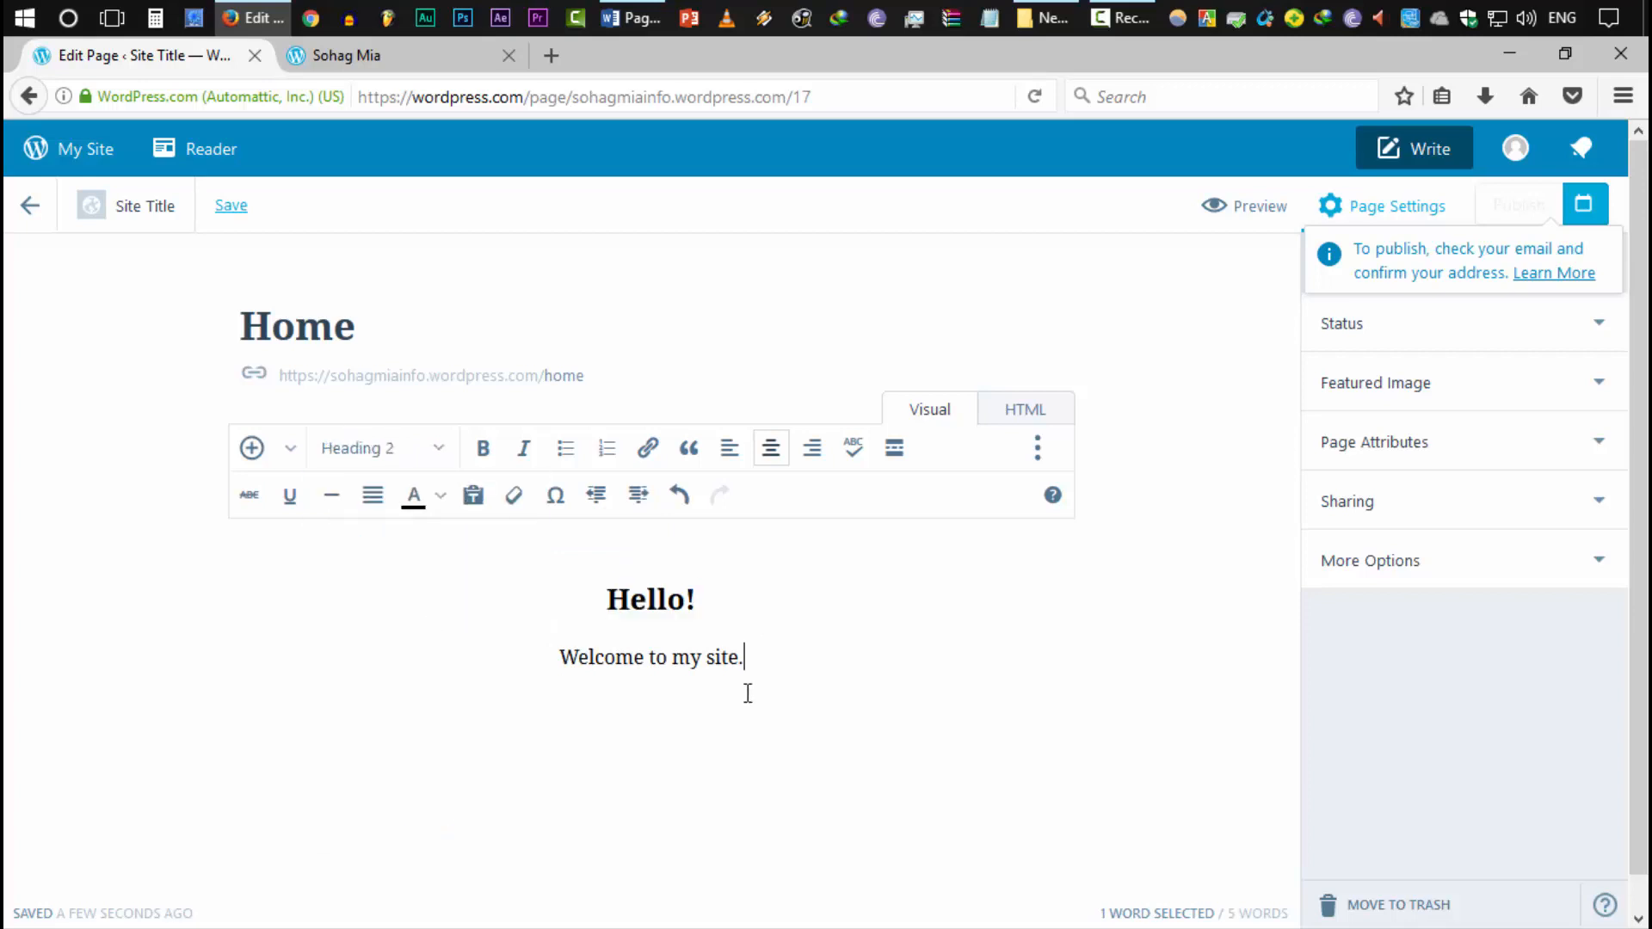
left_click_drag(689, 607, 428, 594)
left_click(745, 675)
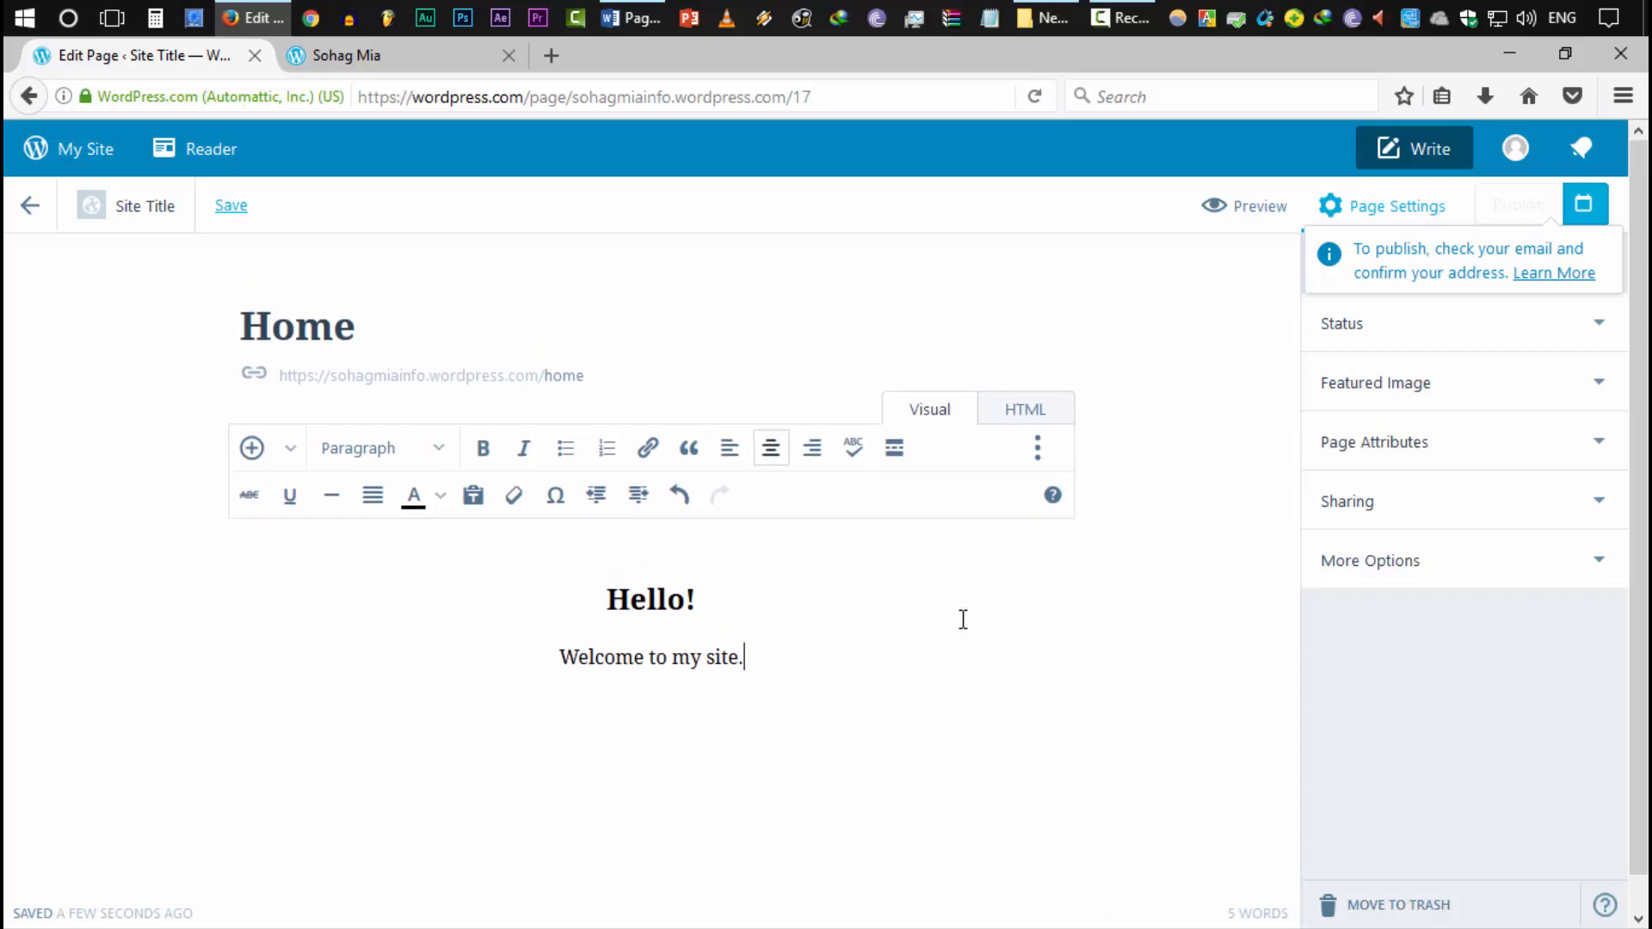
Upload neis-acc-small-business-training.jpg from Desktop > New folder and make it the Home page's featured image
left_click(362, 68)
scroll(379, 310, "down", 8)
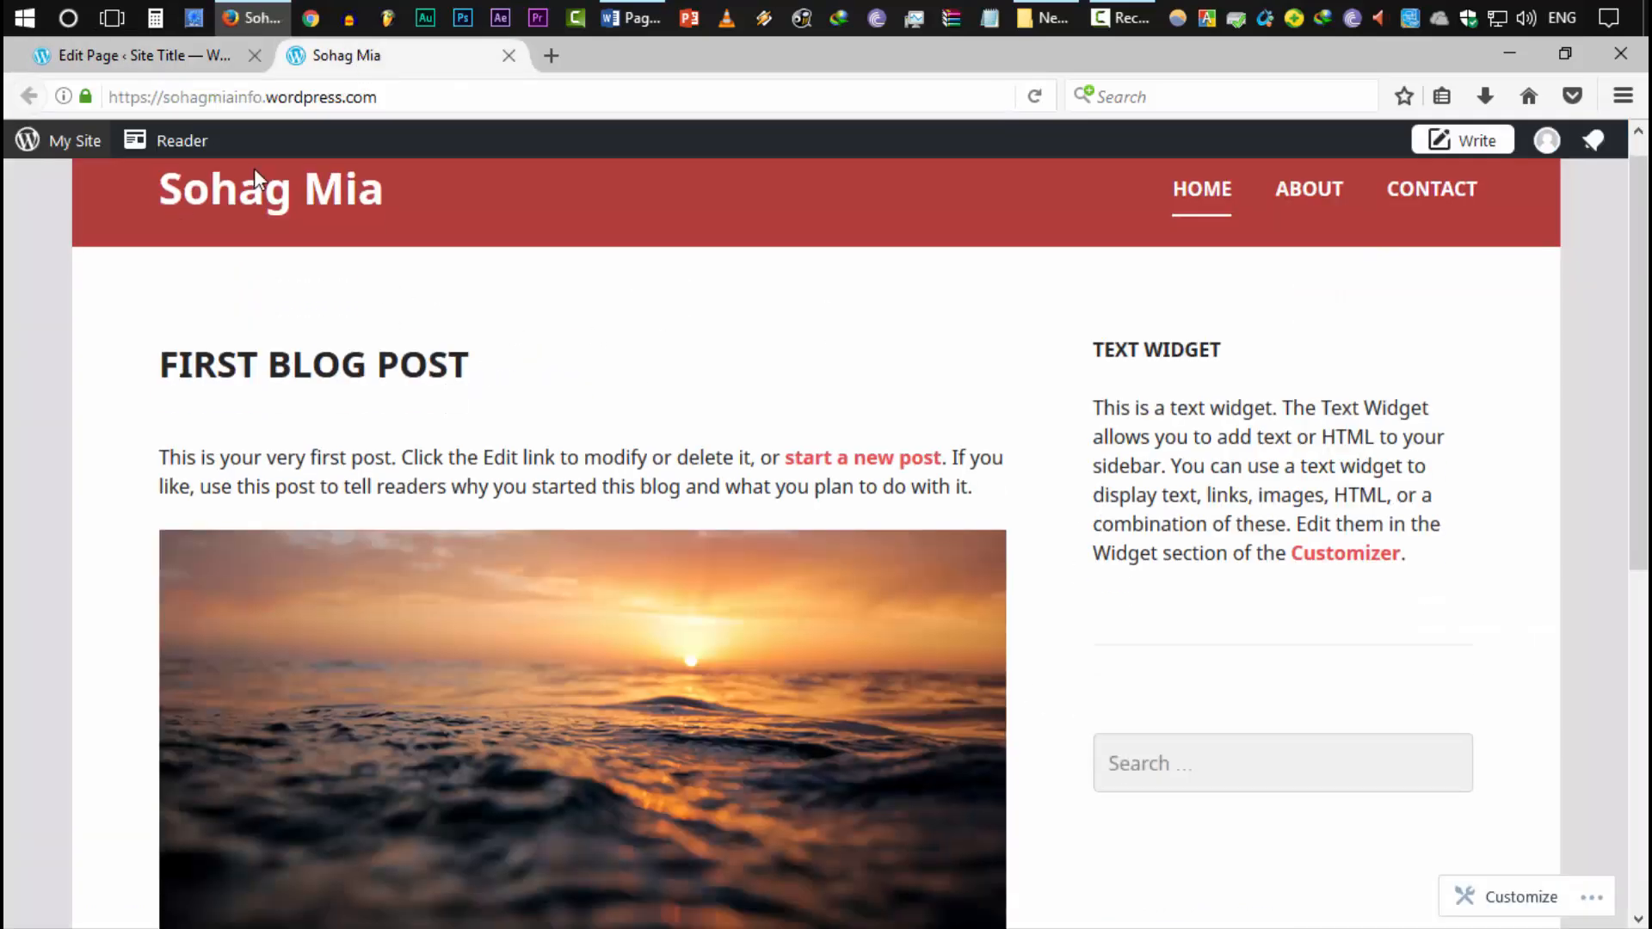
left_click(222, 55)
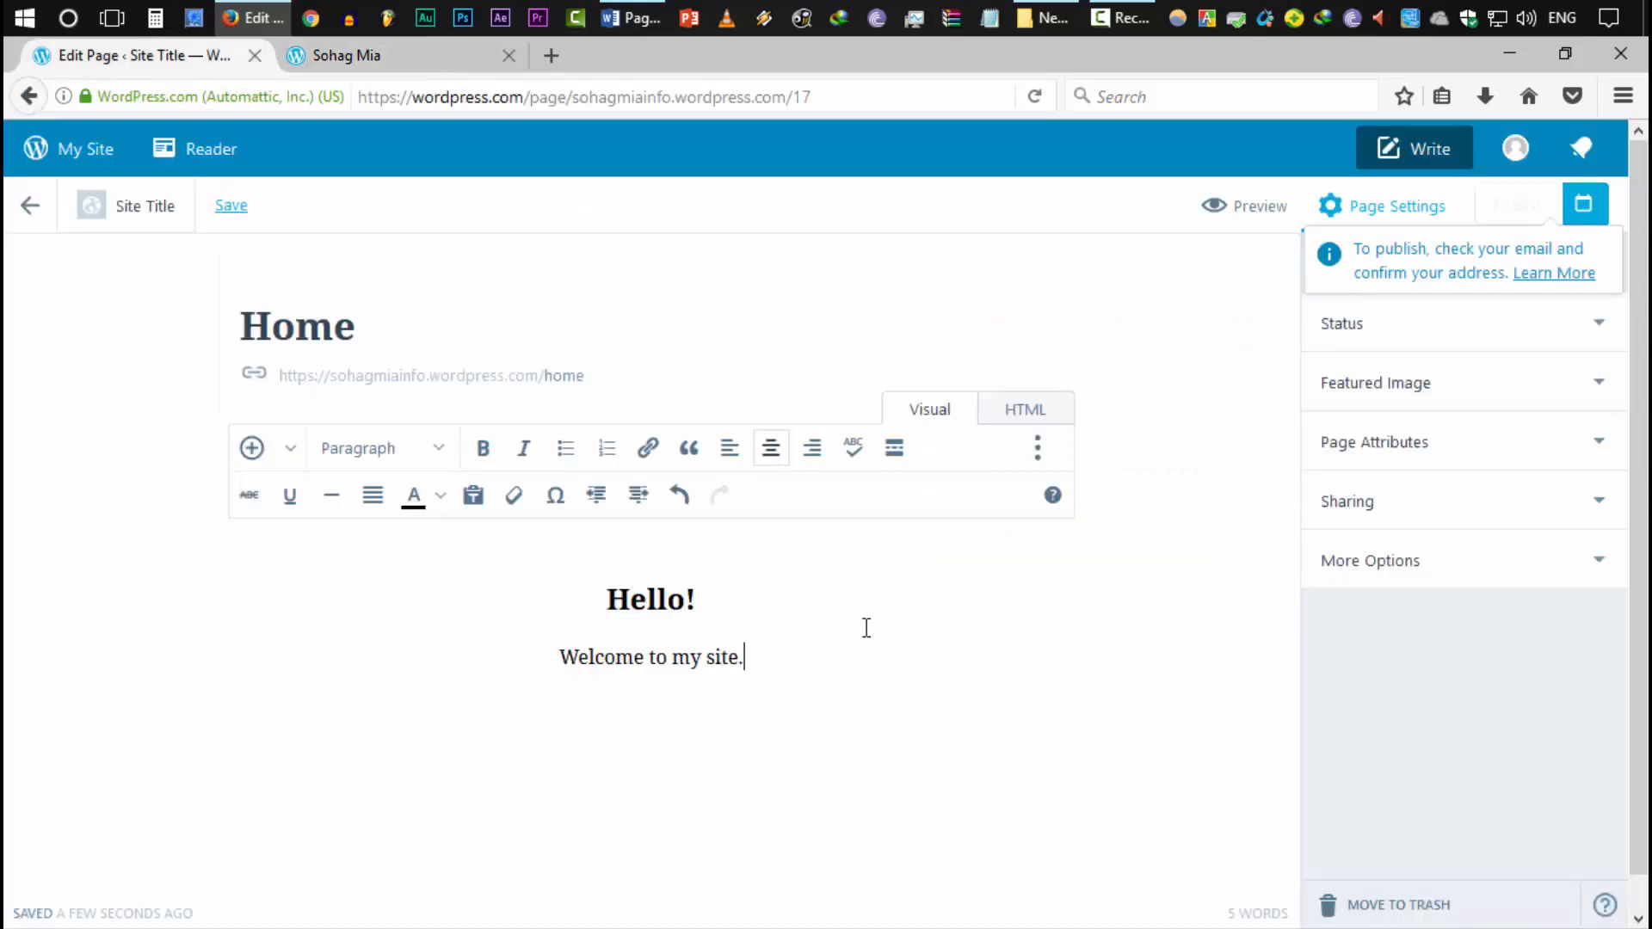
left_click(1357, 394)
left_click(1447, 518)
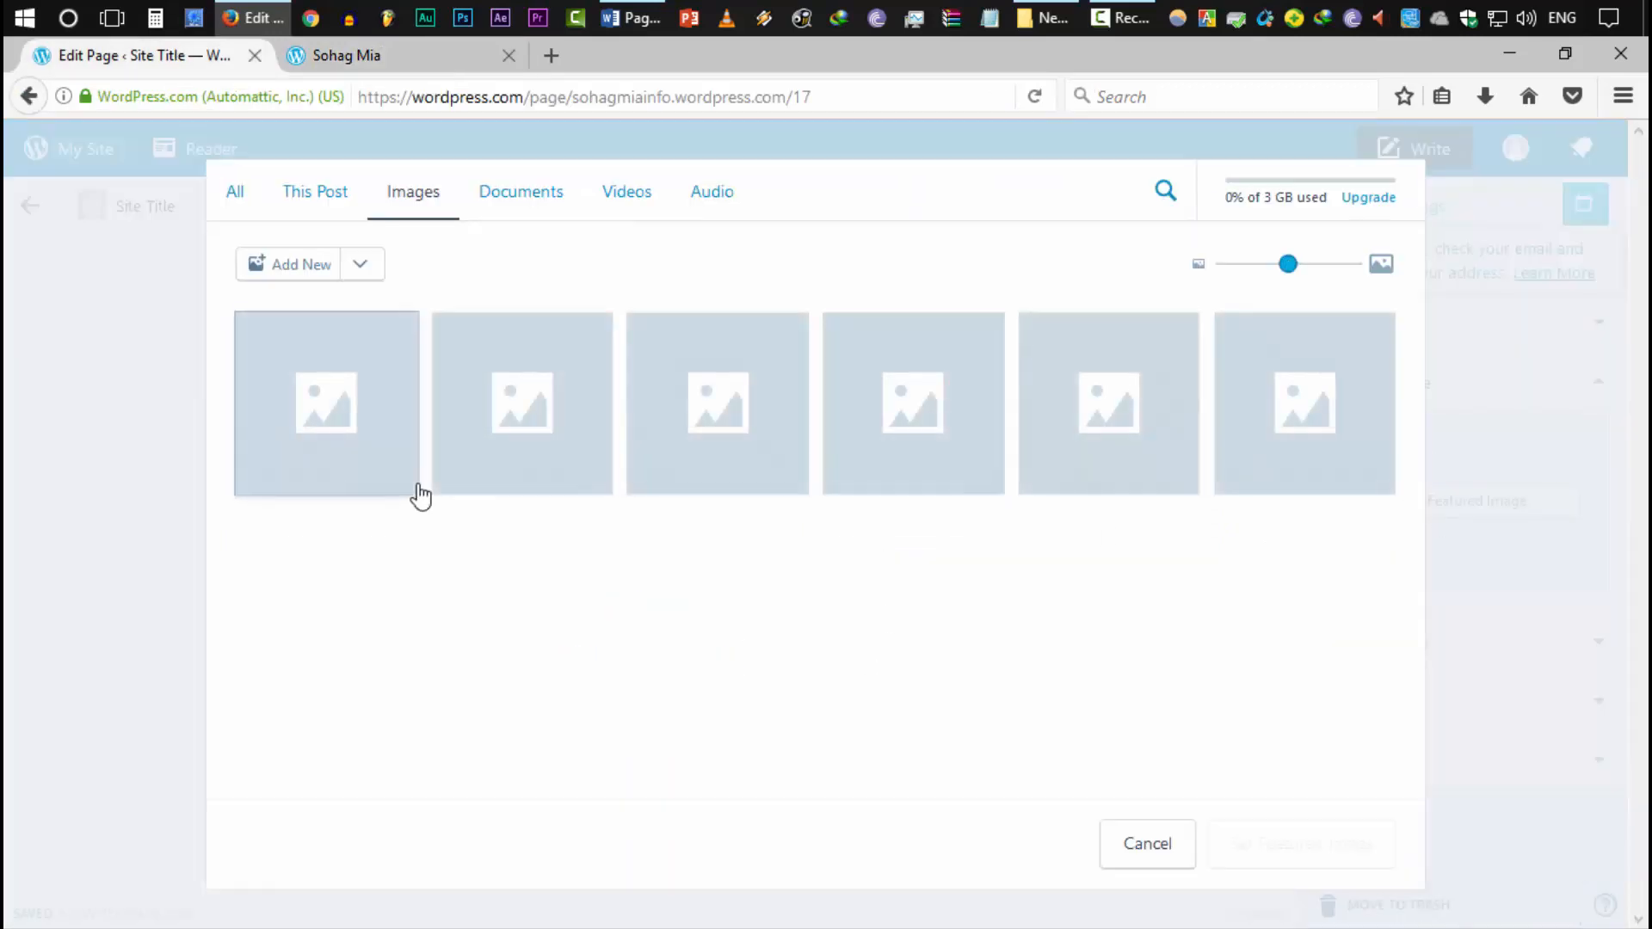
left_click(276, 259)
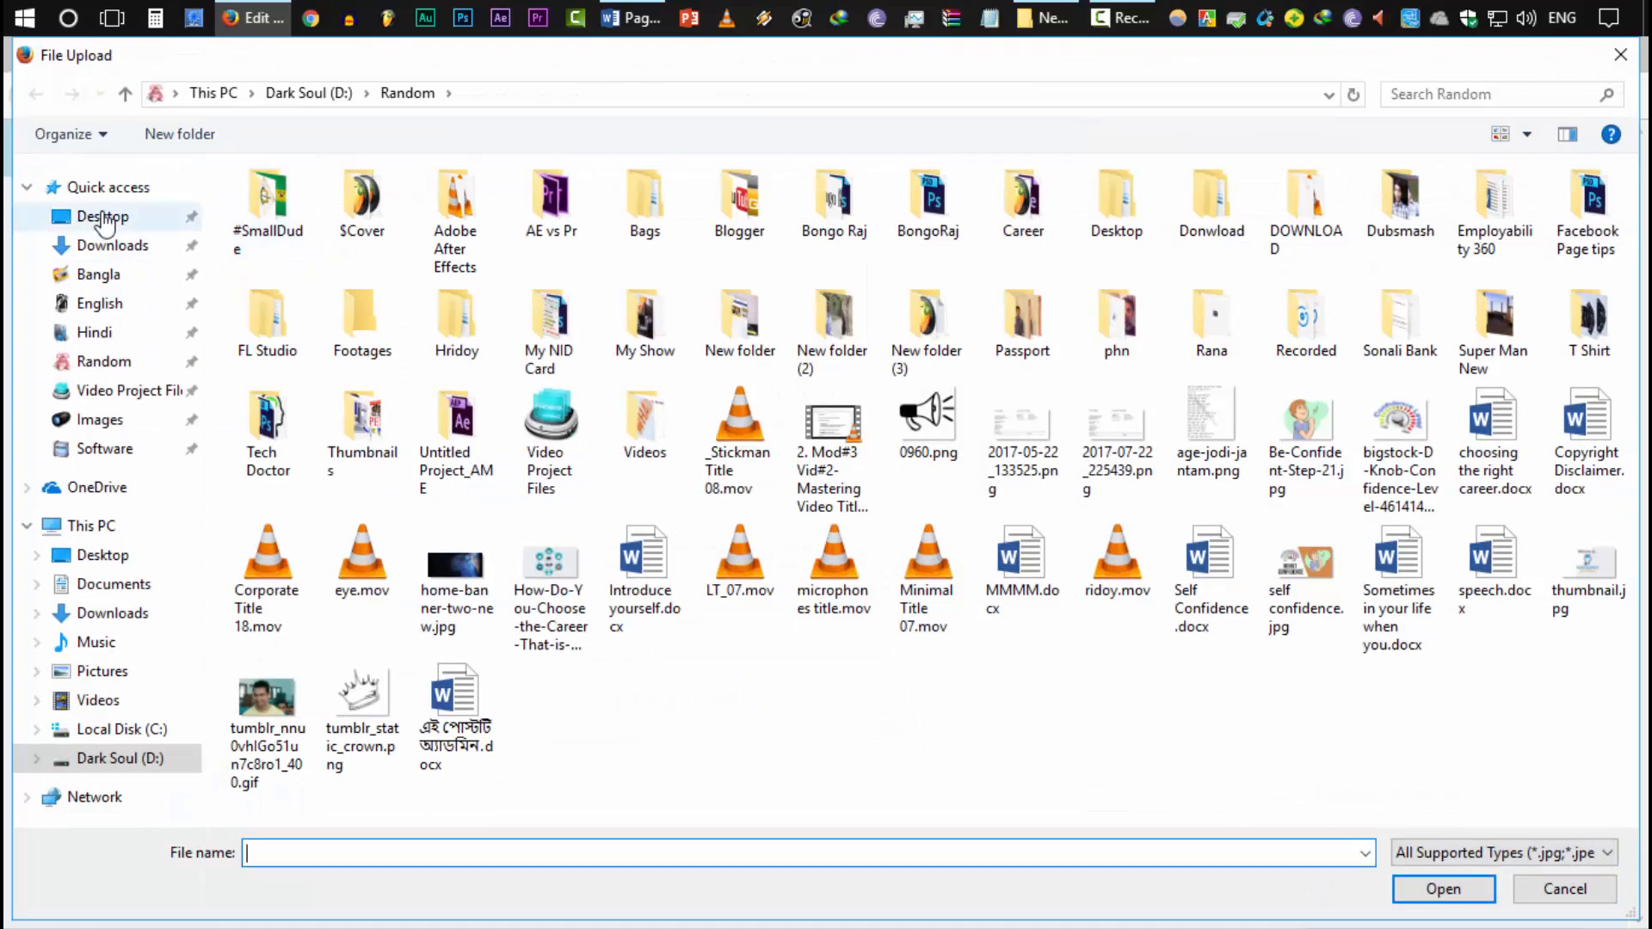
left_click(103, 217)
double_click(316, 248)
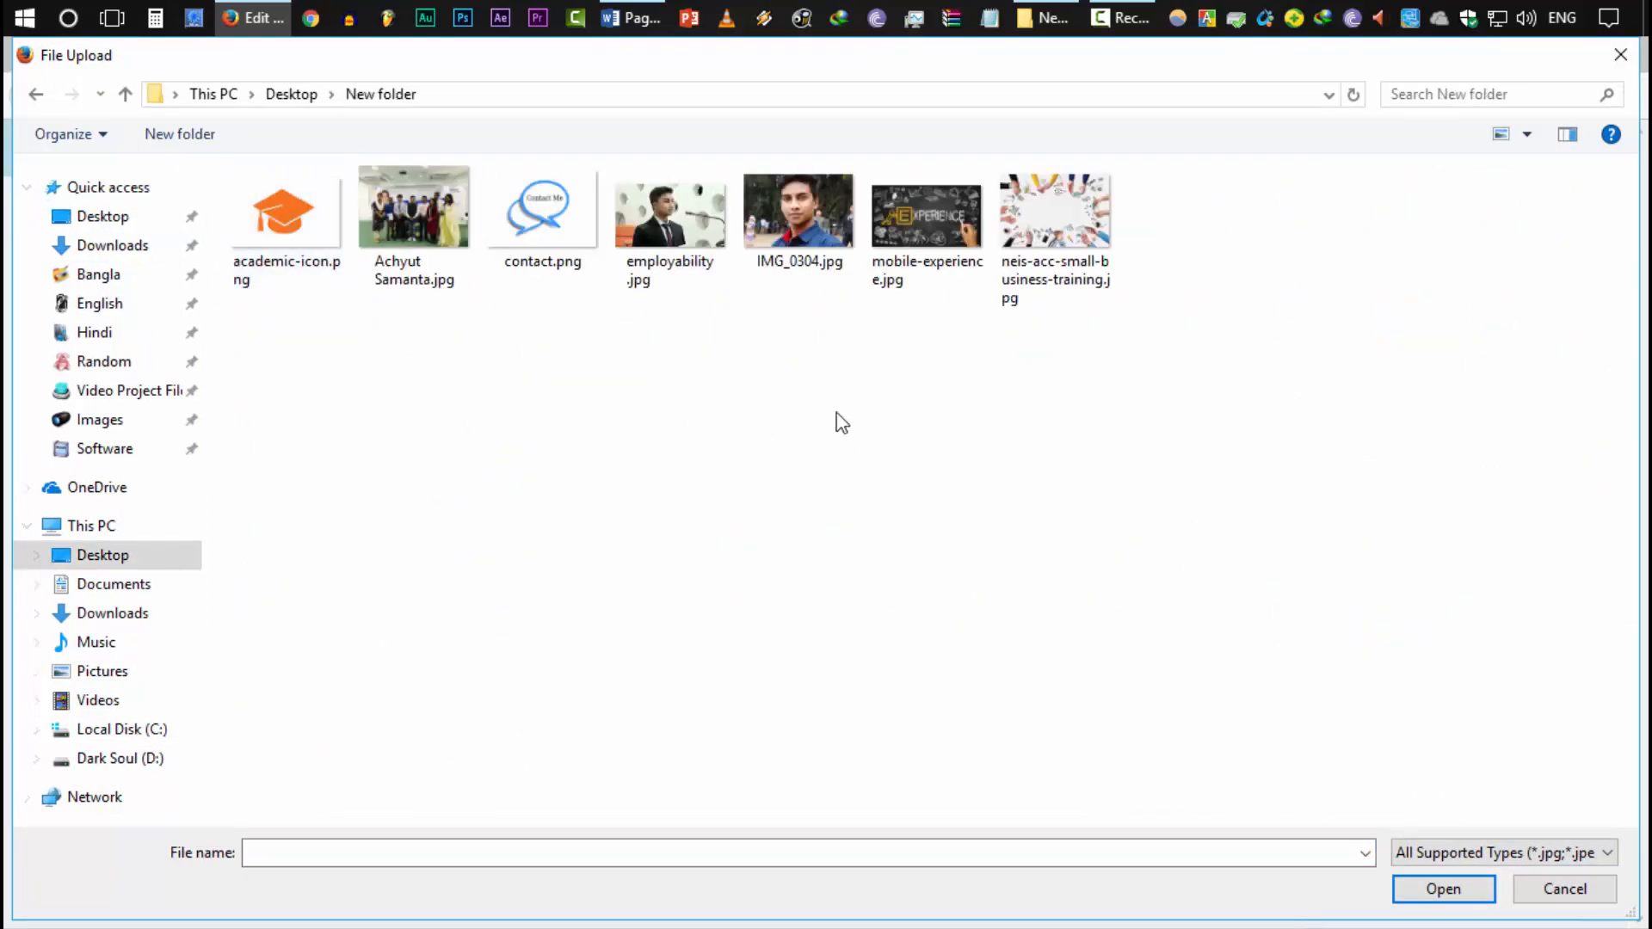
double_click(1030, 230)
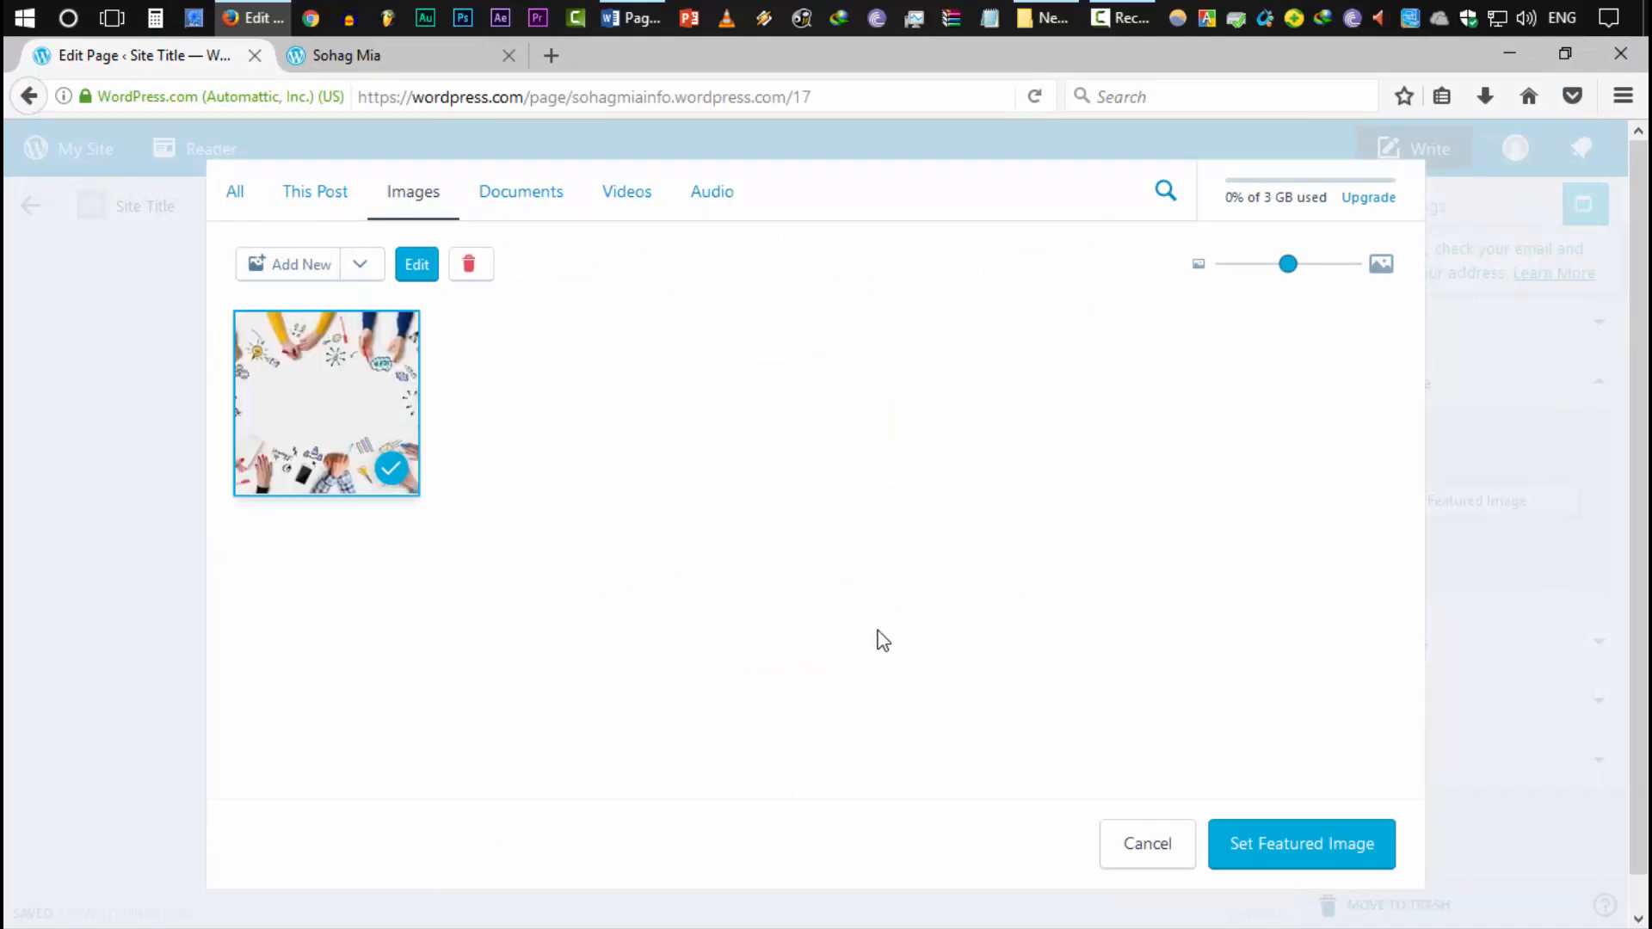
left_click(1329, 847)
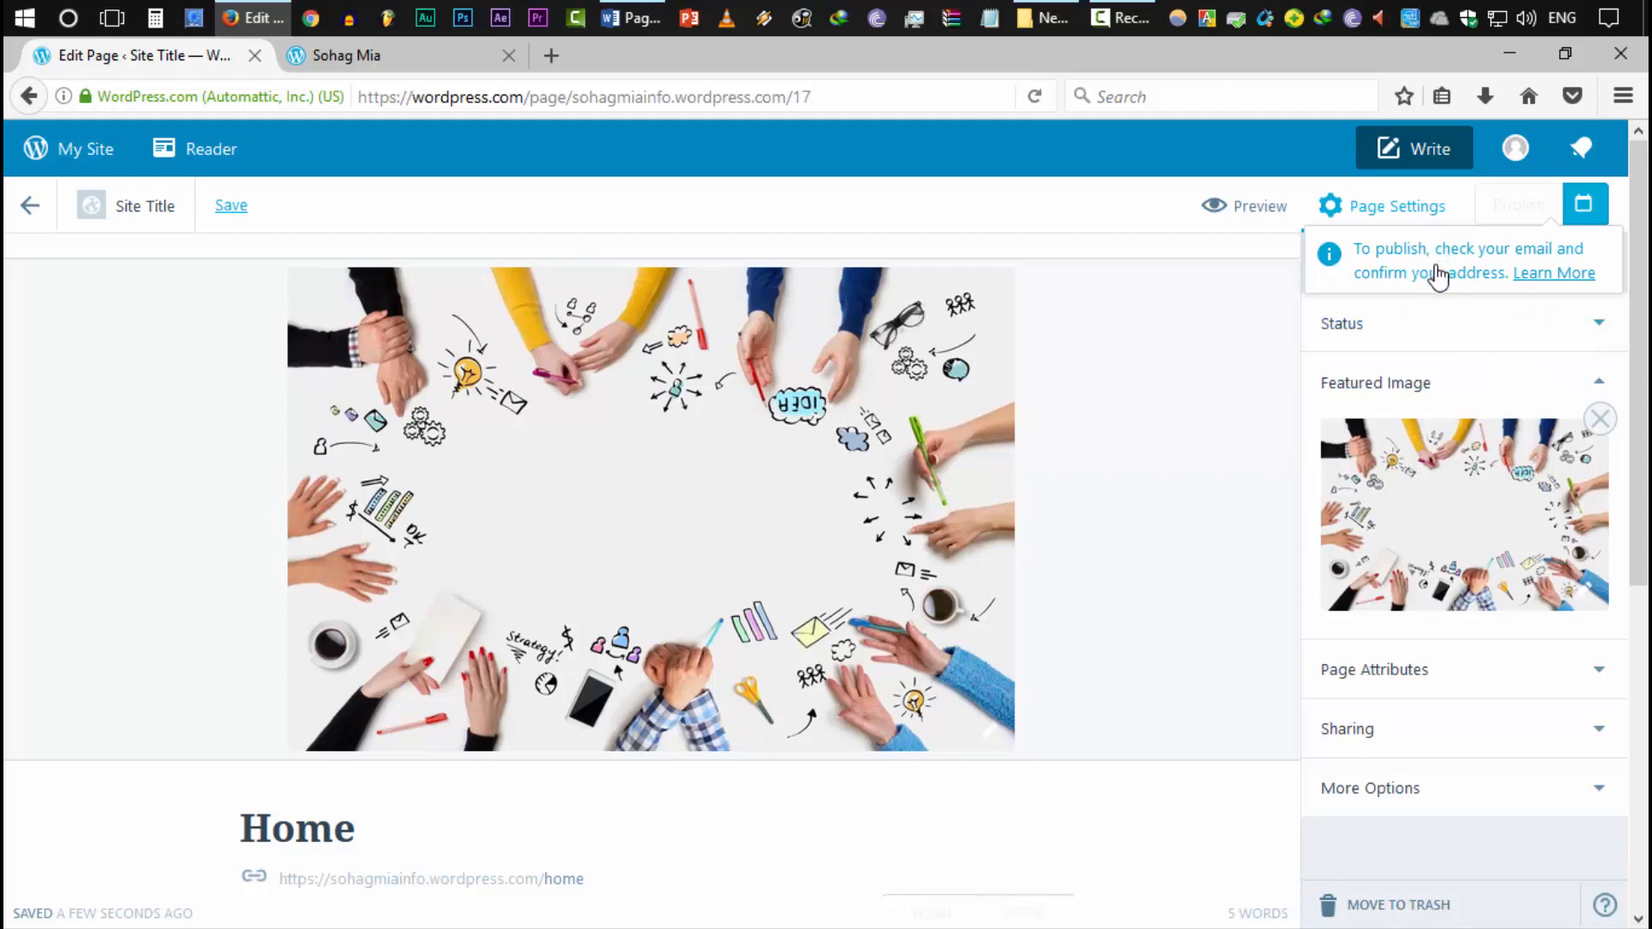
Confirm the account through the WordPress.com activation e-mail in Gmail, then return to the page editor
left_click(551, 55)
type("gmail.com/")
key("Return")
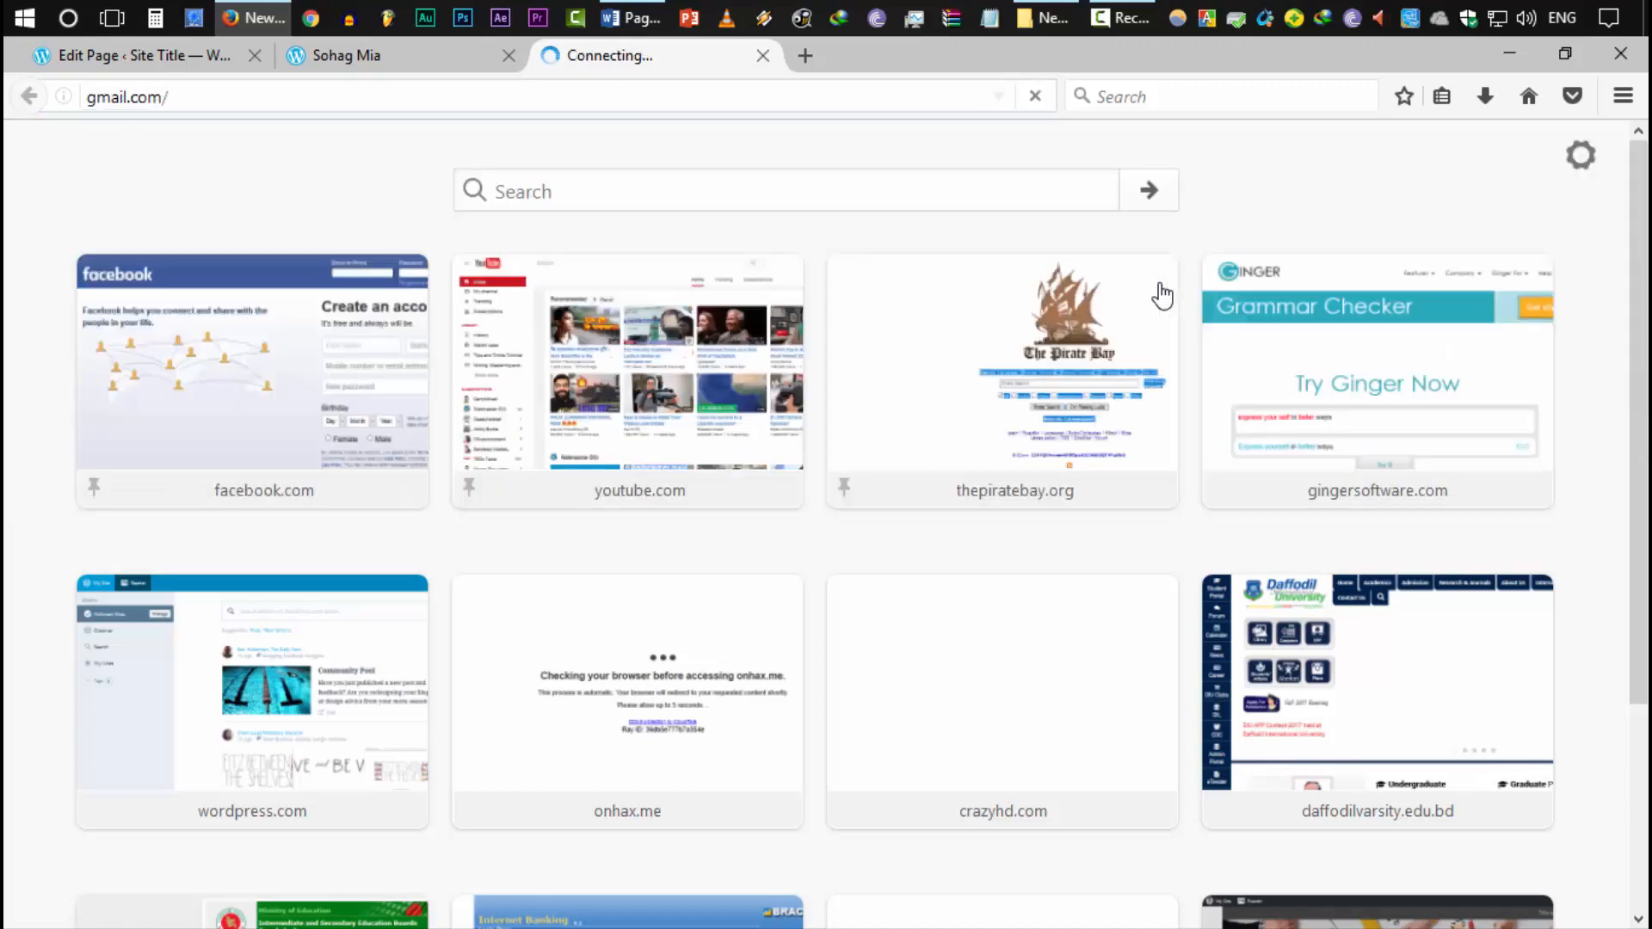
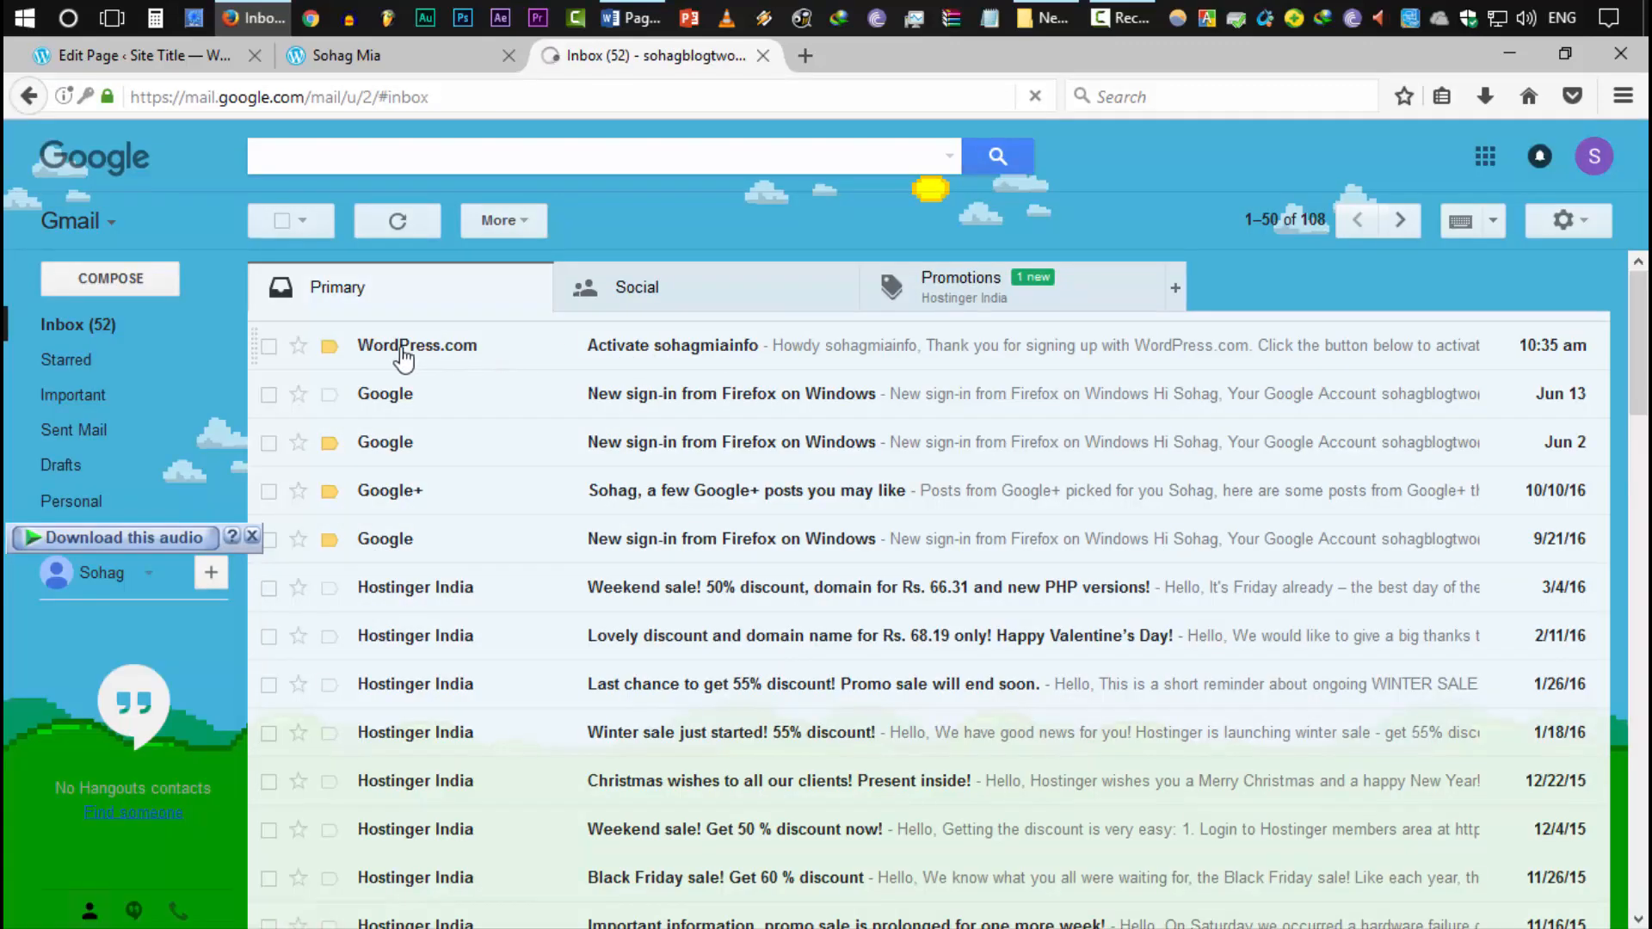
left_click(680, 348)
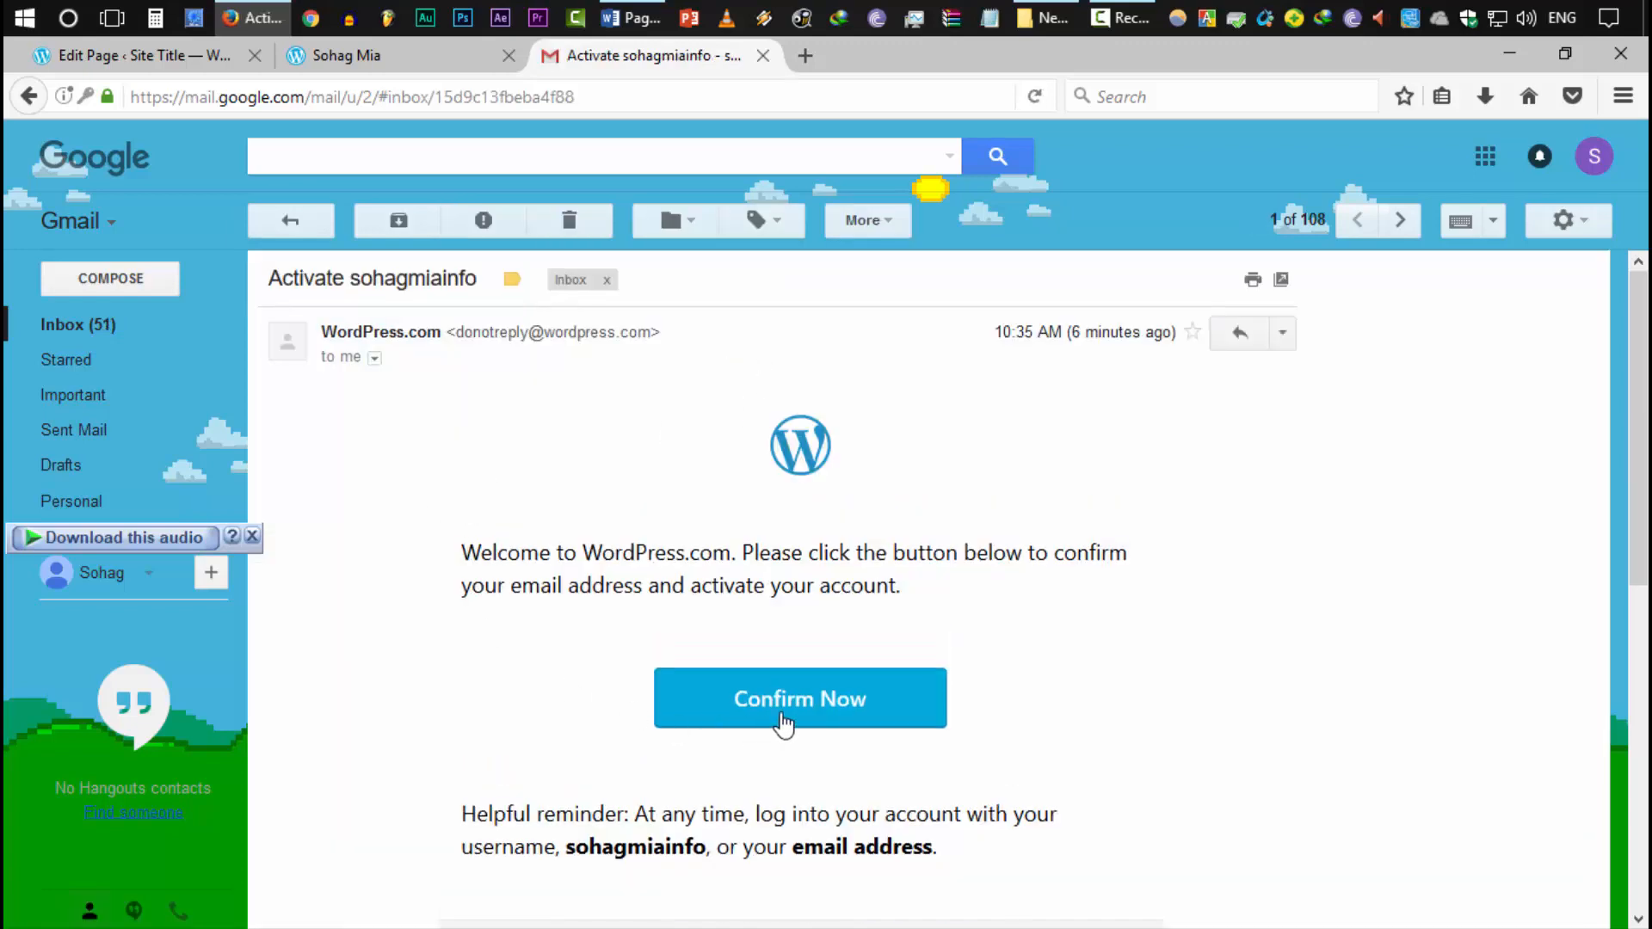
left_click(782, 721)
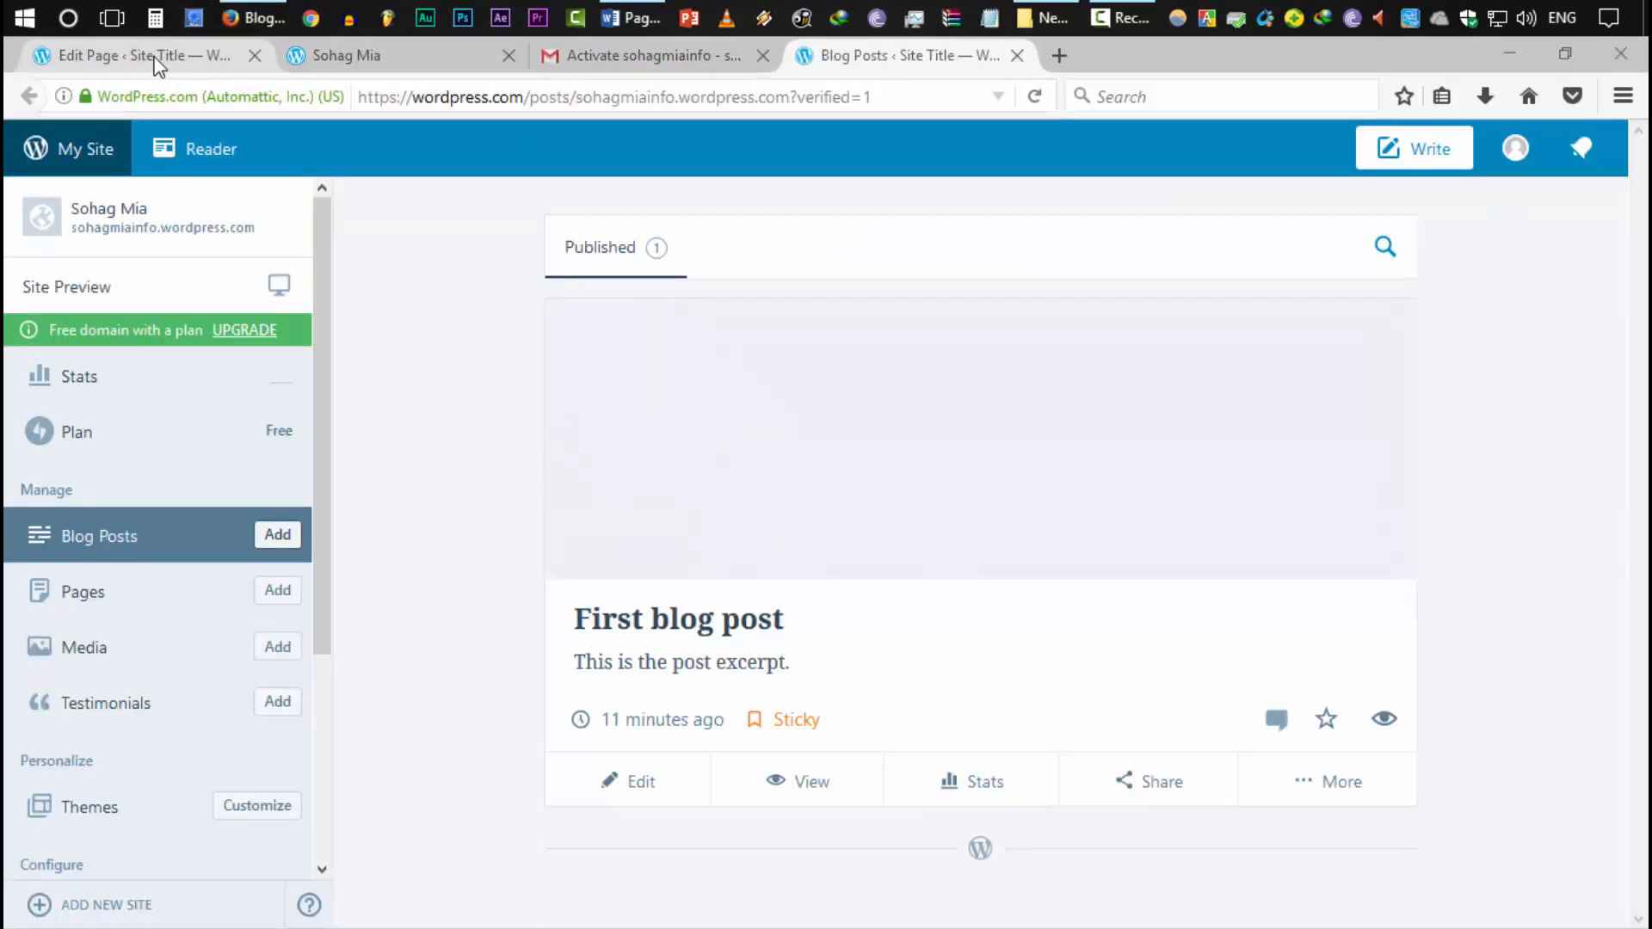
left_click(105, 59)
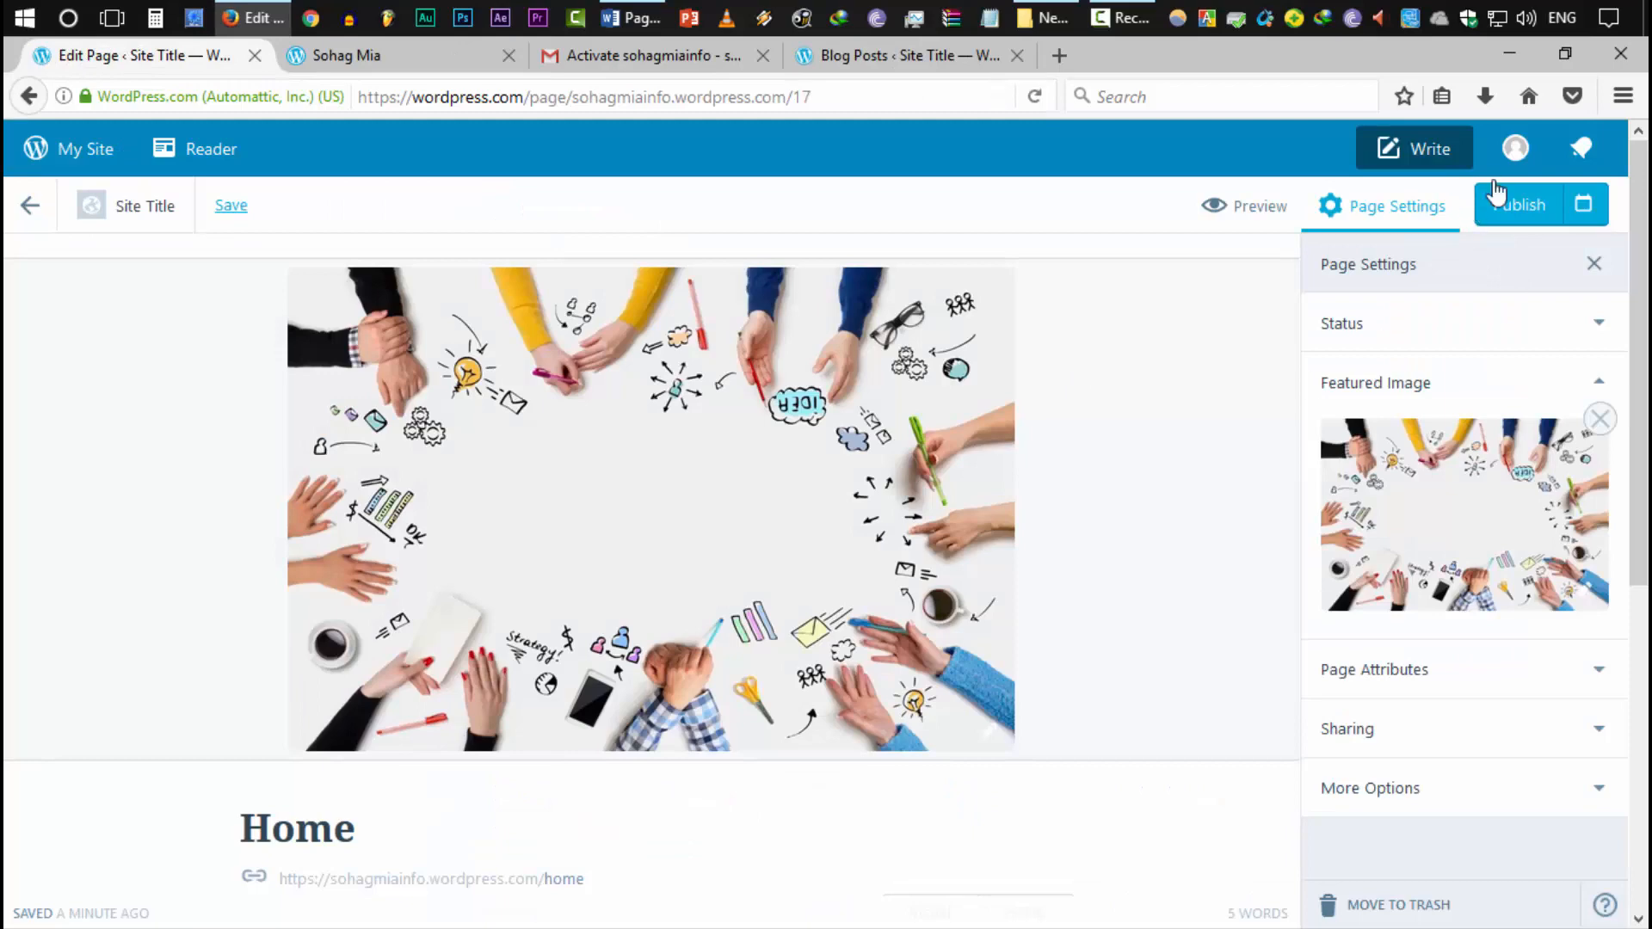
Publish the Home page and dismiss the page-published notice
left_click(1545, 216)
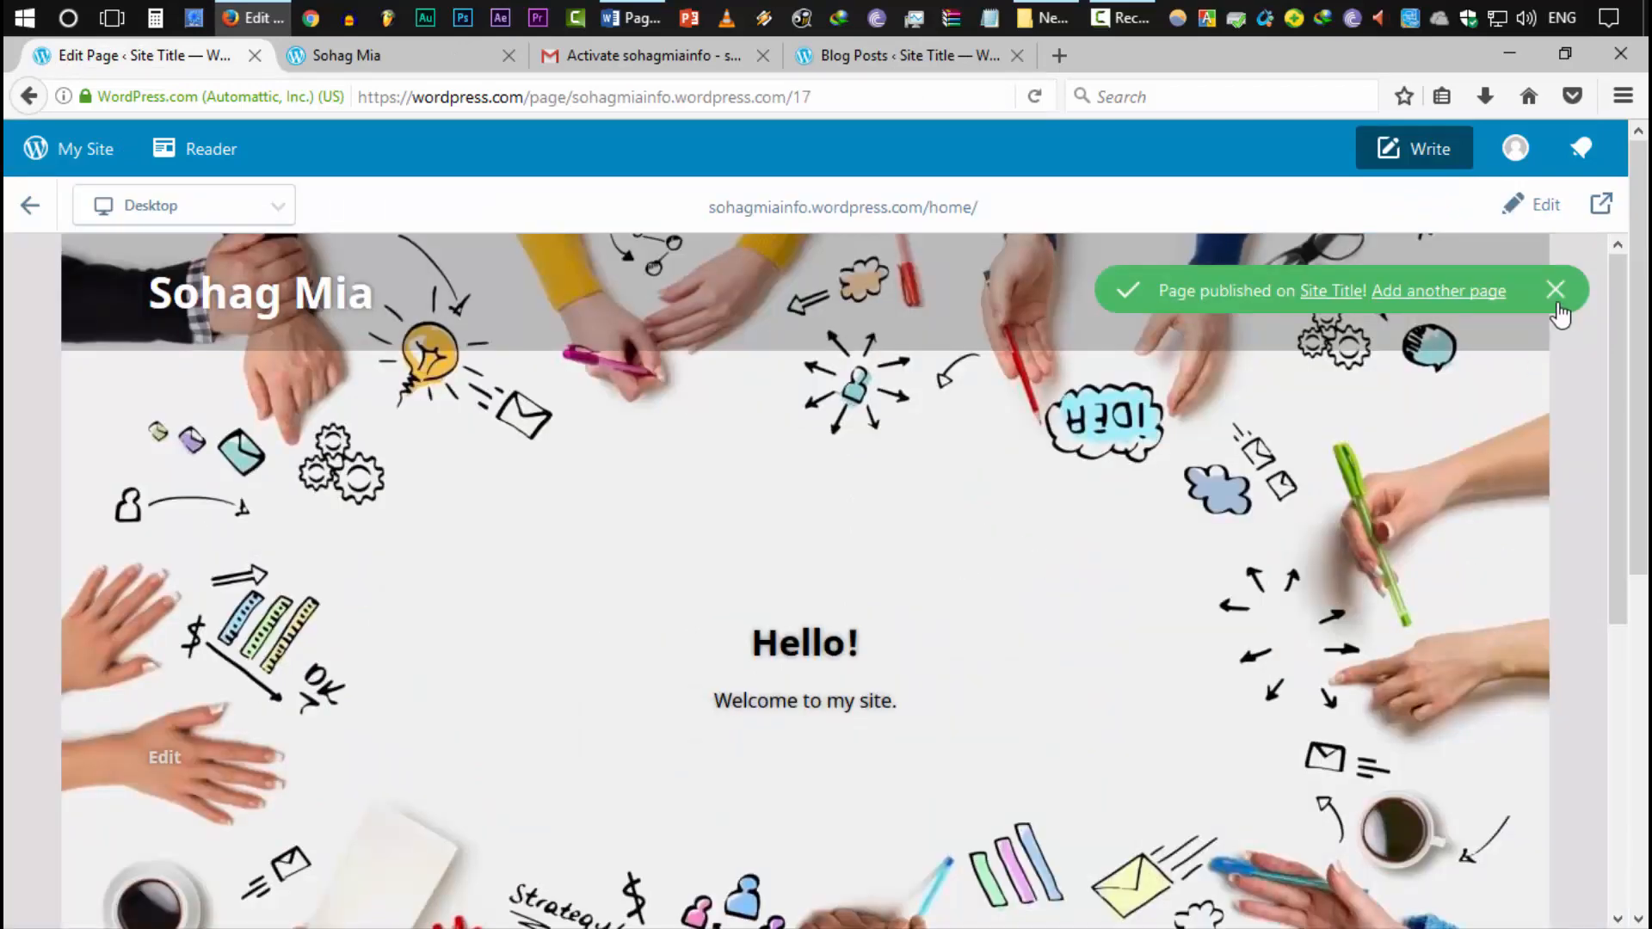
left_click(1555, 290)
scroll(1031, 532, "down", 5)
scroll(1050, 561, "up", 5)
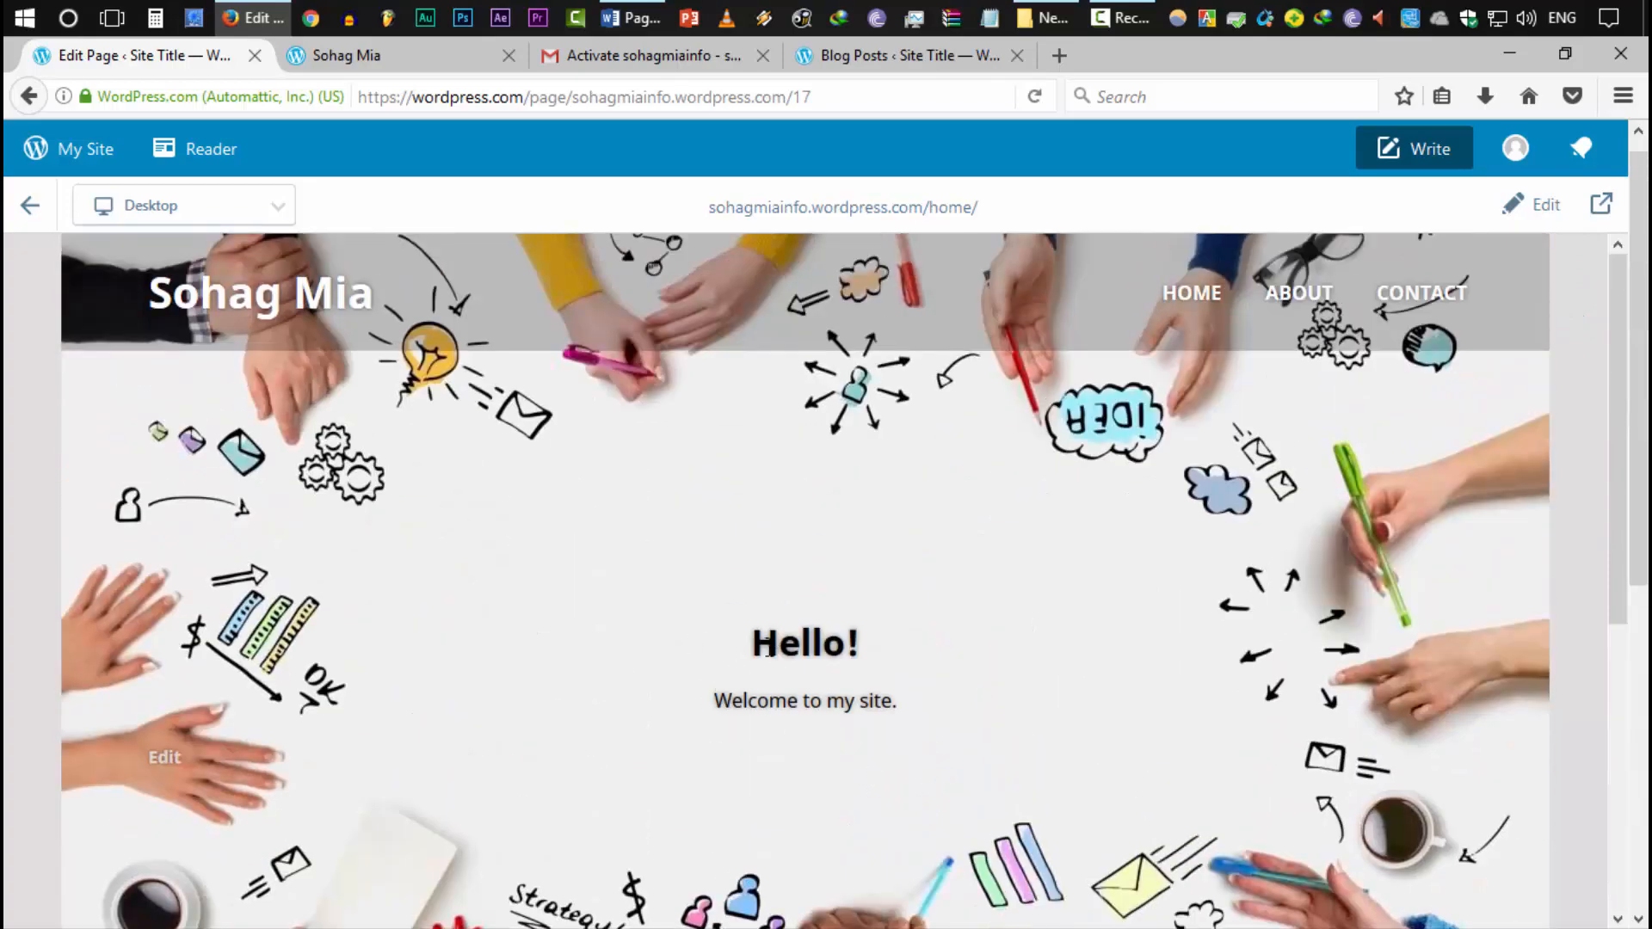
scroll(769, 651, "down", 5)
scroll(871, 871, "up", 5)
Review the Hello! greeting, welcome line and Recent Posts in the preview
left_click_drag(753, 651, 859, 647)
left_click_drag(715, 705, 896, 704)
left_click(935, 705)
scroll(916, 804, "down", 2)
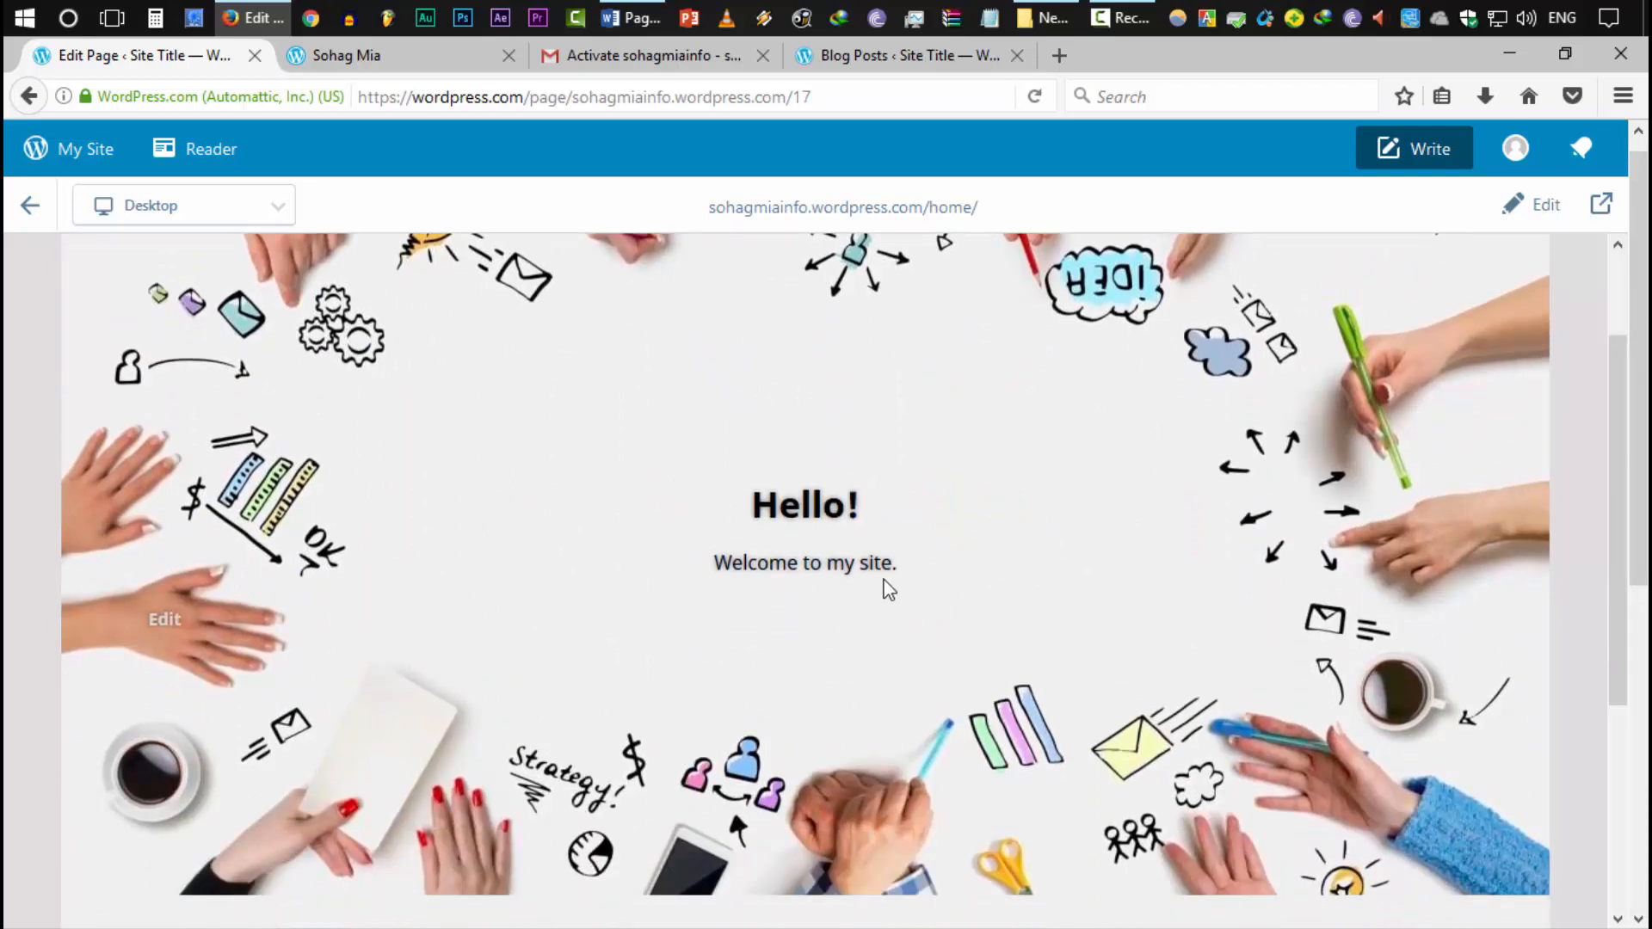
scroll(912, 626, "down", 5)
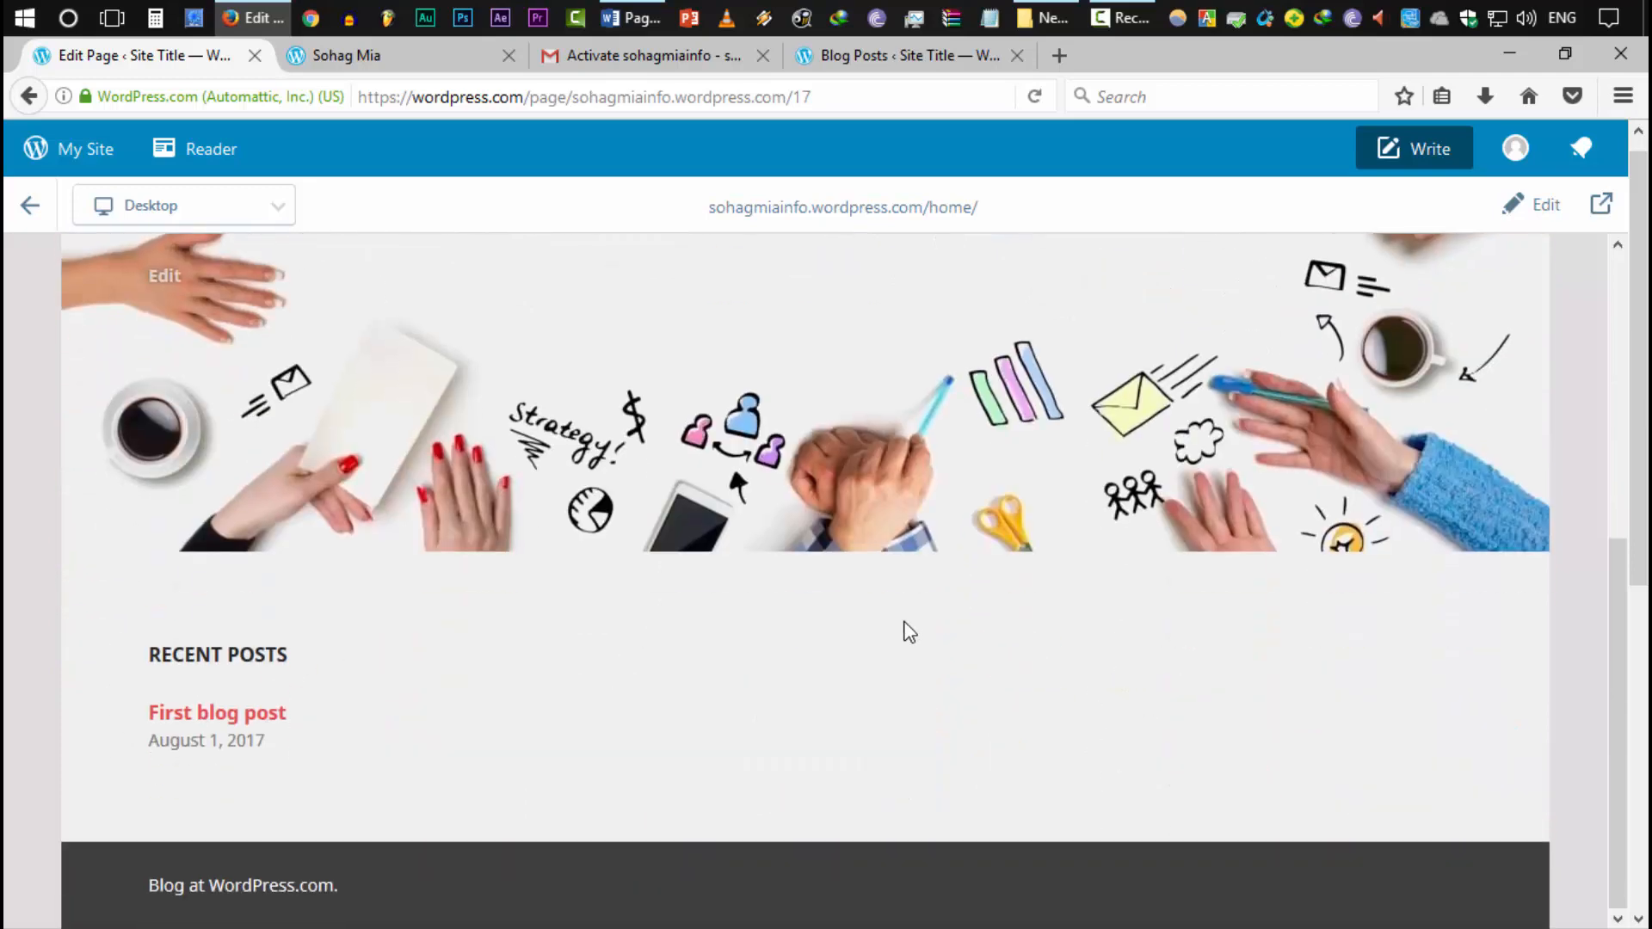
scroll(904, 631, "up", 7)
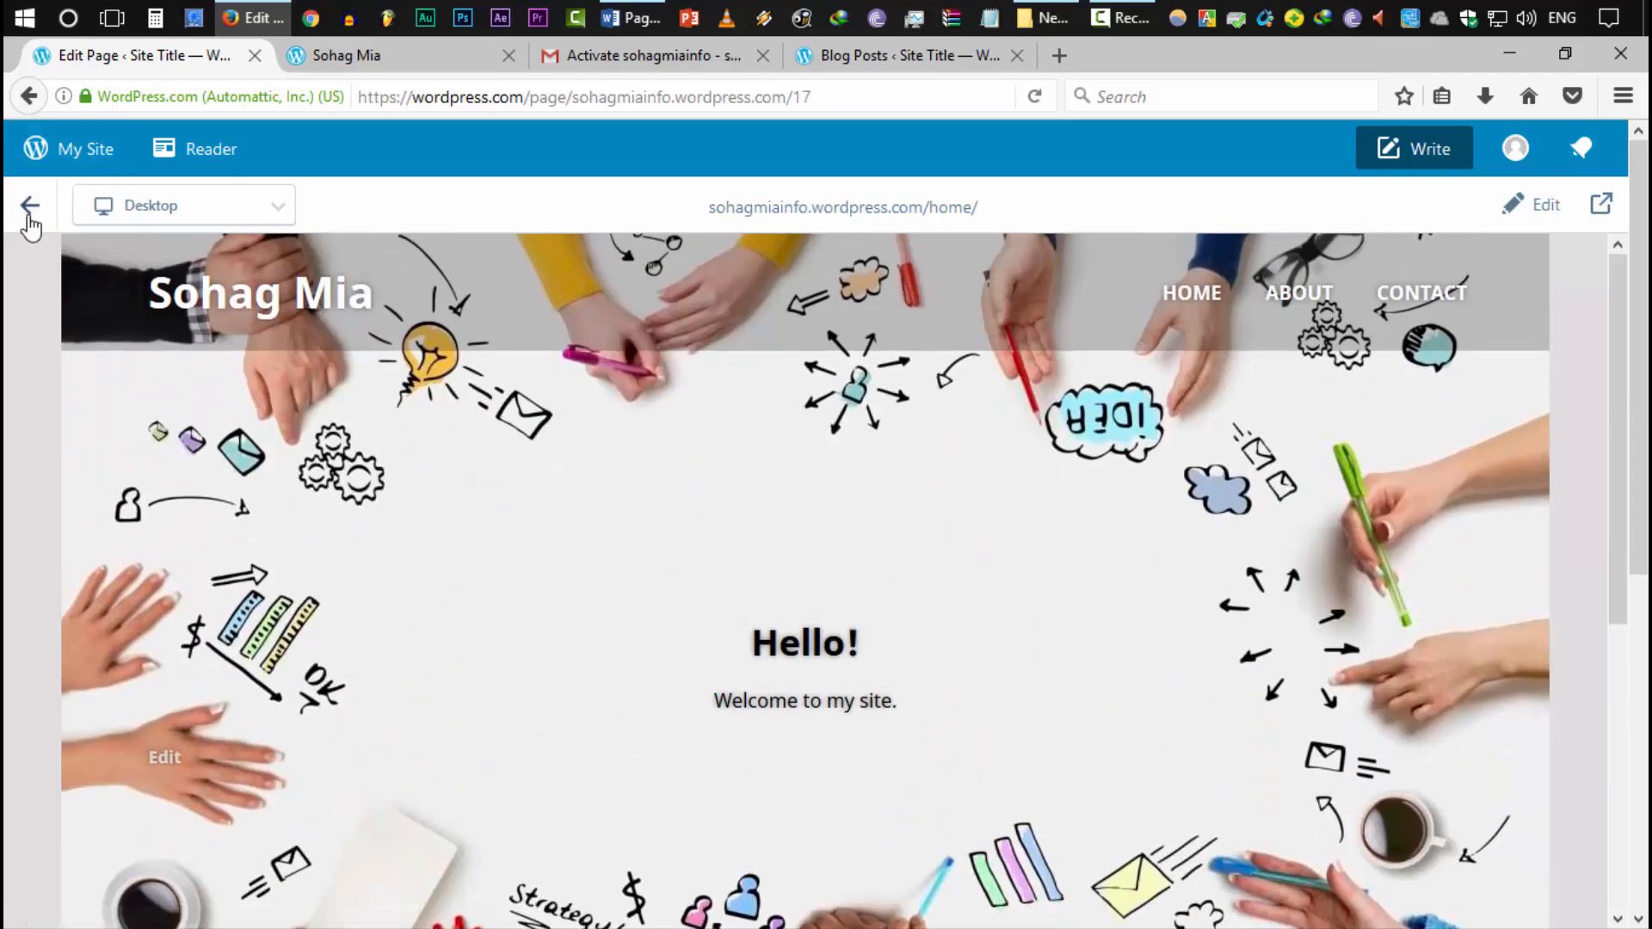
Set the static front page to Home in the Customizer and save and publish it
left_click(29, 211)
scroll(221, 608, "down", 3)
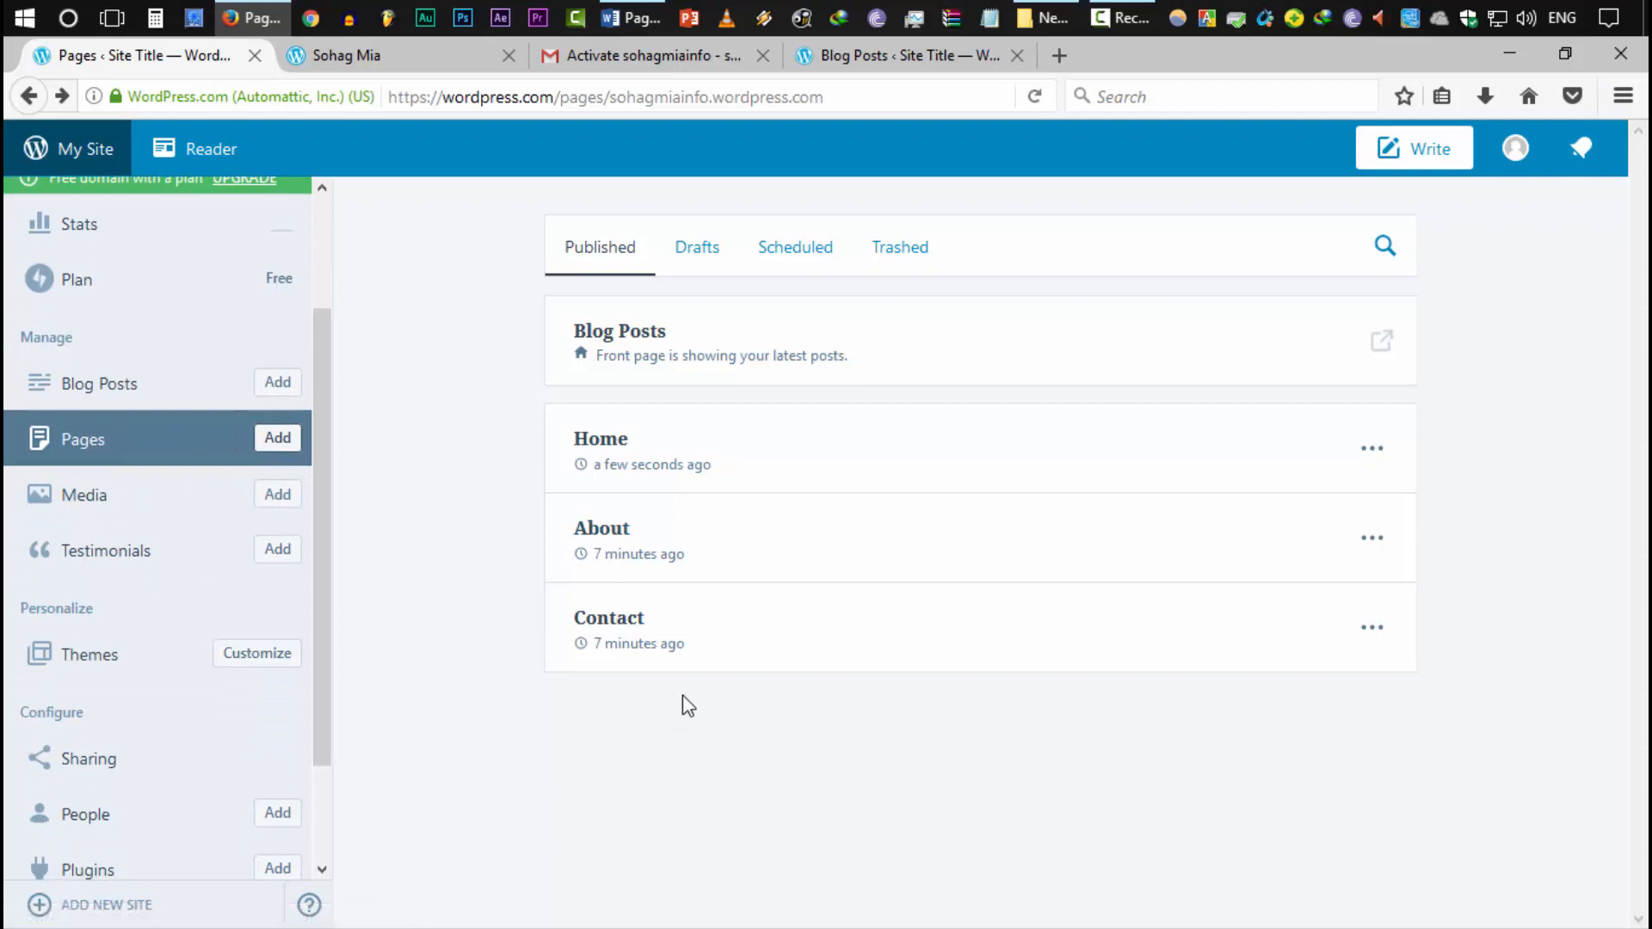
scroll(143, 690, "down", 3)
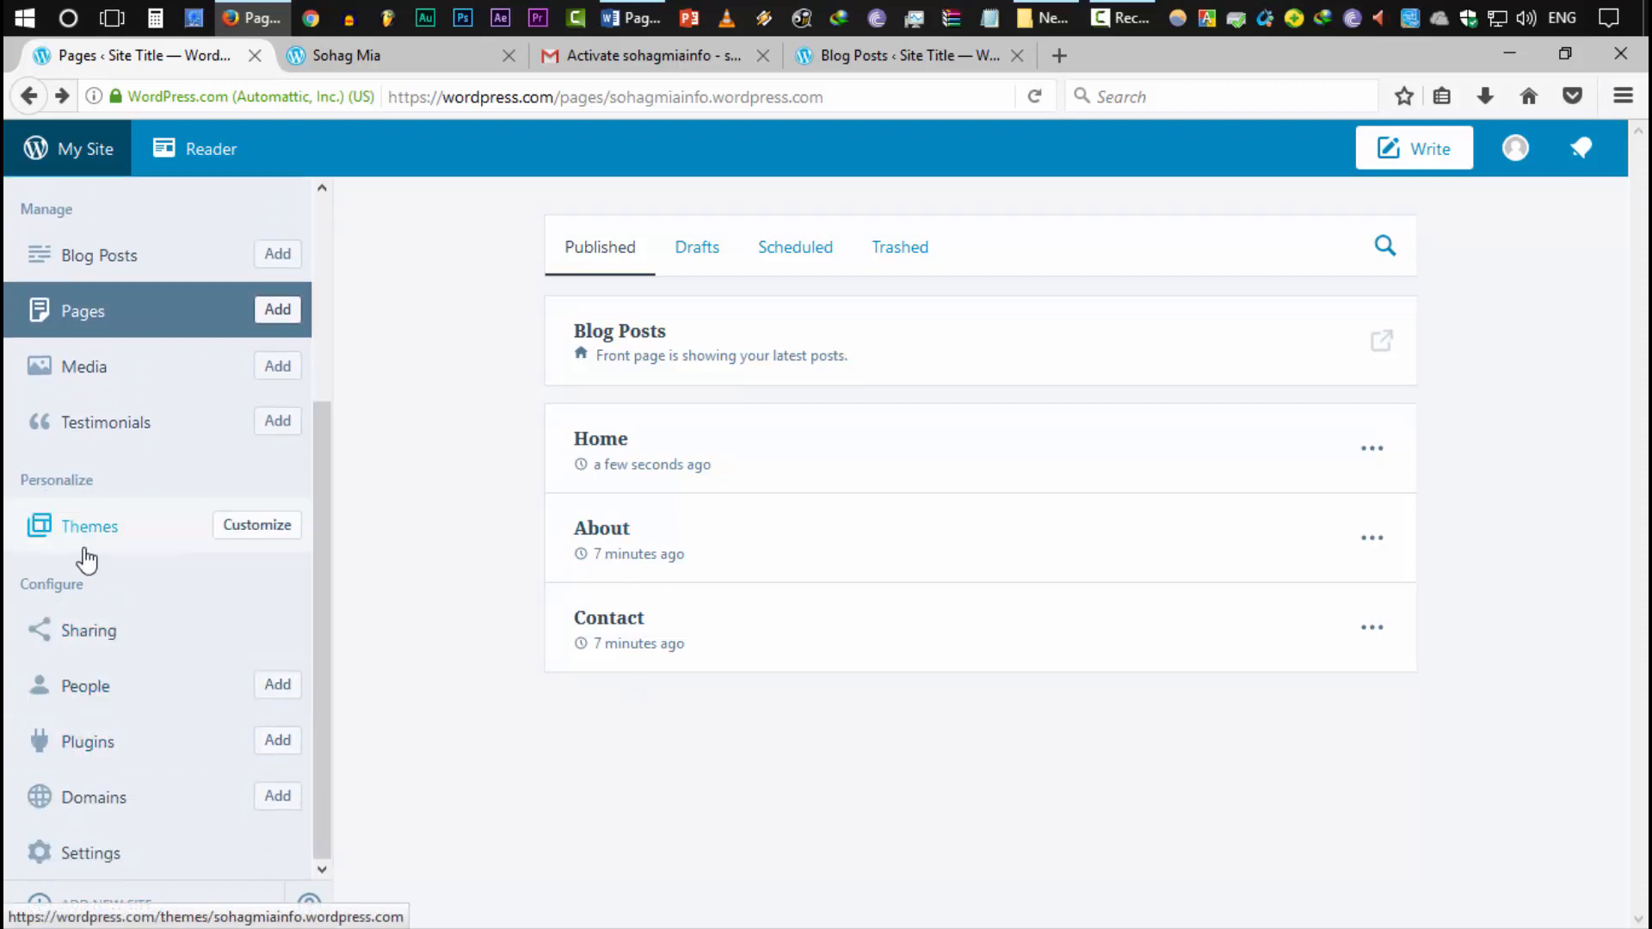
left_click(245, 538)
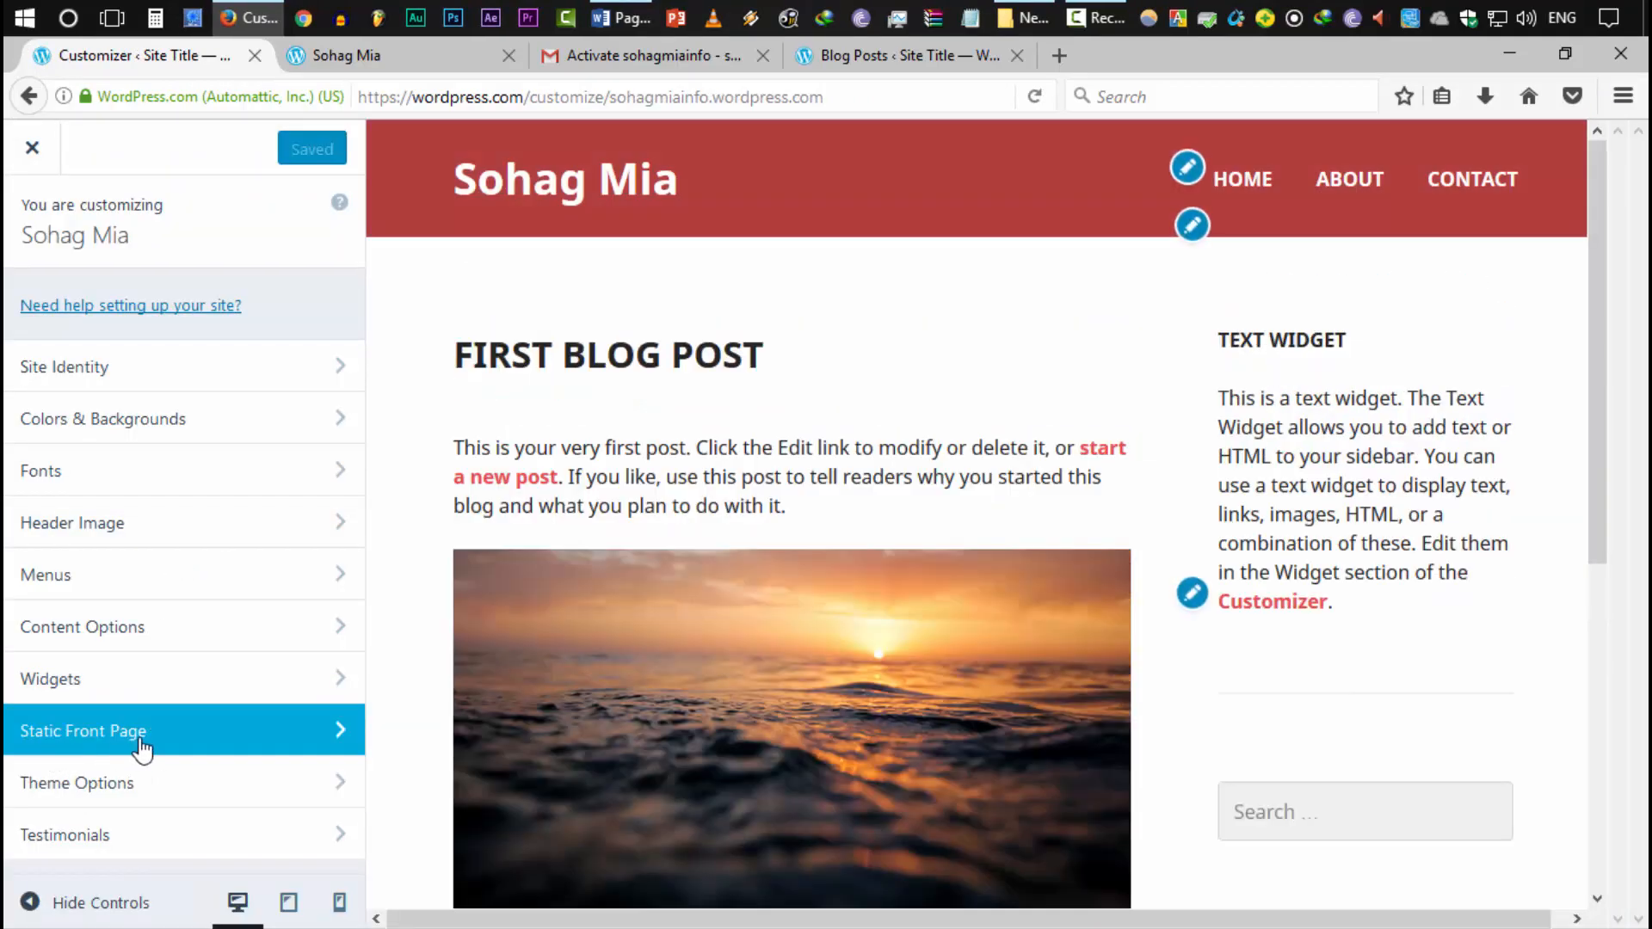
left_click(141, 738)
left_click(75, 525)
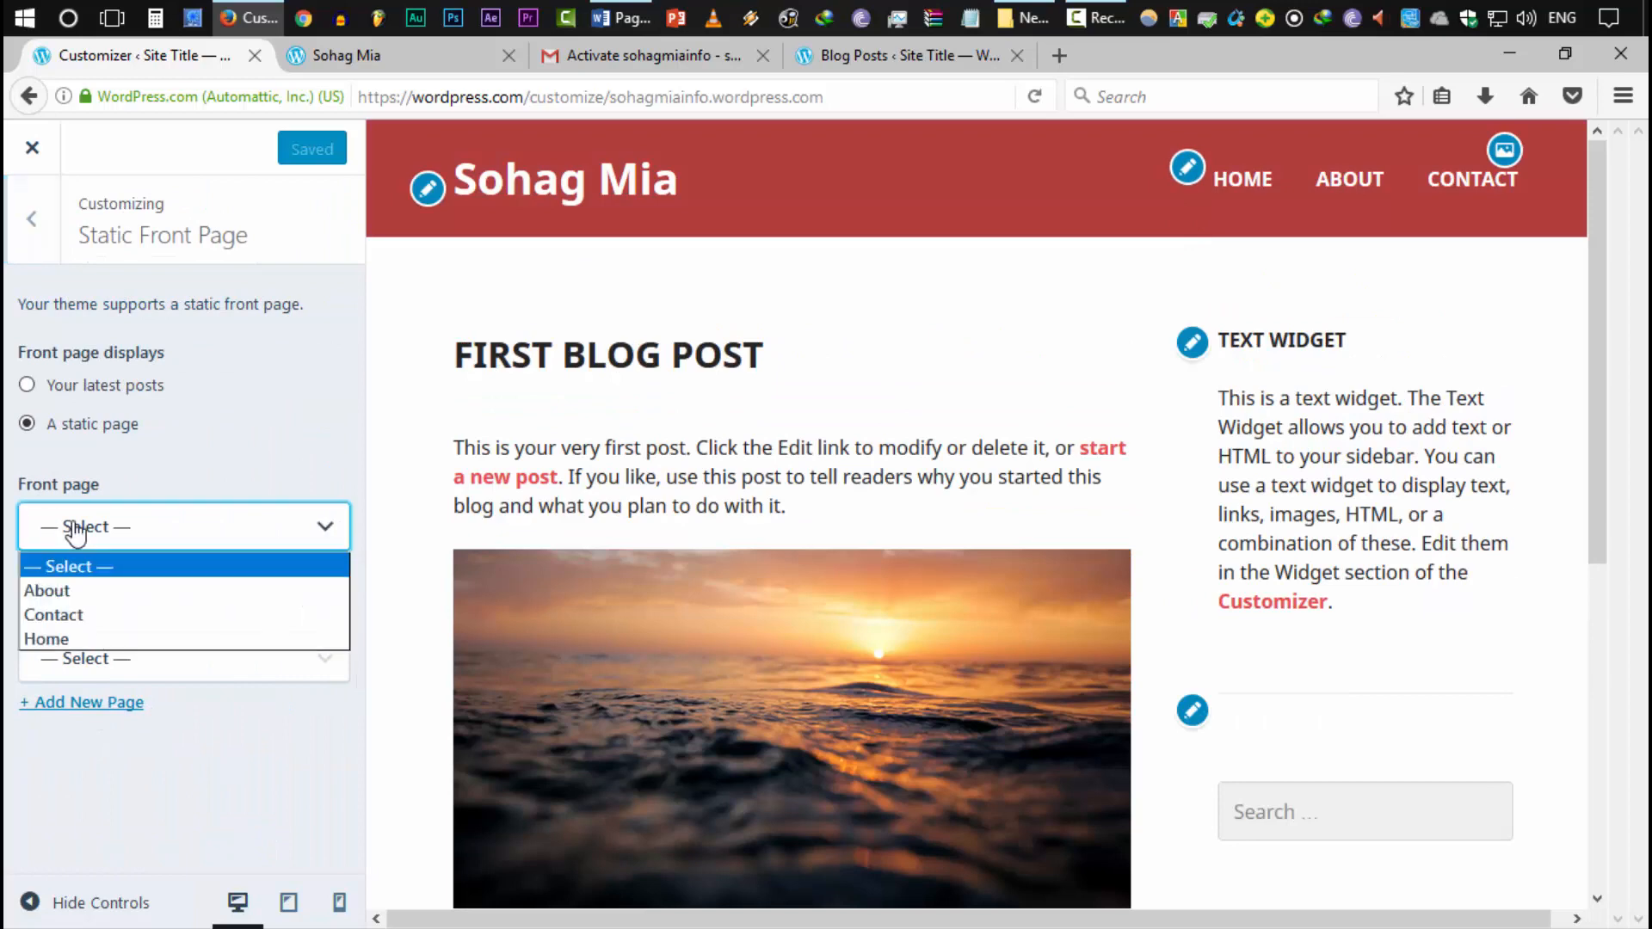
left_click(51, 639)
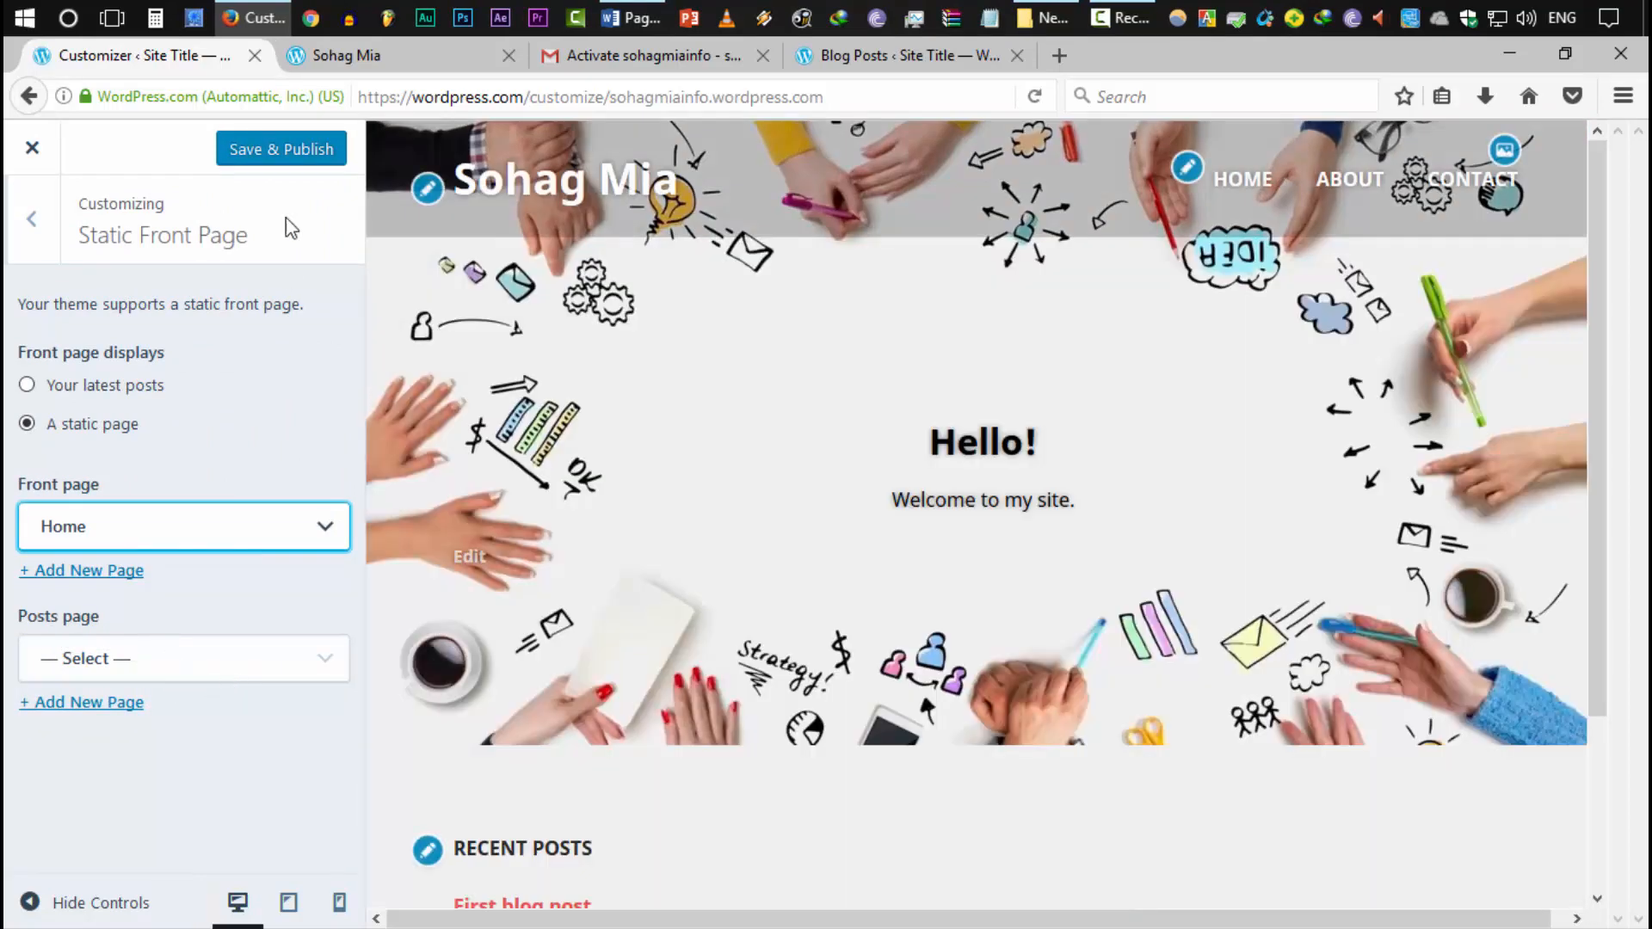
left_click(268, 172)
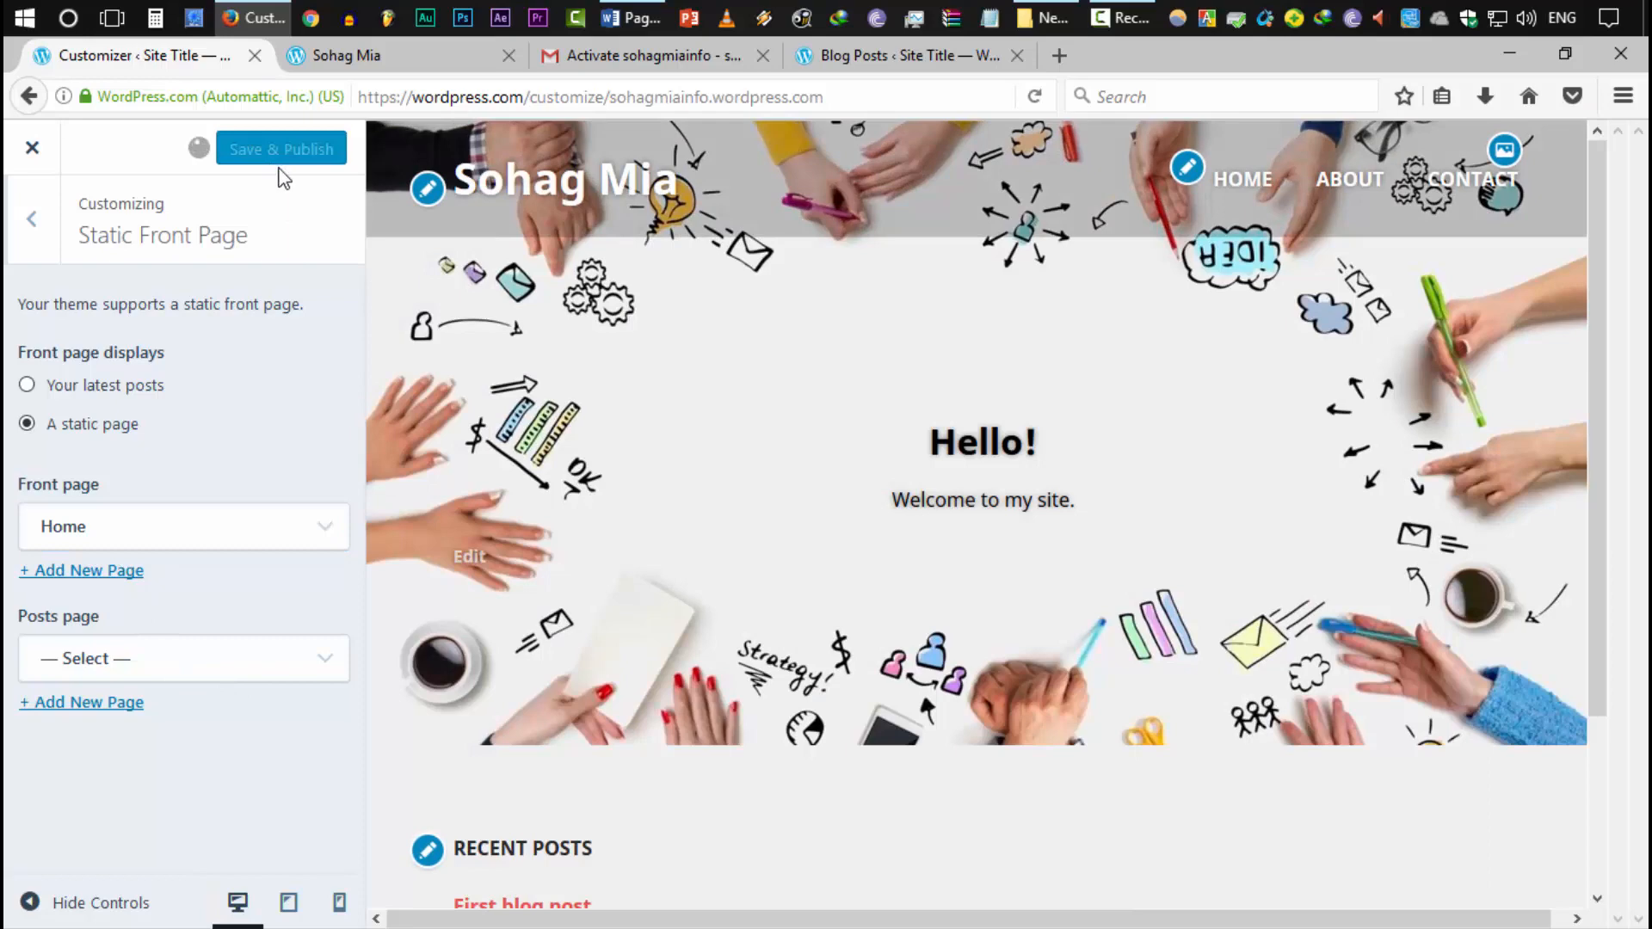
Reload the live site to check the new front page, then return to the Customizer's main menu
left_click(361, 55)
scroll(379, 344, "up", 5)
left_click(359, 96)
key("Return")
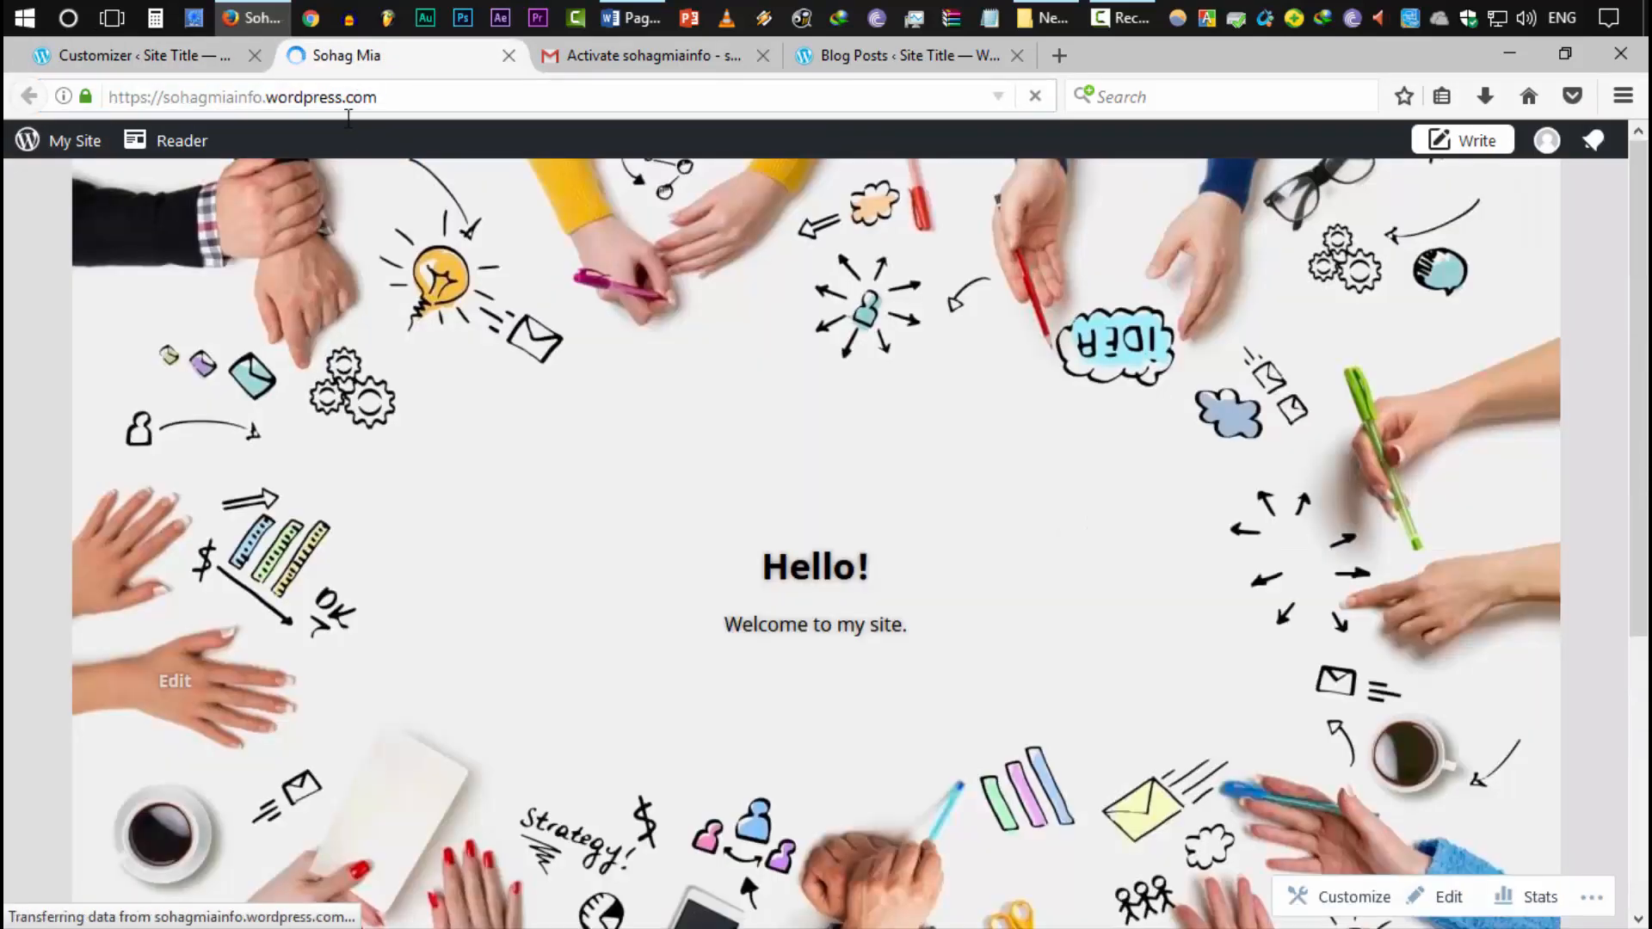
scroll(936, 606, "down", 5)
scroll(843, 727, "up", 4)
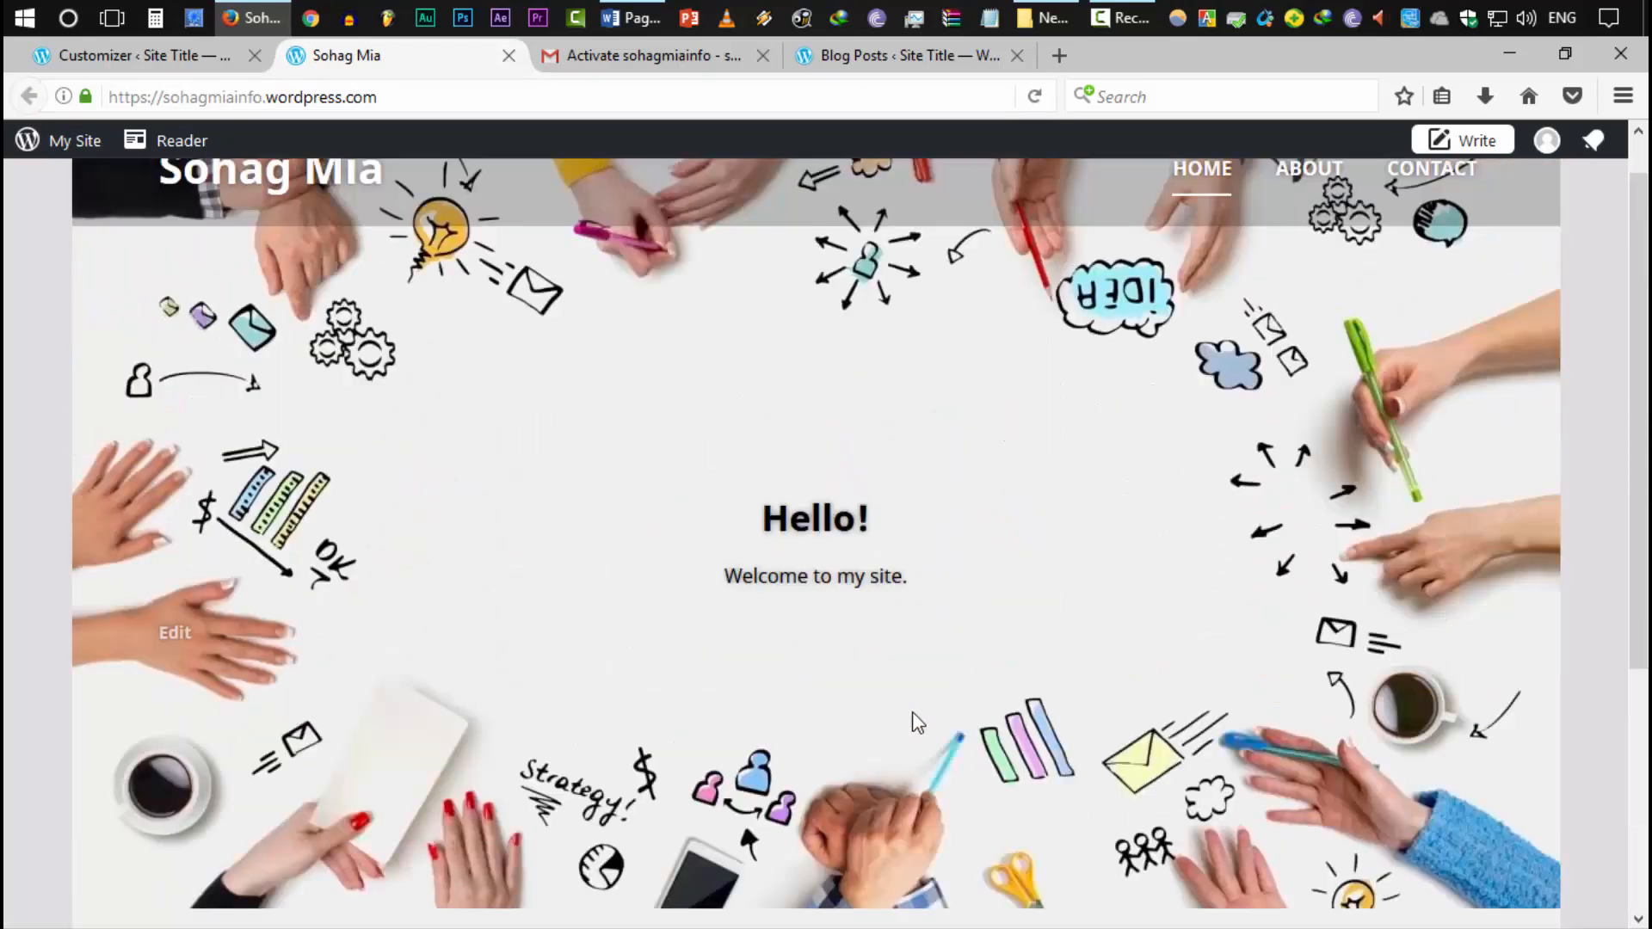
scroll(683, 472, "up", 1)
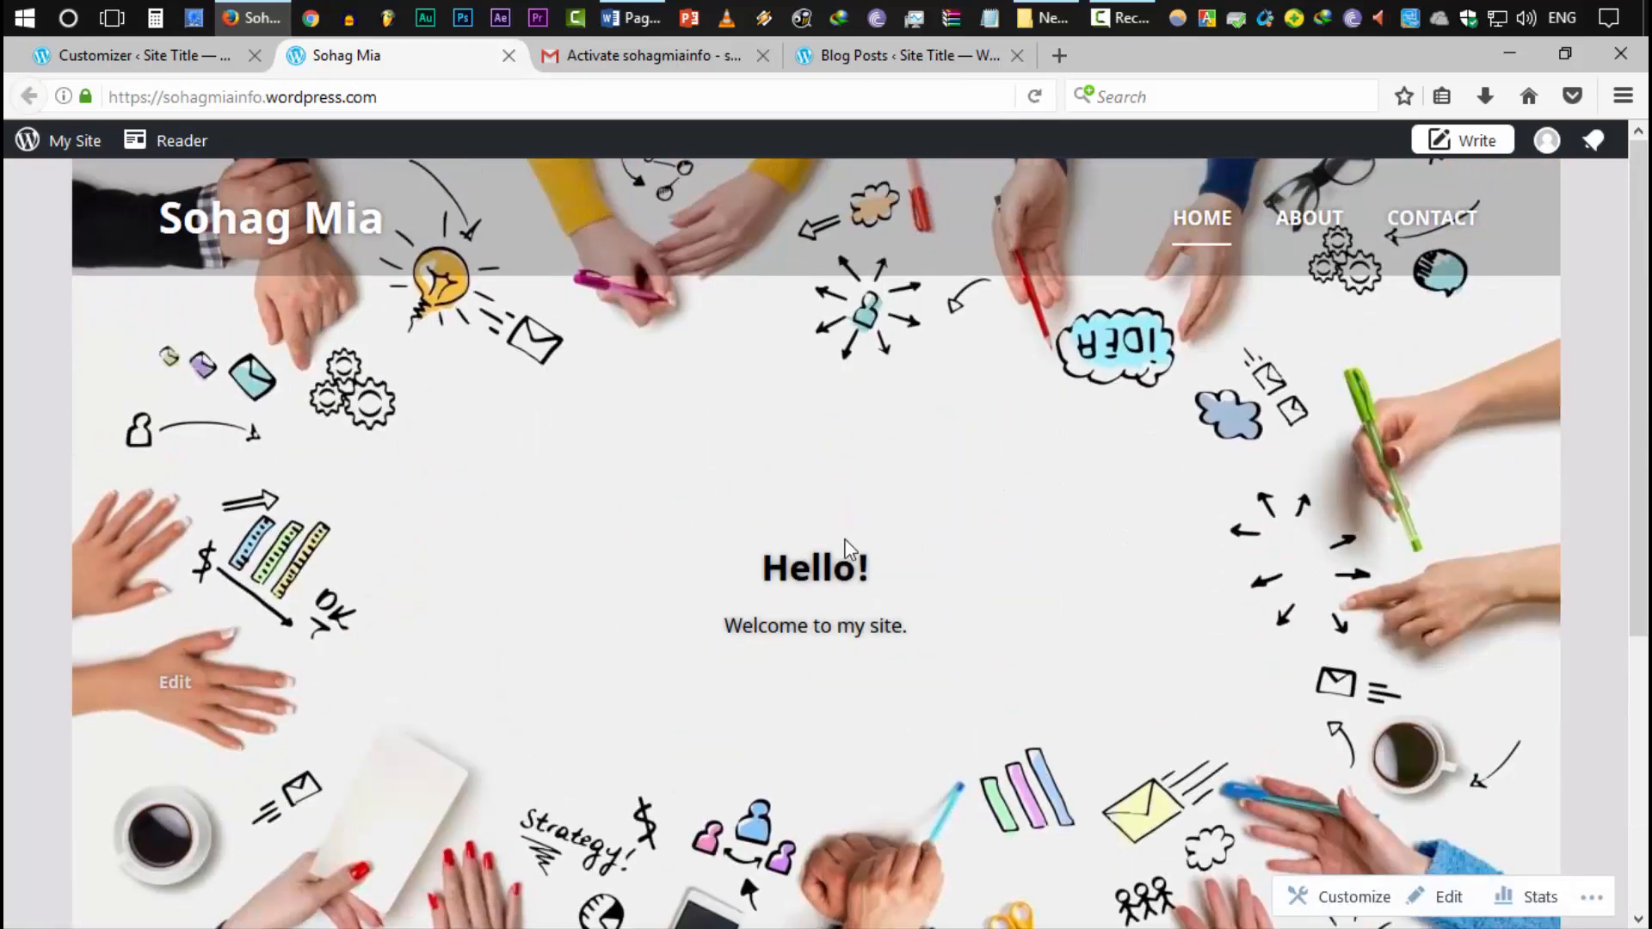
scroll(926, 551, "down", 5)
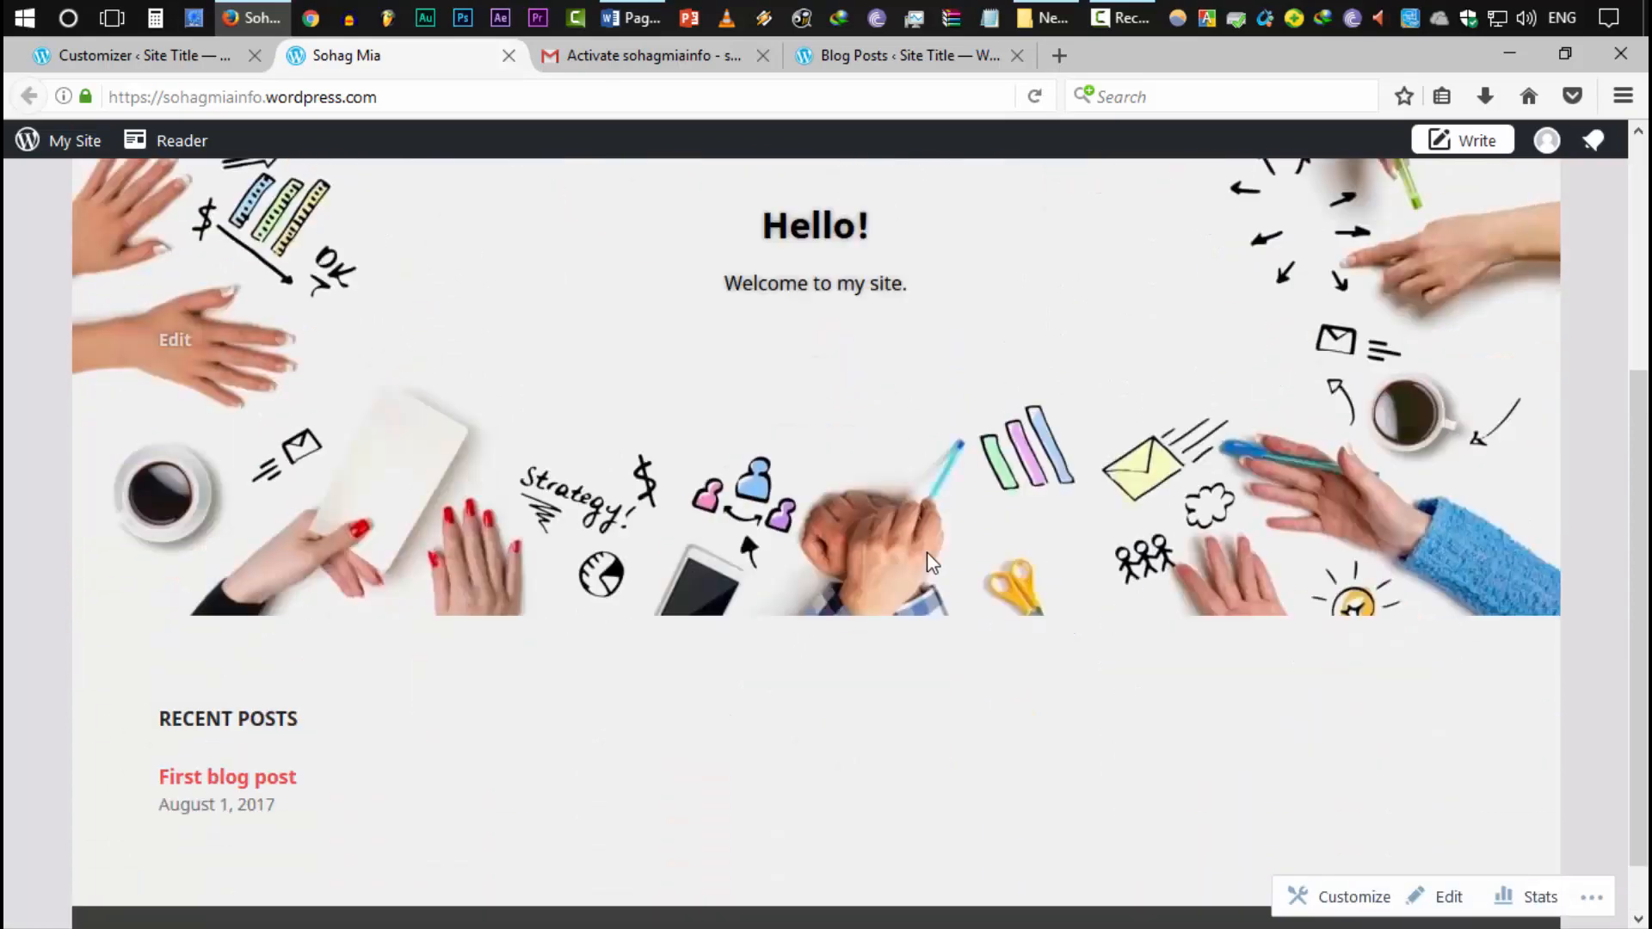
left_click(172, 55)
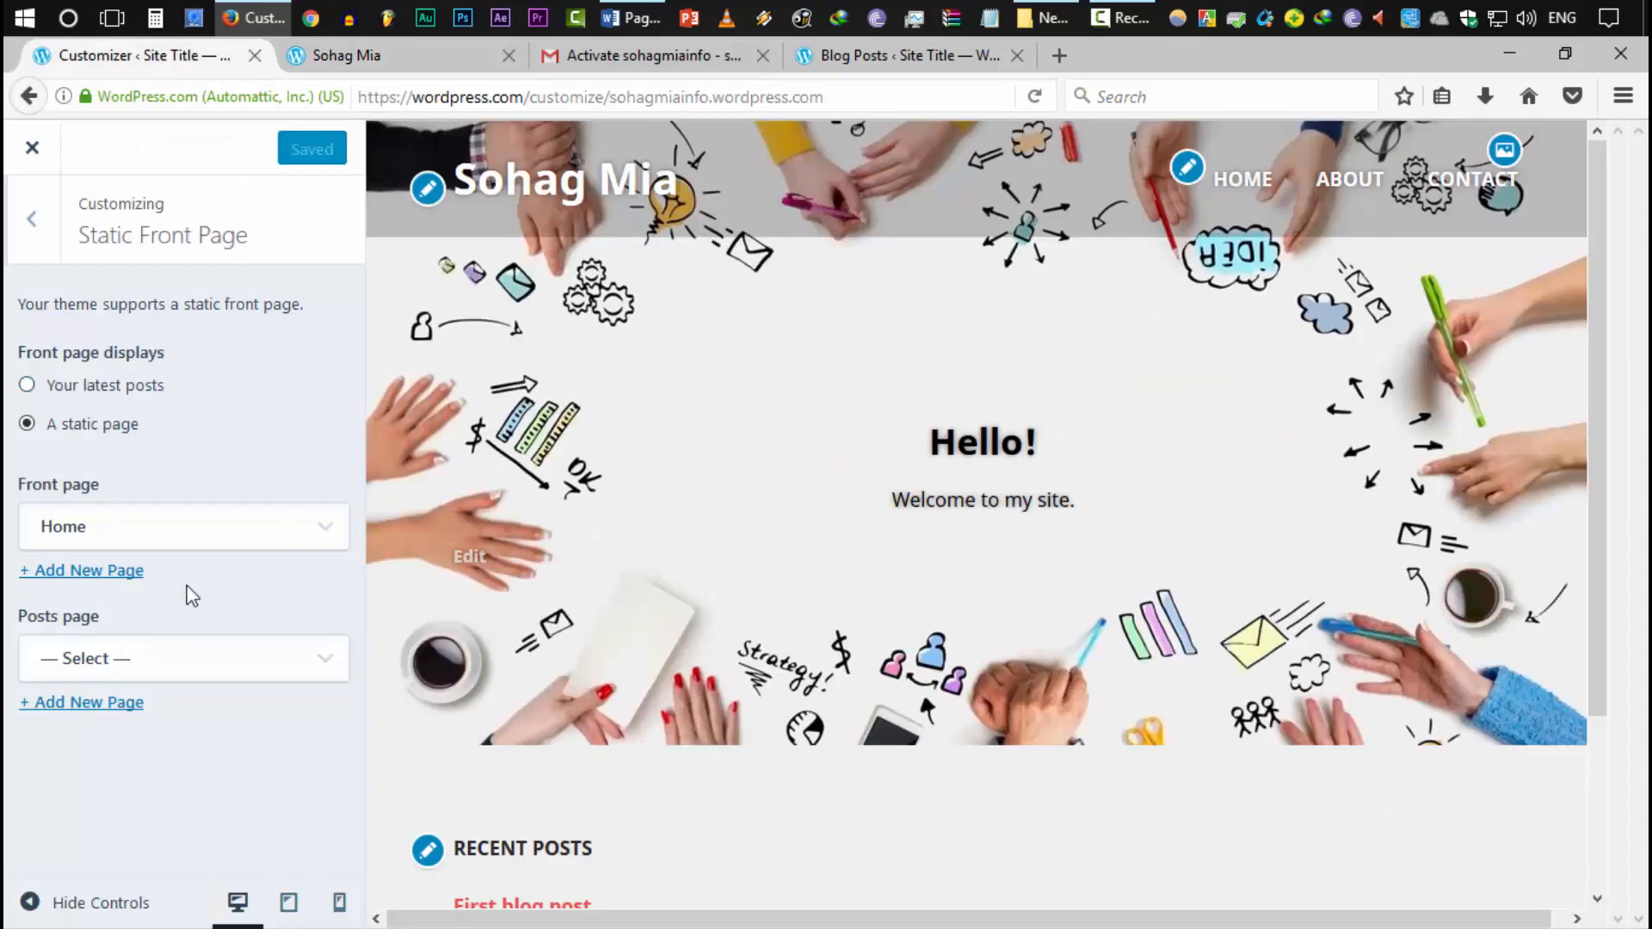
left_click(33, 219)
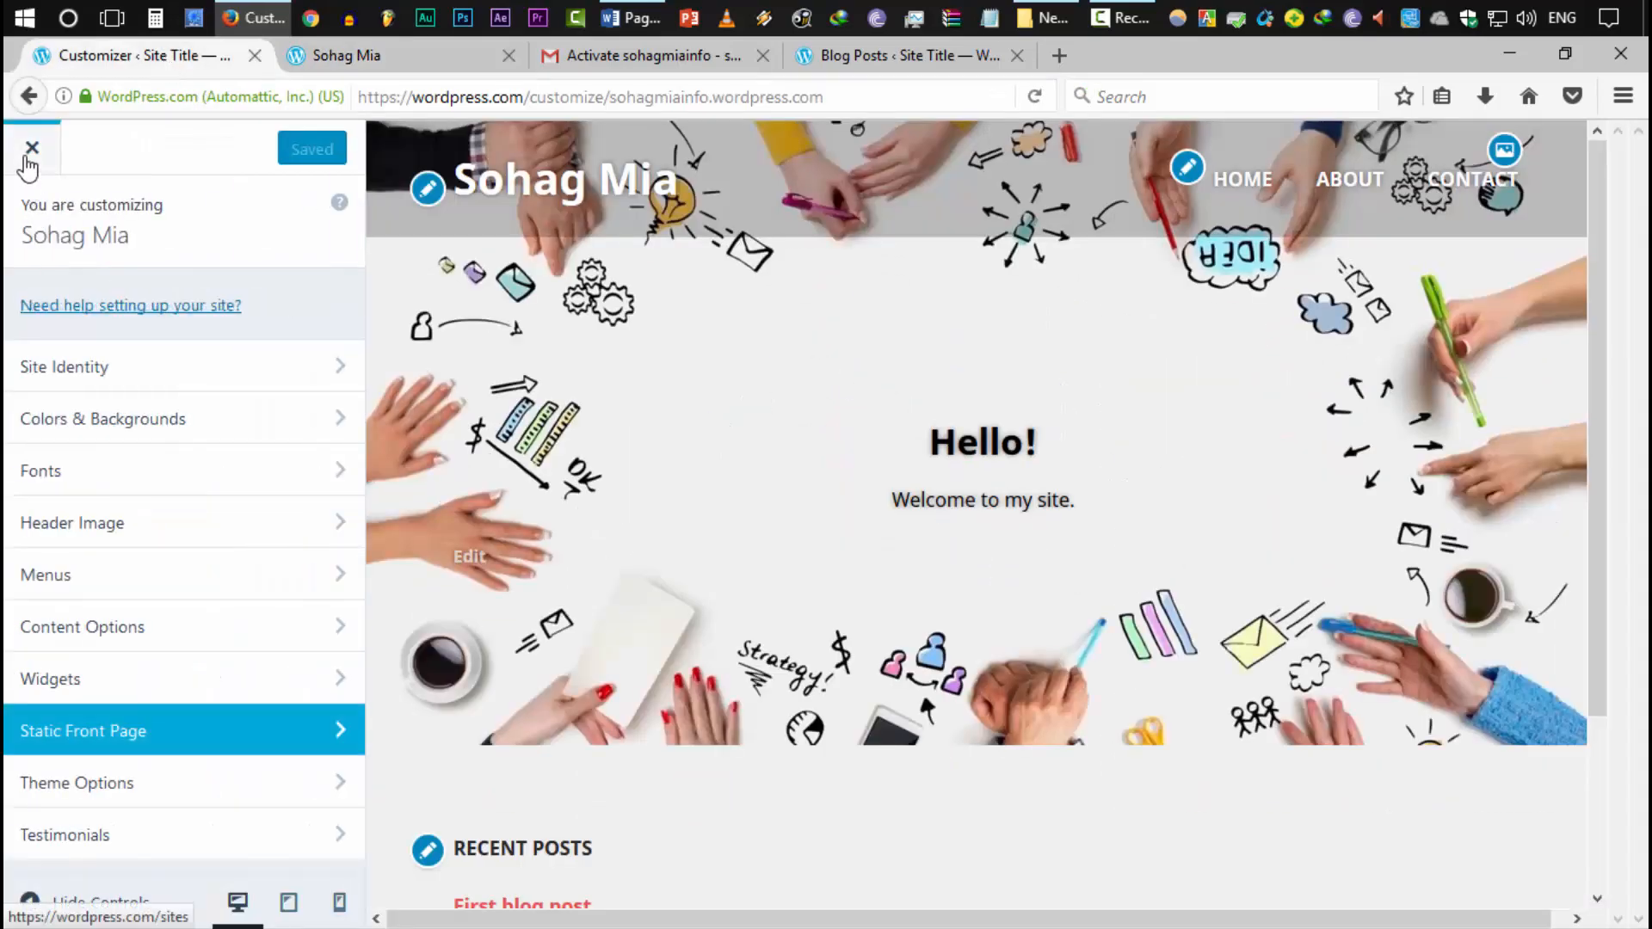
scroll(169, 446, "up", 3)
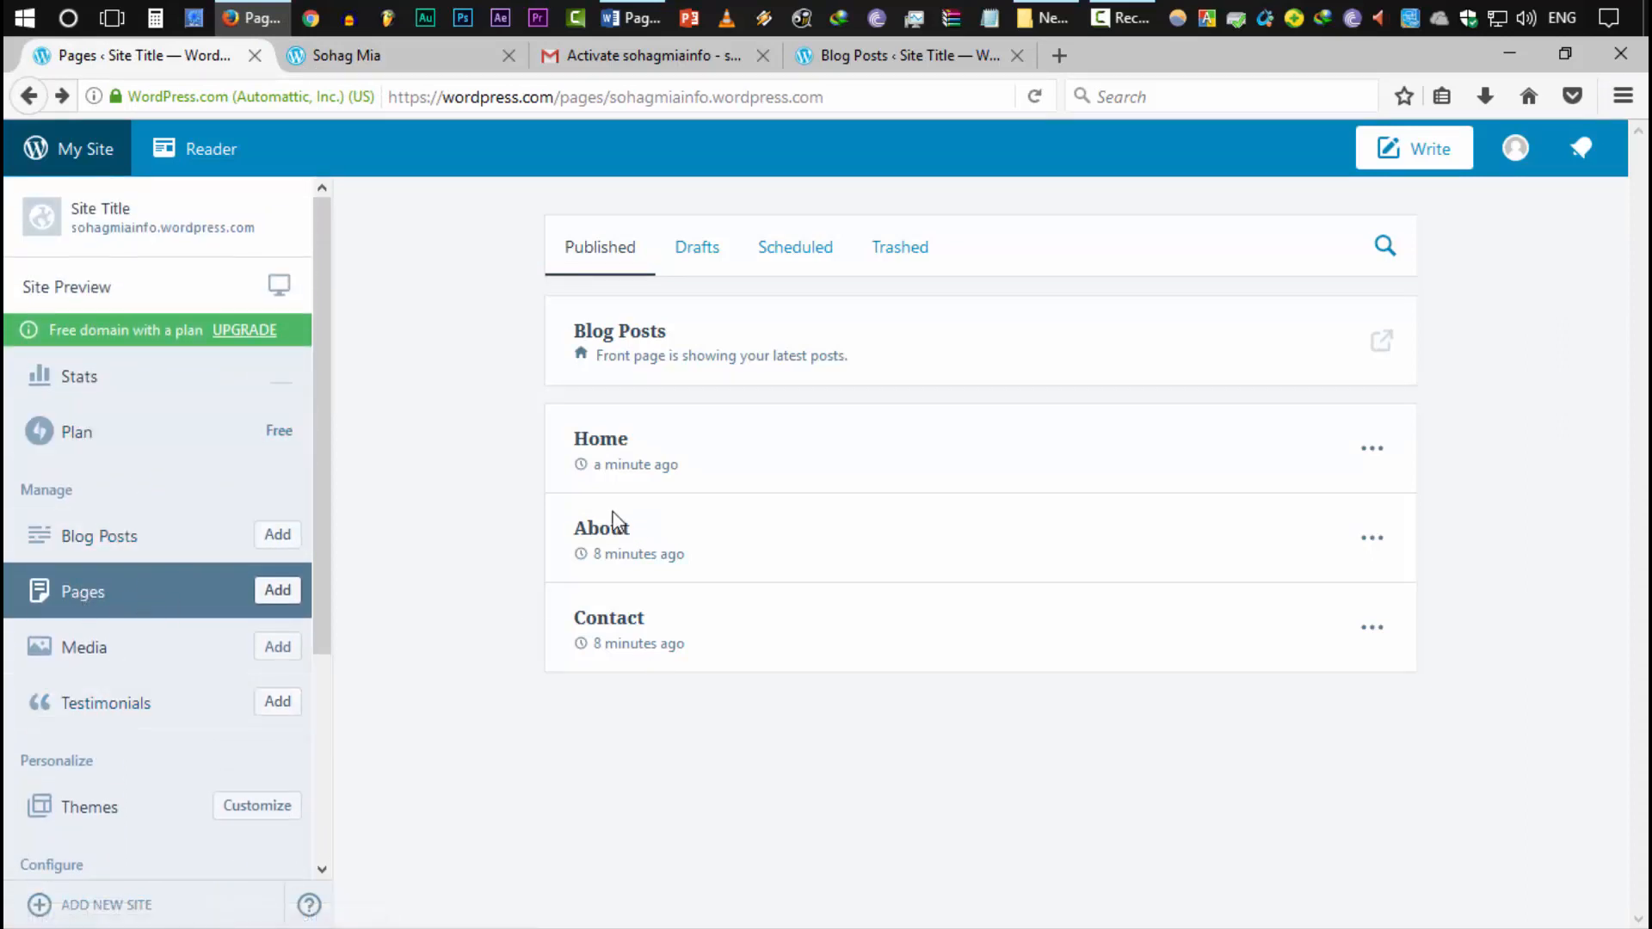
Open the About page for editing, delete its sample text and retitle it 'About Me'
left_click(1375, 537)
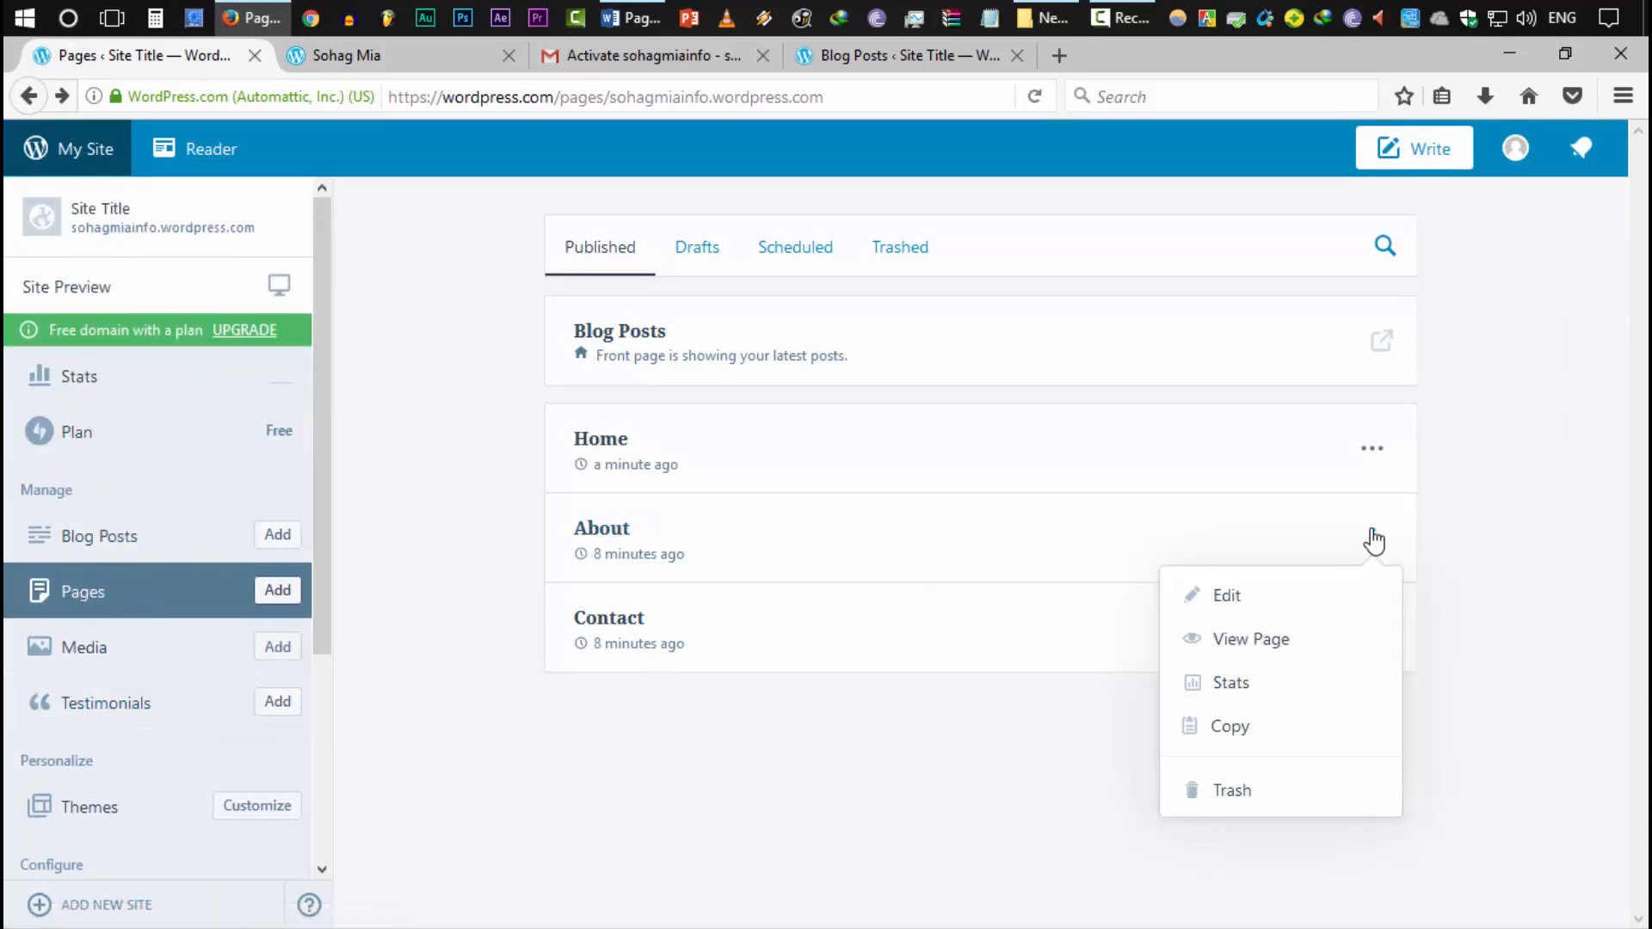
left_click(1253, 602)
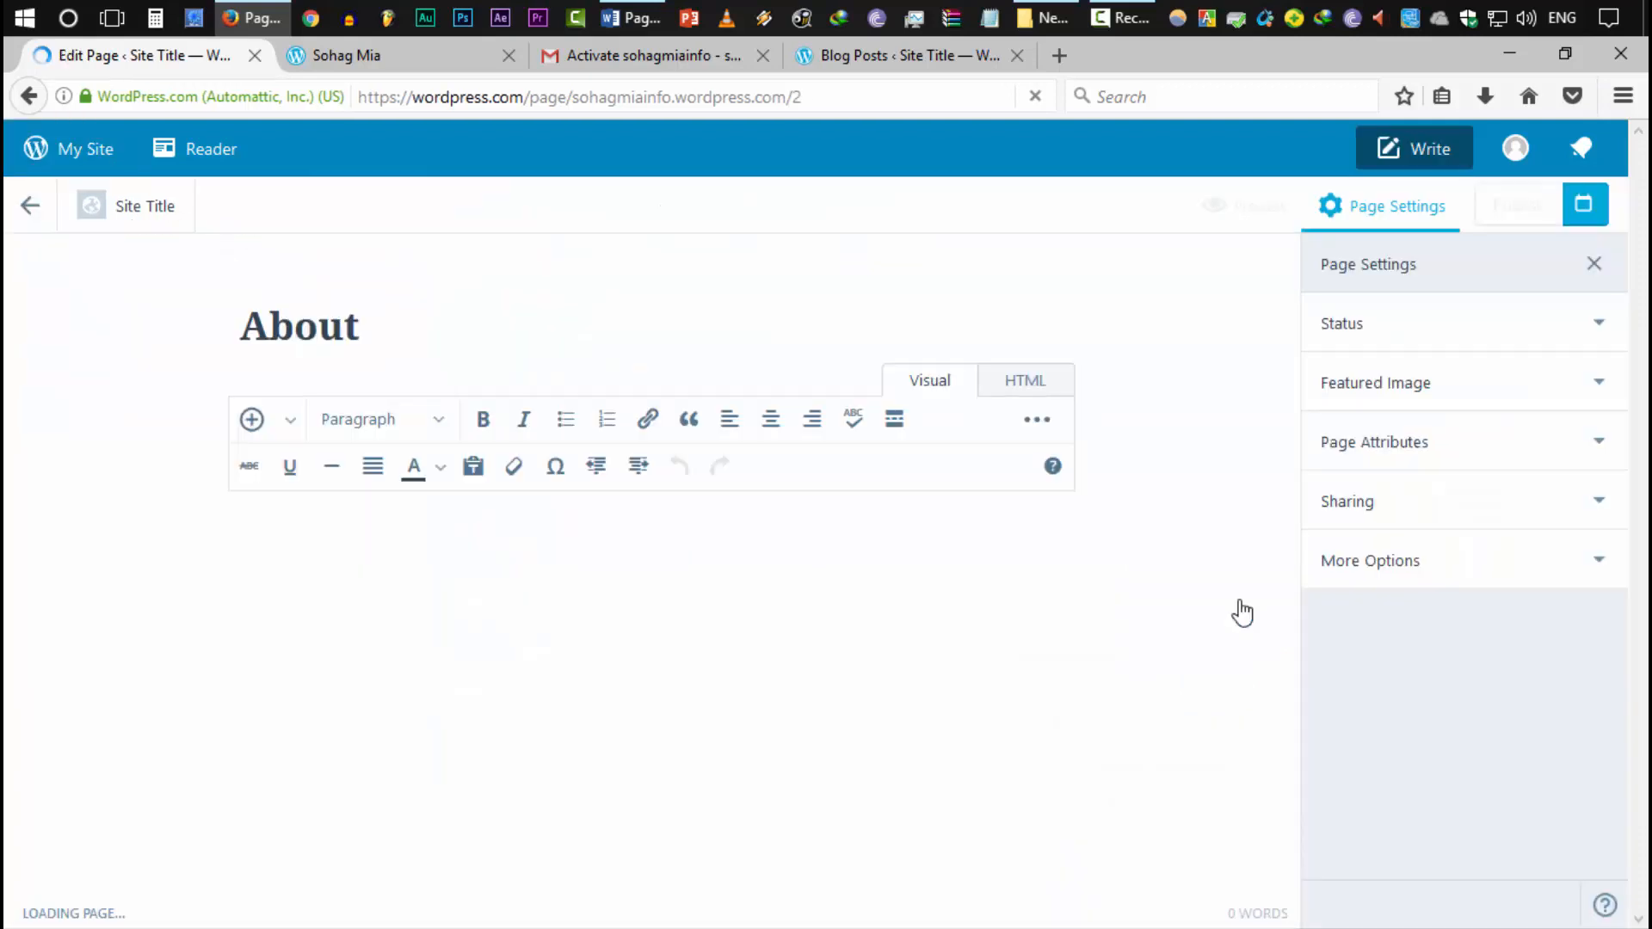
left_click_drag(241, 607, 1092, 771)
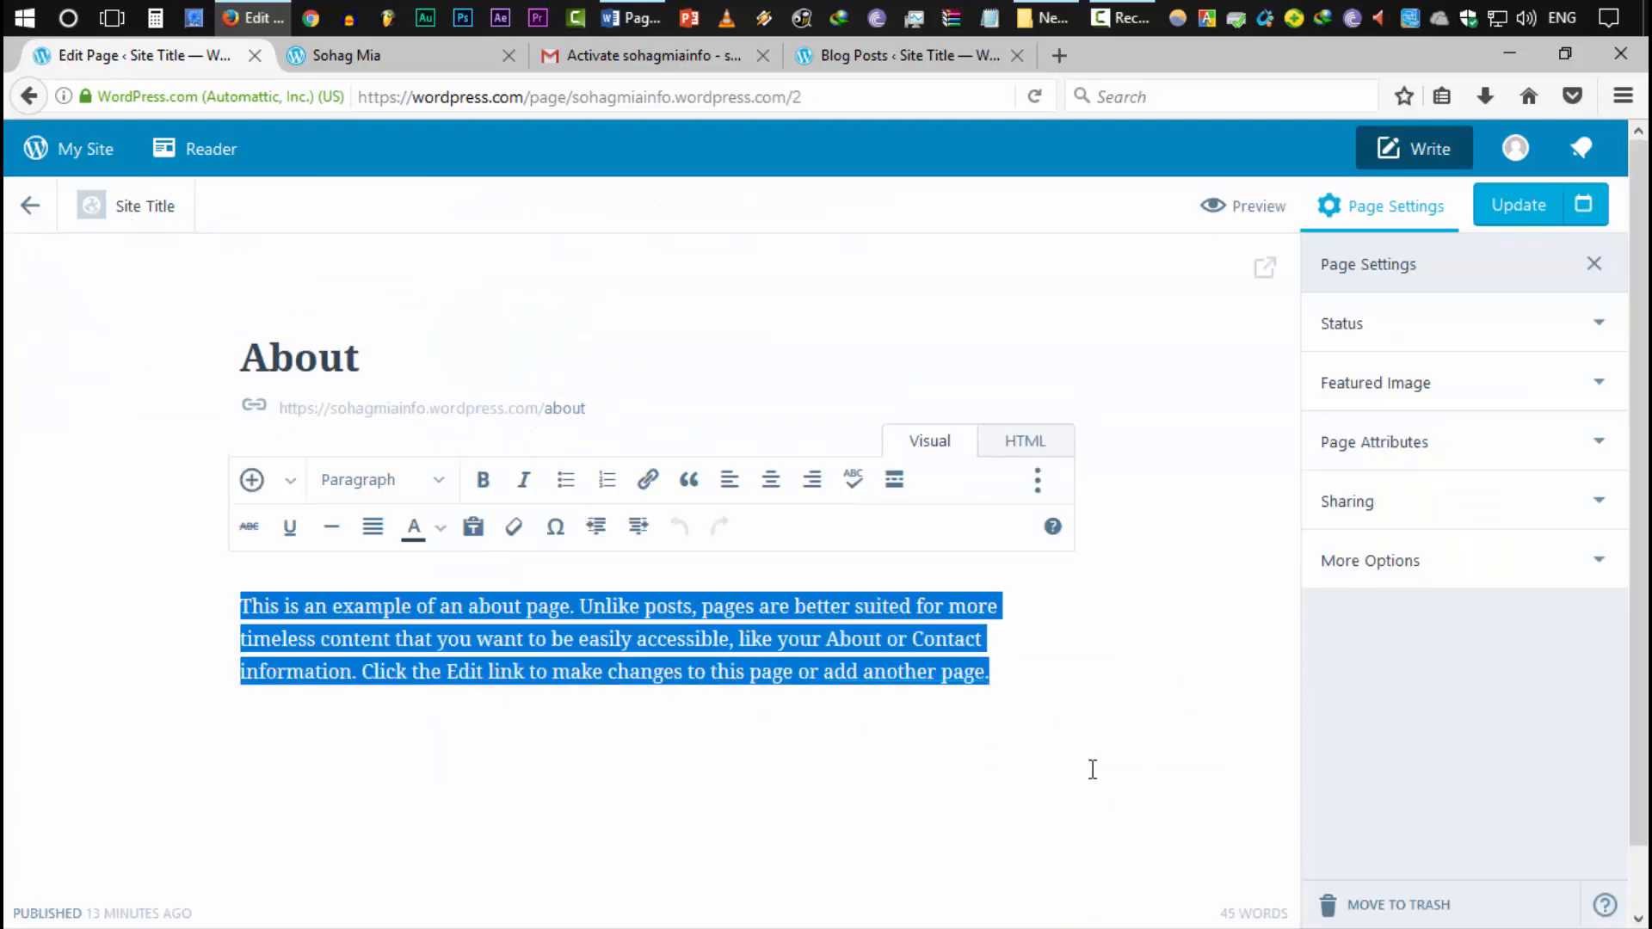
key("BackSpace")
left_click(390, 364)
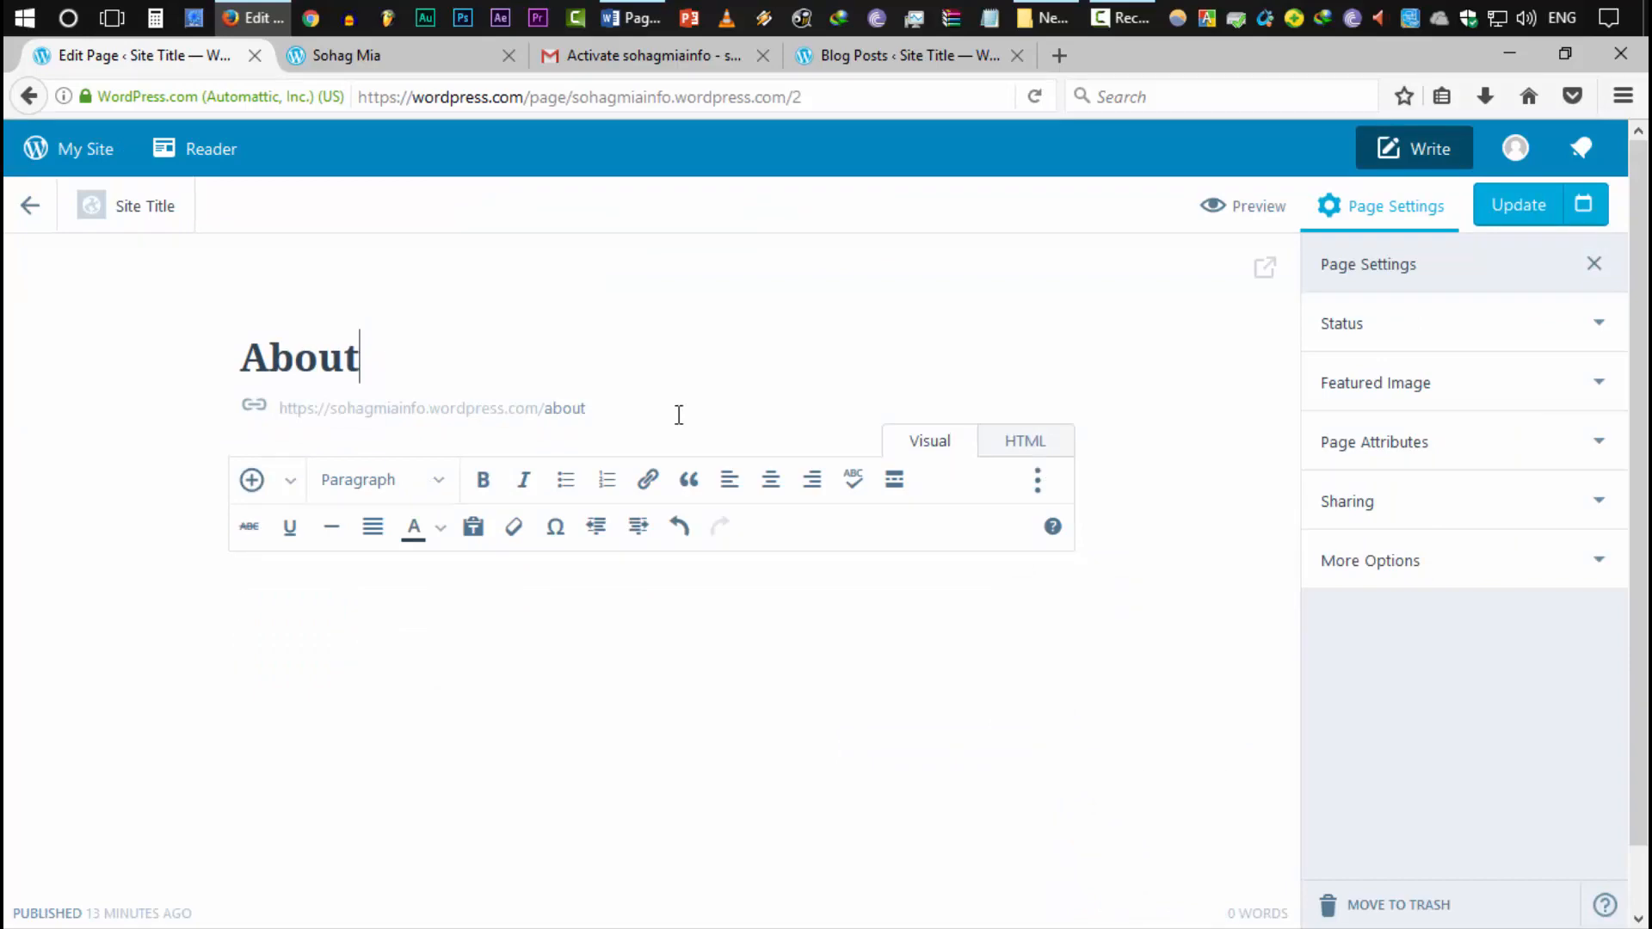
type("Me")
left_click(476, 665)
Copy the three About me paragraphs from the Word document into the page body
left_click(635, 18)
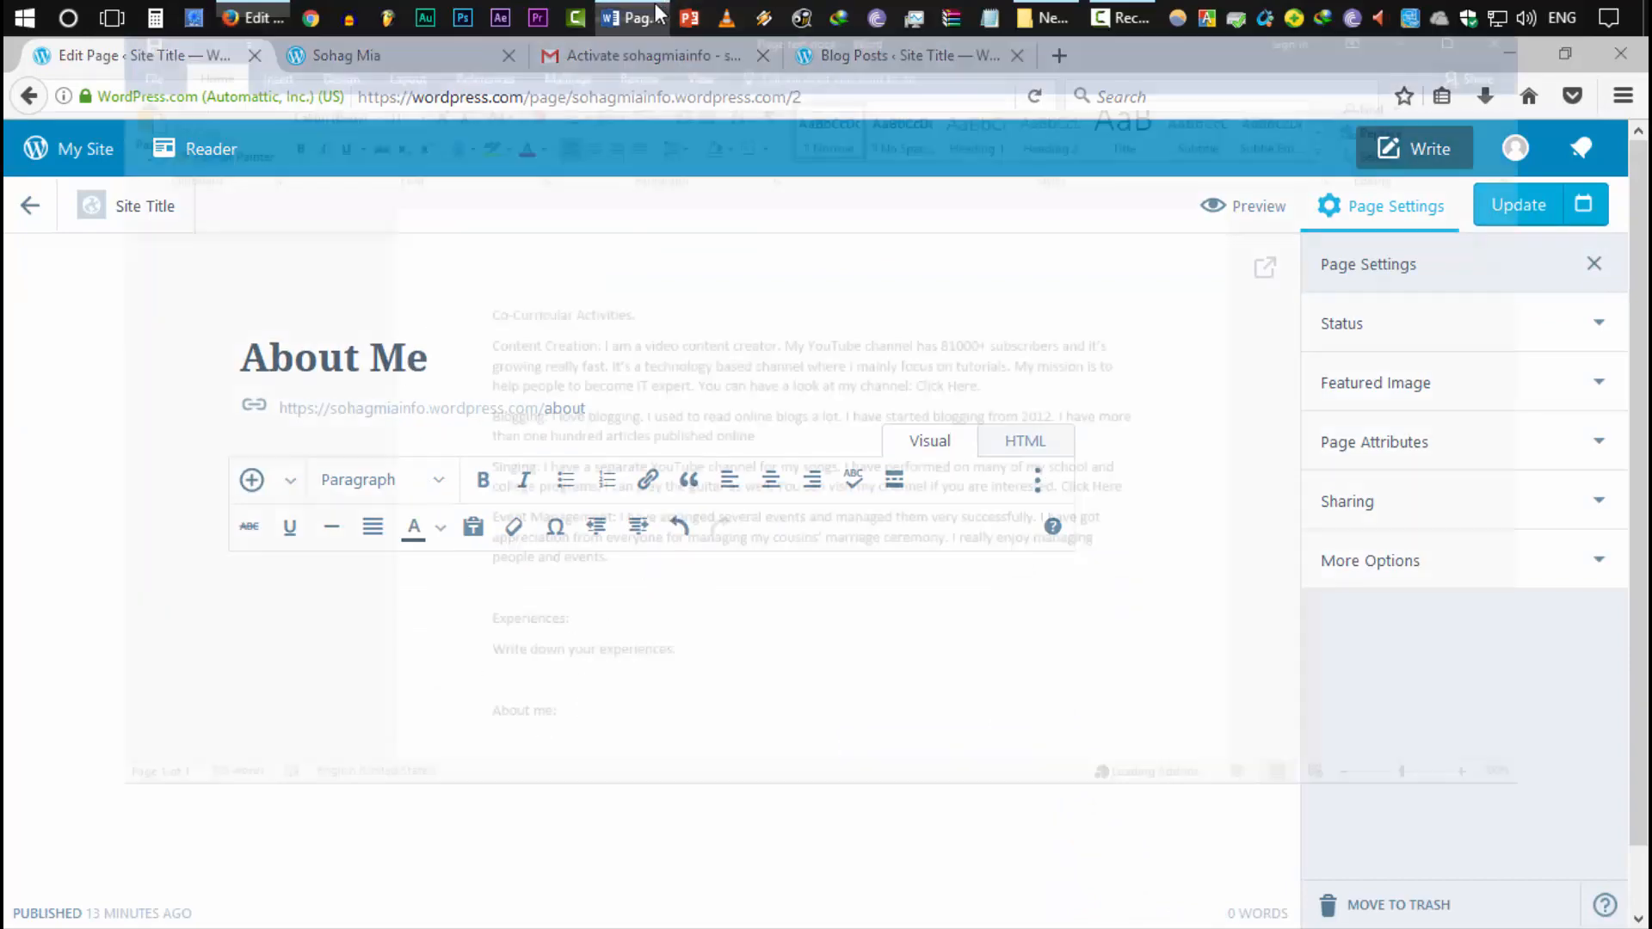
scroll(671, 631, "down", 10)
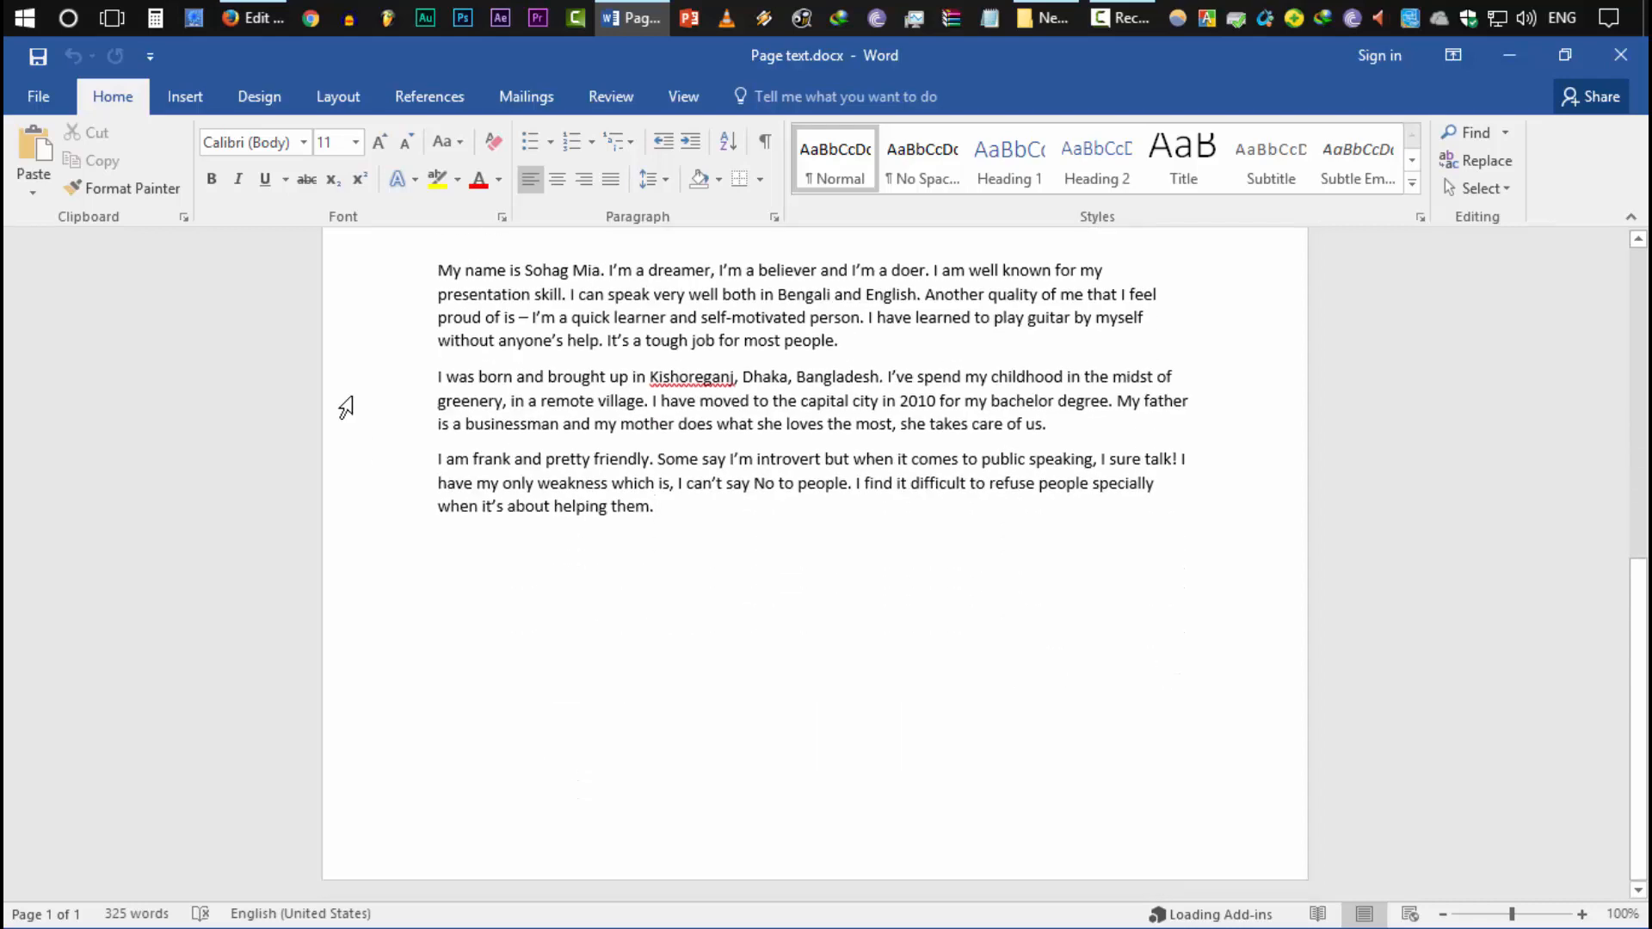
left_click_drag(373, 296, 336, 523)
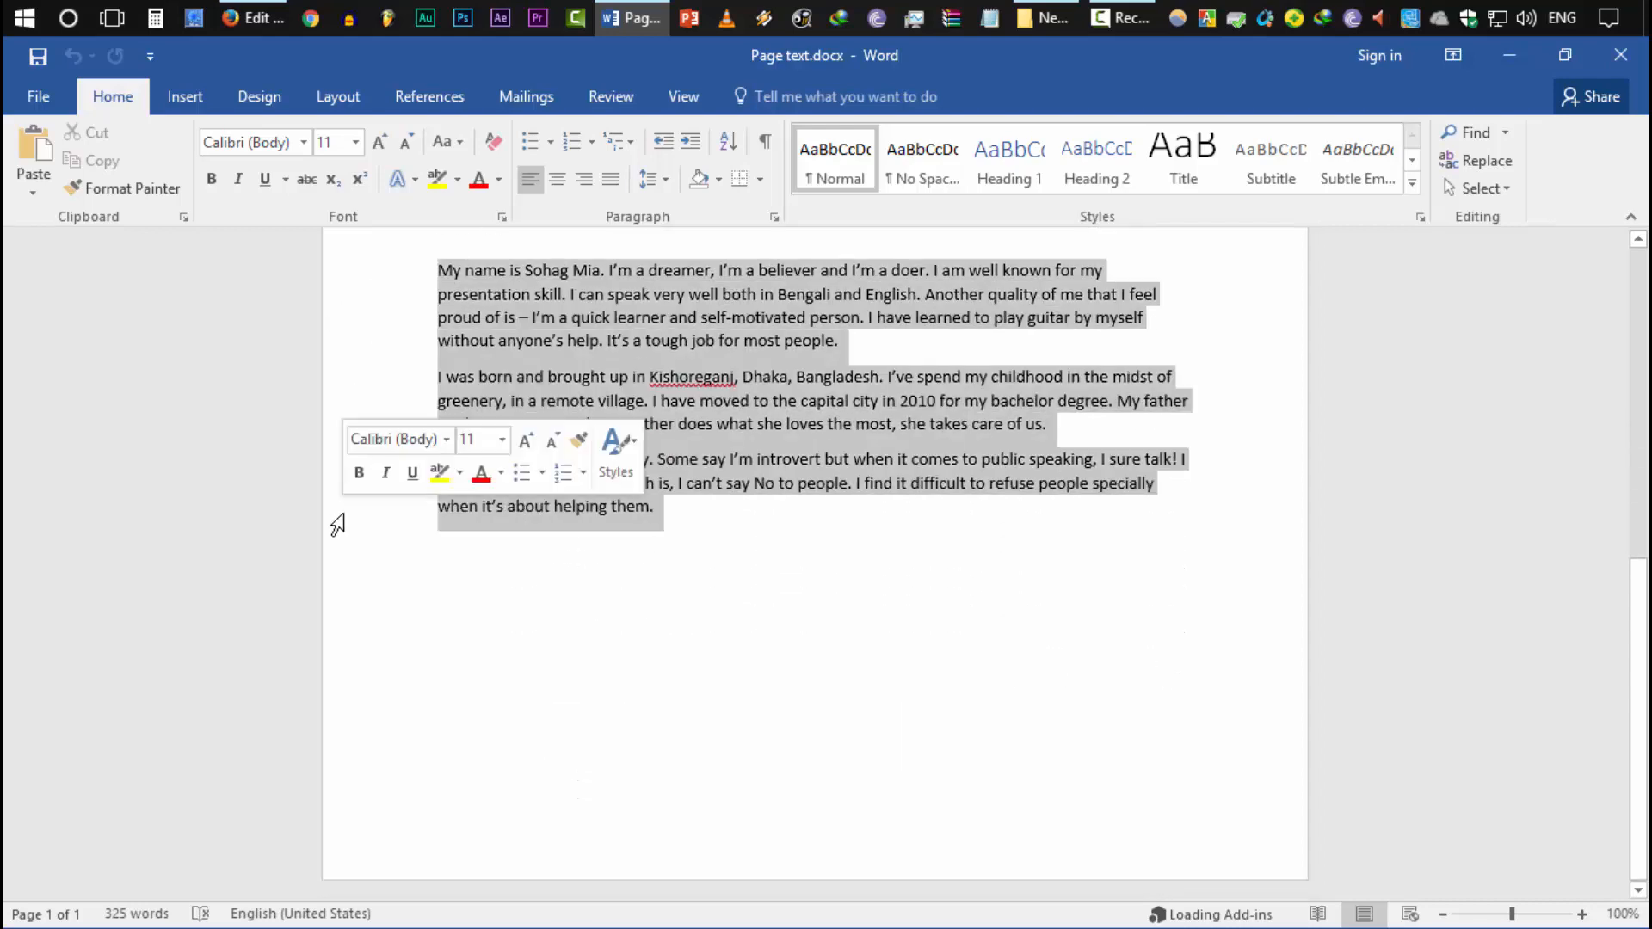
key("ctrl+c")
key("alt+Tab")
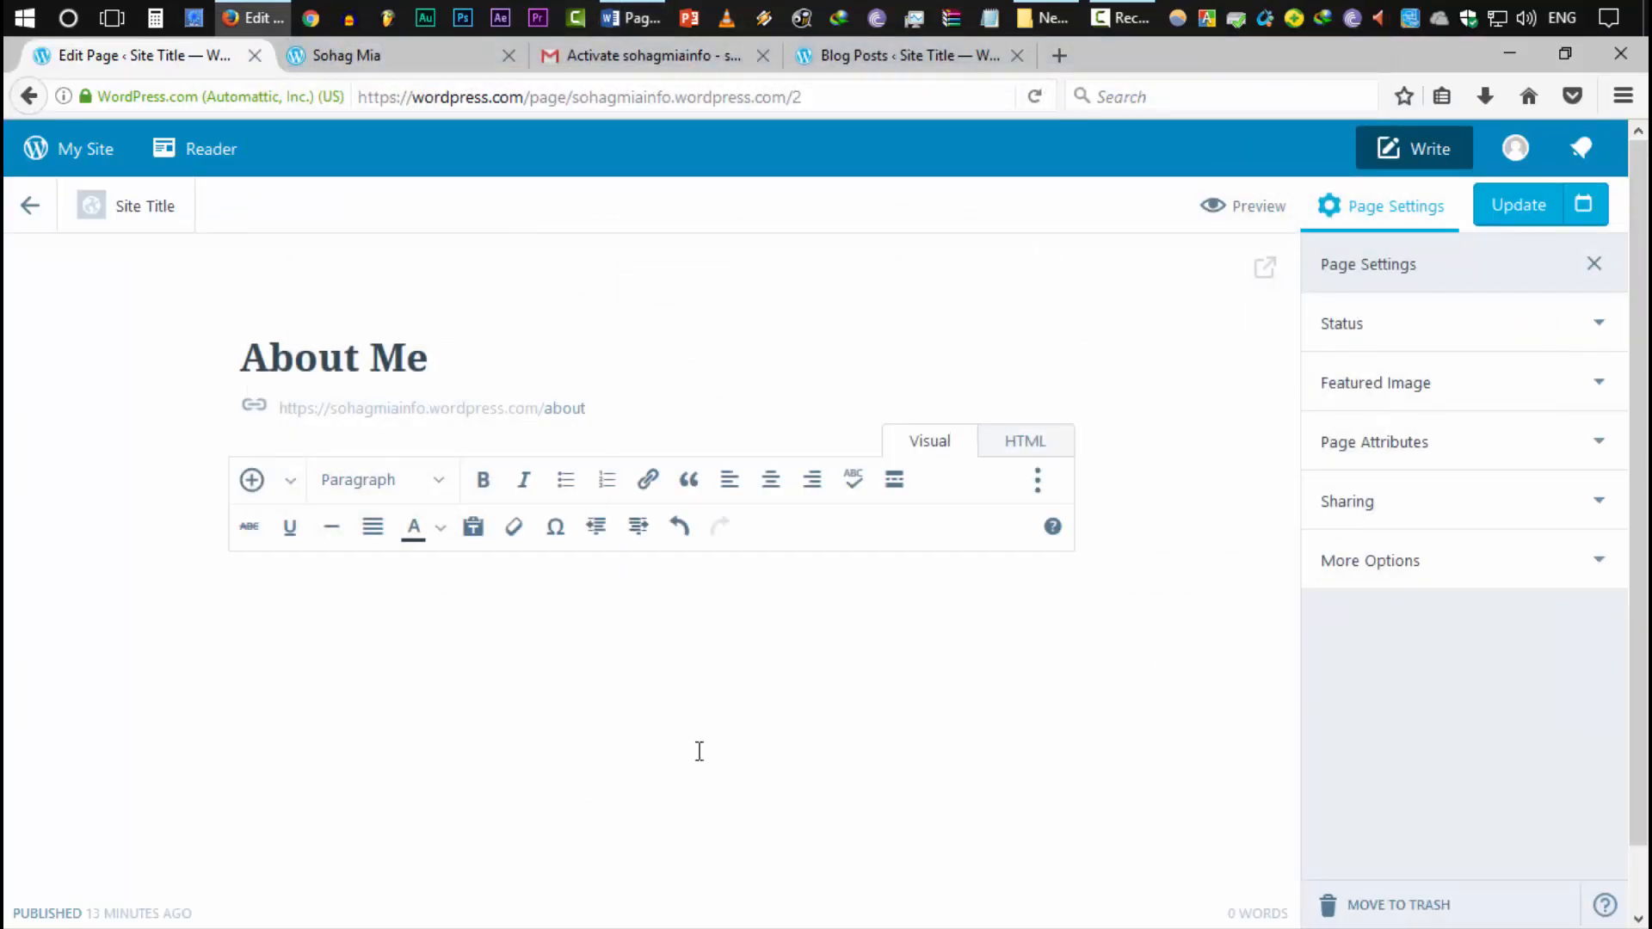
key("ctrl+v")
scroll(699, 747, "down", 3)
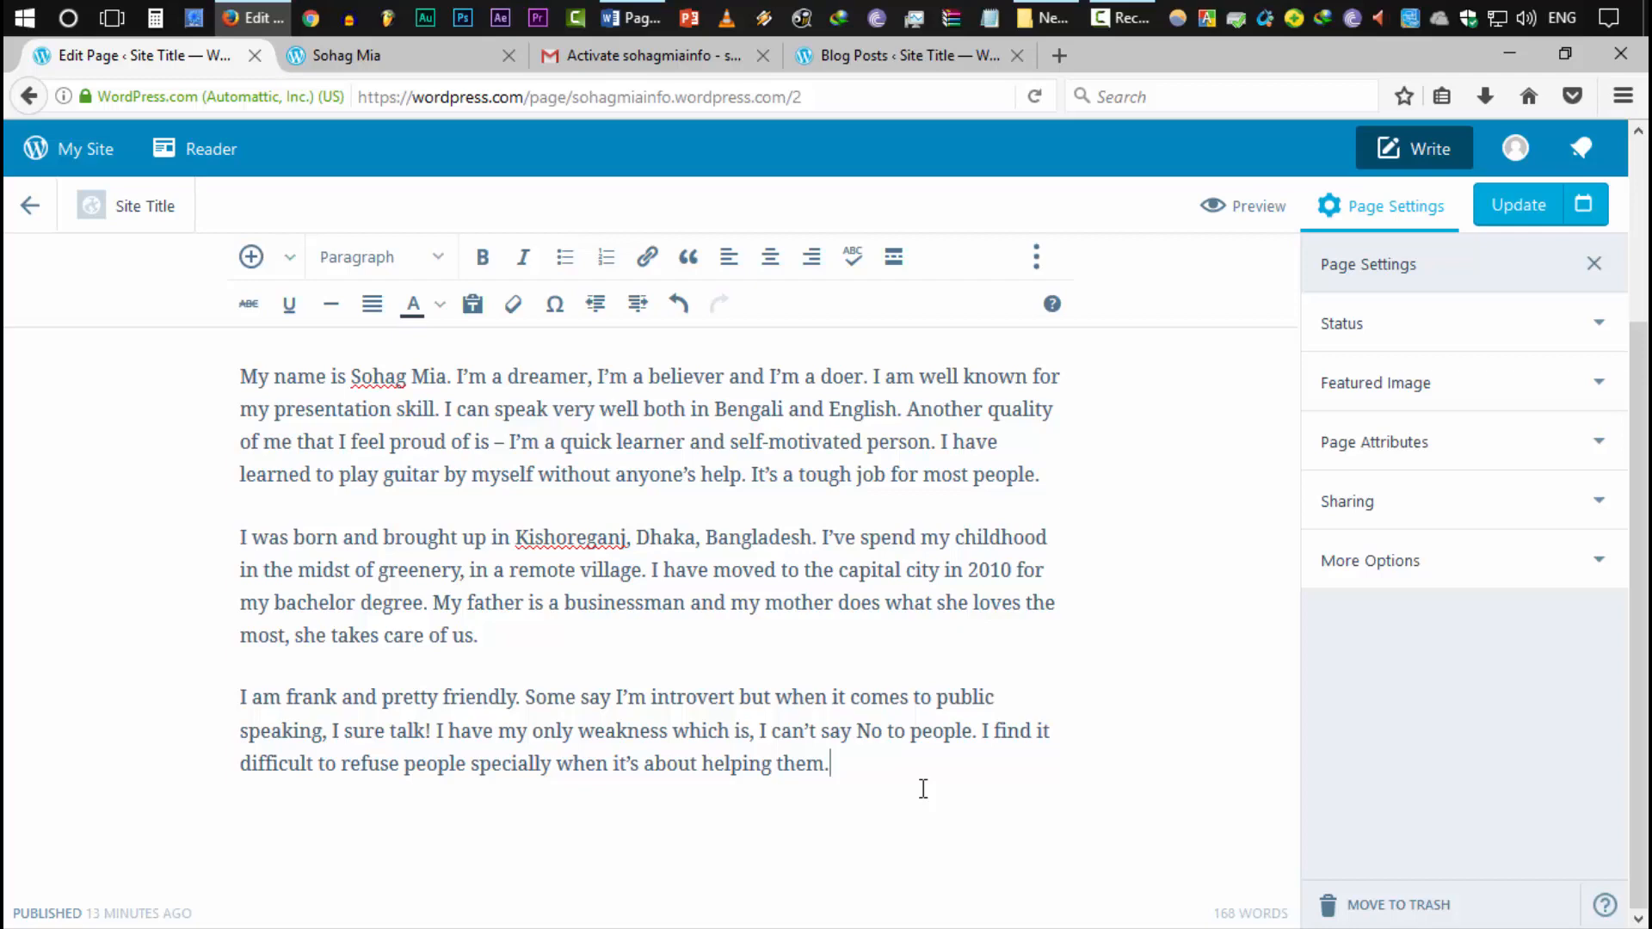
scroll(763, 734, "up", 3)
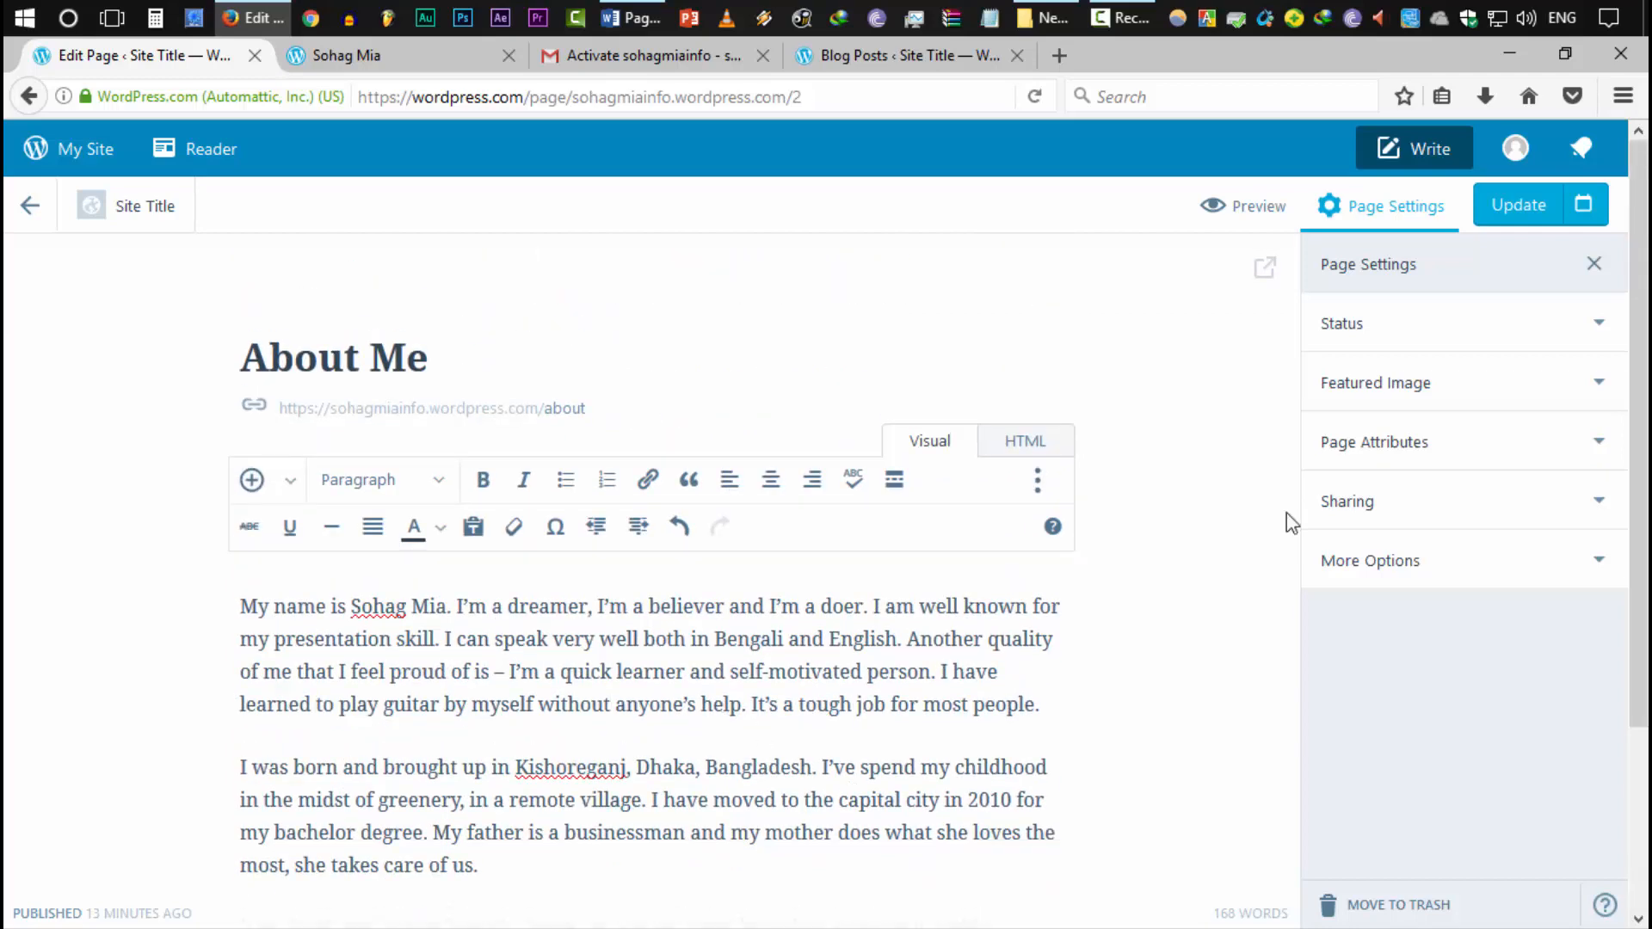
Upload employability.jpg and set it as the About Me page's featured image
left_click(1398, 443)
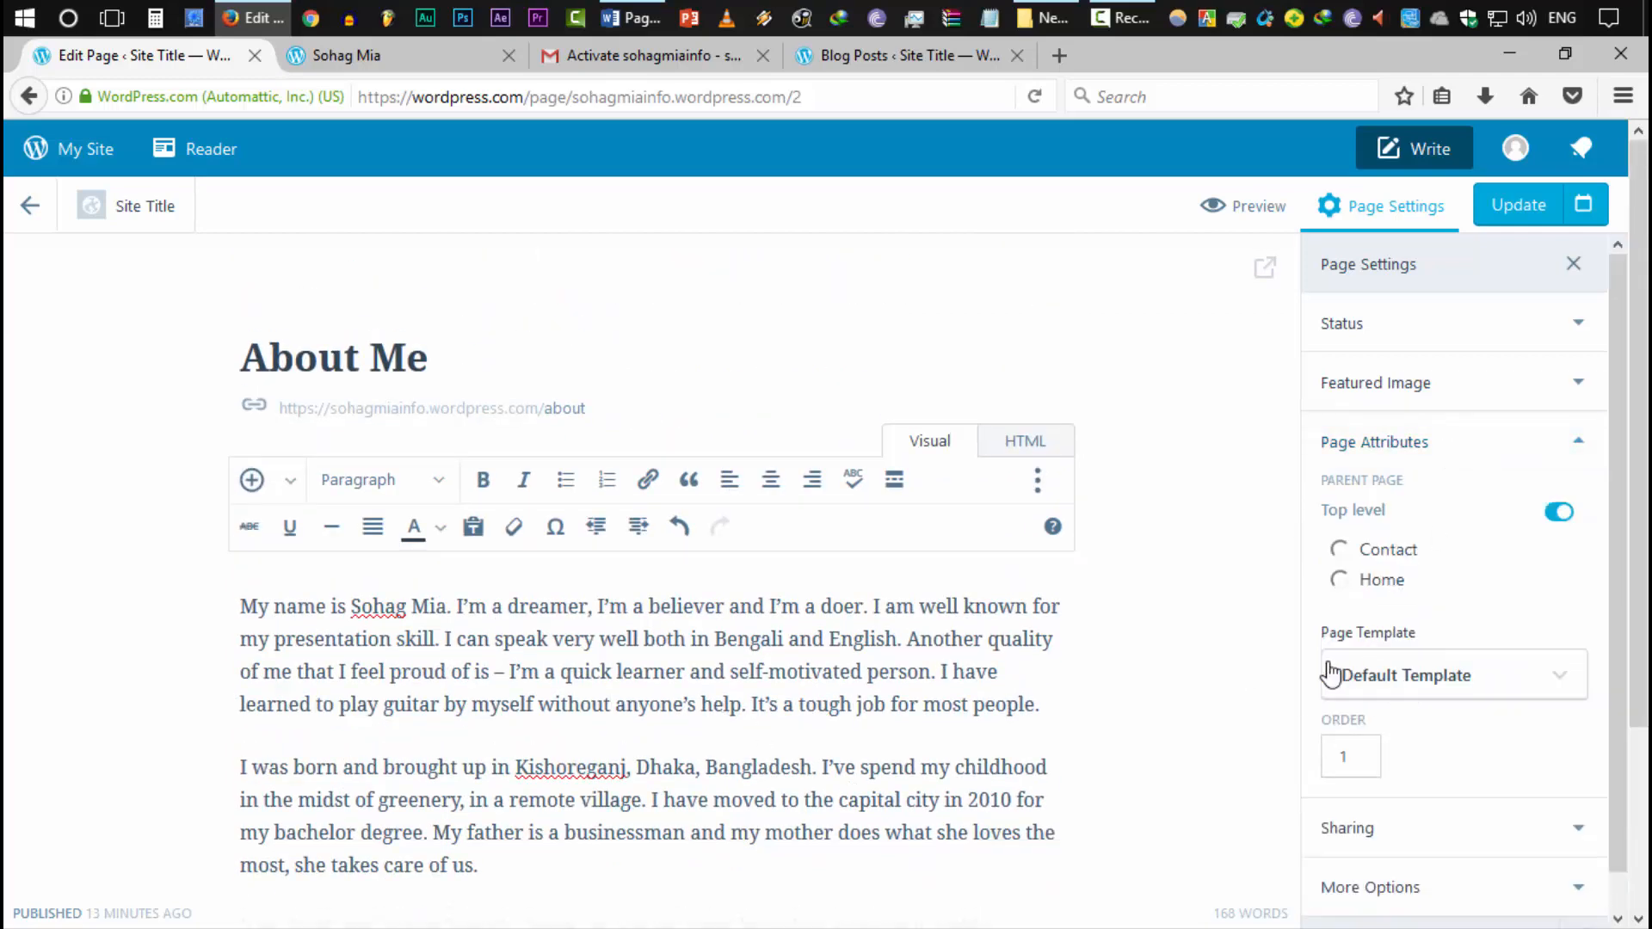
left_click(1409, 383)
left_click(1473, 509)
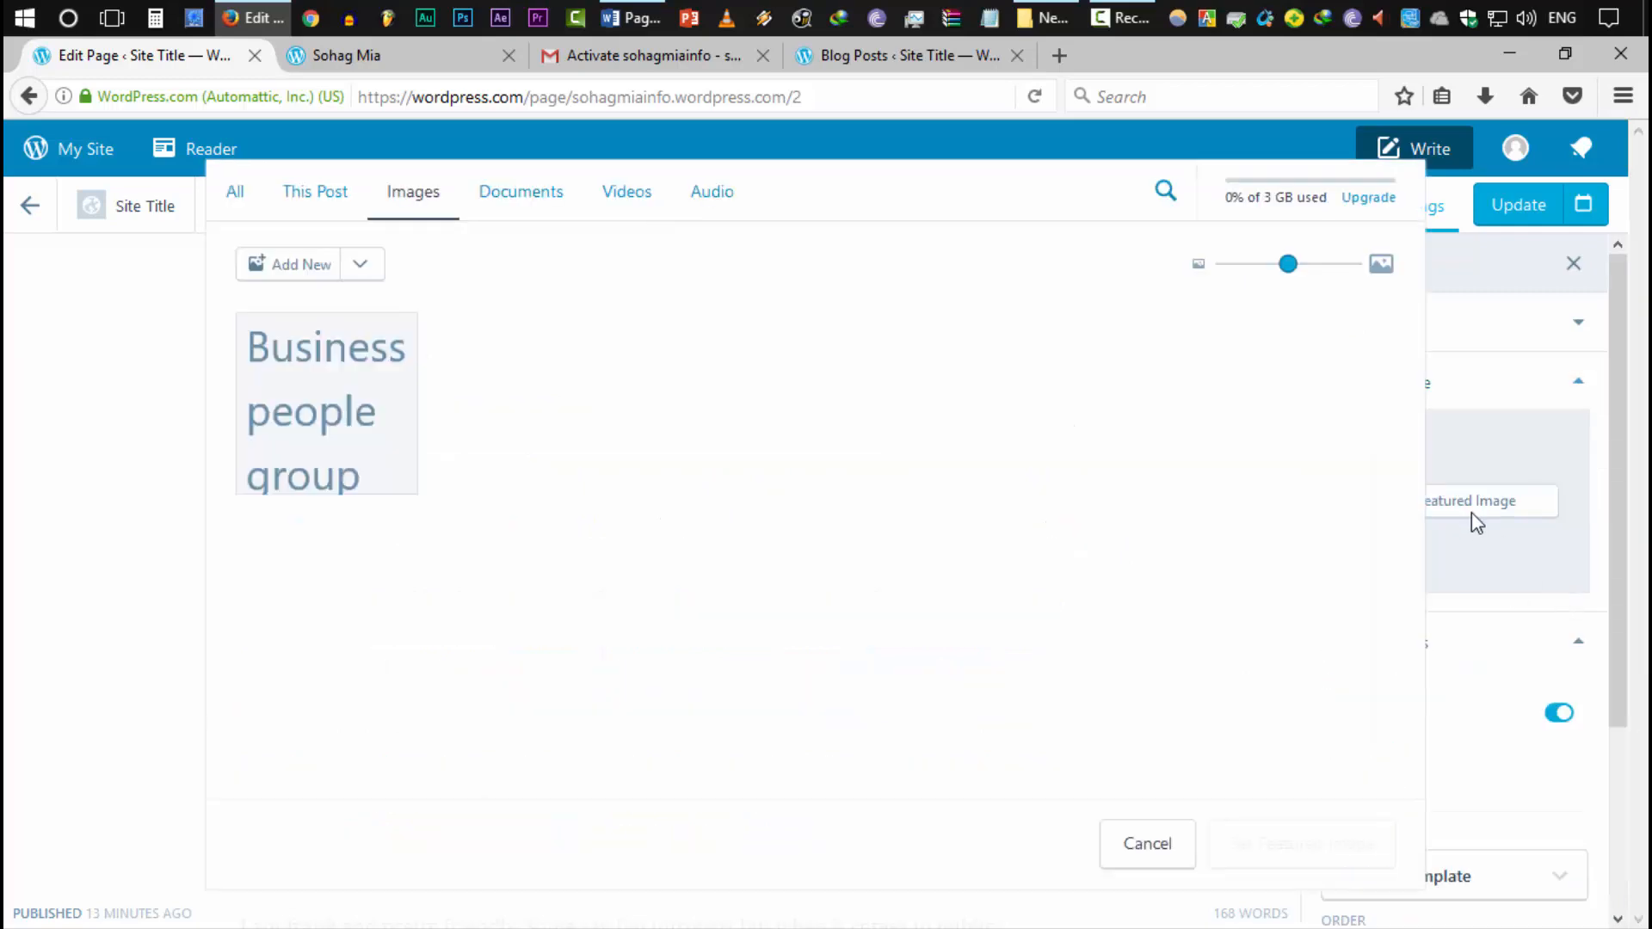
left_click(303, 266)
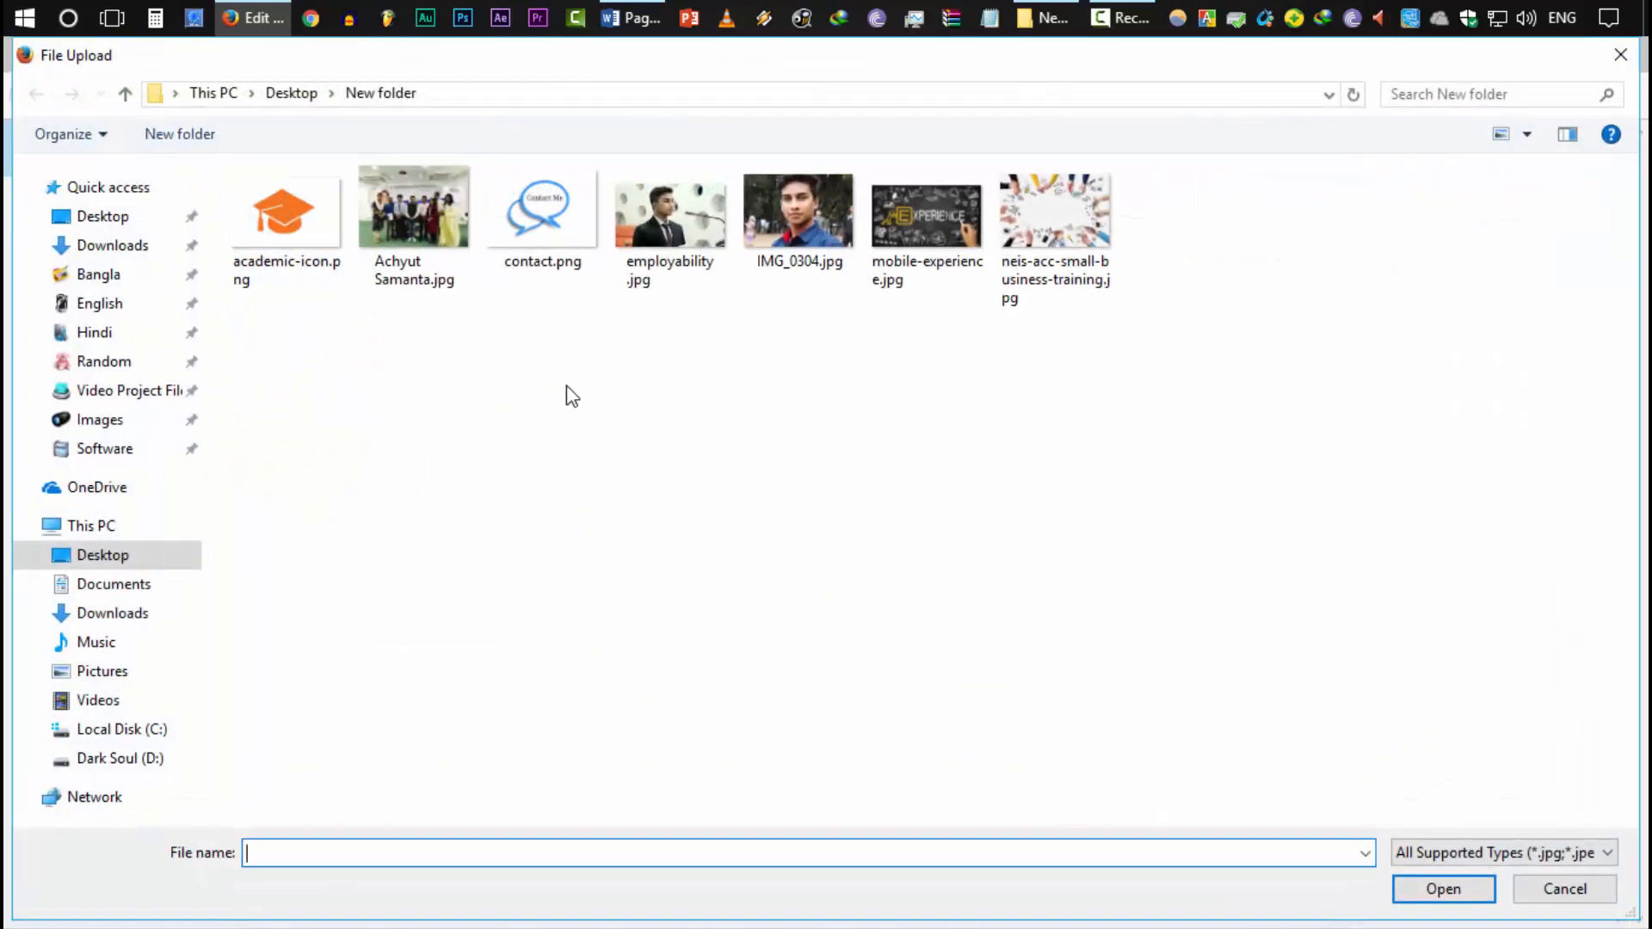
double_click(670, 215)
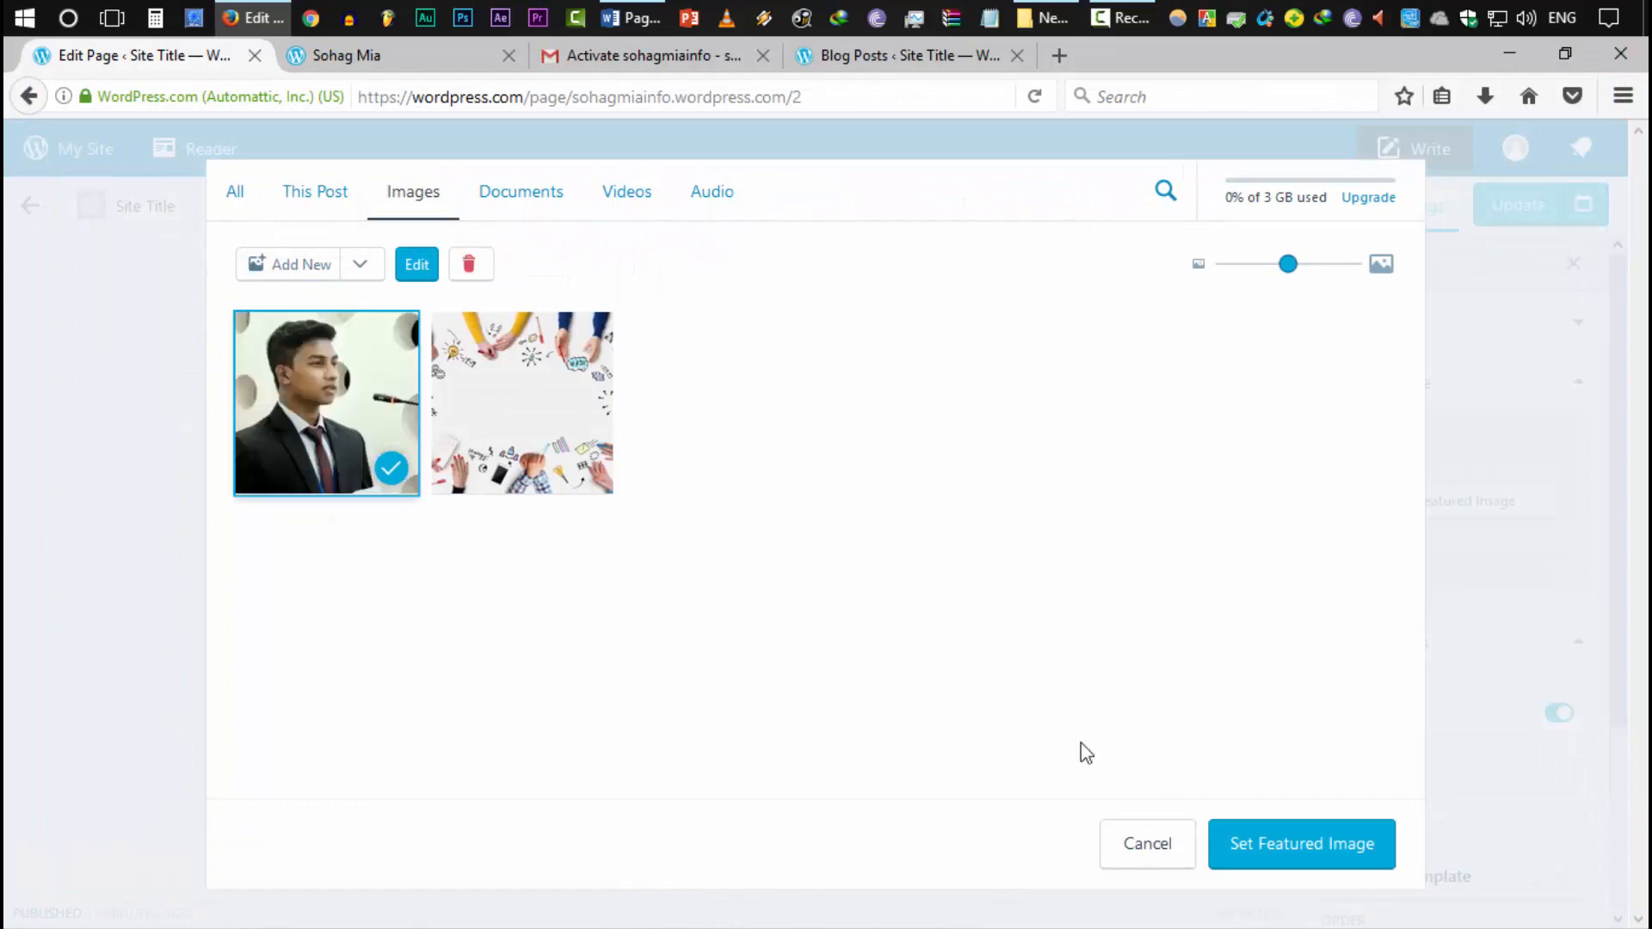
left_click(1286, 847)
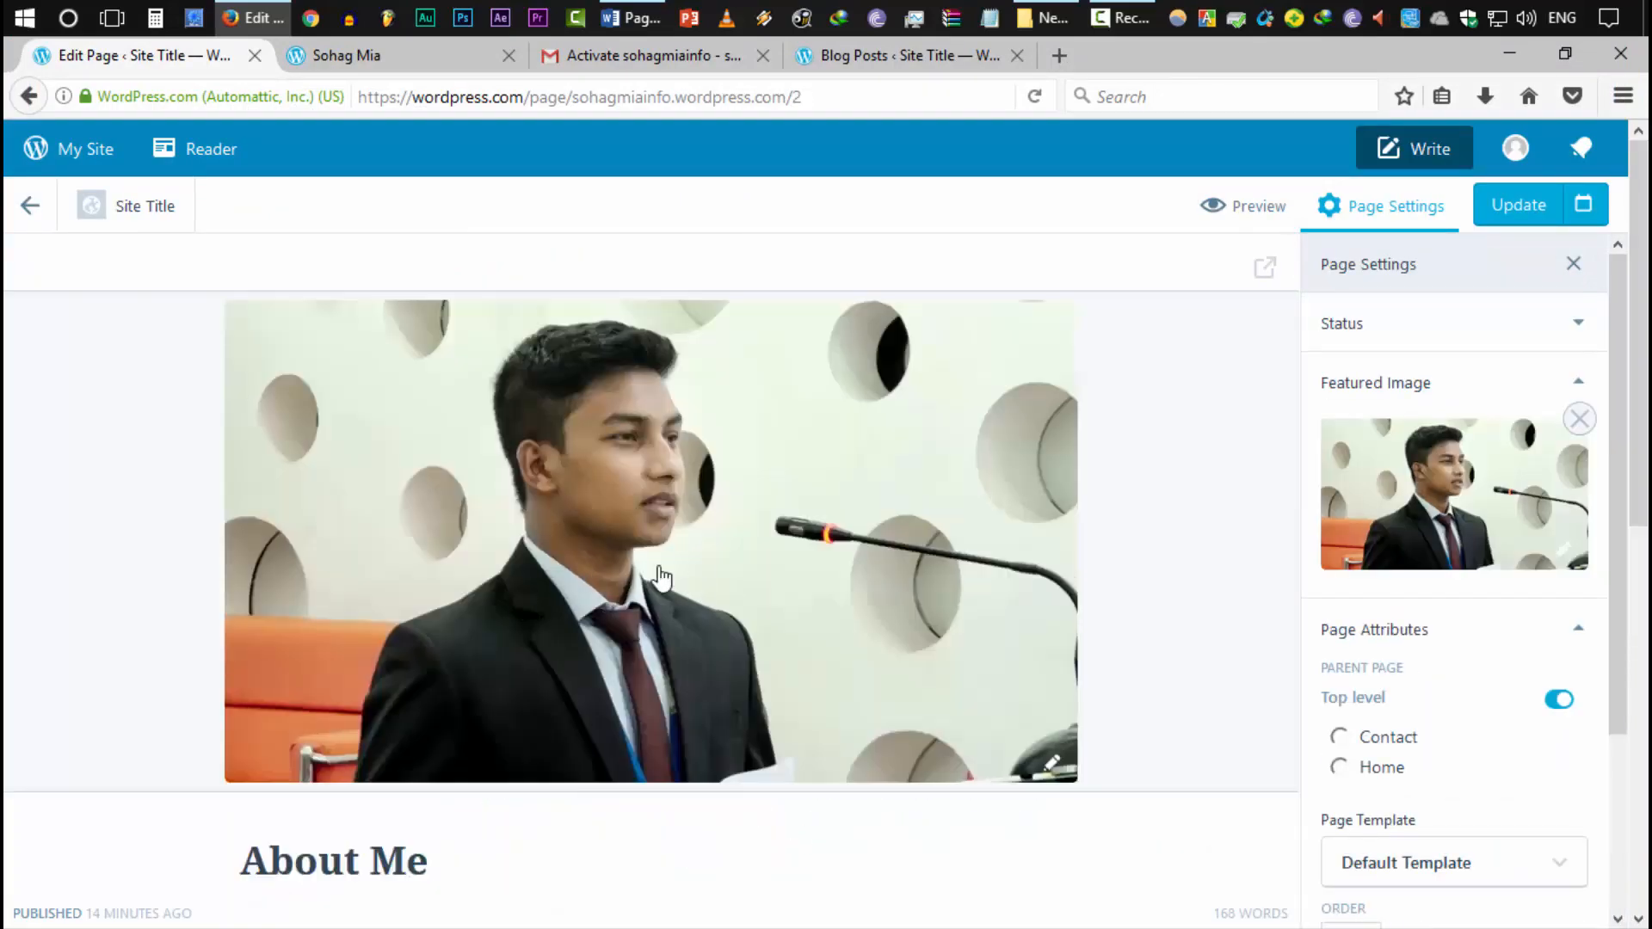
Turn on Allow comments under the page's Sharing and More Options settings
scroll(869, 672, "down", 6)
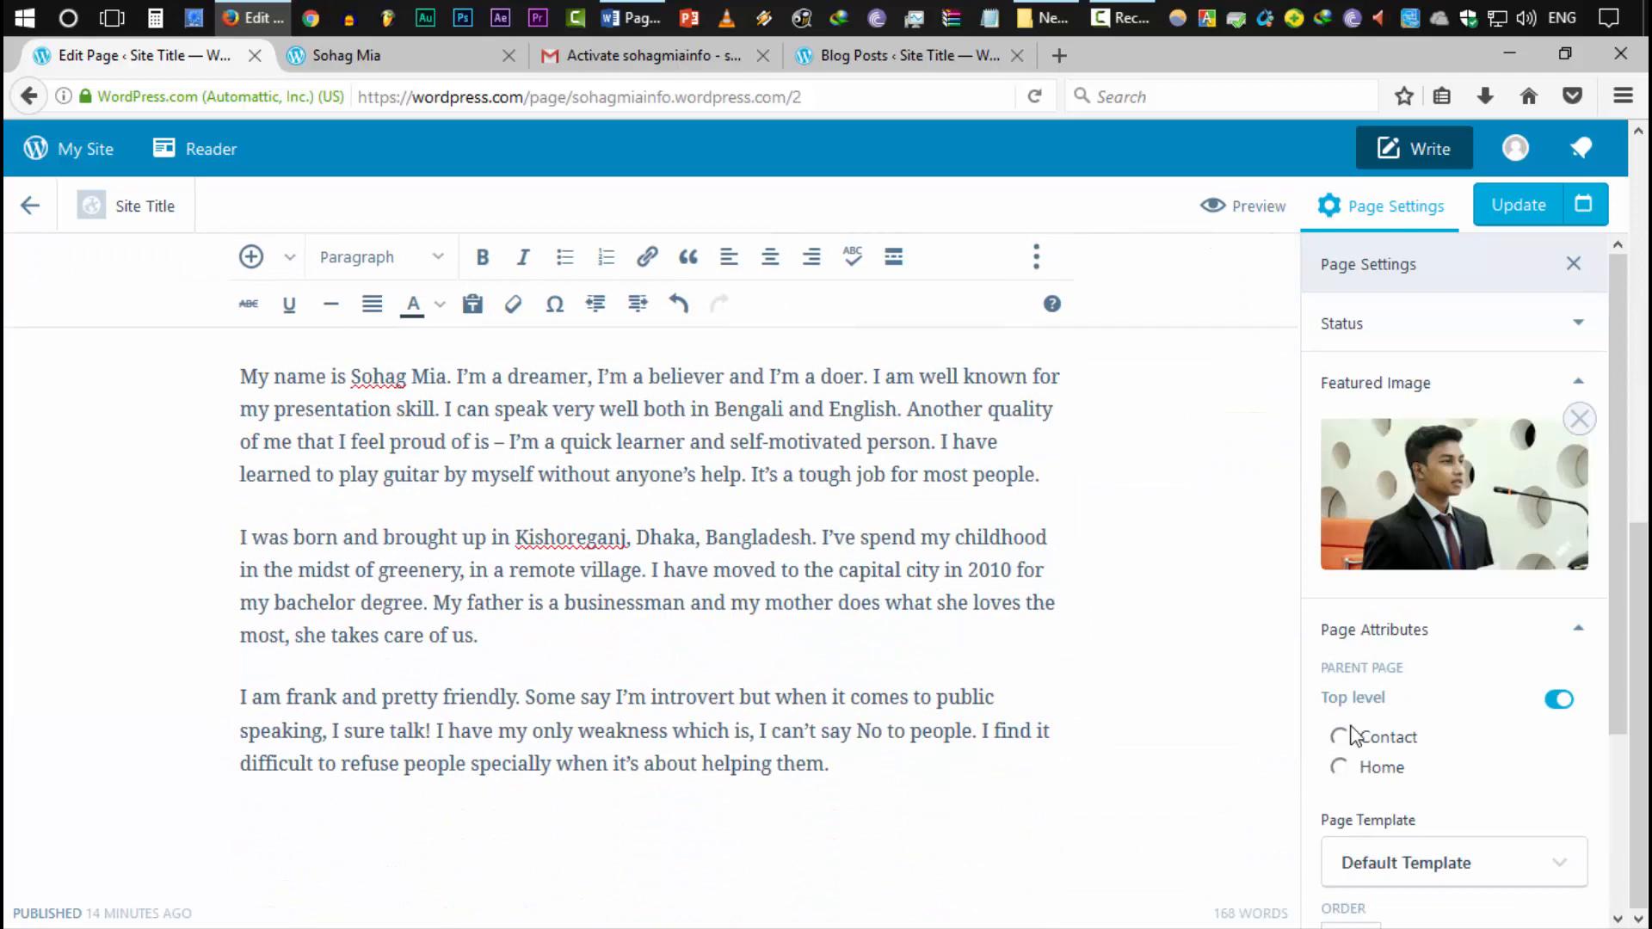
scroll(1411, 744, "down", 3)
left_click(1402, 800)
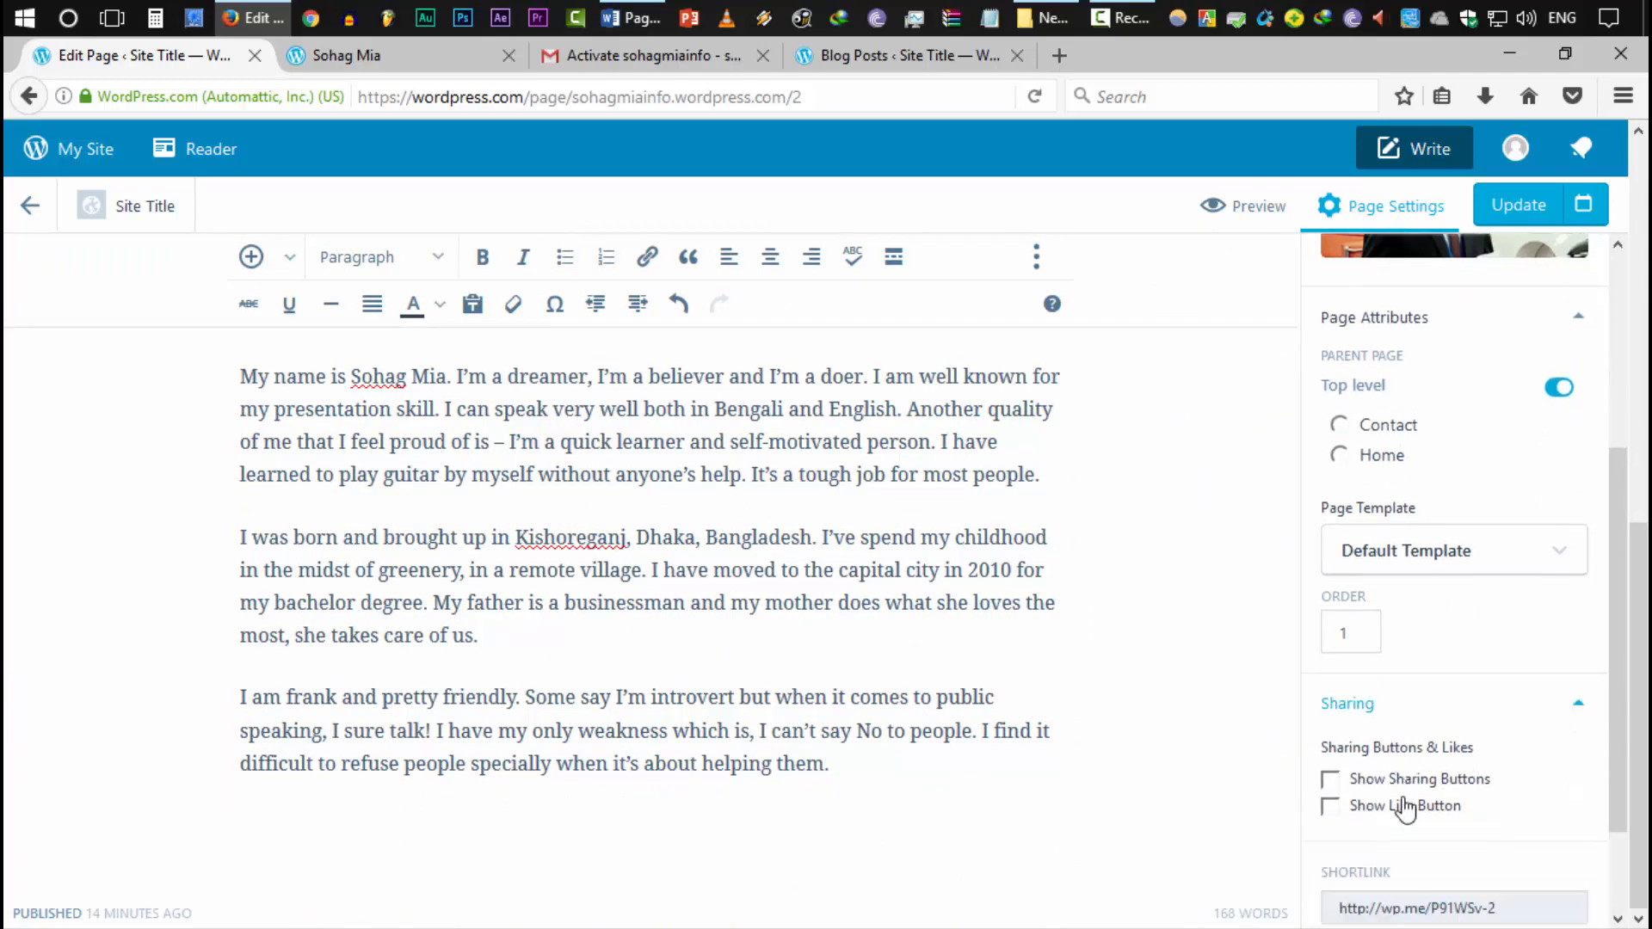
scroll(1405, 809, "down", 2)
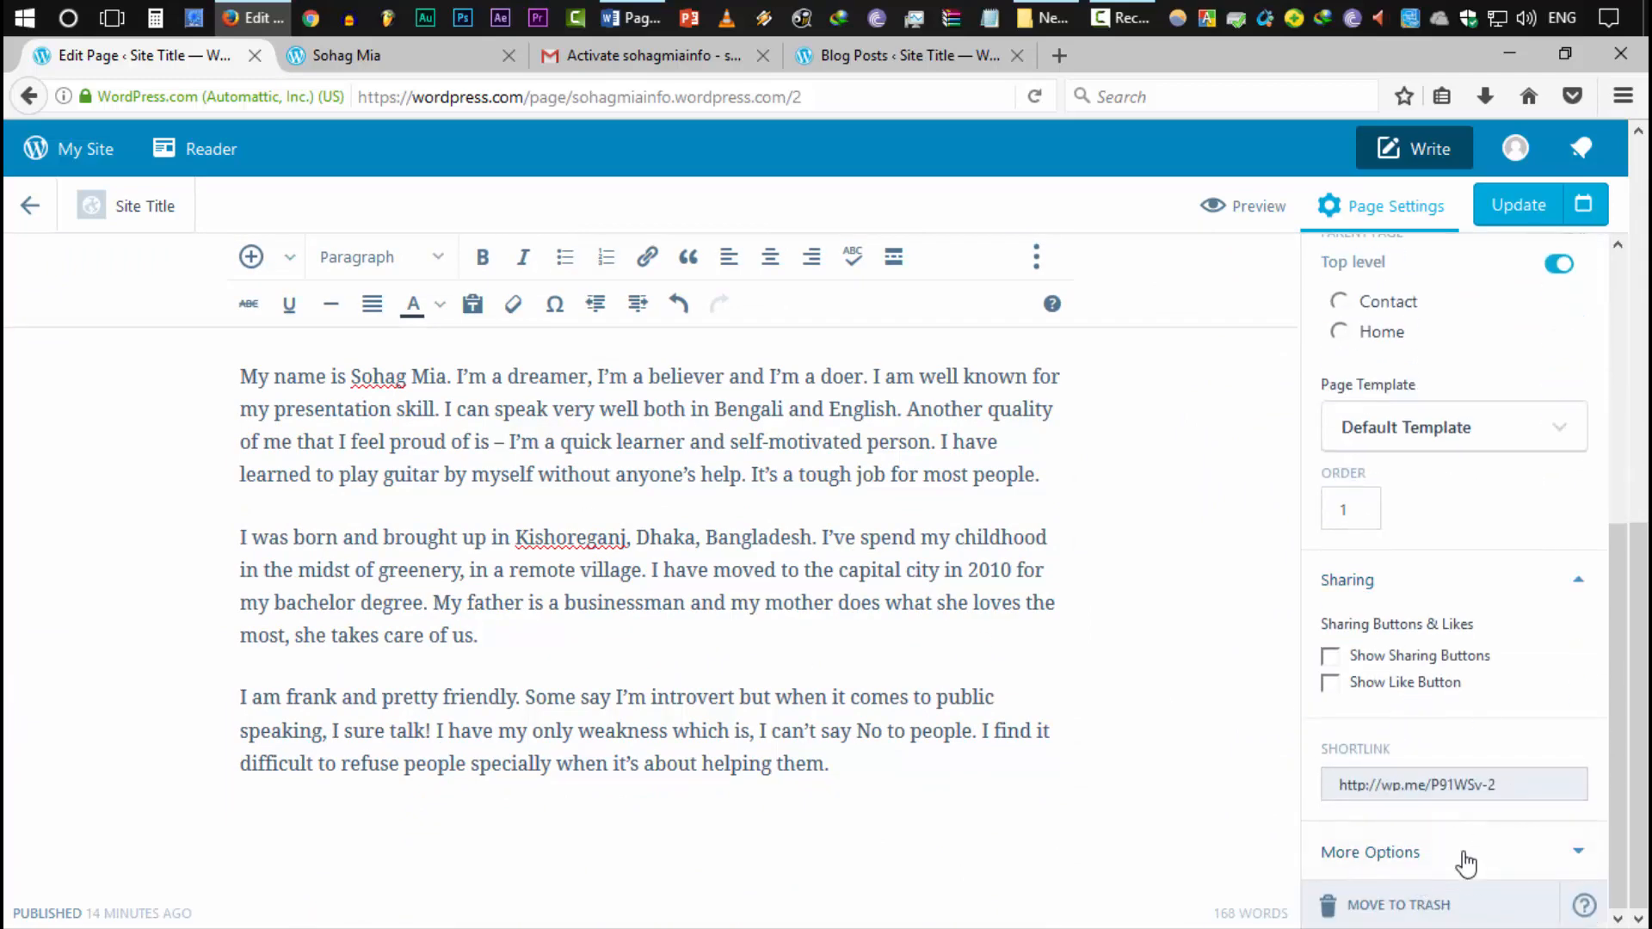
left_click(1465, 860)
scroll(1461, 847, "down", 5)
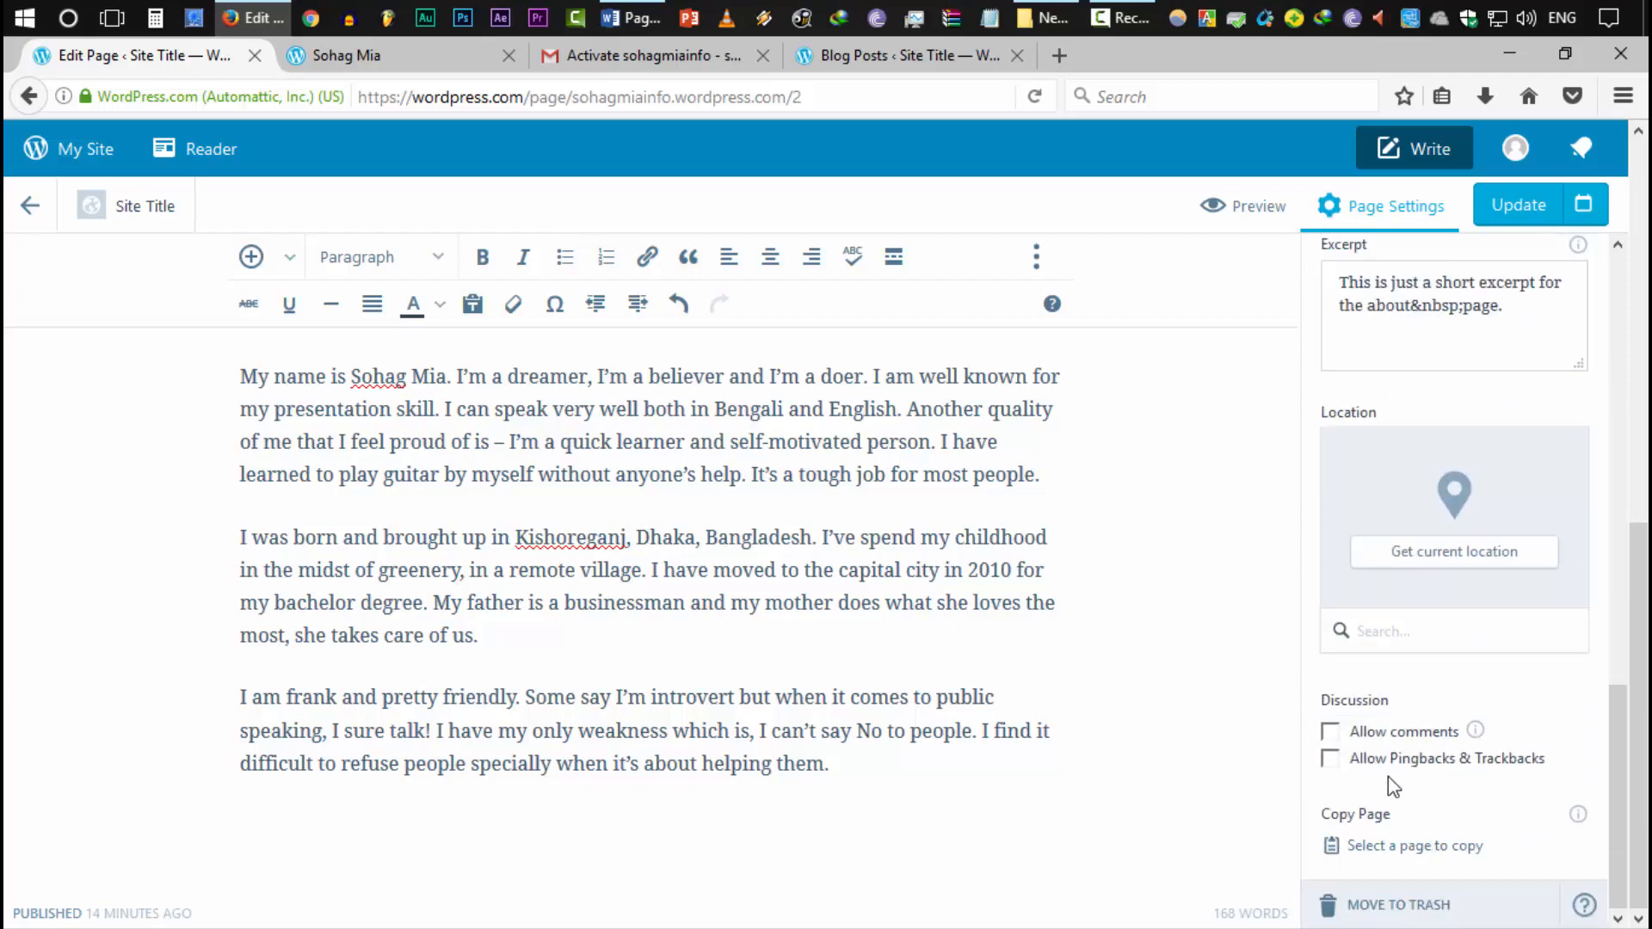
left_click(1331, 733)
scroll(1544, 841, "up", 10)
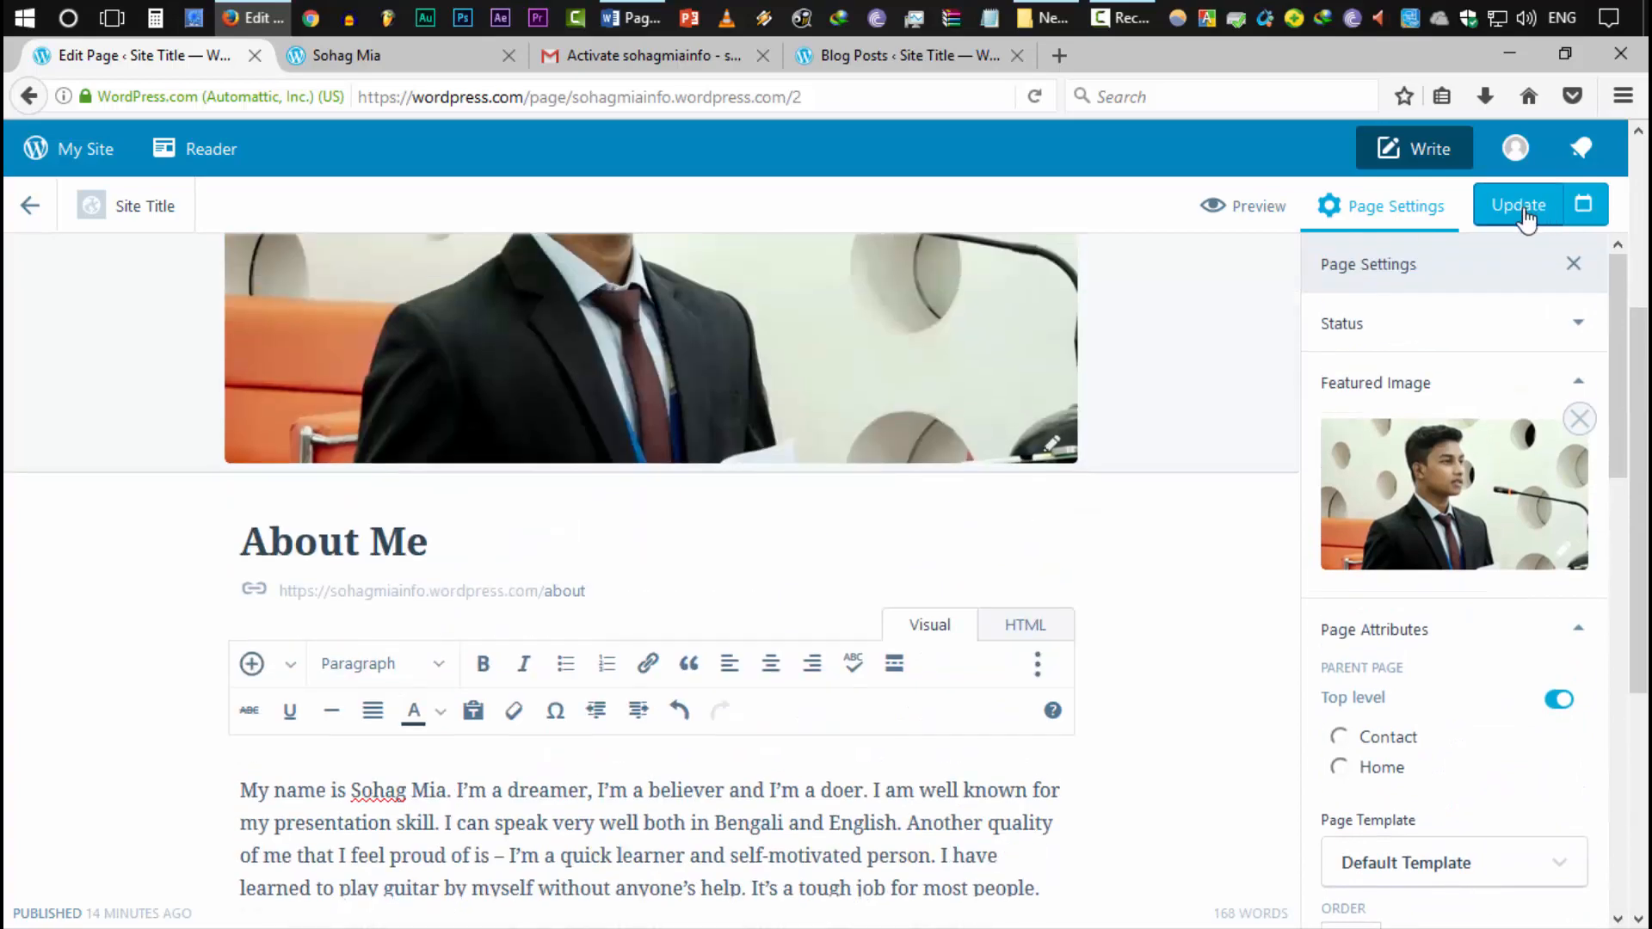
Update the About Me page and dismiss the page-updated notice
left_click(1521, 206)
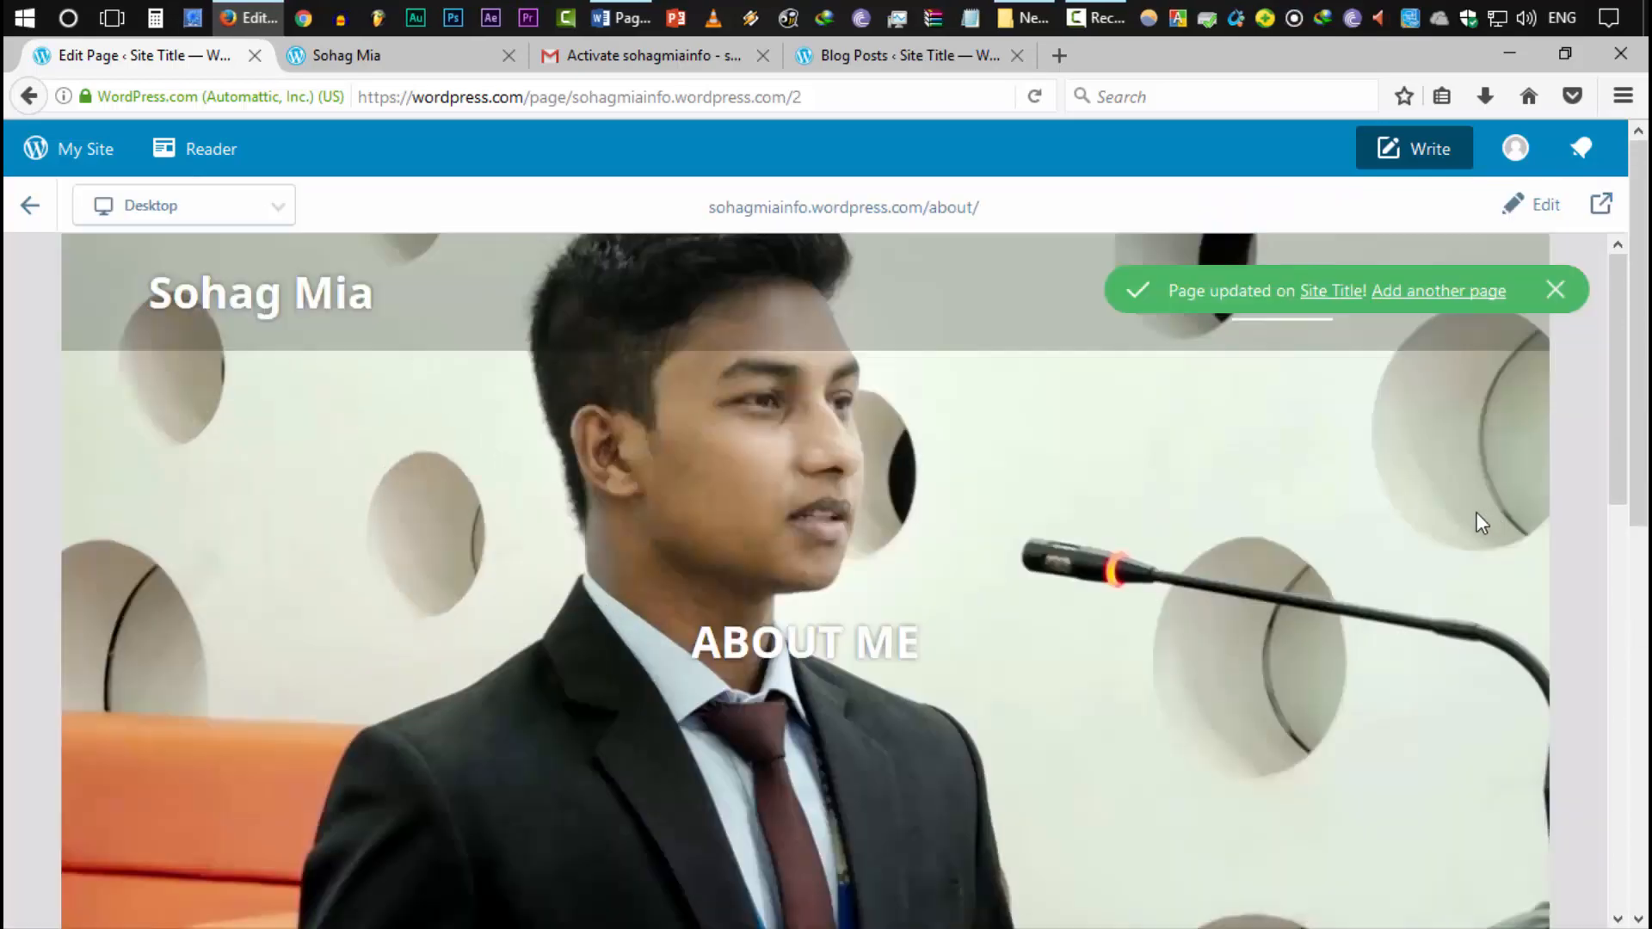
scroll(1035, 498, "down", 10)
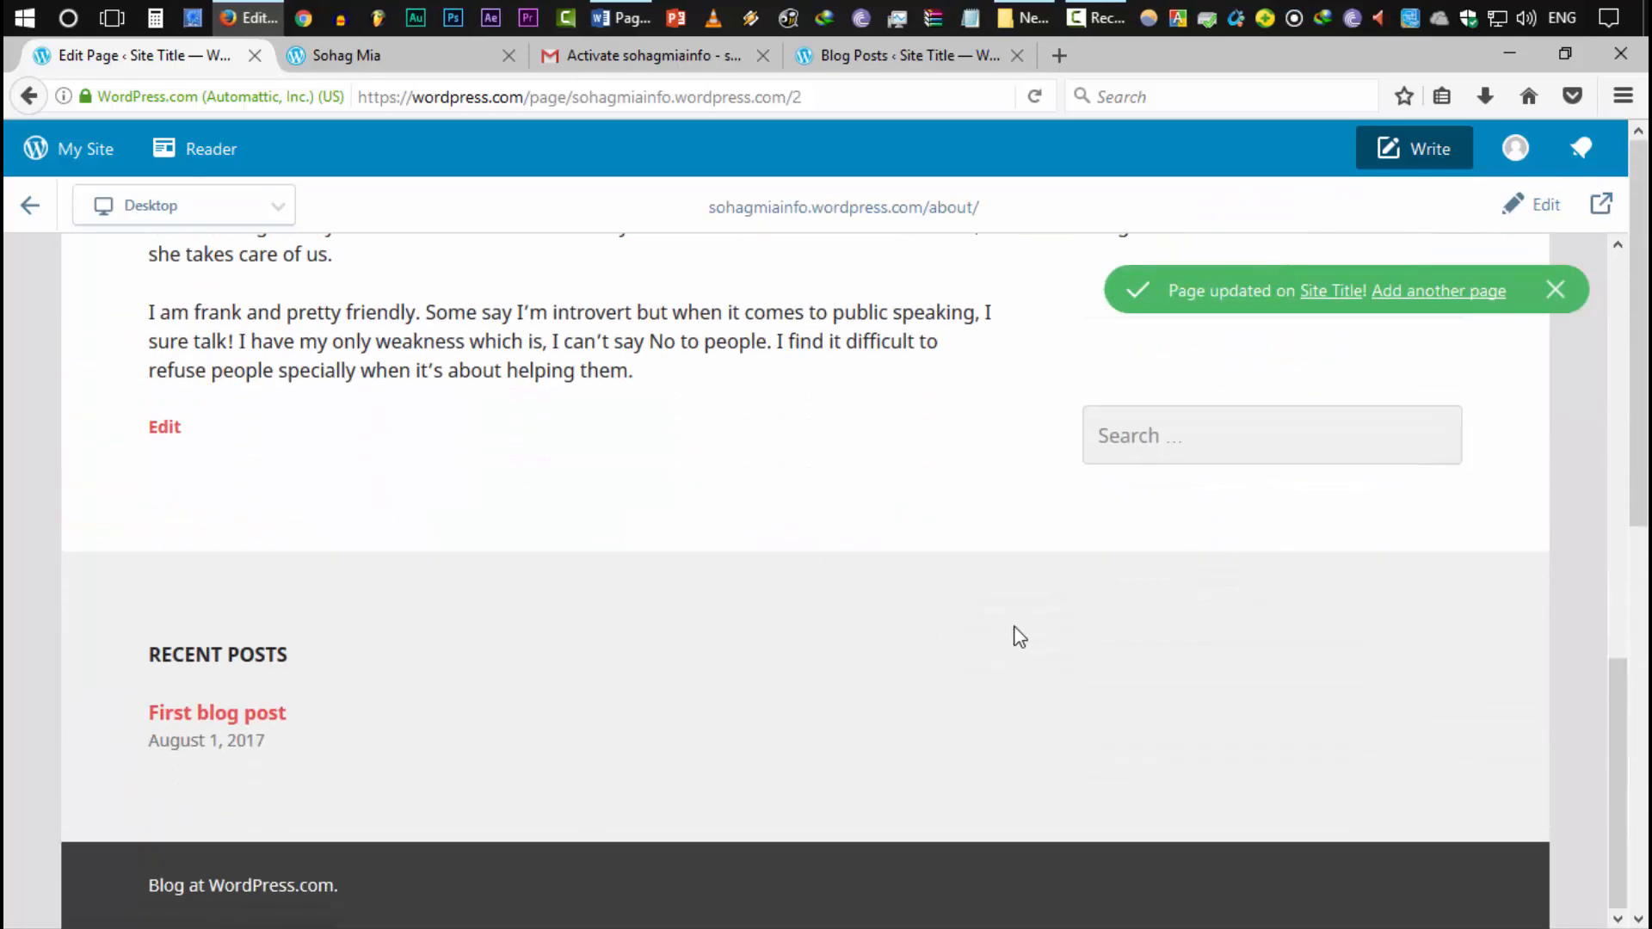
scroll(1015, 635, "up", 5)
scroll(1217, 357, "up", 5)
left_click(1559, 289)
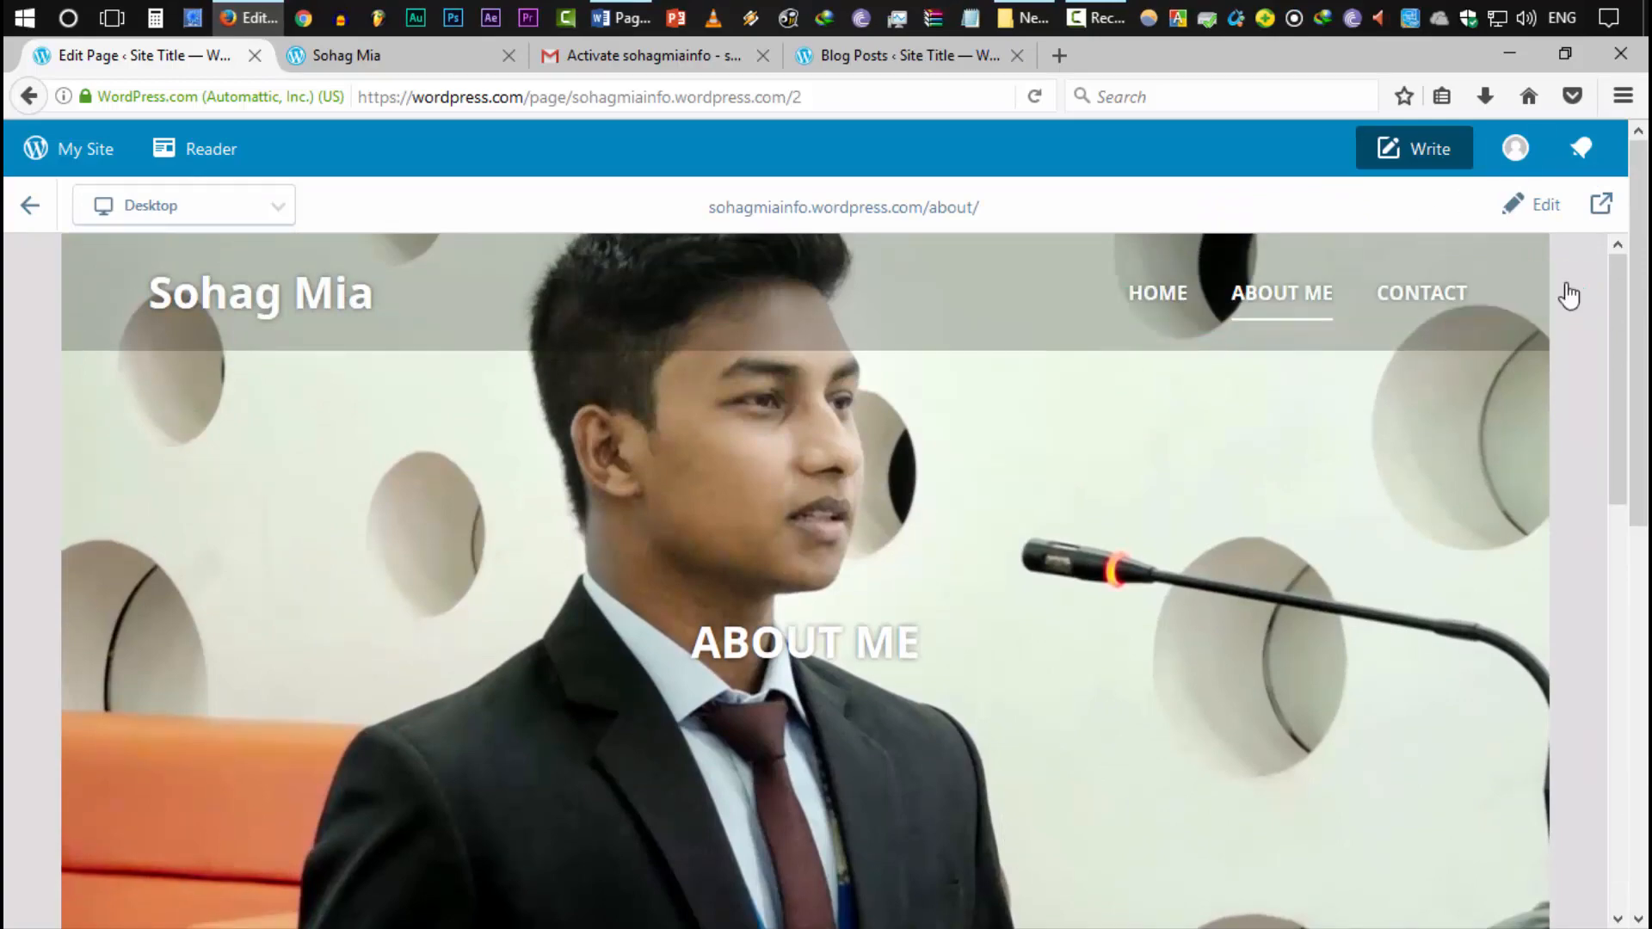
Look over the updated About Me text, then go back to the Pages list
scroll(714, 550, "down", 10)
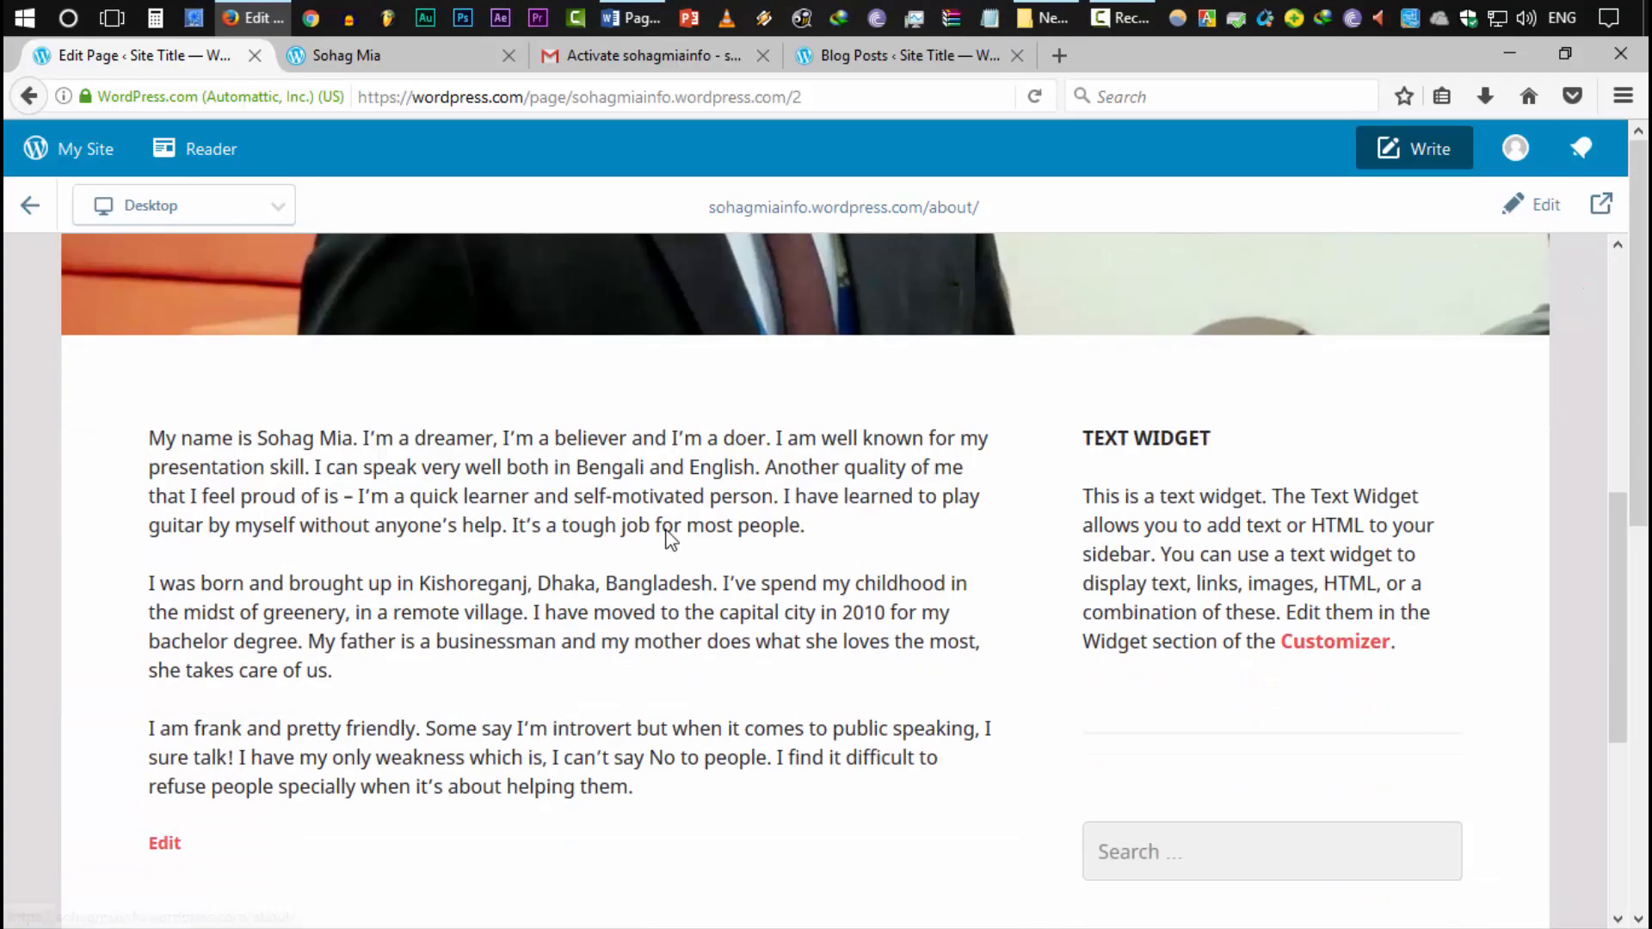
scroll(708, 620, "up", 5)
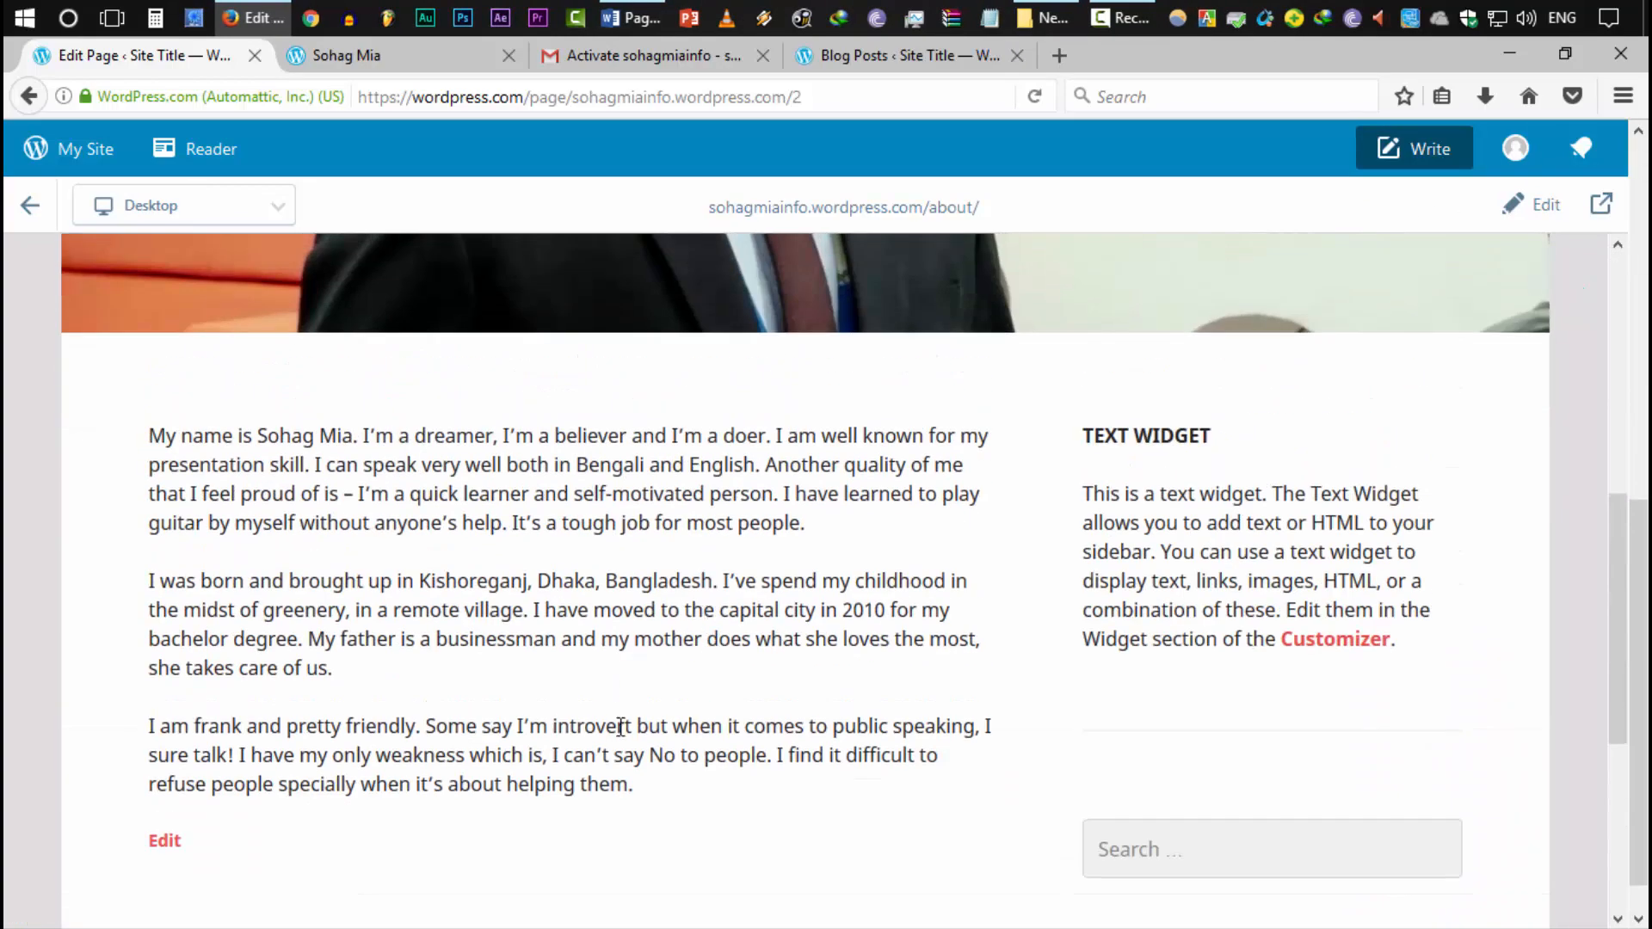
left_click_drag(611, 756, 536, 525)
left_click(537, 525)
scroll(736, 516, "up", 5)
scroll(910, 582, "down", 4)
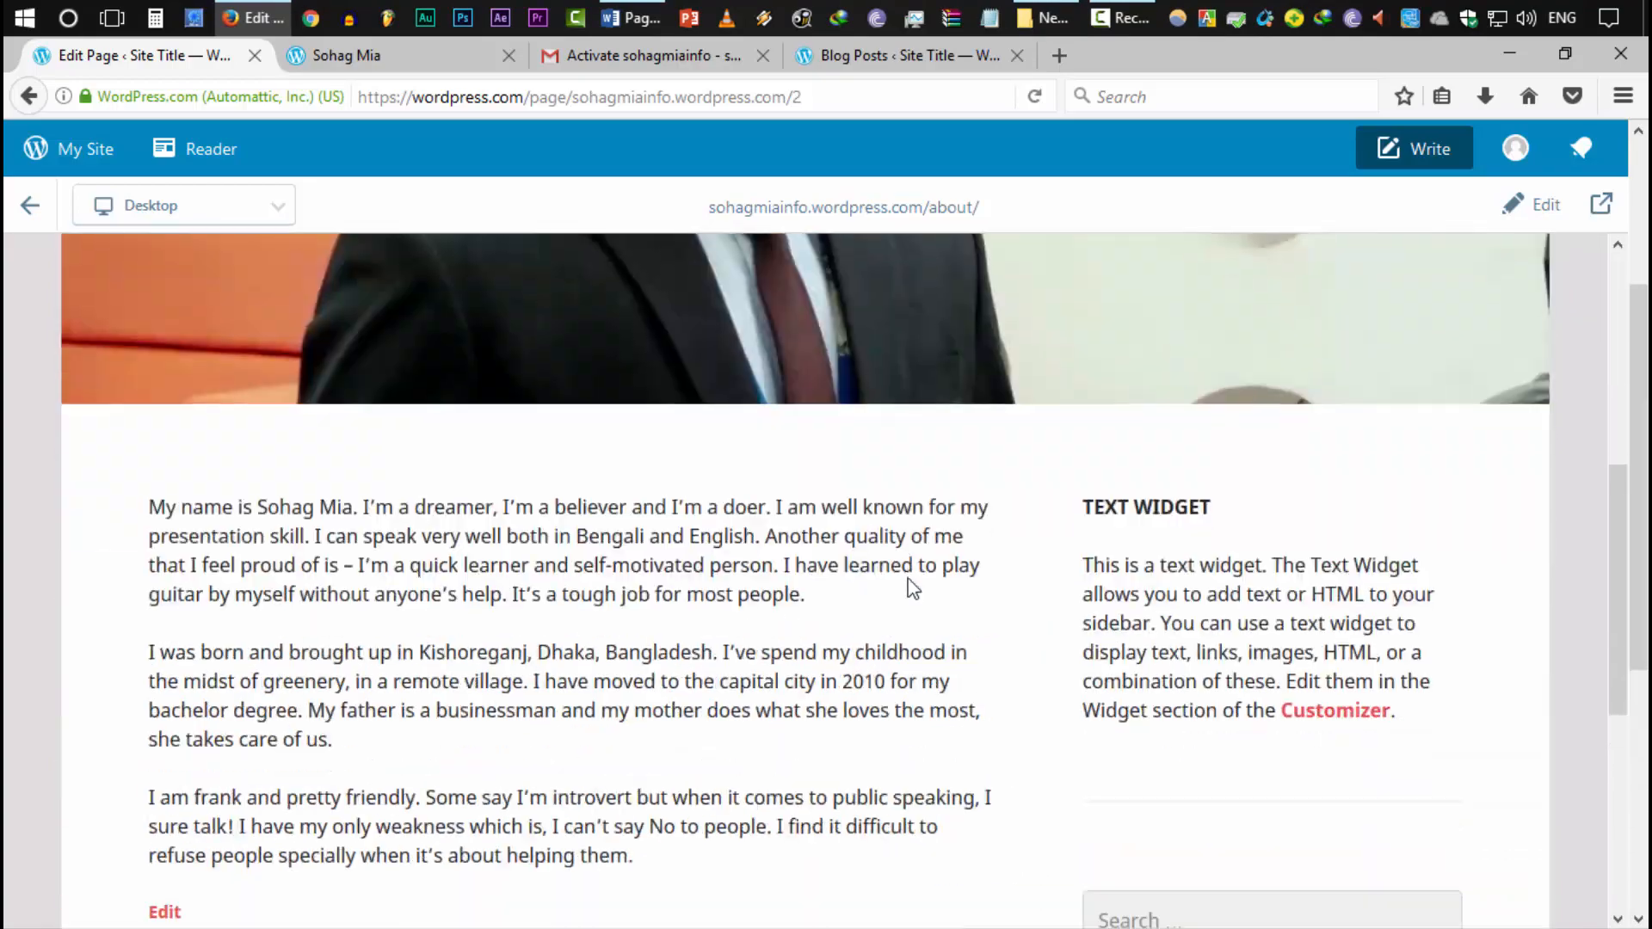
scroll(523, 480, "down", 5)
scroll(259, 370, "up", 10)
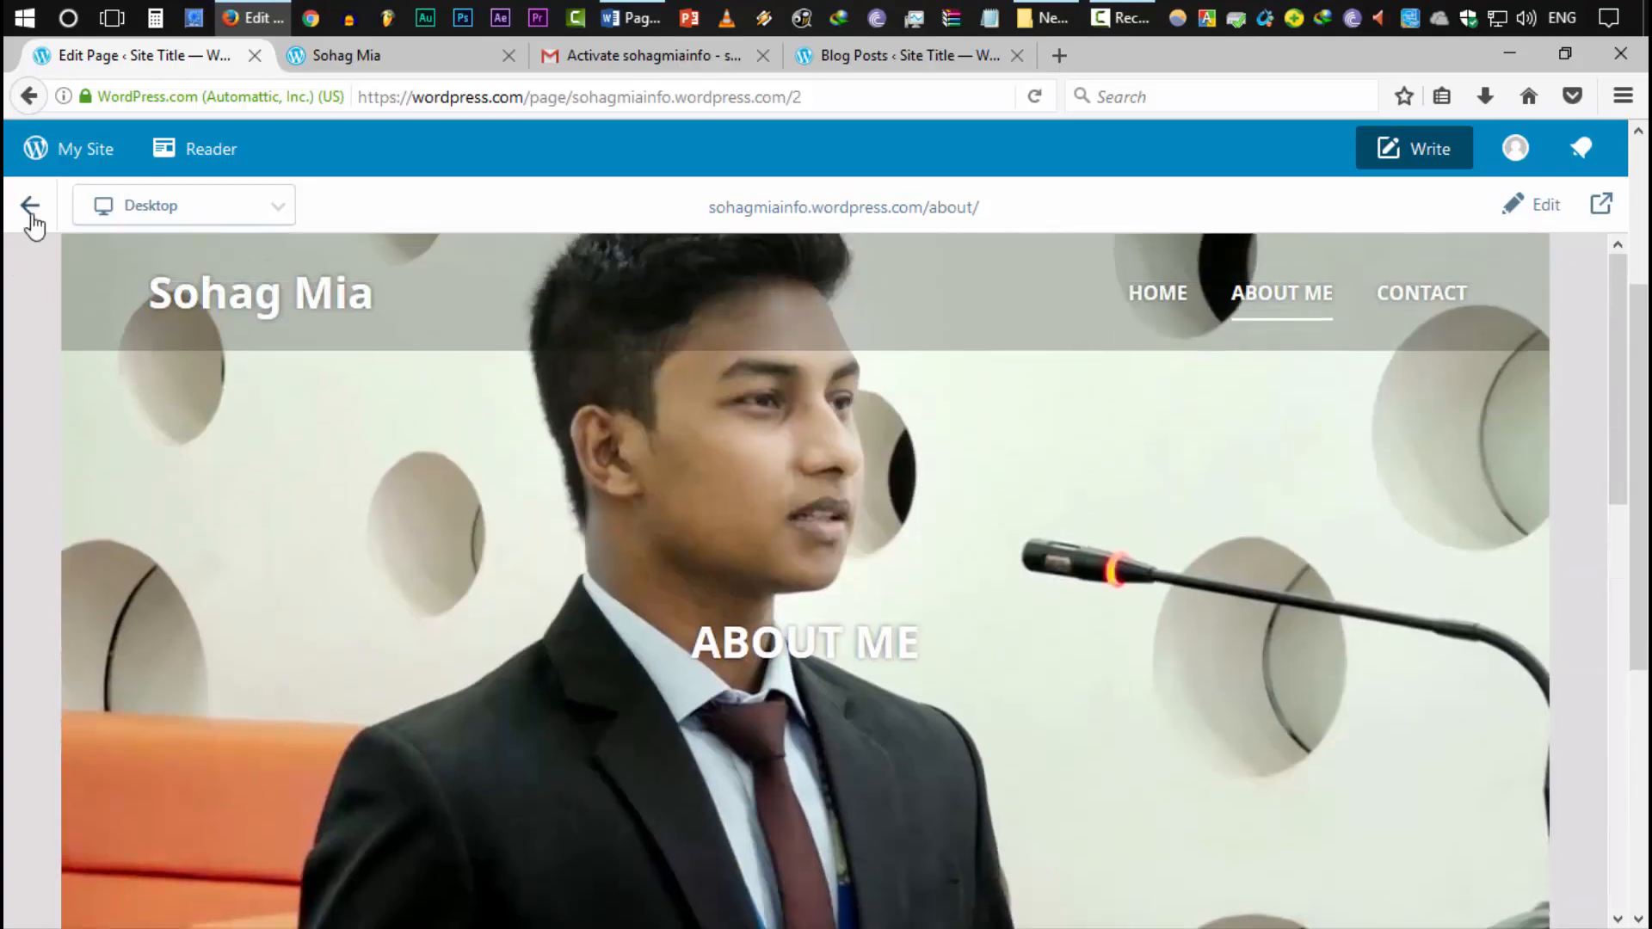
left_click(31, 207)
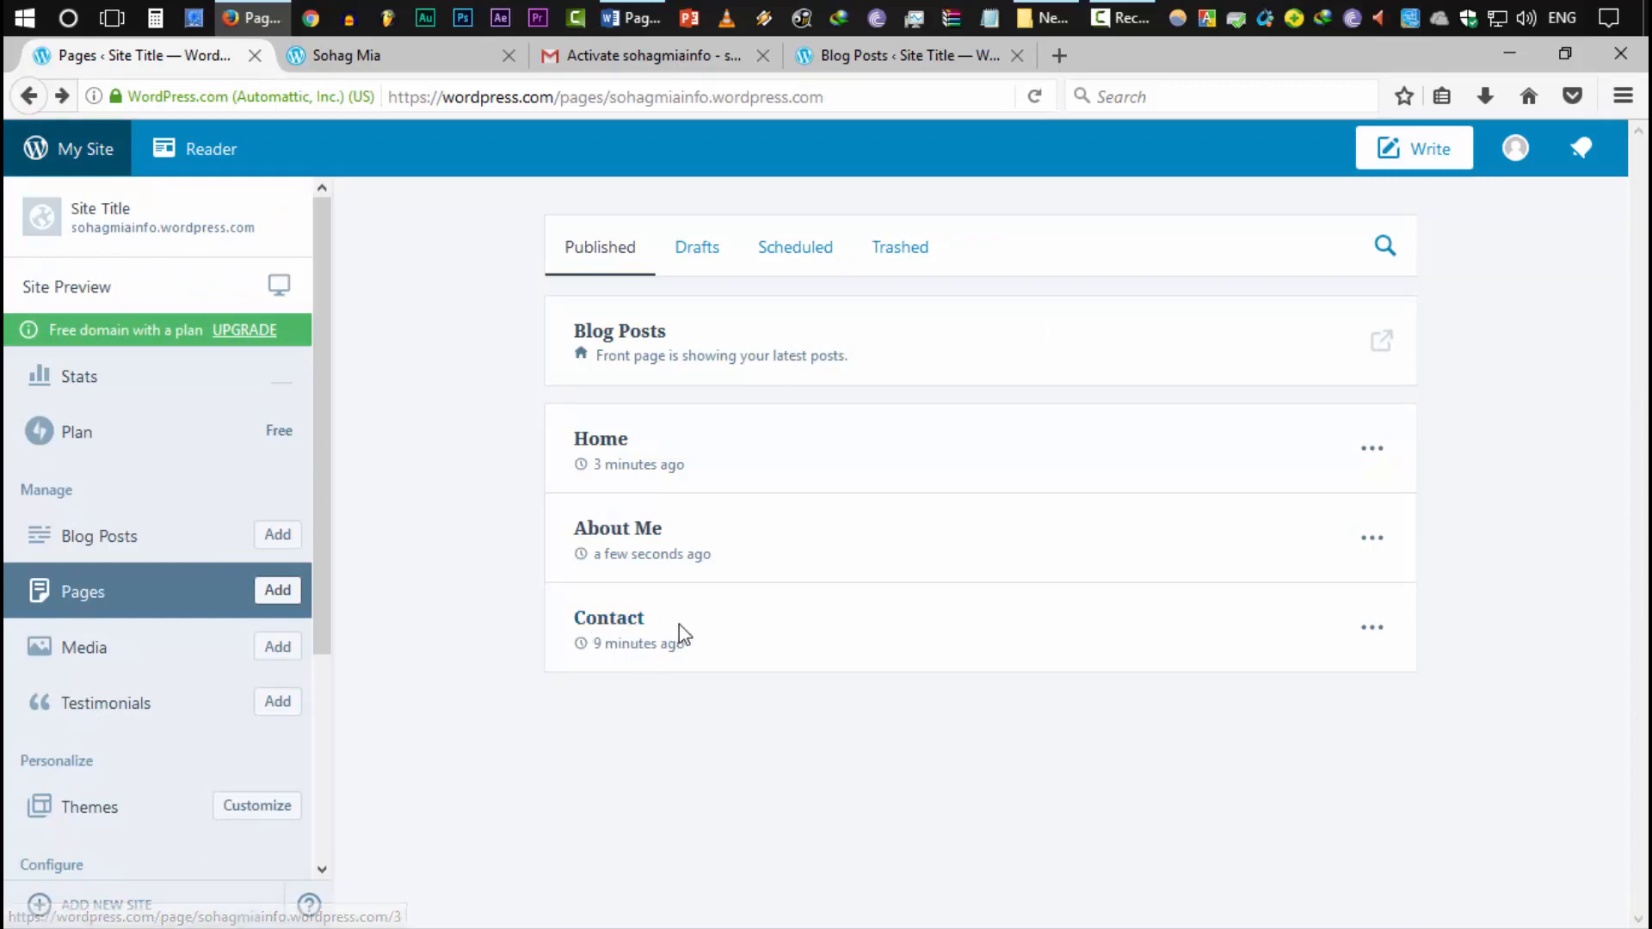
left_click_drag(679, 623, 492, 664)
left_click(492, 663)
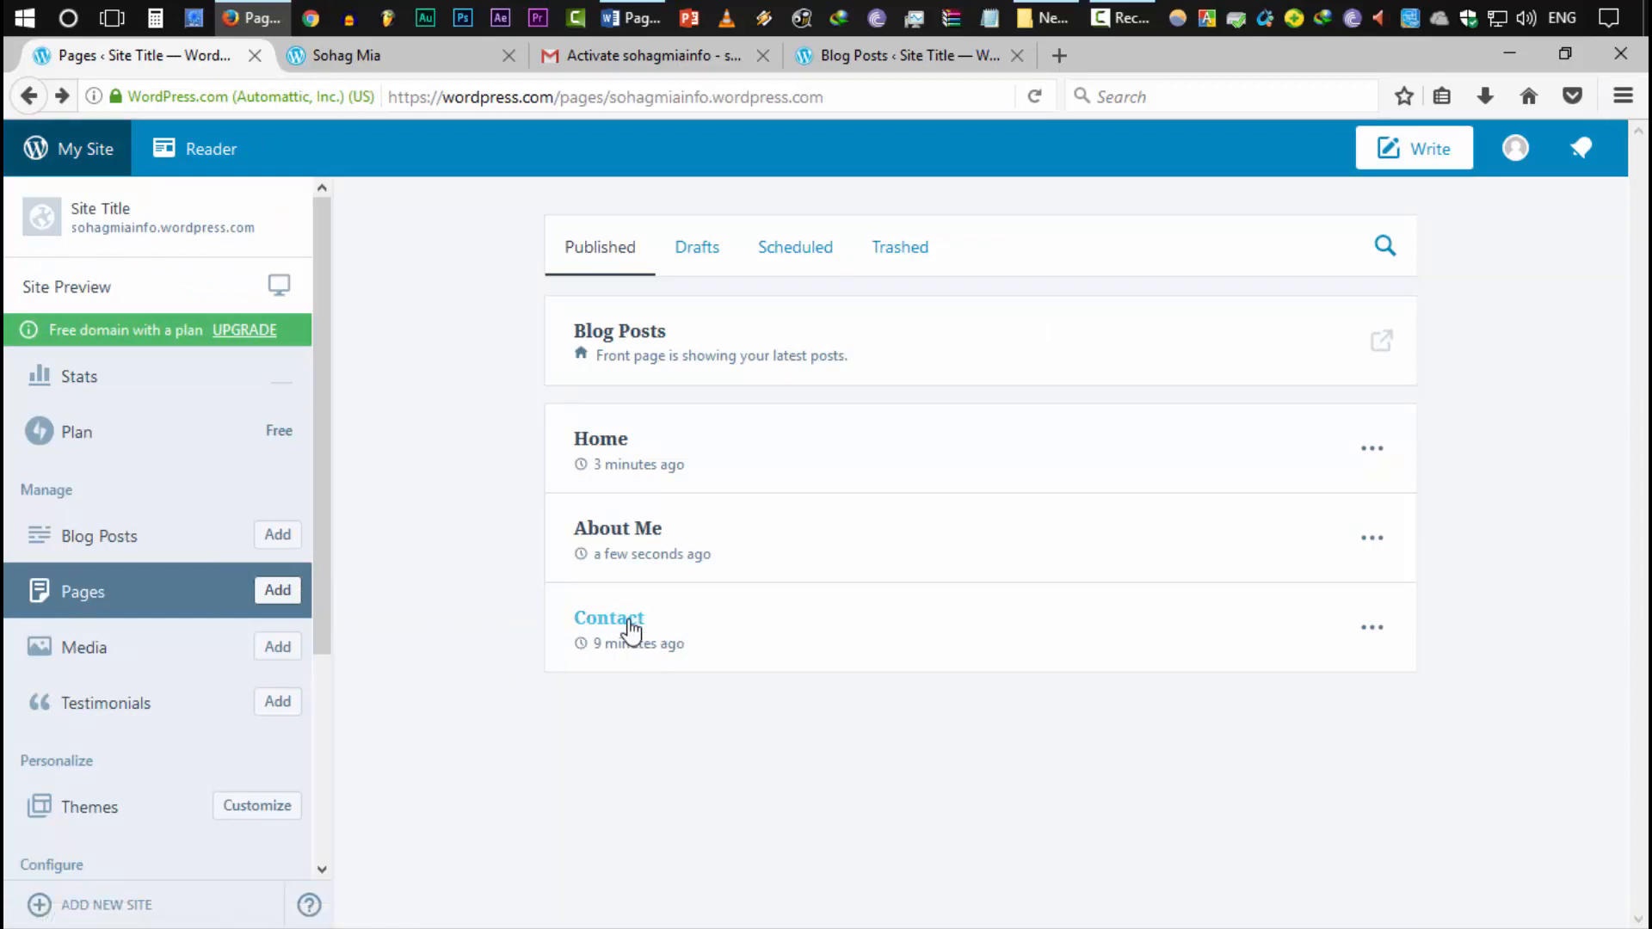
left_click(456, 59)
scroll(1205, 258, "up", 5)
left_click(1432, 222)
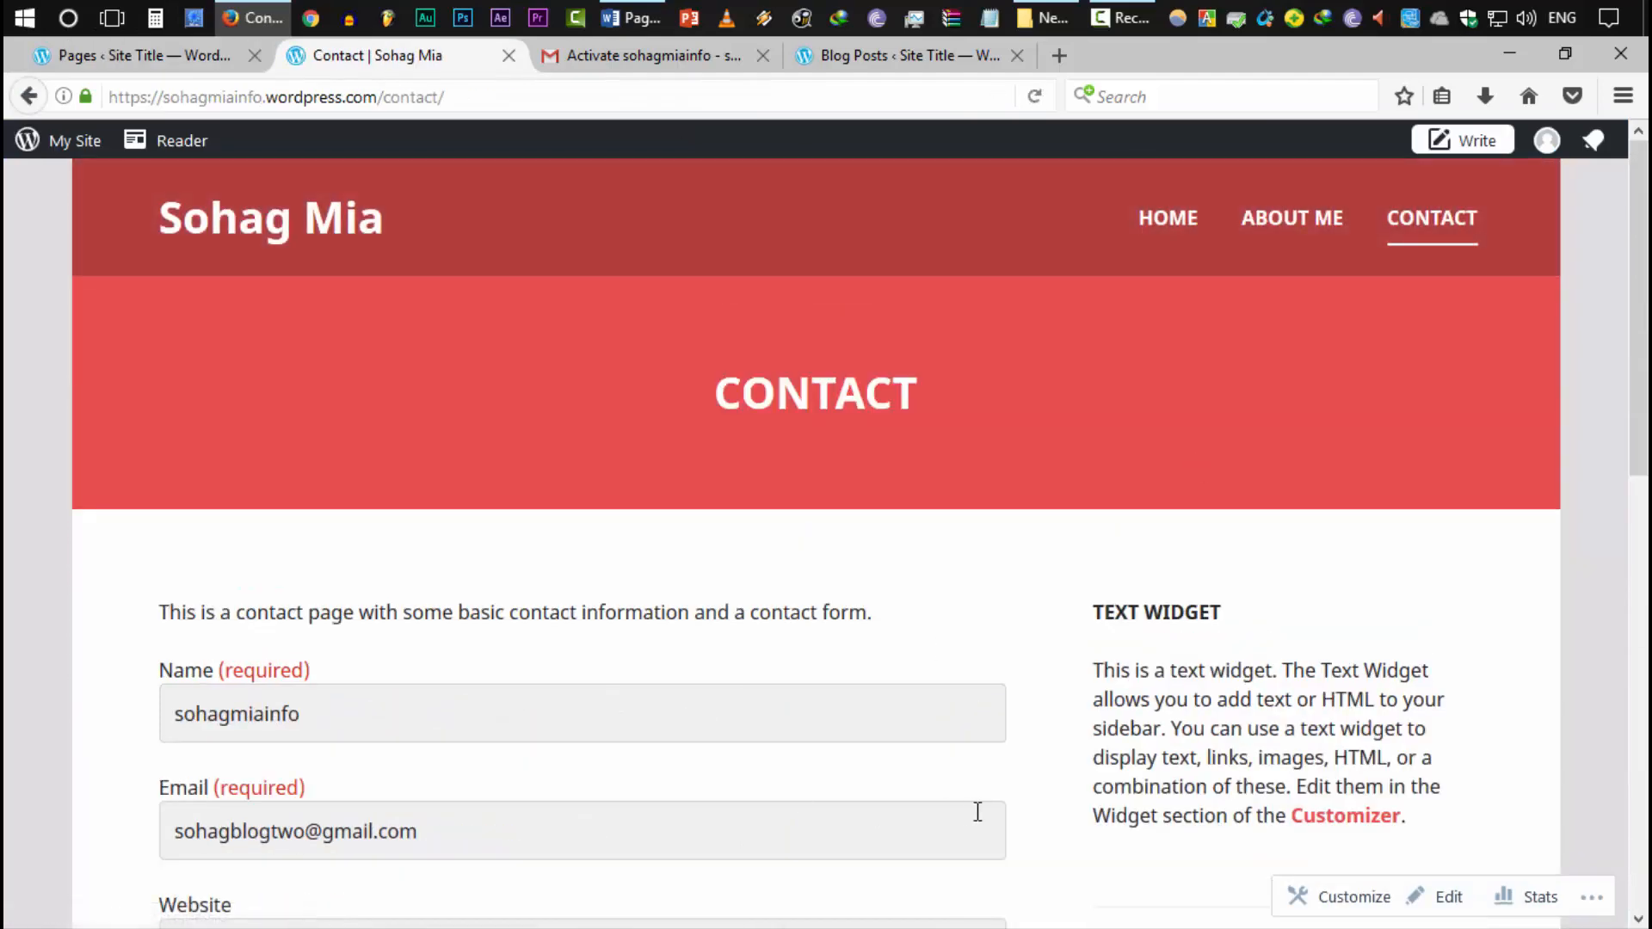
scroll(634, 800, "down", 10)
scroll(679, 808, "up", 10)
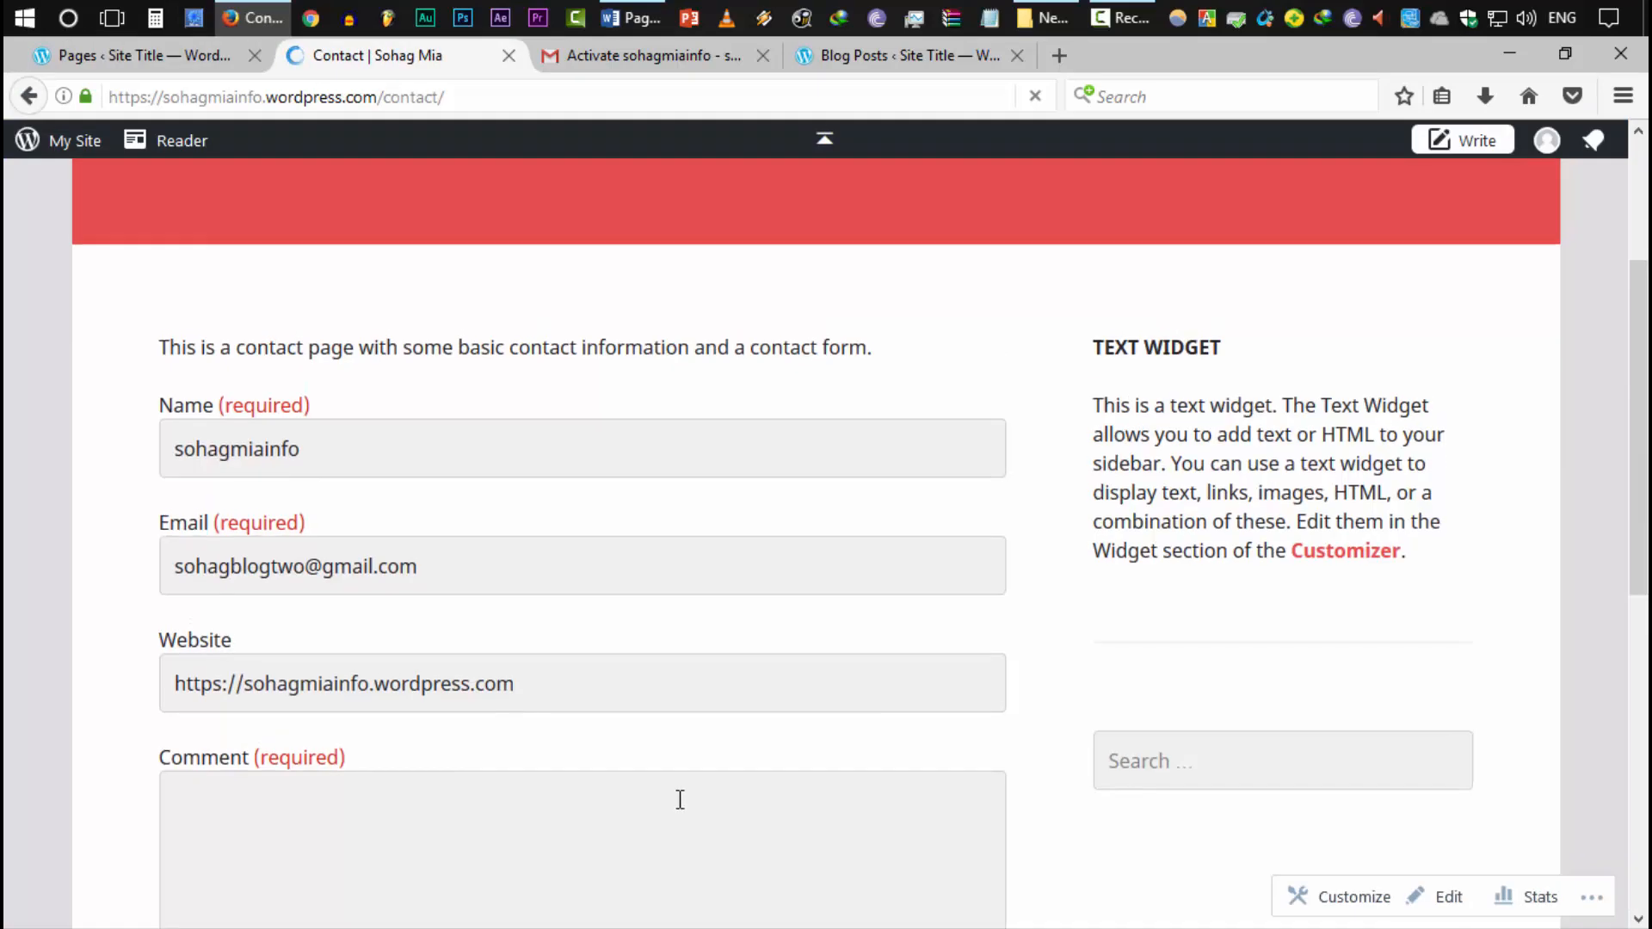
left_click(457, 719)
scroll(482, 602, "down", 5)
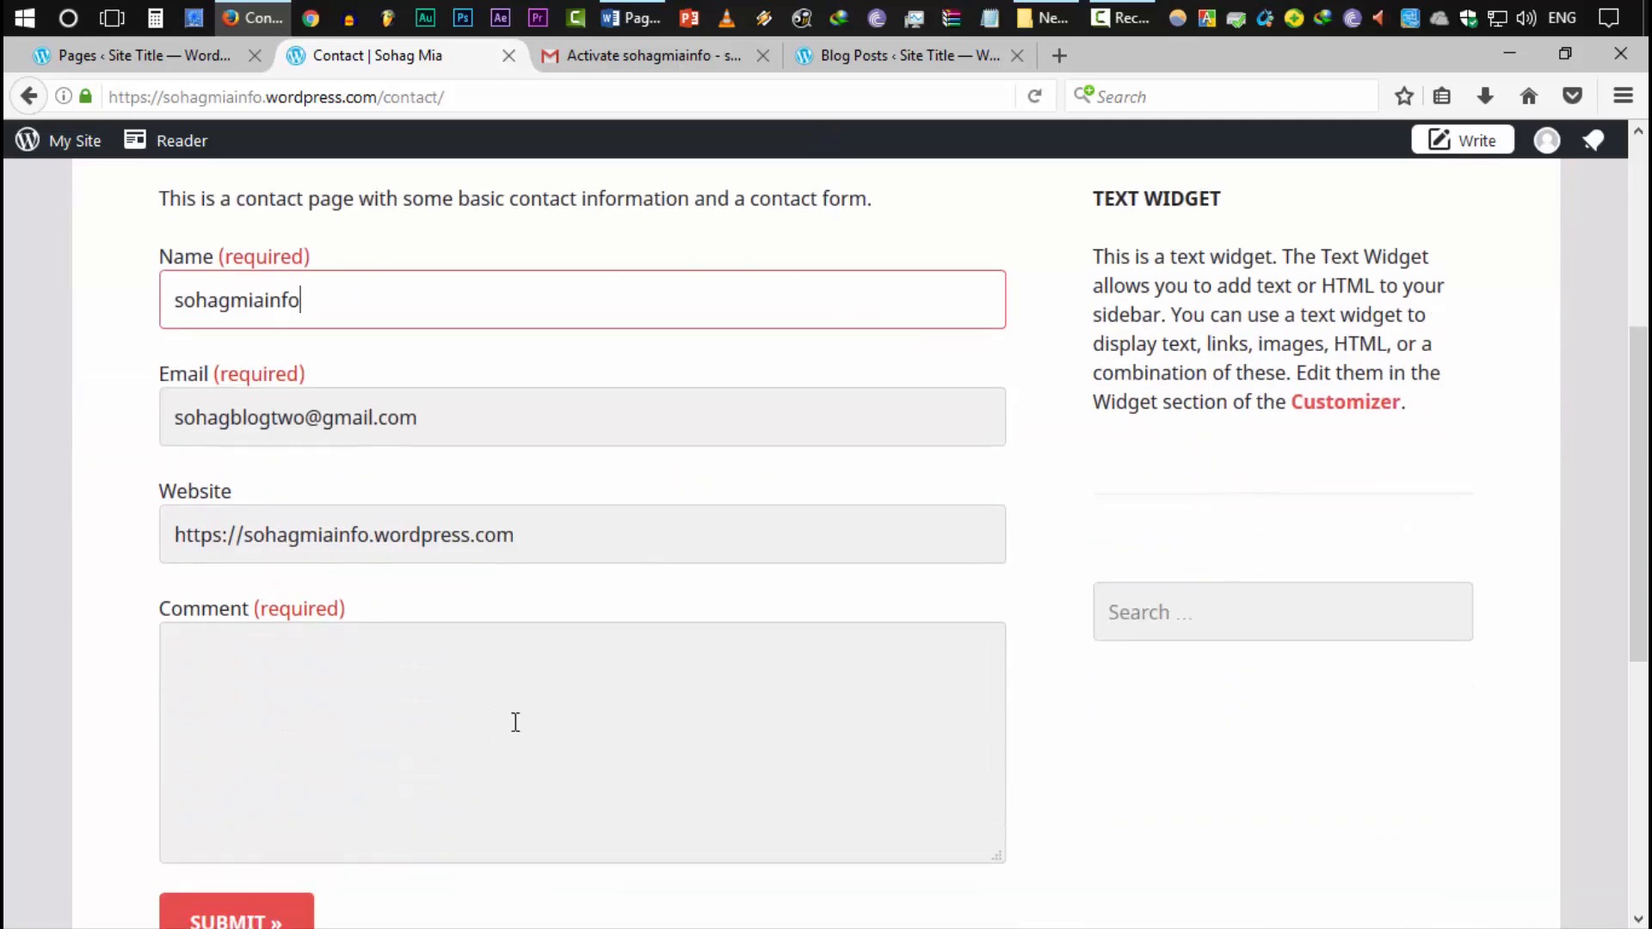
left_click(515, 722)
scroll(430, 714, "down", 3)
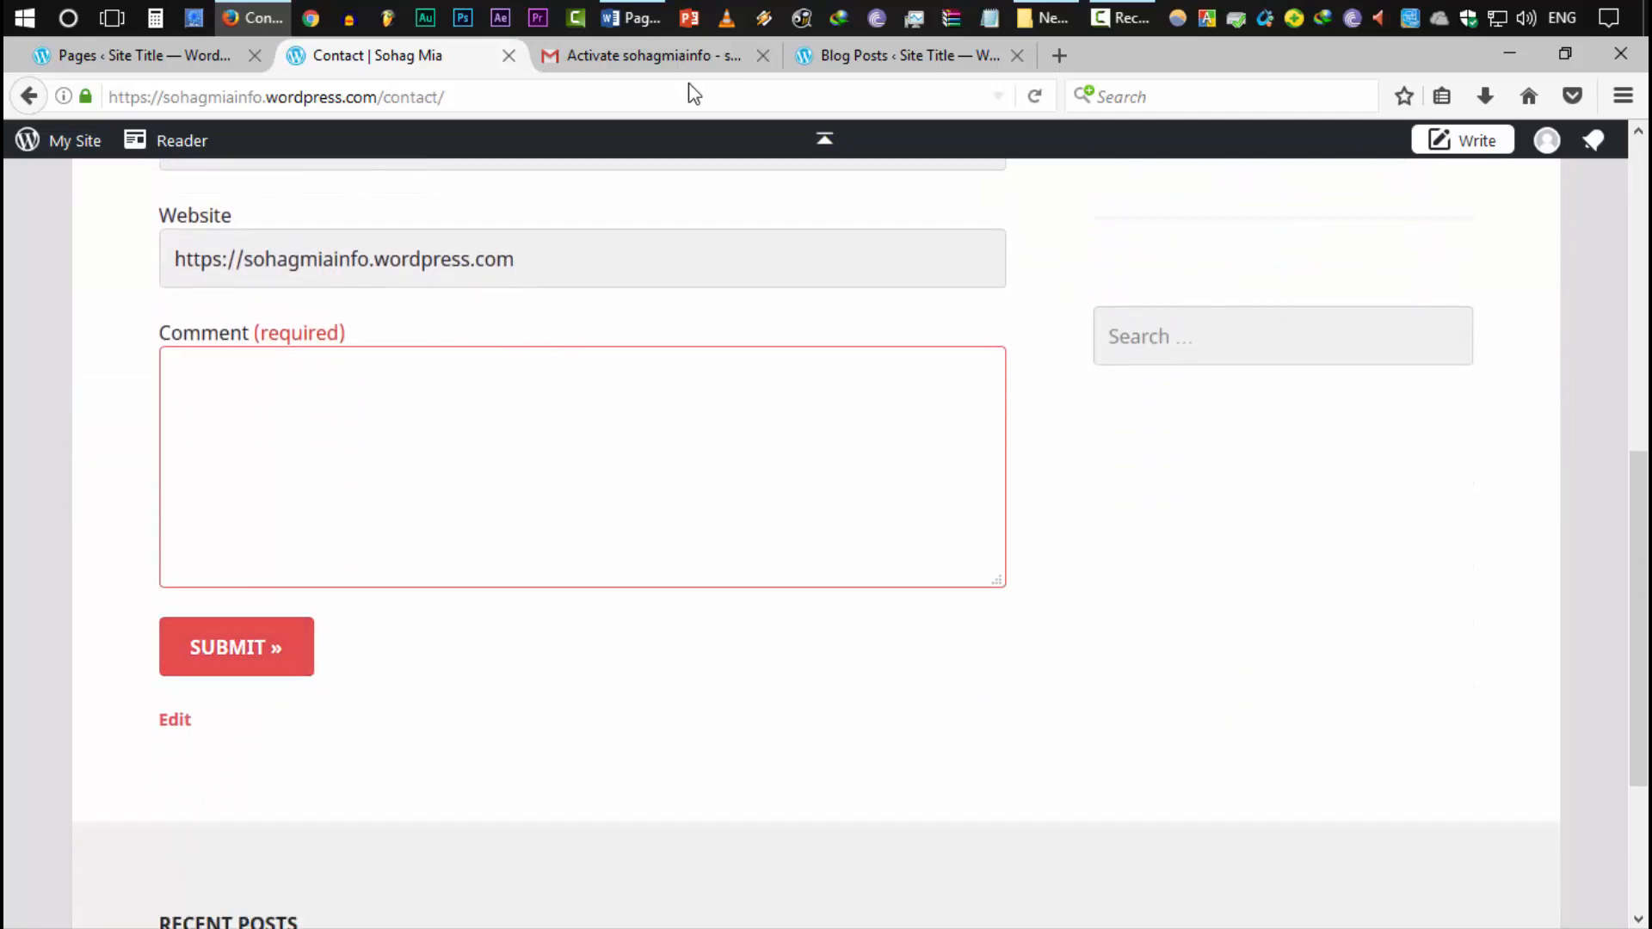
left_click(663, 56)
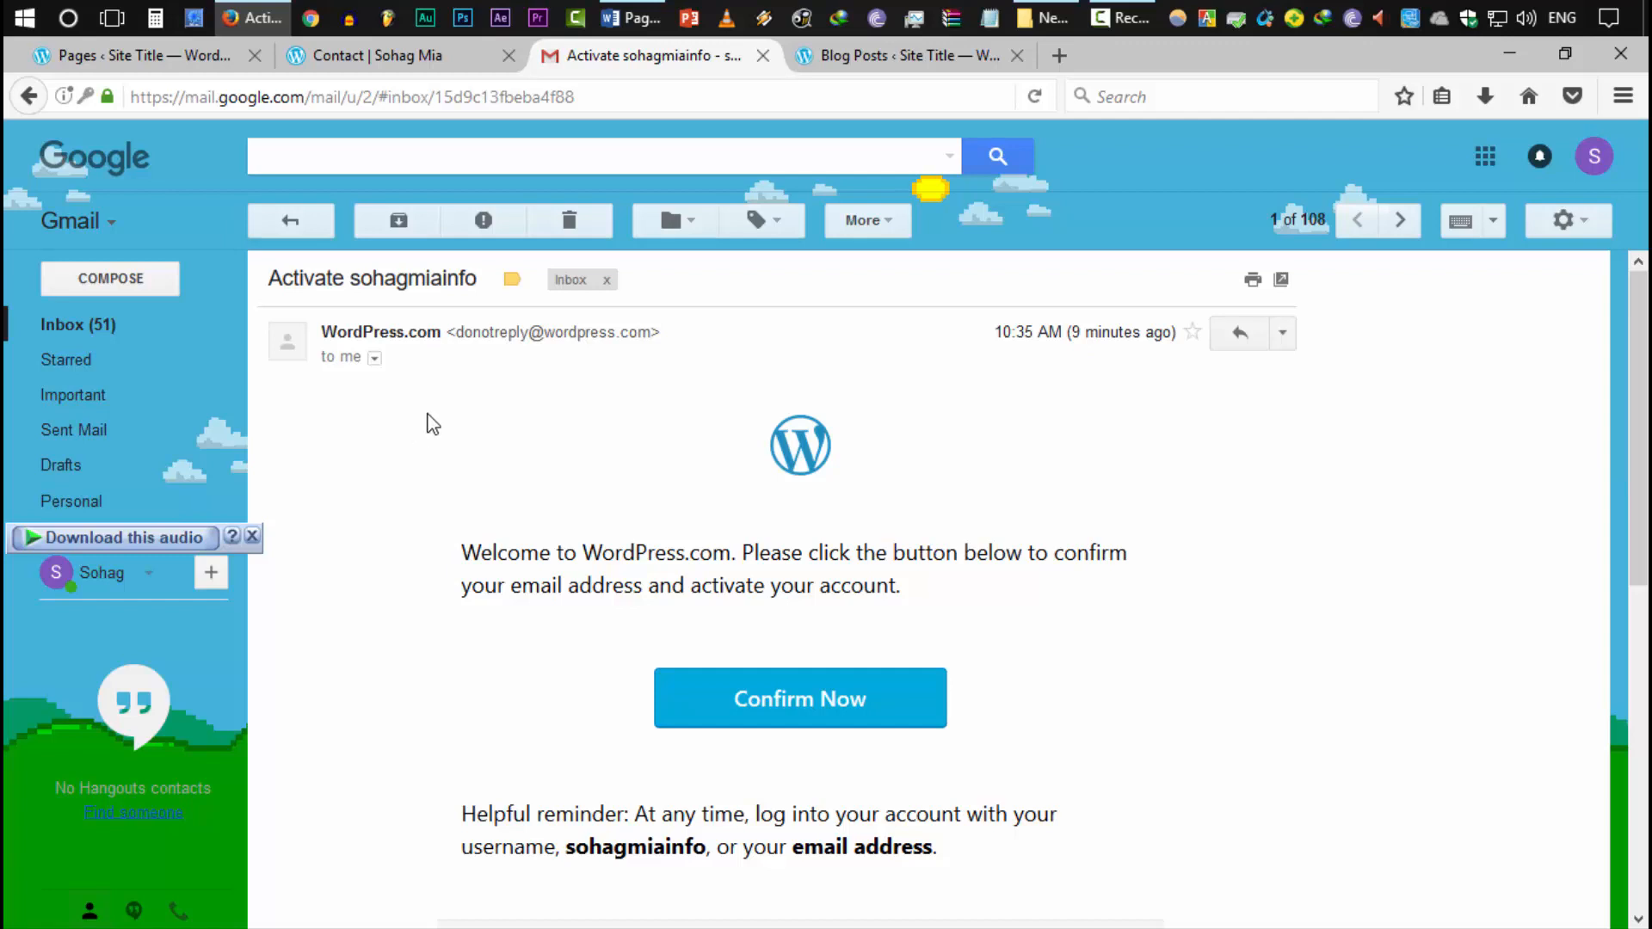
left_click(172, 55)
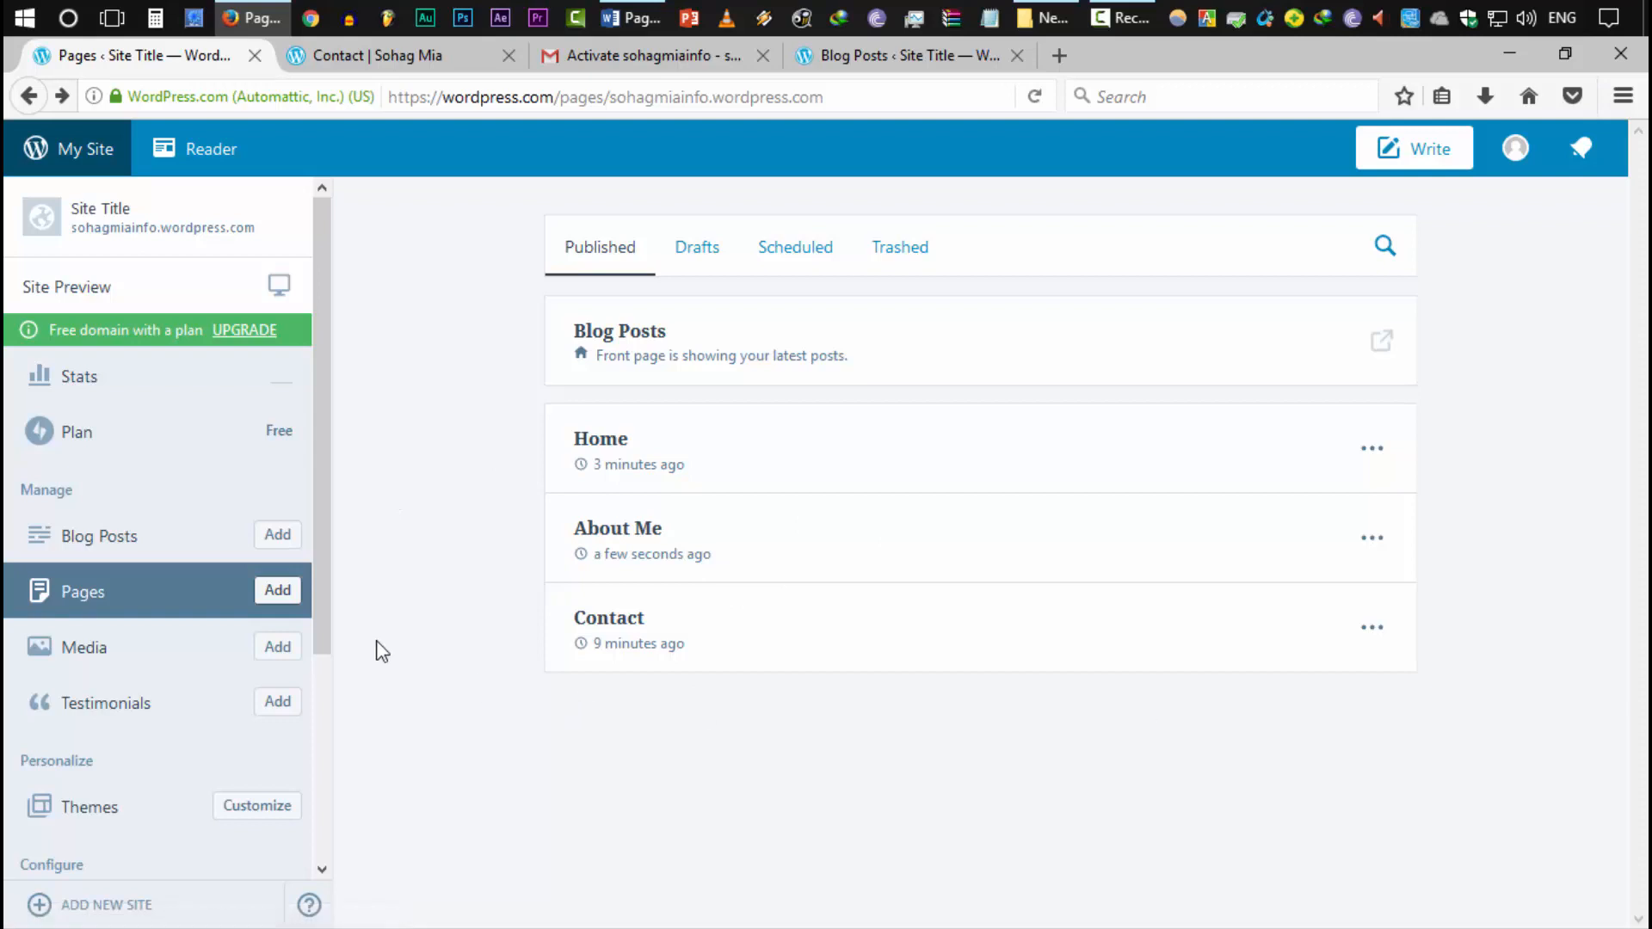
Start a new page titled 'Experiences', correcting the misspelled 'Expeciences' title
left_click(276, 594)
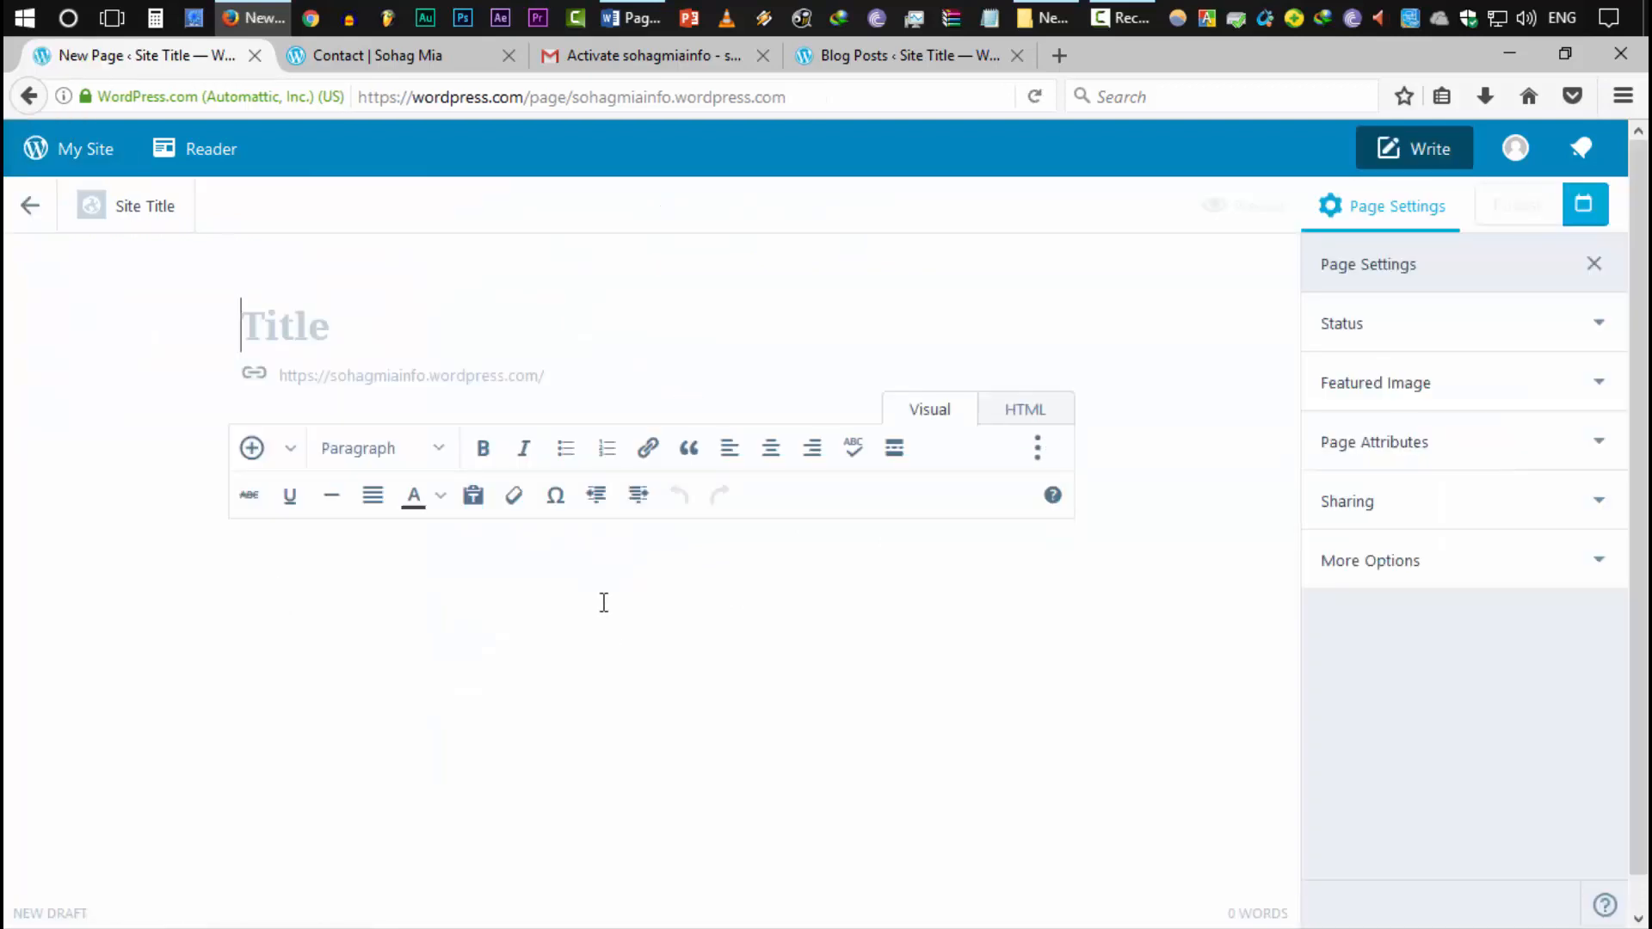
type("Expeciences")
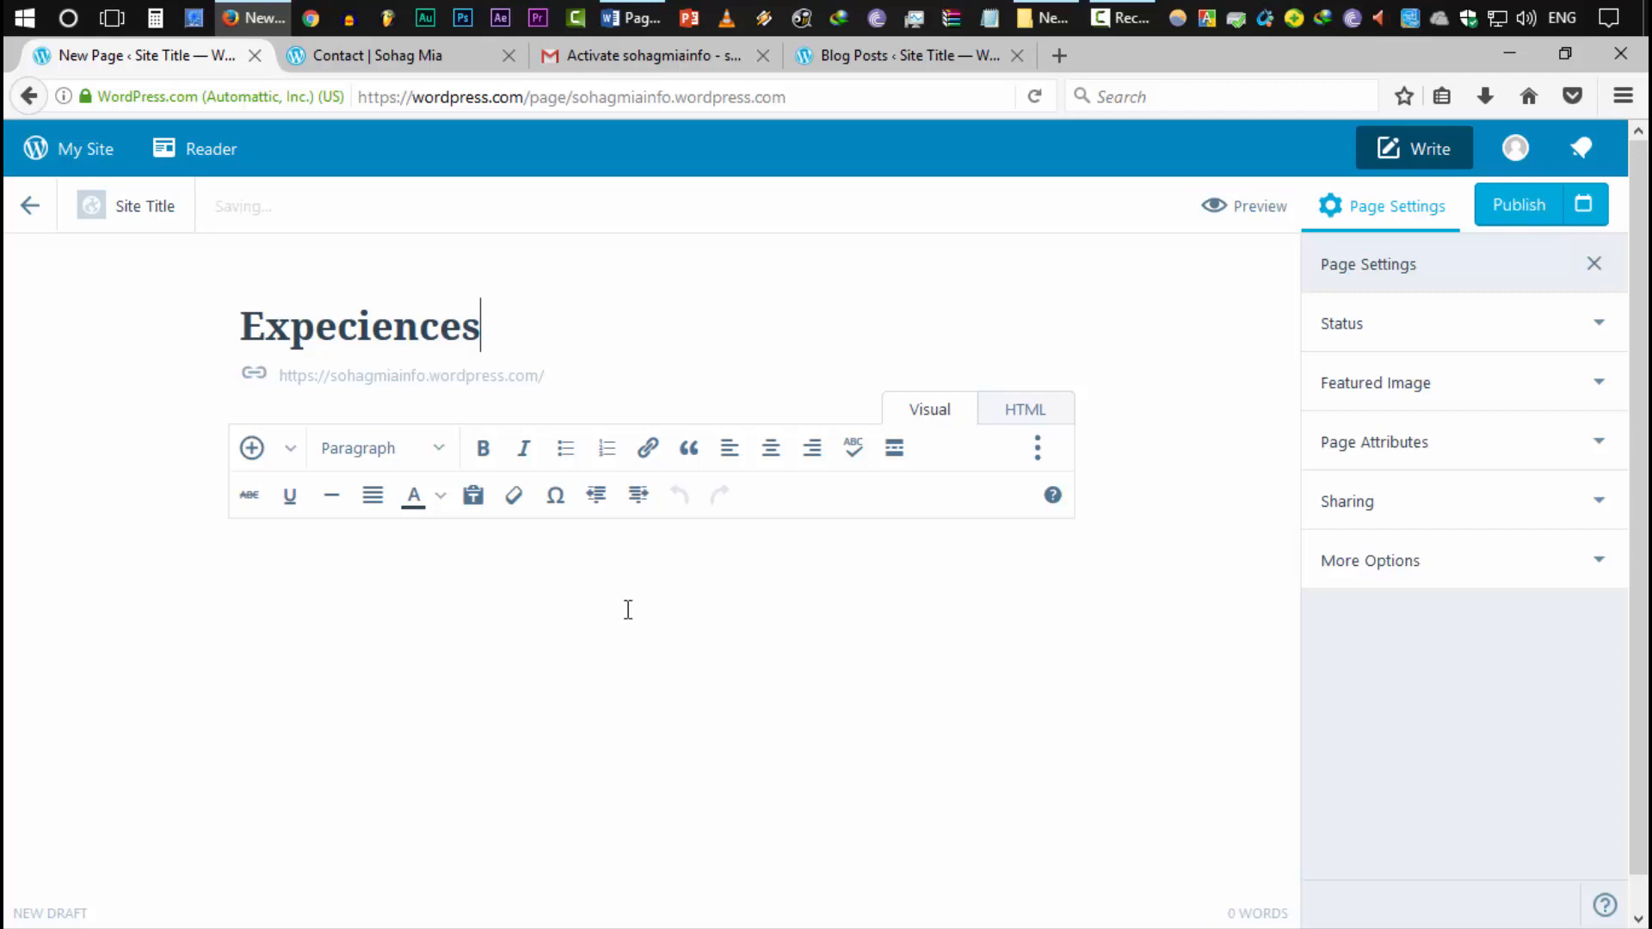
left_click(485, 634)
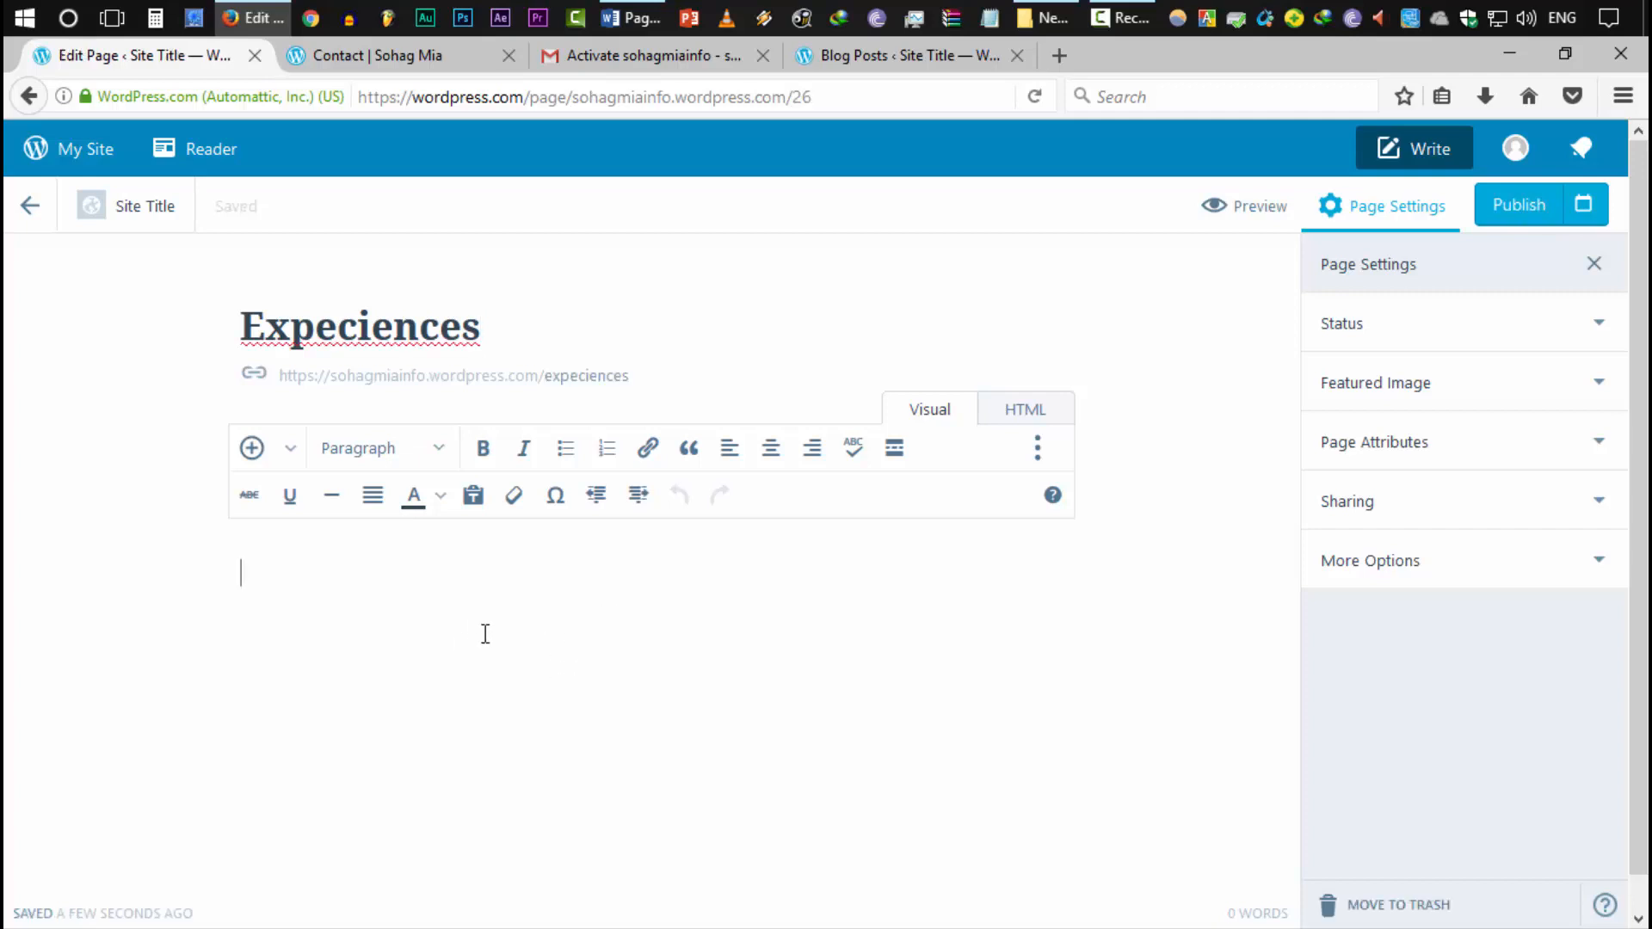
left_click(390, 323)
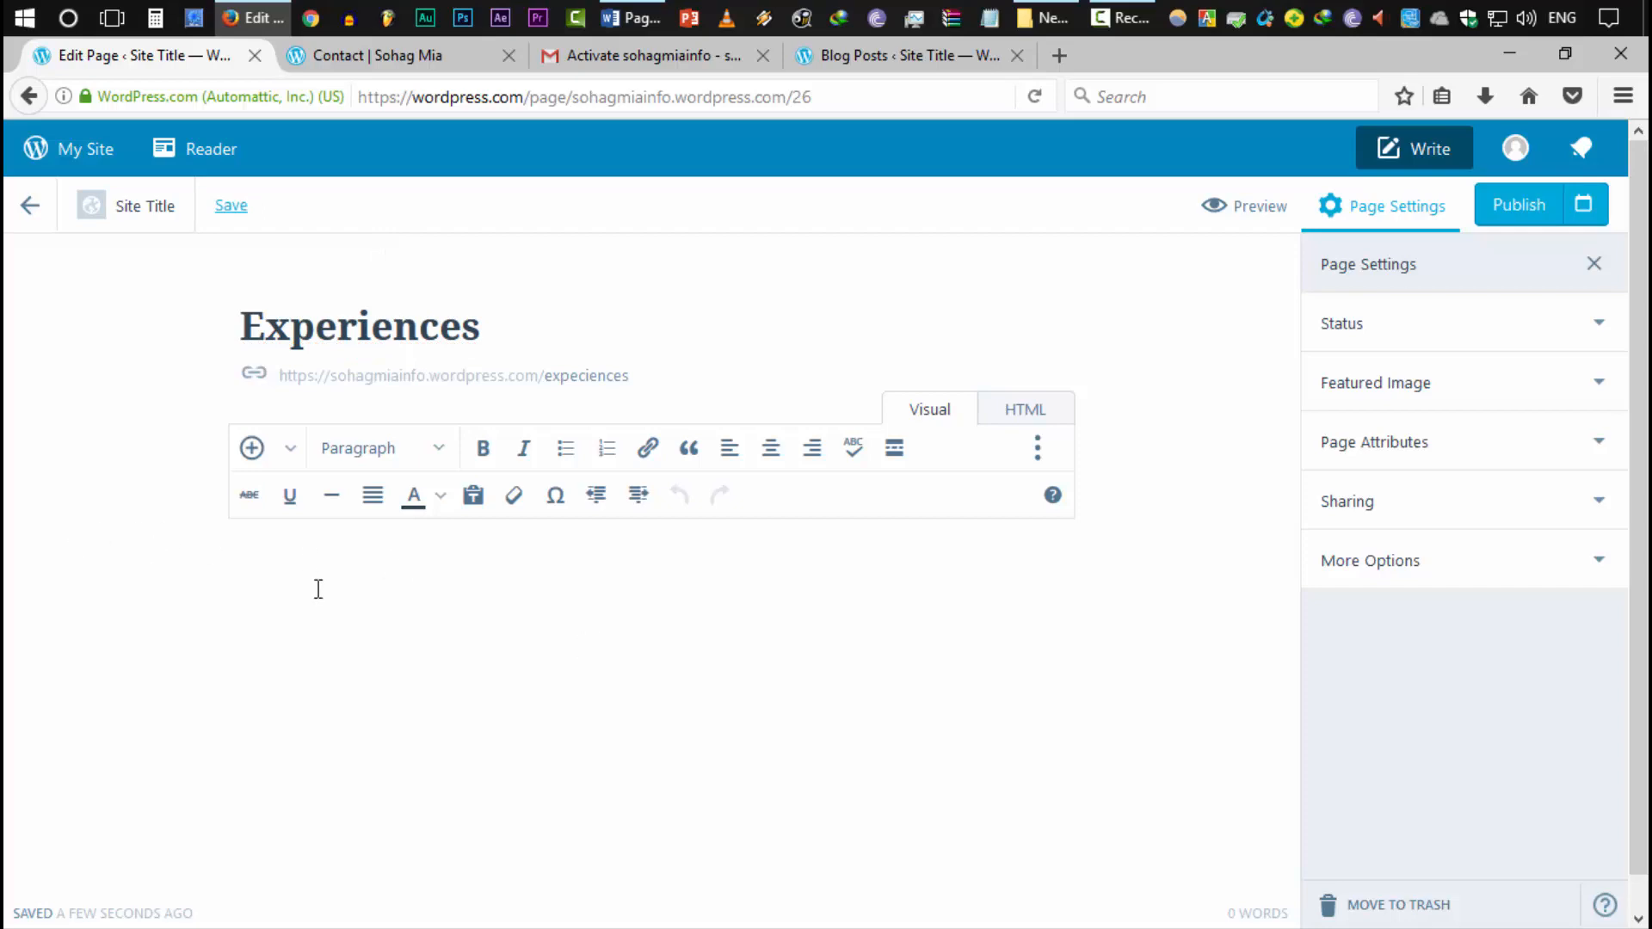
Copy the line 'Write down your experiences.' from Word and paste it as the page body
left_click(641, 17)
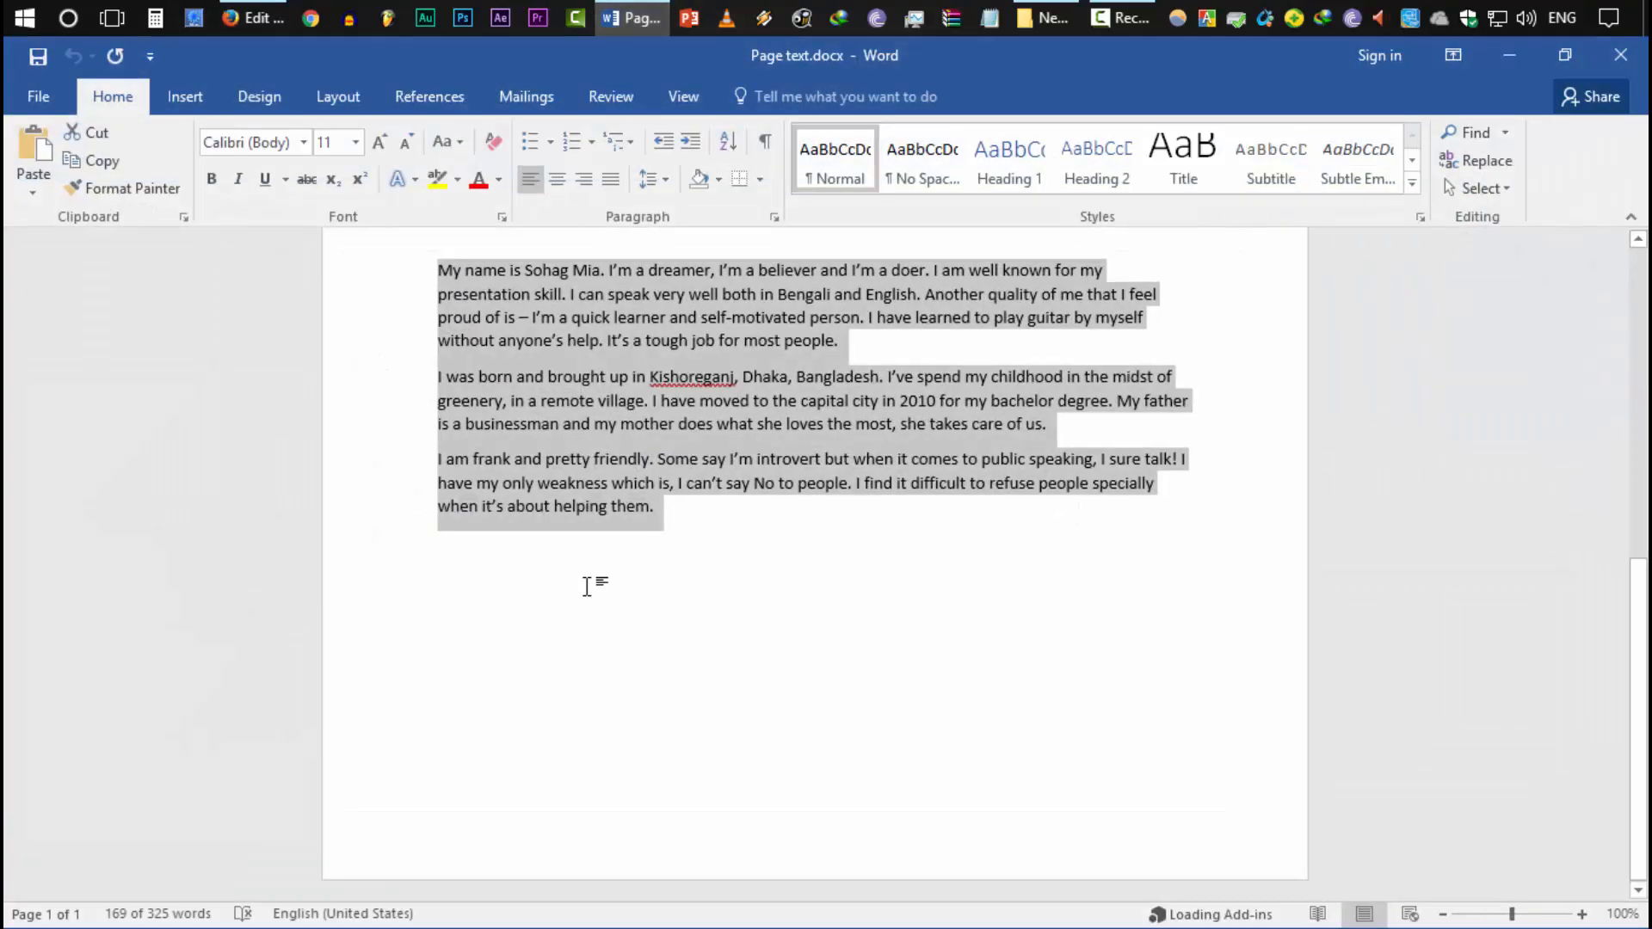
scroll(592, 637, "up", 5)
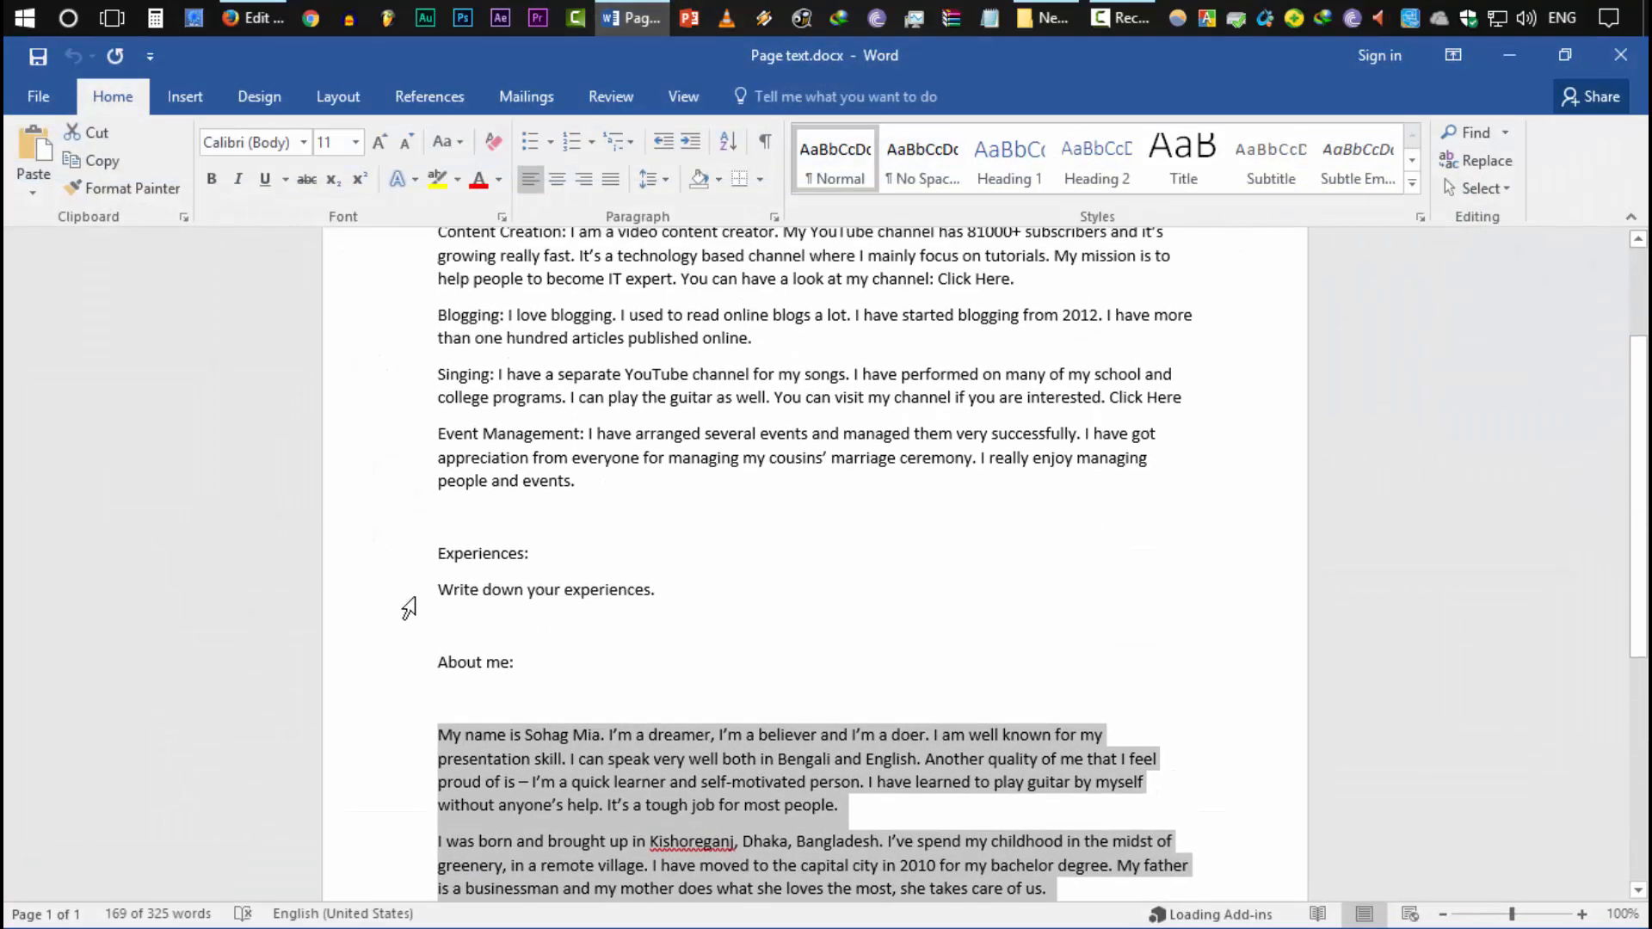
left_click(407, 603)
key("ctrl+c")
key("alt+Tab")
key("ctrl+v")
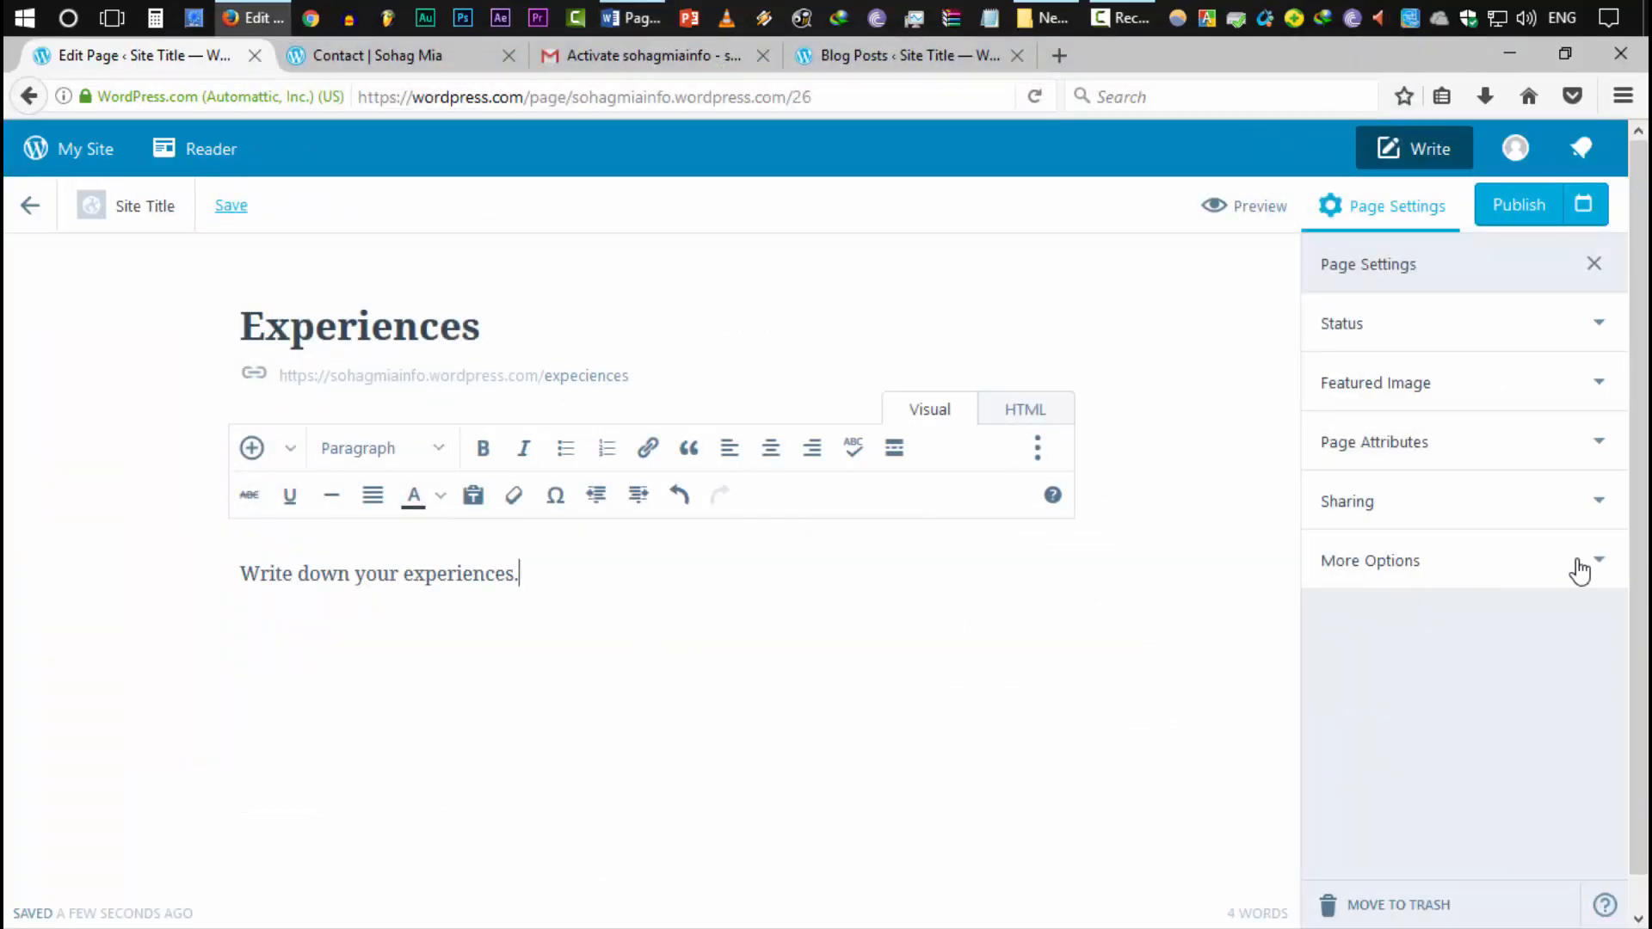
Upload mobile-experience.jpg and set it as the Experiences page's featured image
left_click(1409, 381)
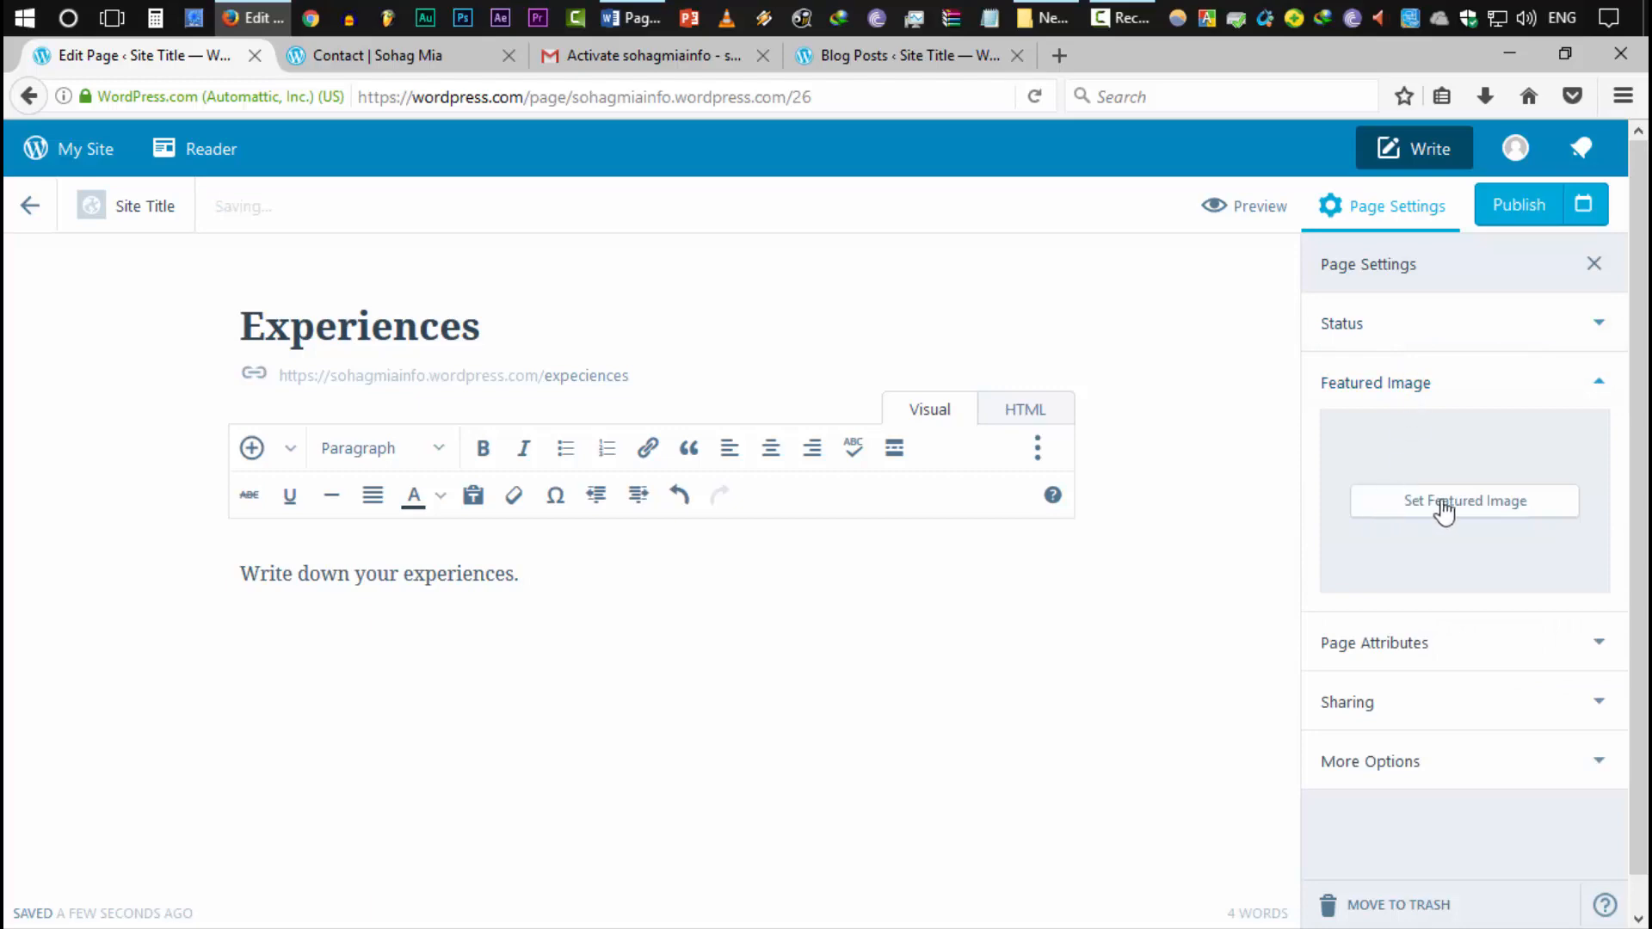
left_click(1447, 505)
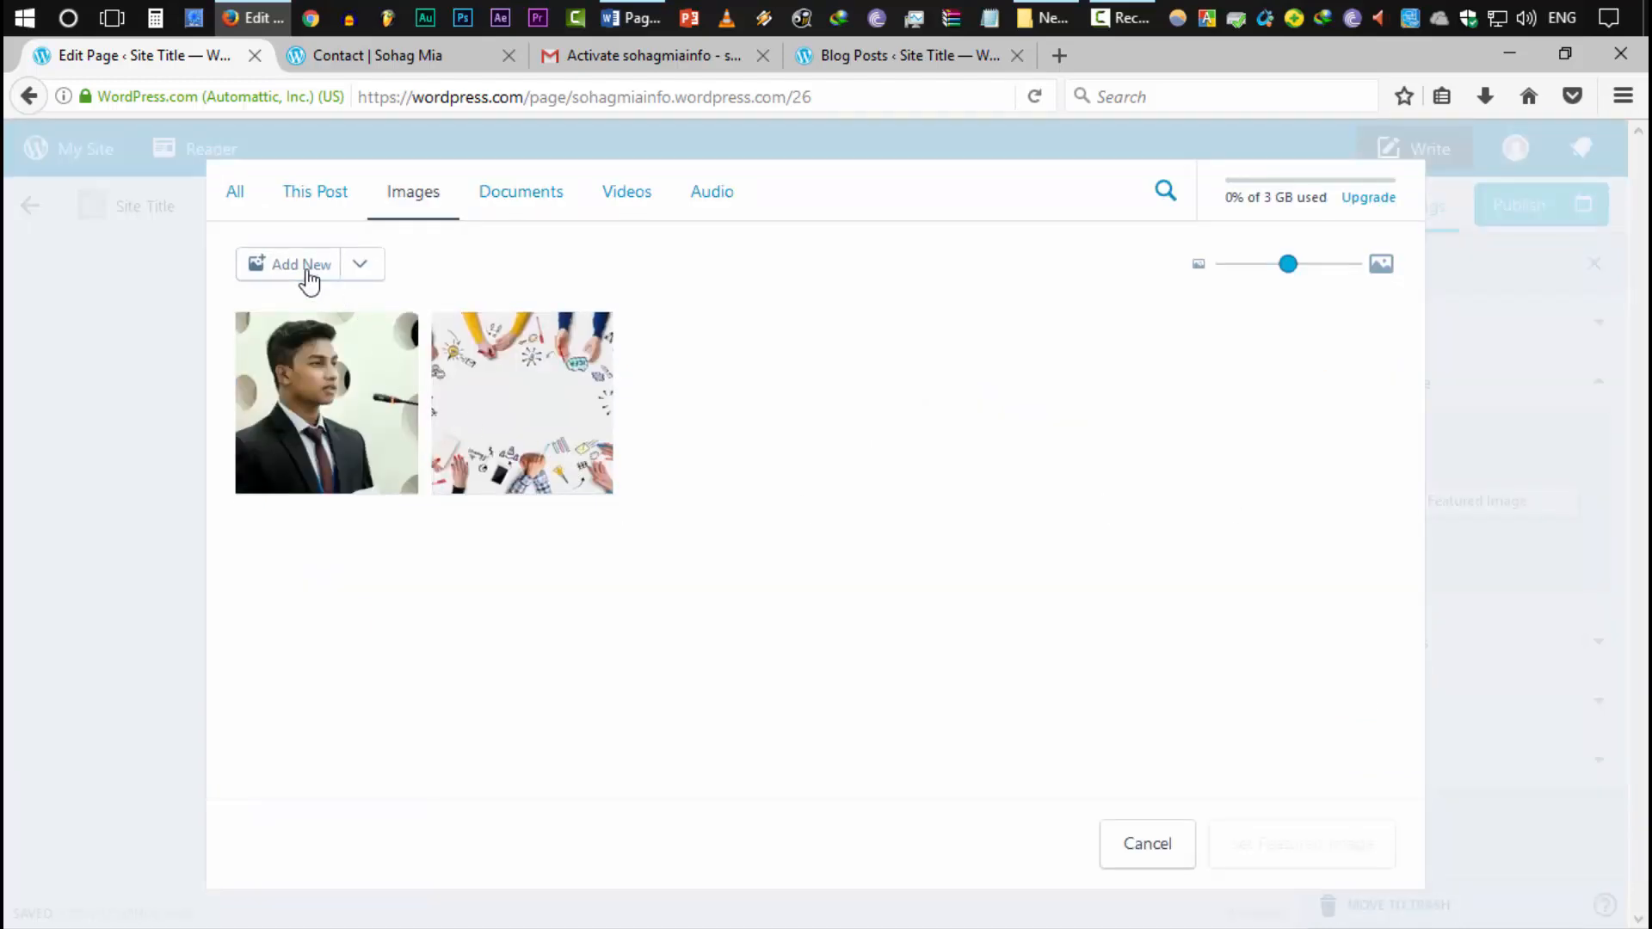
left_click(303, 269)
left_click(921, 229)
double_click(921, 228)
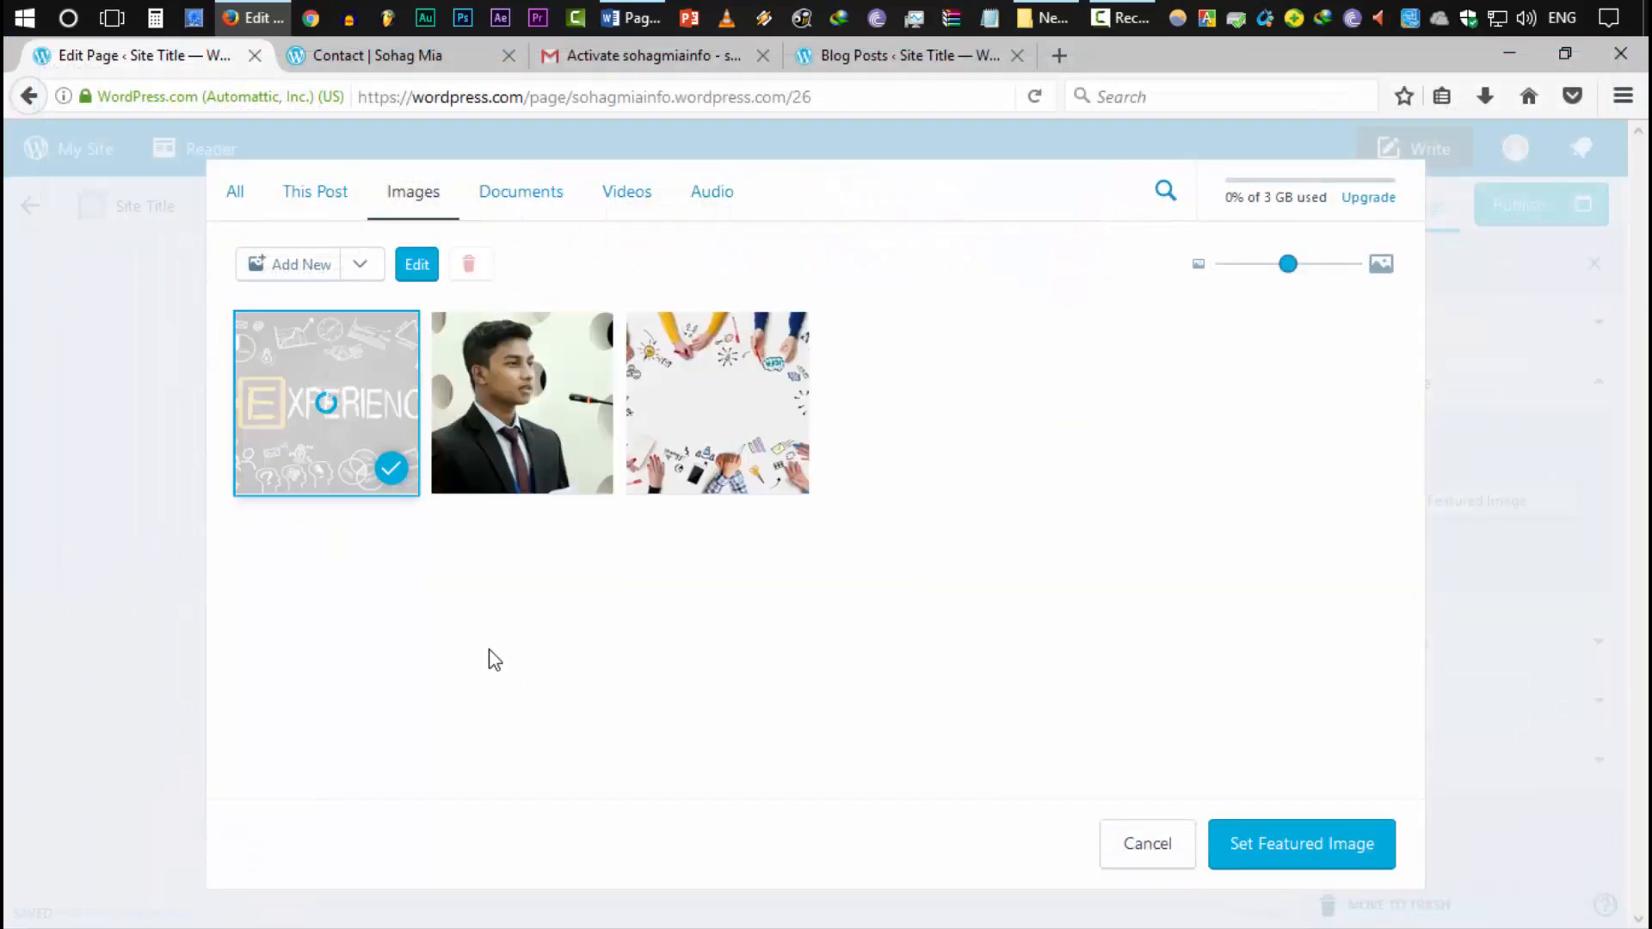
left_click(1294, 844)
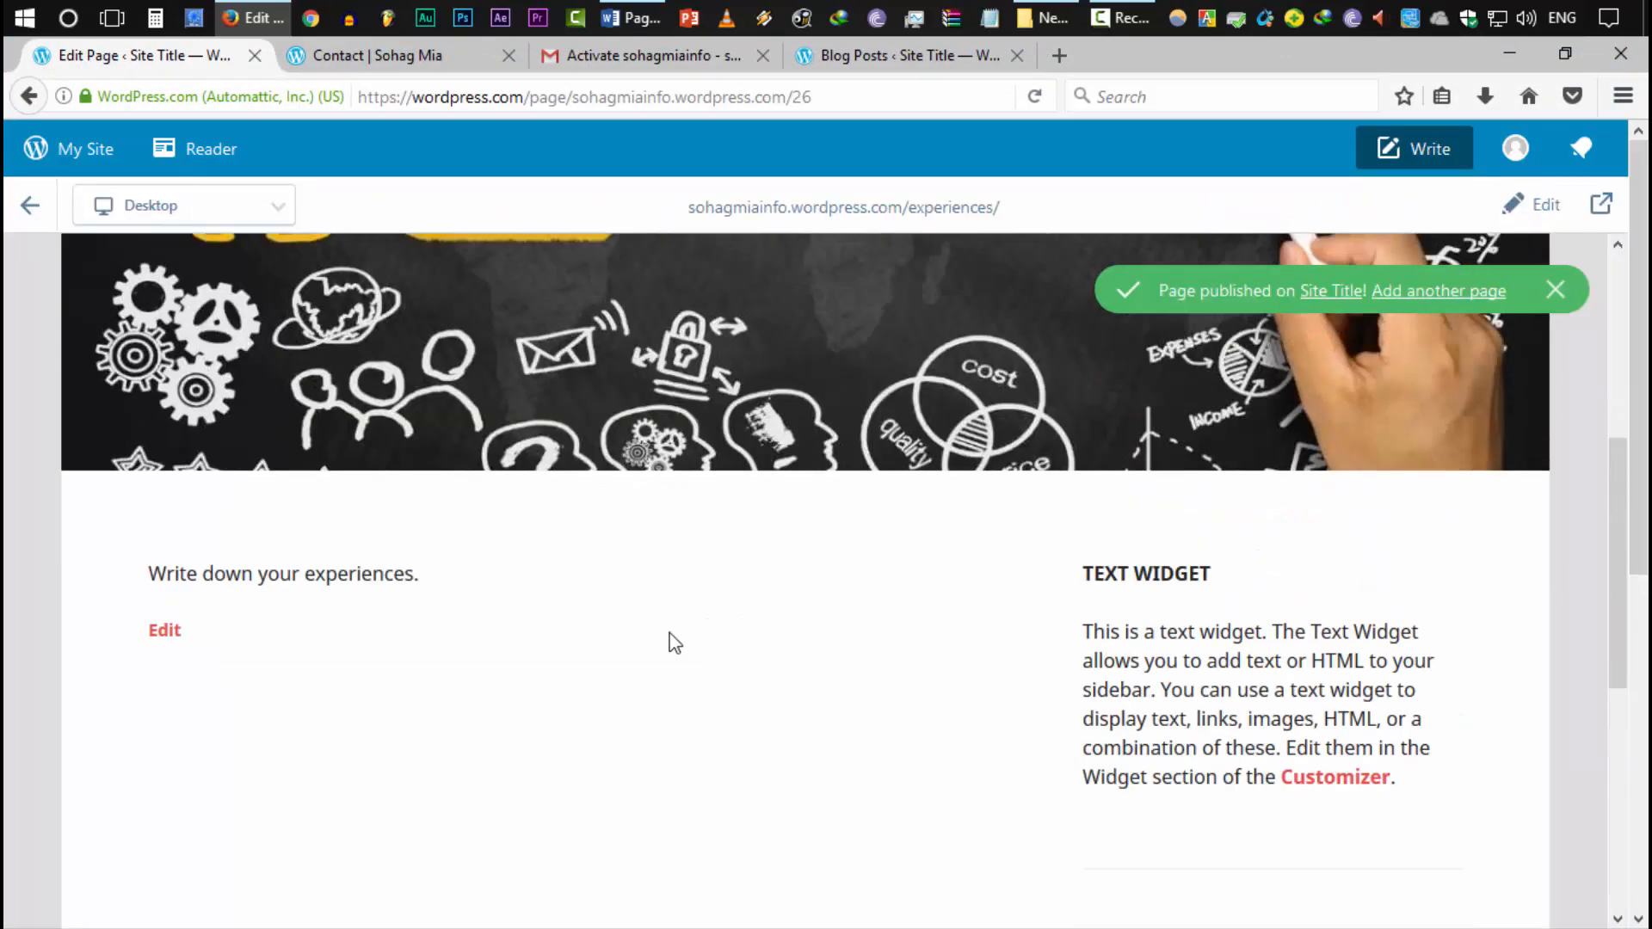
From the Pages list, start a new page titled 'Co-Curricular' and move into its body
scroll(638, 871, "down", 6)
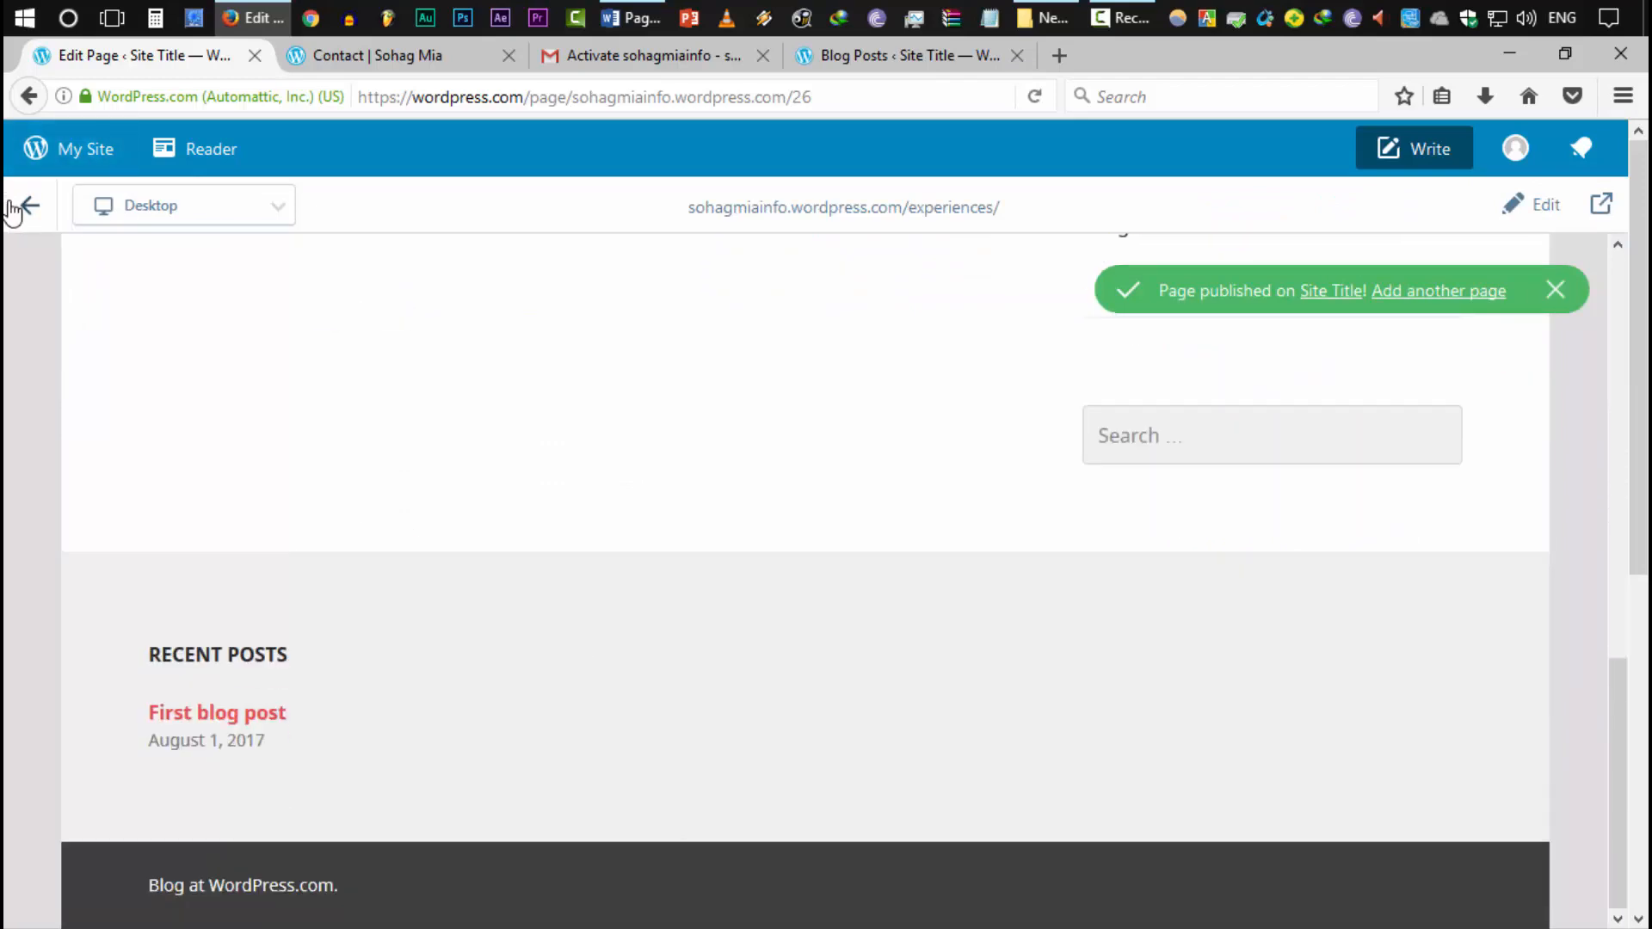
left_click(28, 207)
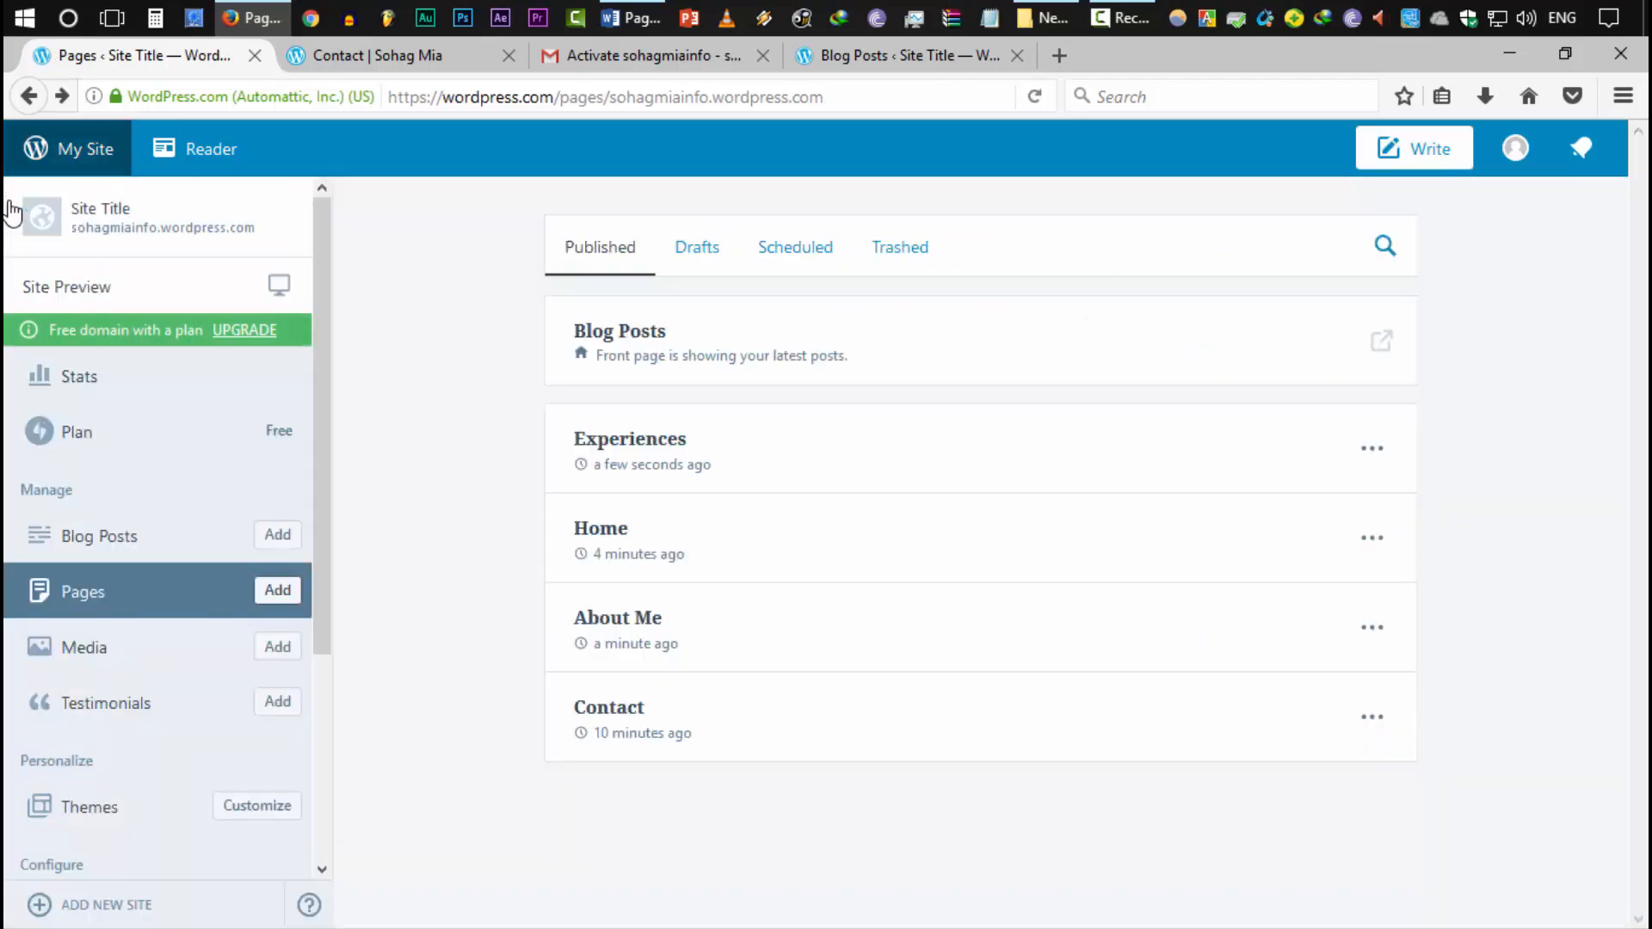
left_click(273, 593)
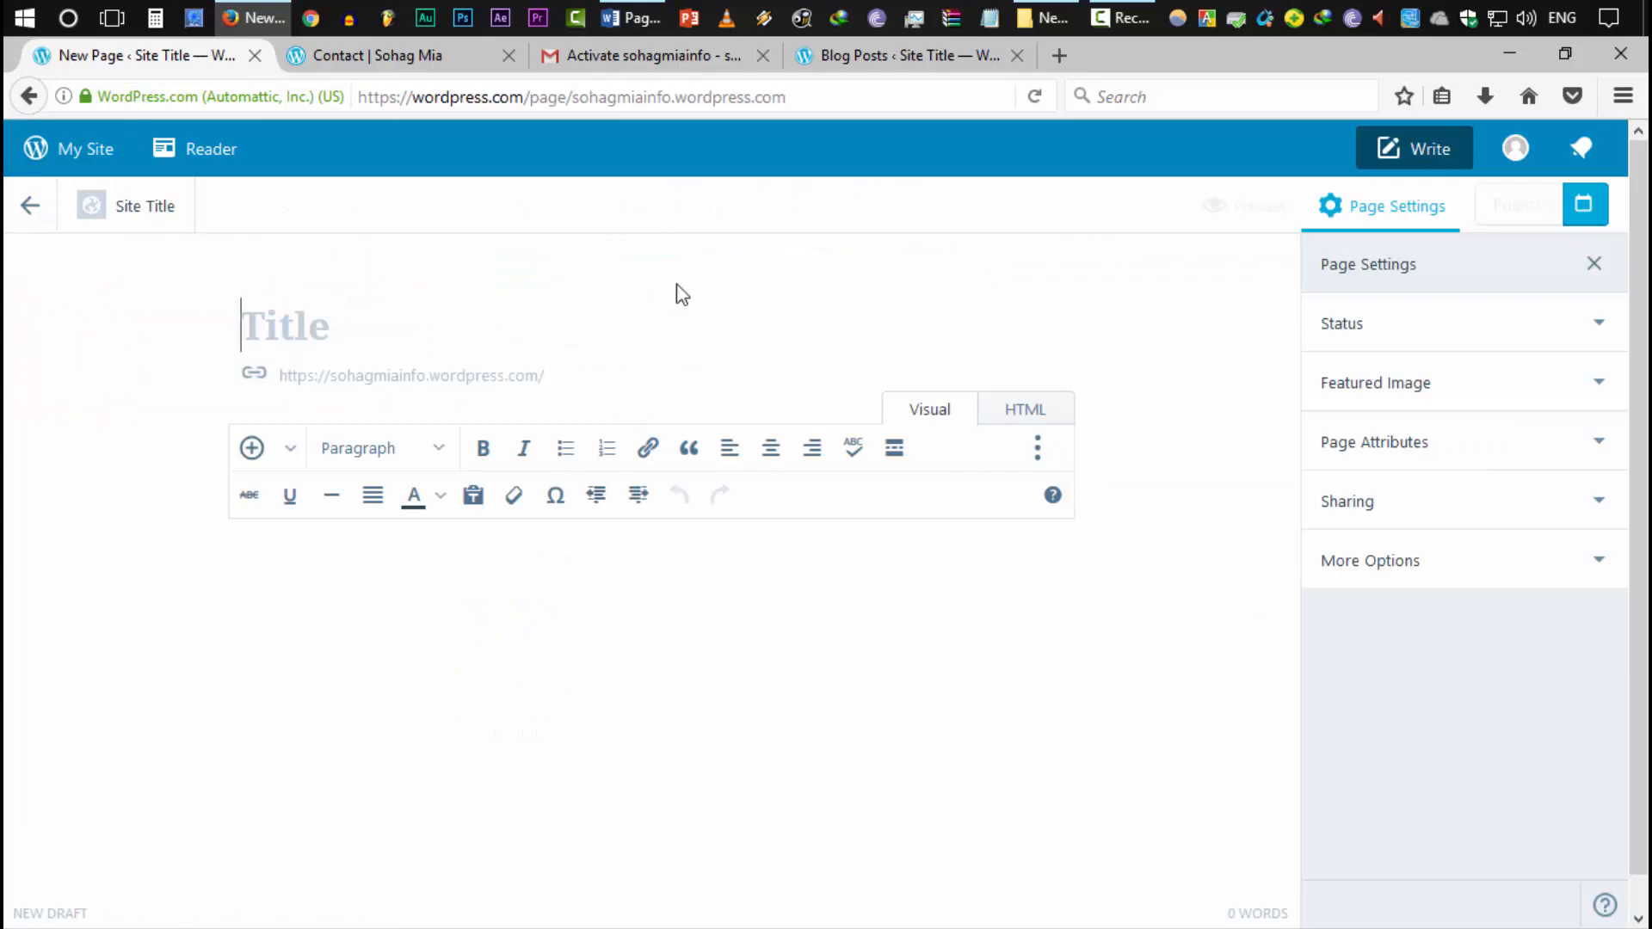
type("Co-Curricular")
left_click(571, 708)
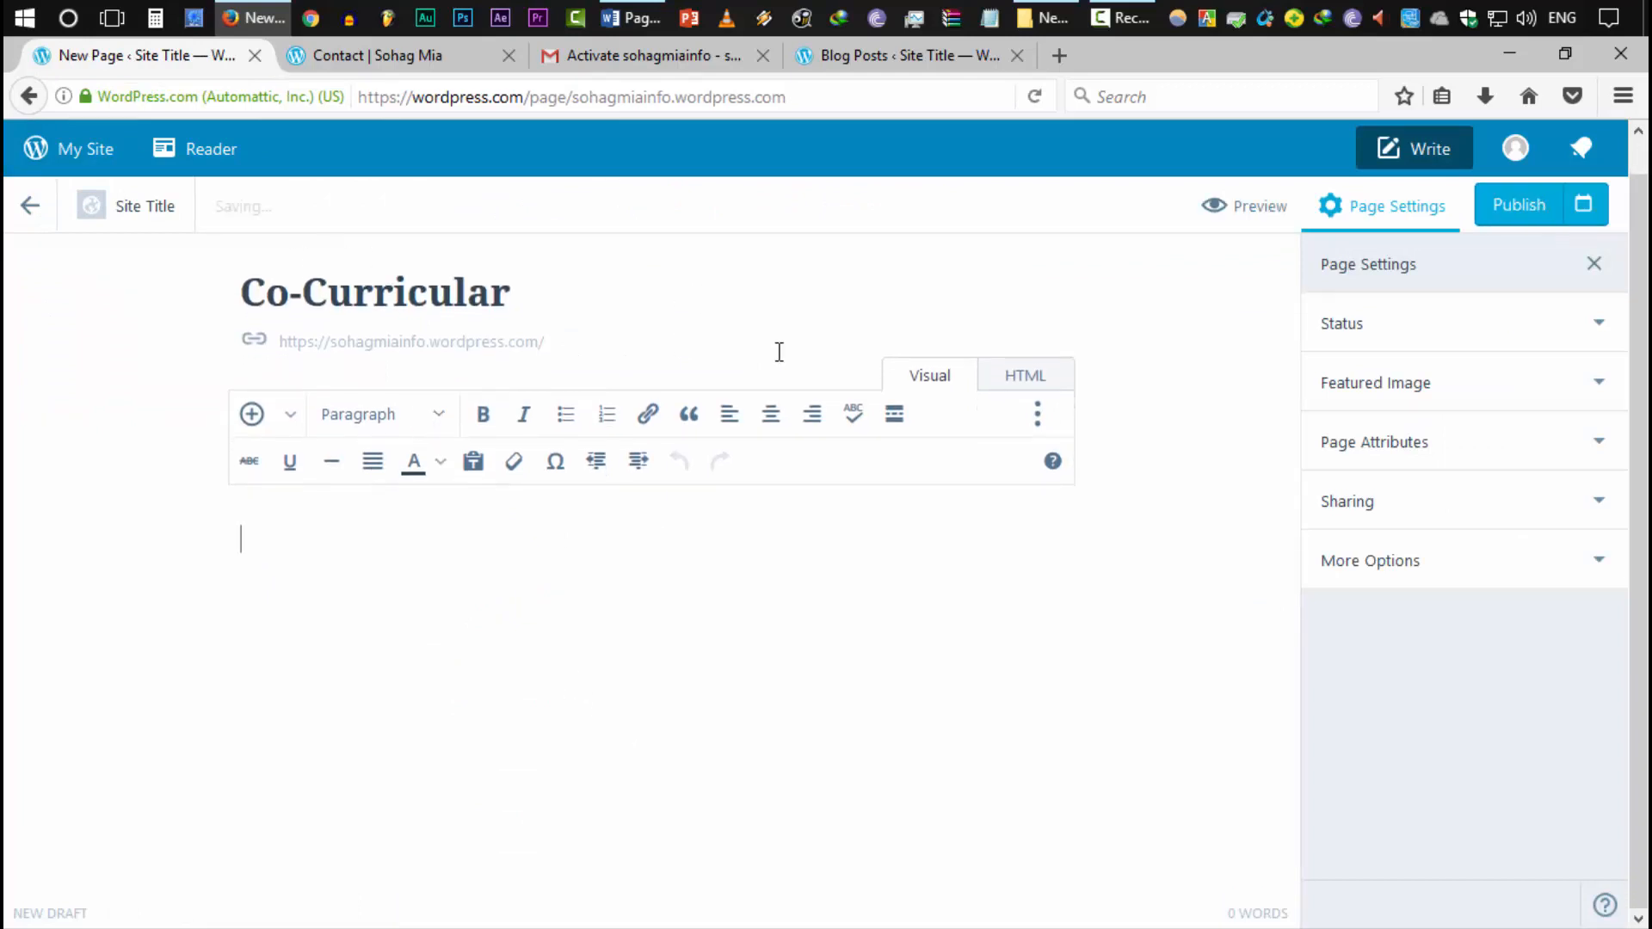
Copy the five Co-Curricular Activities paragraphs from Word and paste them into the WordPress page body
left_click(630, 17)
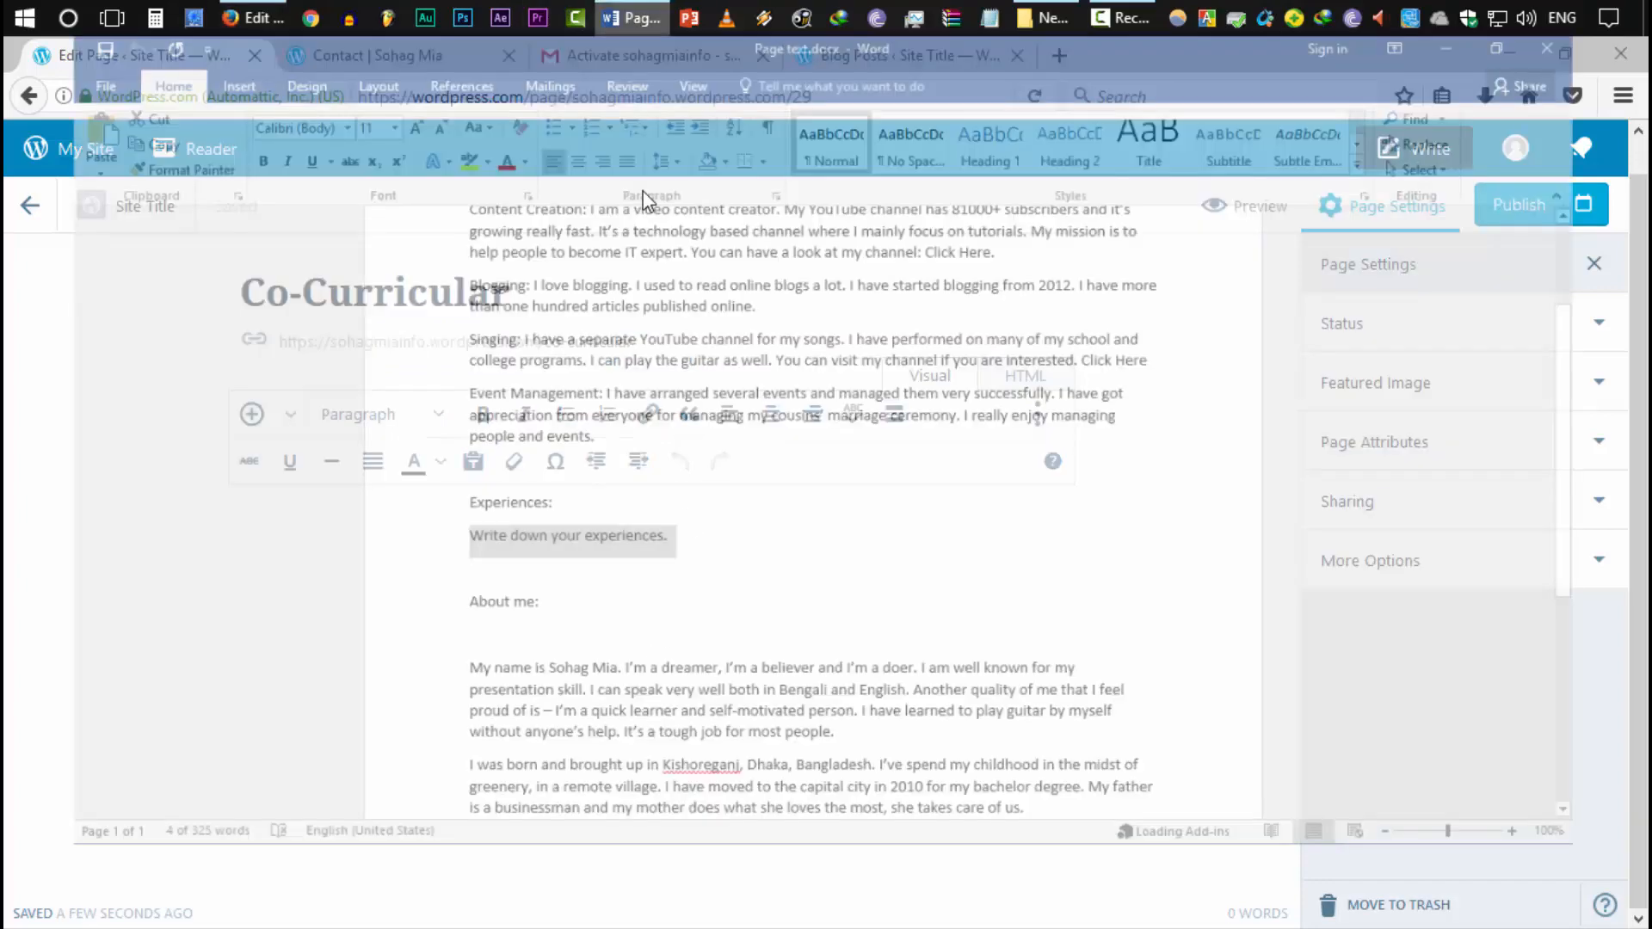
left_click_drag(395, 664, 383, 353)
key("ctrl+c")
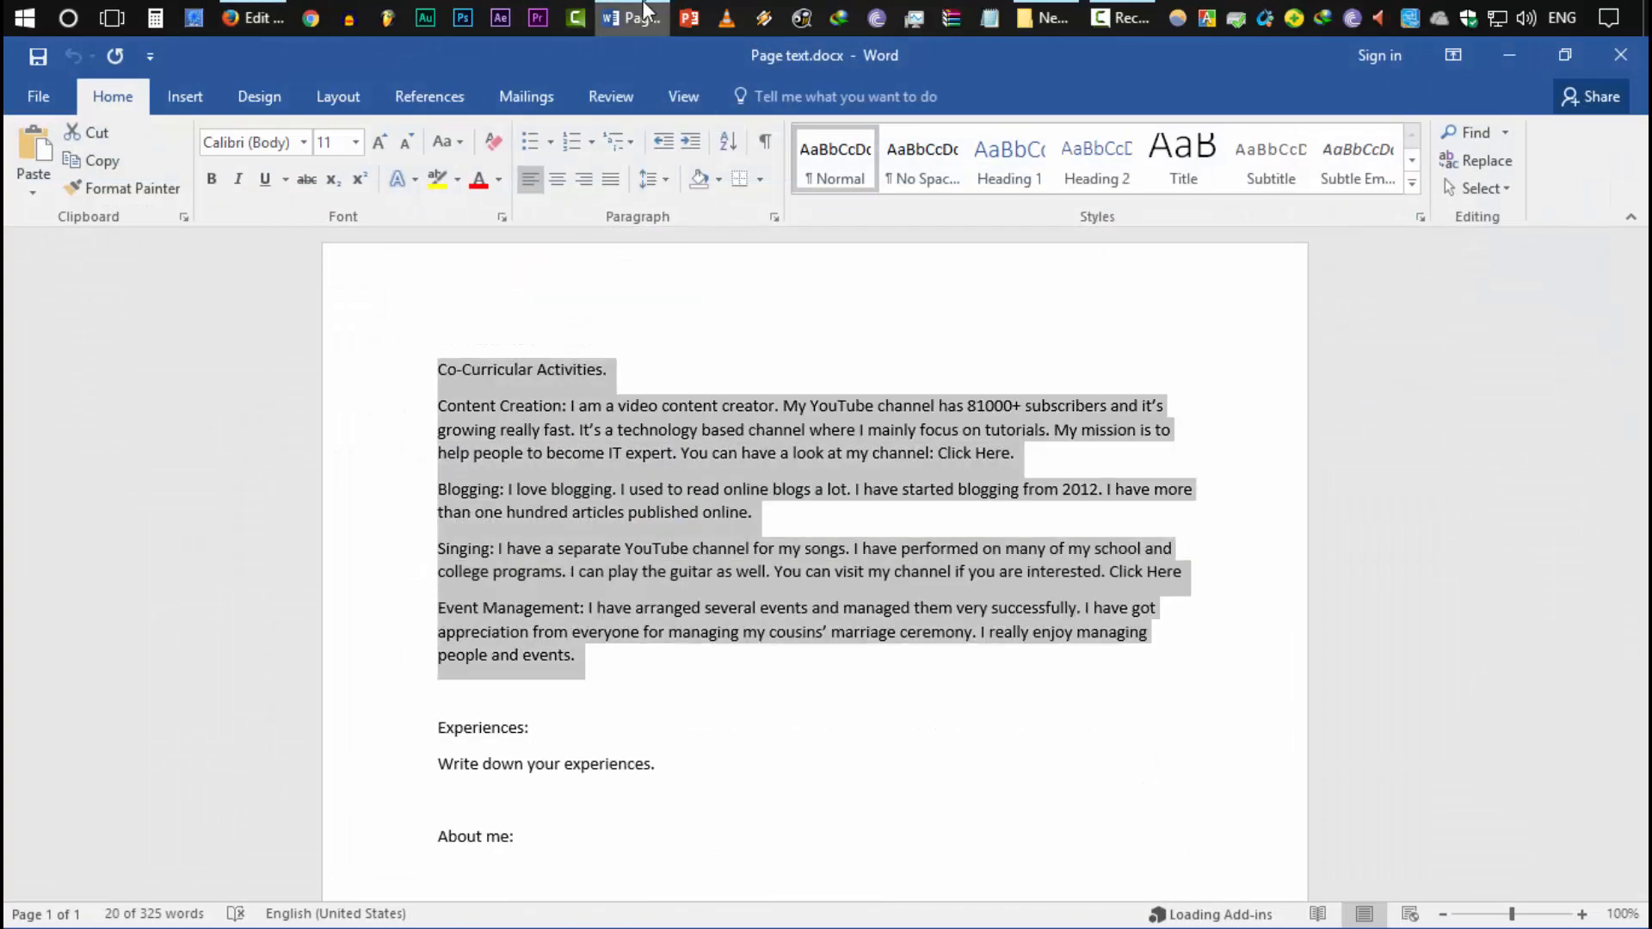
left_click(254, 17)
key("ctrl+v")
scroll(578, 730, "down", 2)
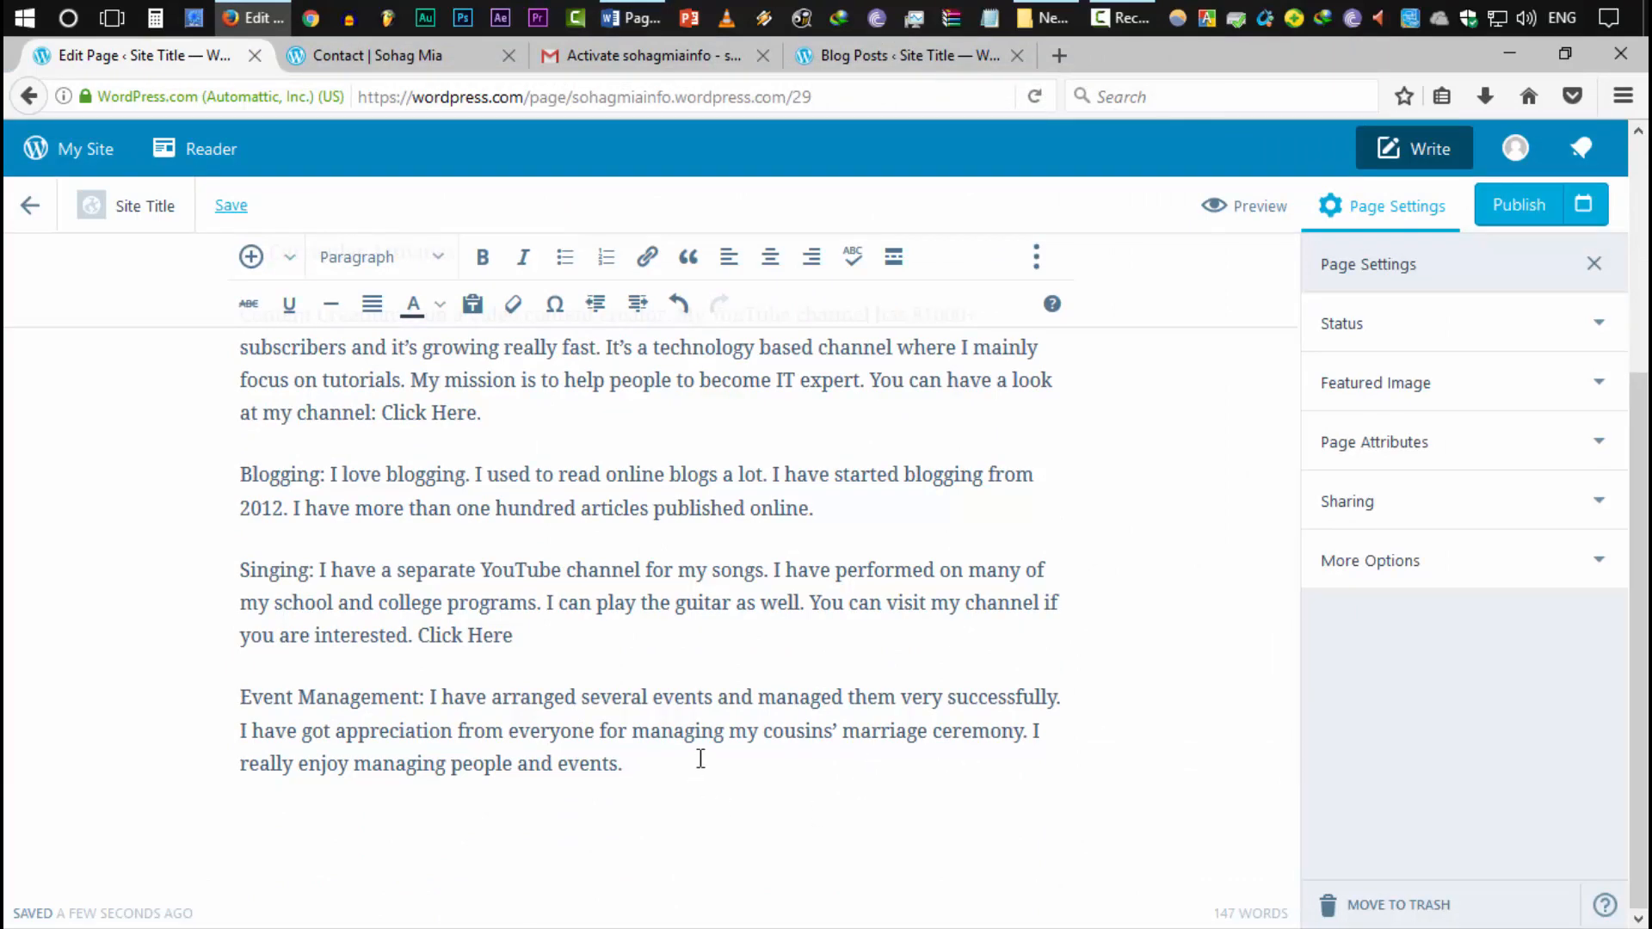
scroll(158, 704, "up", 4)
scroll(159, 703, "down", 3)
scroll(548, 569, "up", 2)
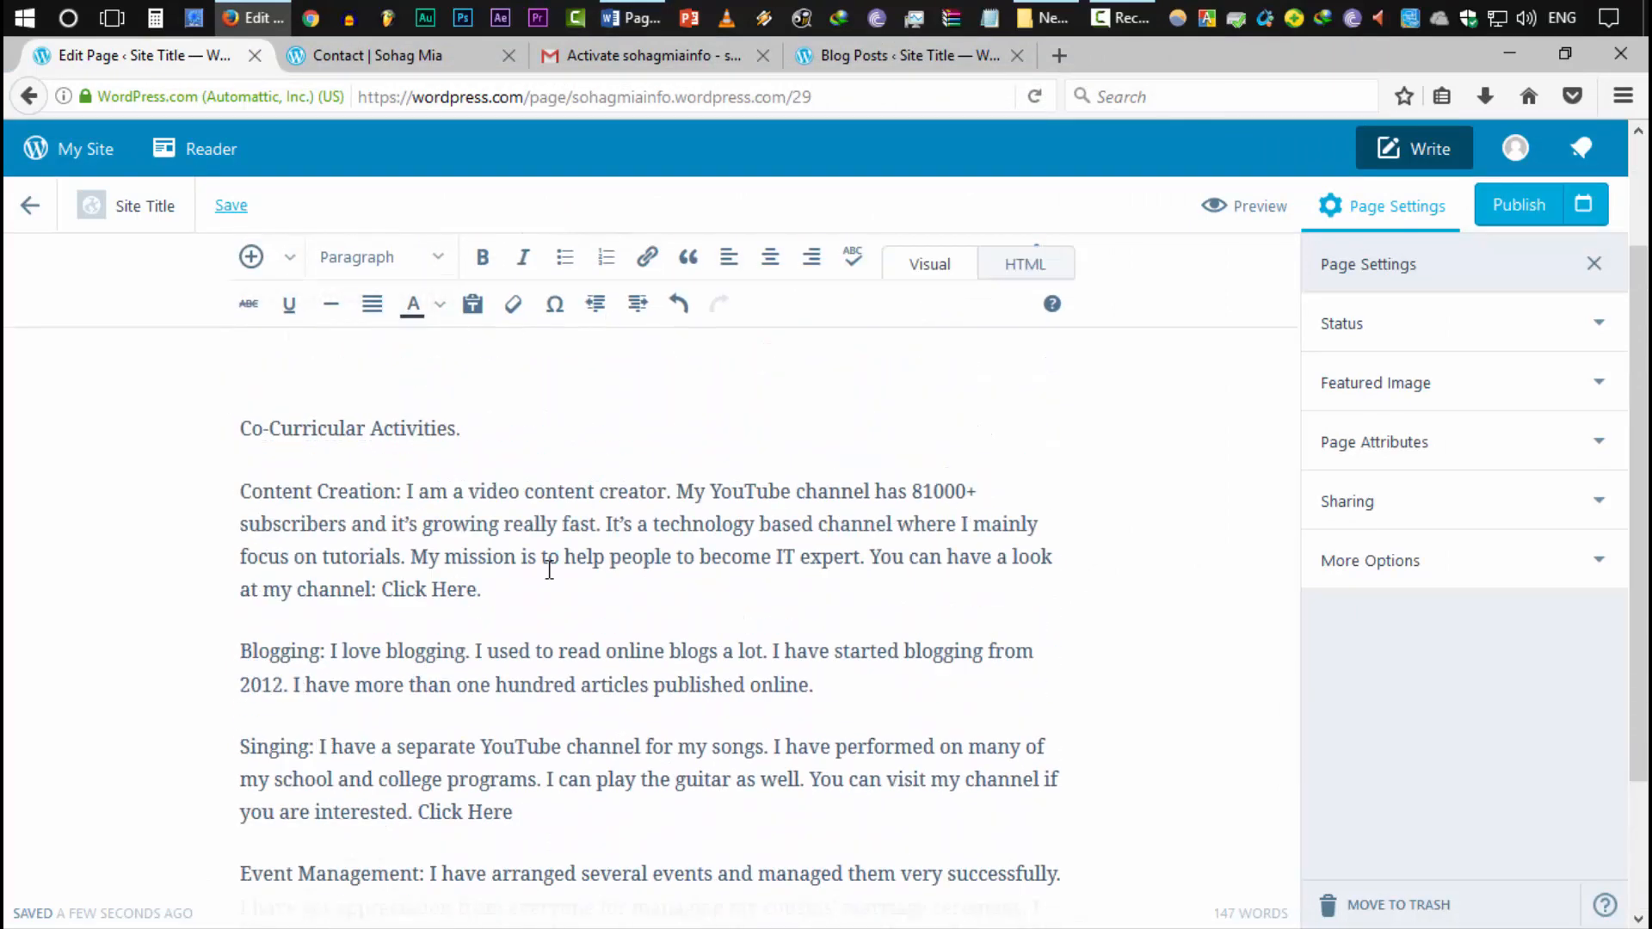
scroll(549, 570, "up", 2)
scroll(628, 654, "down", 3)
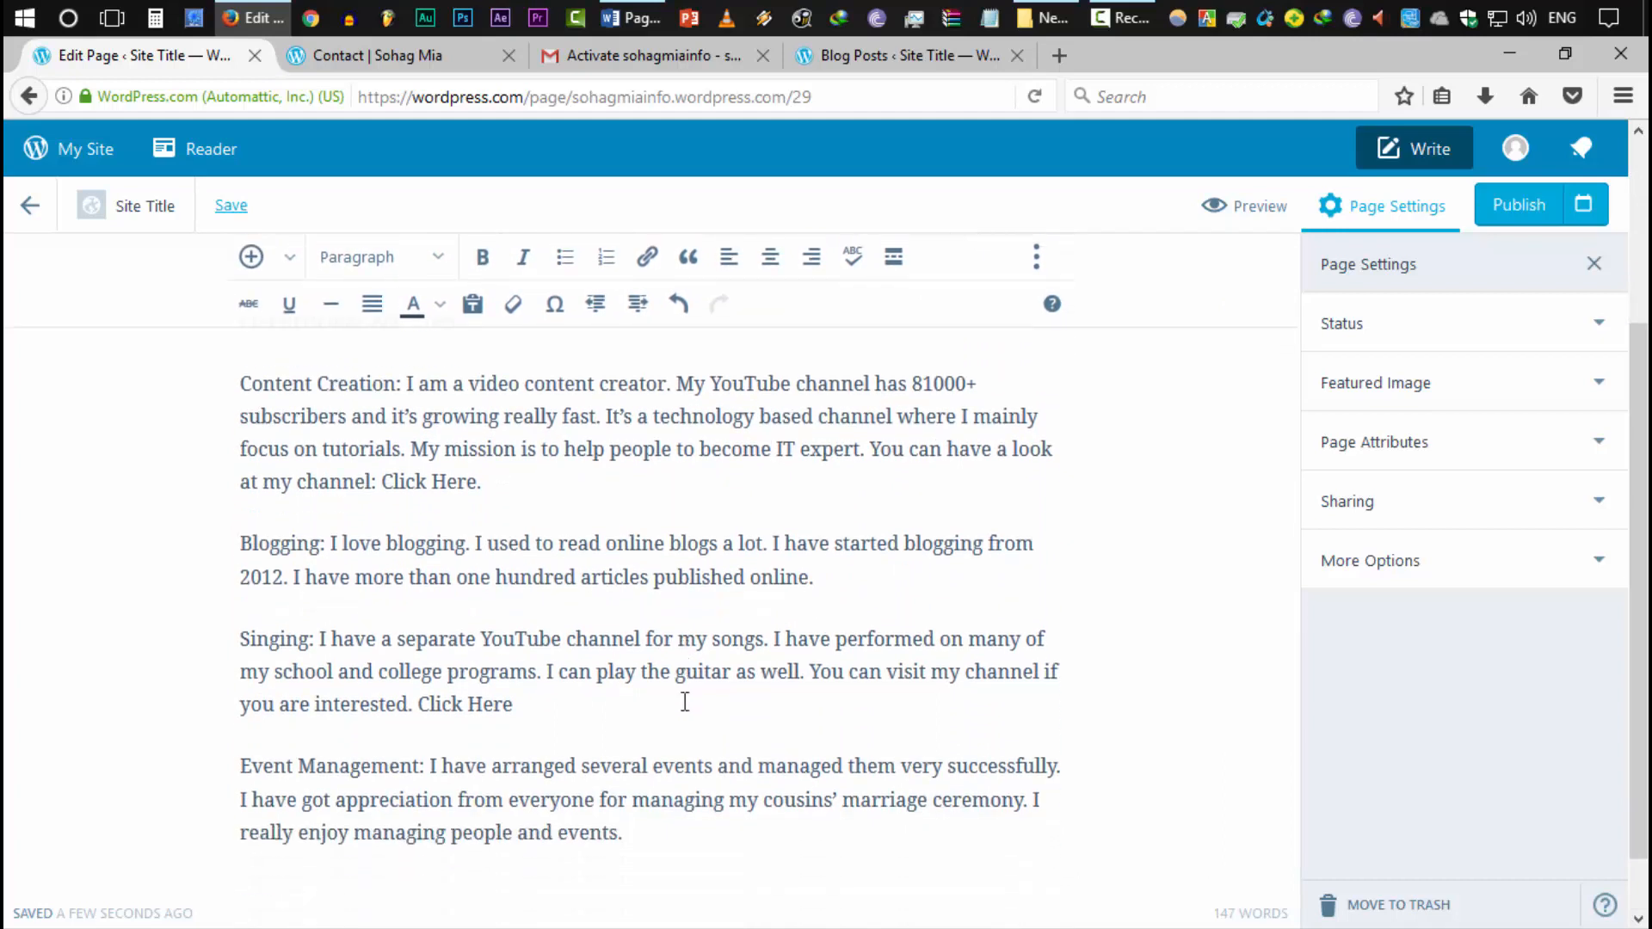
Select the text 'Click Here.' in the Content Creation paragraph
left_click_drag(839, 362, 944, 361)
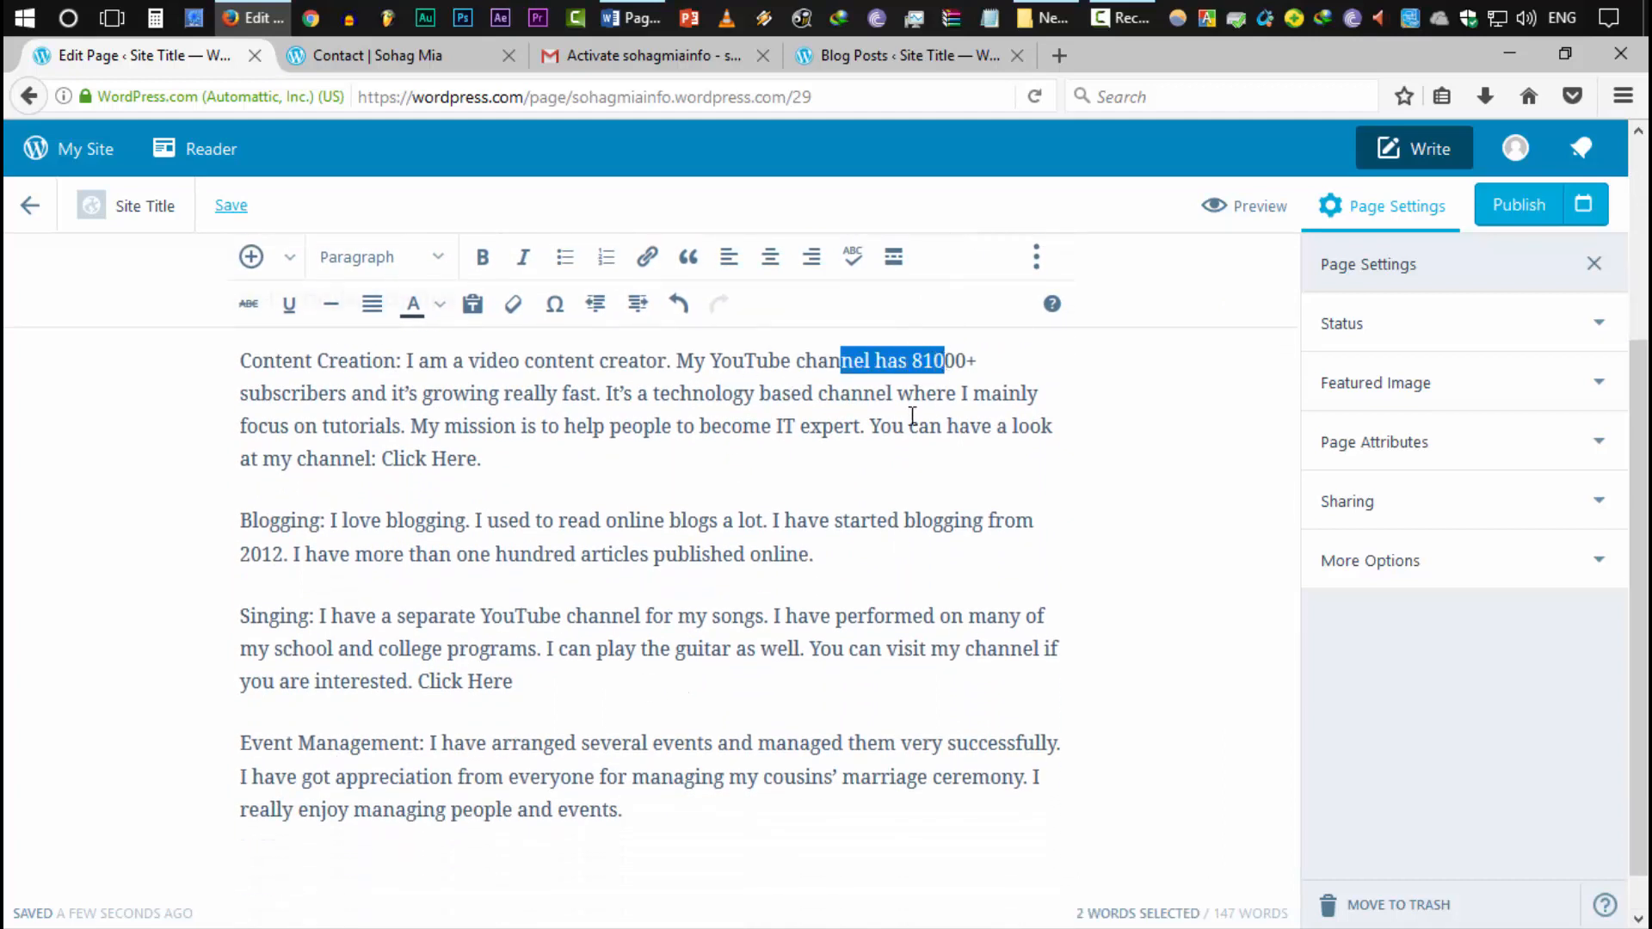
left_click(912, 417)
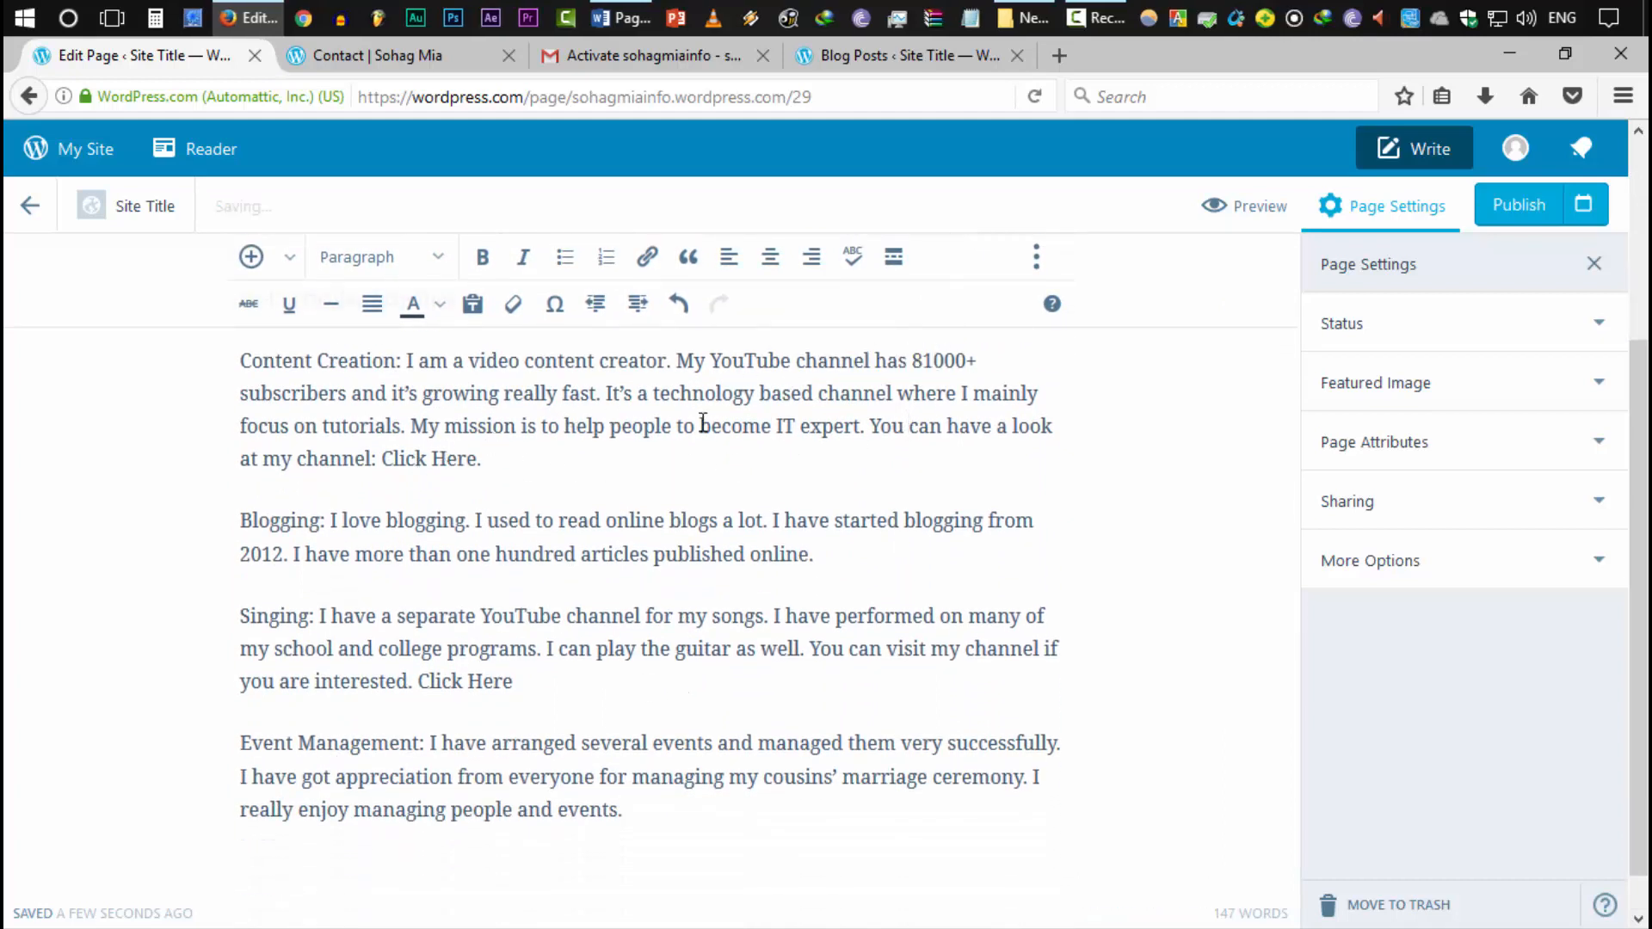
left_click_drag(870, 425, 1011, 426)
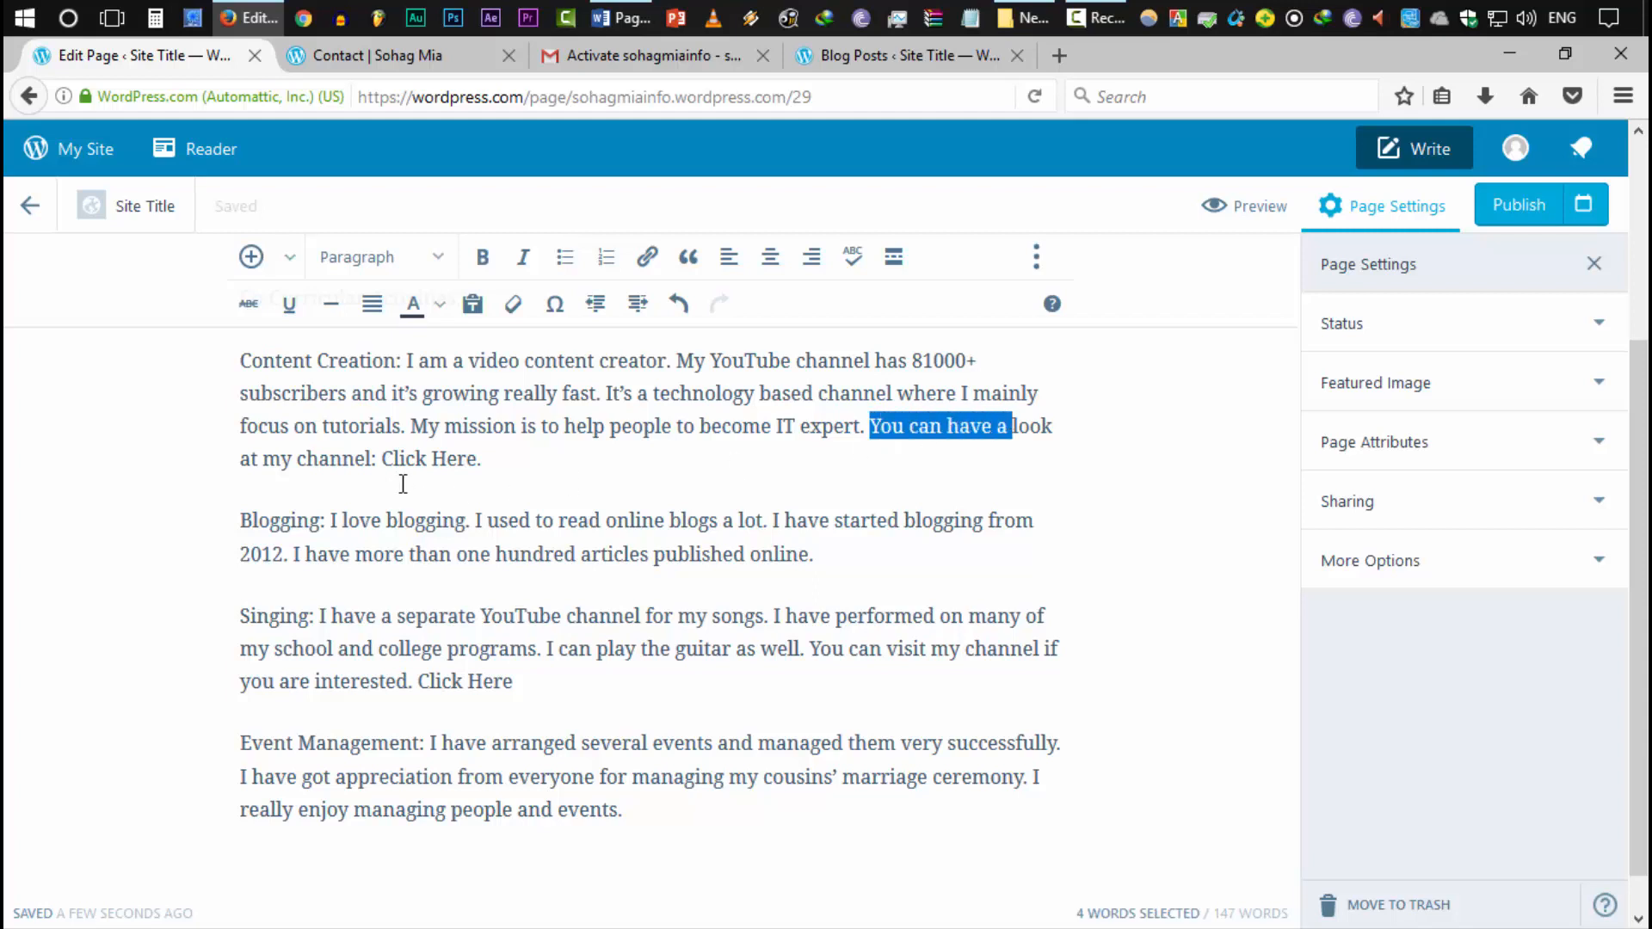
left_click_drag(382, 460, 508, 457)
left_click(446, 461)
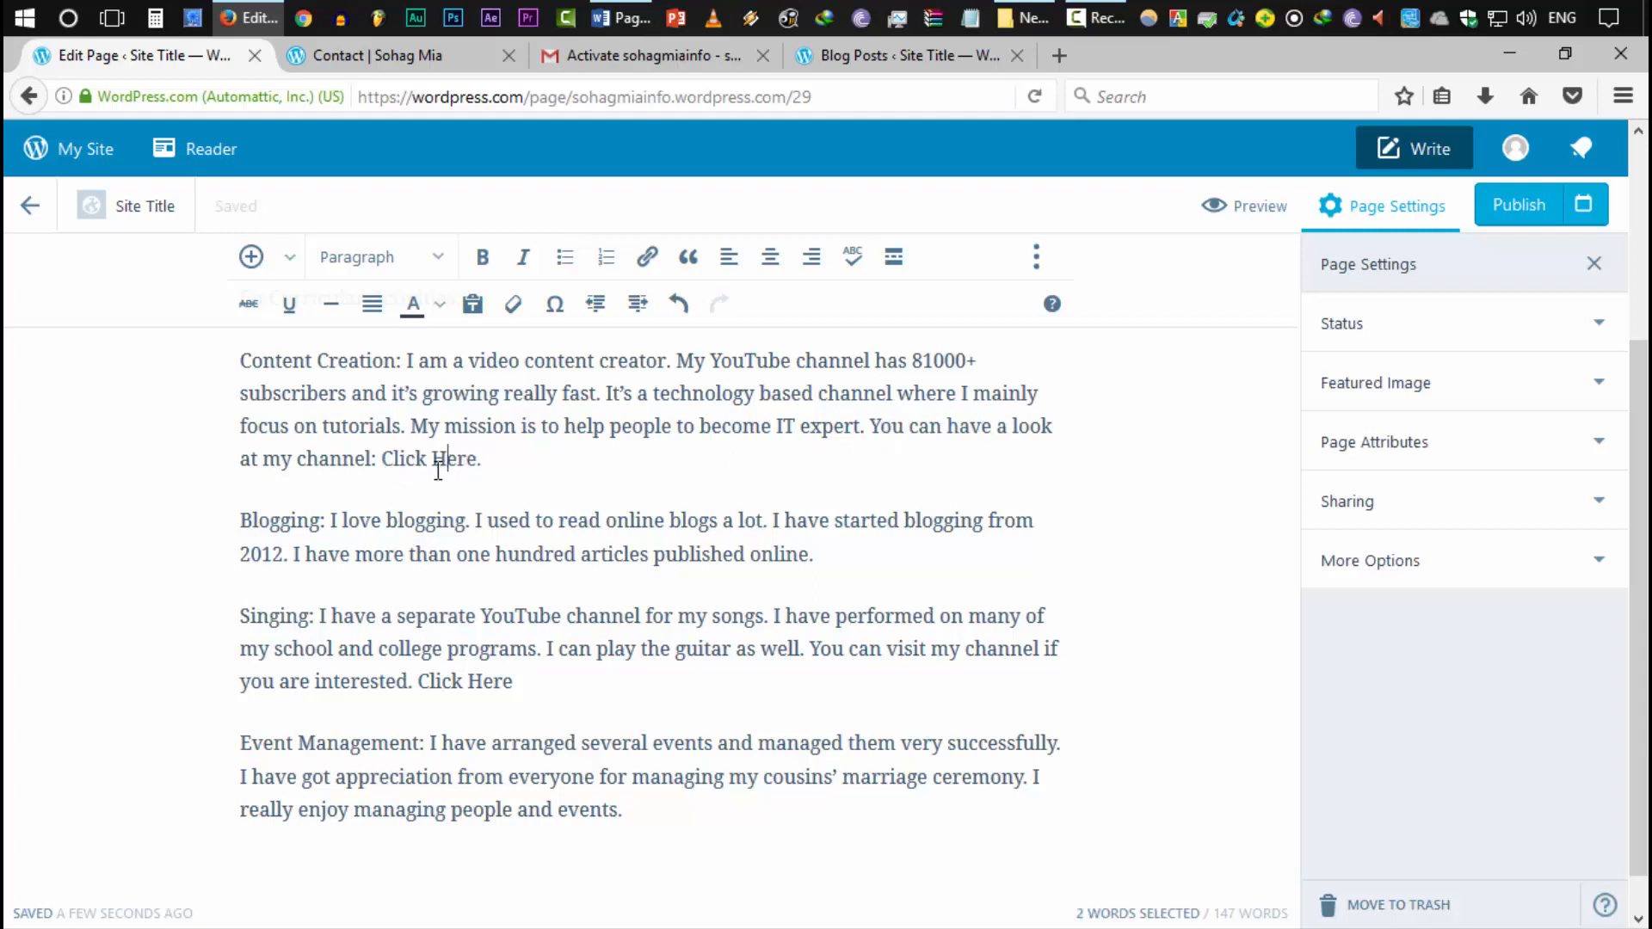
left_click_drag(382, 462, 555, 459)
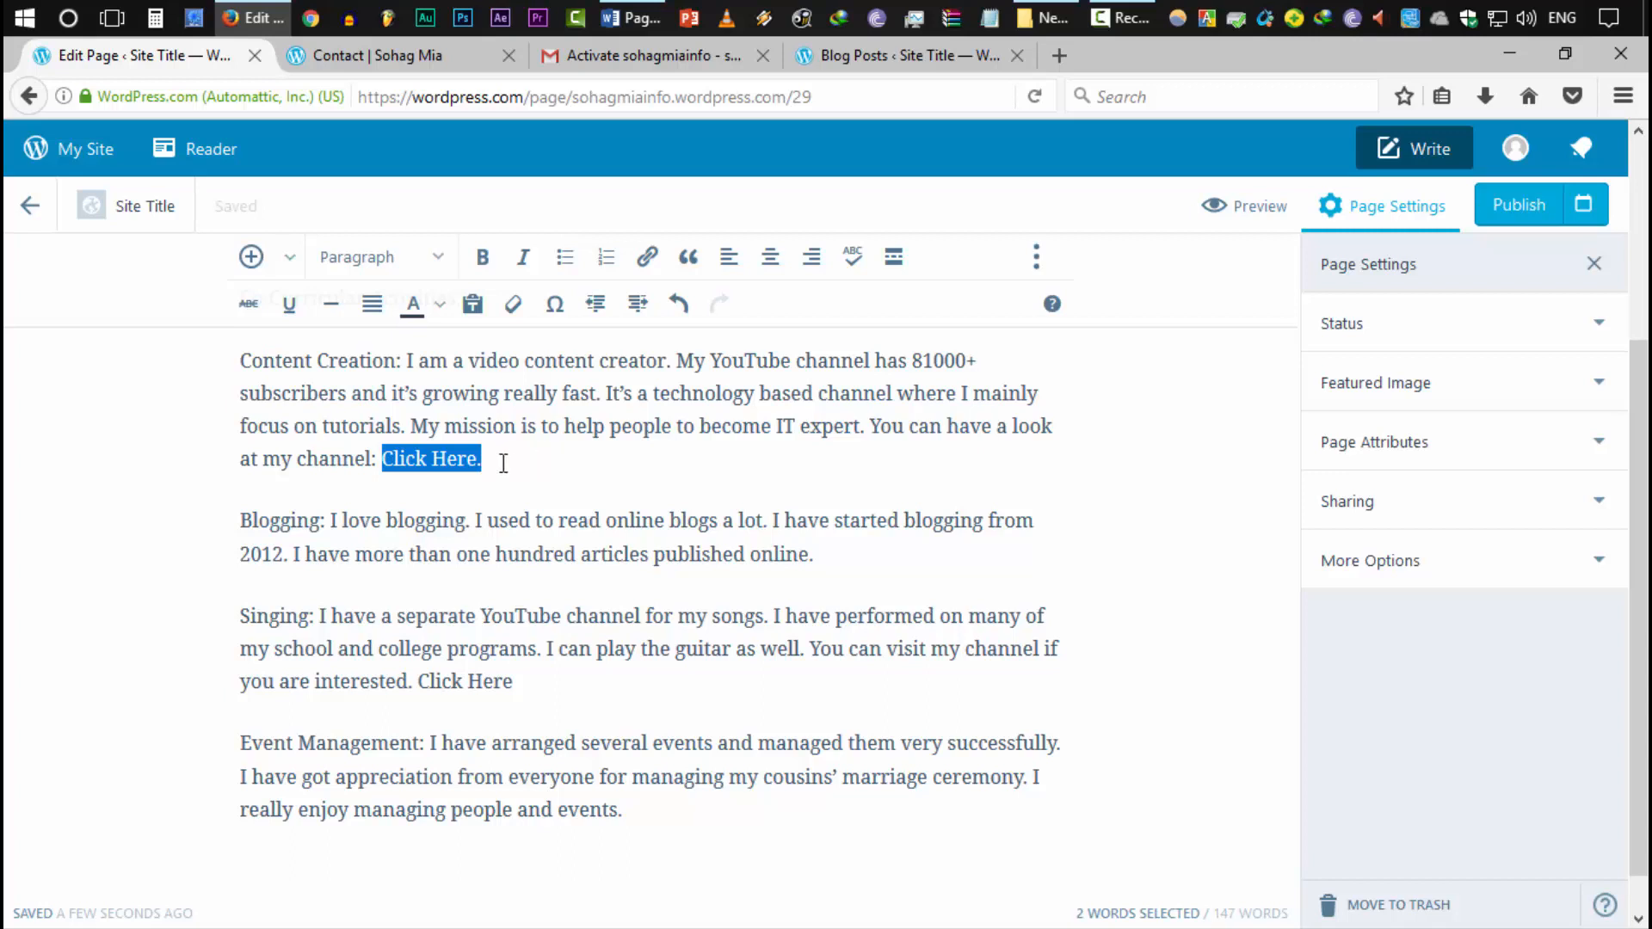
left_click(395, 456)
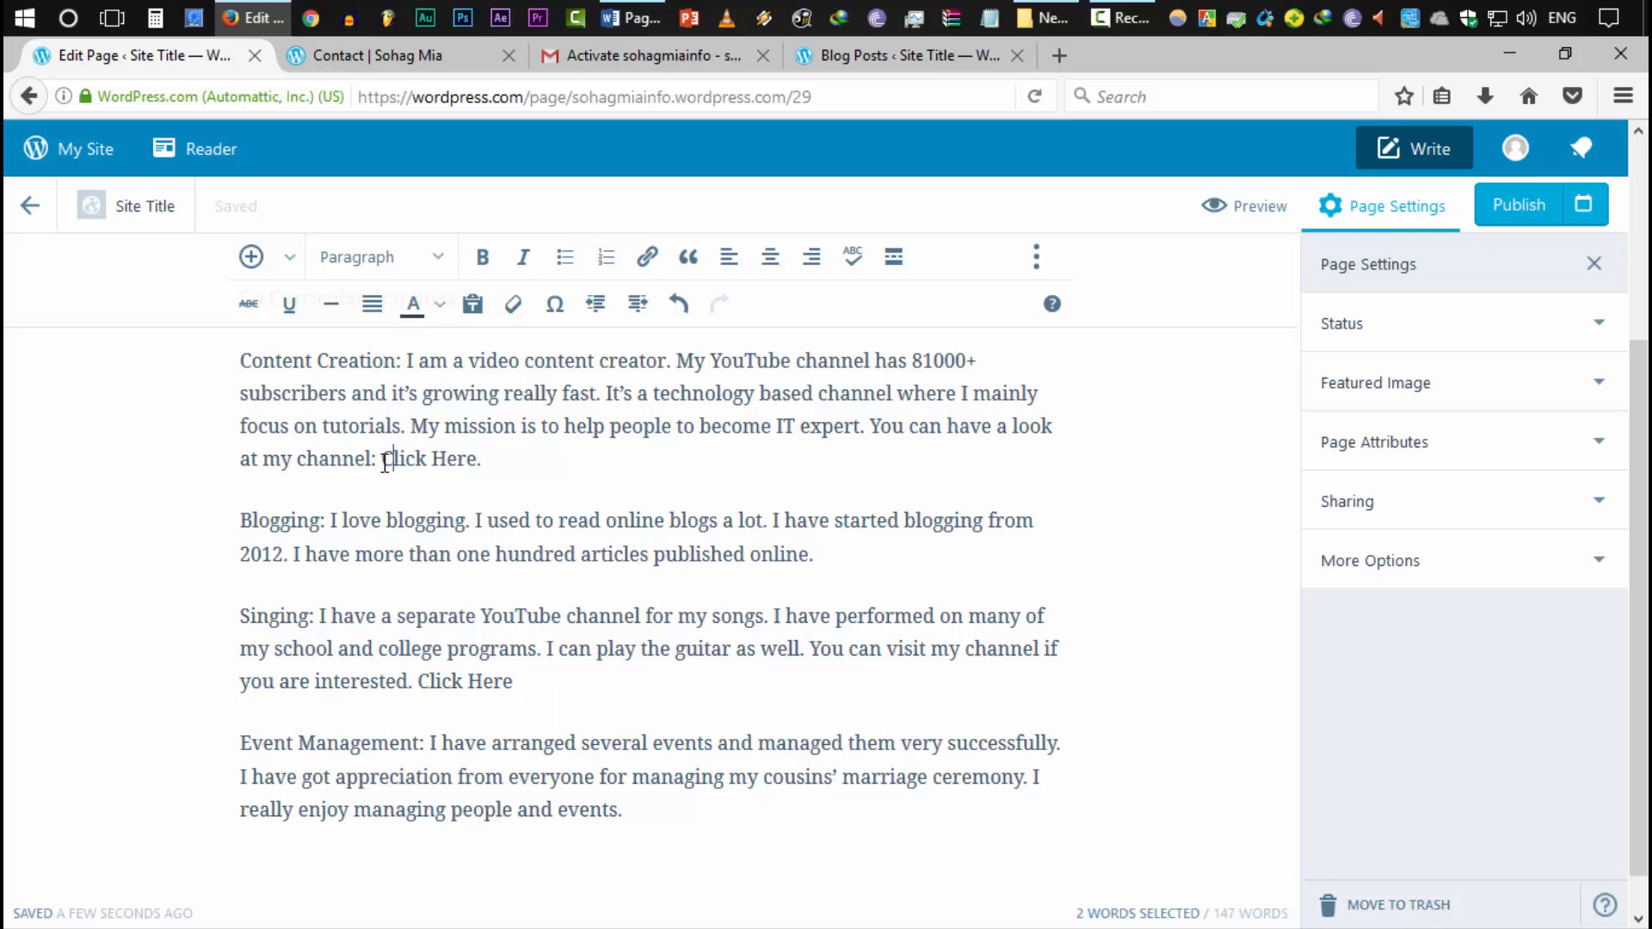
left_click(531, 459, "shift")
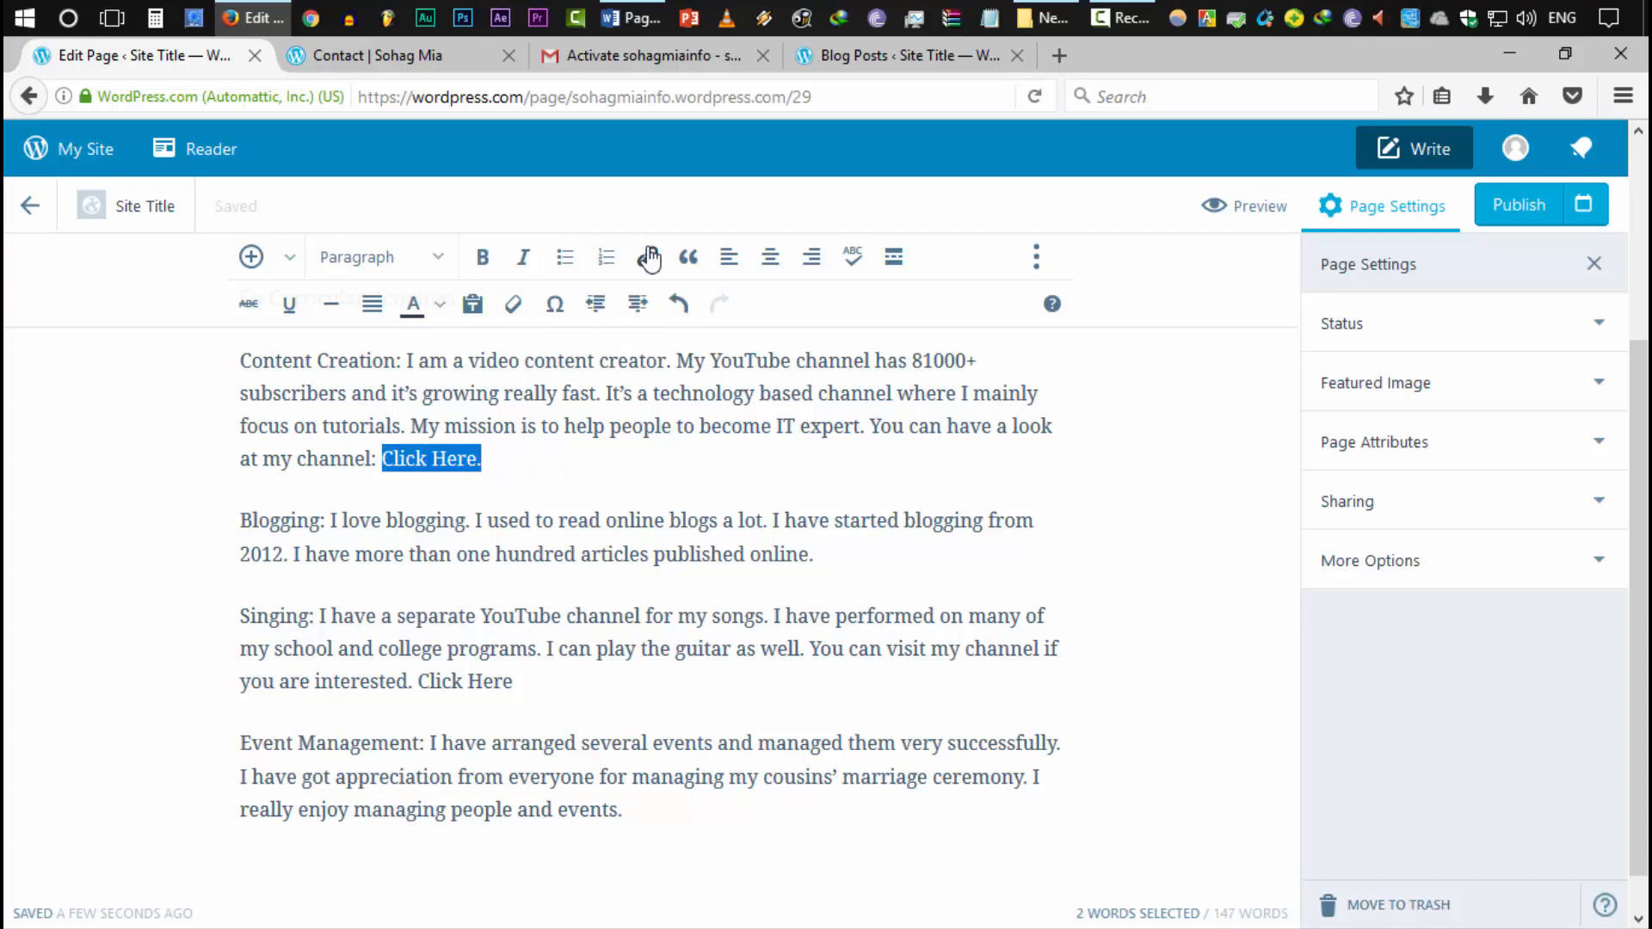
Start a link on the selection and copy the YouTube channel address from a new browser tab
left_click(650, 258)
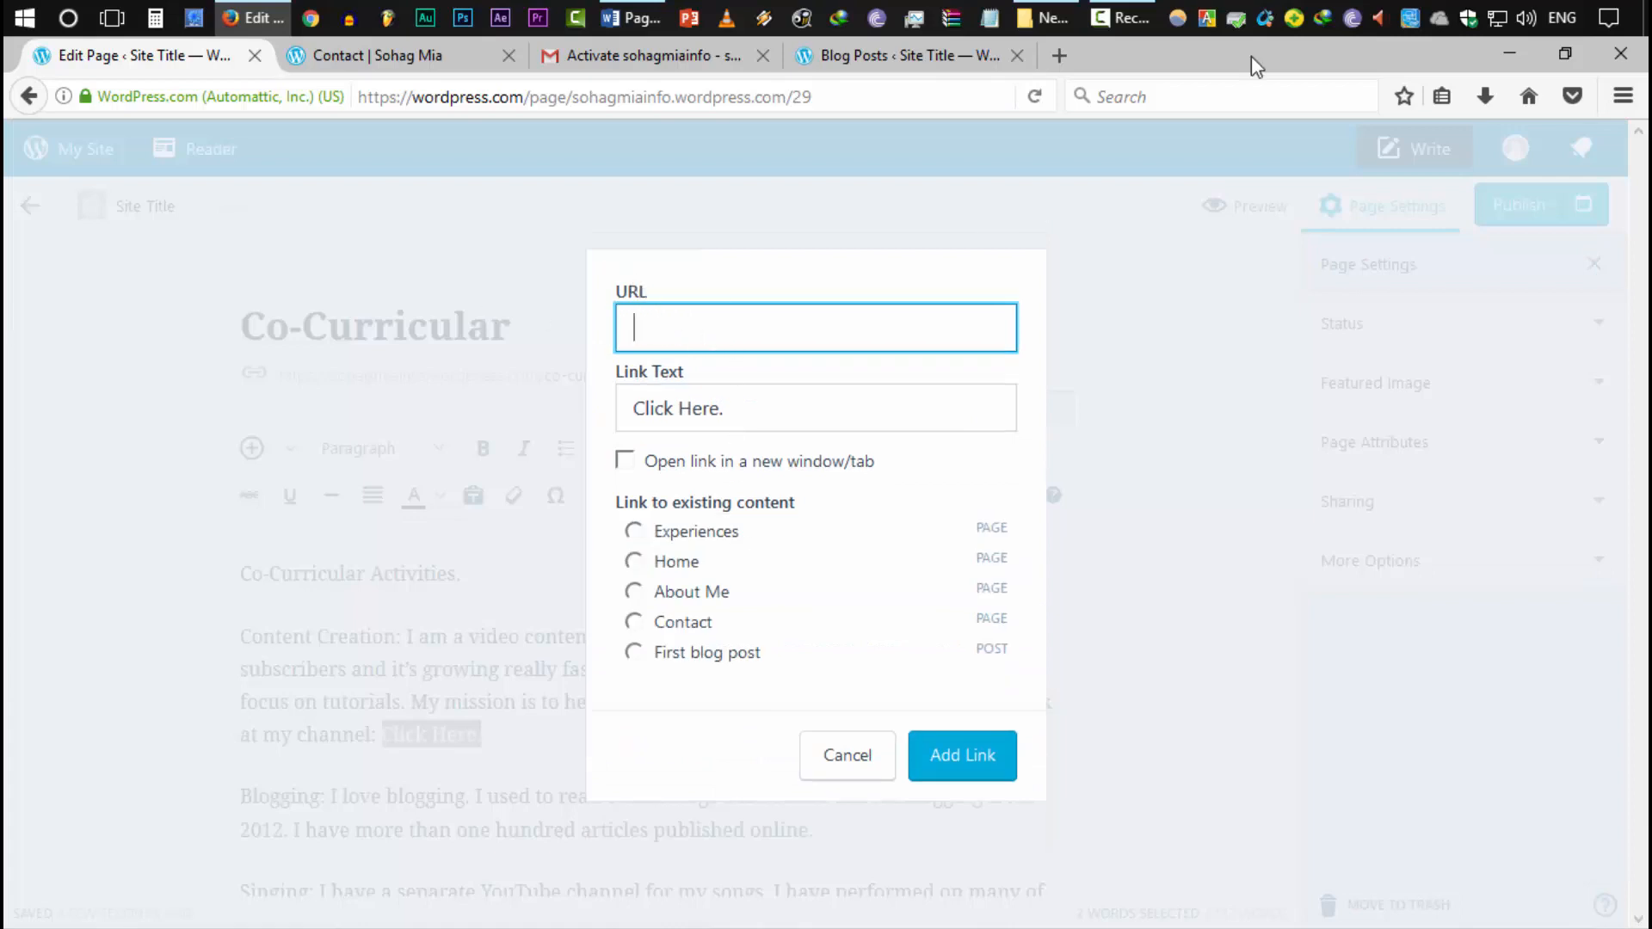
left_click(1072, 55)
type("youtube.com/")
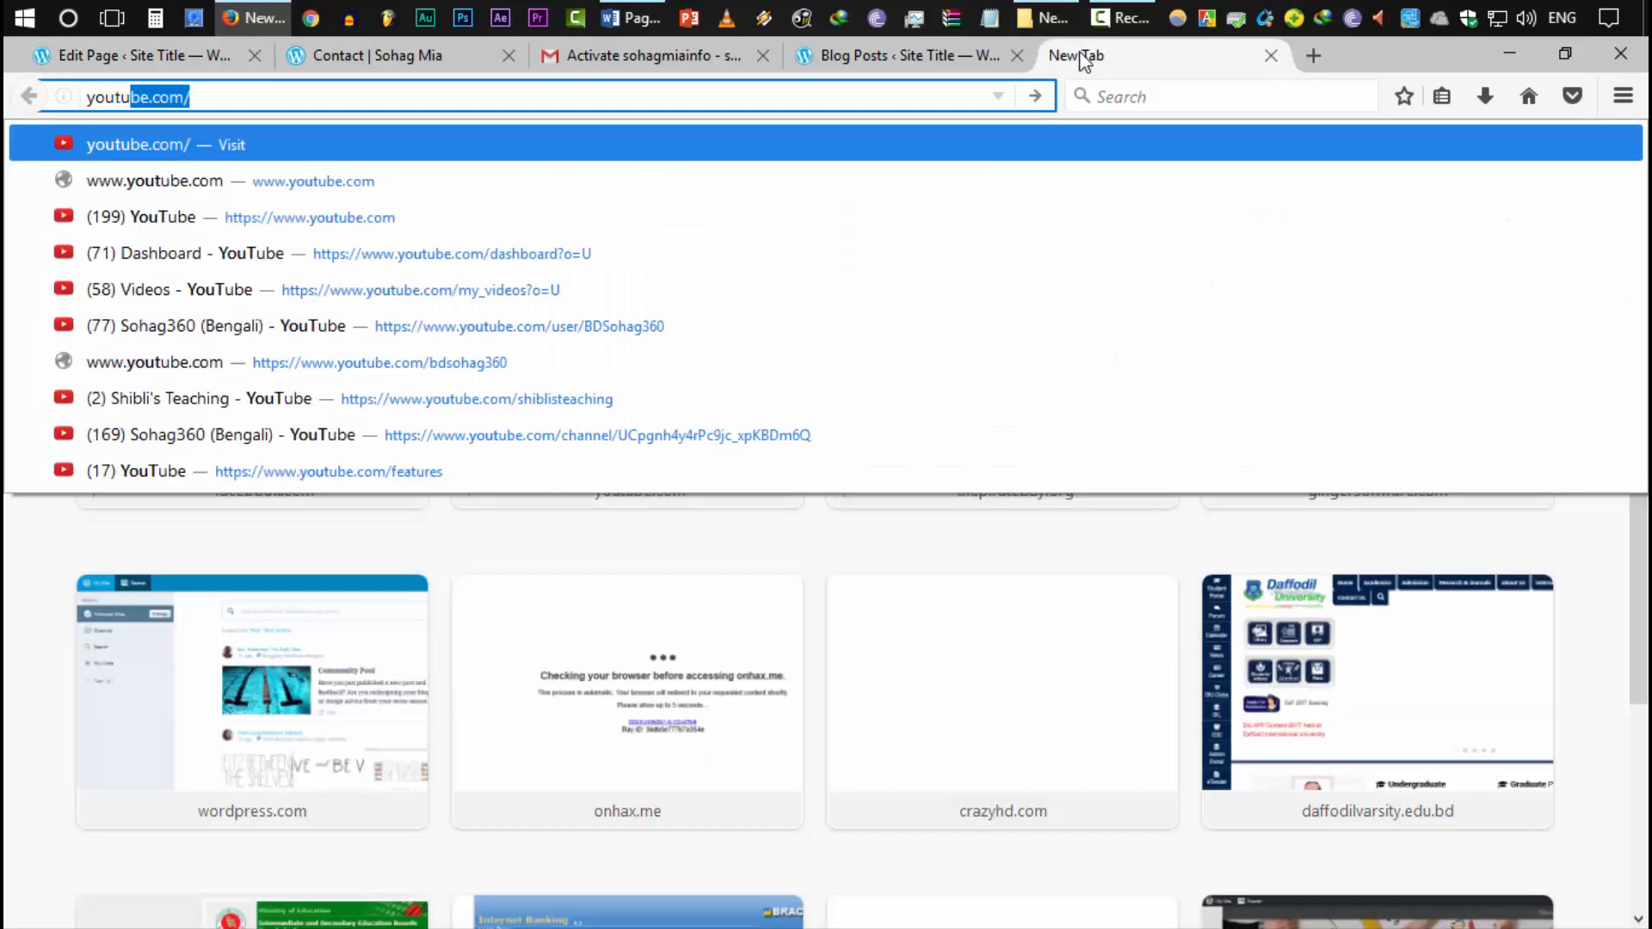
key("Return")
key("Right")
type("bd")
key("Return")
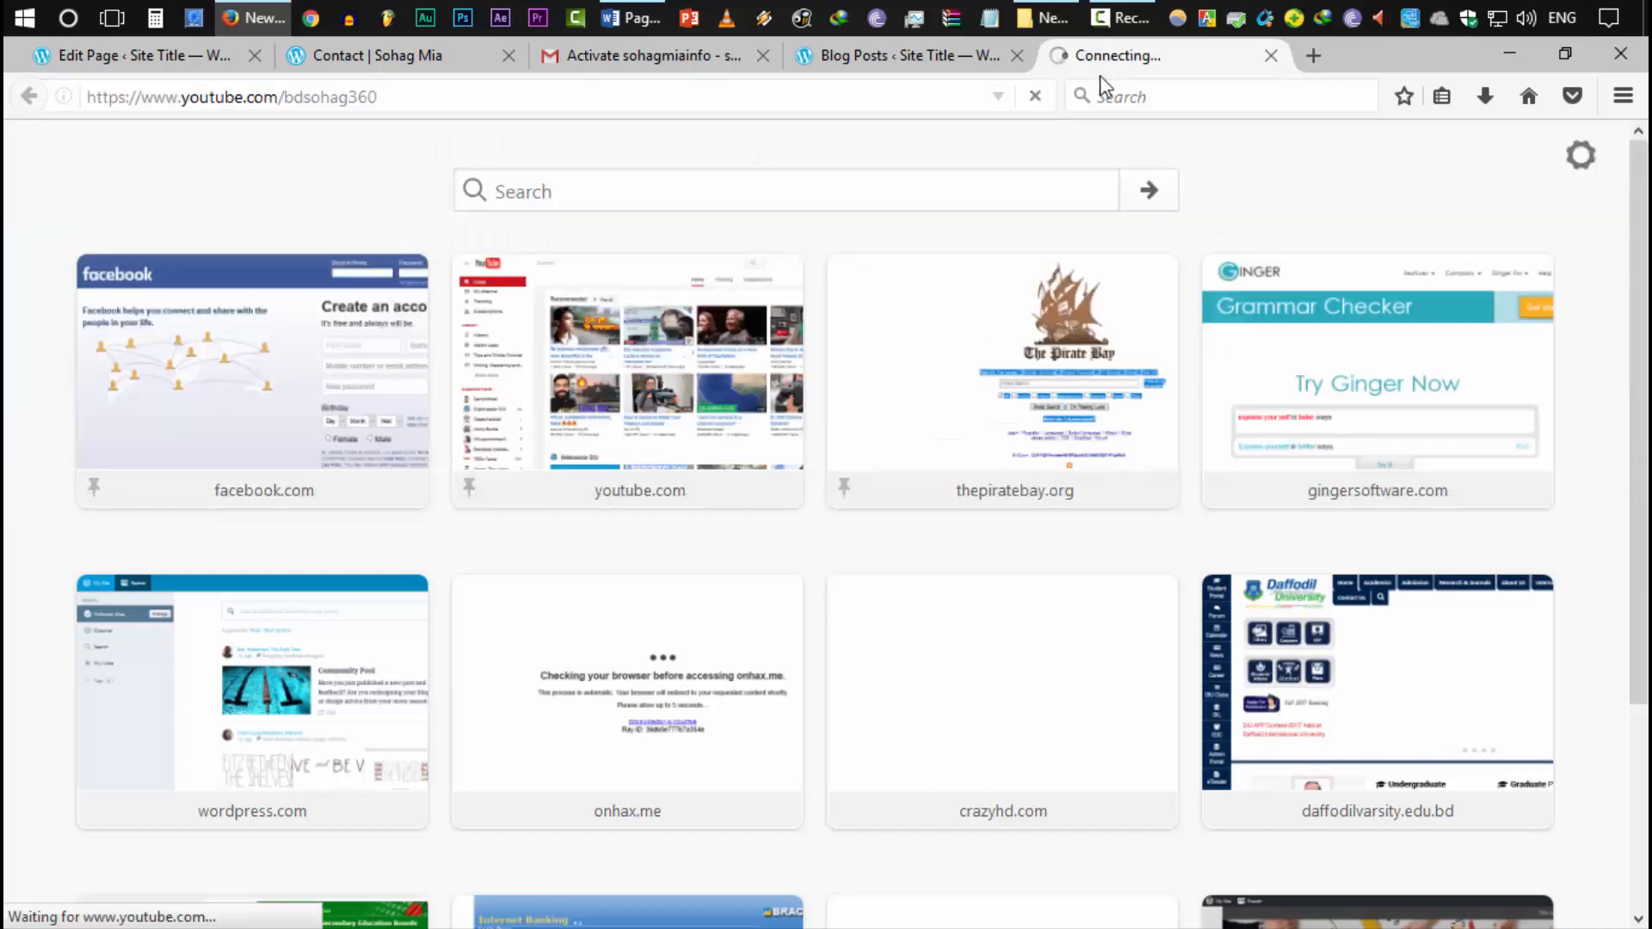
left_click(745, 103)
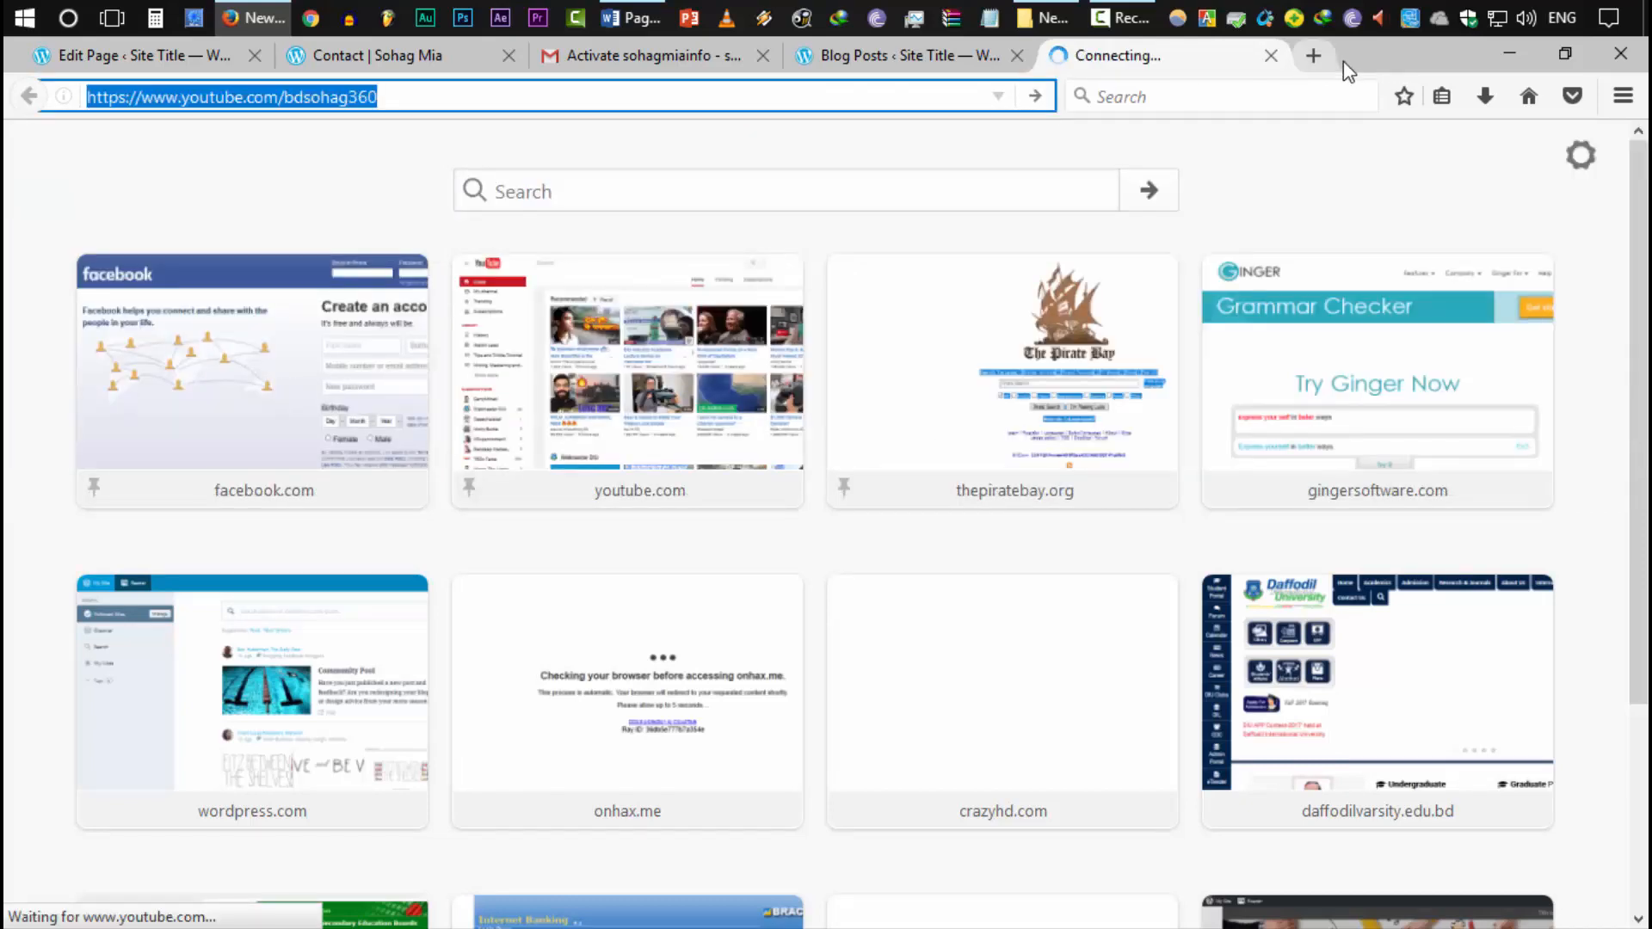
left_click(1270, 55)
double_click(1230, 69)
double_click(1213, 72)
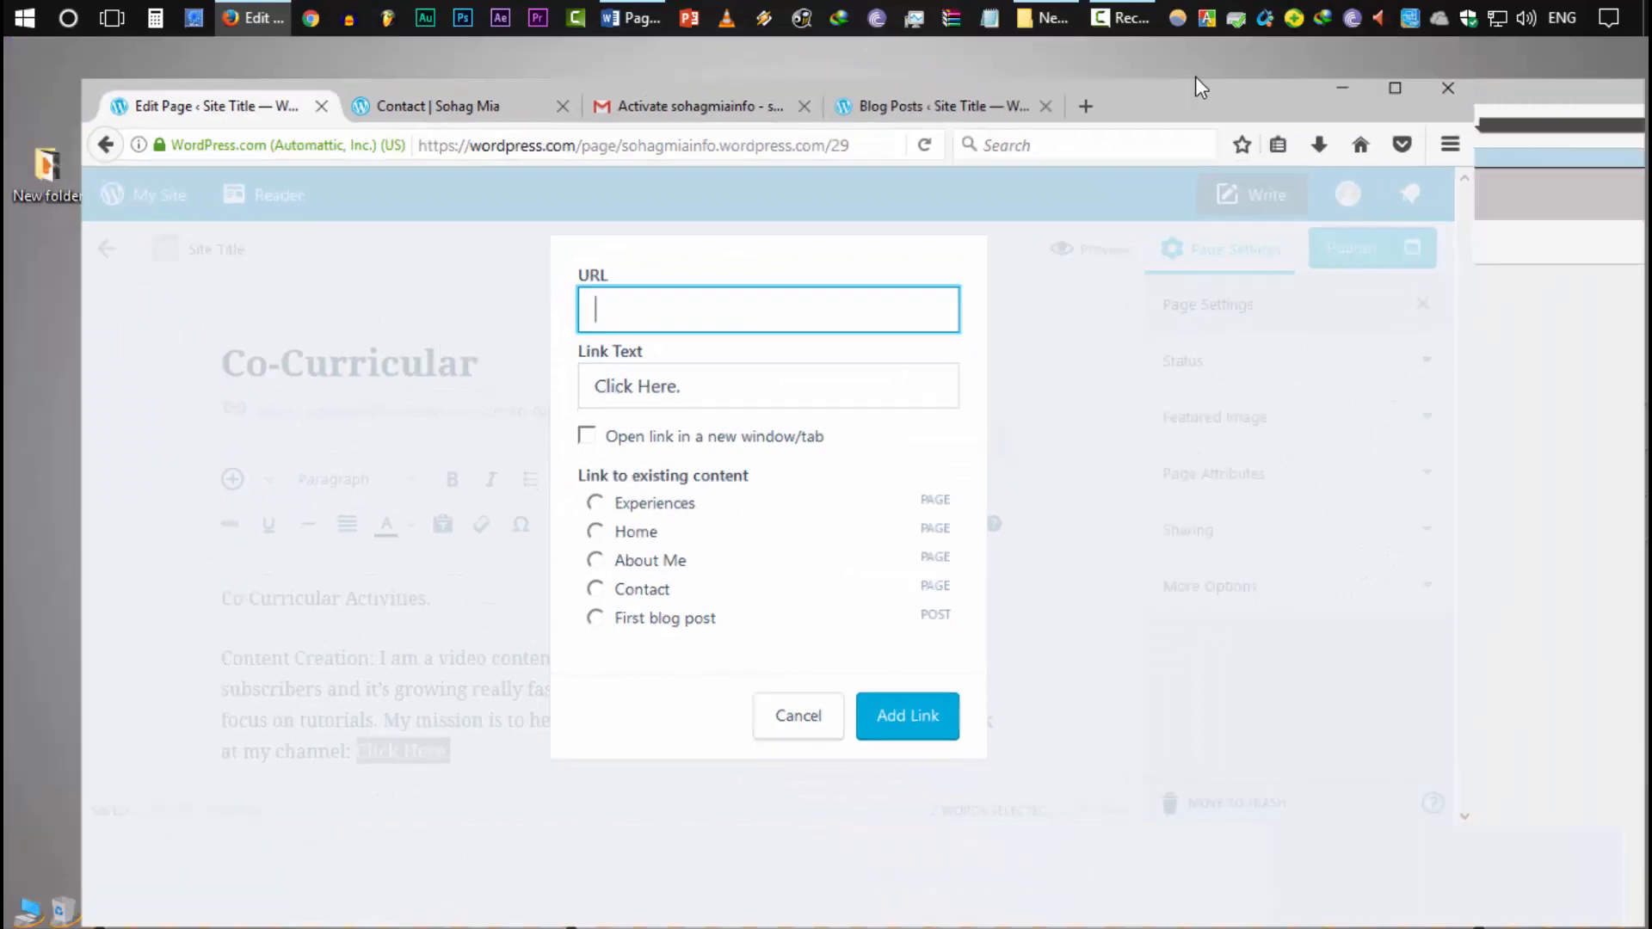
Paste the channel address as the link URL, set it to open in a new tab, and apply it
key("ctrl+v")
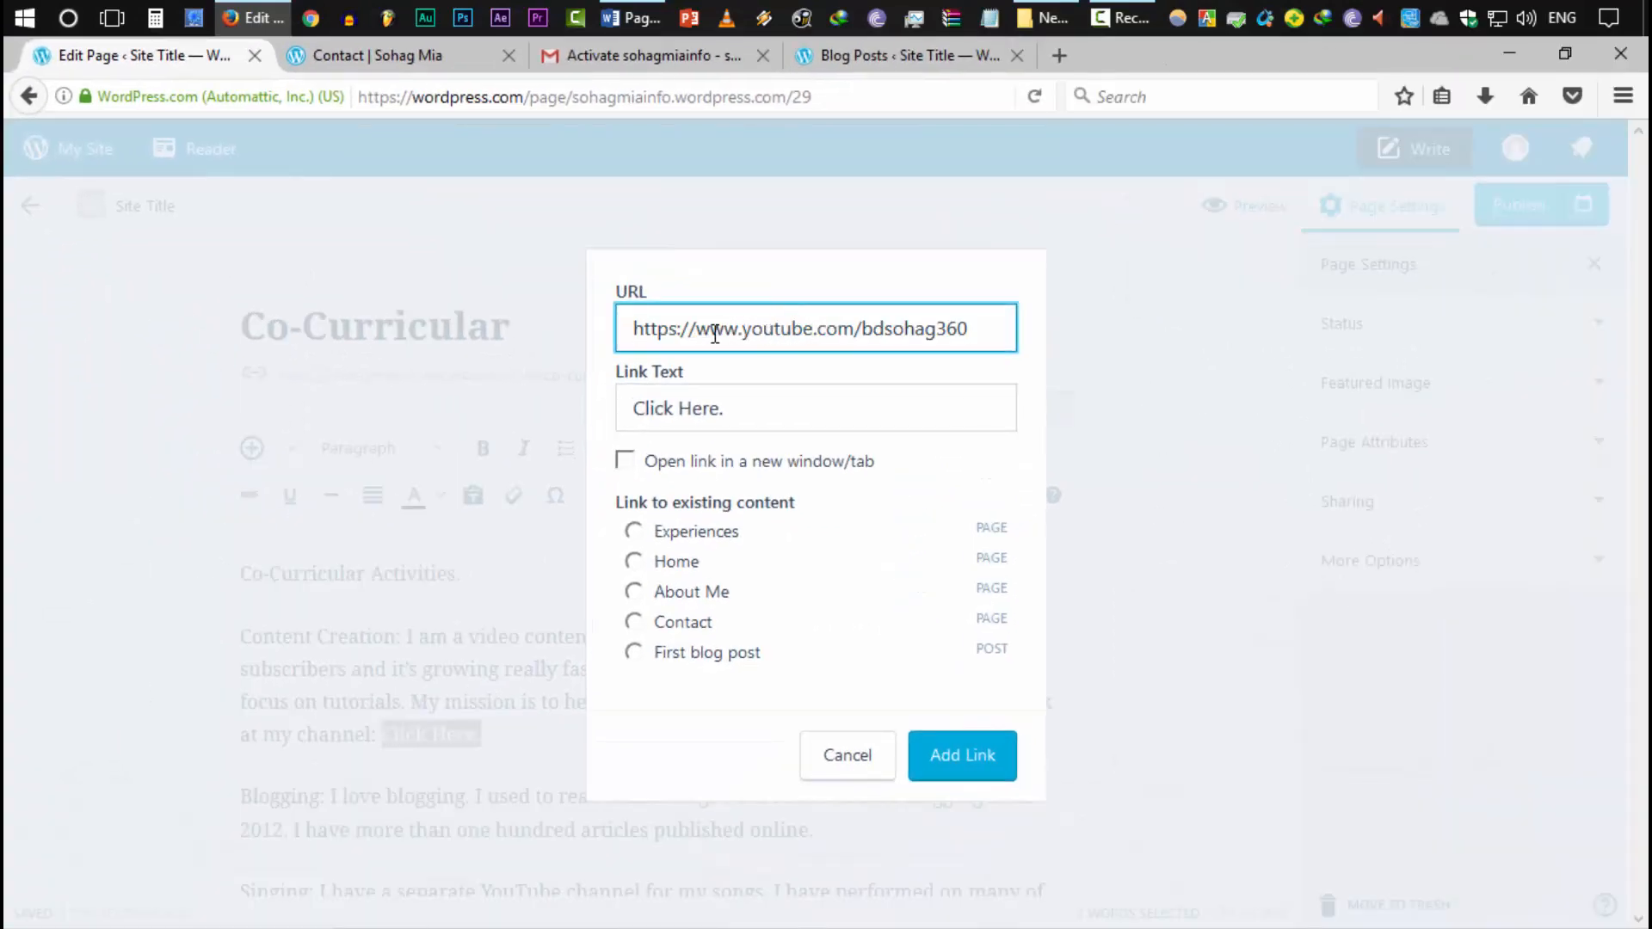
left_click_drag(711, 331, 897, 331)
left_click(785, 421)
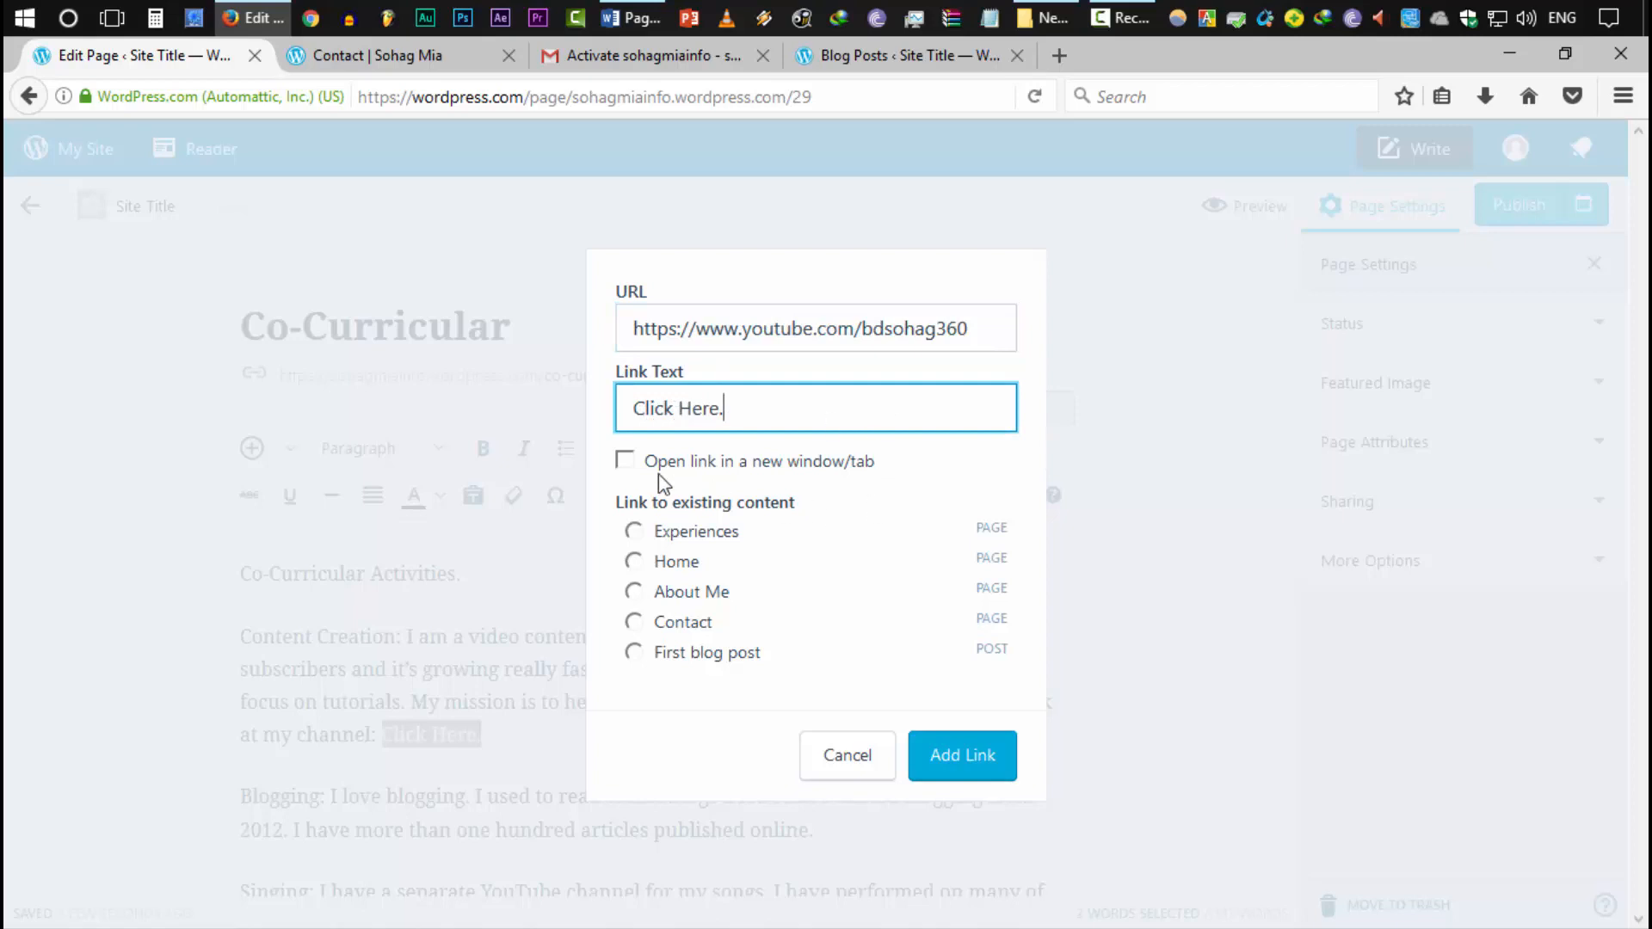
key("Tab")
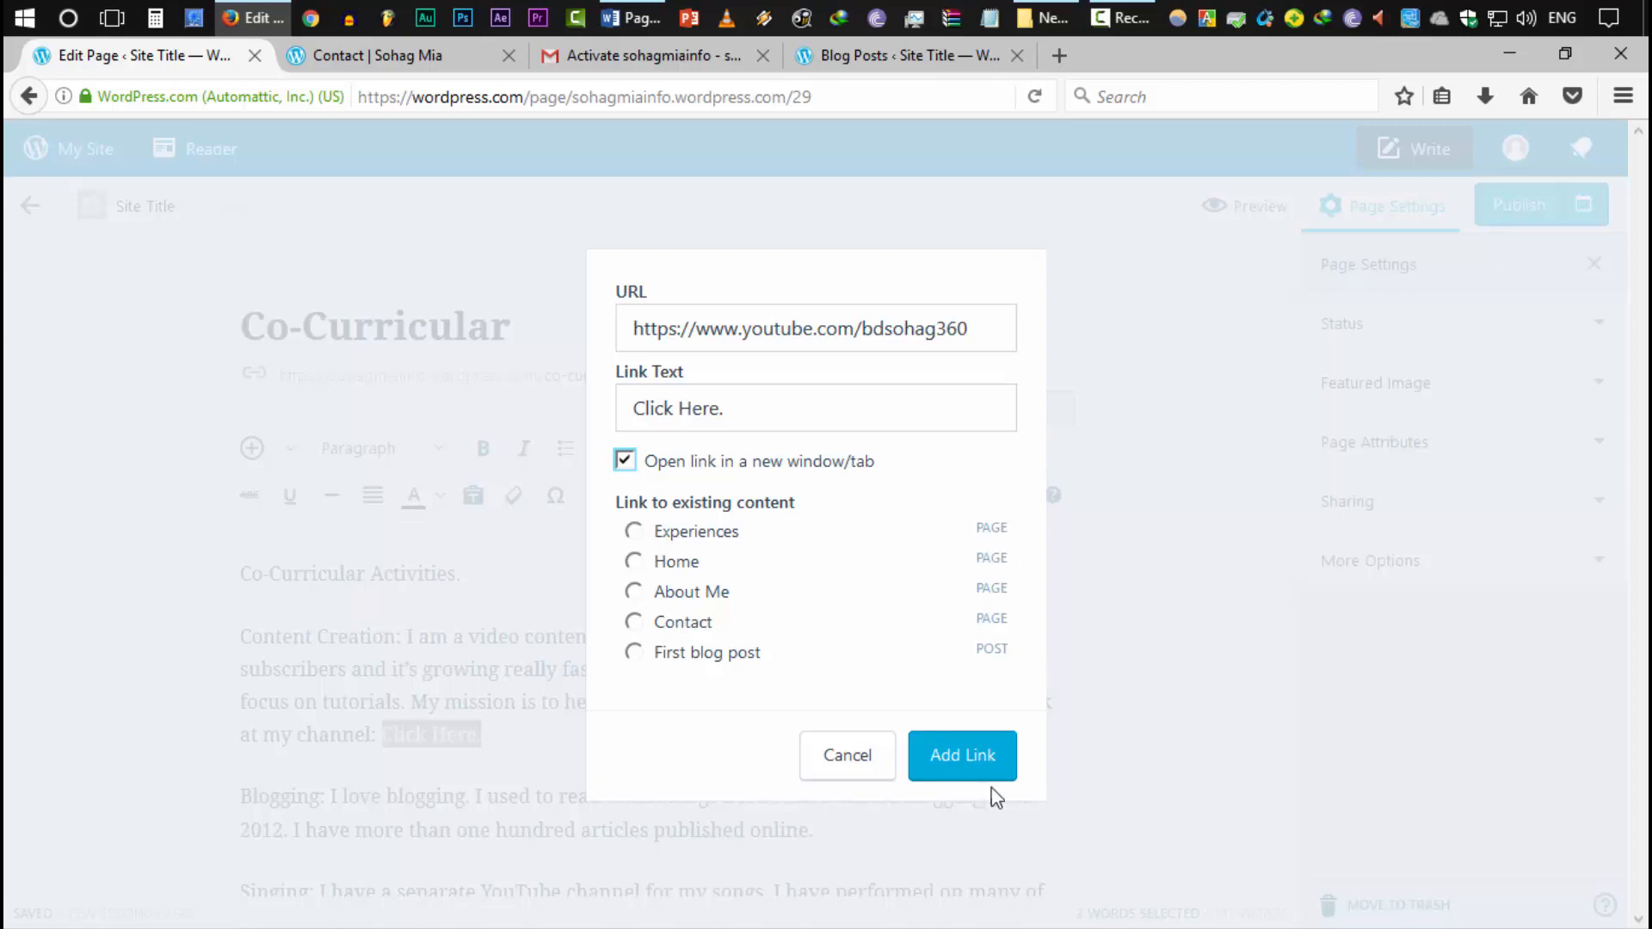
left_click(968, 778)
left_click(757, 635)
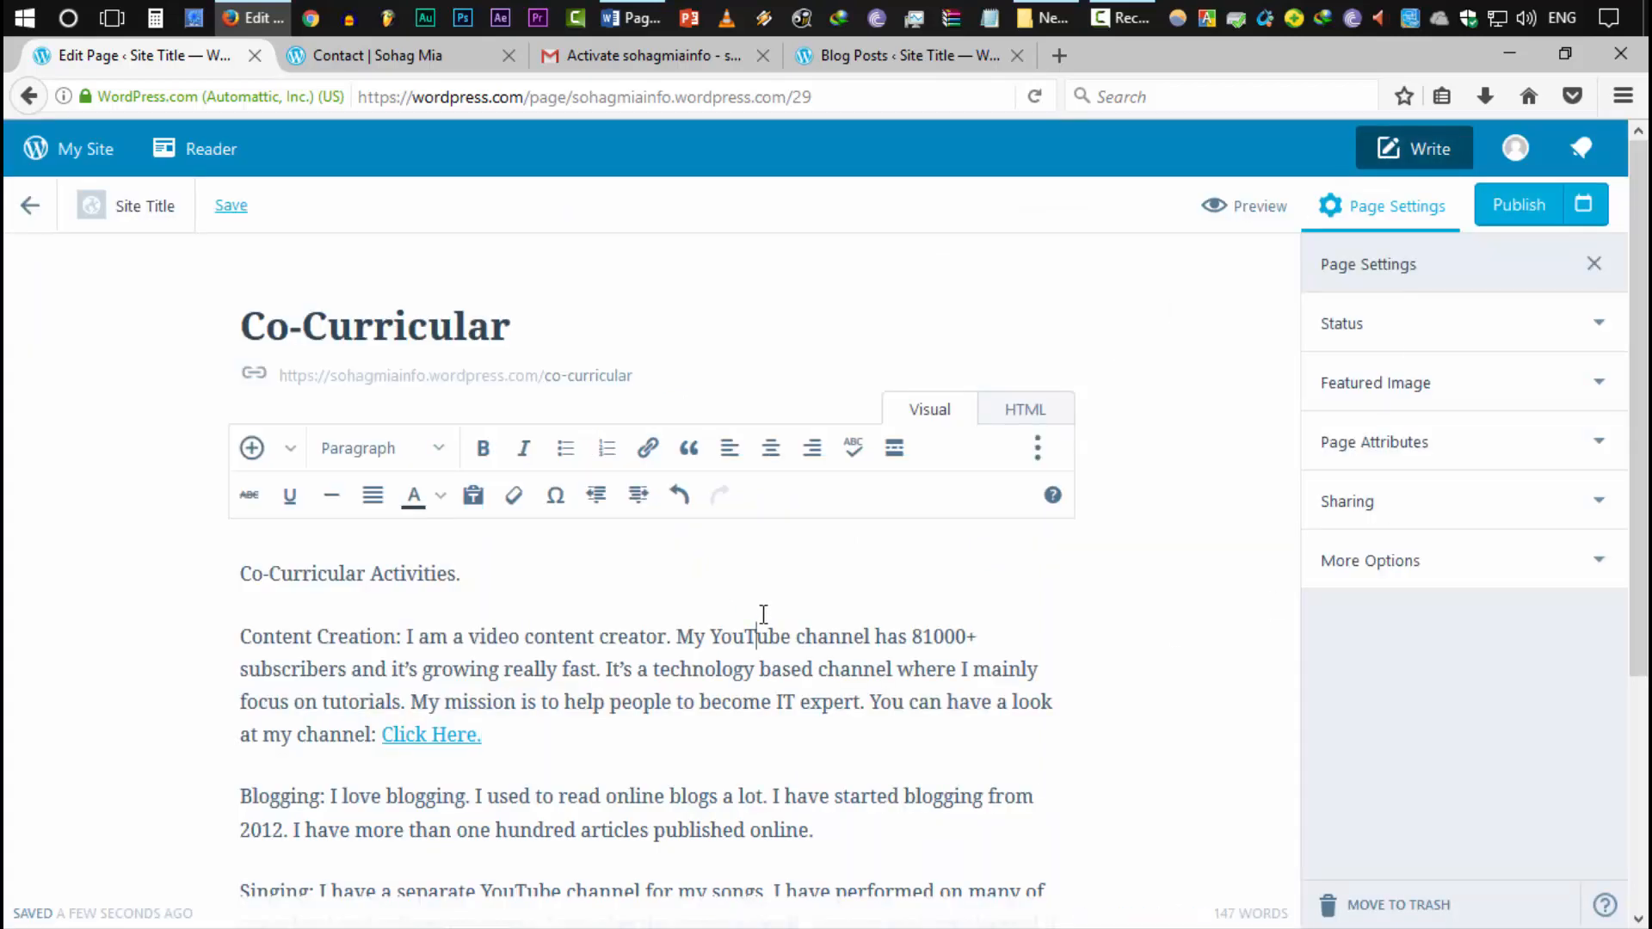
Select 'Click Here' at the end of the Singing paragraph and bring up the link settings
scroll(766, 637, "down", 3)
scroll(561, 650, "down", 4)
left_click(638, 647)
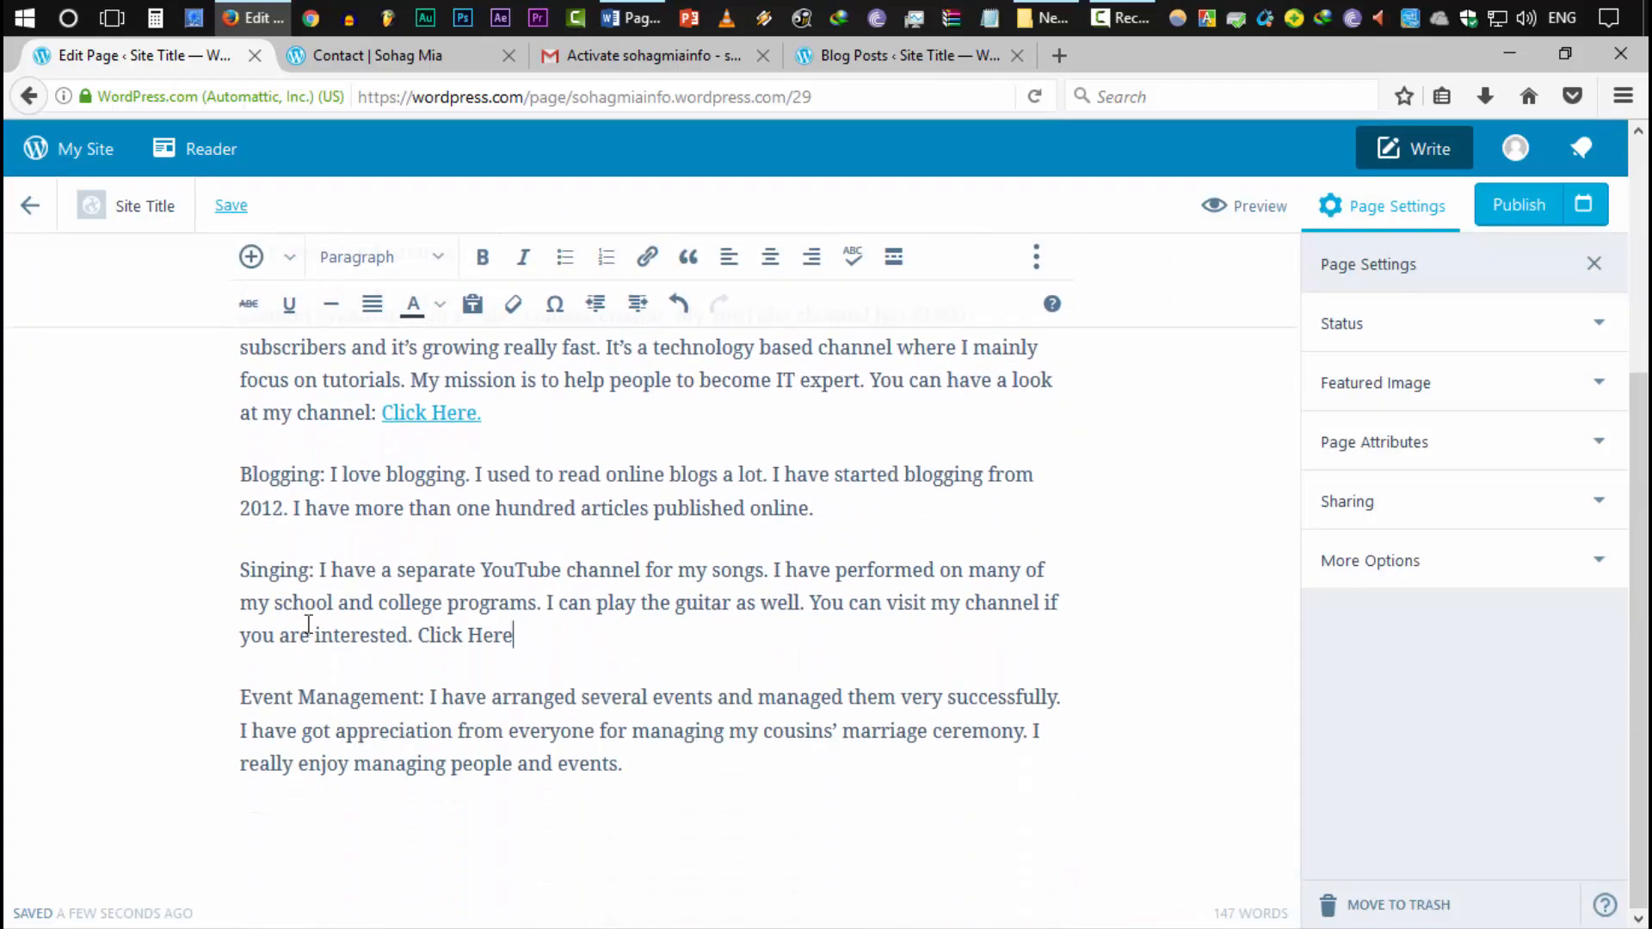
left_click_drag(237, 570, 302, 569)
left_click_drag(418, 637, 596, 636)
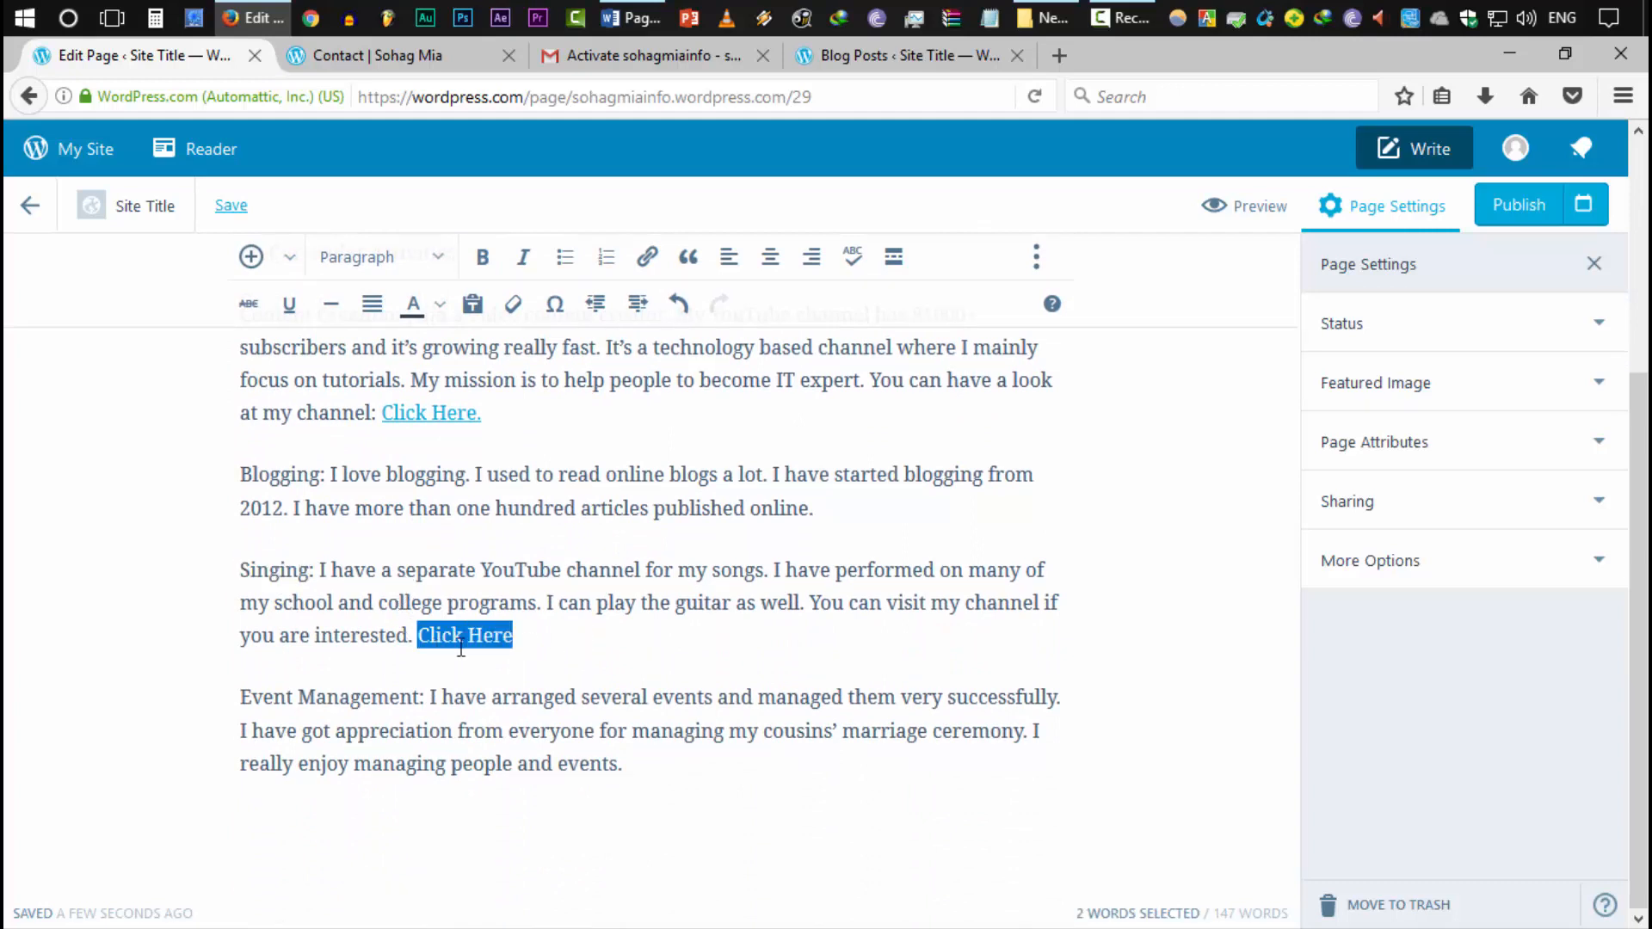
left_click(647, 257)
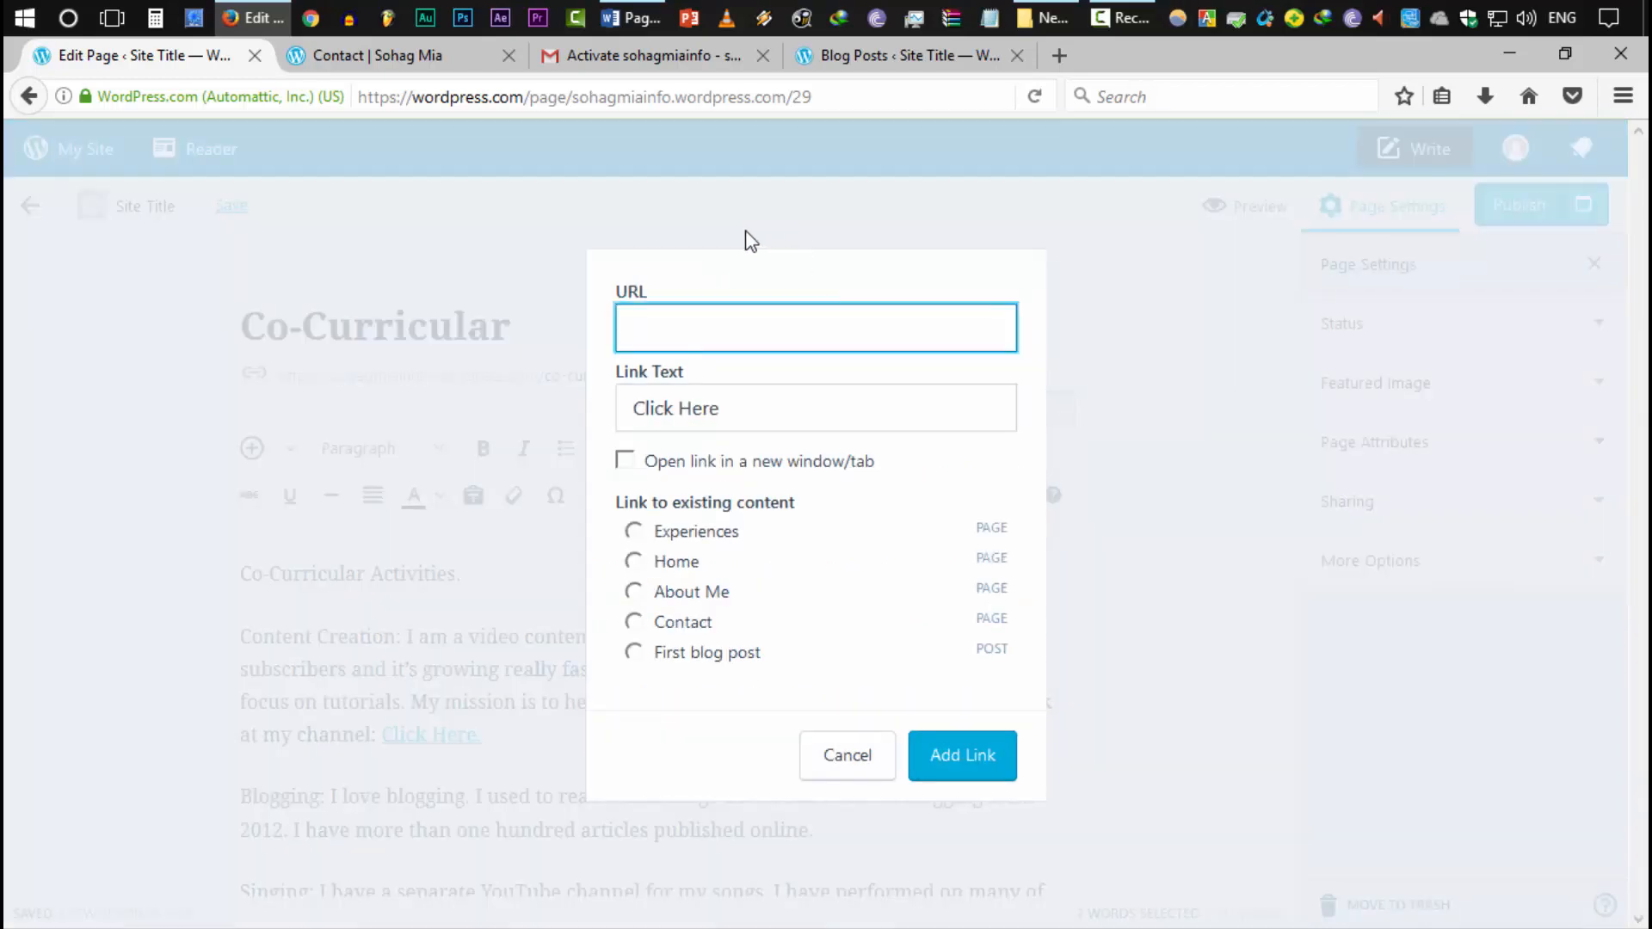
Link the selection to the YouTube channel address, opening in a new tab
left_click(1066, 56)
type("y")
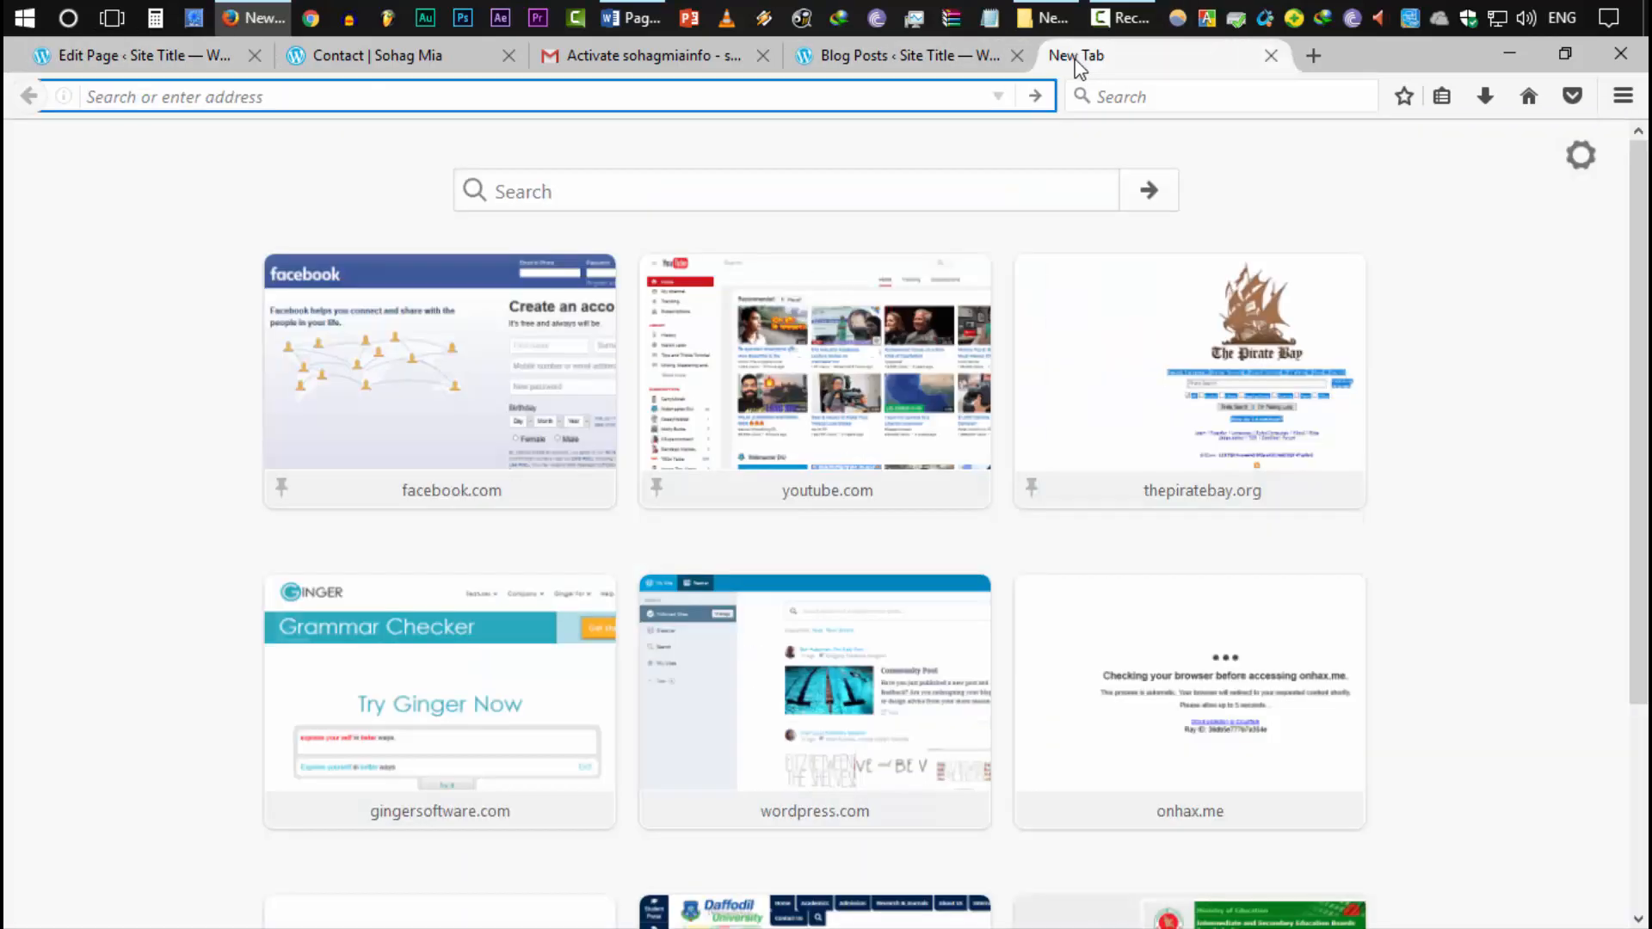
type("outube.com/sohag")
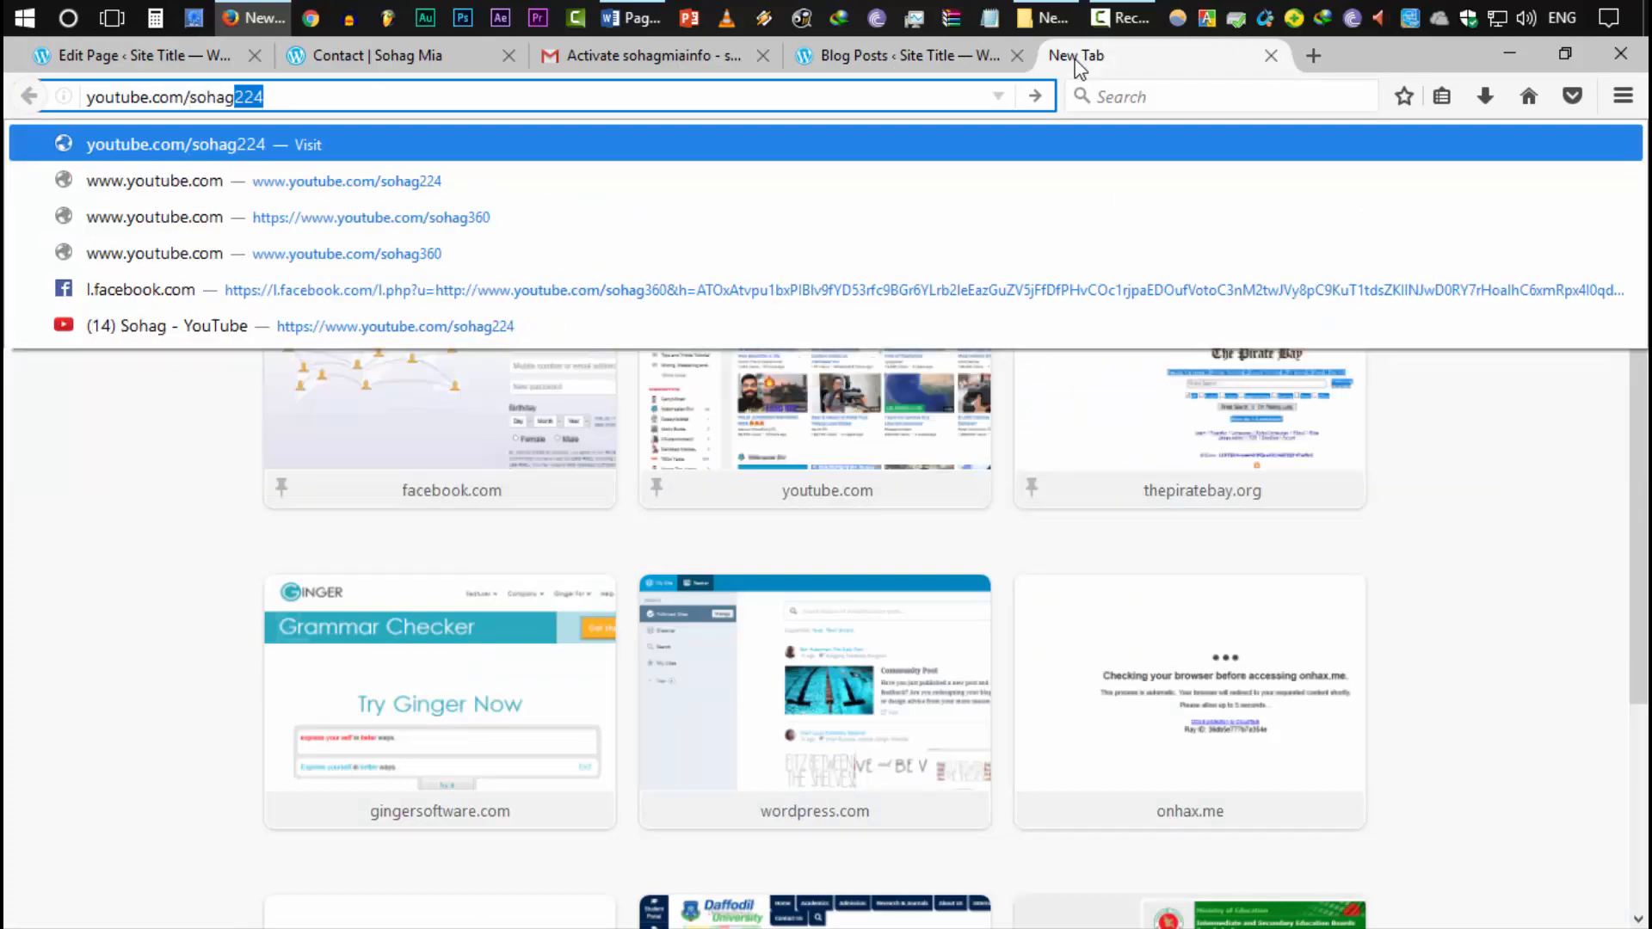
key("Return")
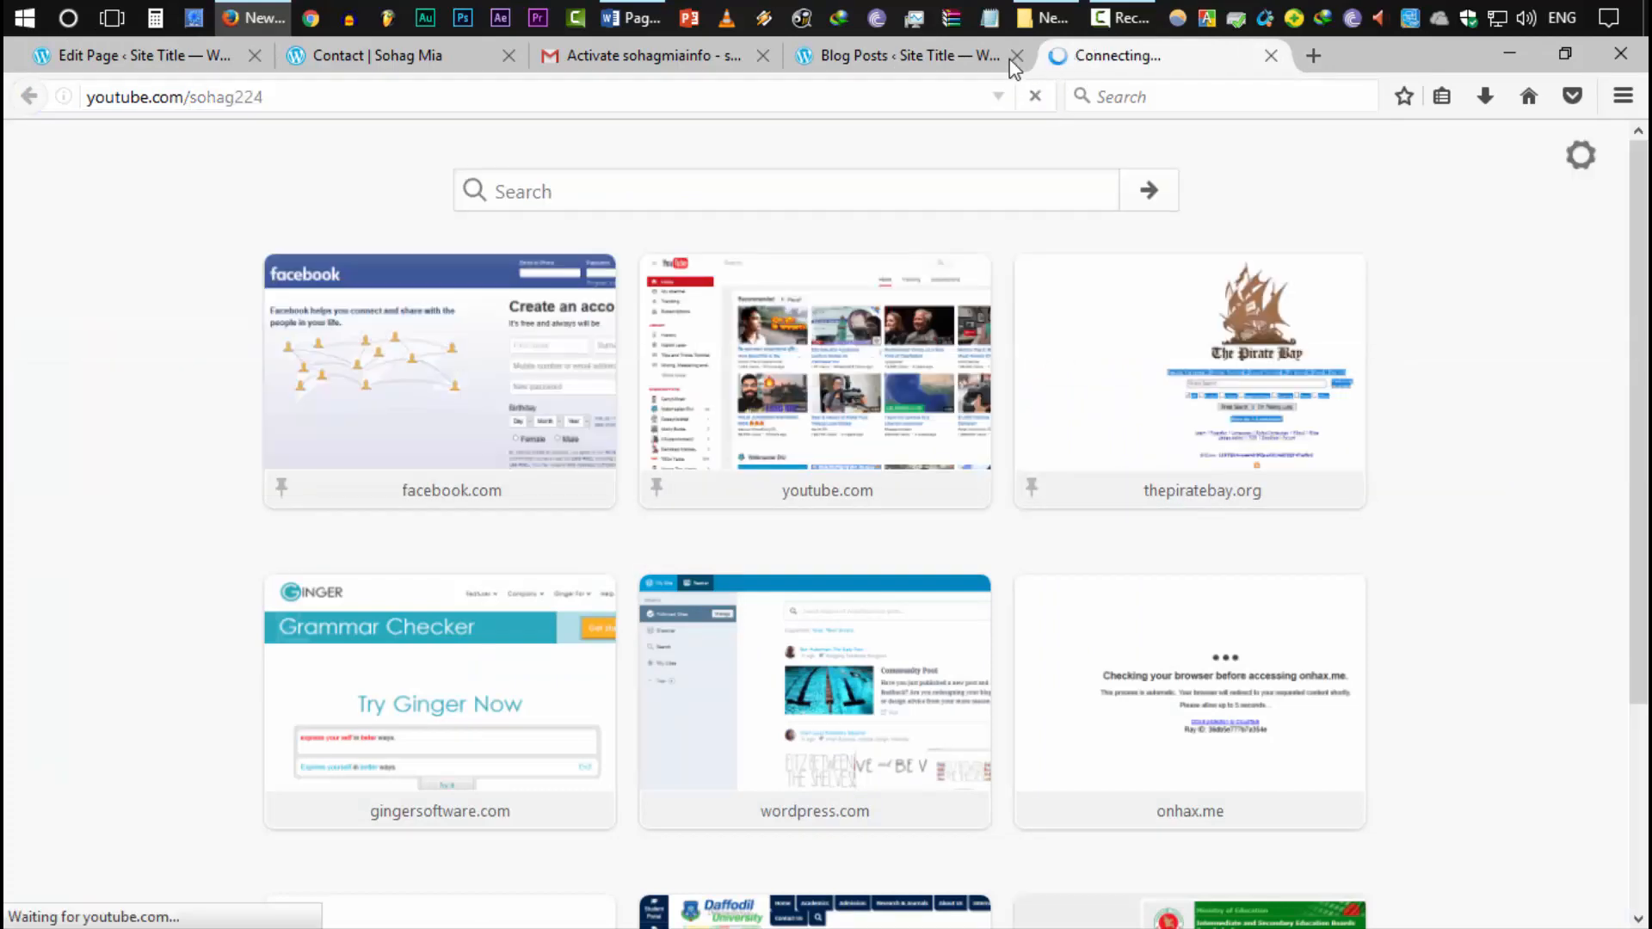
key("ctrl+w")
type("https://www.youtube.com/sohag224")
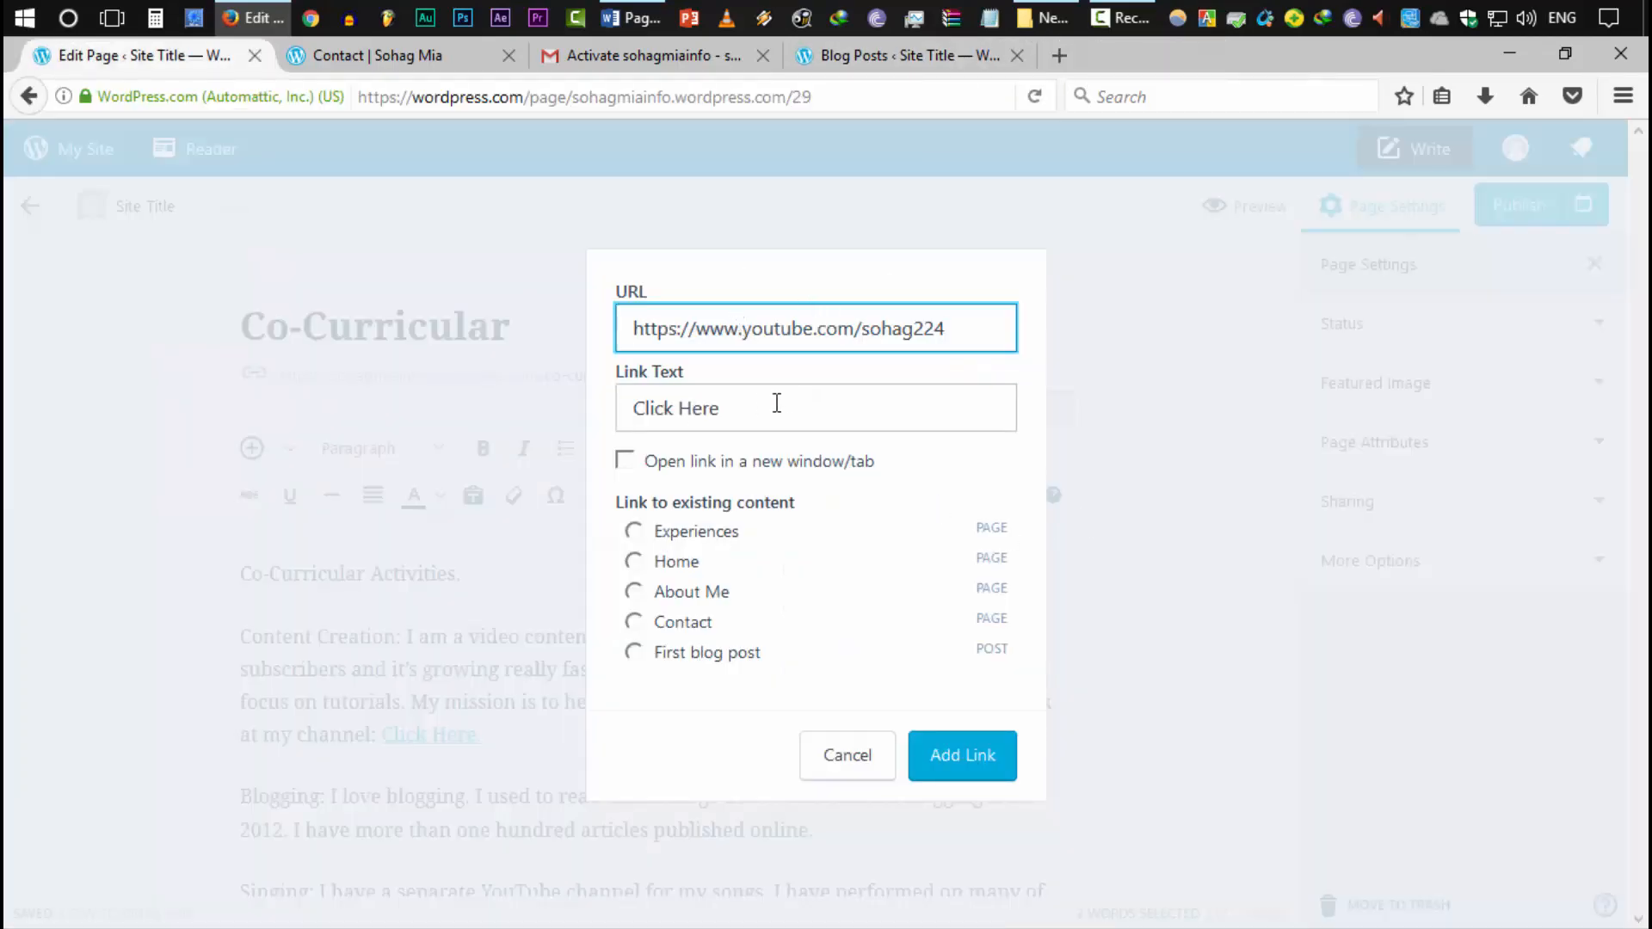
left_click(719, 401)
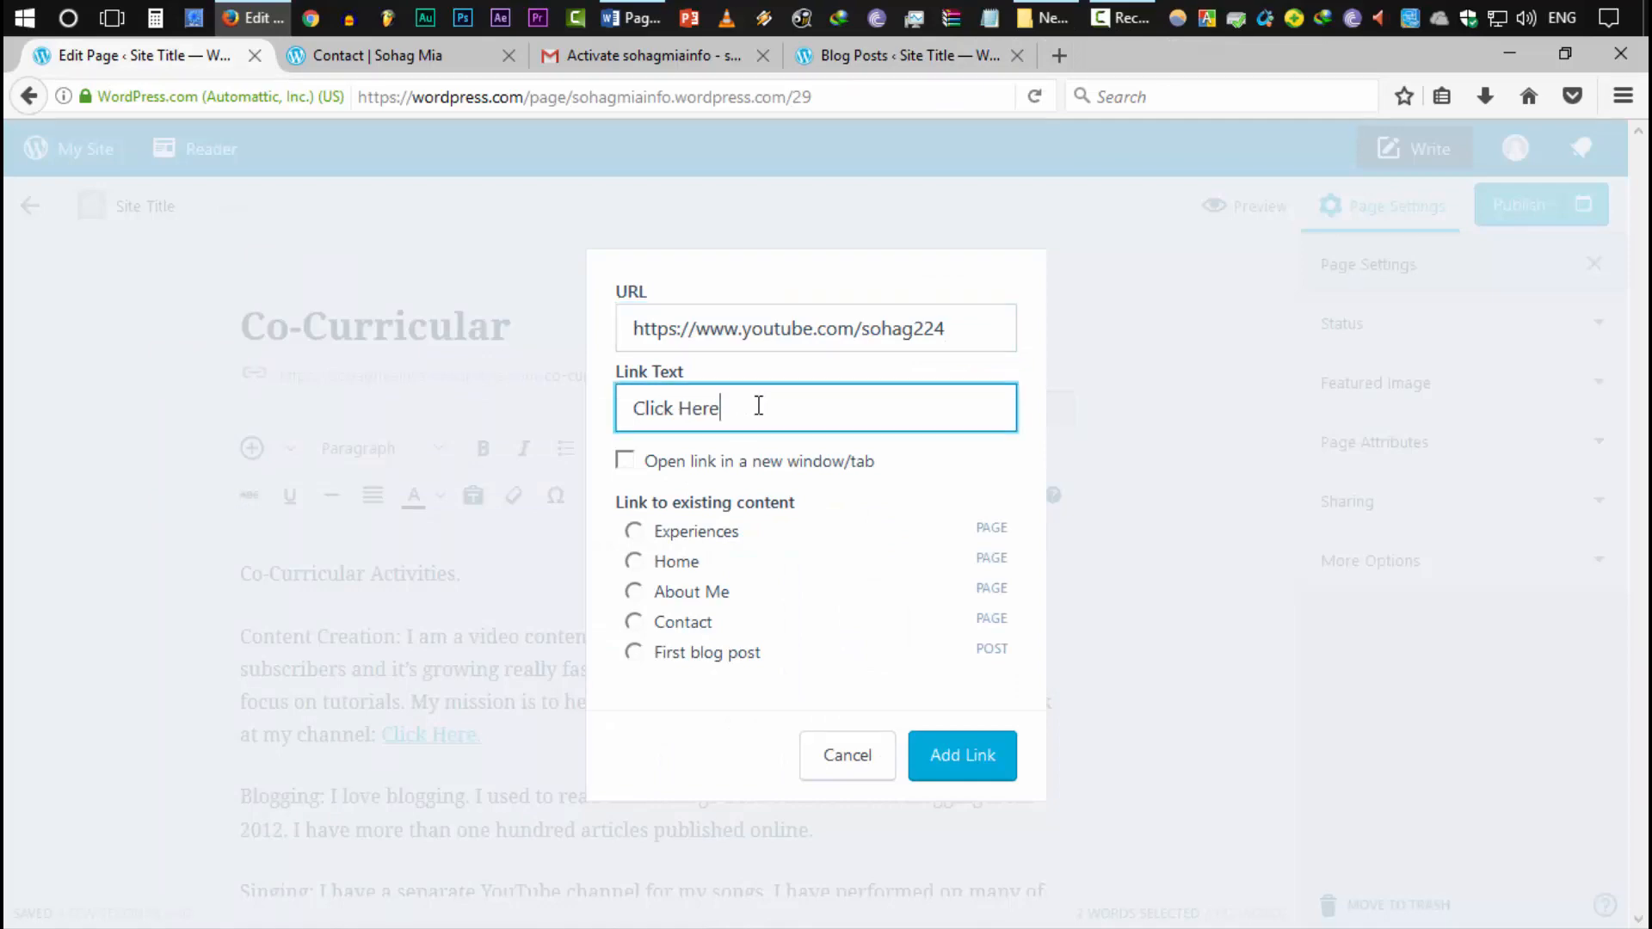
left_click(624, 460)
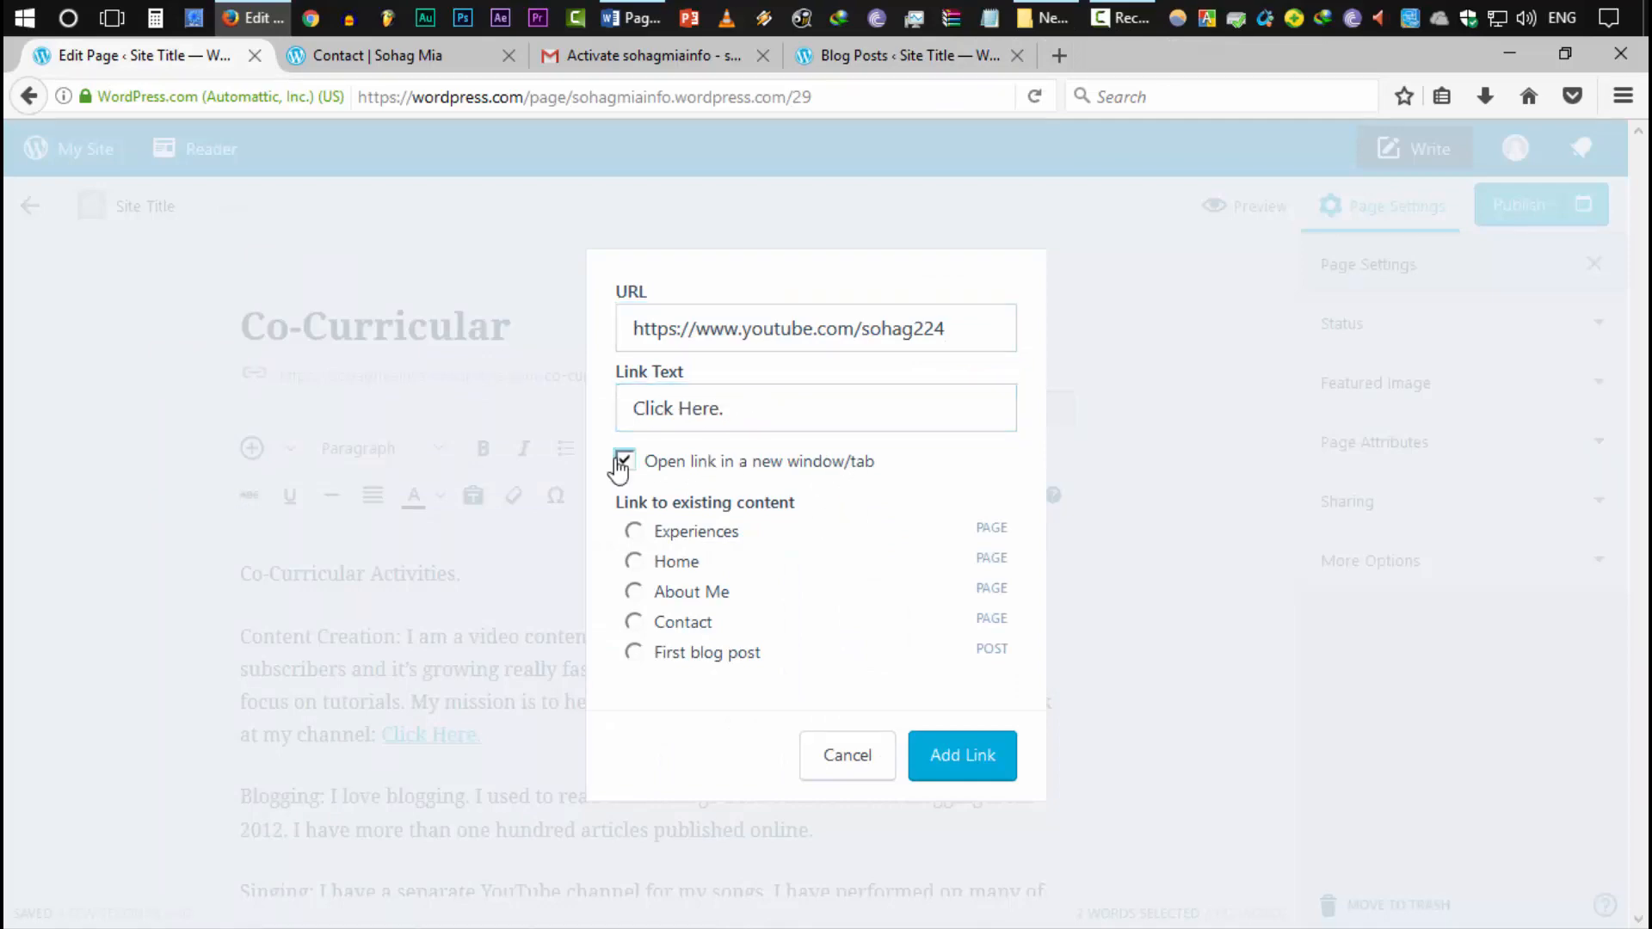
left_click(981, 762)
scroll(539, 801, "down", 4)
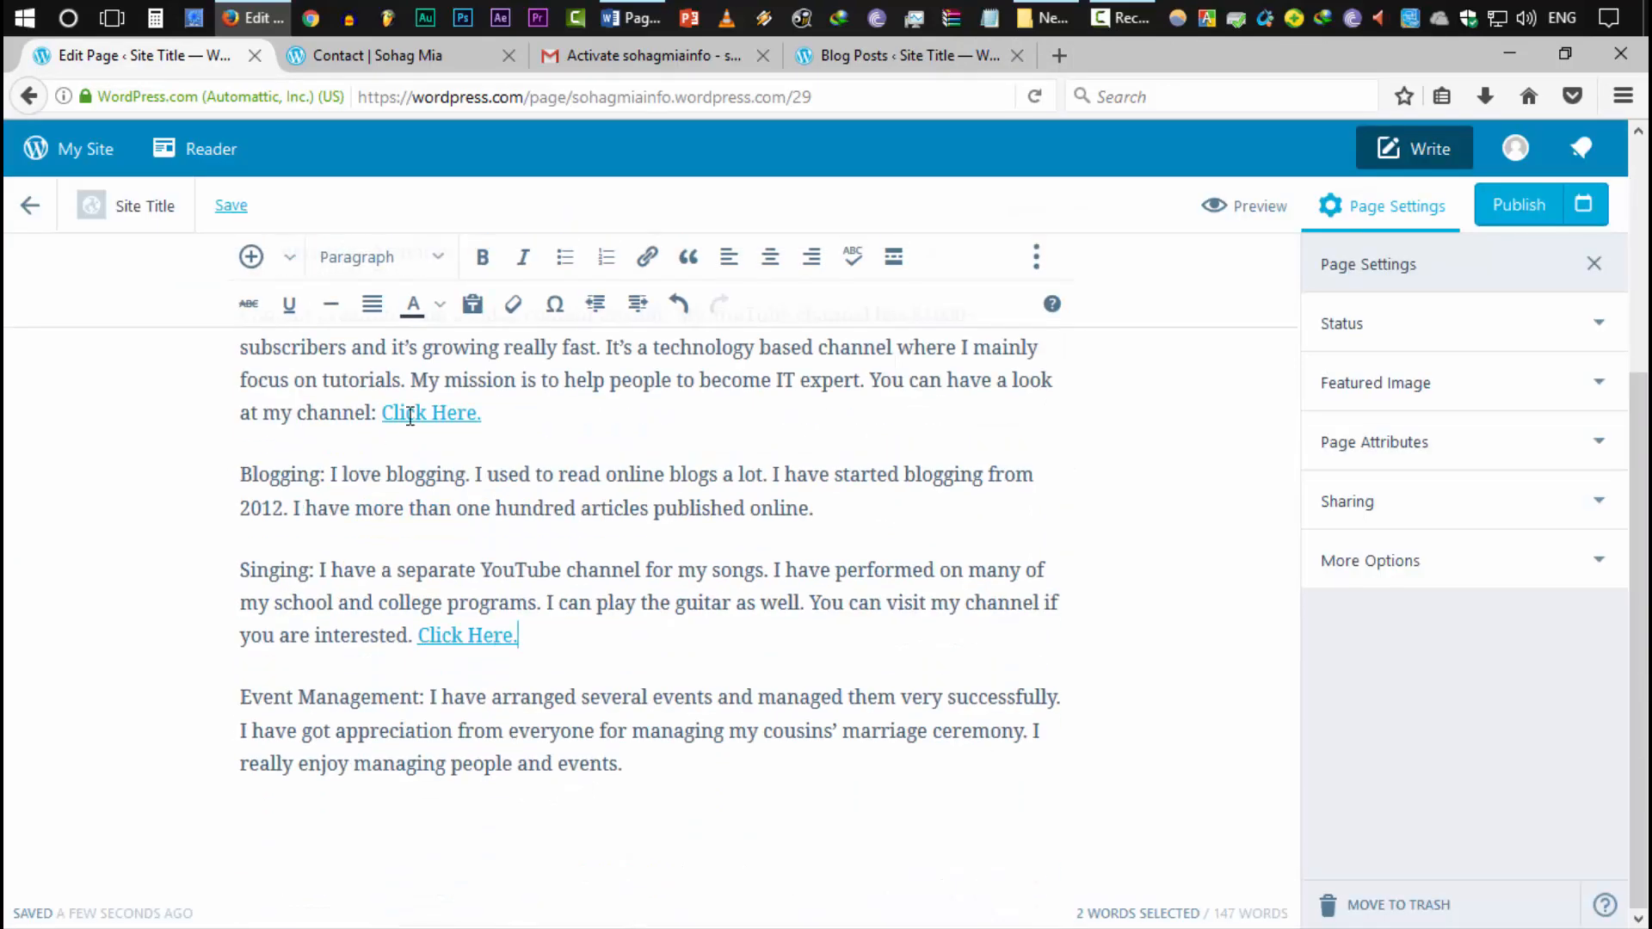
scroll(662, 781, "up", 4)
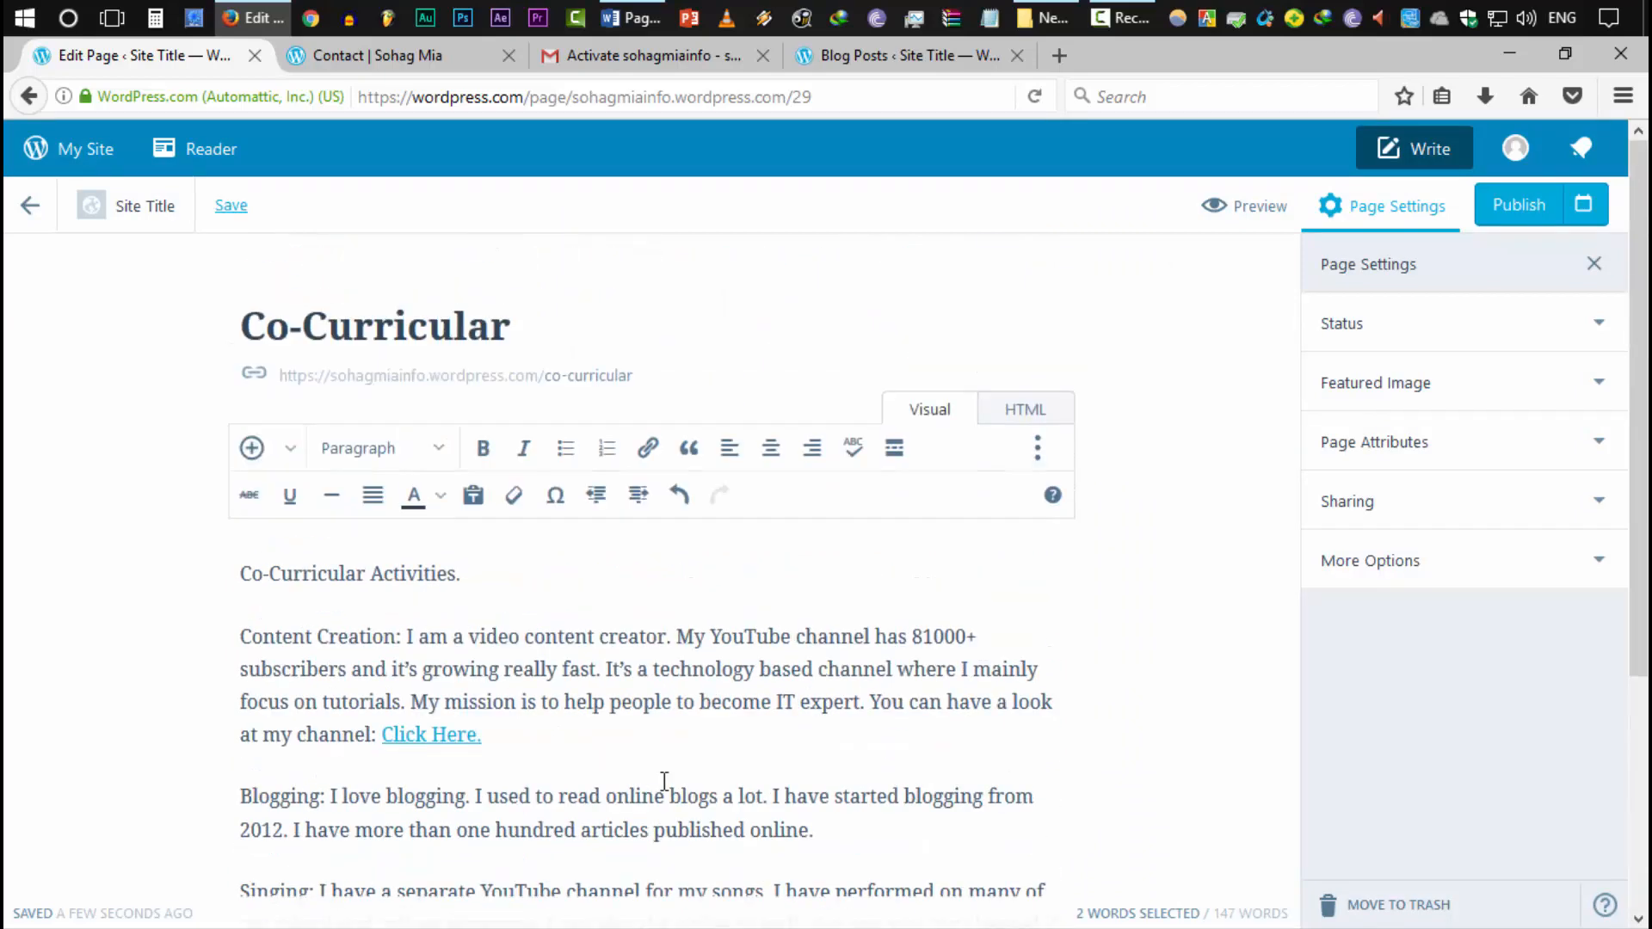
Add a blank line between the Blogging and Singing paragraphs and bring up the media library
scroll(664, 780, "down", 4)
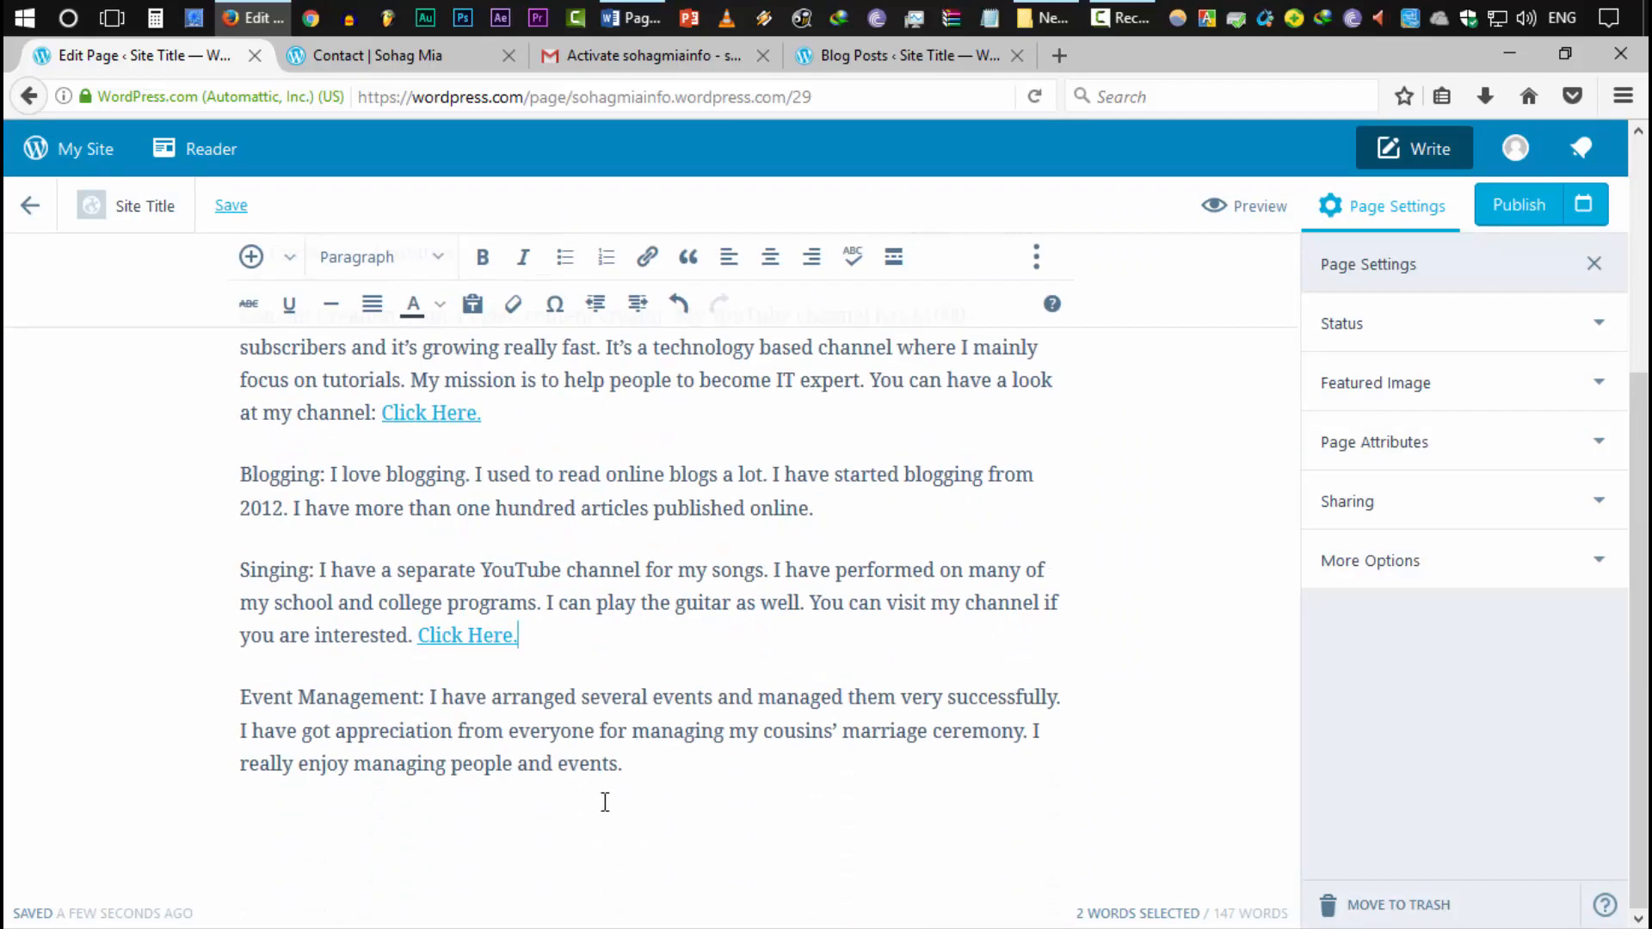
left_click(311, 668)
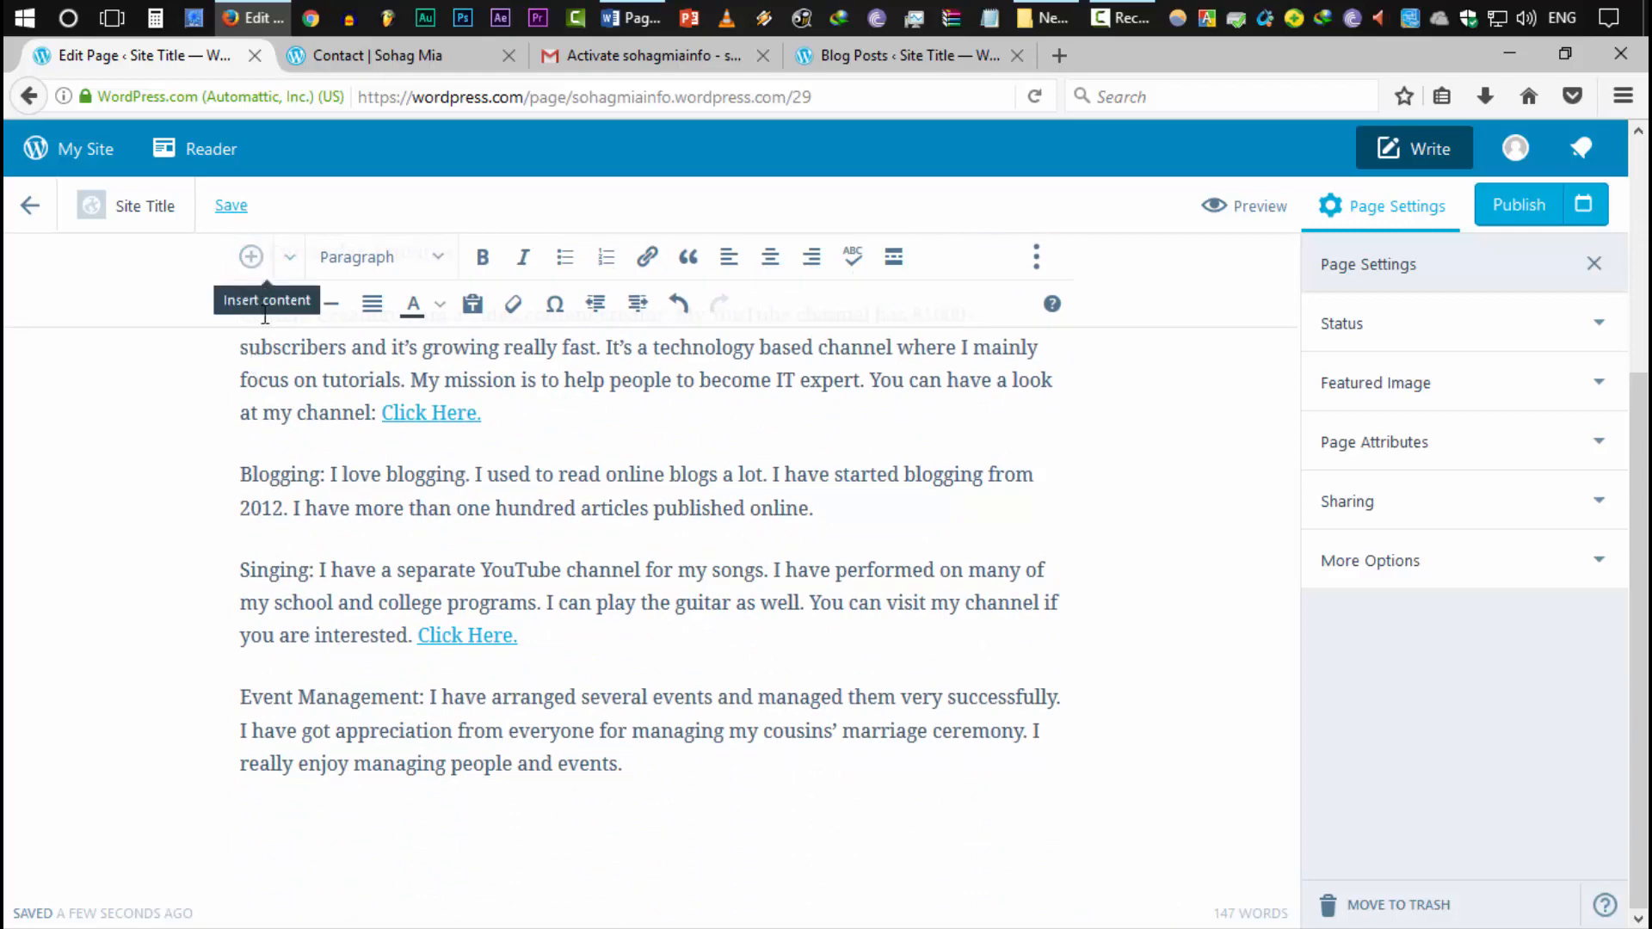
left_click(241, 572)
key("Return")
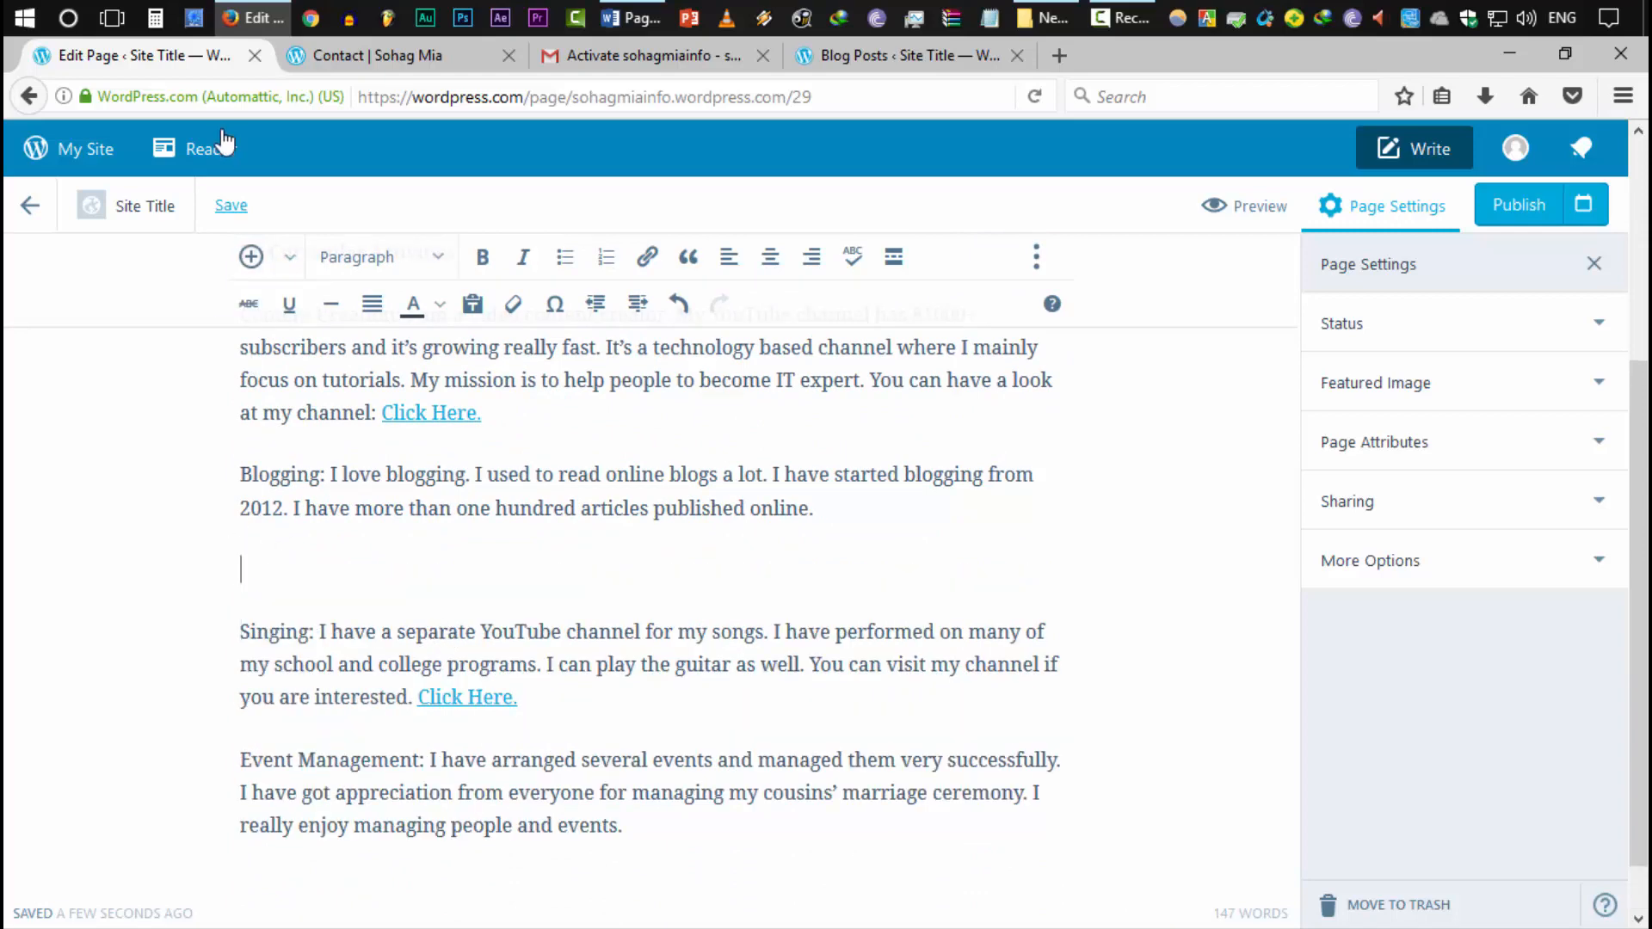
left_click(248, 258)
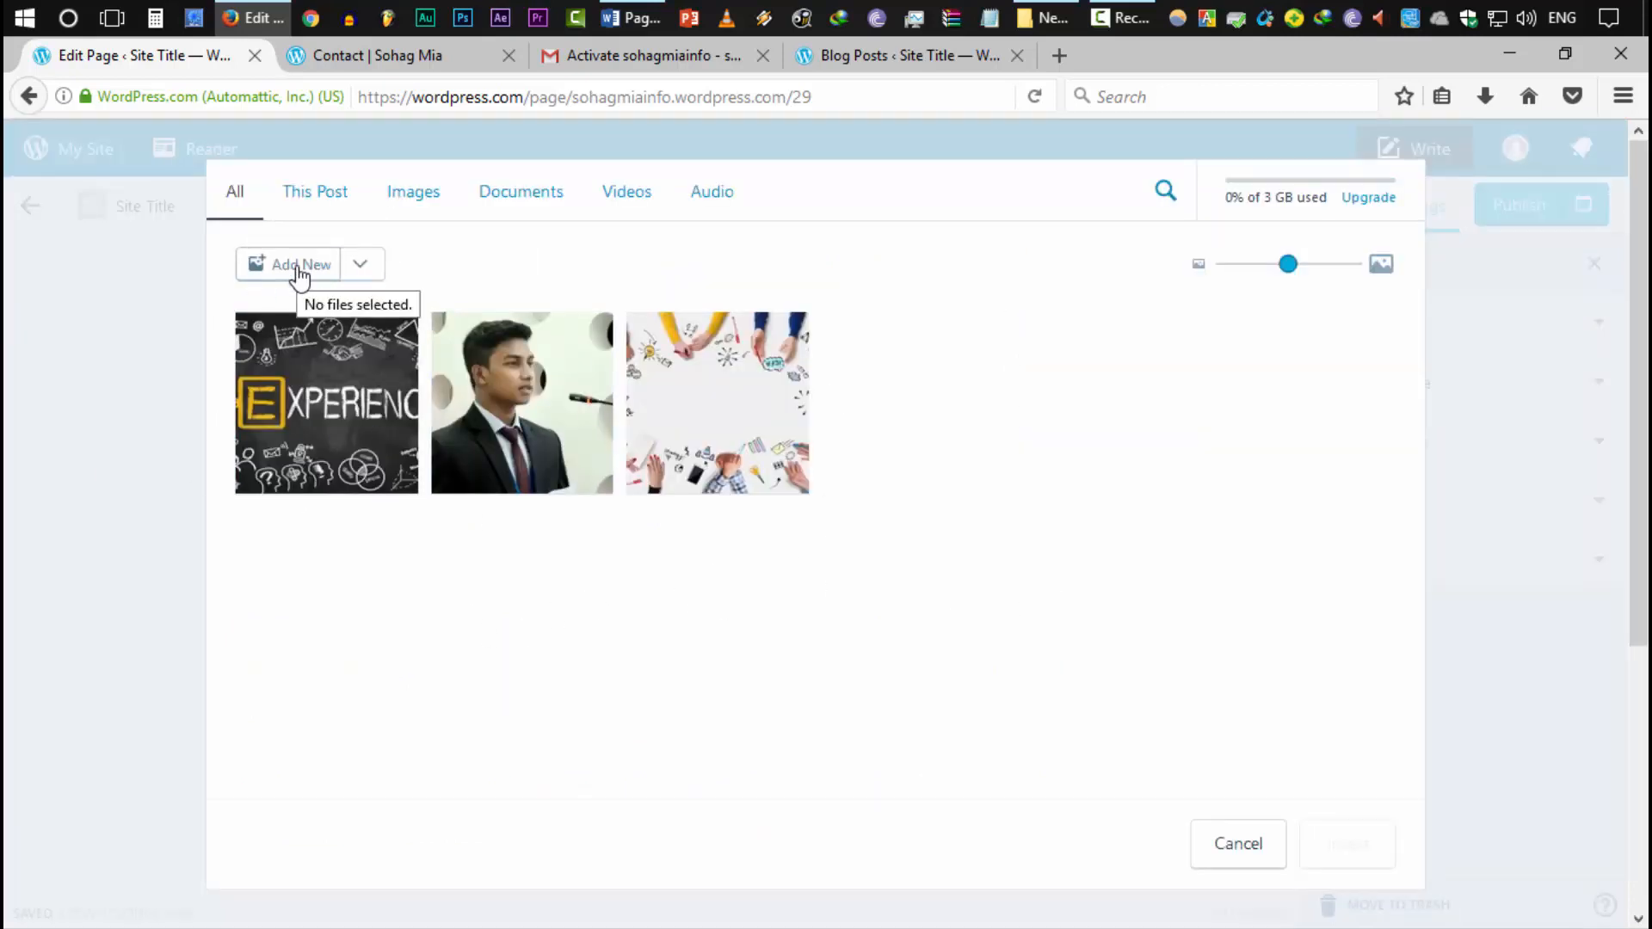
Insert the business people table photo, shrink it, centre it and delete its caption
left_click(802, 451)
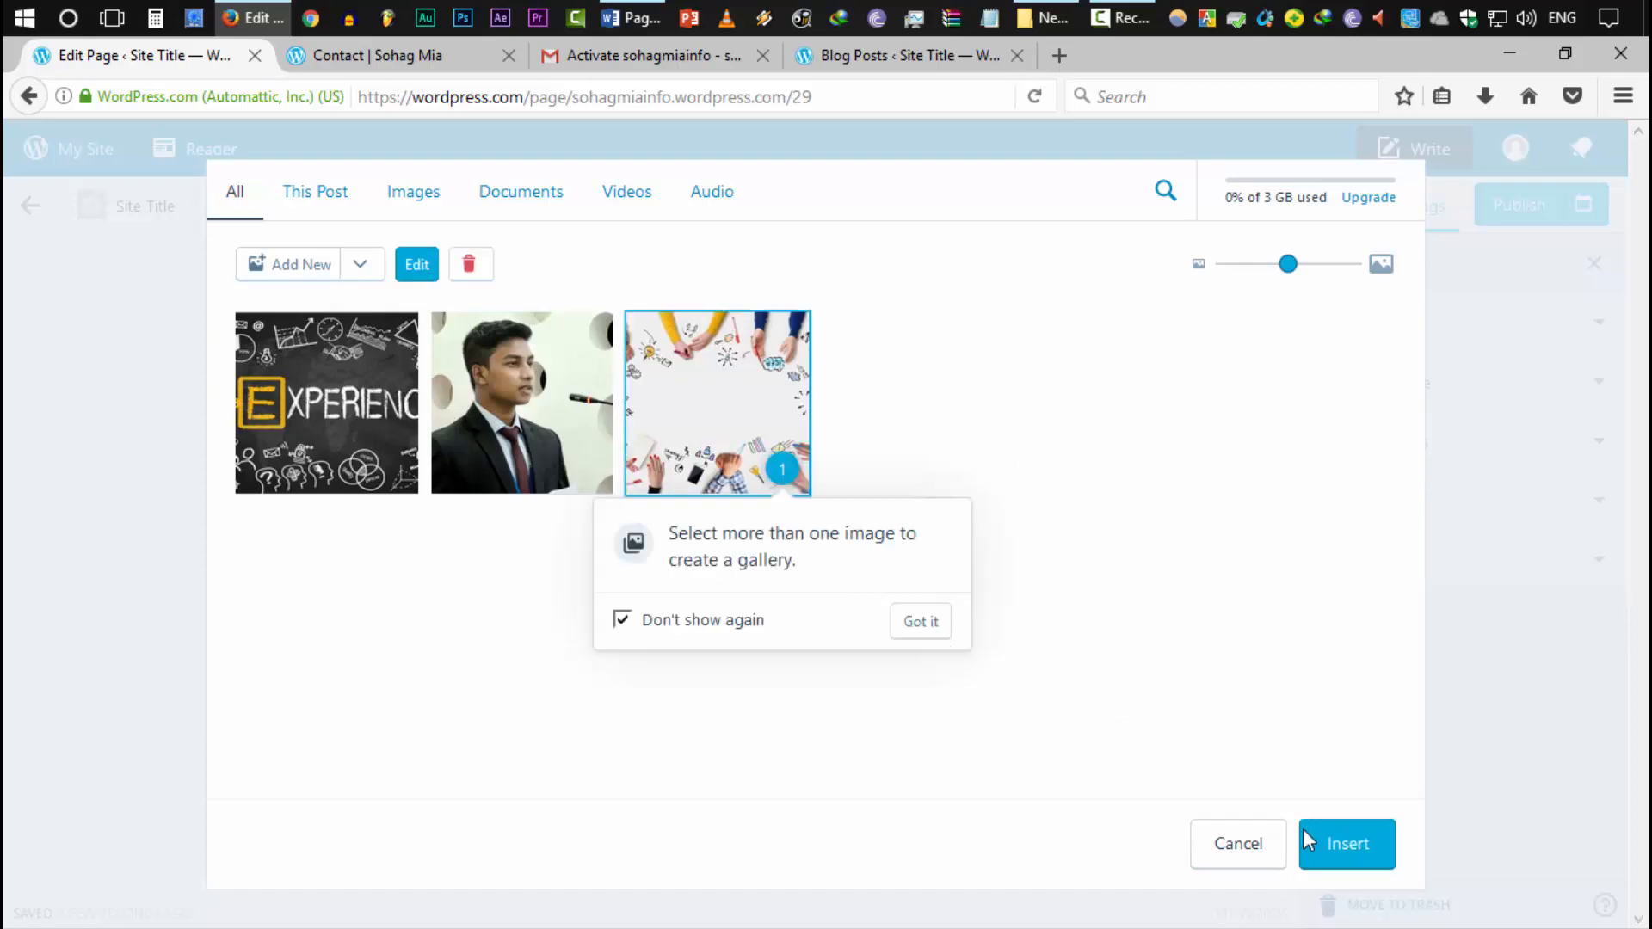
left_click(1336, 848)
scroll(631, 619, "down", 8)
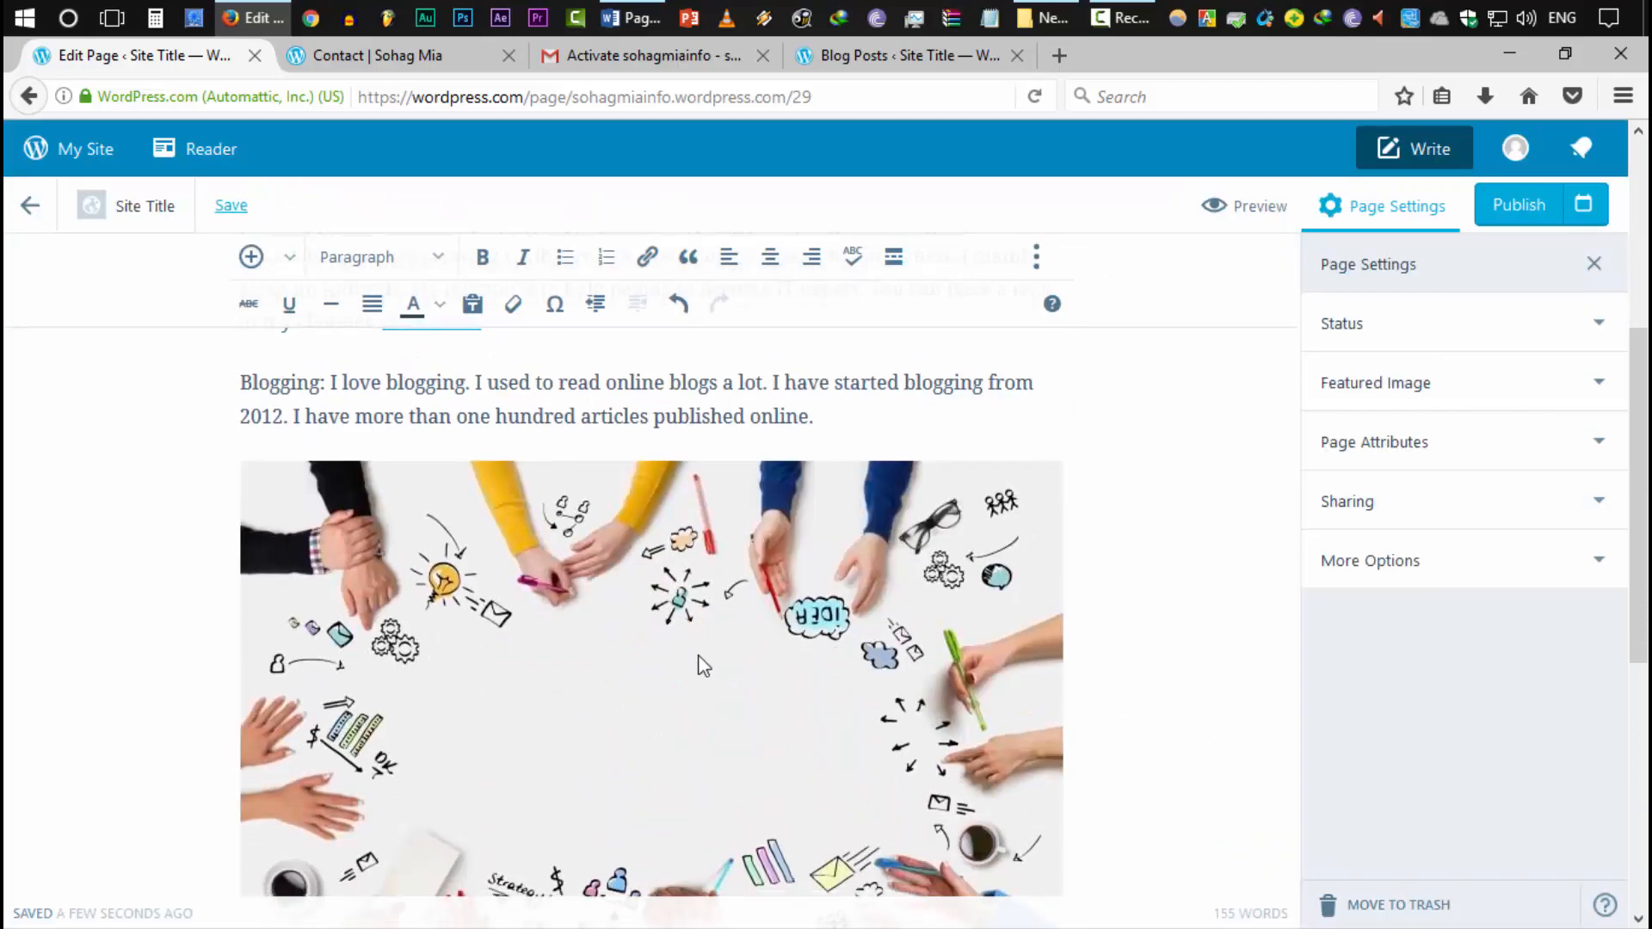
left_click(689, 603)
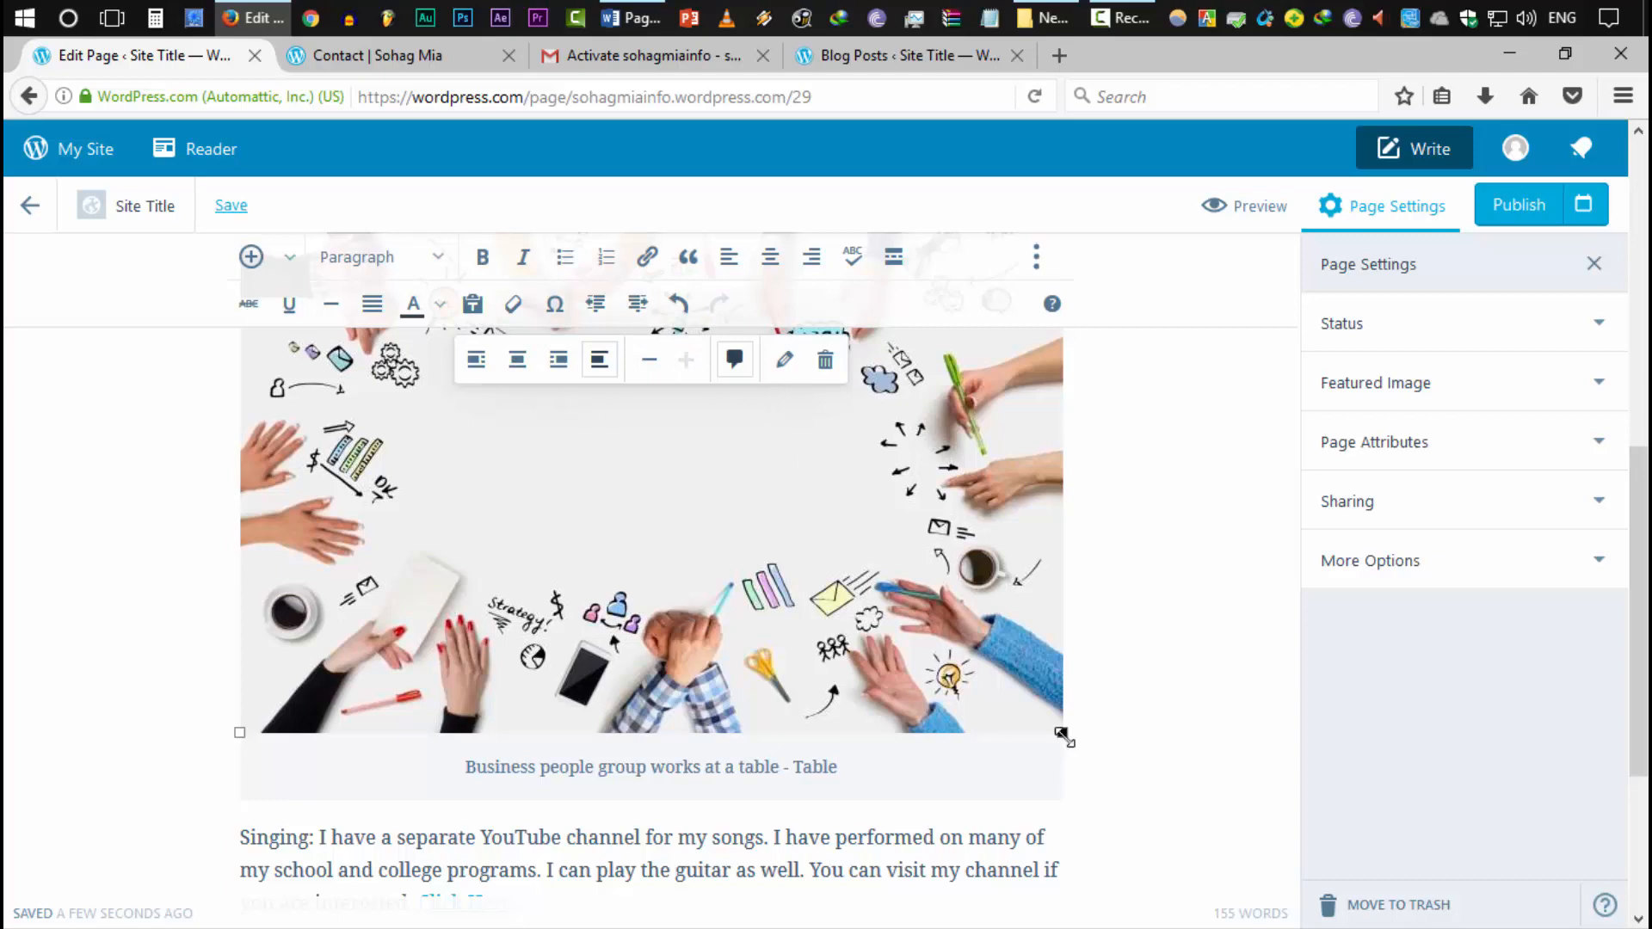
left_click_drag(1064, 735, 656, 620)
scroll(488, 572, "up", 2)
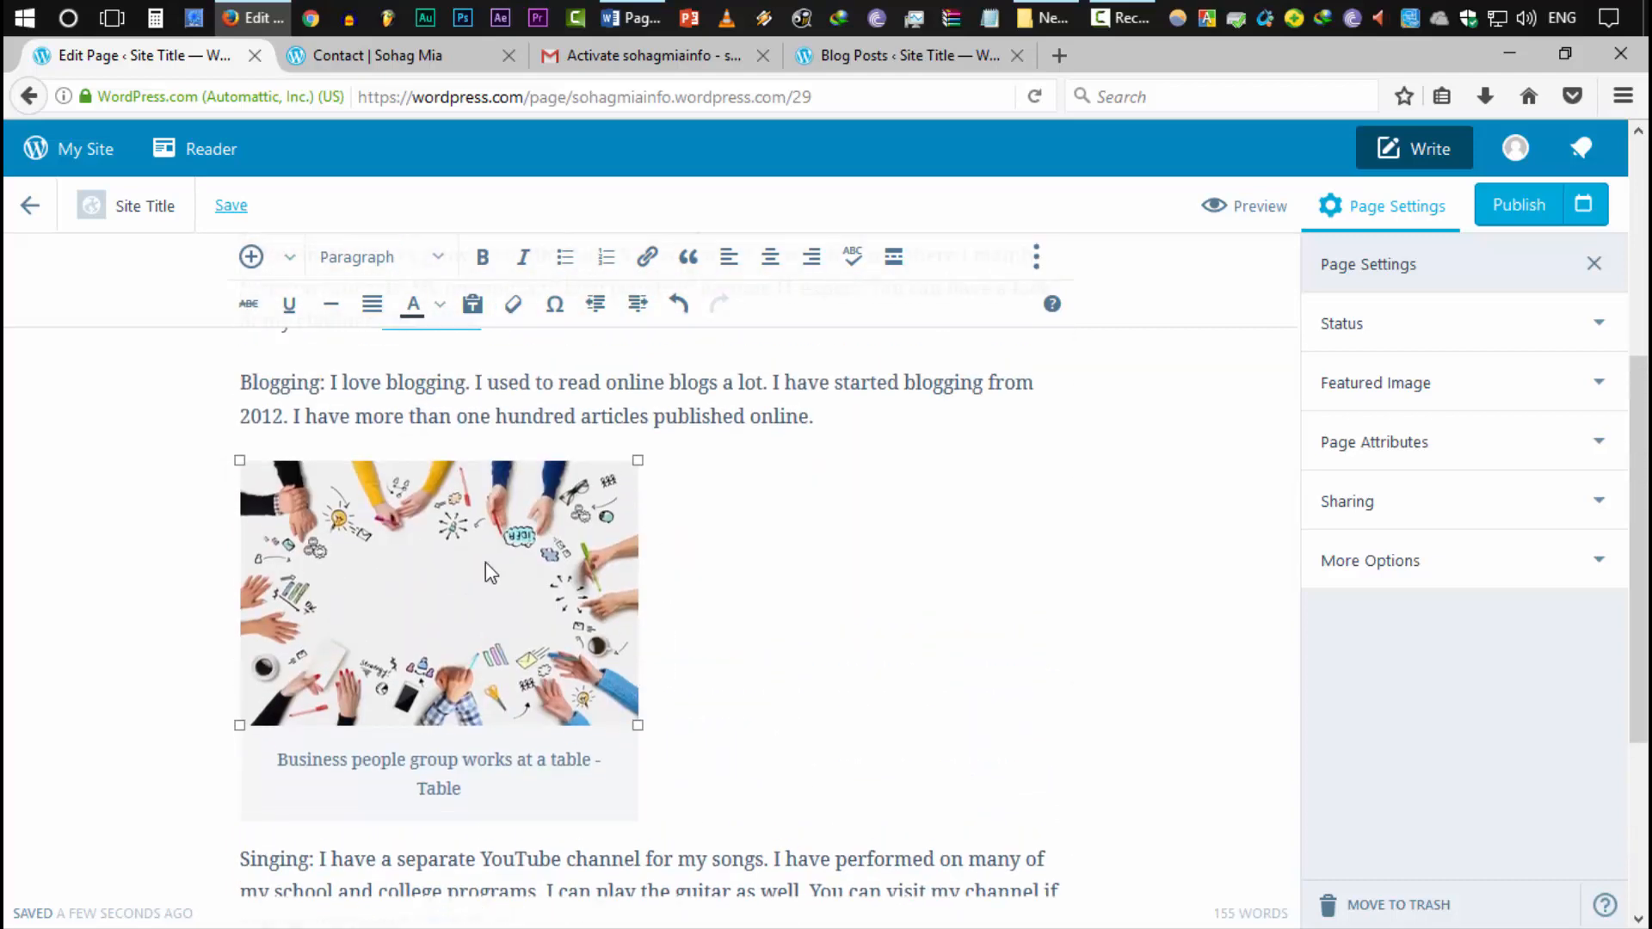
left_click(770, 257)
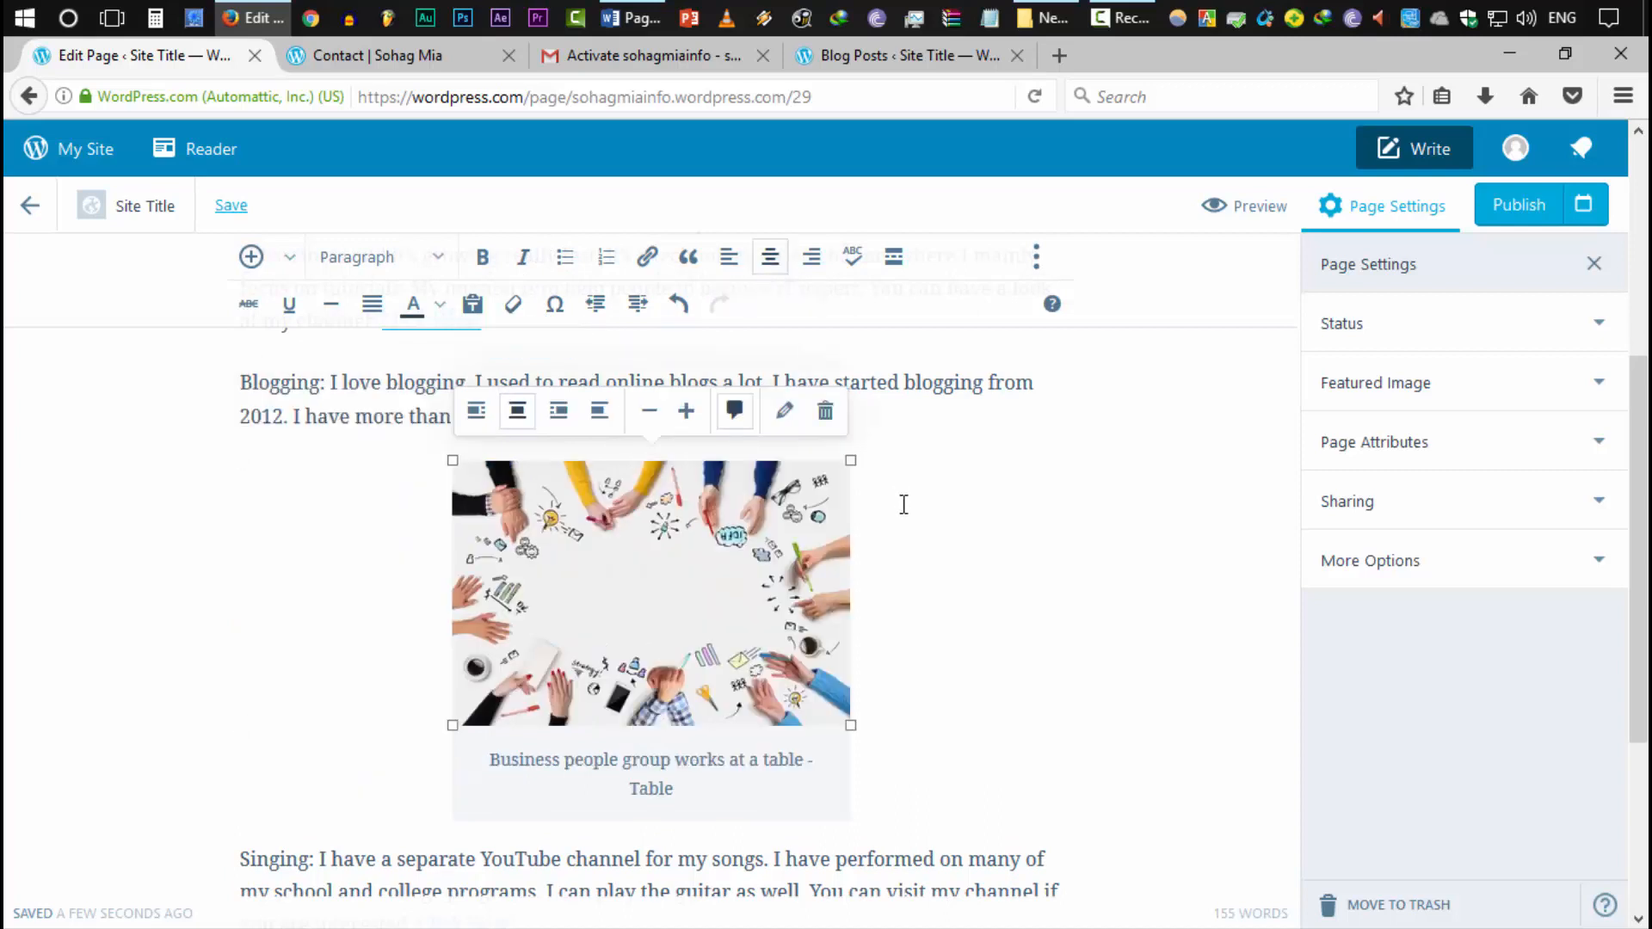
triple_click(658, 759)
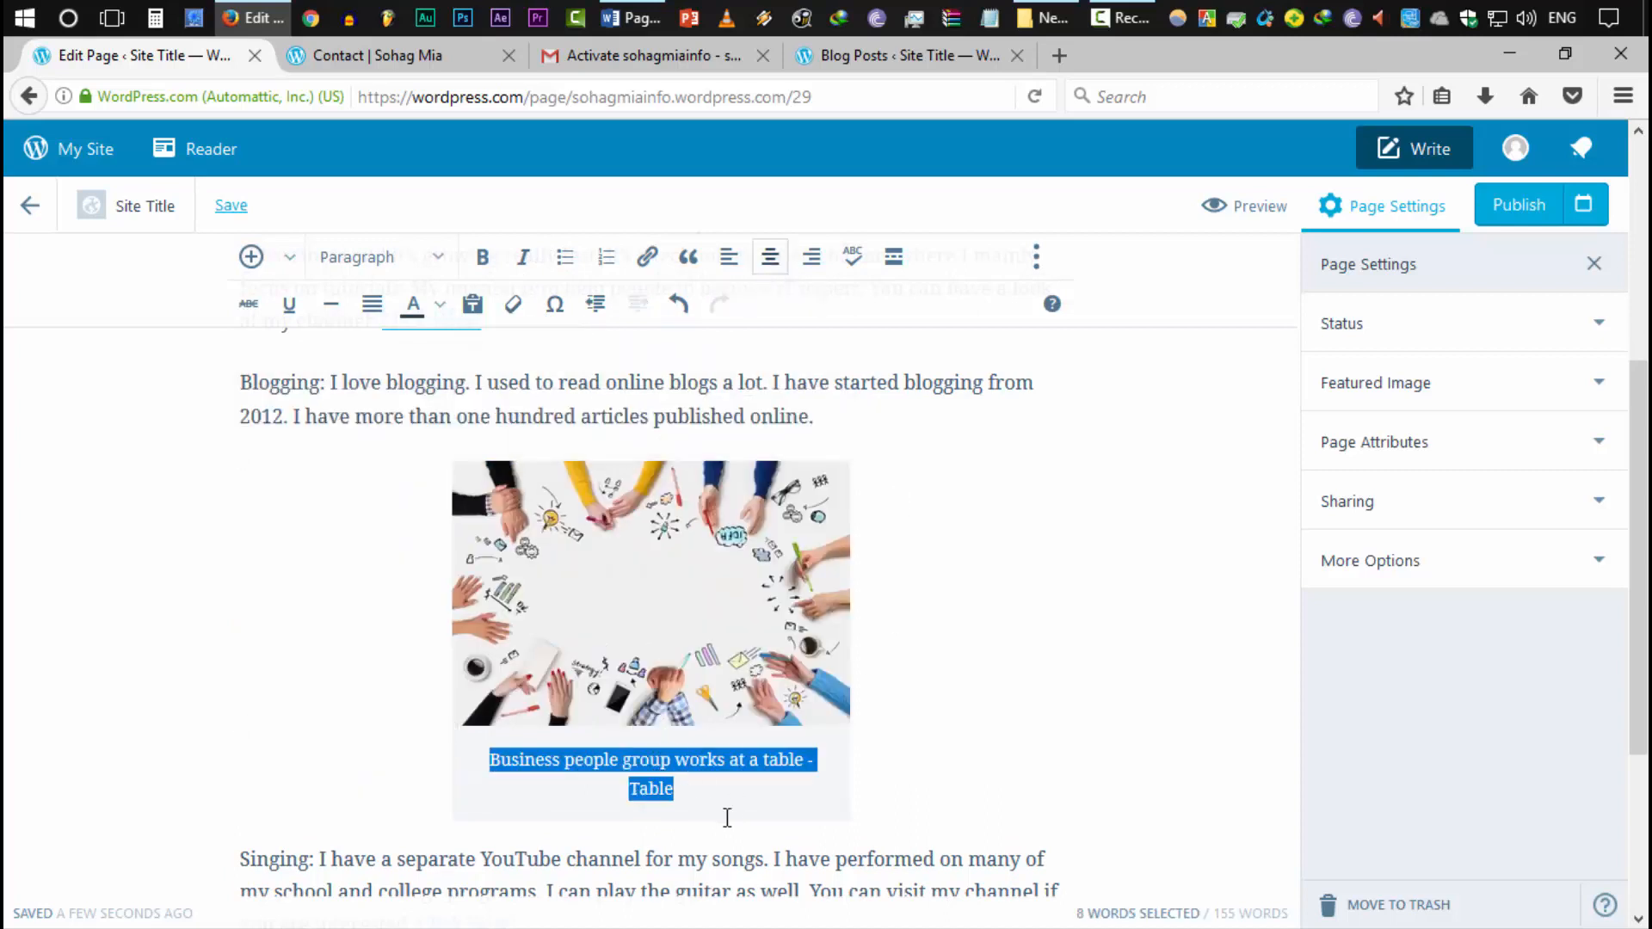
left_click_drag(676, 788, 445, 757)
key("BackSpace")
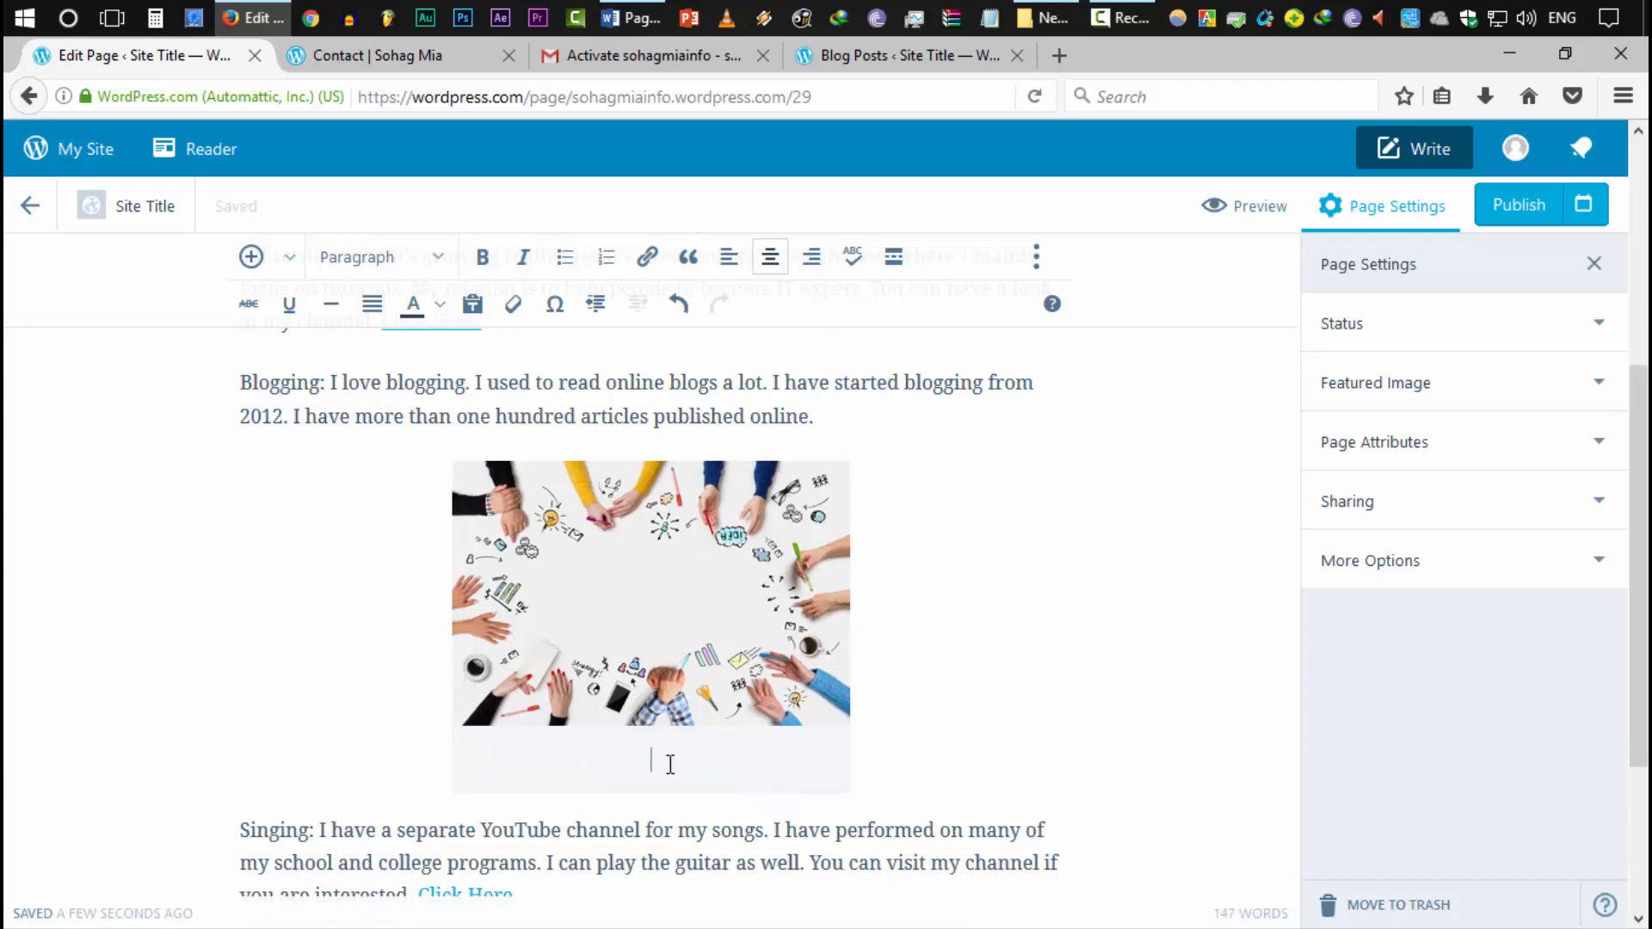
Remove the inserted photo from the page again
scroll(947, 726, "up", 5)
scroll(936, 727, "down", 8)
scroll(936, 726, "up", 5)
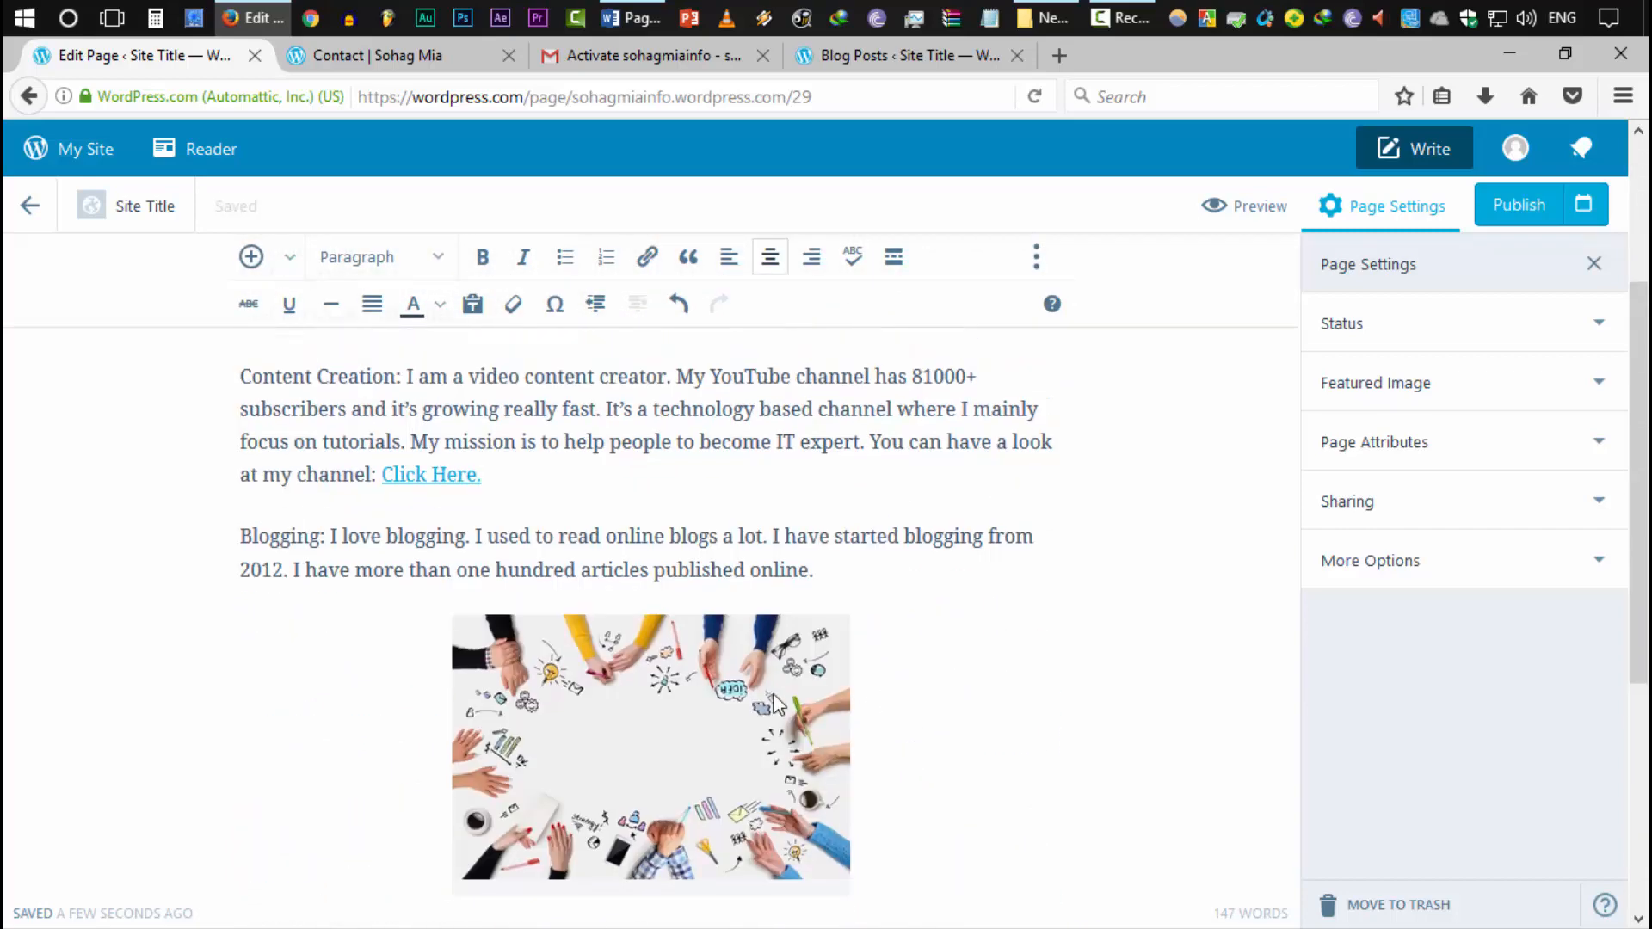
left_click(735, 731)
key("Delete")
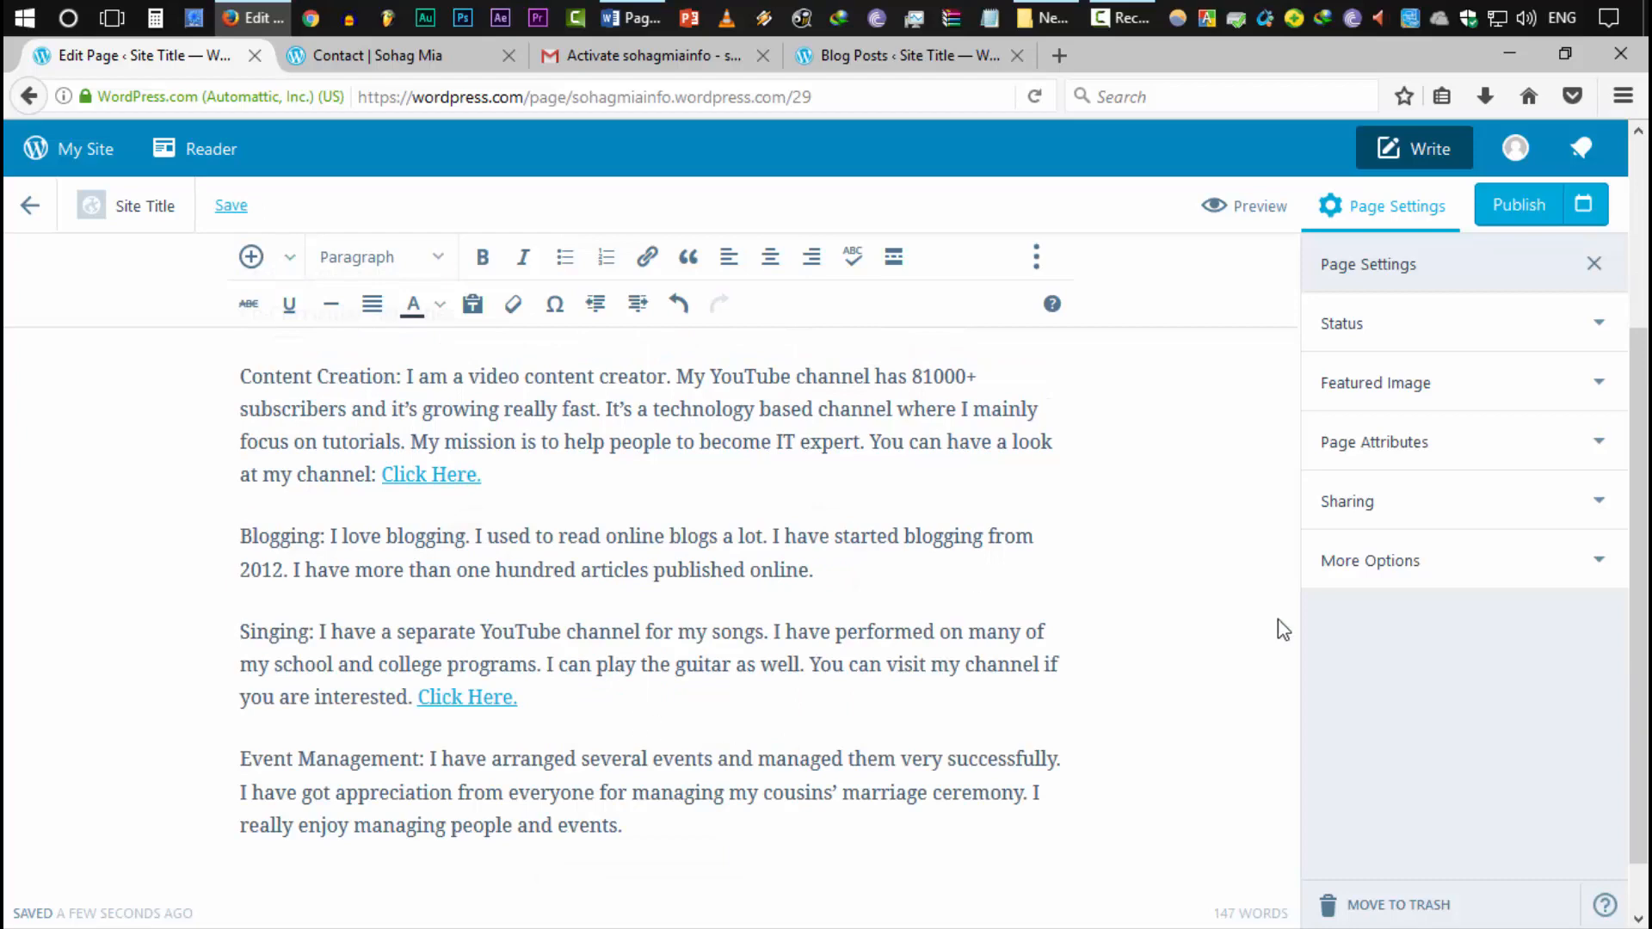
scroll(1282, 629, "up", 3)
Check the featured image settings and the image folder, then come back to the page editor
left_click(1389, 400)
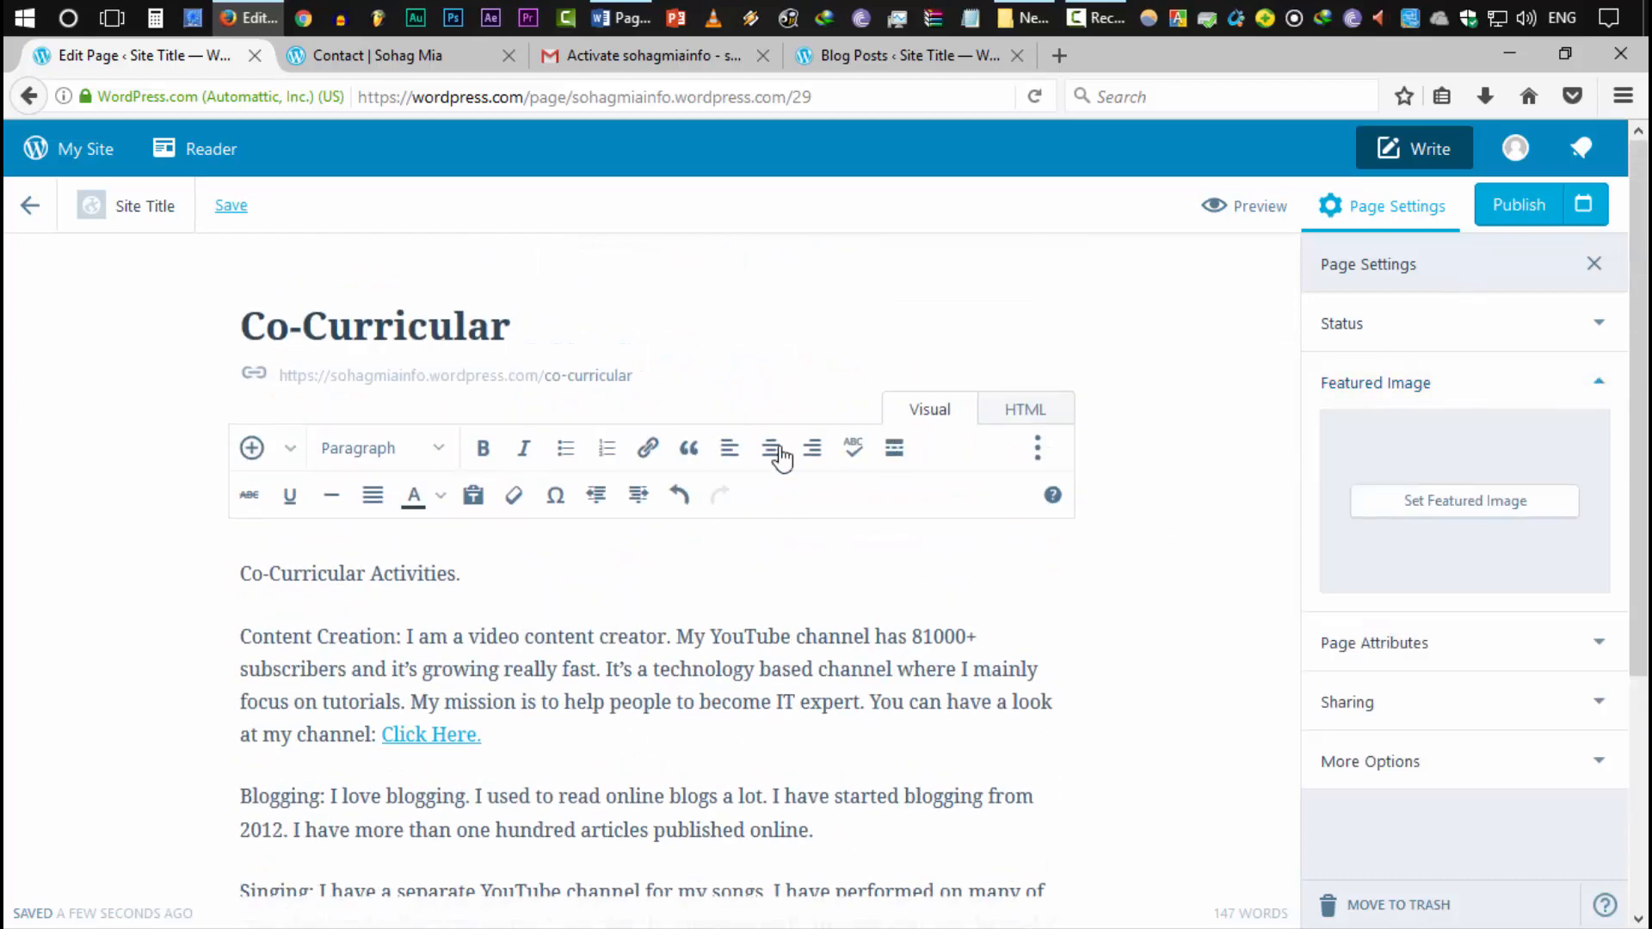
scroll(924, 664, "down", 4)
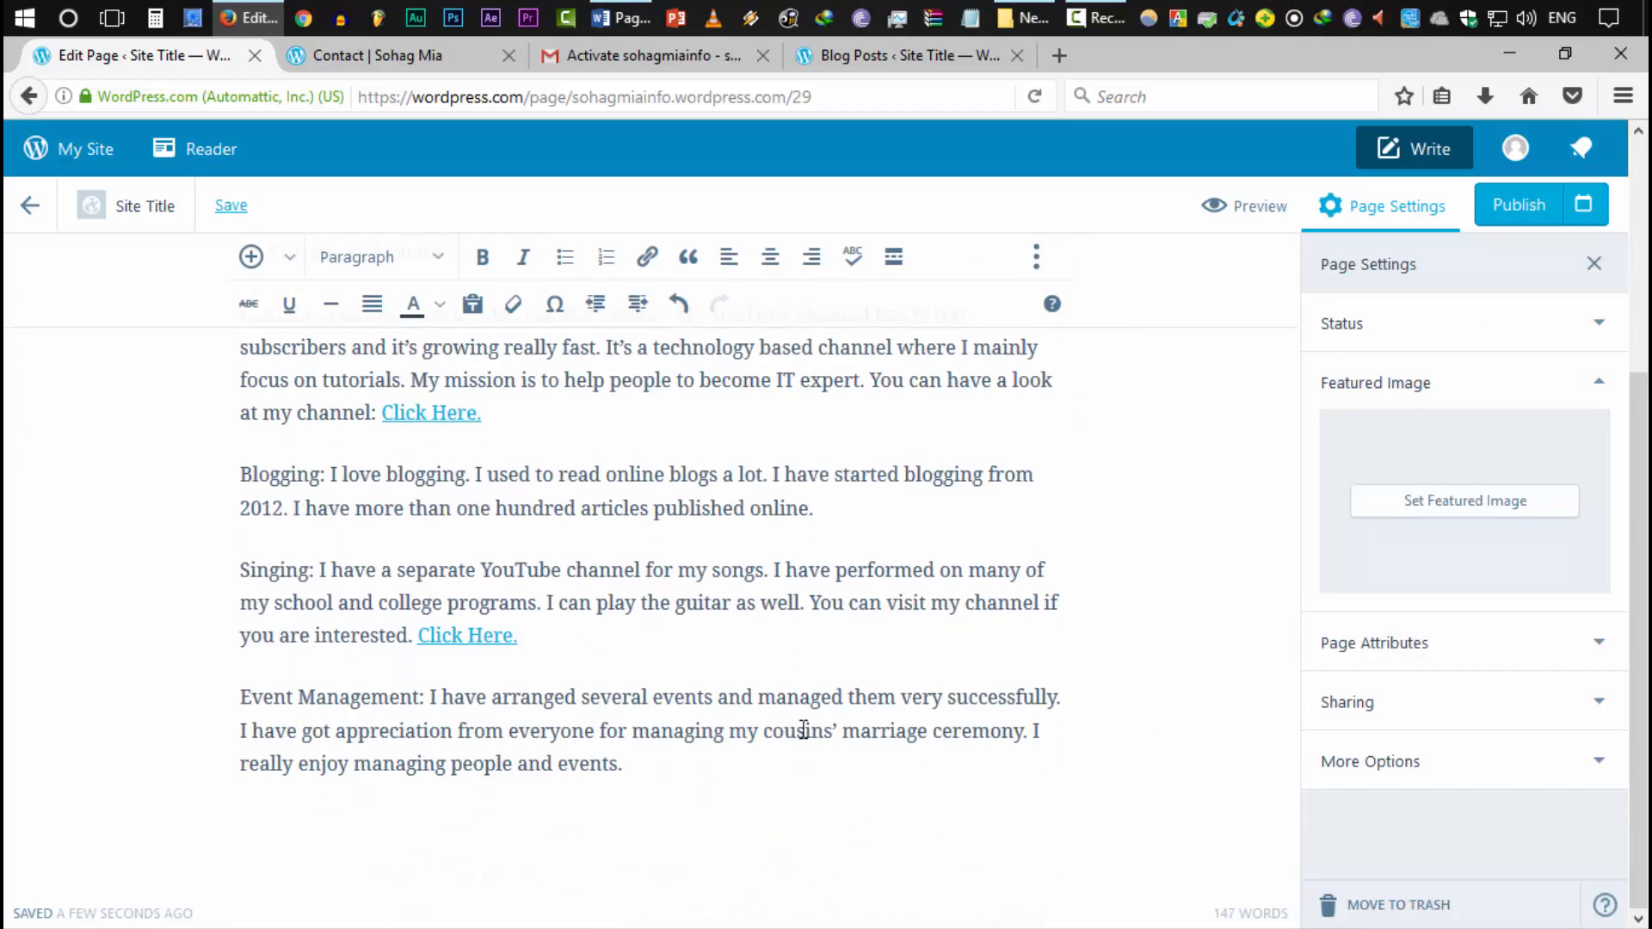
scroll(811, 785, "up", 4)
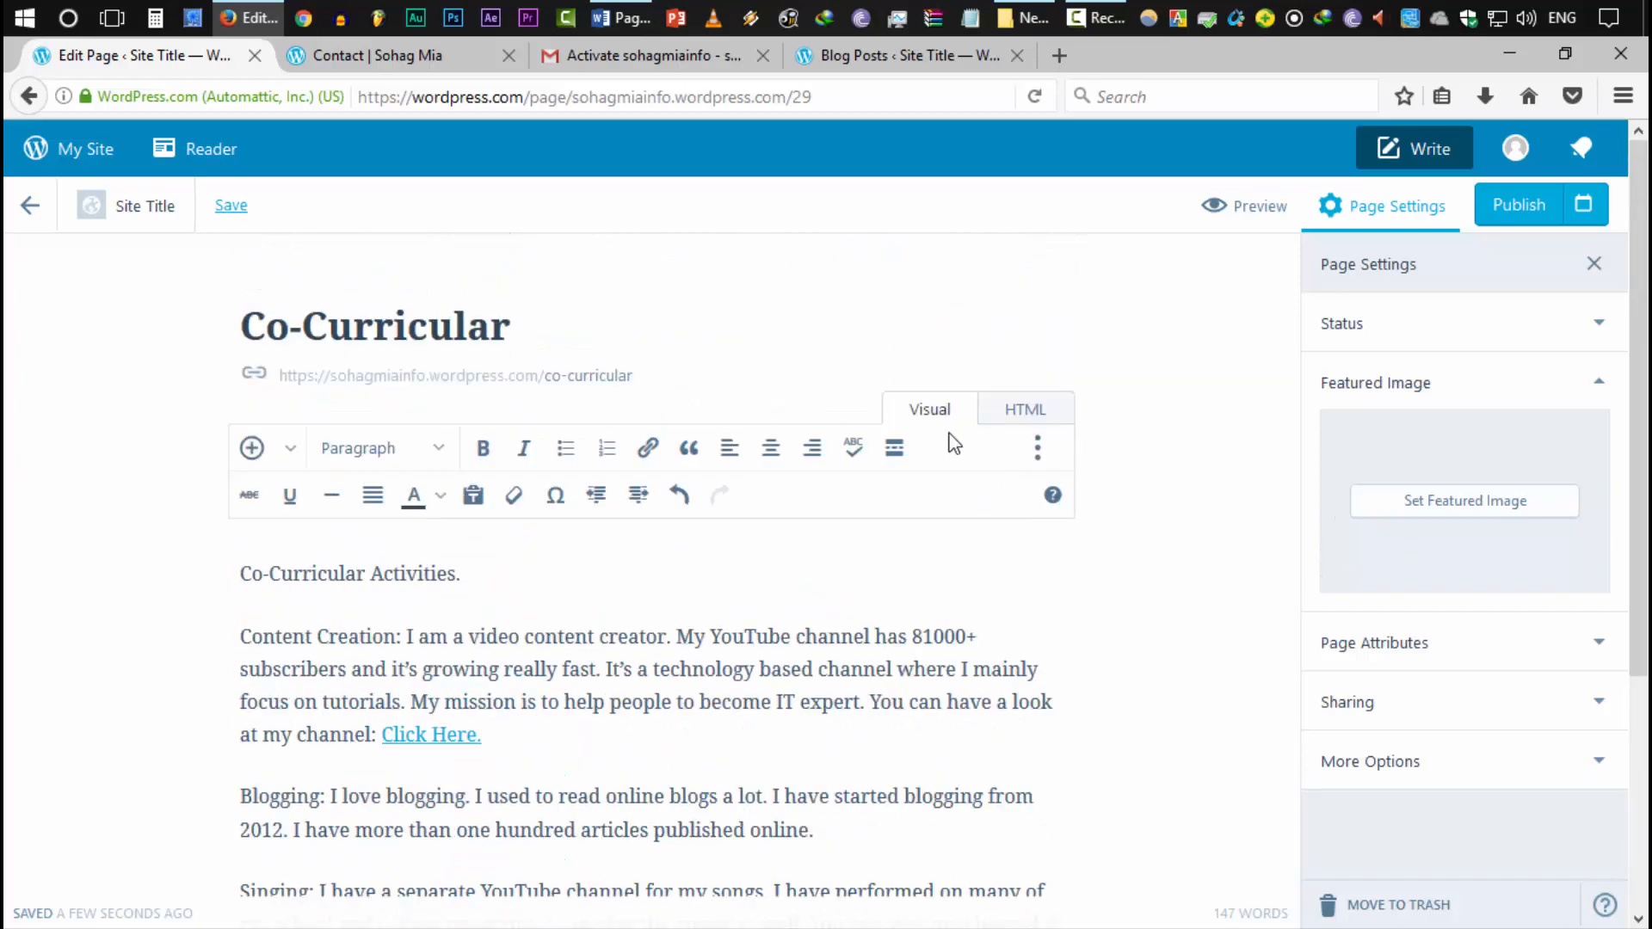
left_click(1067, 11)
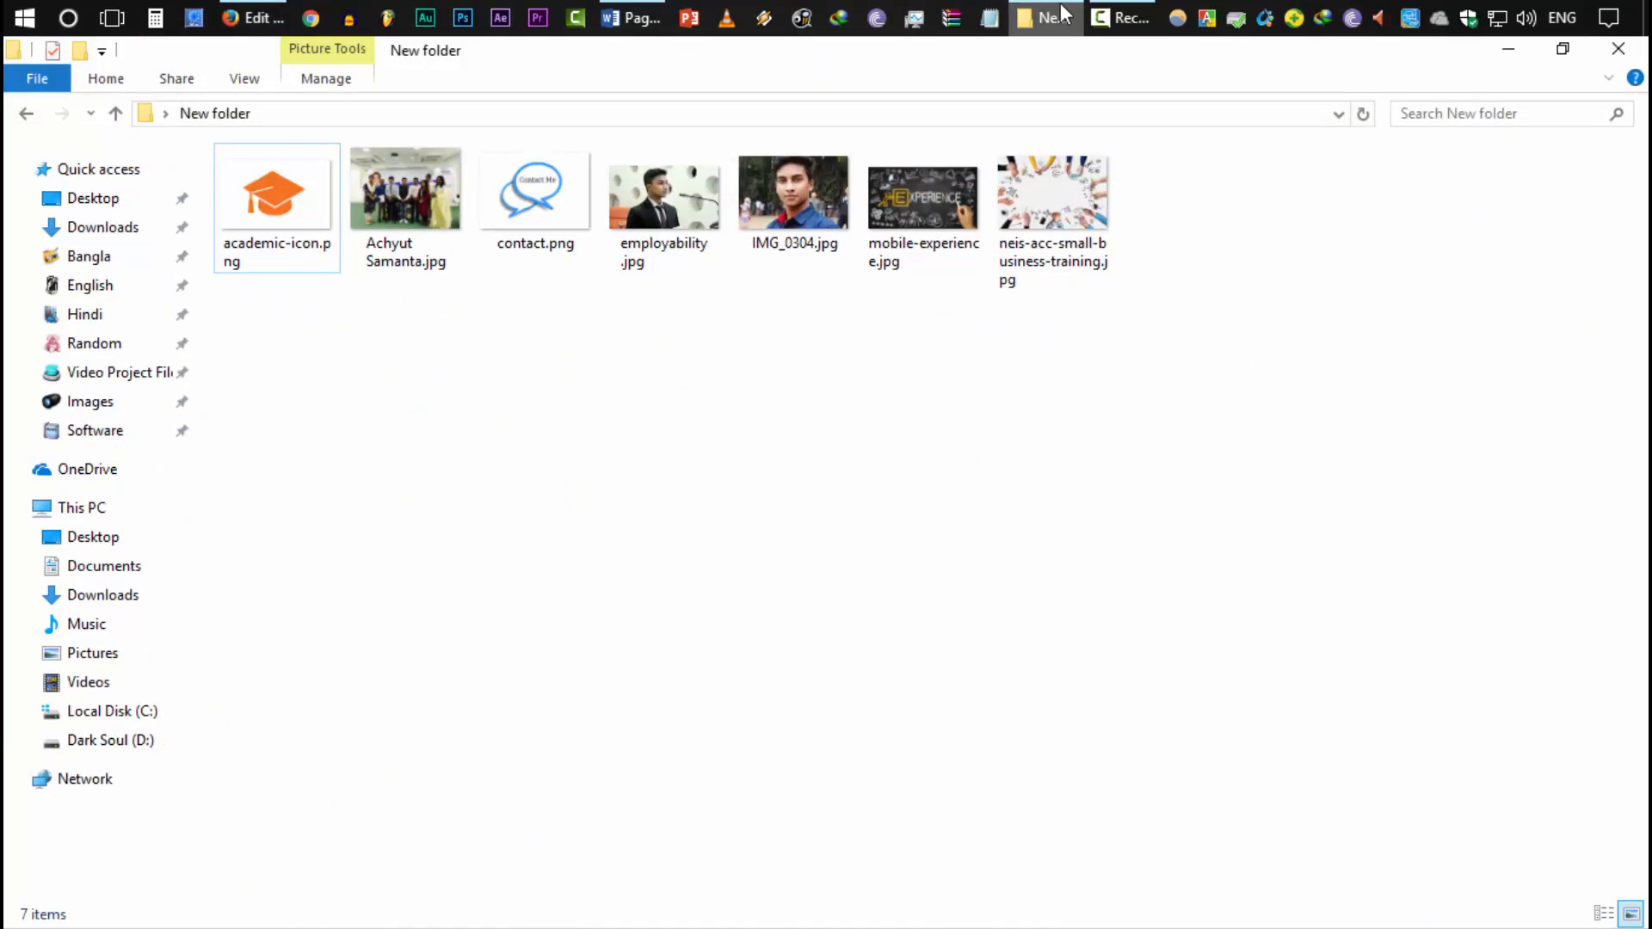
left_click(1032, 12)
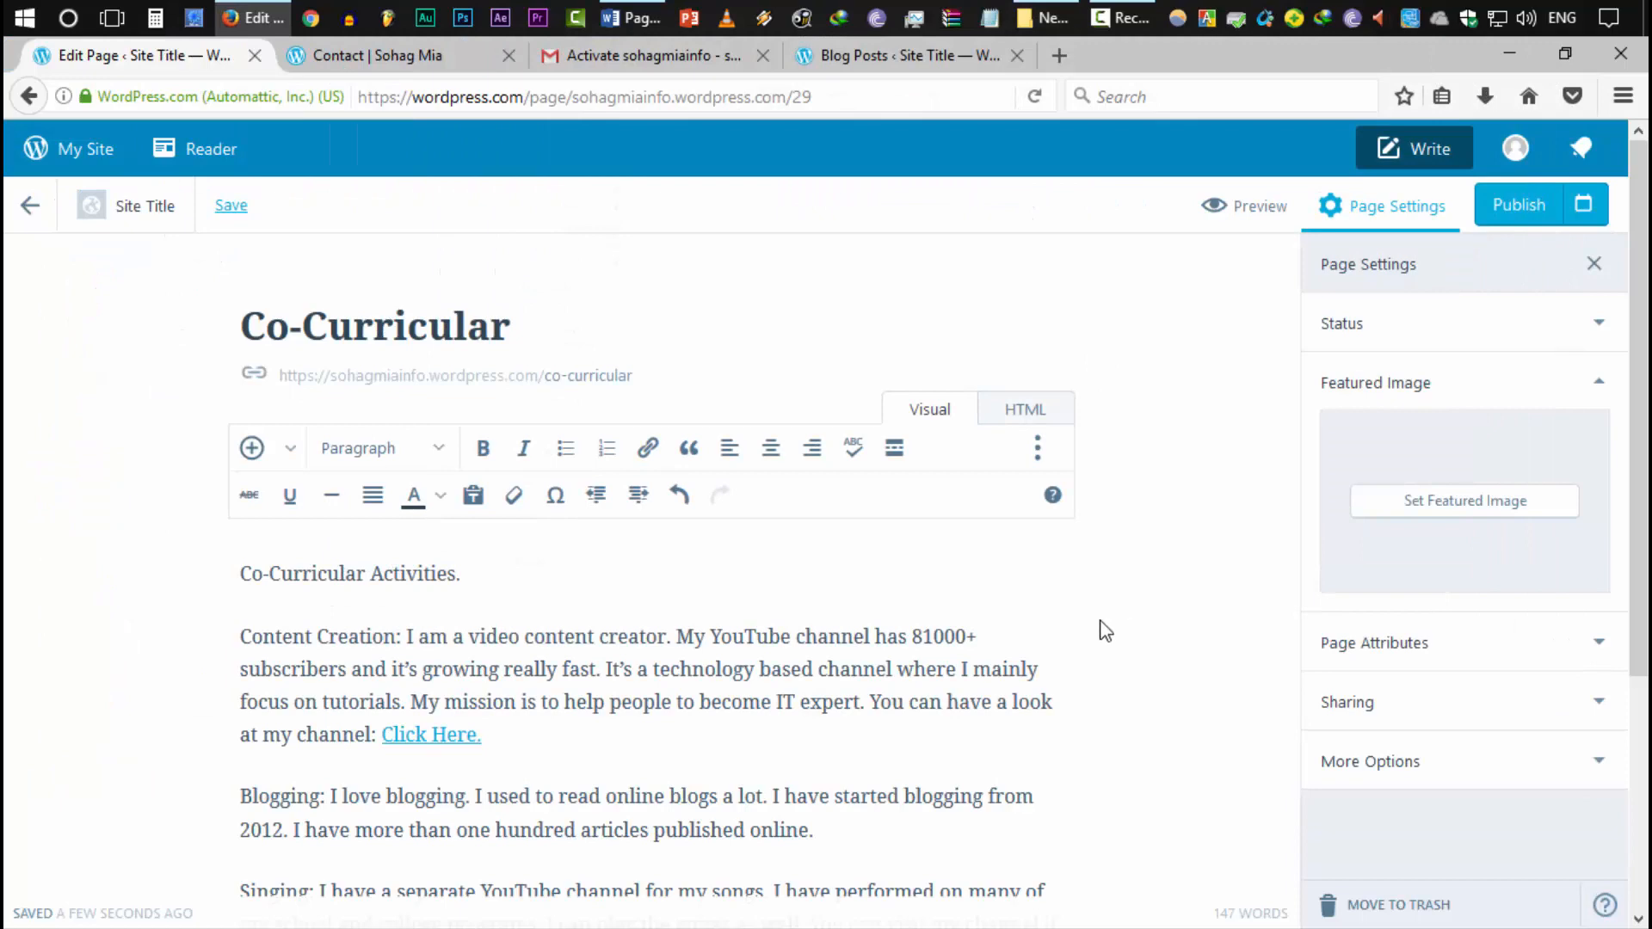
Publish the Co-Curricular page and return to the Pages list
scroll(1531, 719, "down", 3)
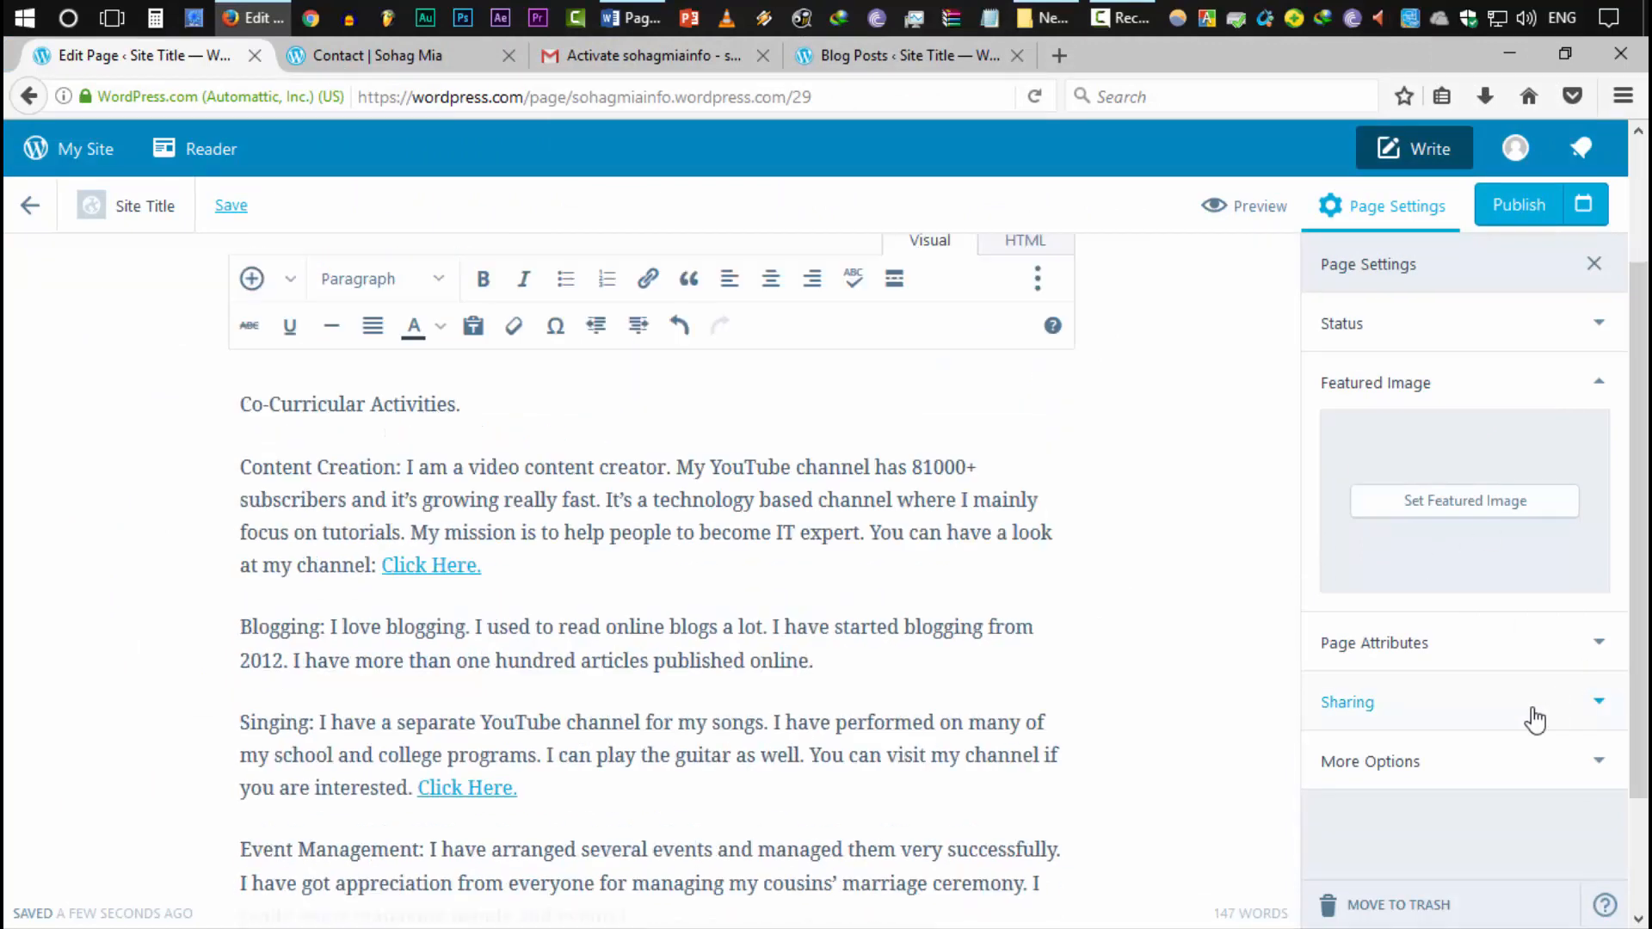
scroll(1493, 733, "up", 3)
left_click(1518, 204)
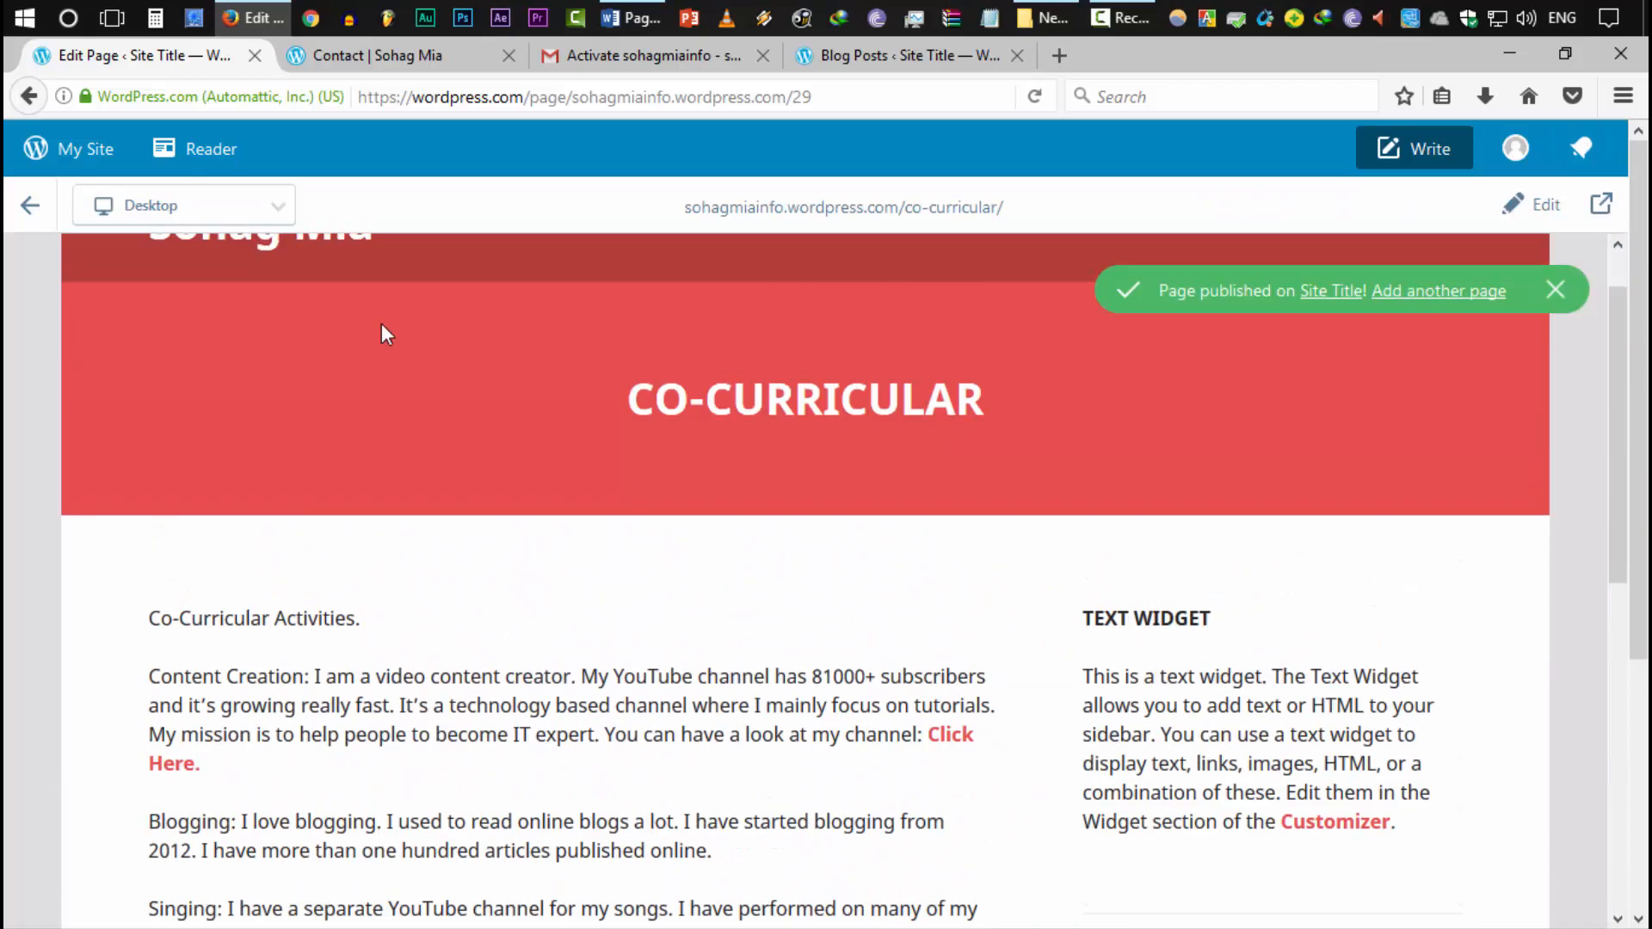
left_click(34, 207)
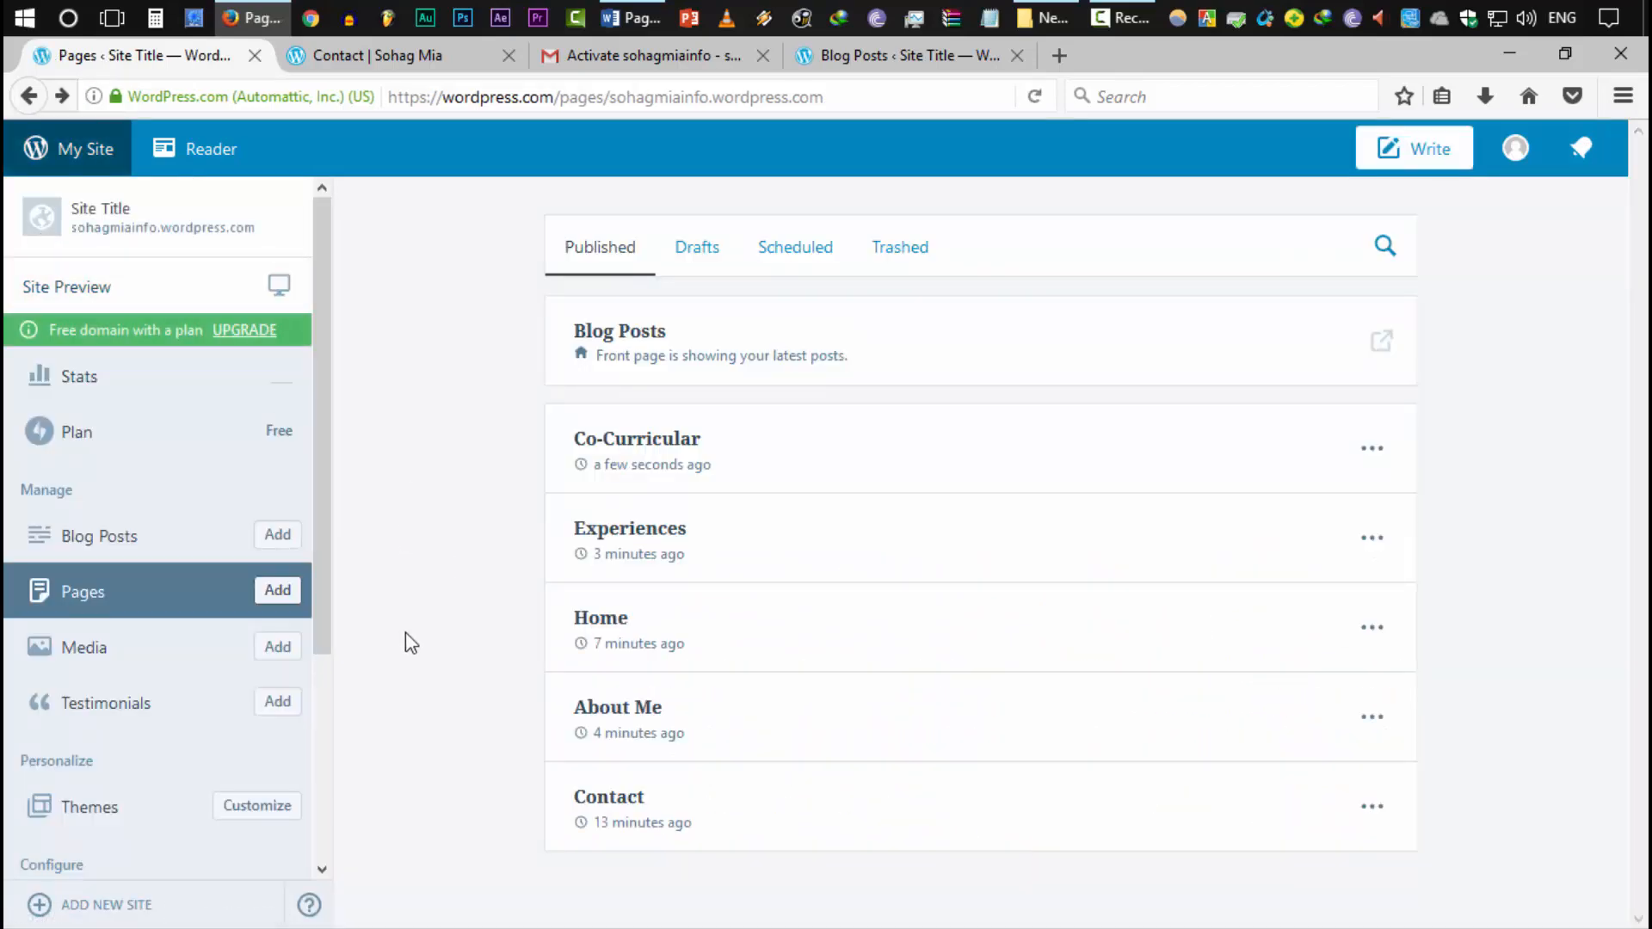
Add a new page and title it 'Gallery'
left_click(278, 592)
type("Gallery")
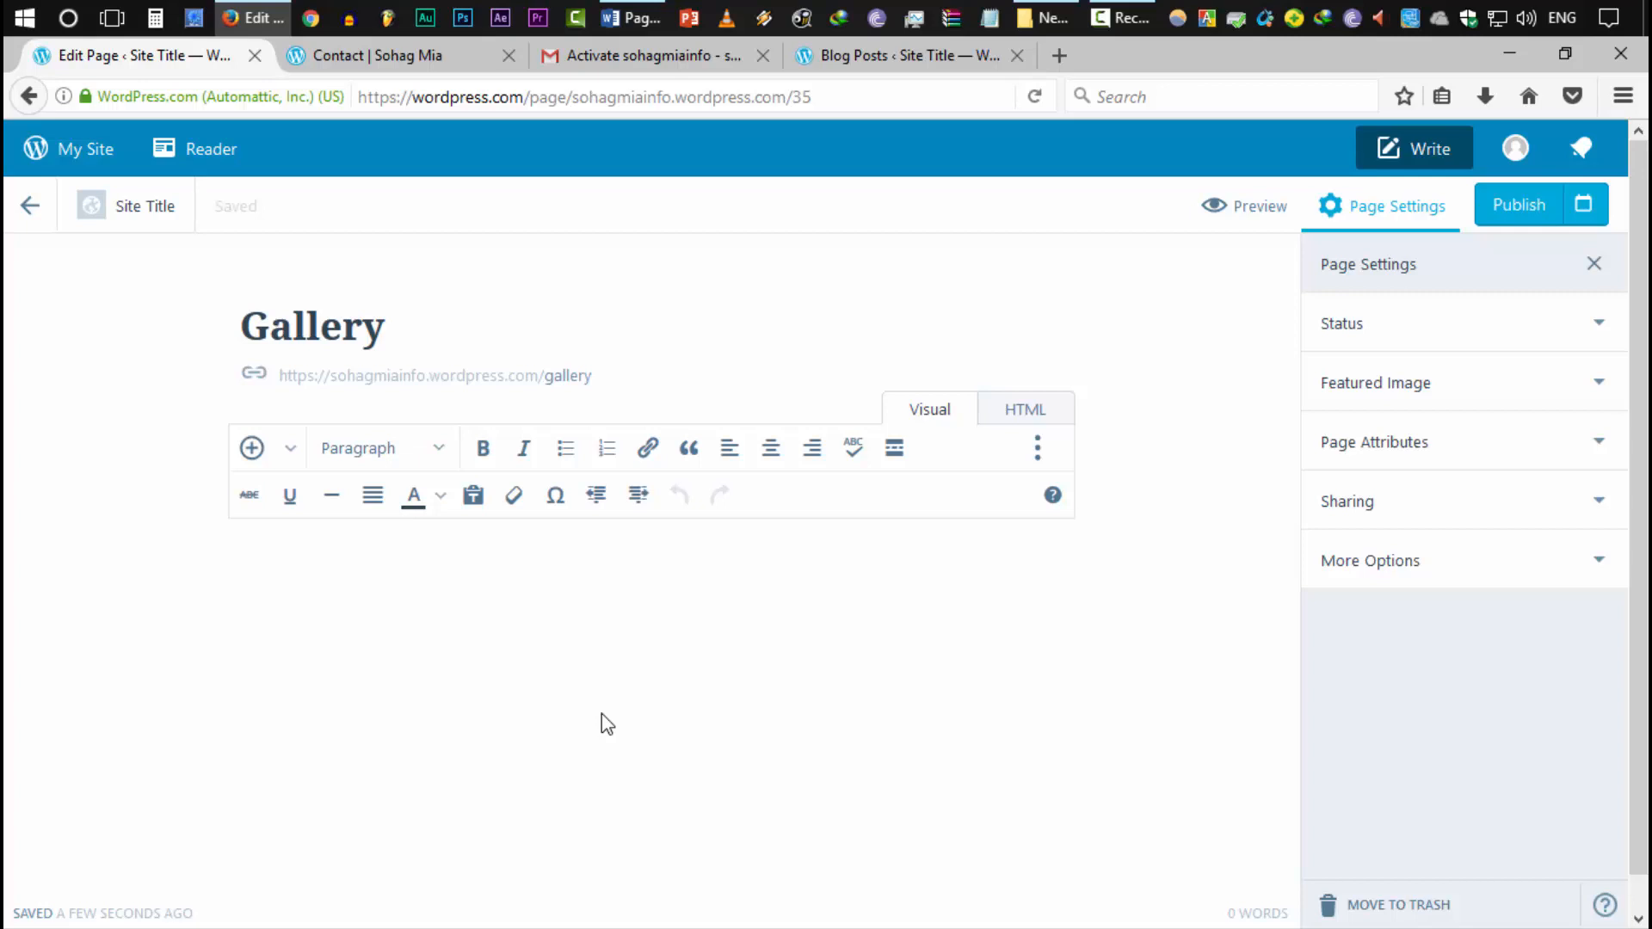
Upload the group photo from the computer and insert it into the Gallery page
left_click(251, 448)
left_click(321, 273)
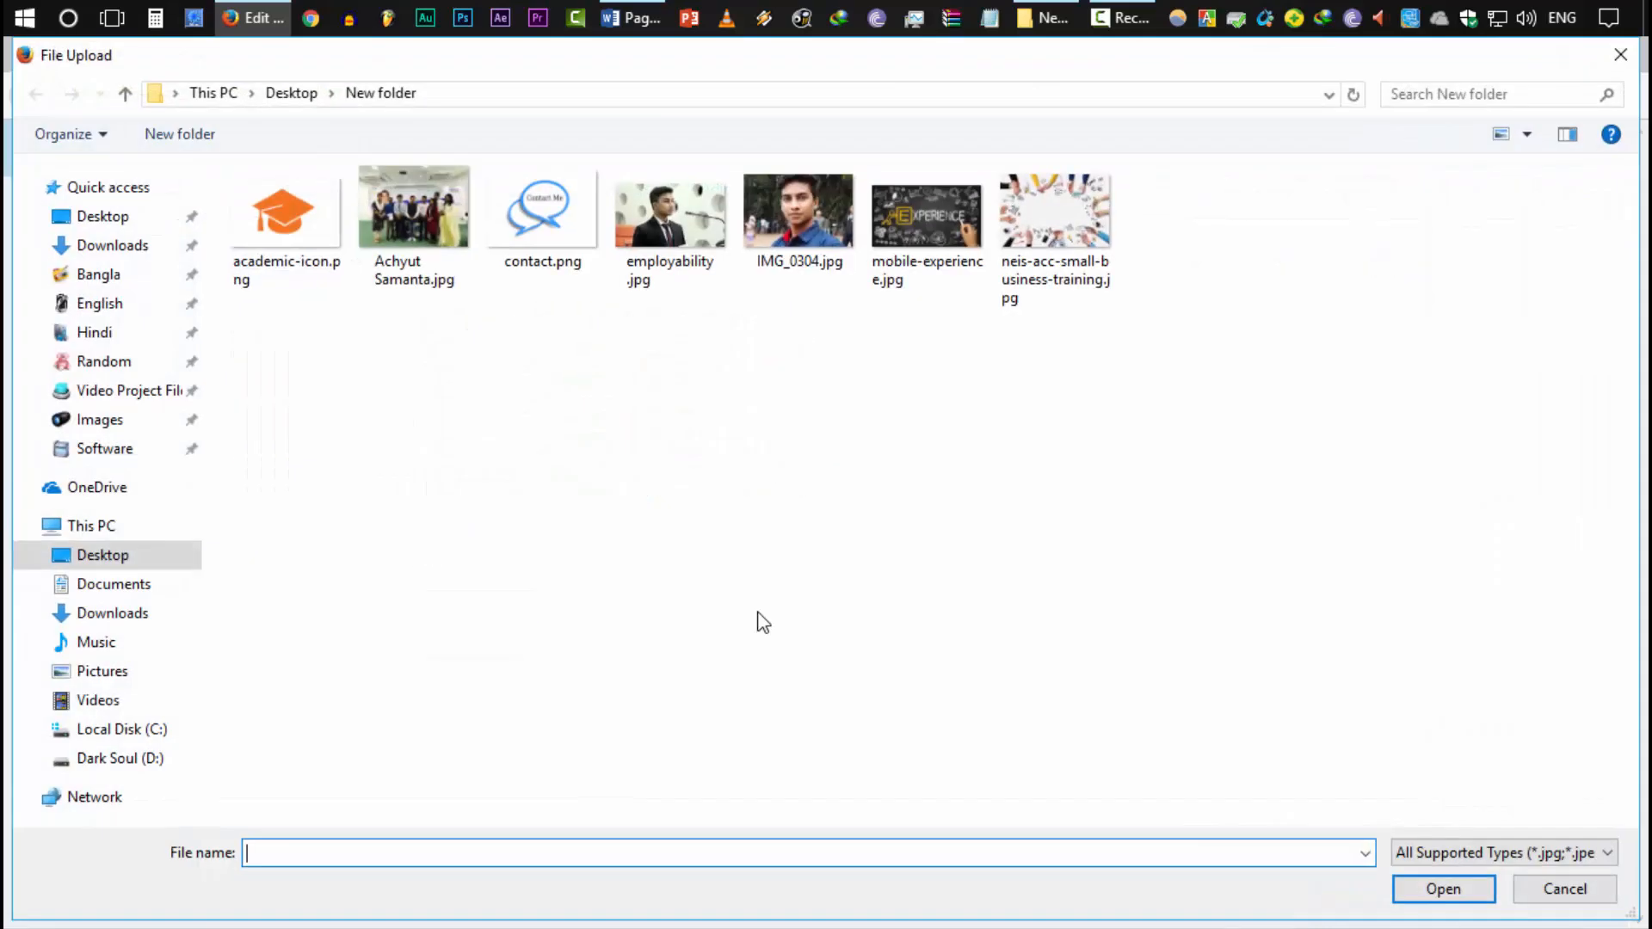
double_click(448, 236)
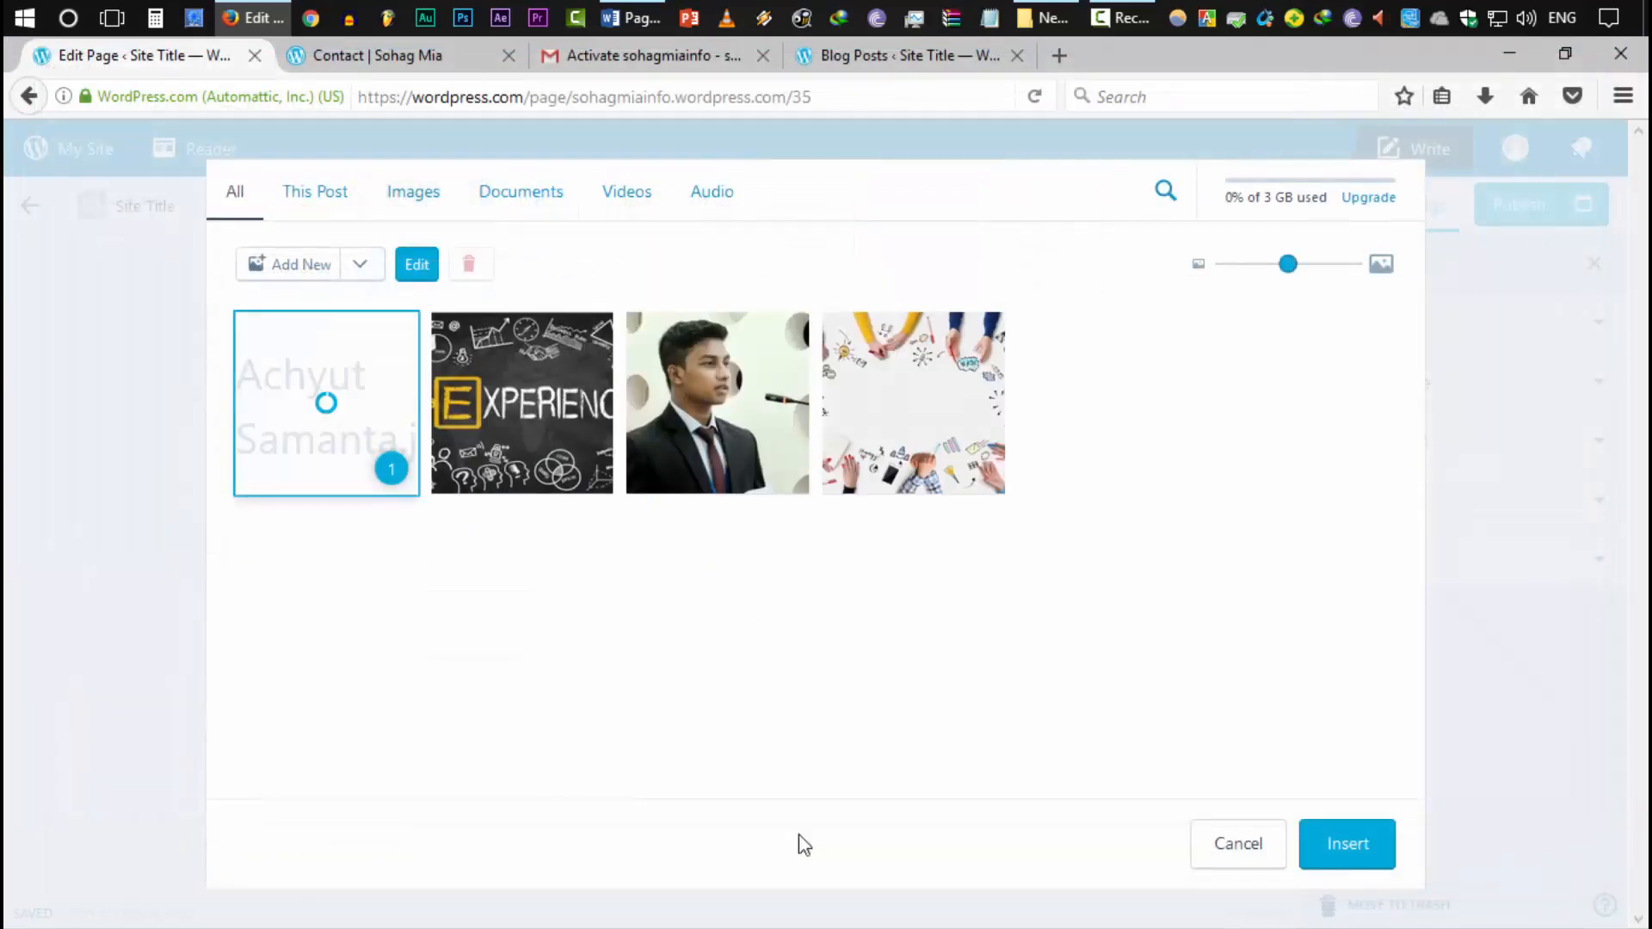
left_click(1336, 850)
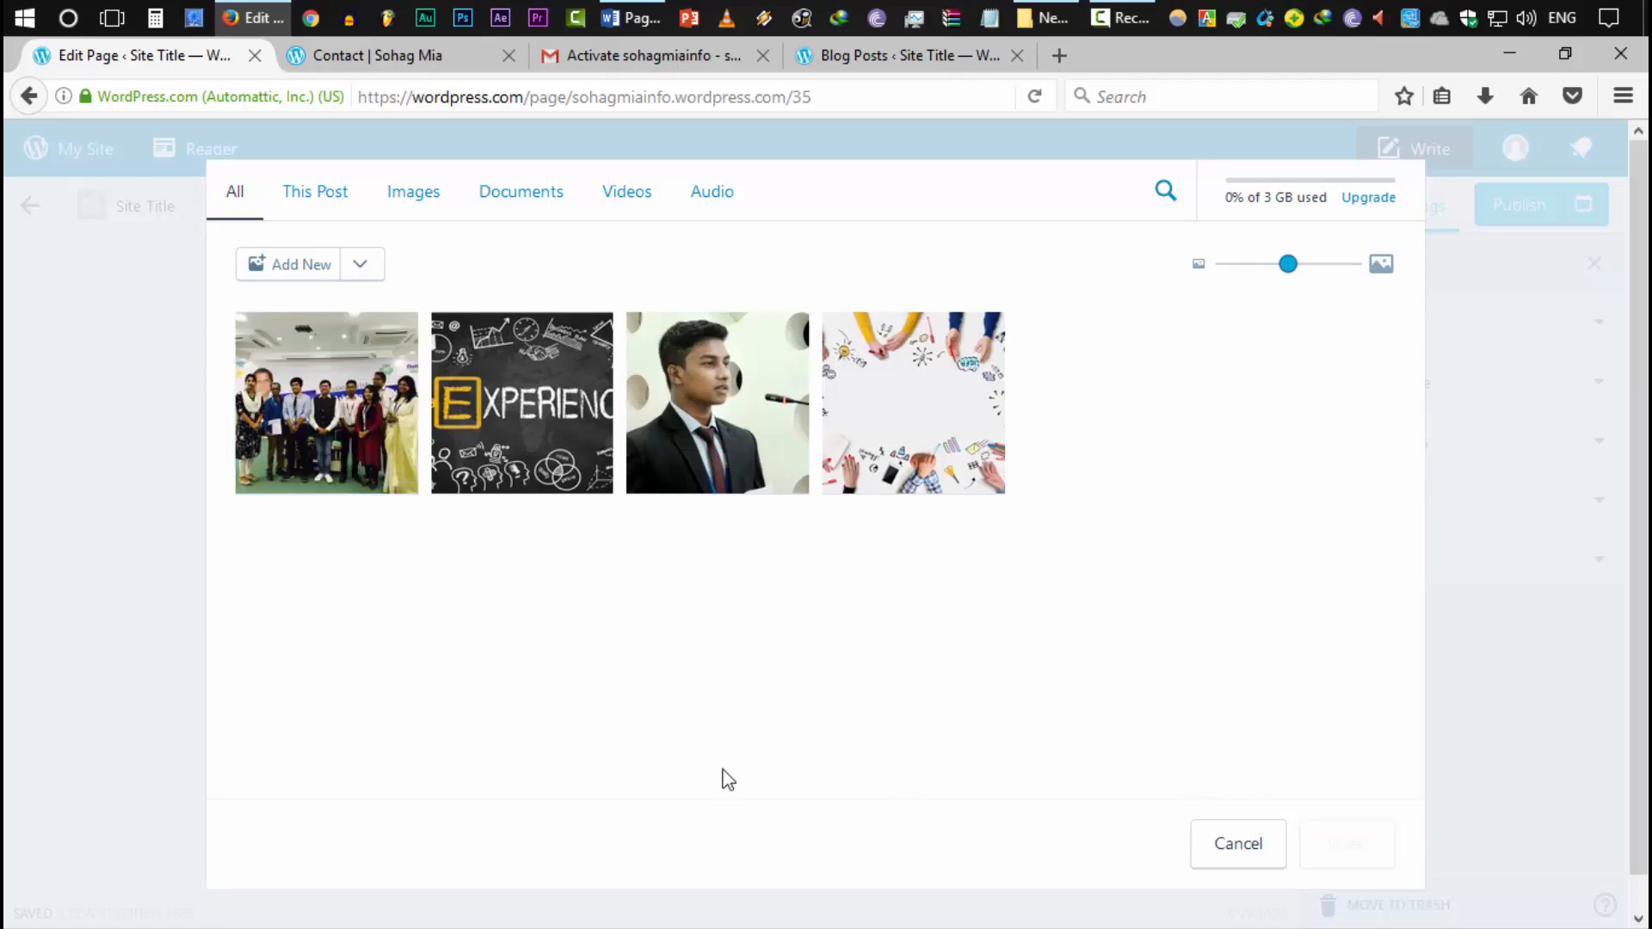
scroll(706, 736, "down", 4)
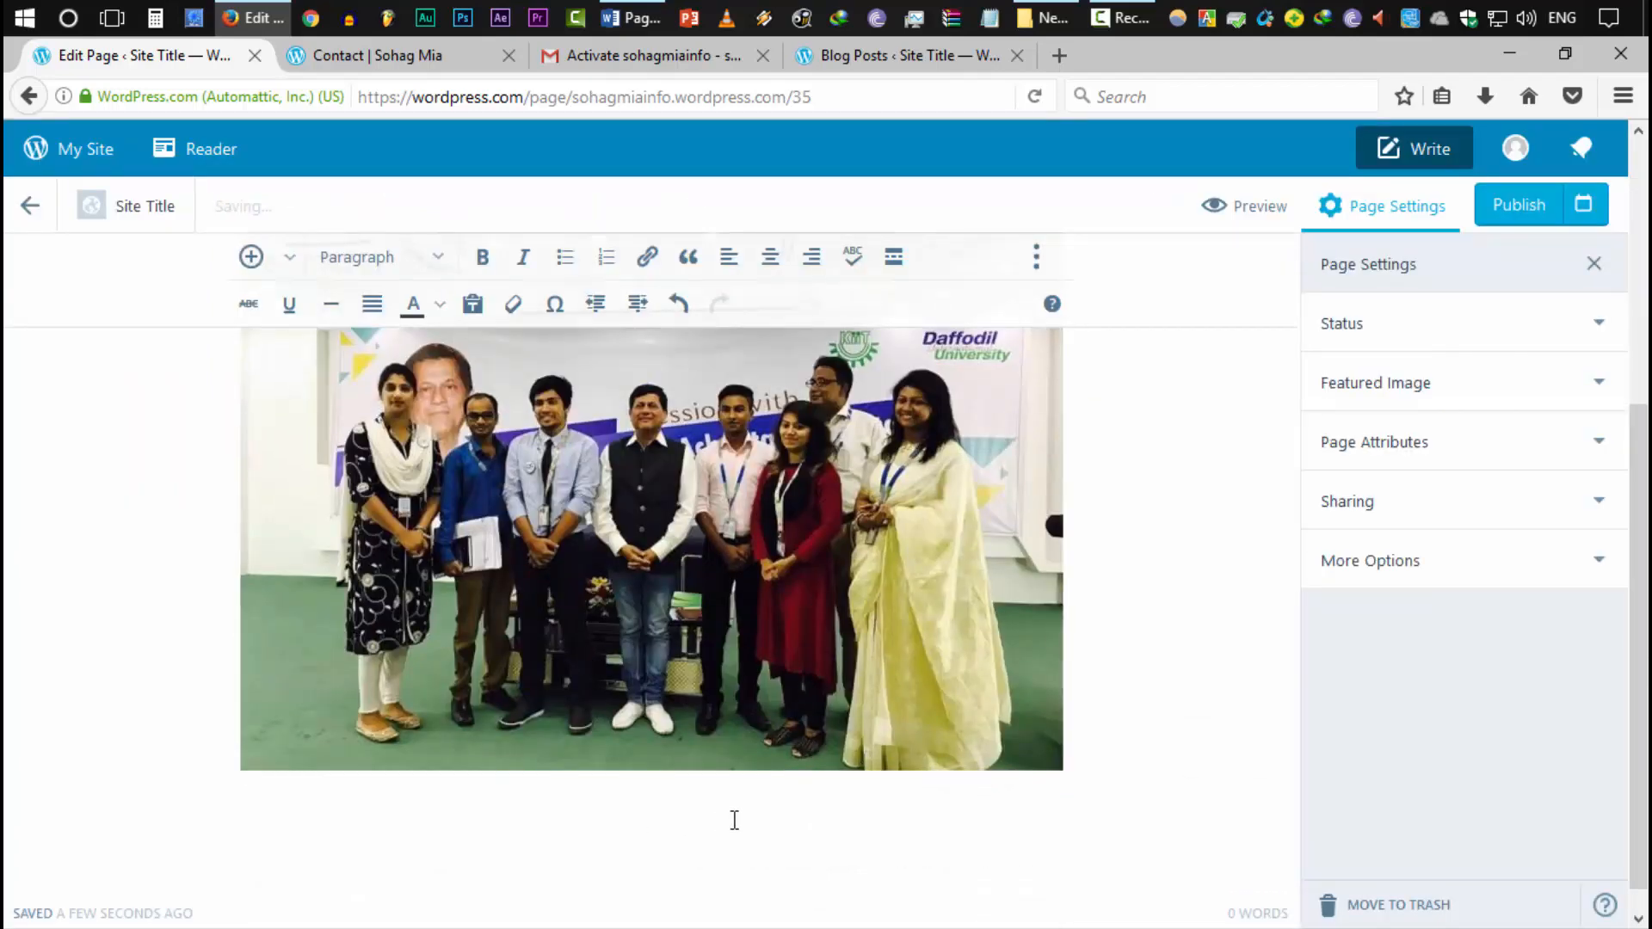
scroll(734, 820, "up", 1)
scroll(734, 820, "down", 1)
Add a centred caption below the photo naming the person beside the owner, then start a new paragraph
left_click(1059, 759)
left_click(1084, 759)
key("Return")
type("A")
key("BackSpace")
type("With")
key("BackSpace")
key("BackSpace")
key("BackSpace")
key("BackSpace")
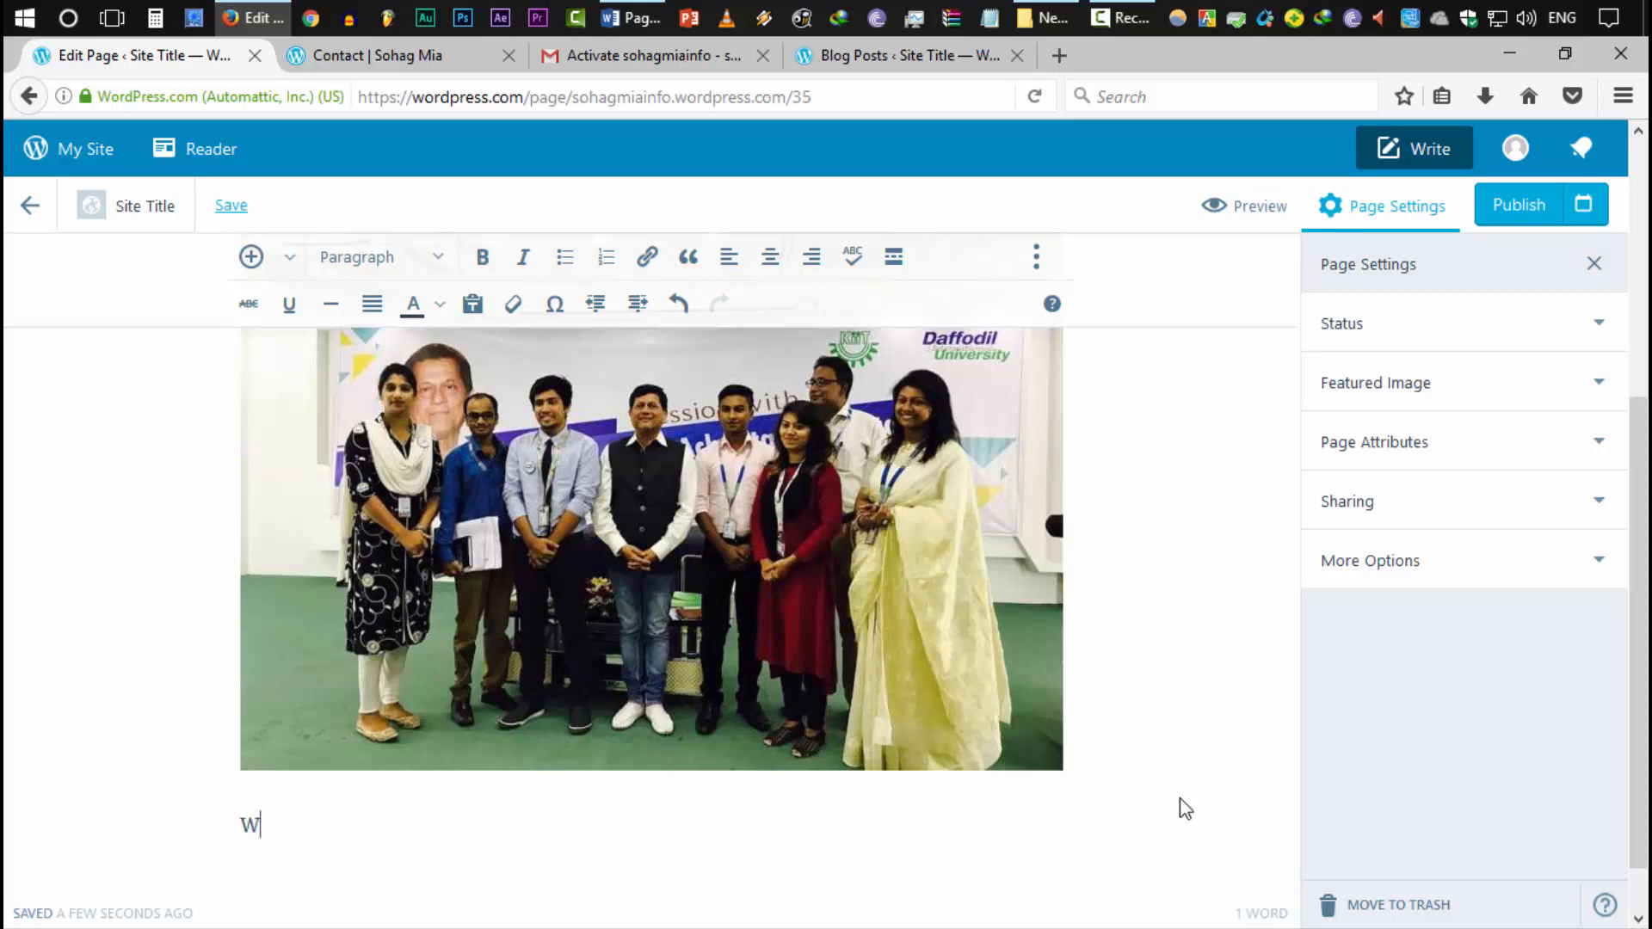
type("Me with Dr")
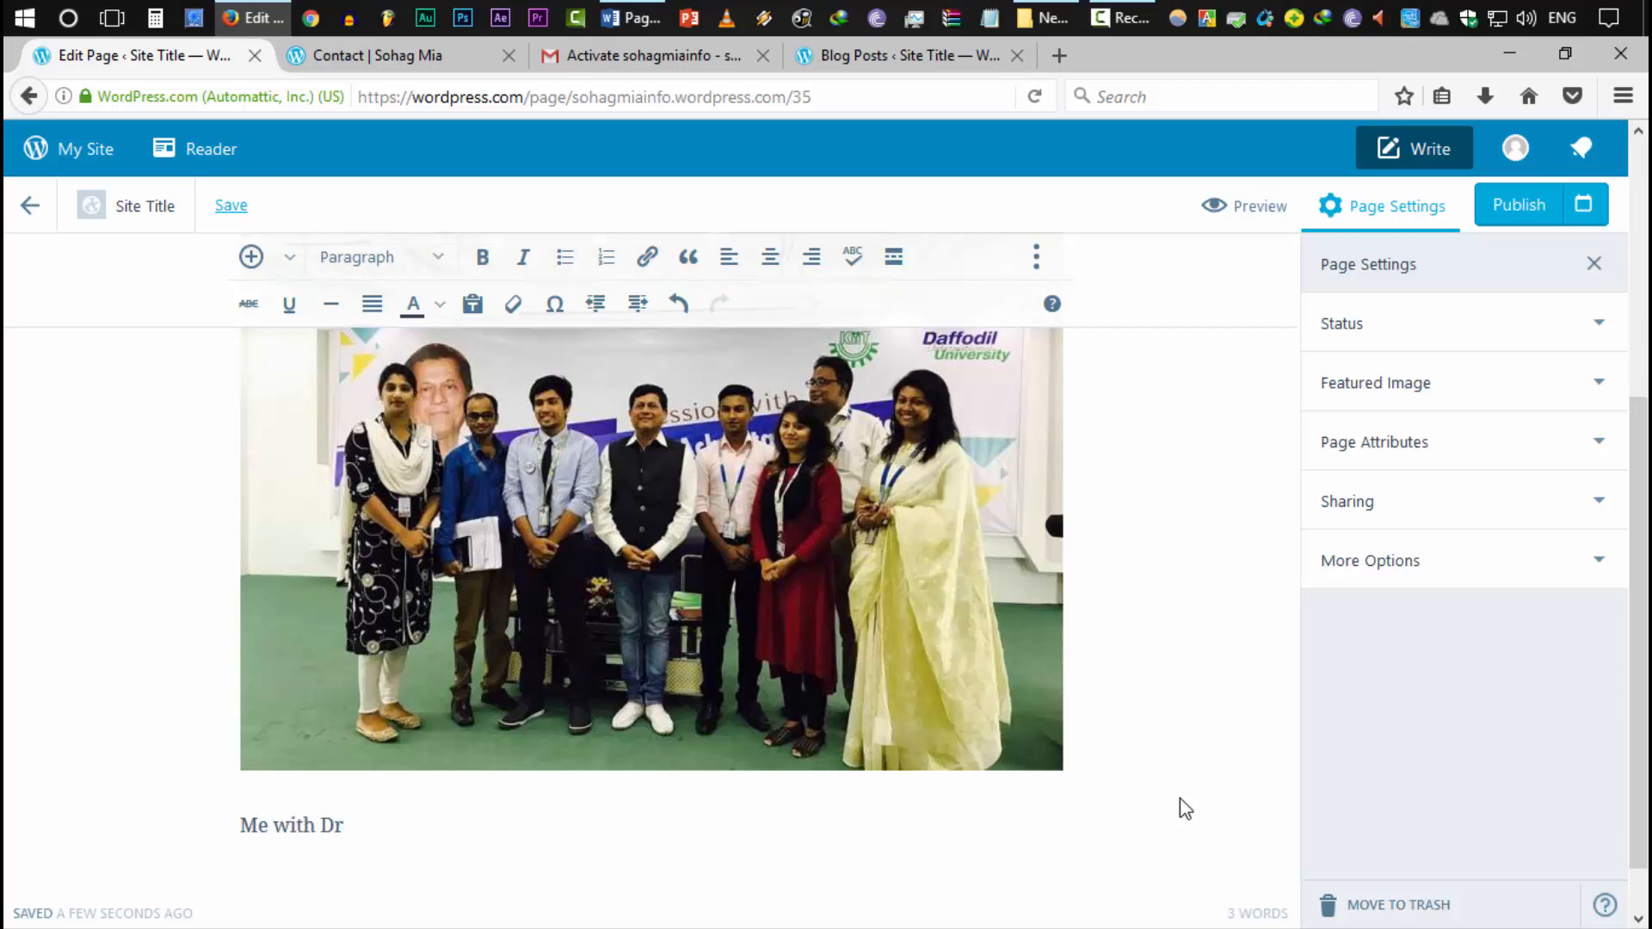
type(". Achyut Samanta")
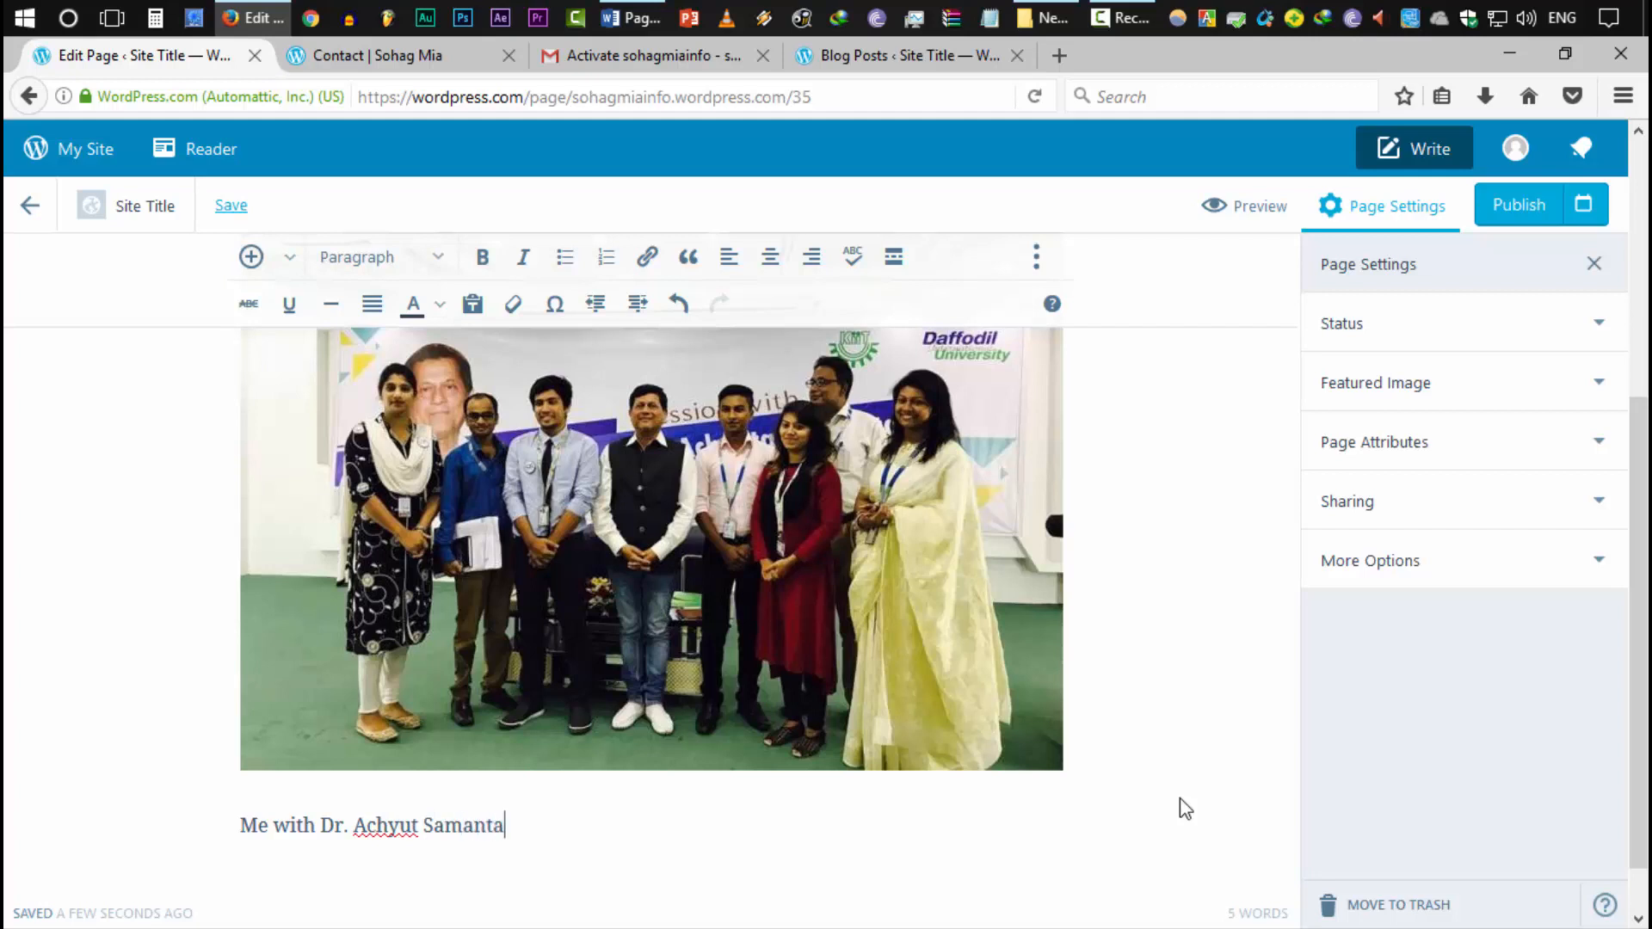
triple_click(243, 827)
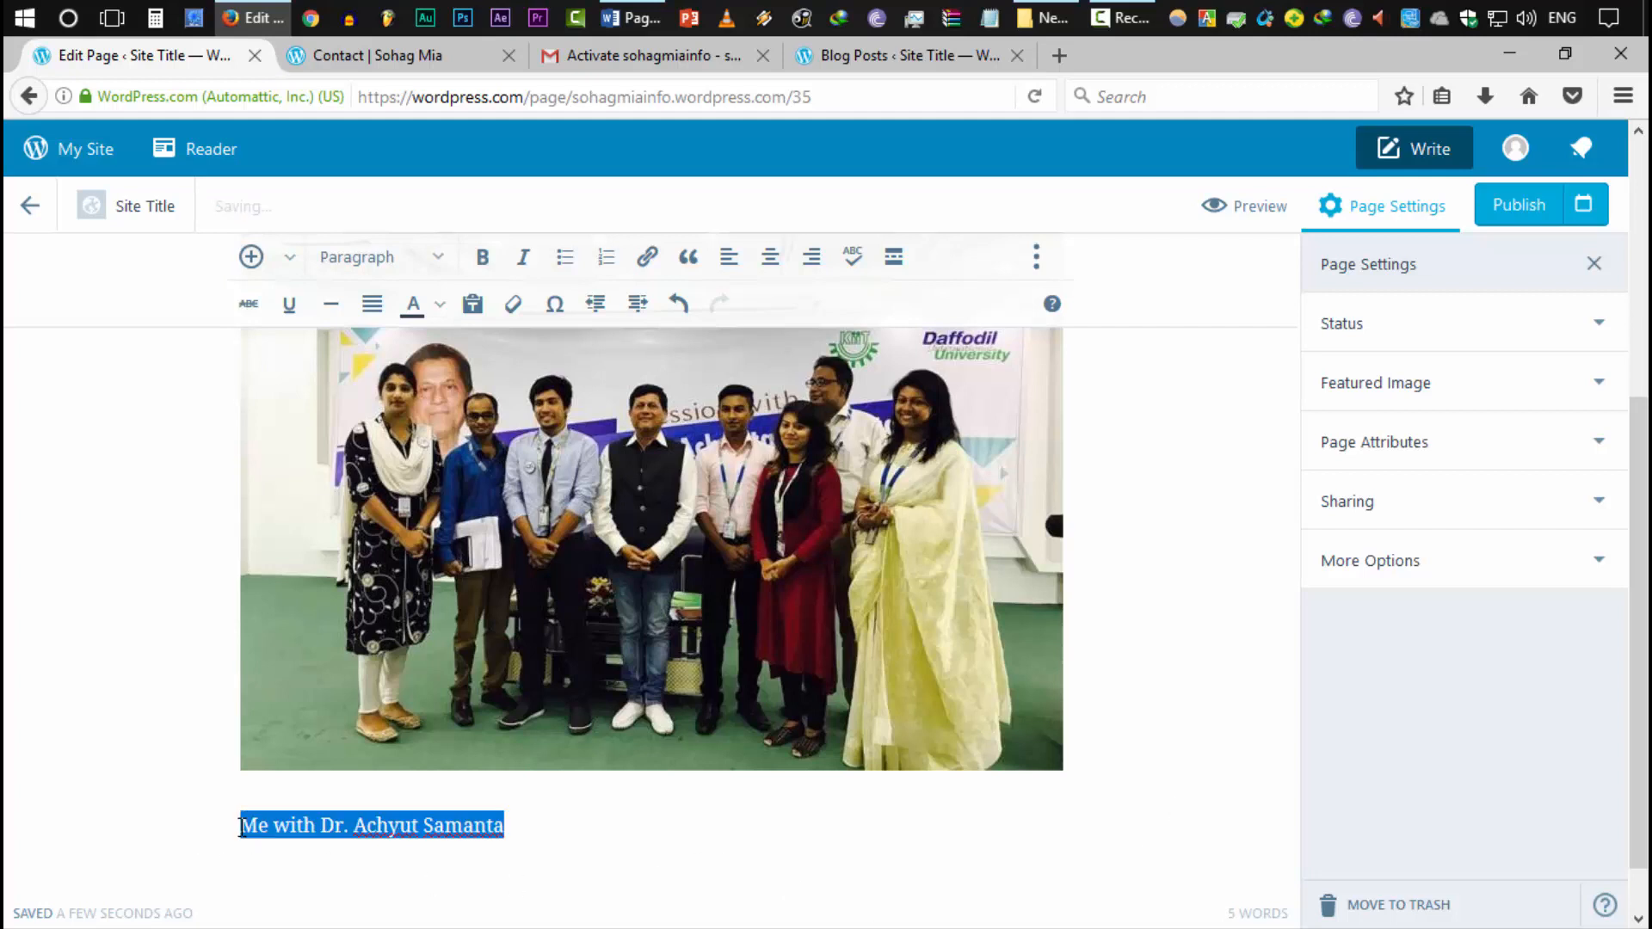
left_click(770, 256)
scroll(826, 631, "down", 1)
left_click(921, 836)
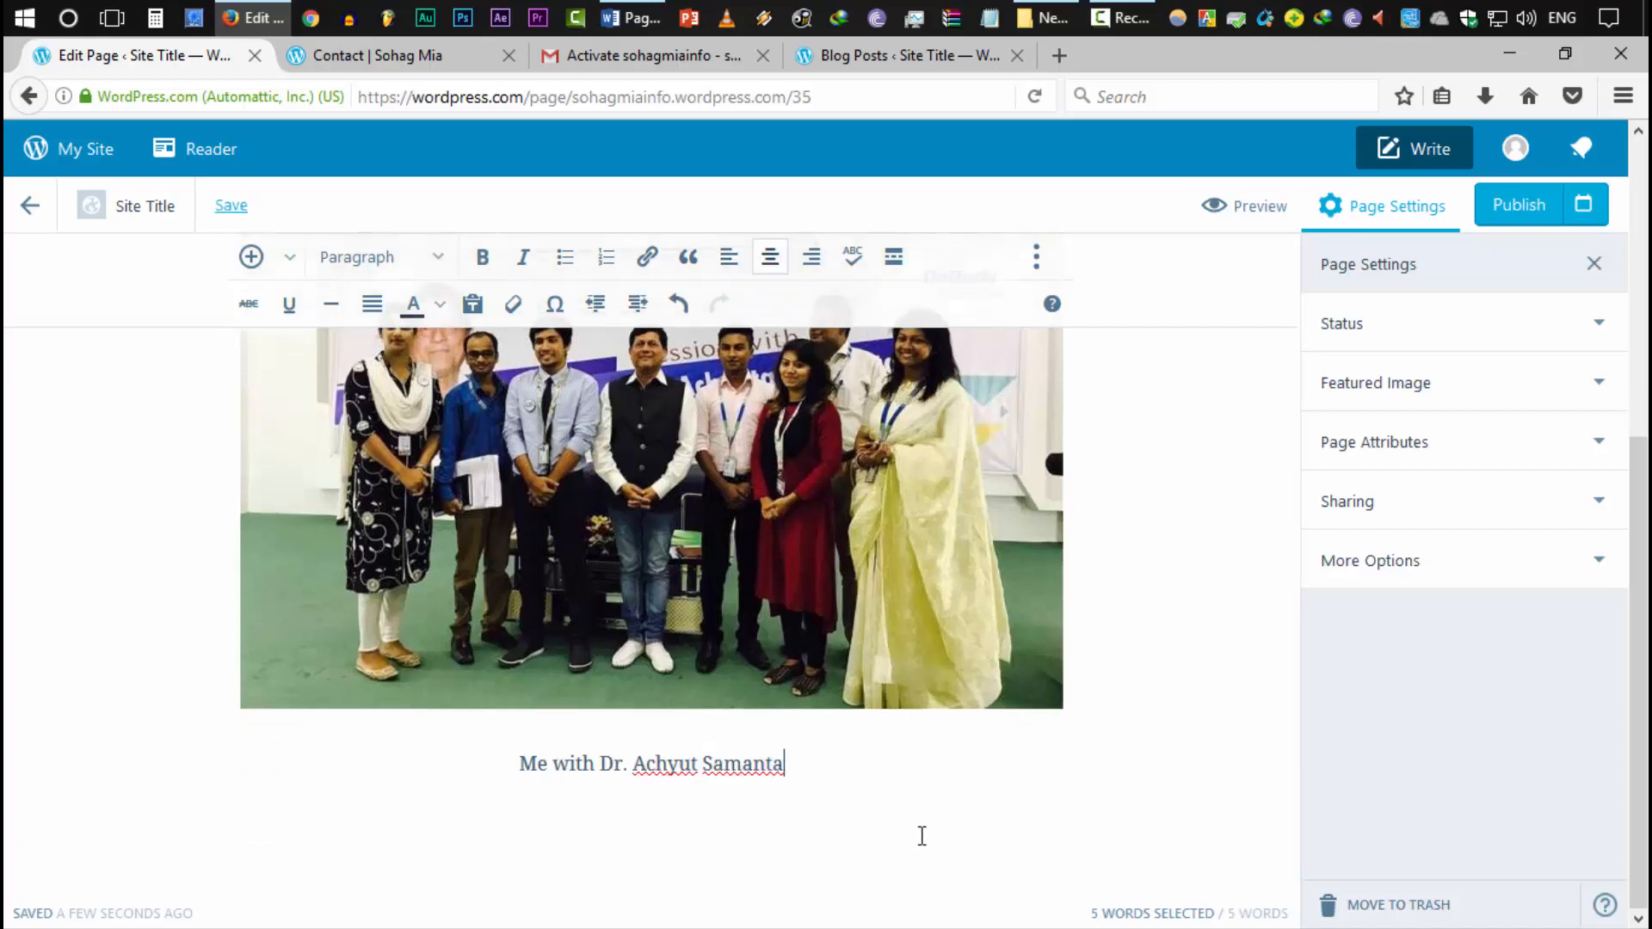
key("Return")
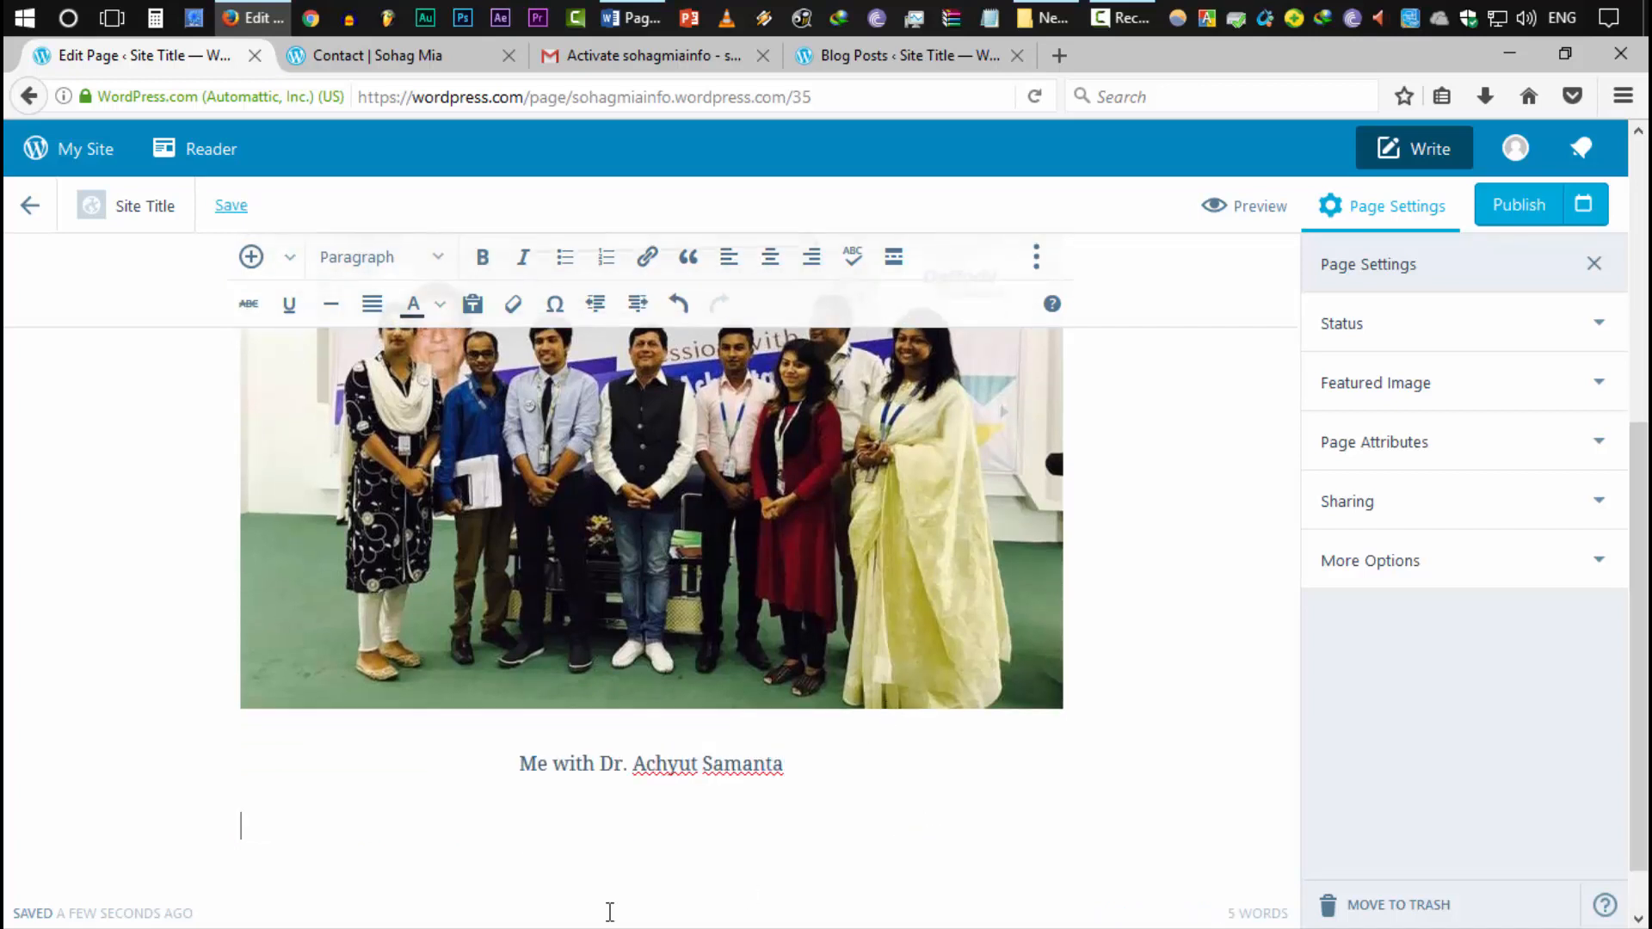
Insert the portrait photo of the speaker from the media library below the caption
left_click(252, 256)
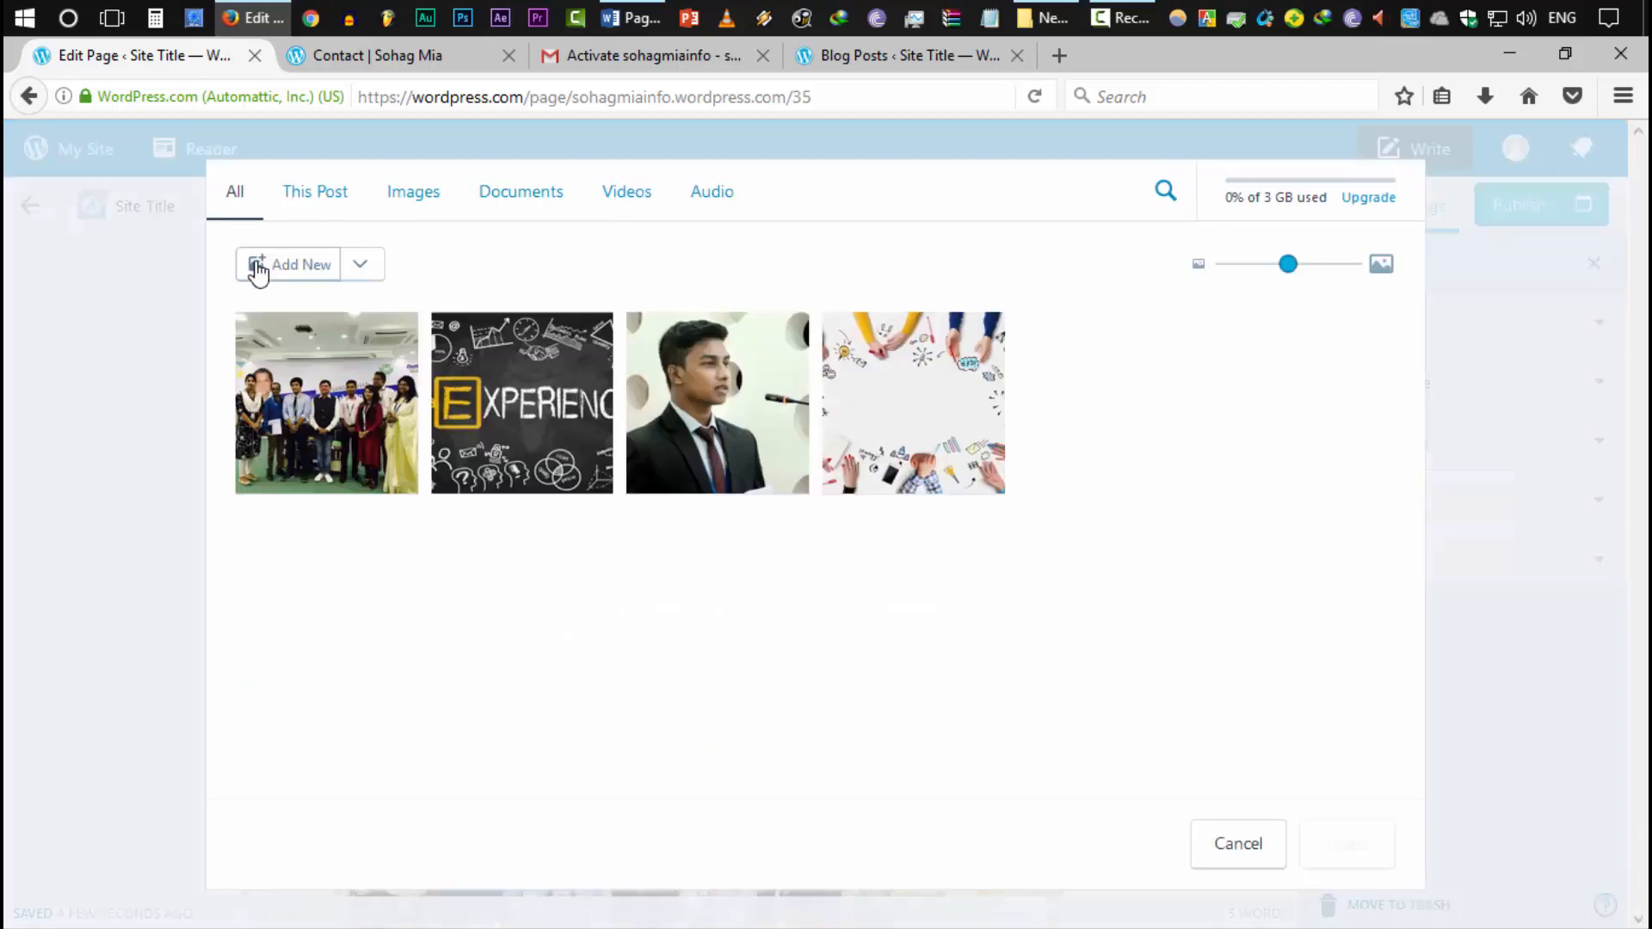
left_click(638, 487)
left_click(1317, 846)
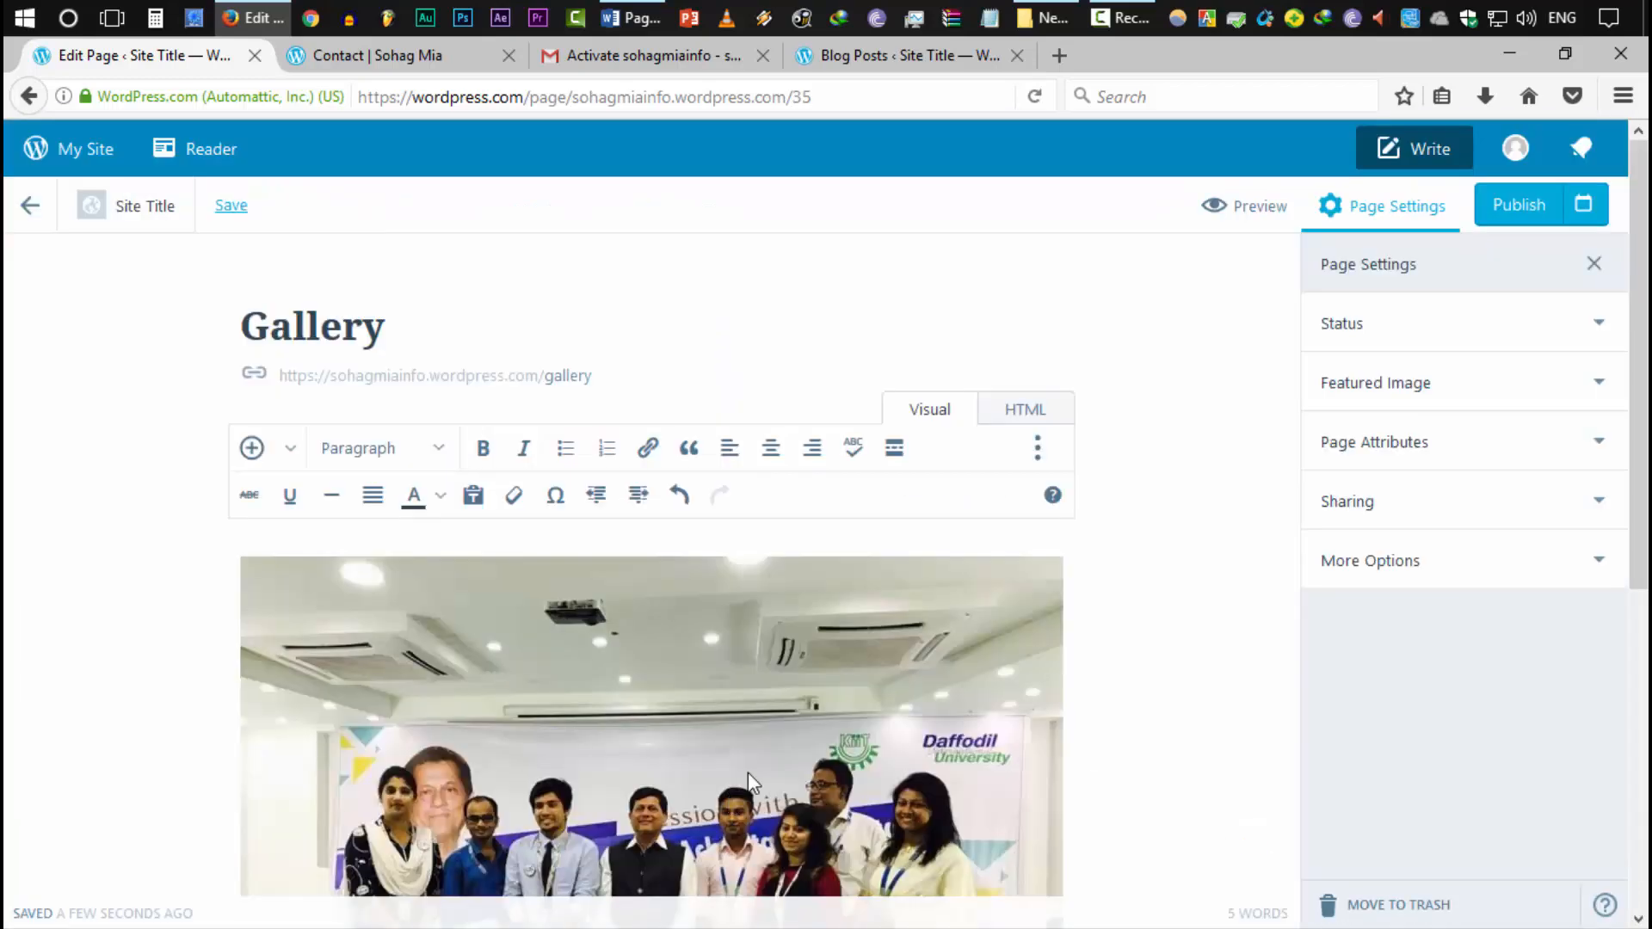
scroll(768, 785, "down", 5)
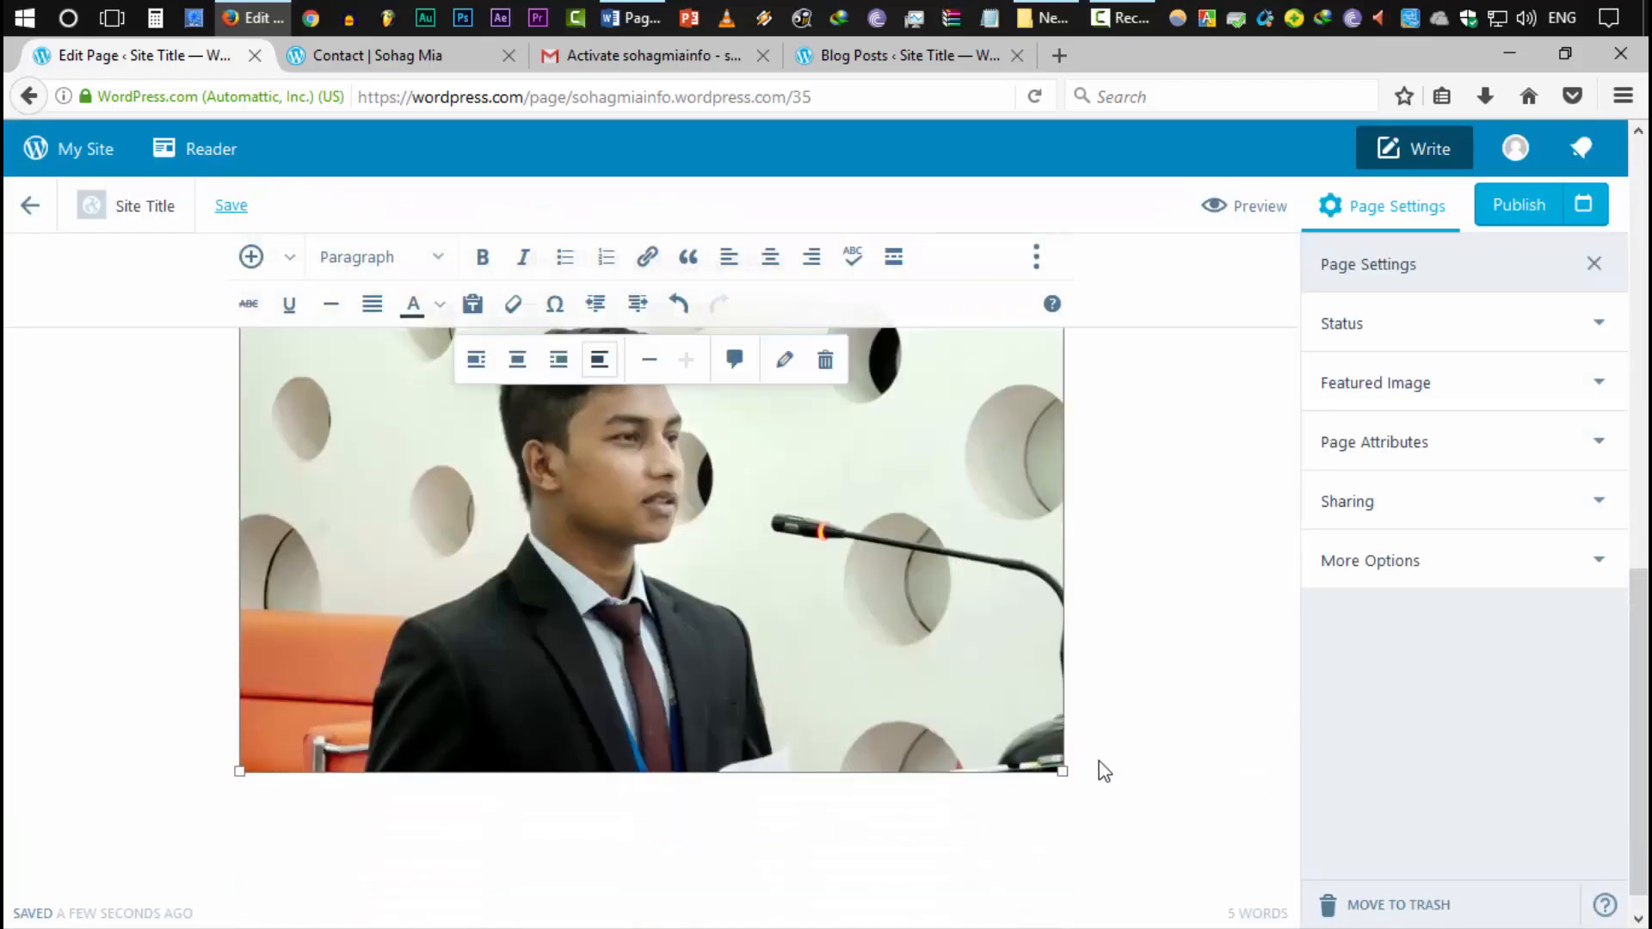
Add the centred caption 'Employability 360' beneath the portrait photo
key("Return")
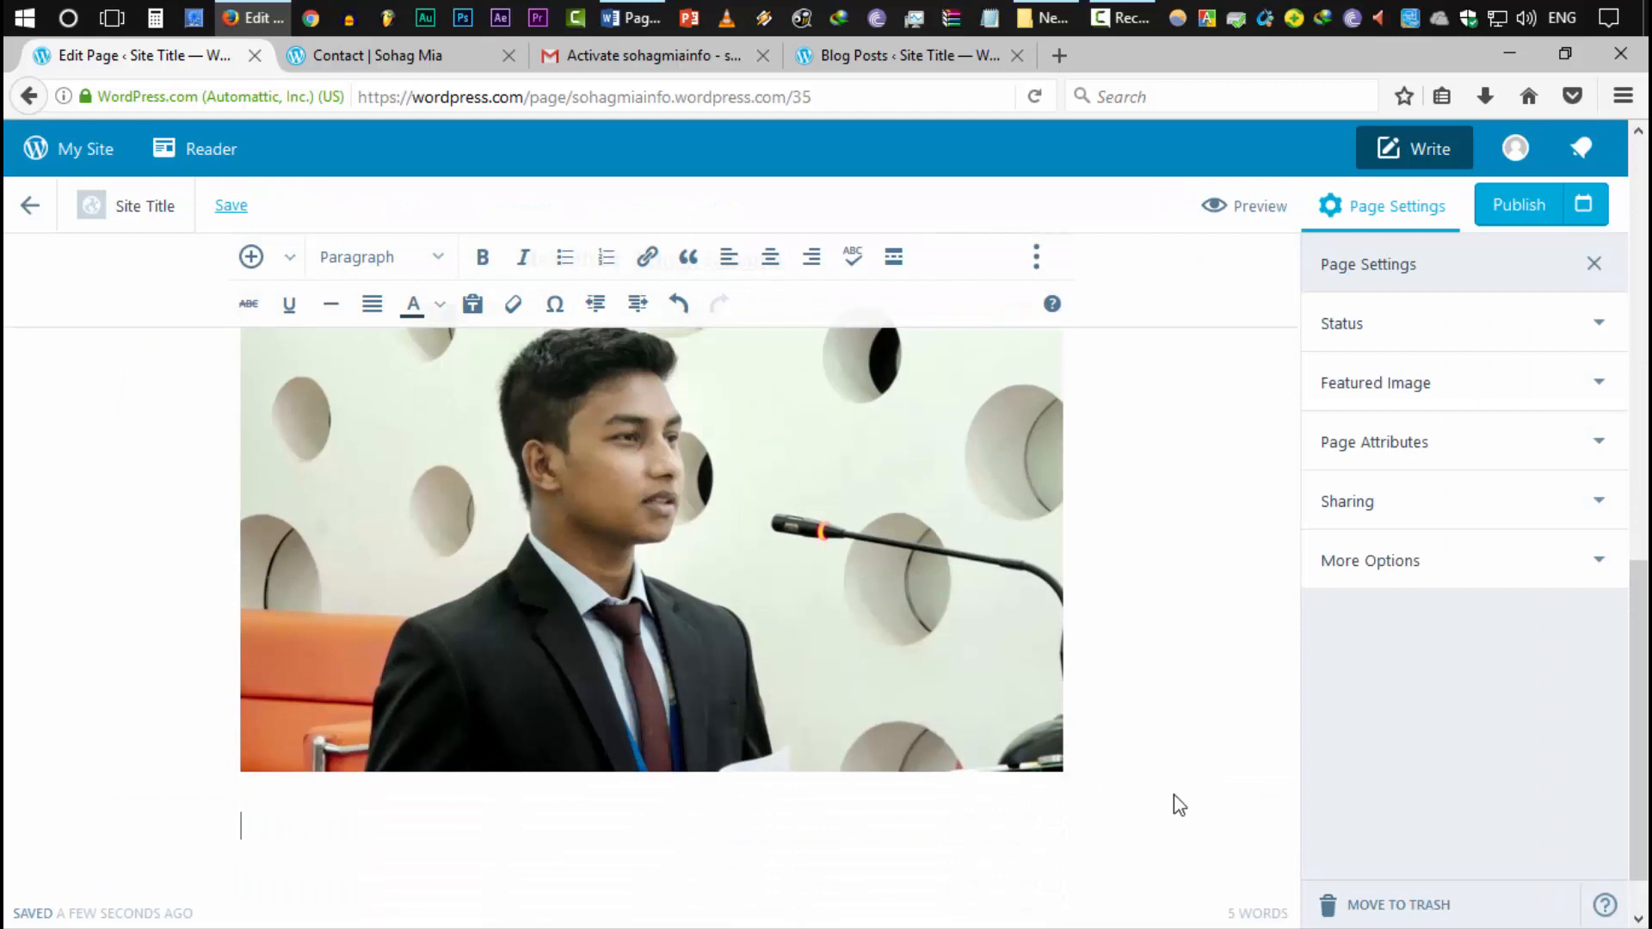
type("Employability 360")
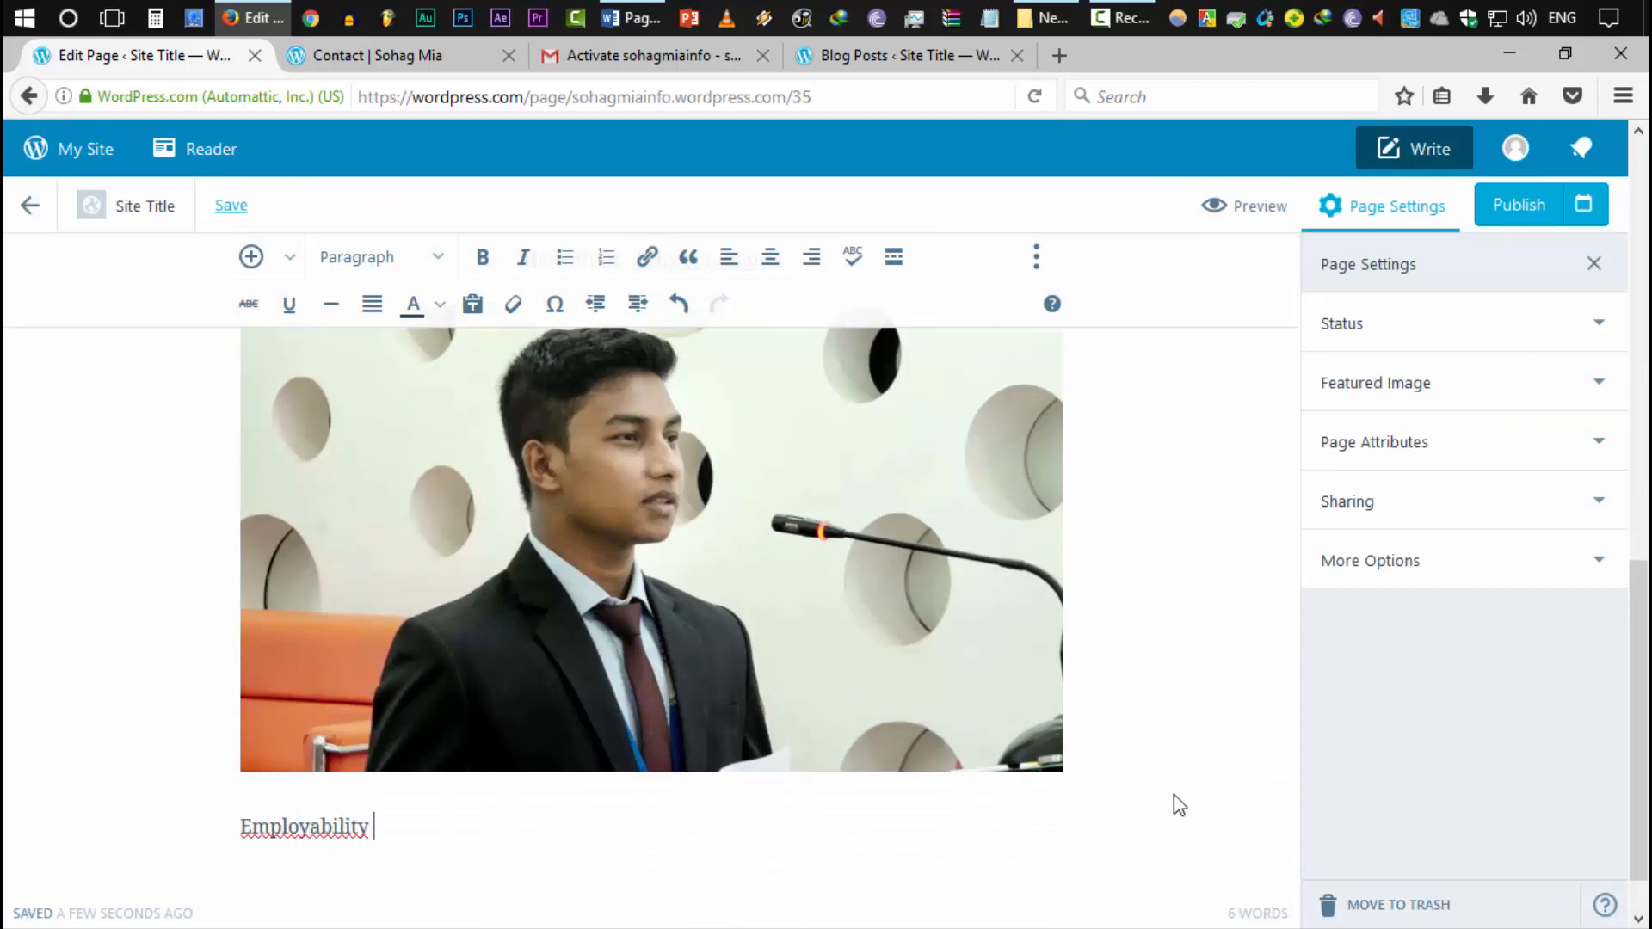
triple_click(257, 835)
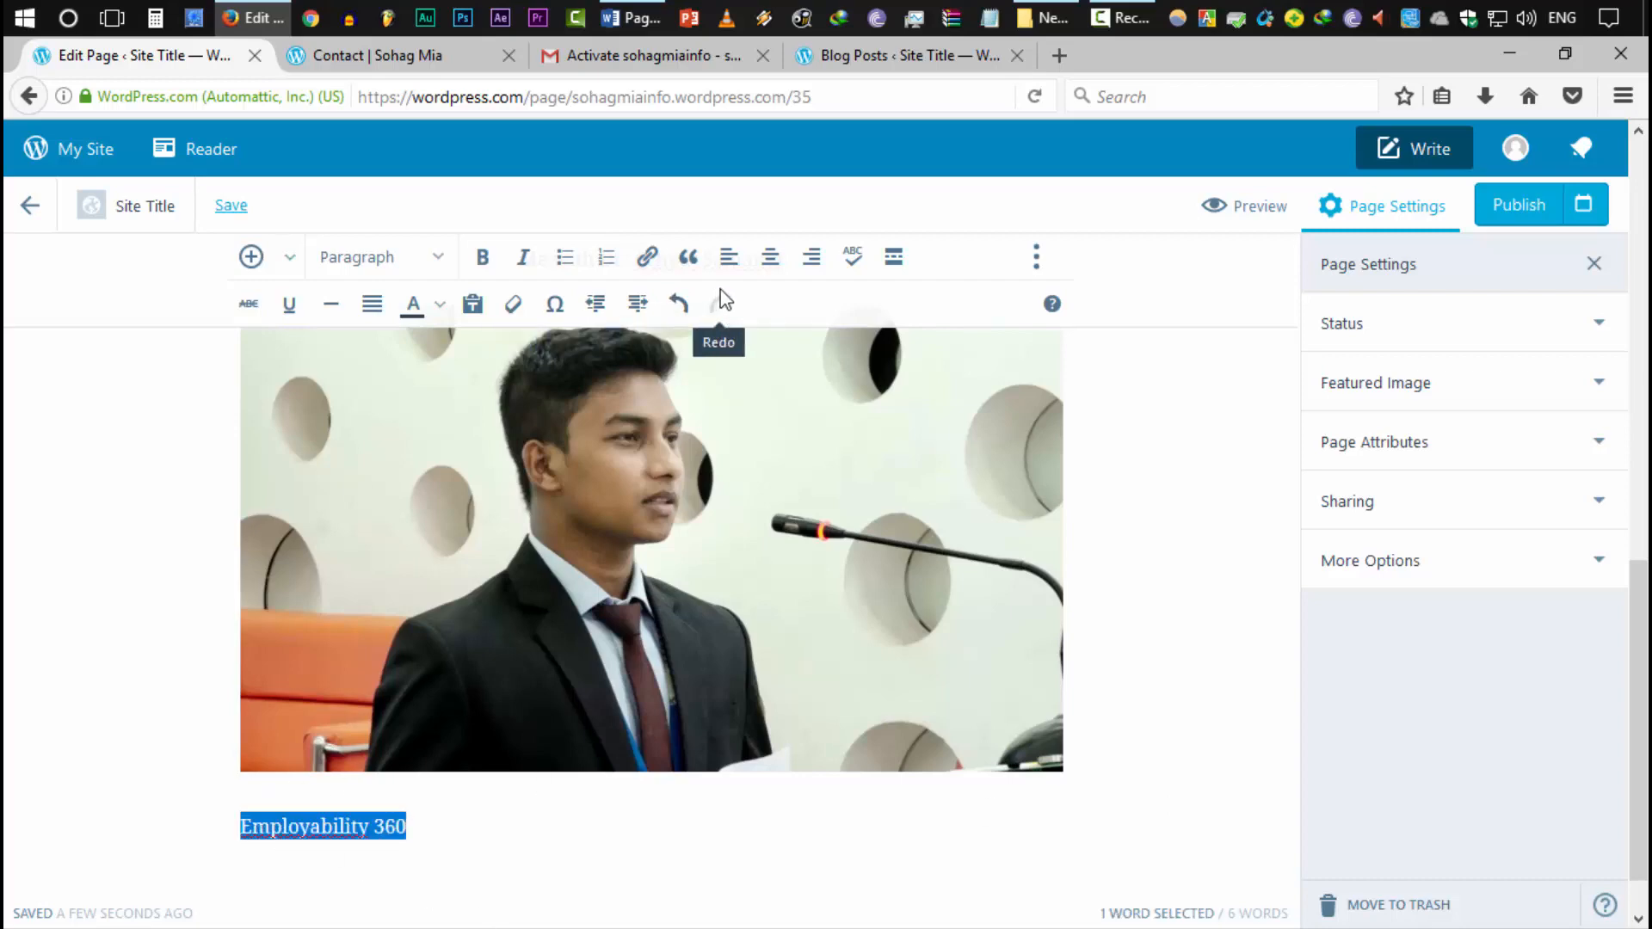
left_click(770, 257)
scroll(814, 807, "up", 10)
scroll(886, 799, "up", 4)
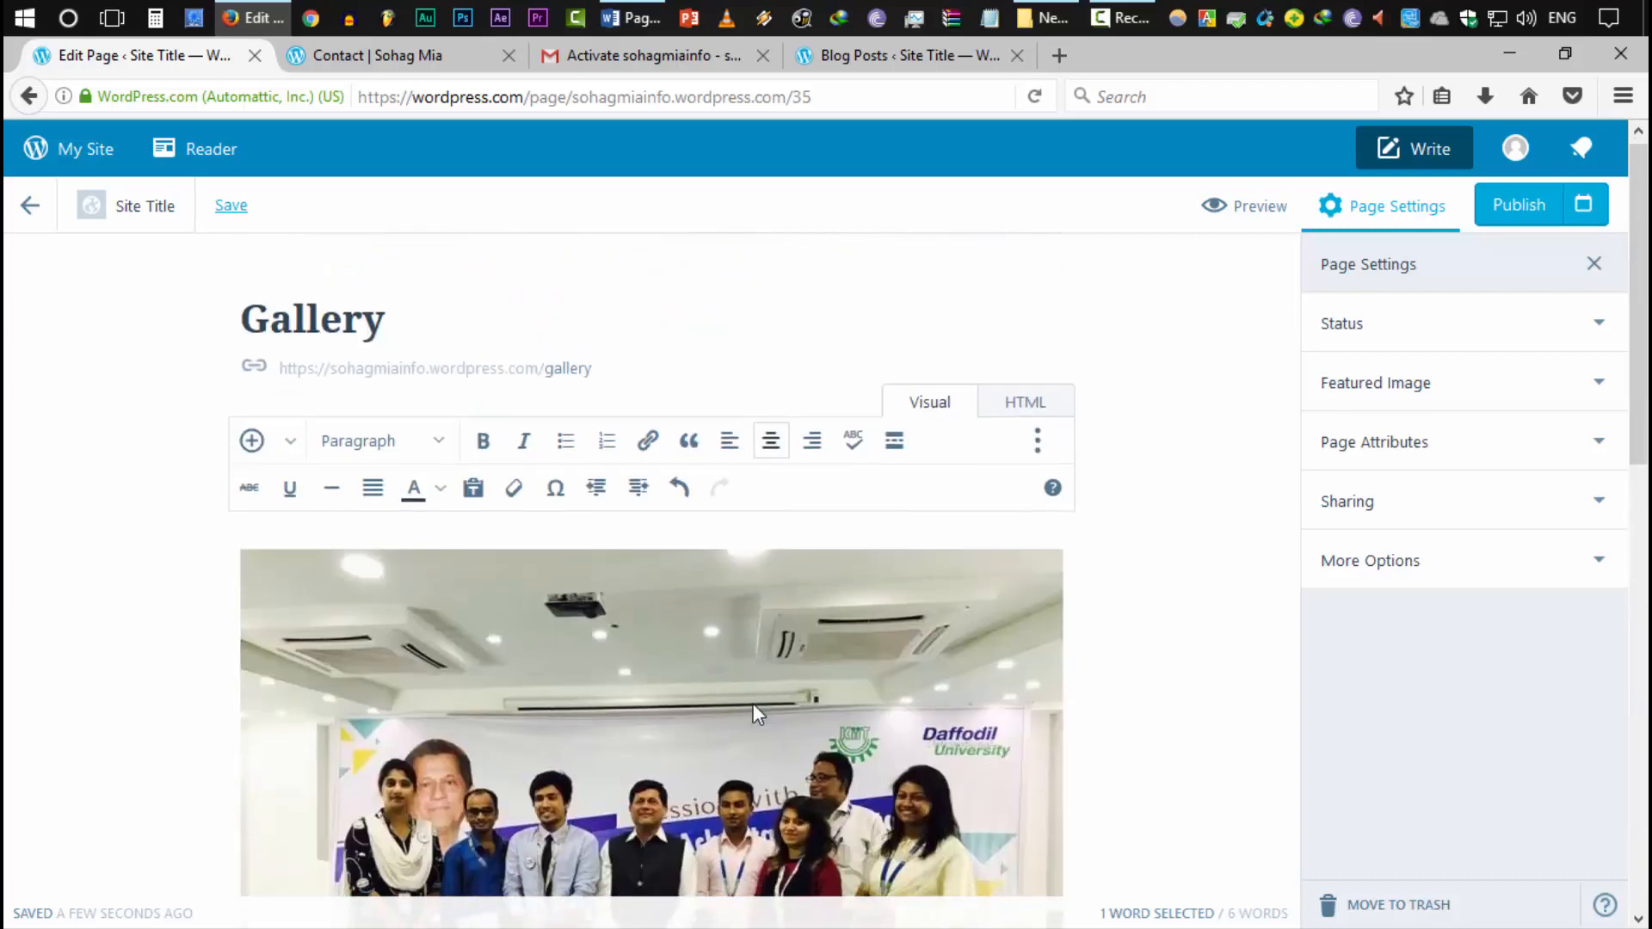
scroll(752, 704, "down", 14)
scroll(752, 703, "up", 5)
scroll(1377, 524, "up", 5)
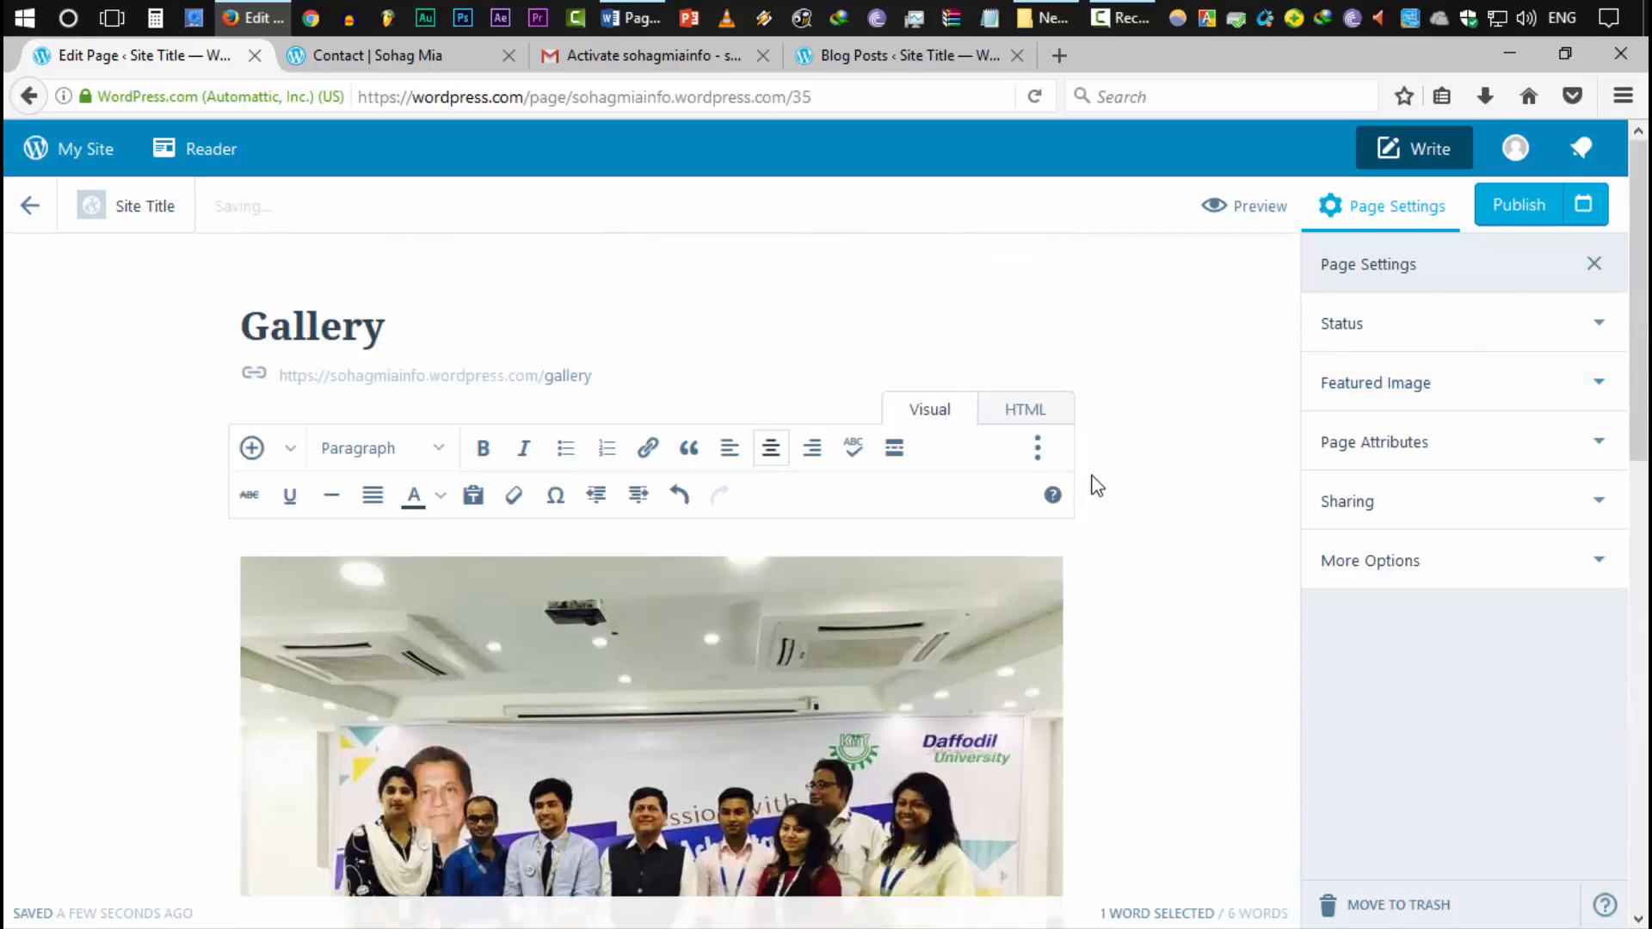
Publish the Gallery page, dismiss the published notice and go back to the Pages list
left_click(1481, 210)
scroll(1081, 511, "down", 15)
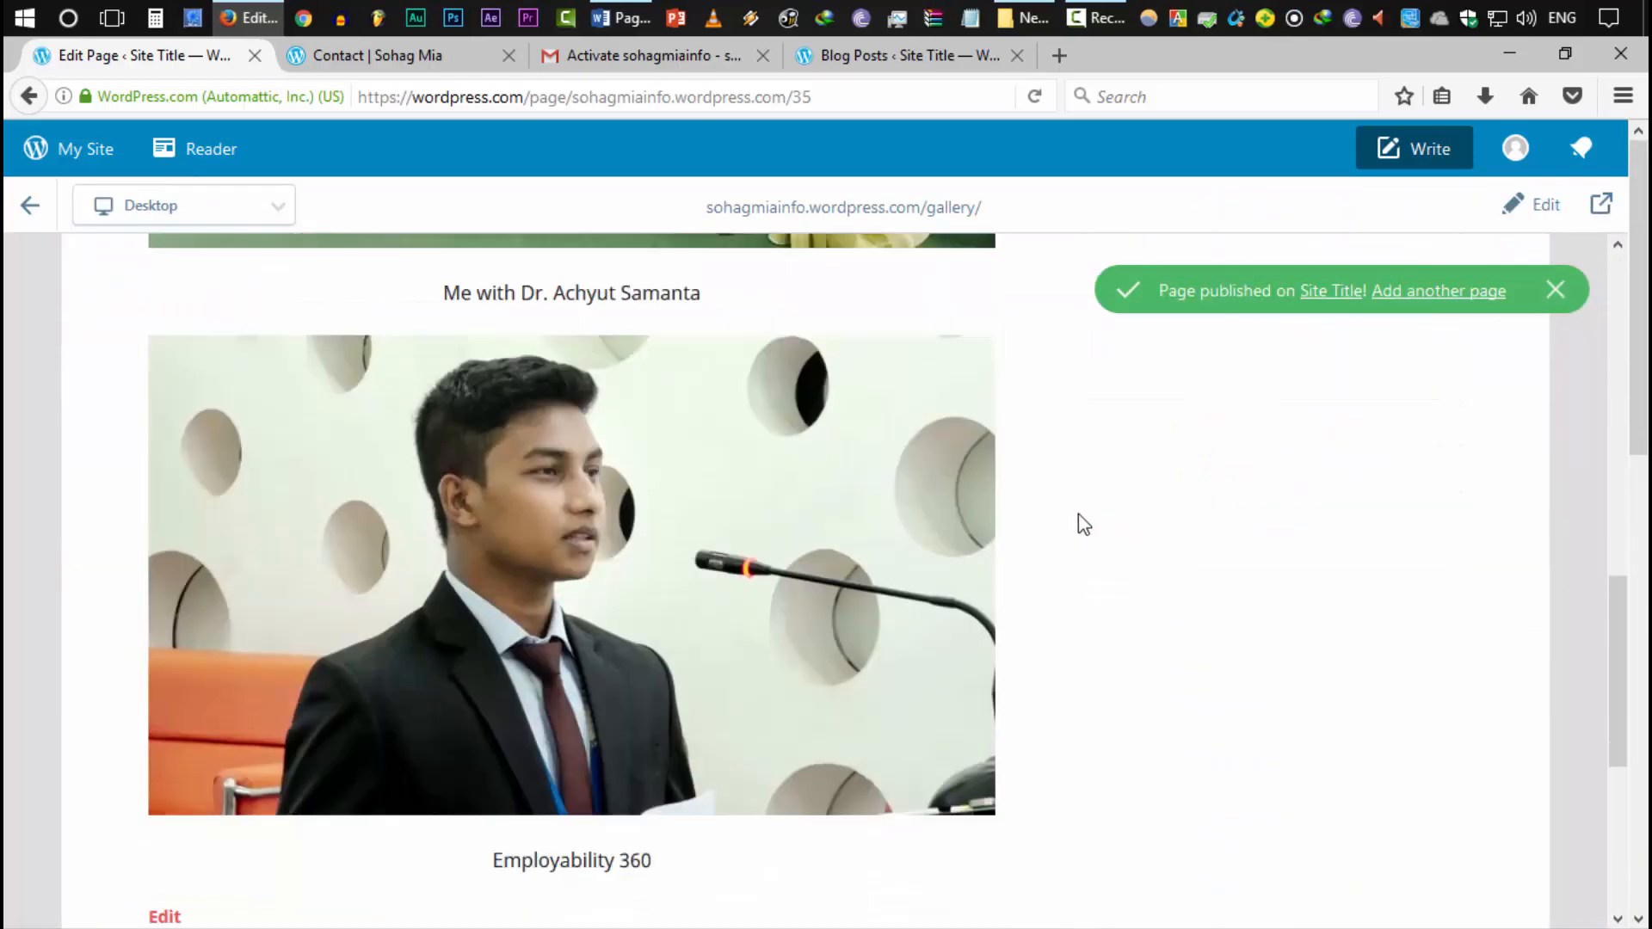
scroll(911, 667, "up", 12)
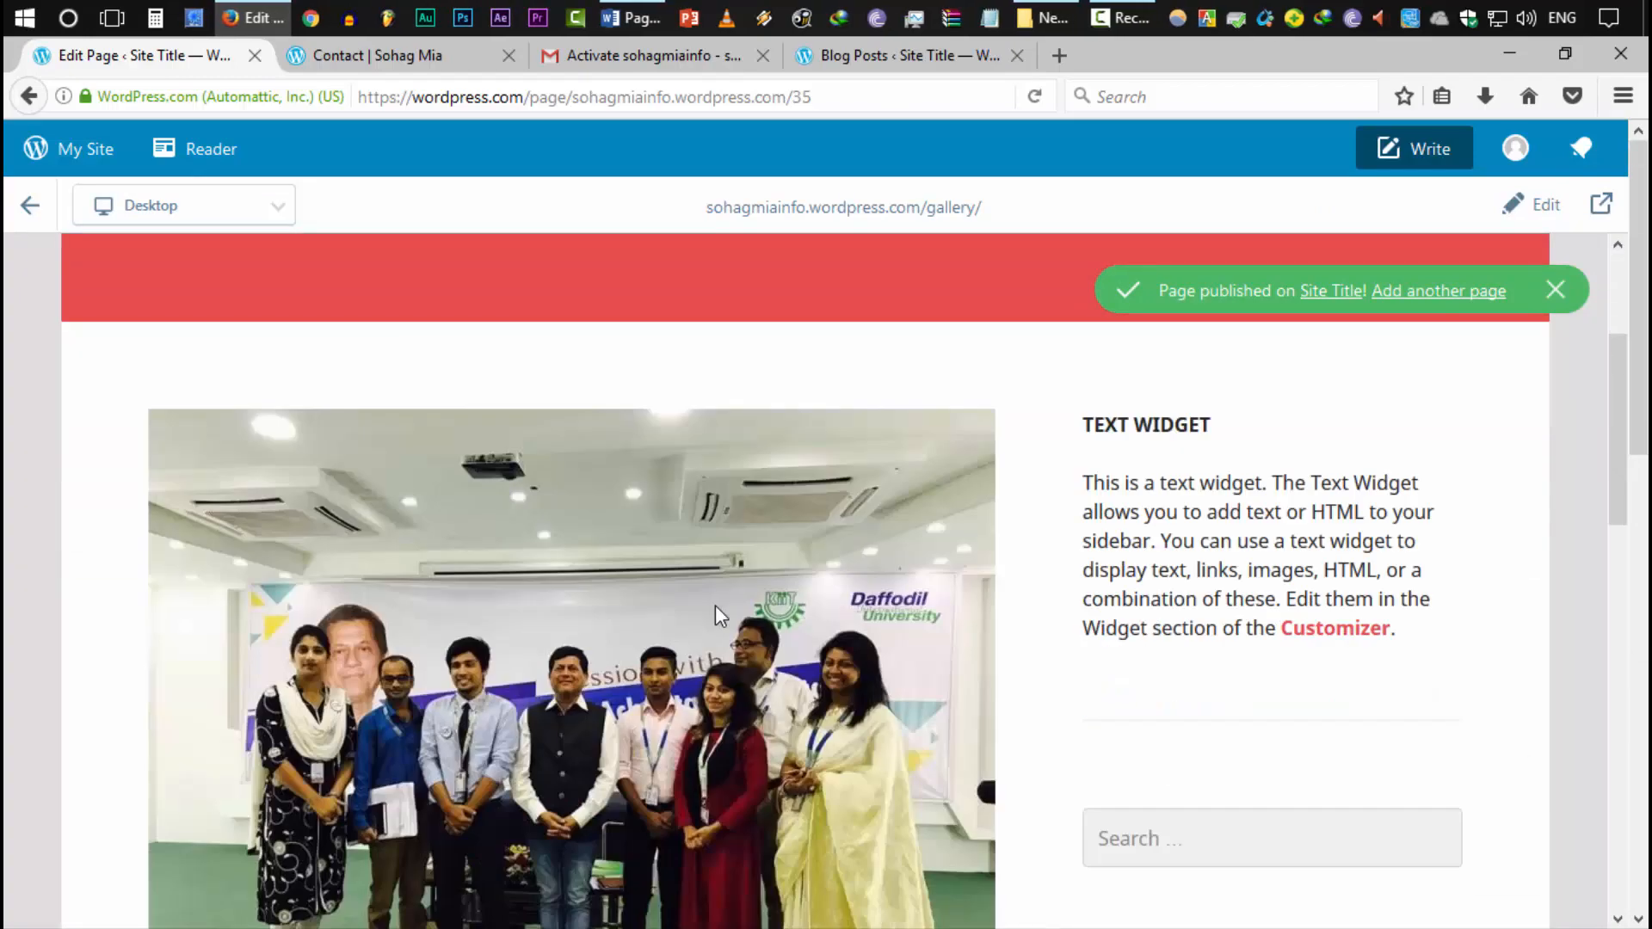
scroll(715, 606, "down", 6)
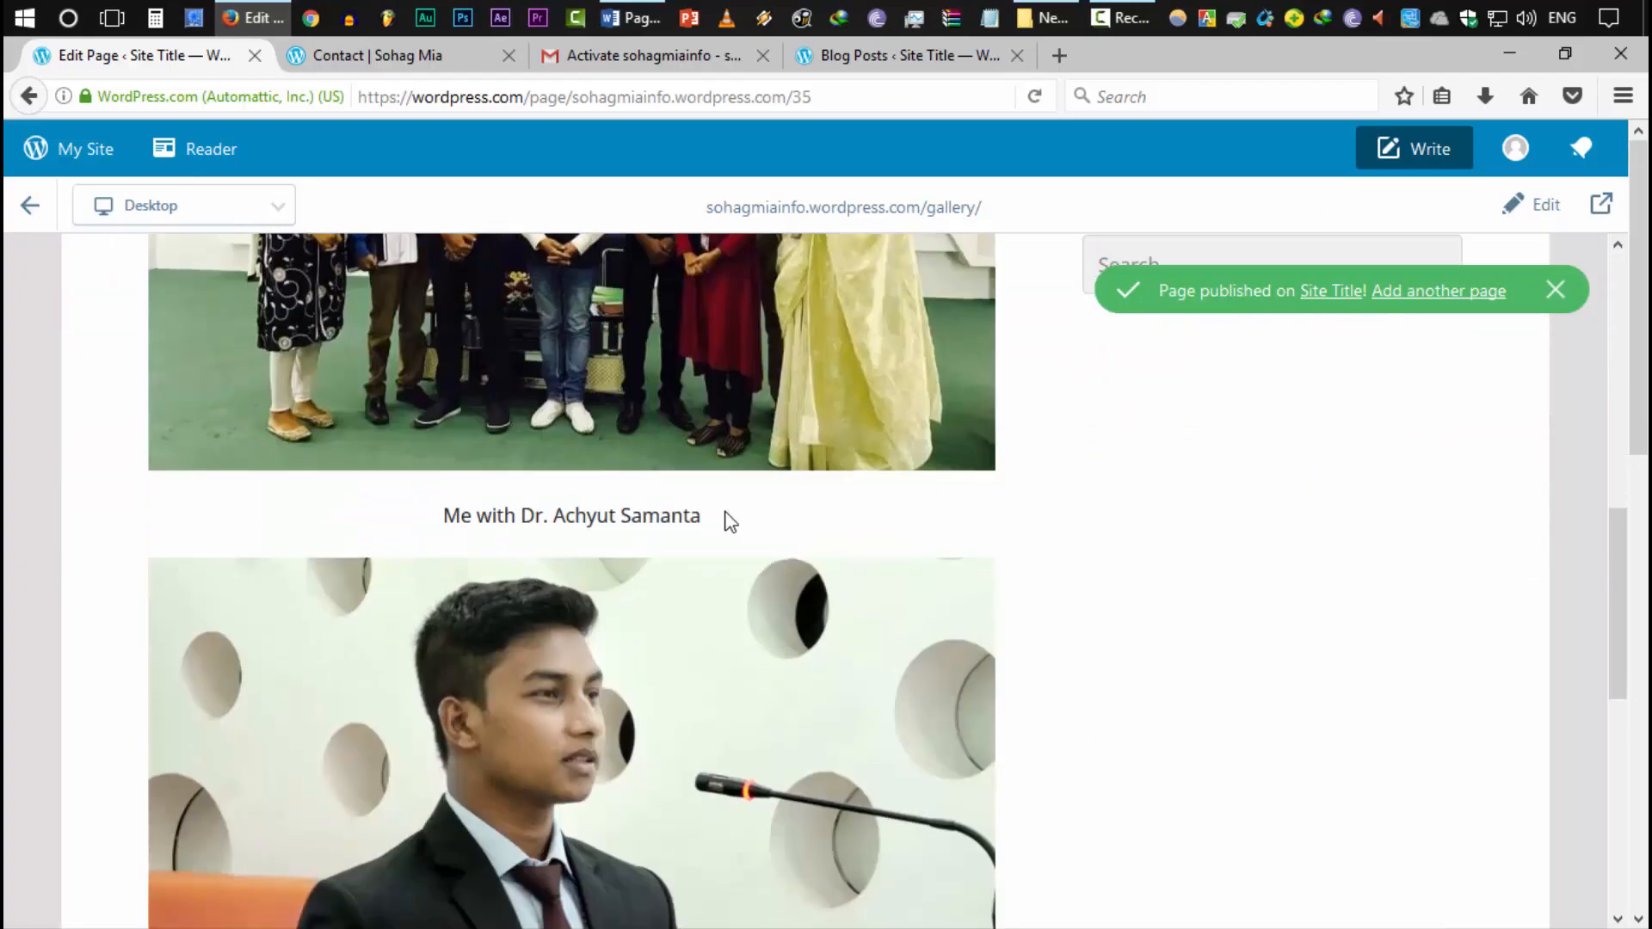
left_click(1556, 292)
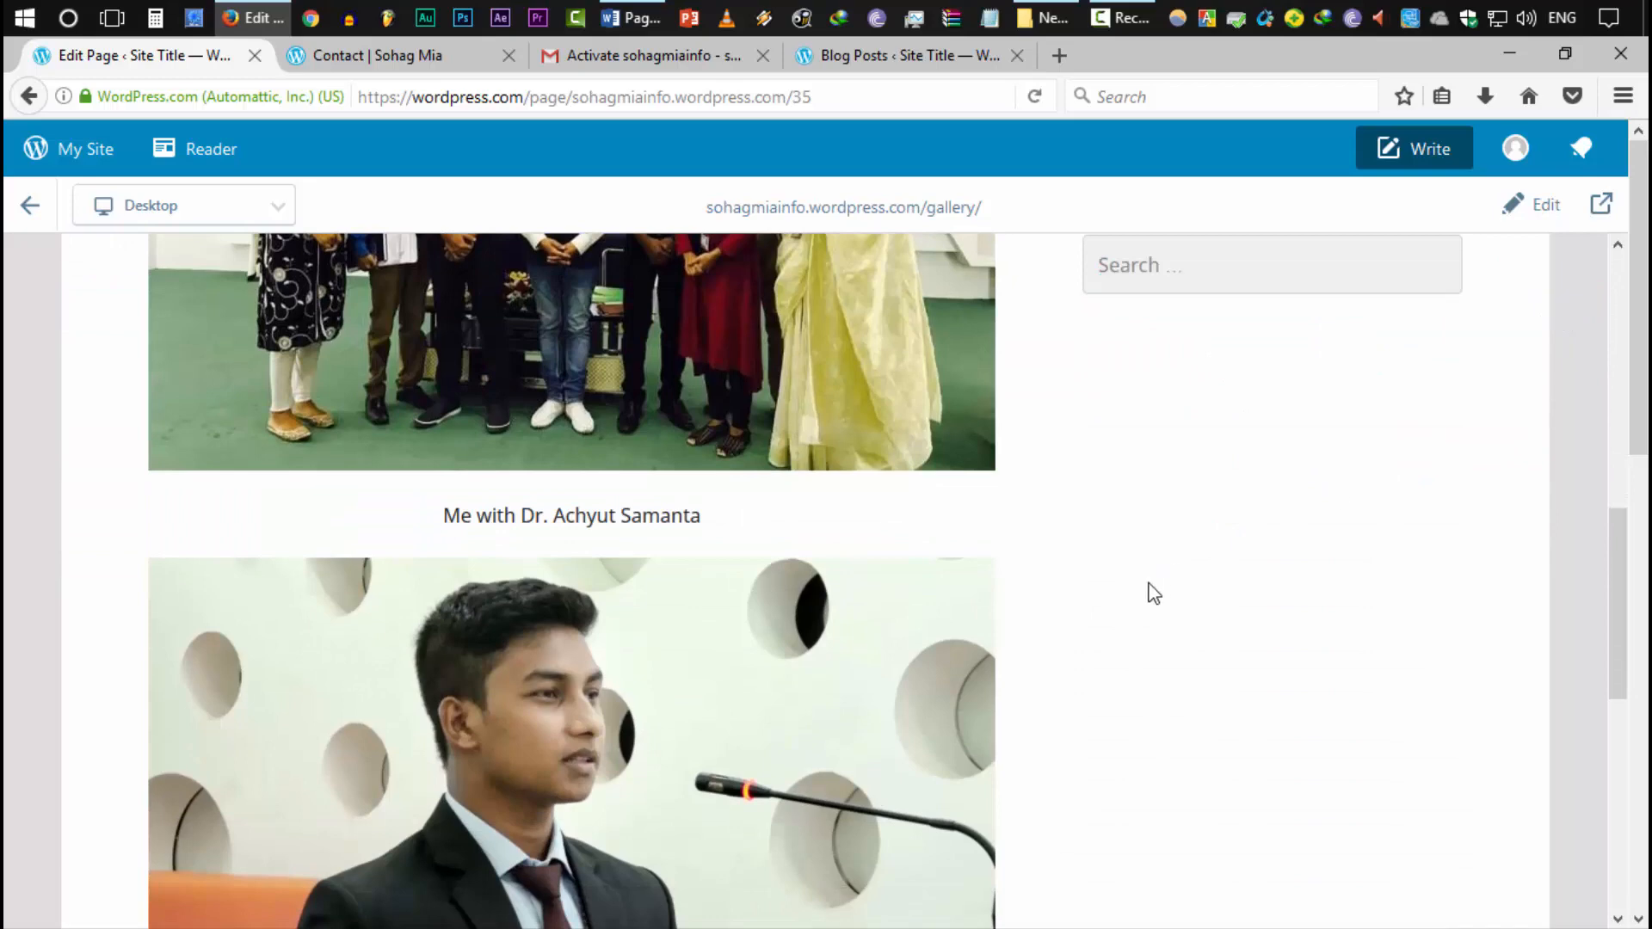
scroll(1150, 591, "up", 9)
scroll(811, 602, "down", 4)
left_click(29, 205)
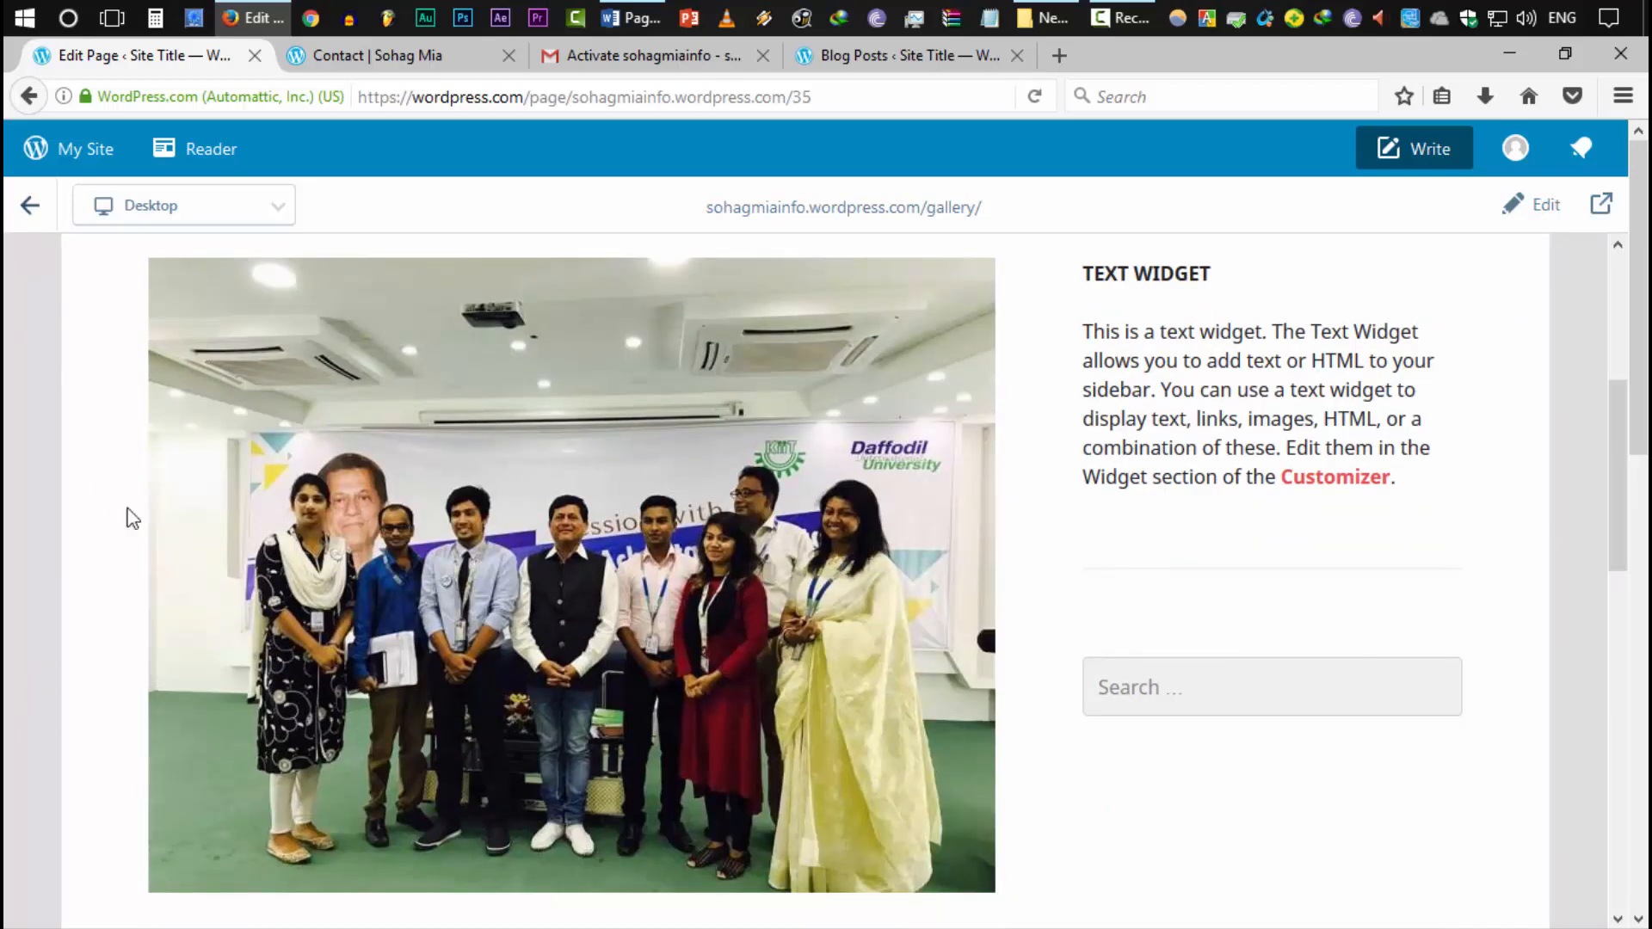
scroll(821, 580, "down", 2)
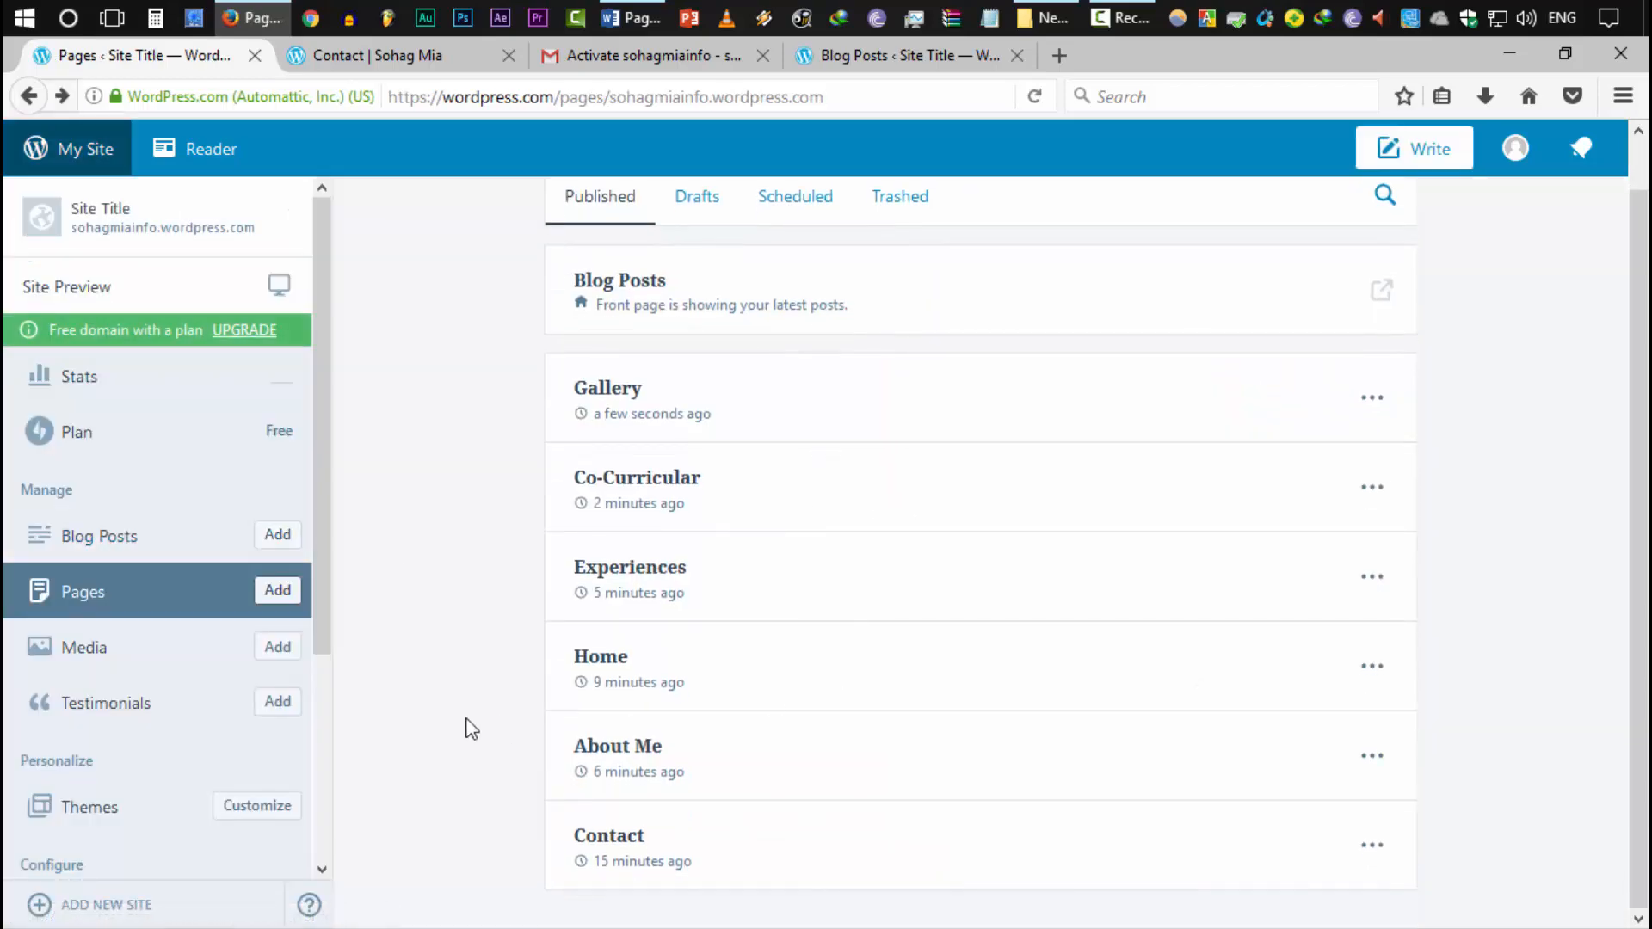
scroll(480, 706, "up", 1)
scroll(483, 695, "down", 1)
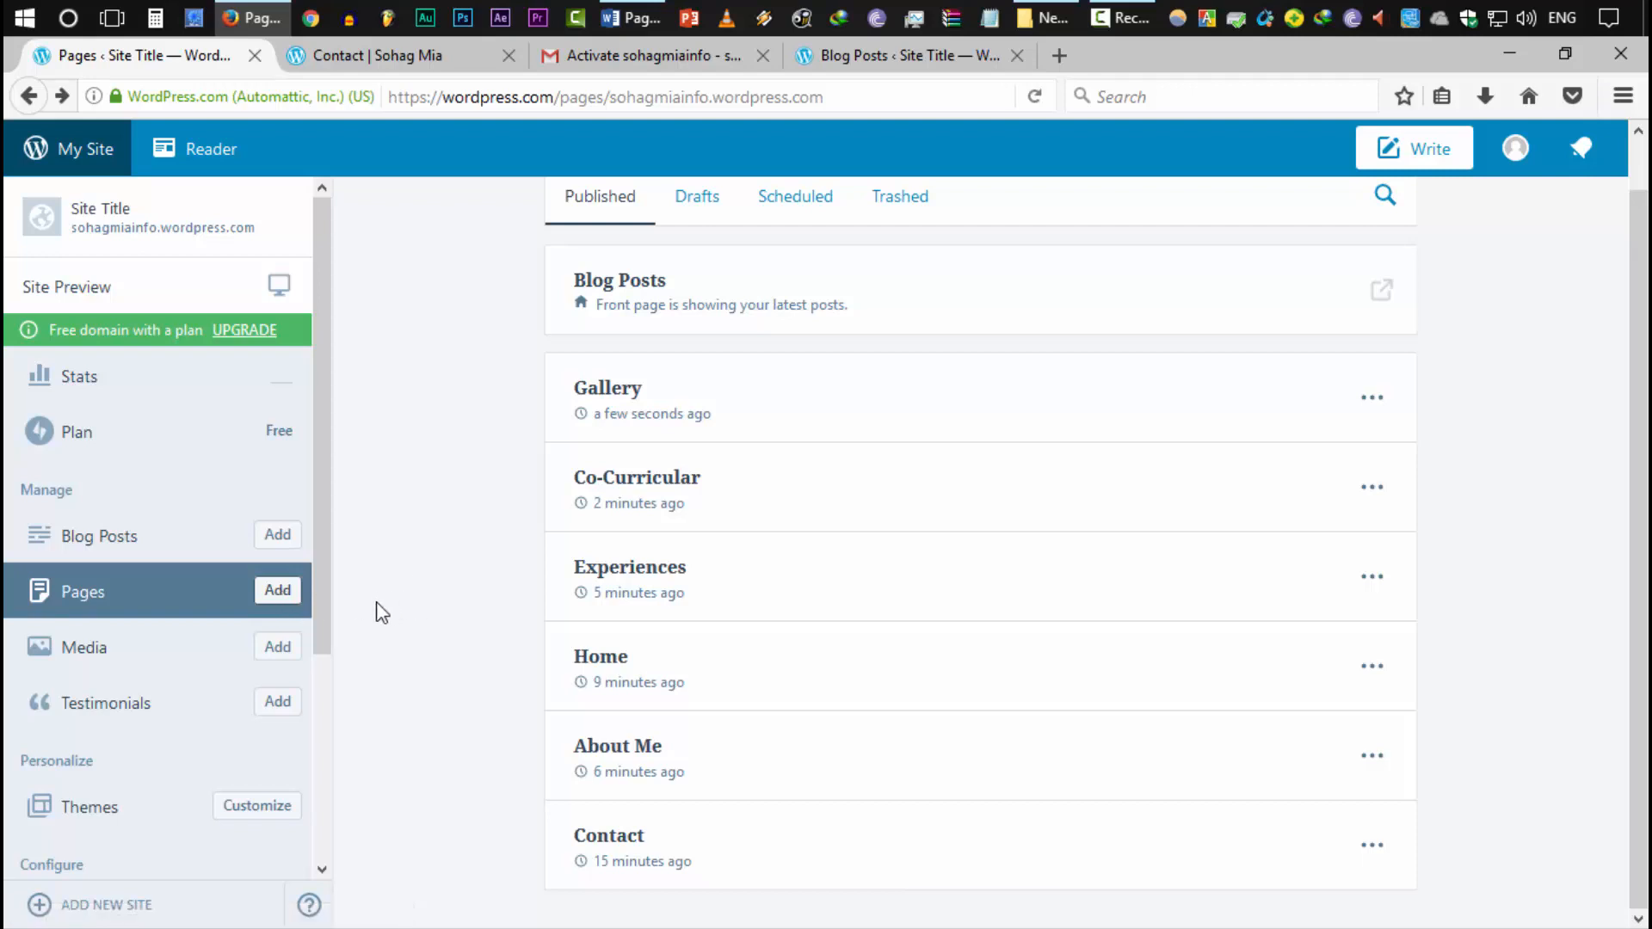
Edit the About Me page to end with 'To get my full CV please click here.' and select 'click here.'
left_click(1369, 758)
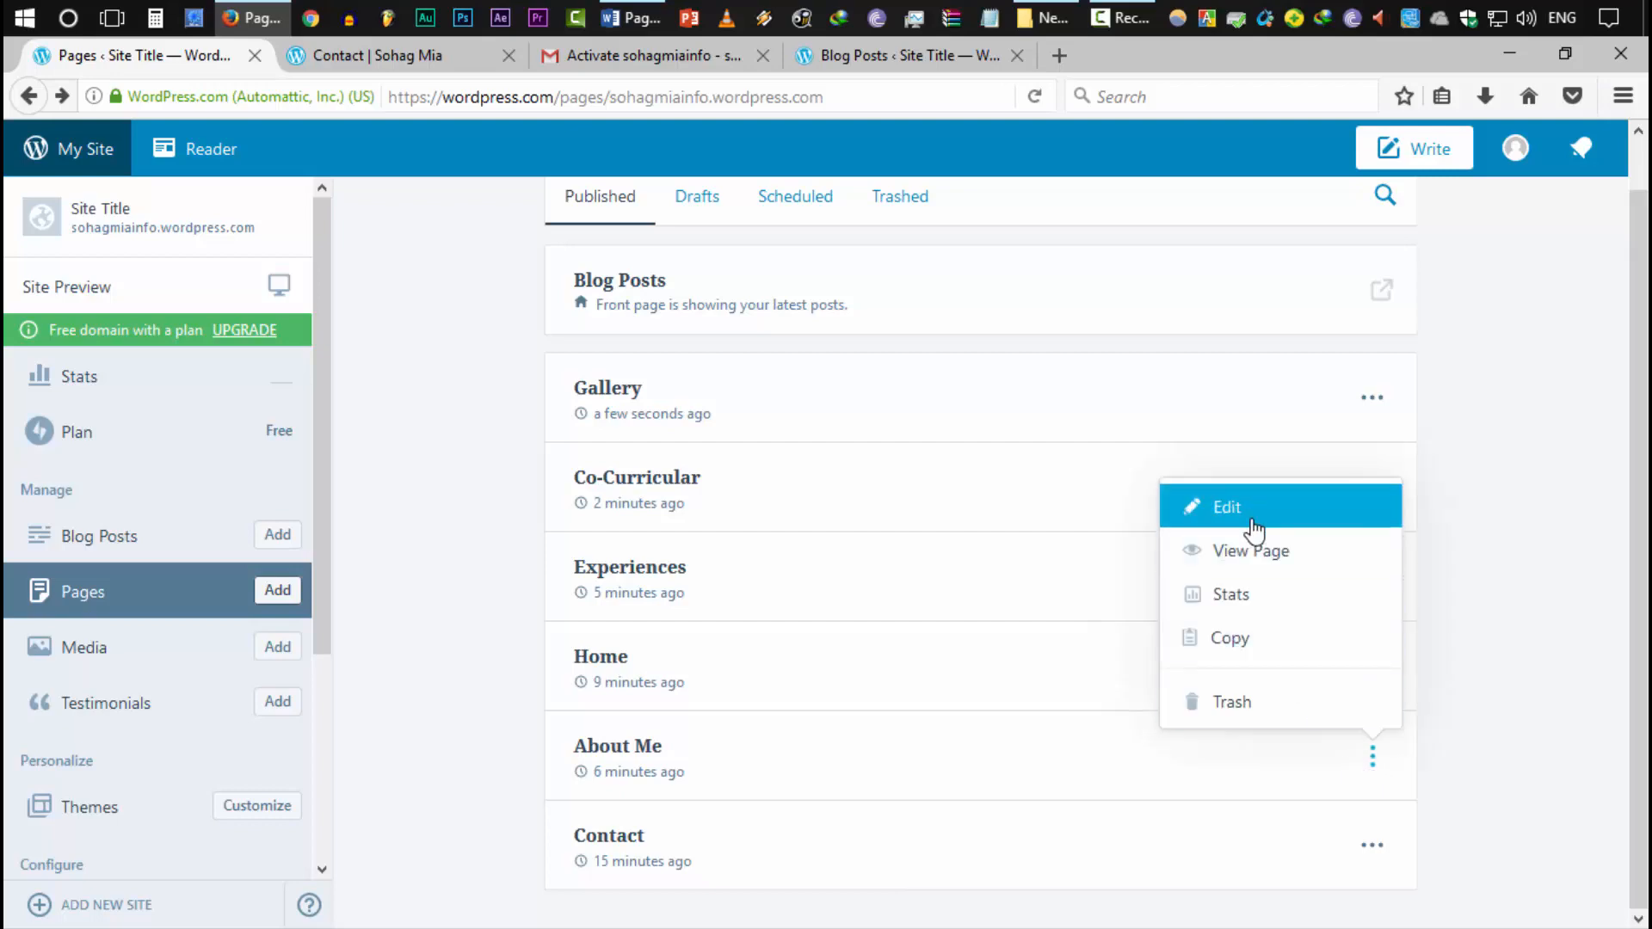
left_click(1227, 507)
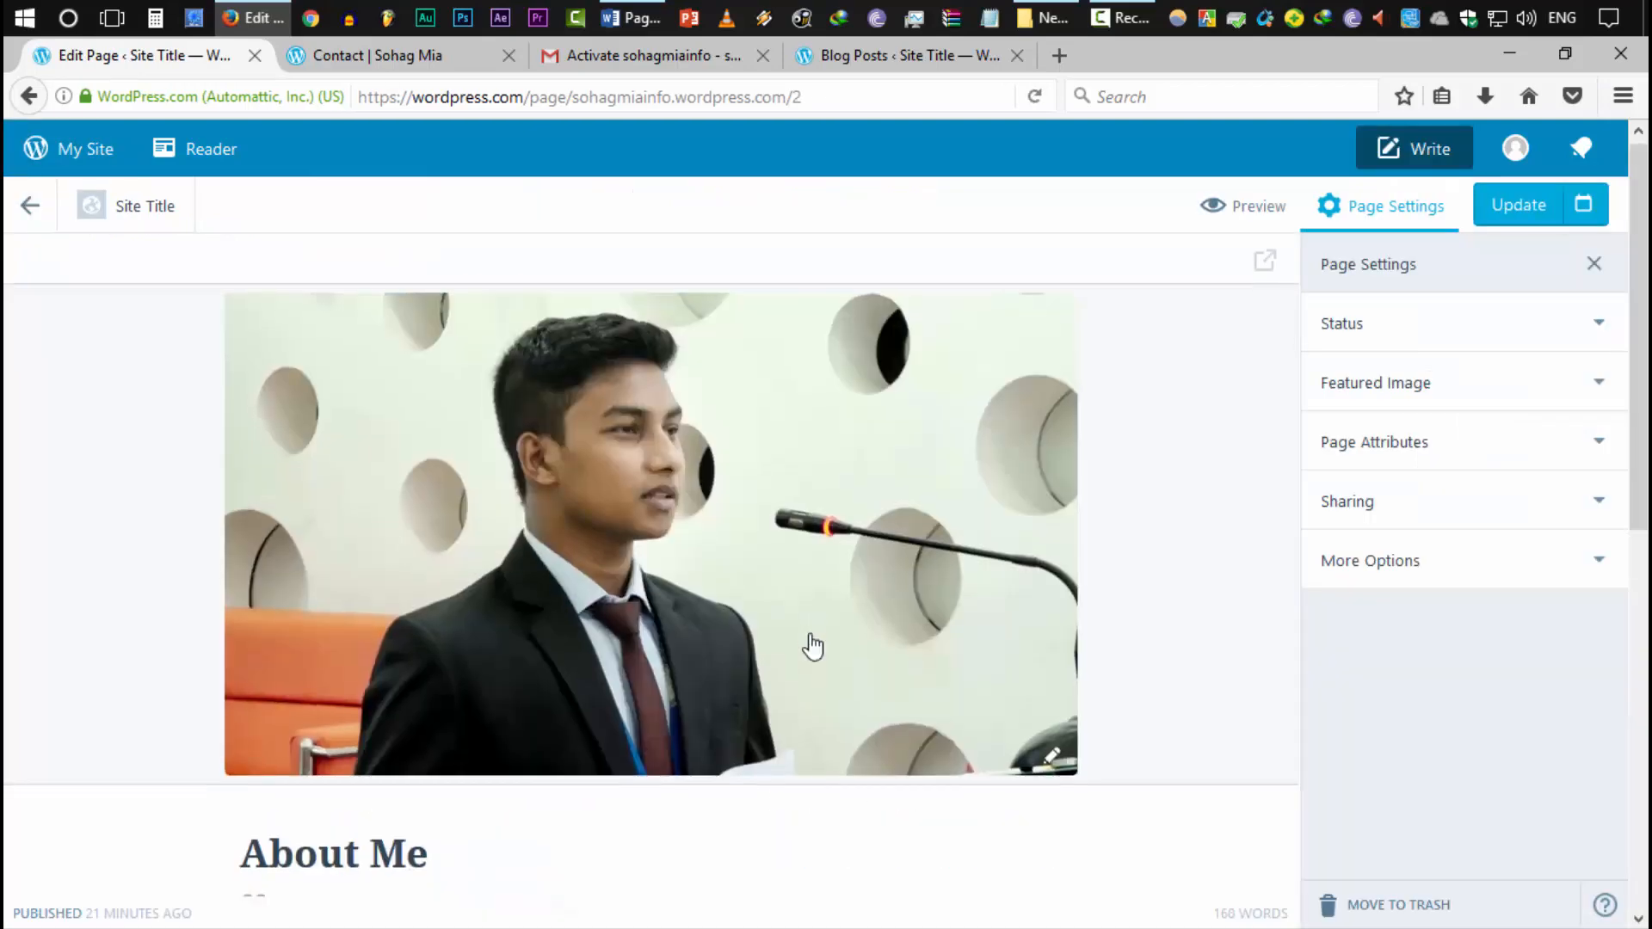
scroll(811, 647, "down", 8)
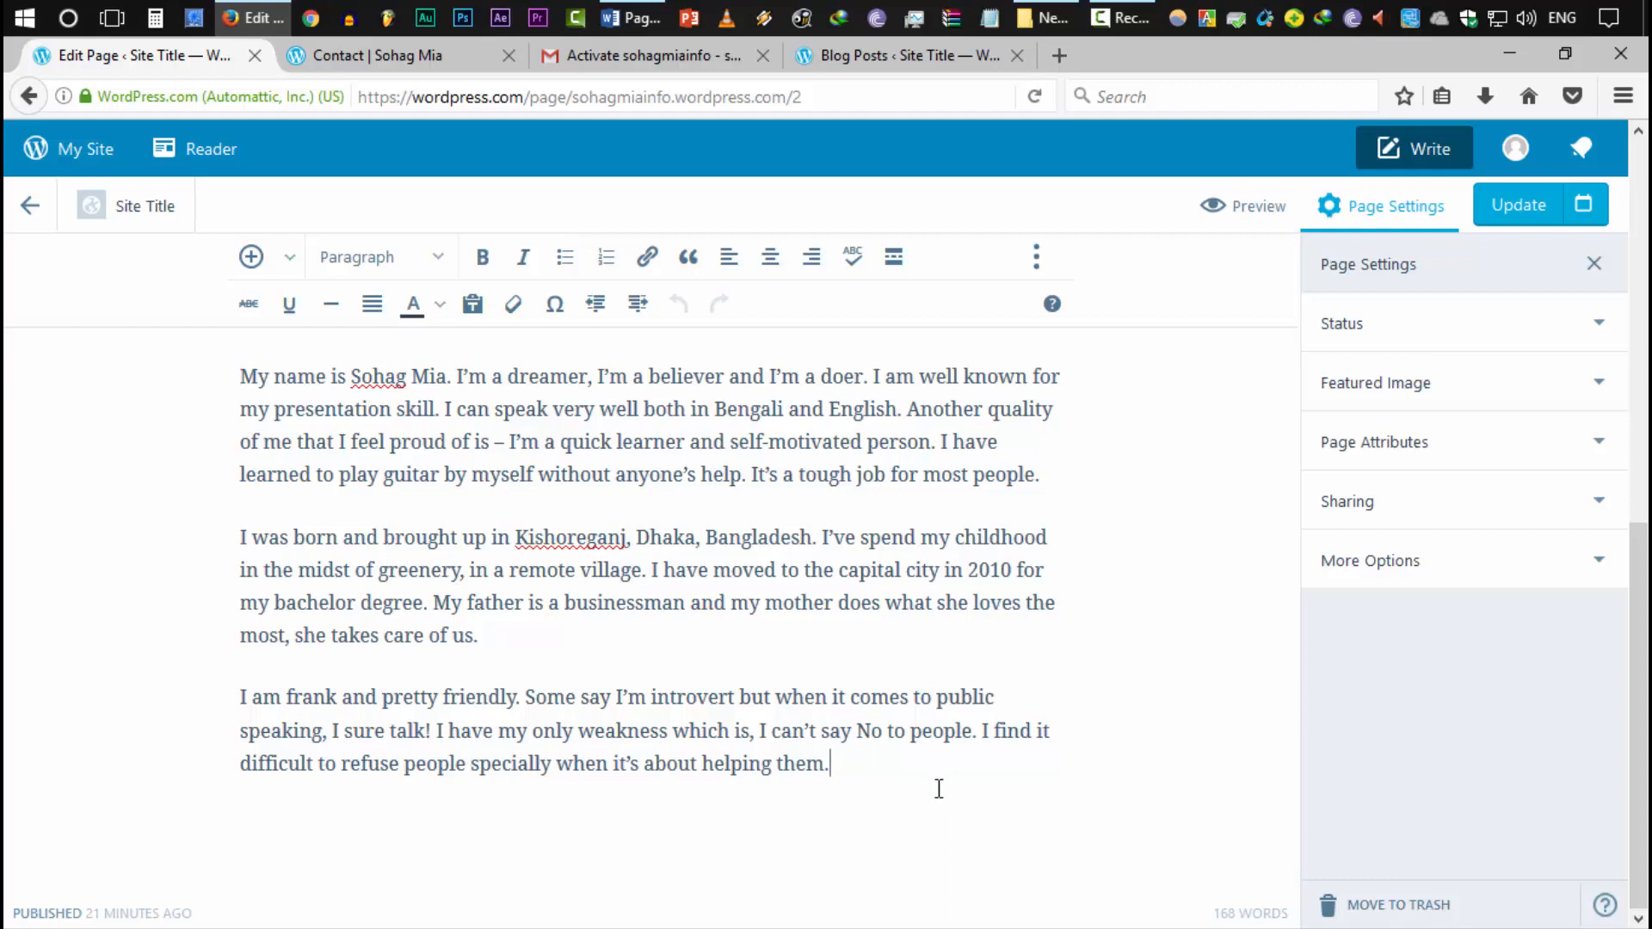
key("Return")
key("Return")
scroll(939, 789, "down", 1)
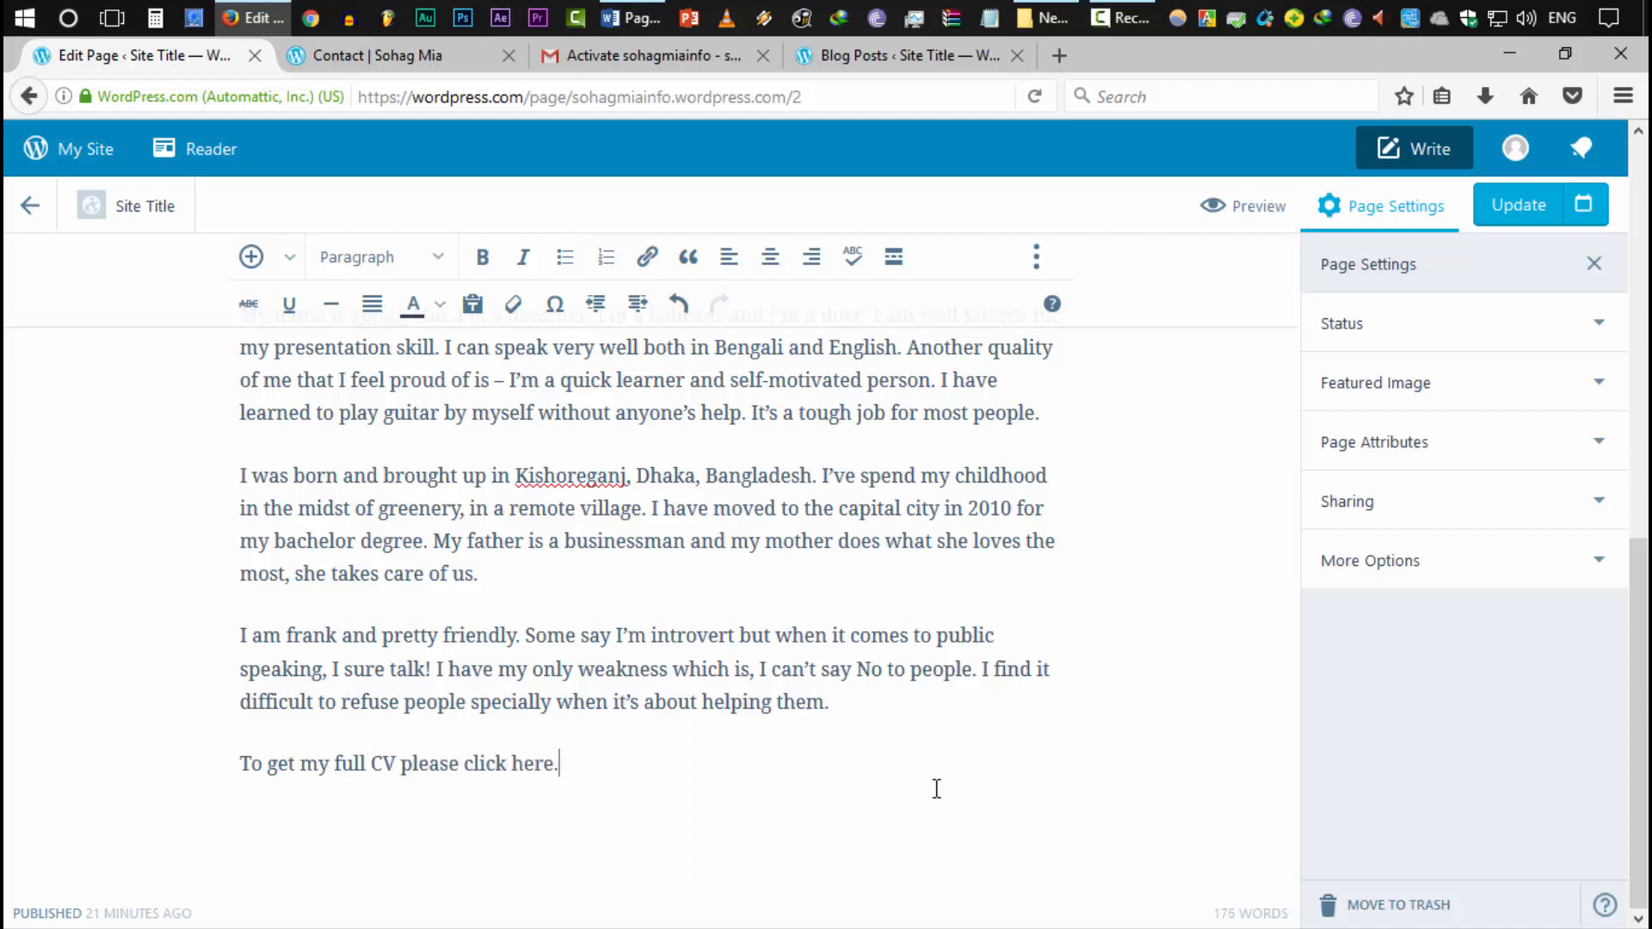
left_click_drag(519, 785, 471, 794)
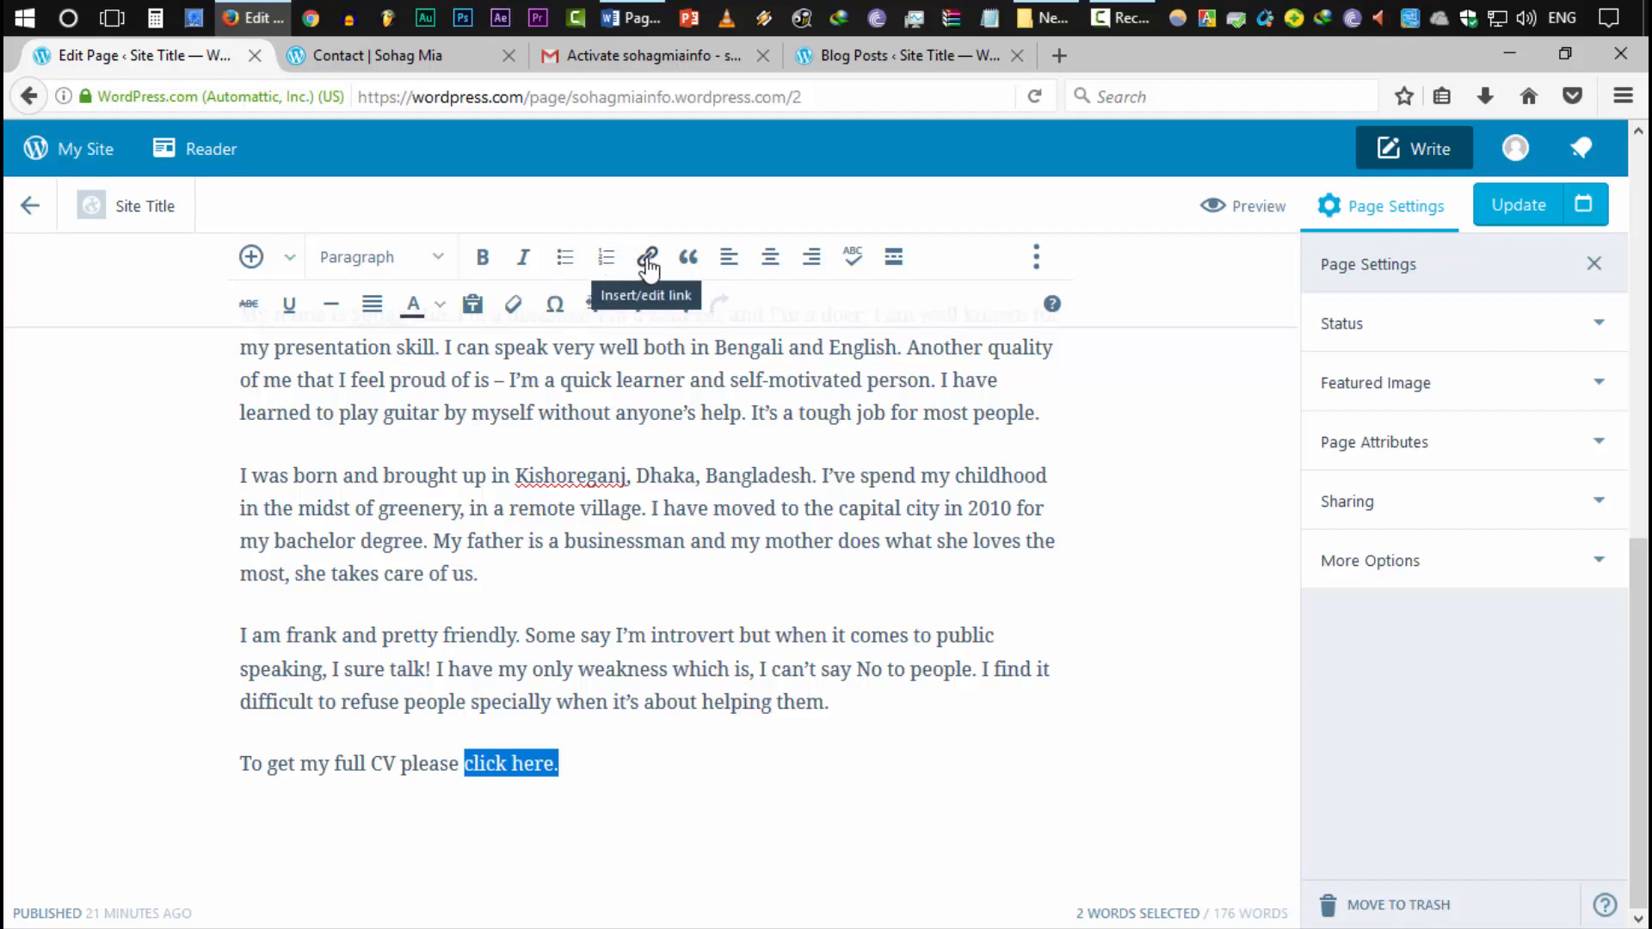
Cancel the new-window link on 'click here.' and leave the About Me editor without saving
key("ctrl+k")
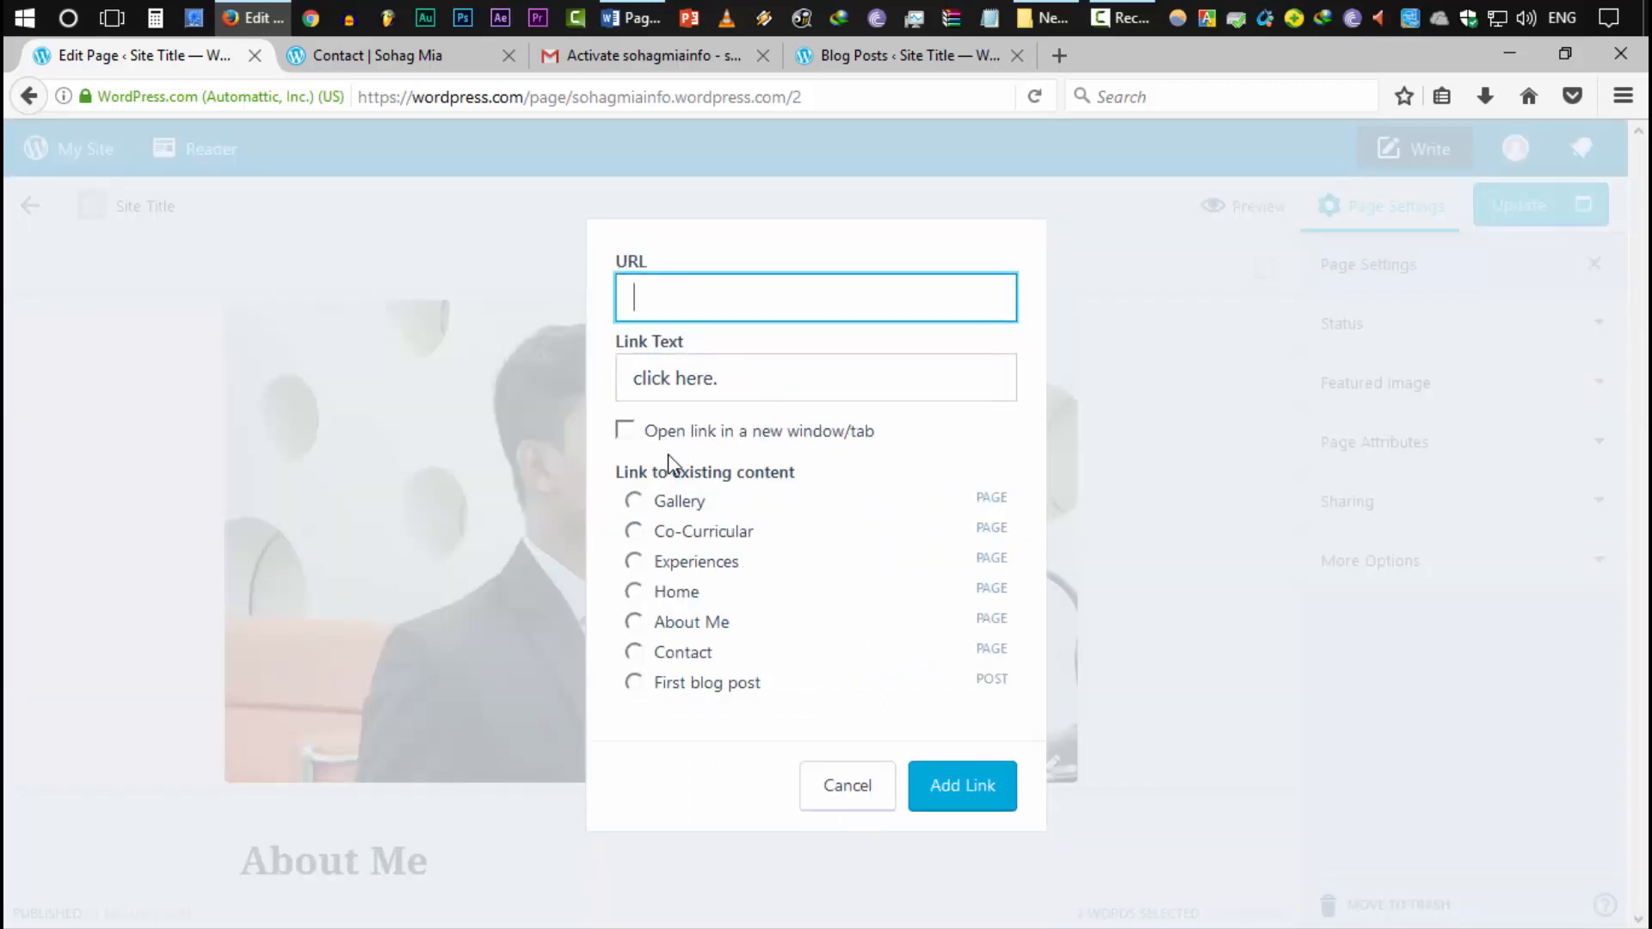
left_click(719, 438)
left_click(861, 798)
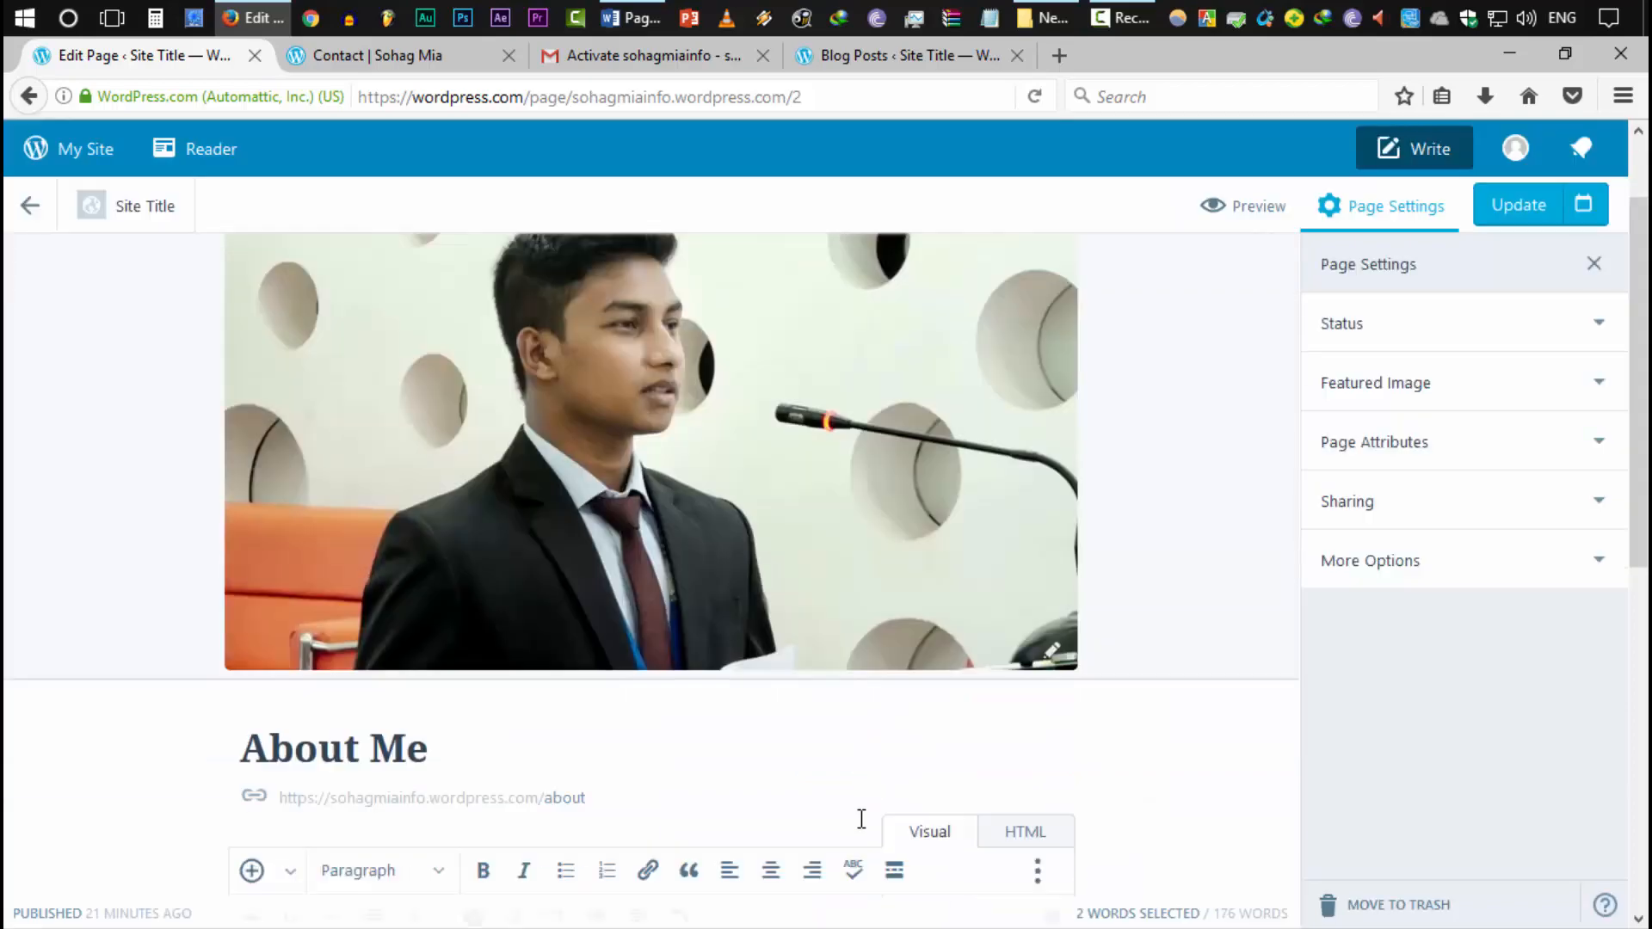
left_click(494, 778)
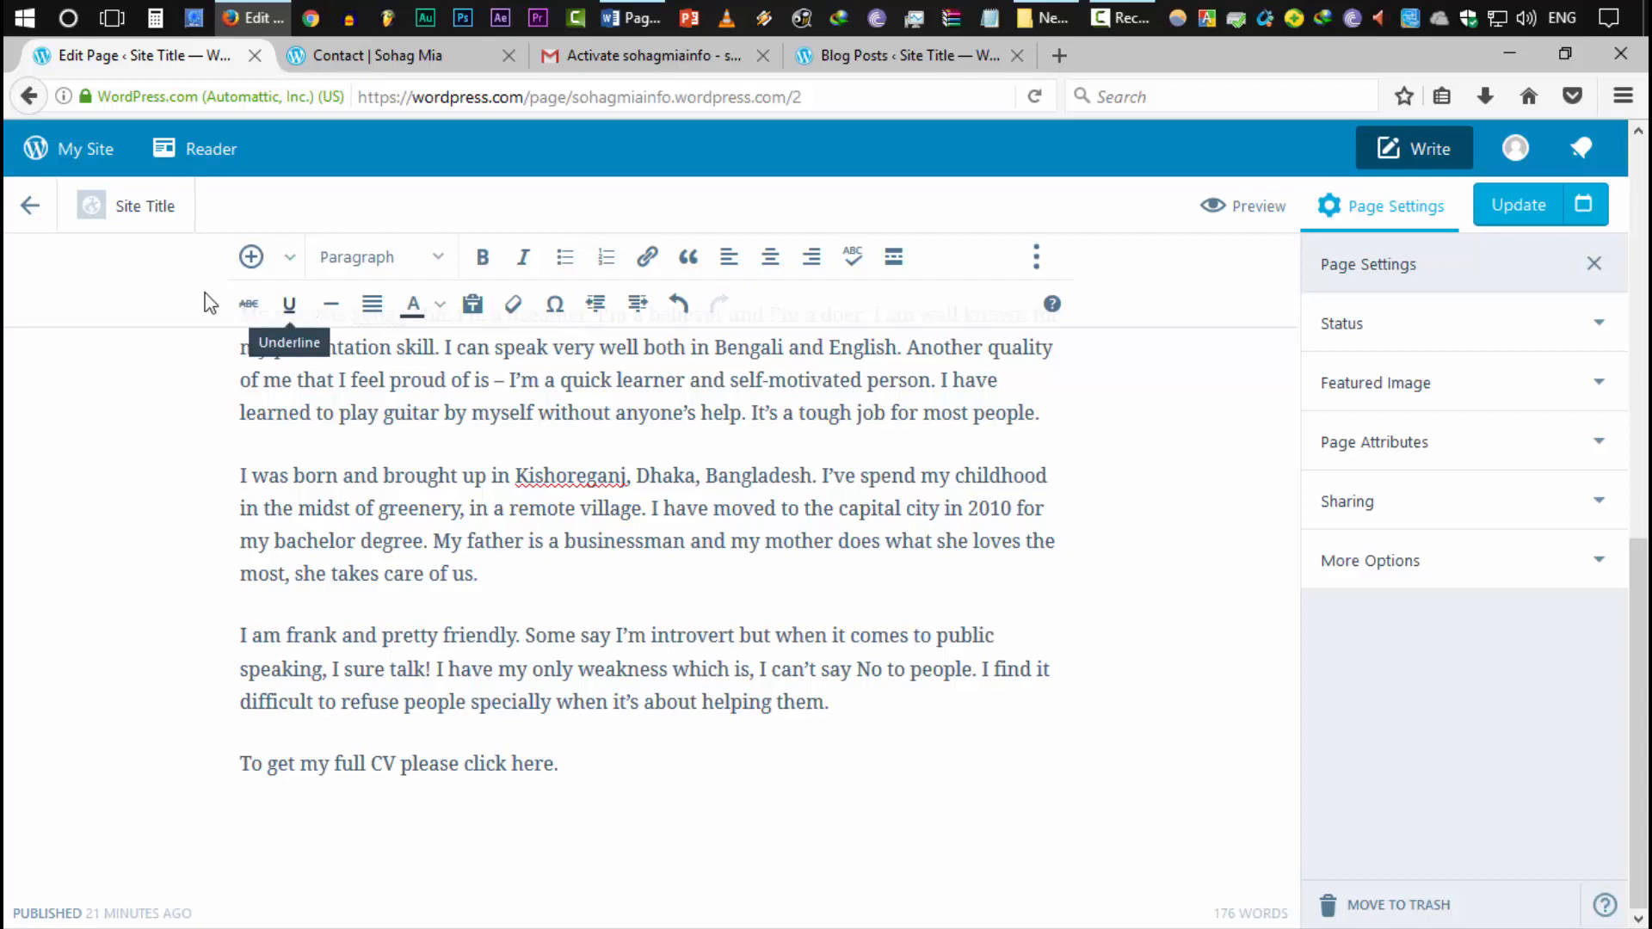
left_click(30, 206)
left_click(937, 480)
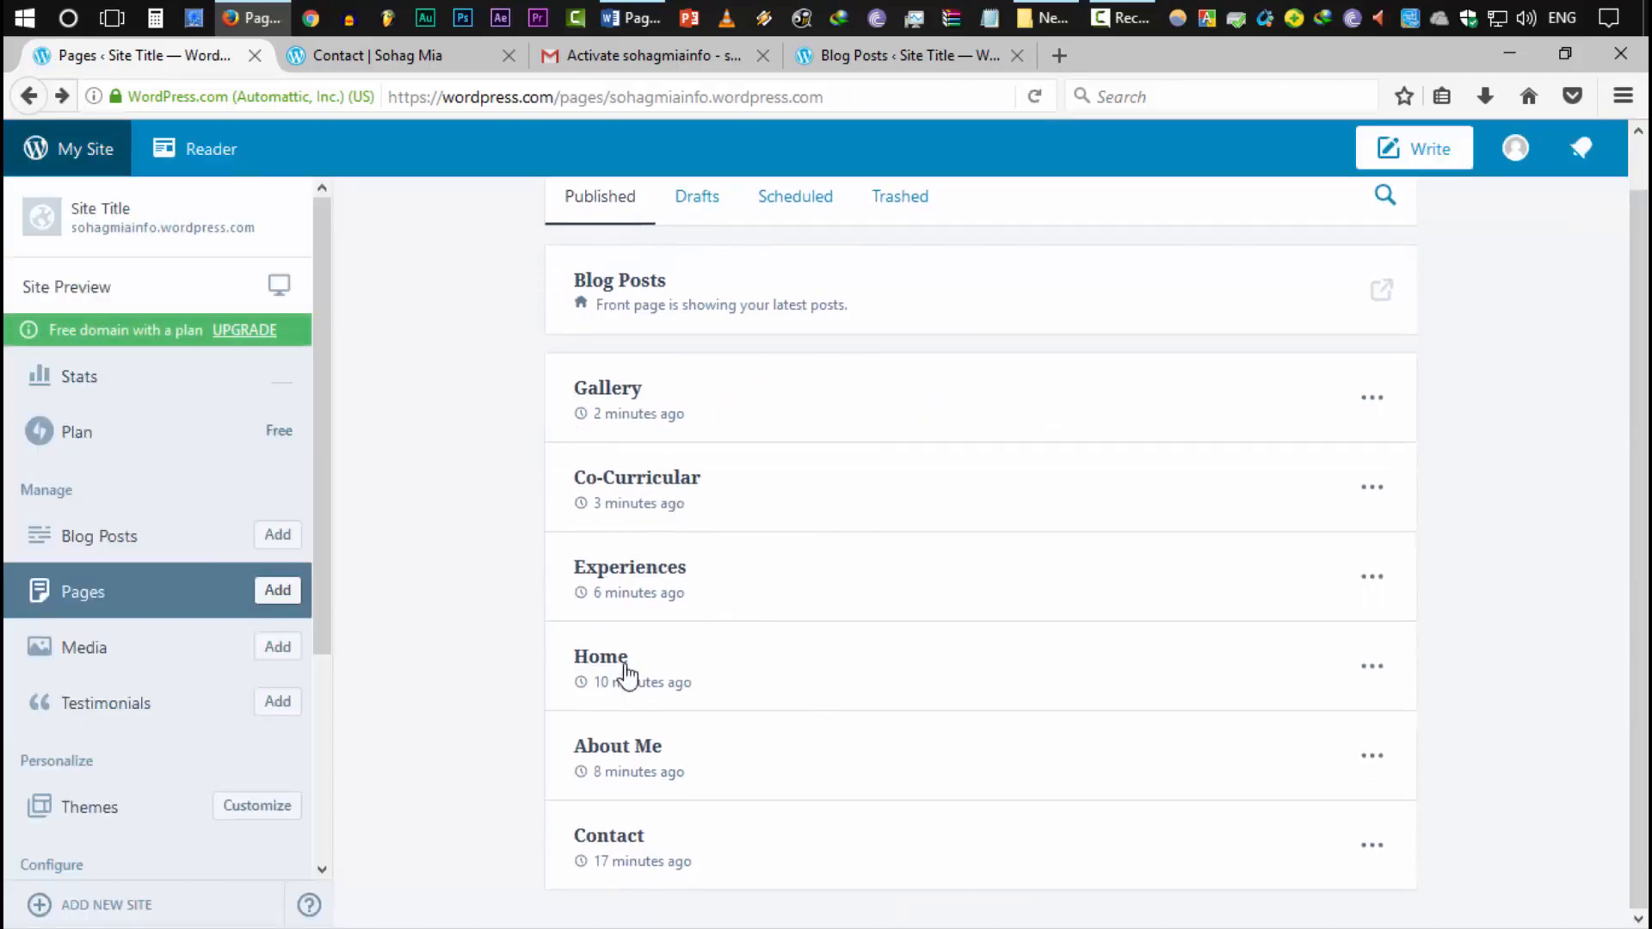
Check the live site's Contact page, then go to and reload its home page
scroll(626, 675, "up", 1)
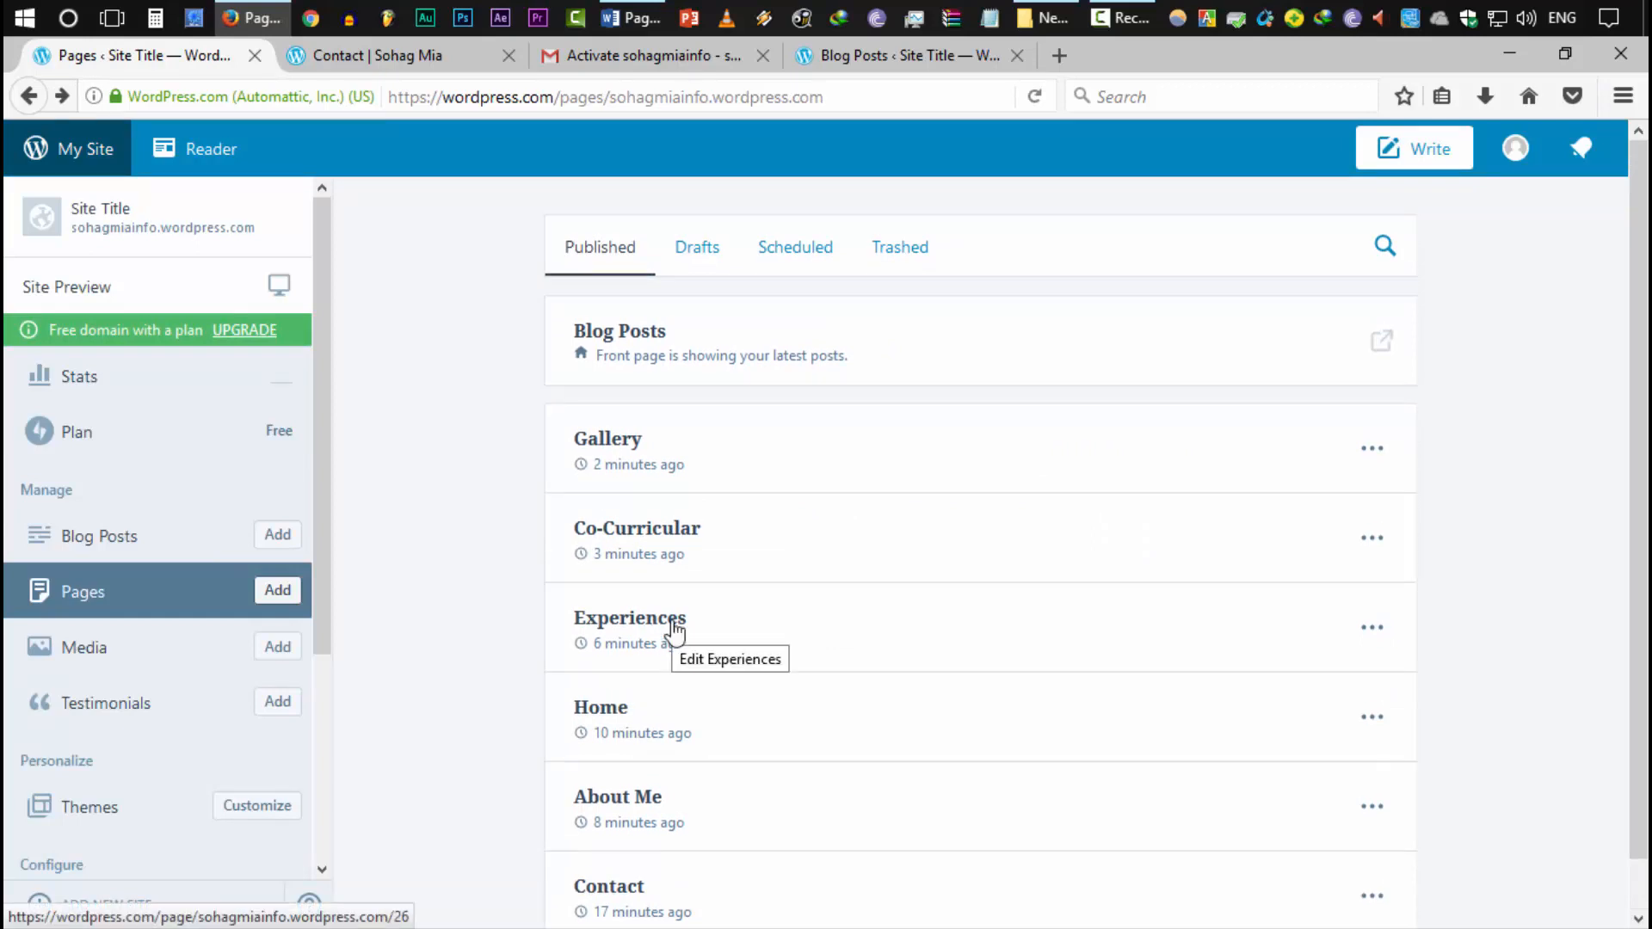
scroll(634, 214, "down", 1)
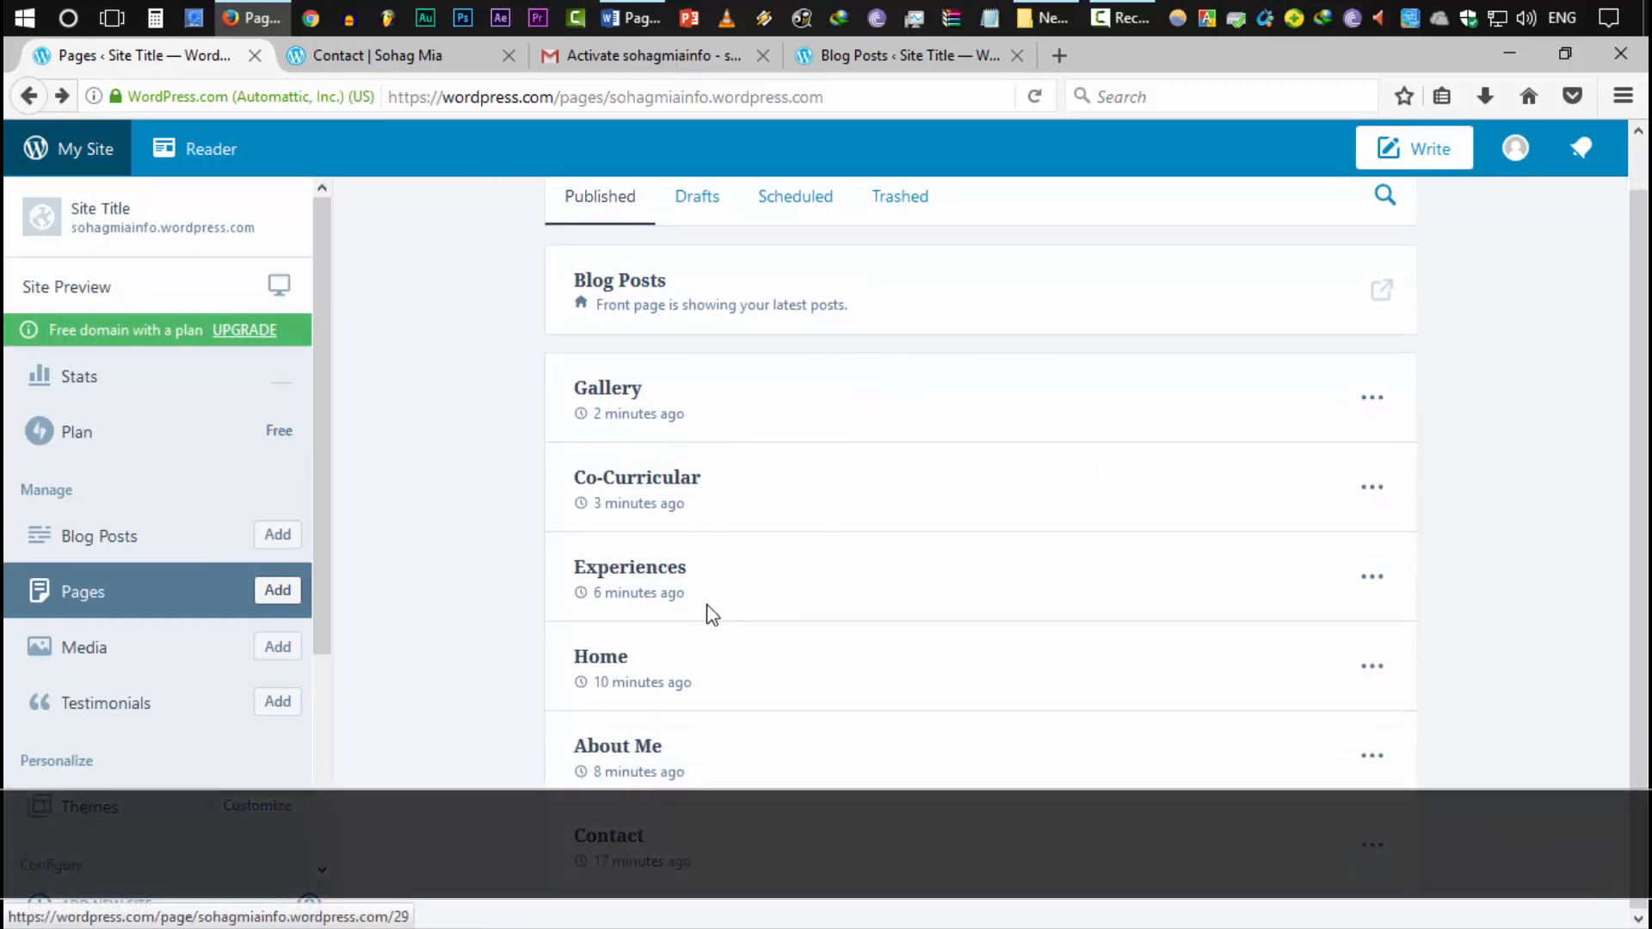
scroll(505, 590, "up", 1)
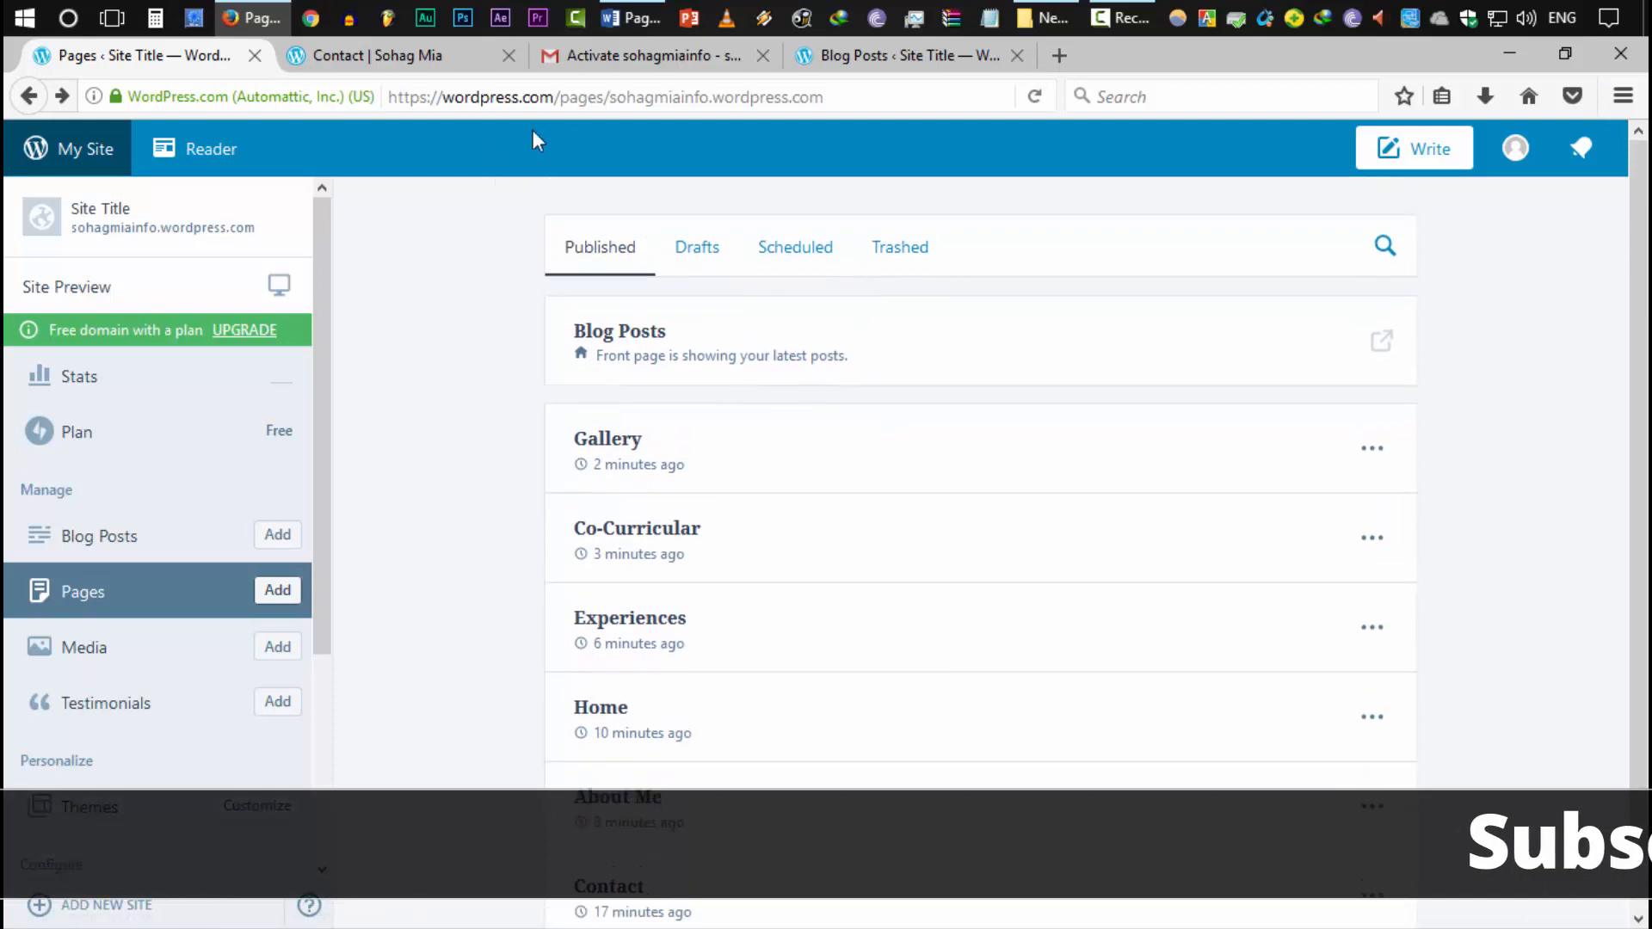
left_click(430, 57)
scroll(602, 478, "up", 1)
left_click(275, 228)
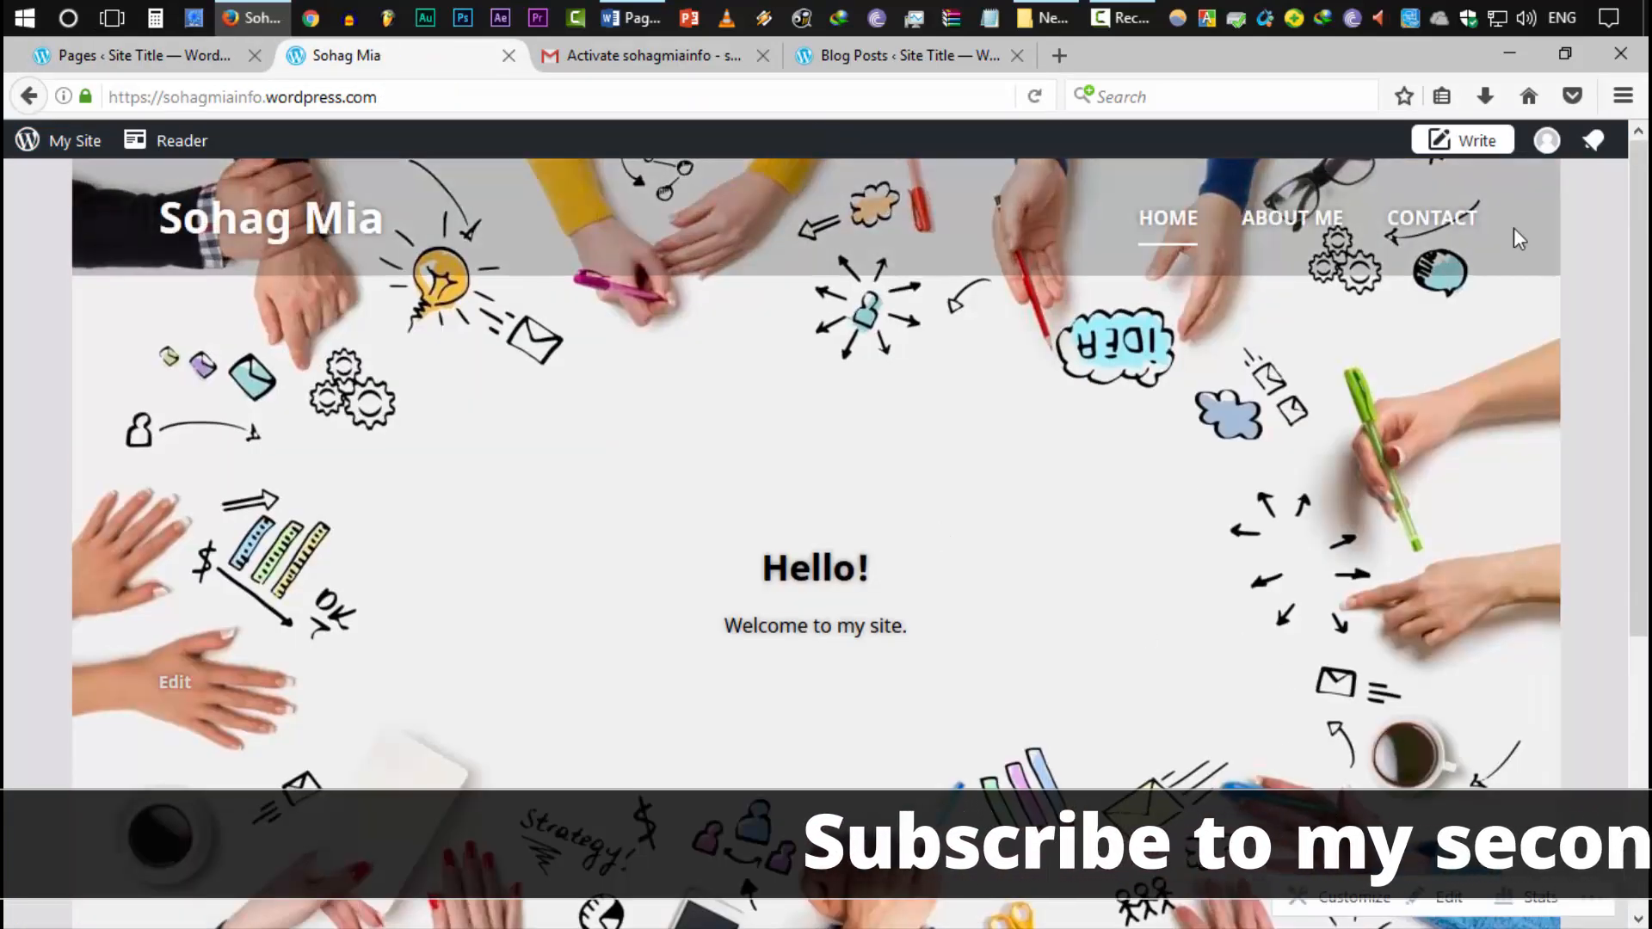
scroll(930, 693, "down", 5)
scroll(967, 431, "up", 5)
key("F5")
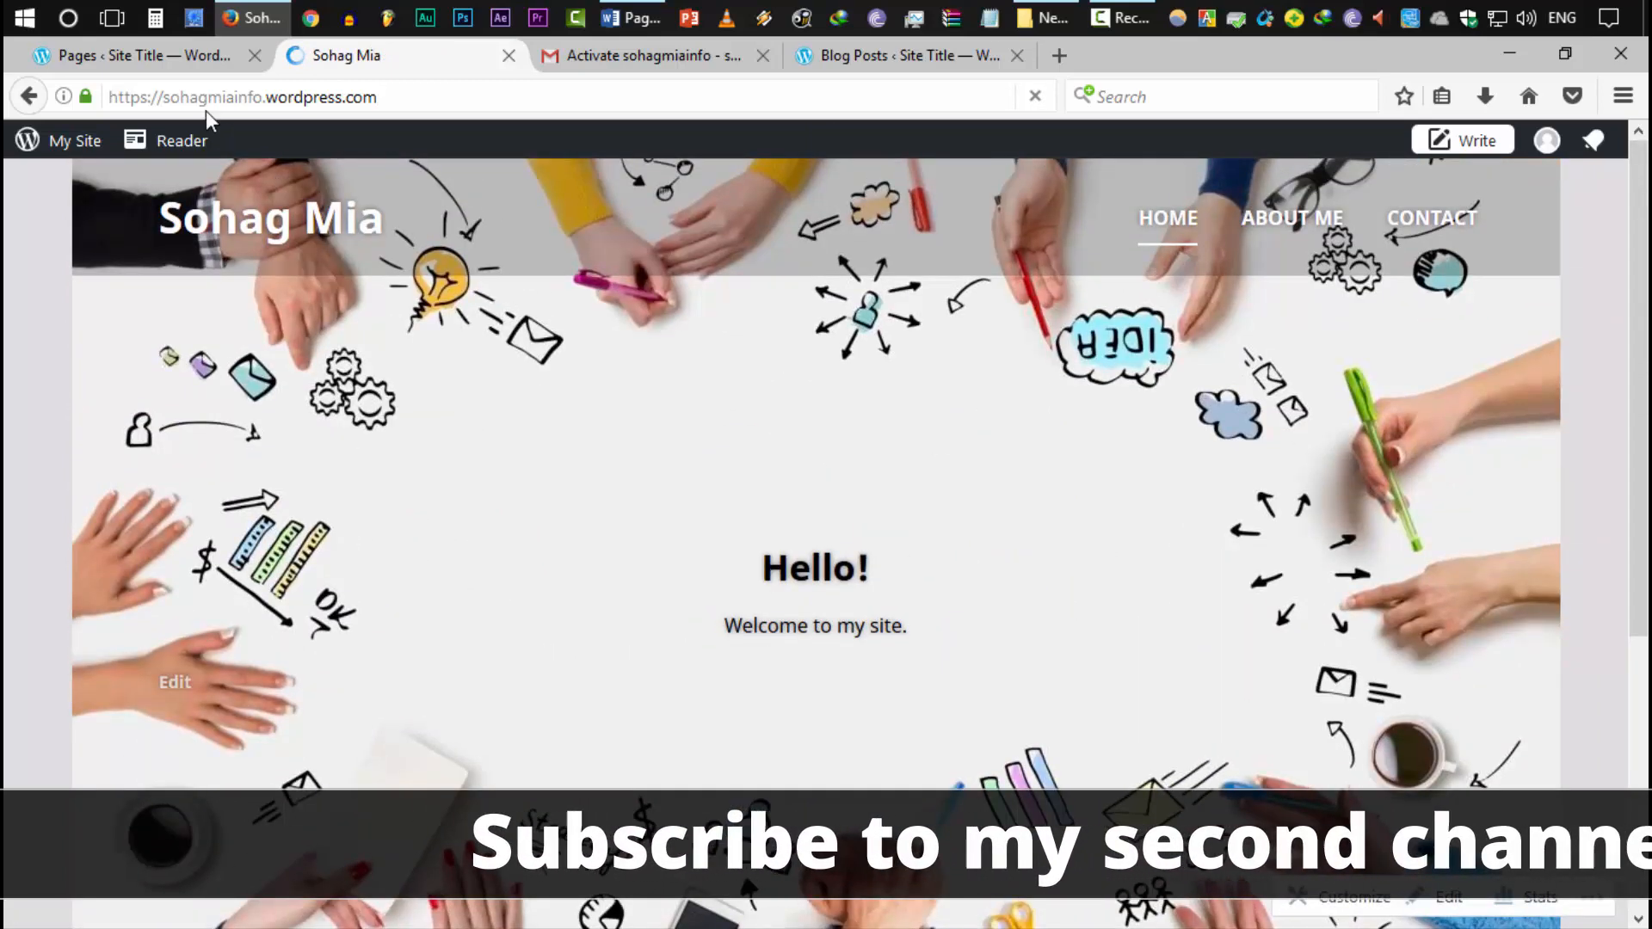
Open the Customizer from the Pages admin via Customize next to Themes
left_click(172, 62)
scroll(266, 757, "down", 3)
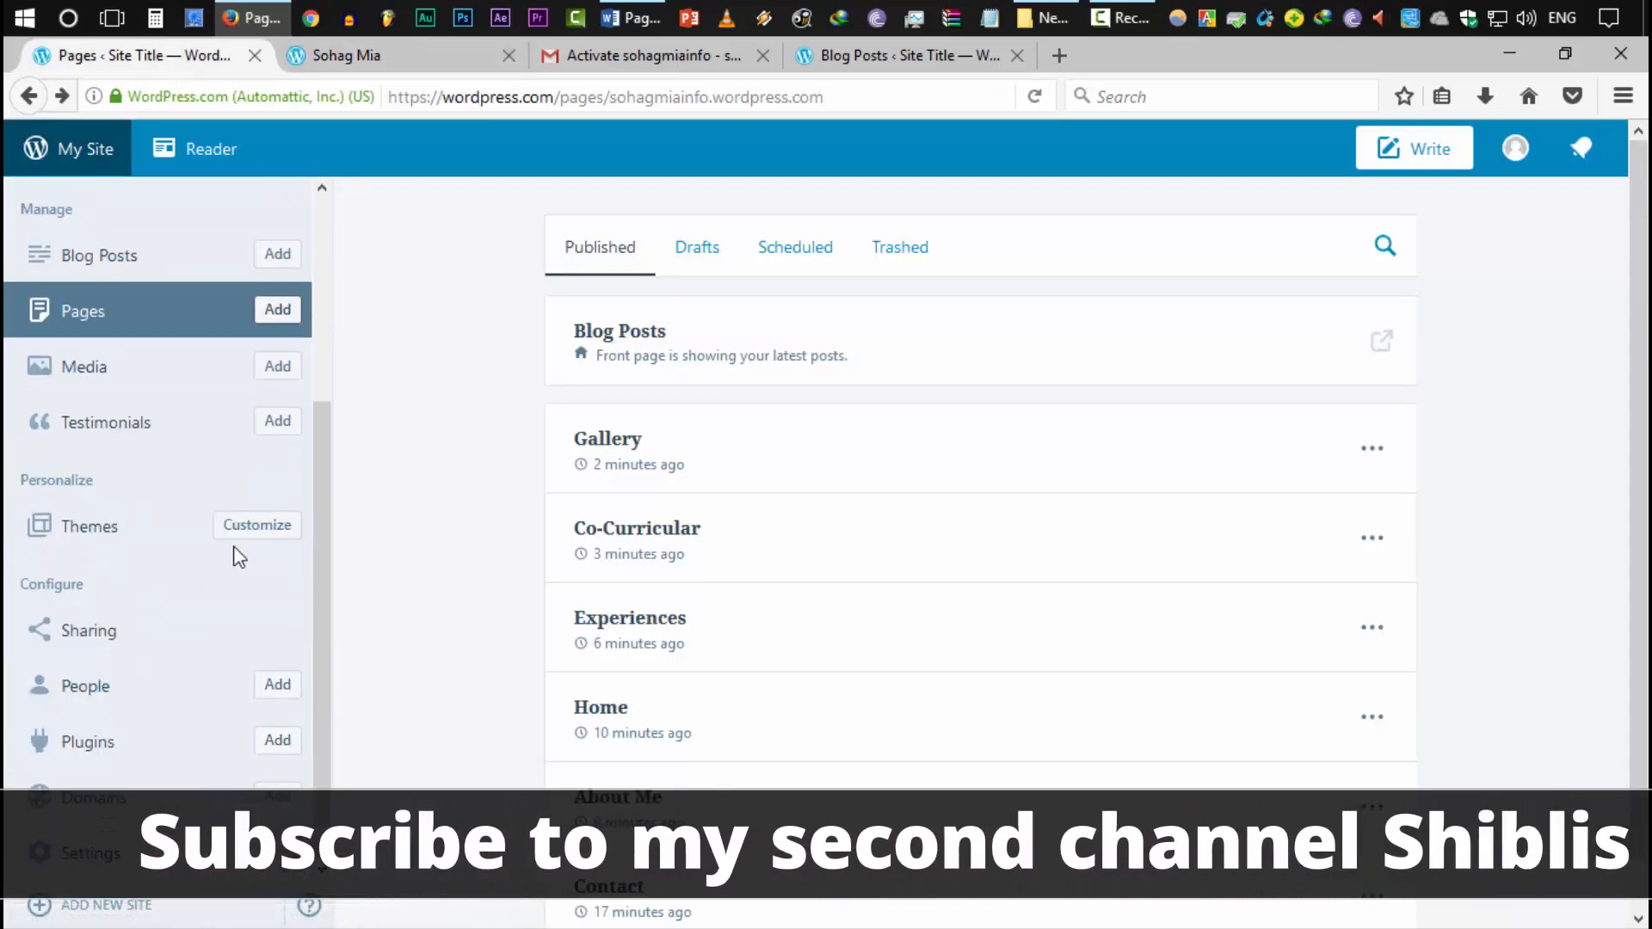
left_click(257, 526)
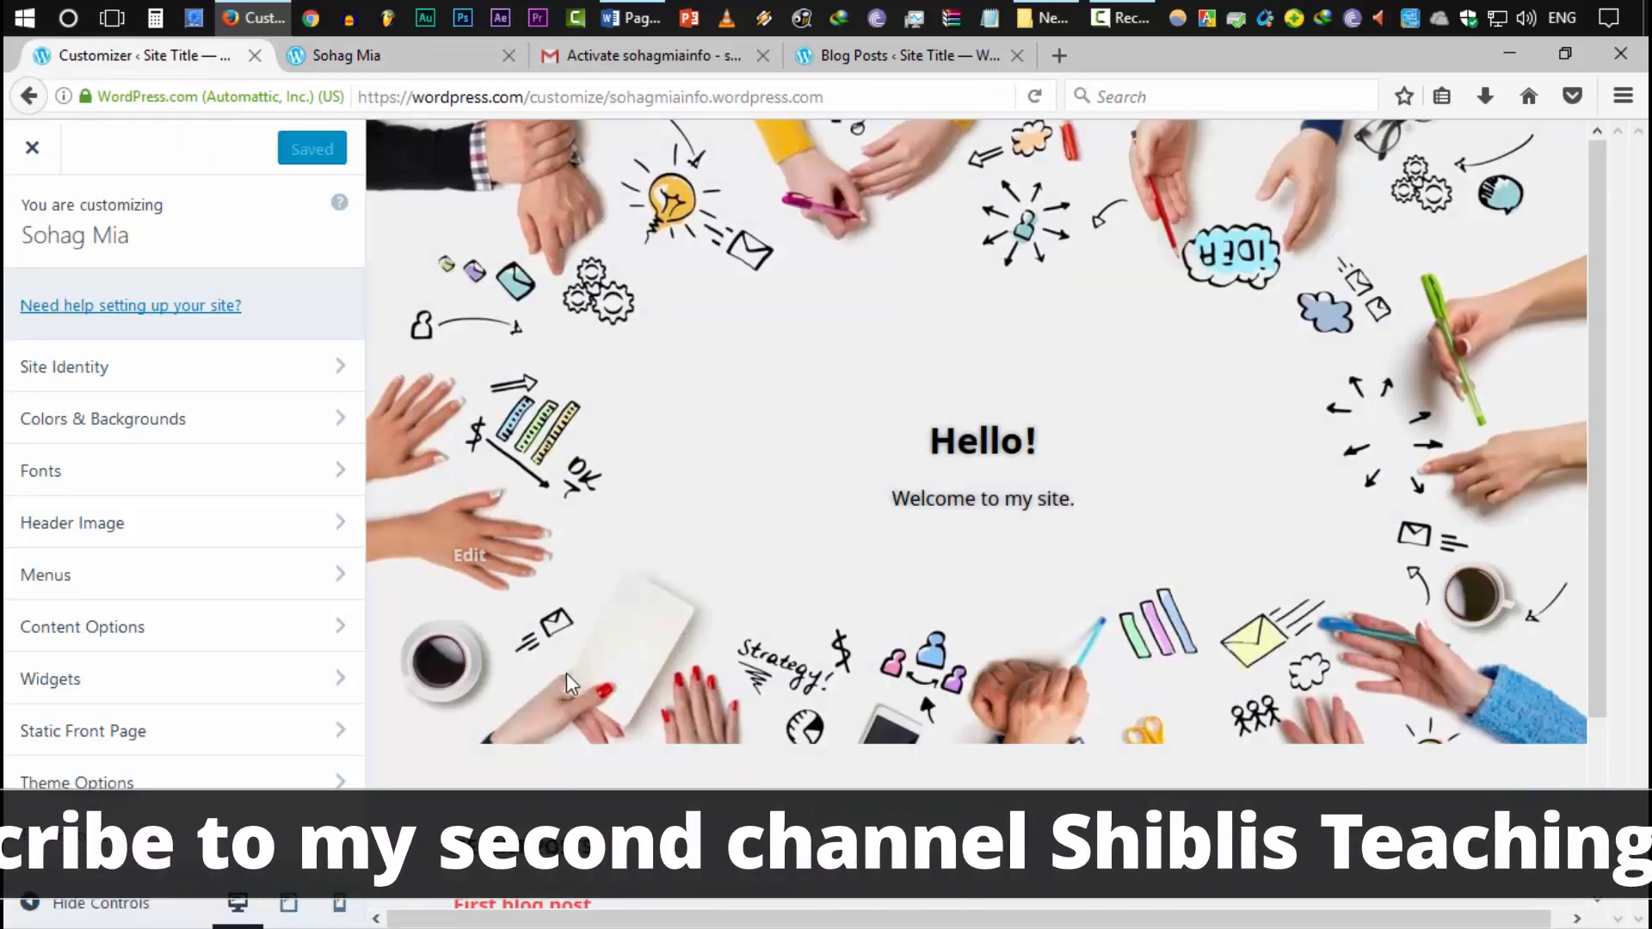
Add Experiences, Co-Curricular and Gallery pages to the Primary menu
left_click(193, 581)
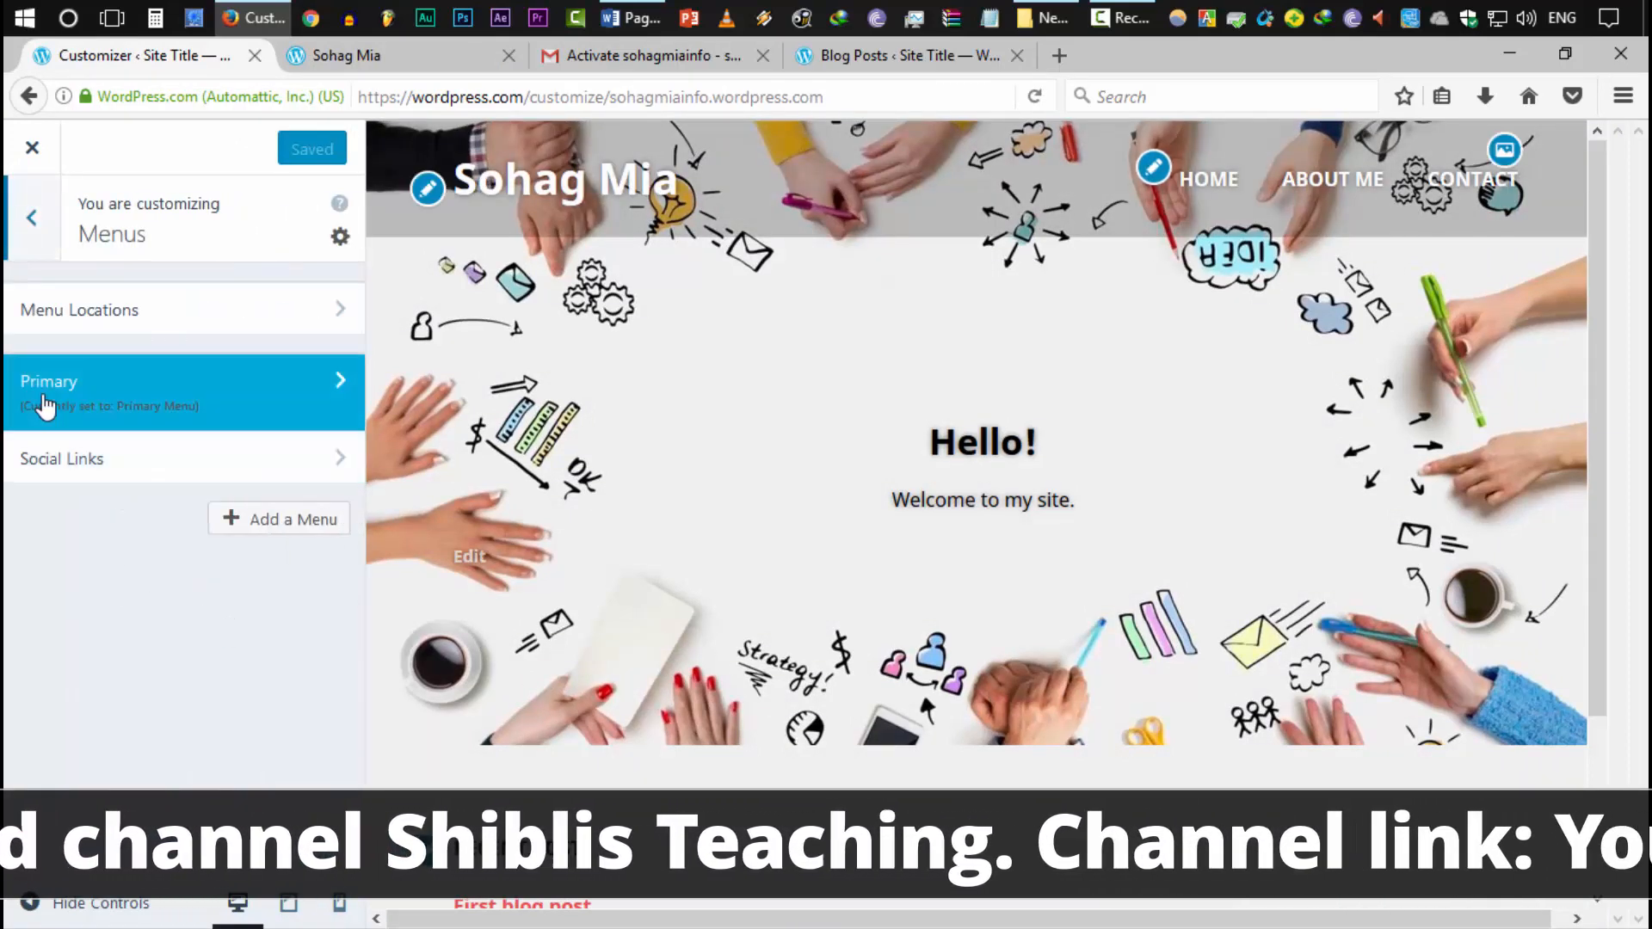
left_click(177, 404)
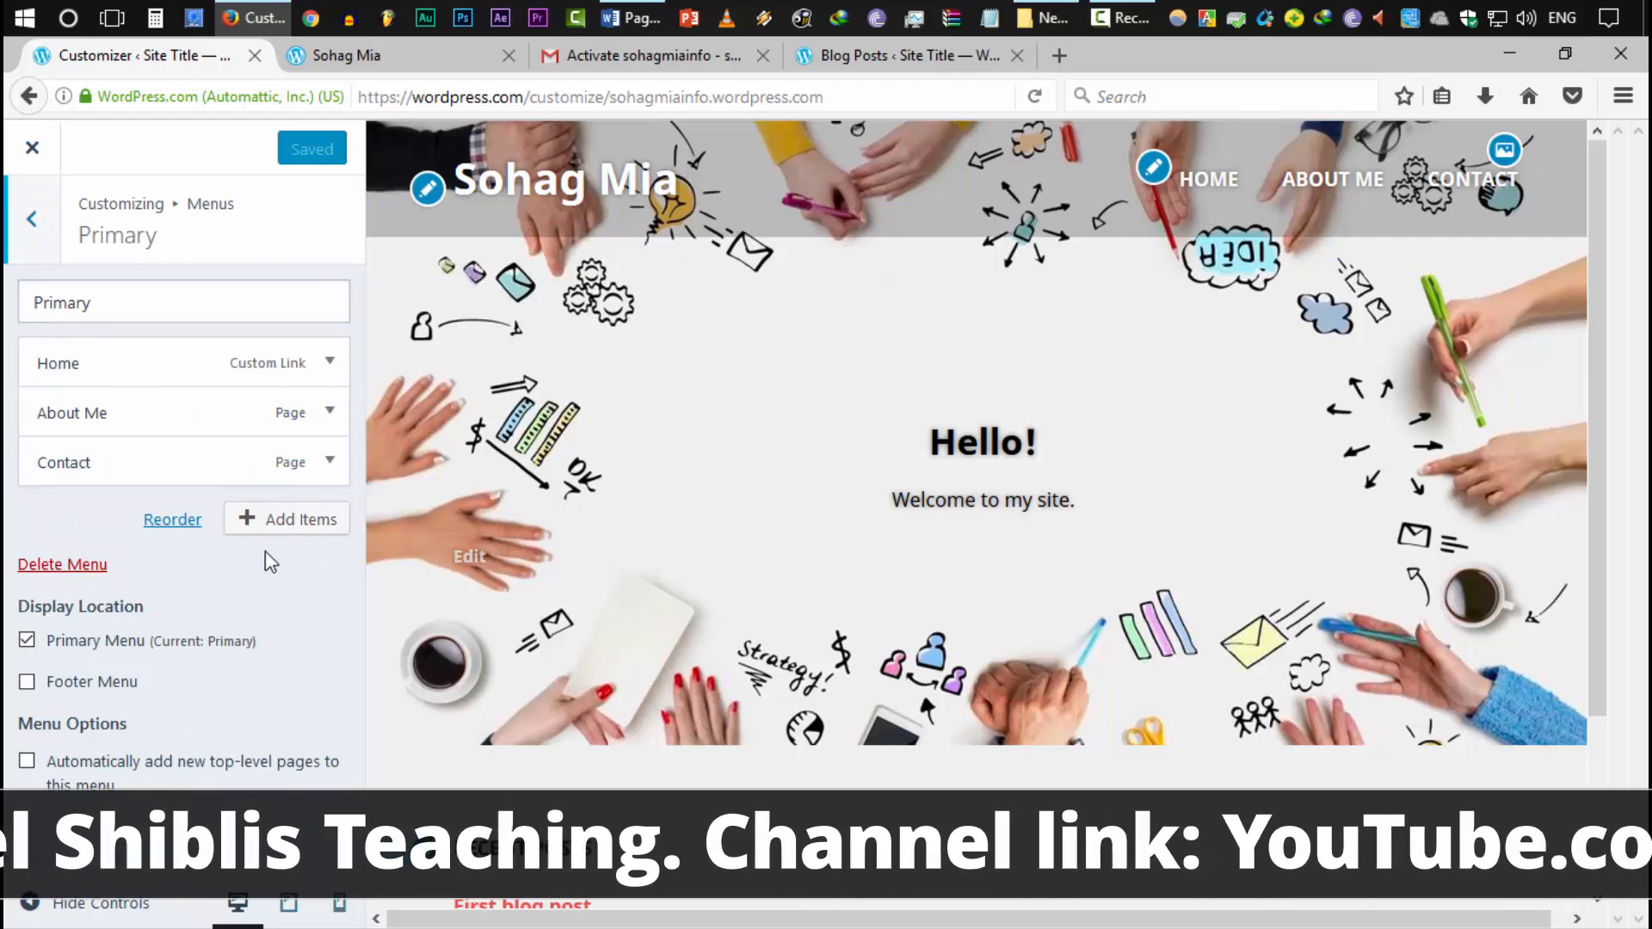
left_click(298, 519)
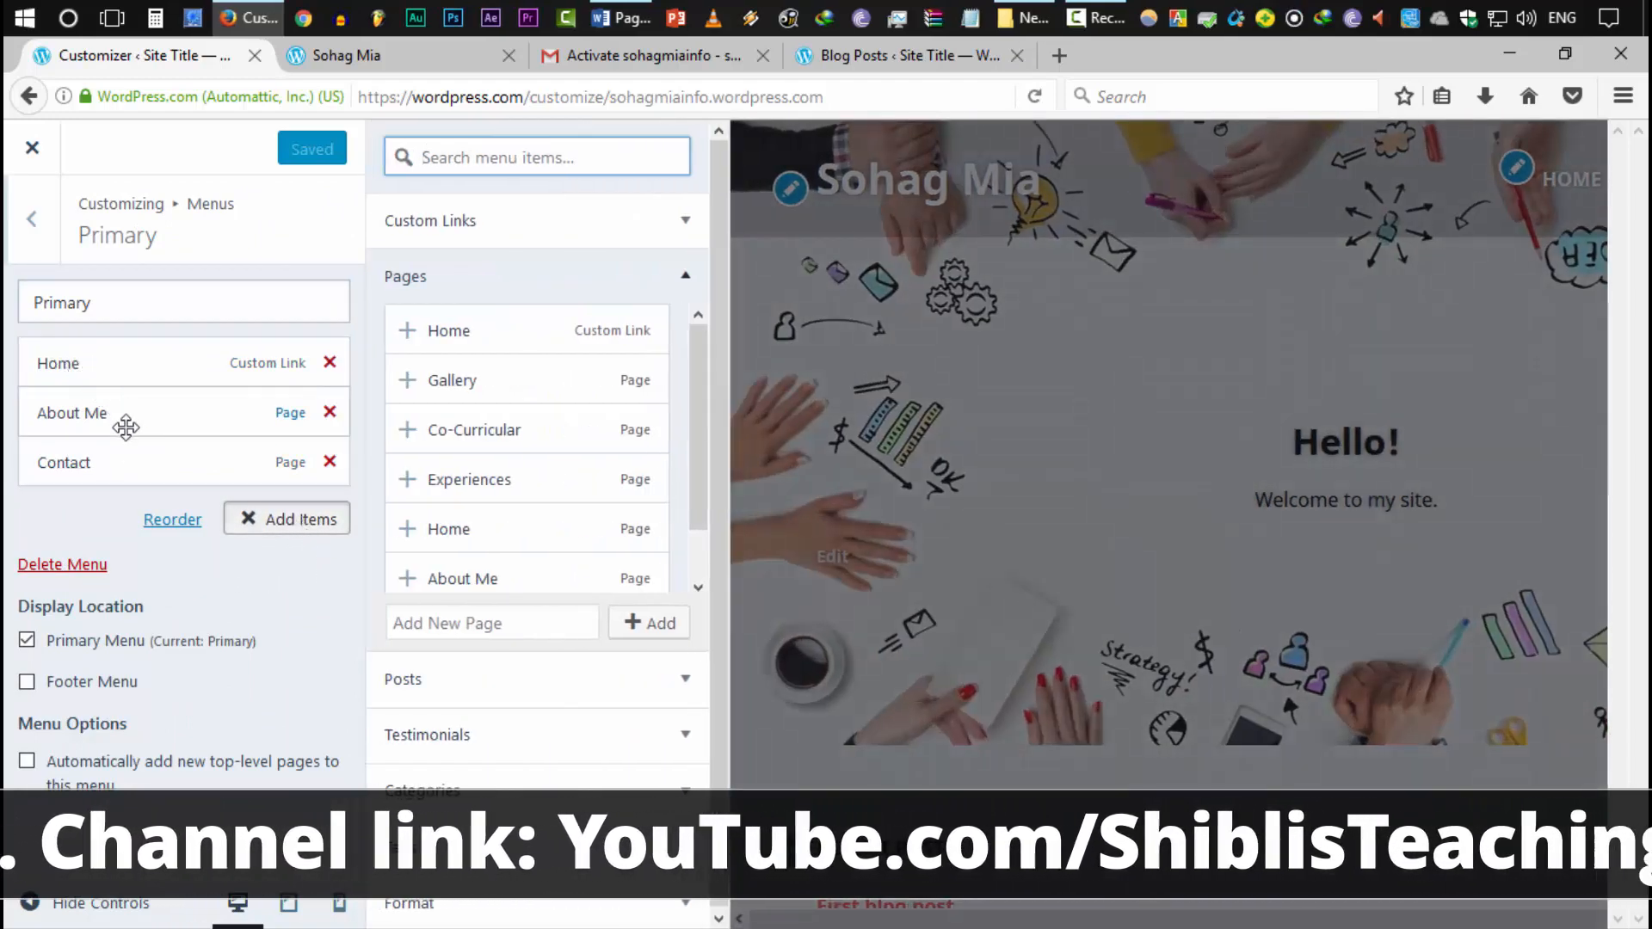
scroll(609, 568, "down", 1)
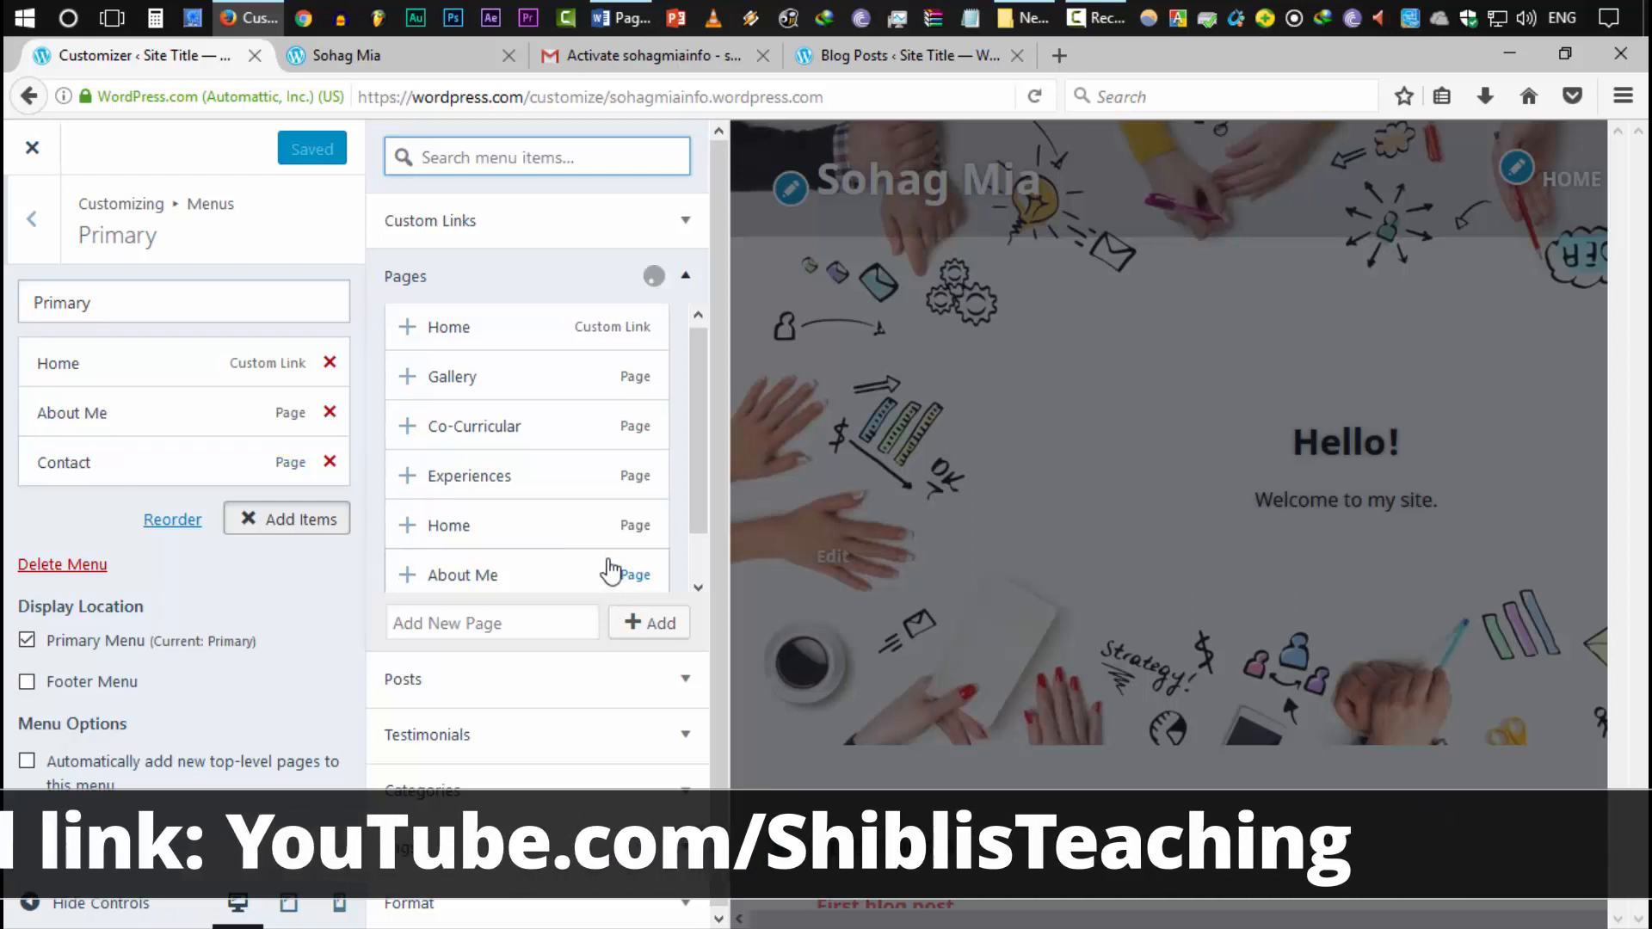
scroll(609, 569, "down", 1)
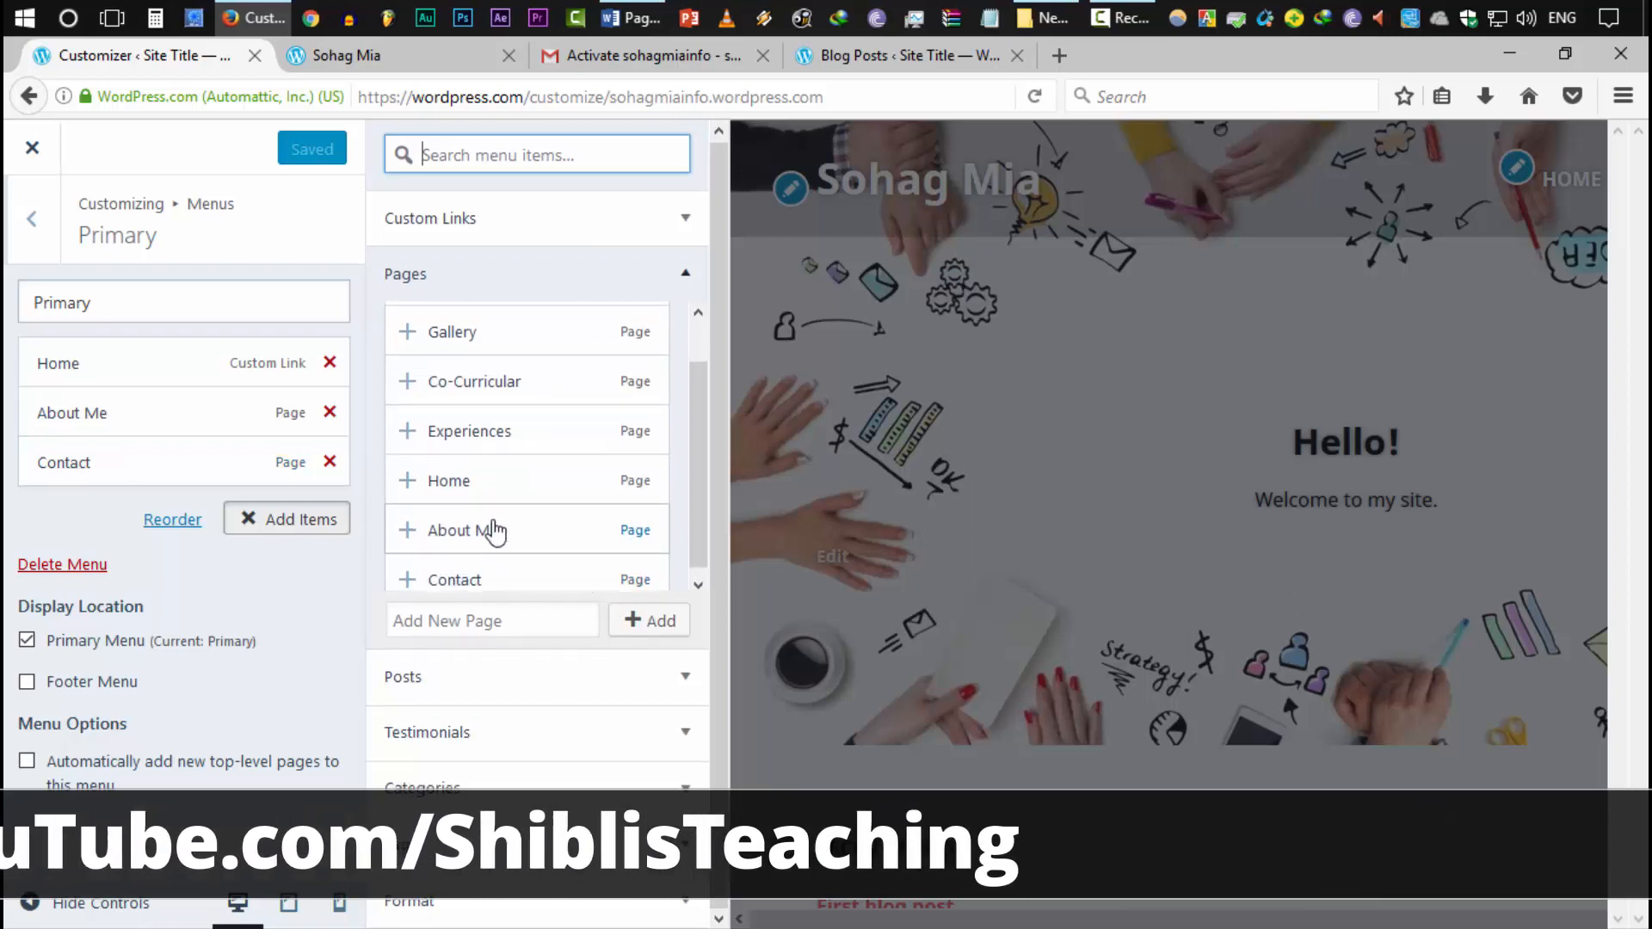
scroll(495, 530, "up", 1)
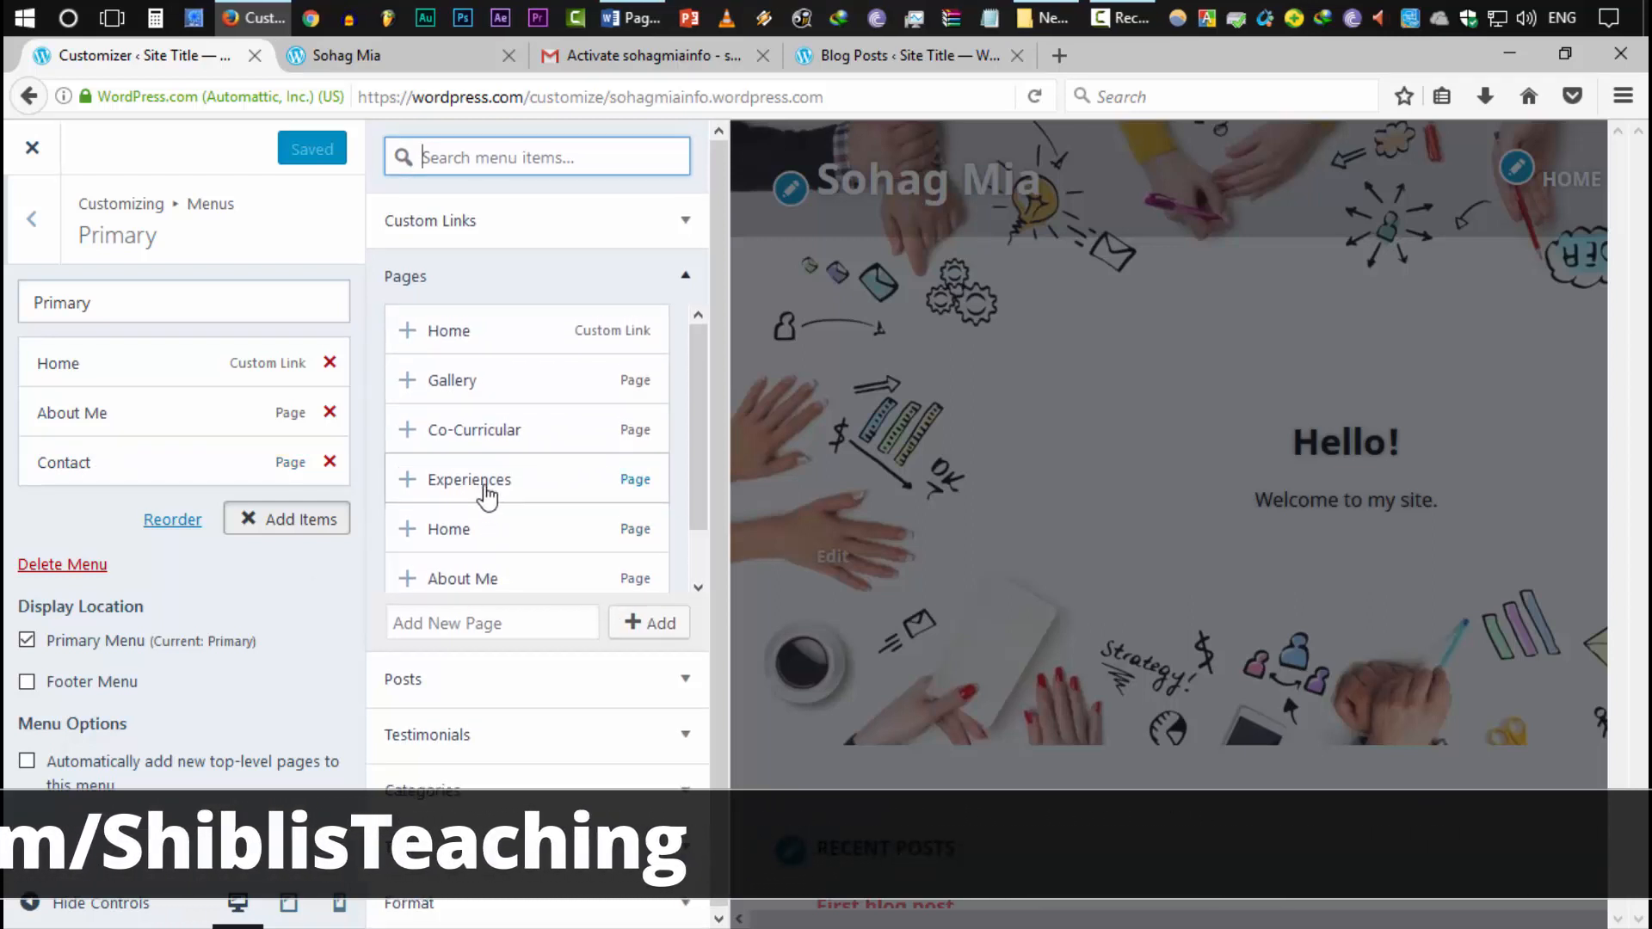
left_click(484, 484)
left_click(475, 432)
left_click(478, 385)
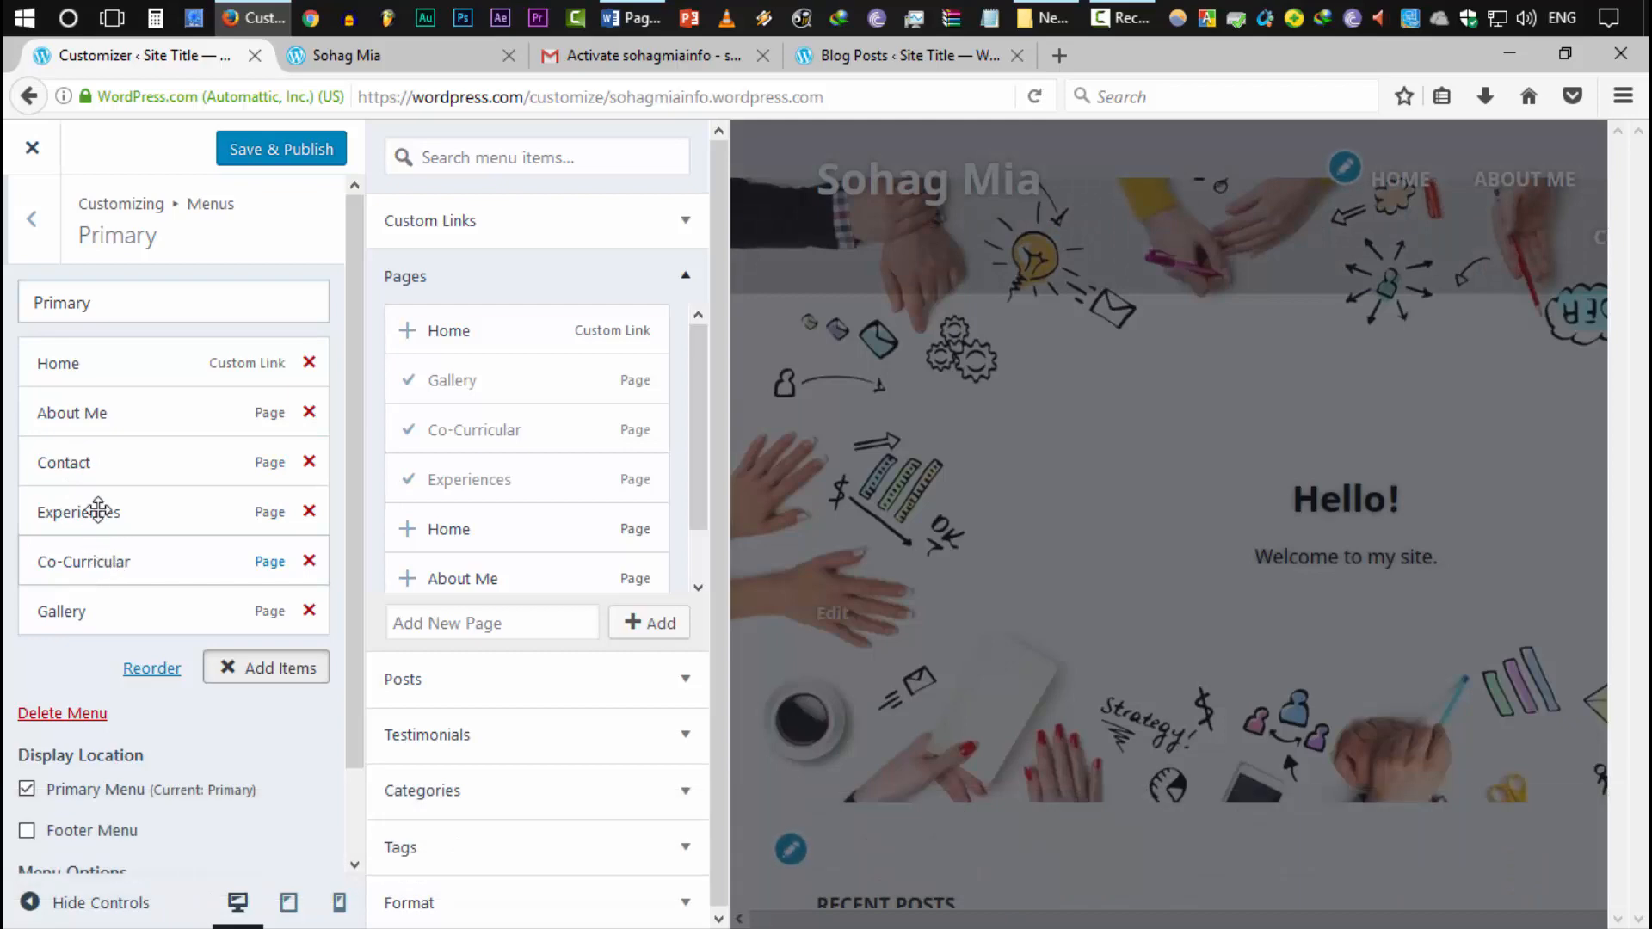
Move Contact to the end of the Primary menu and publish the change
left_click_drag(87, 471, 88, 618)
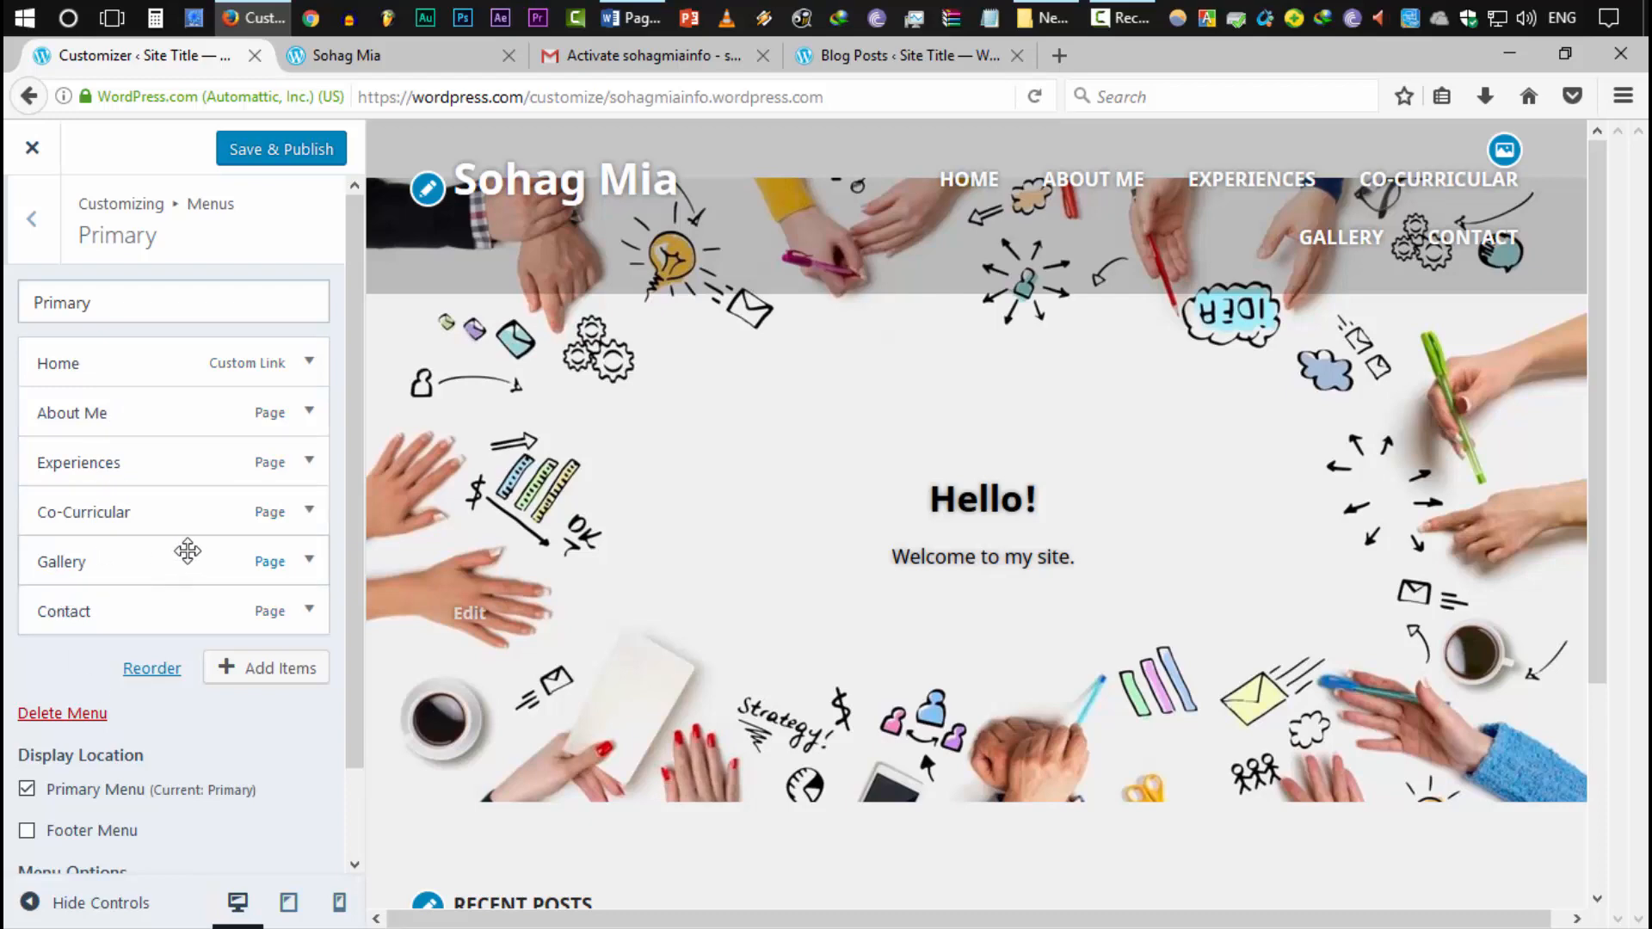
left_click(277, 163)
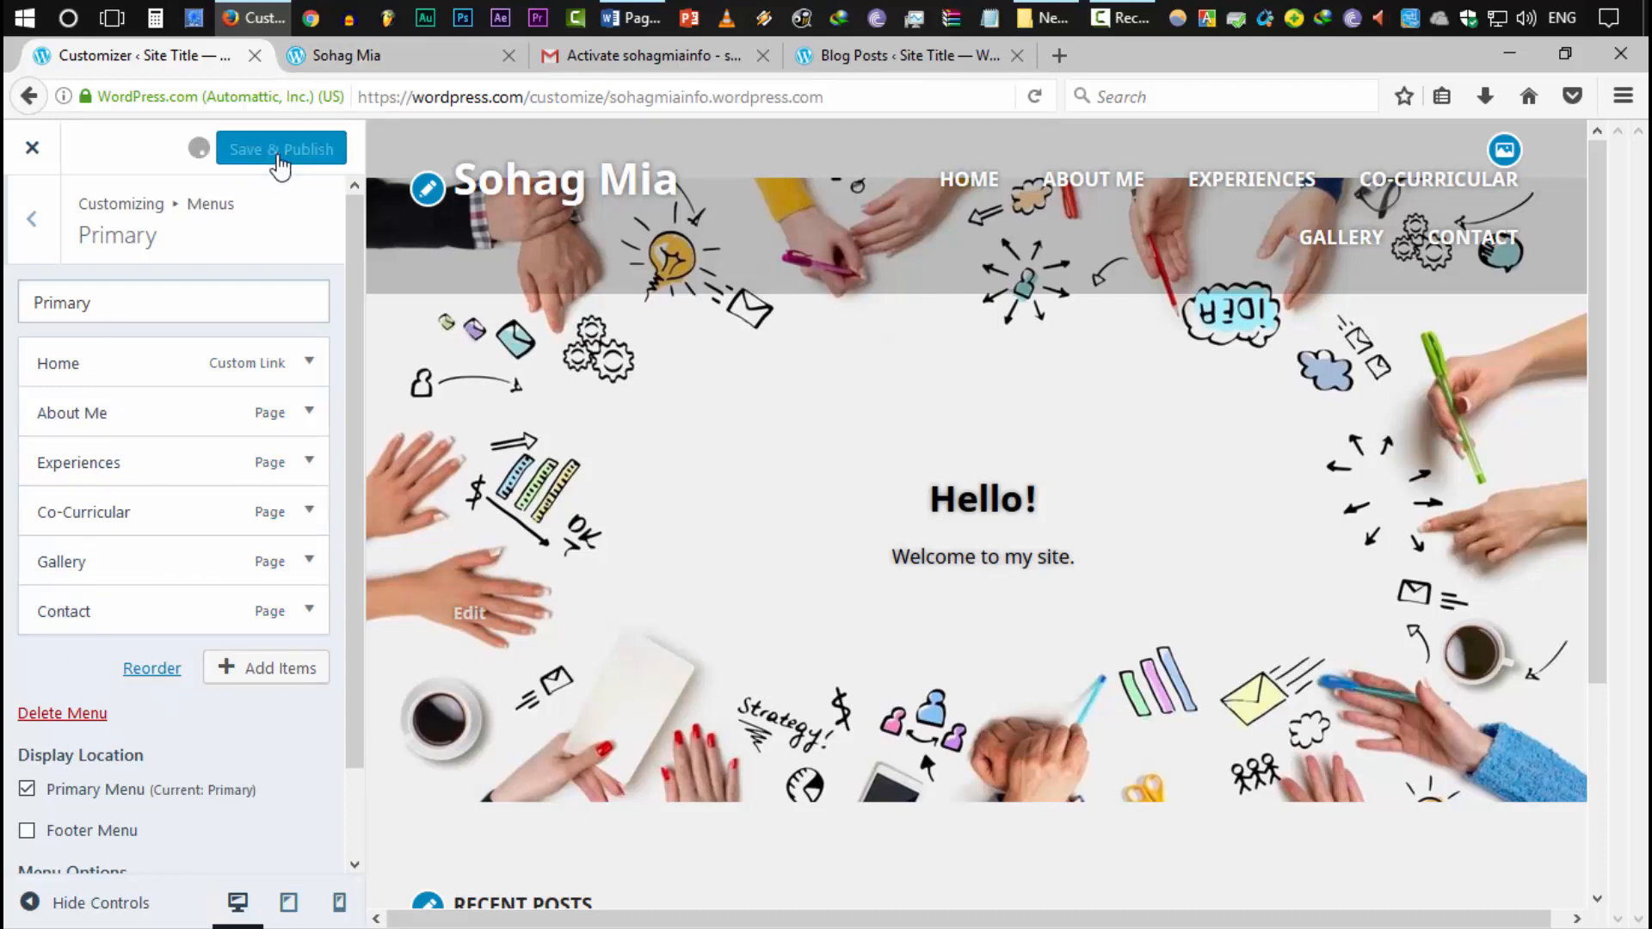
left_click(401, 59)
Reload the live site to see the six-item menu and open the Contact page
left_click(455, 89)
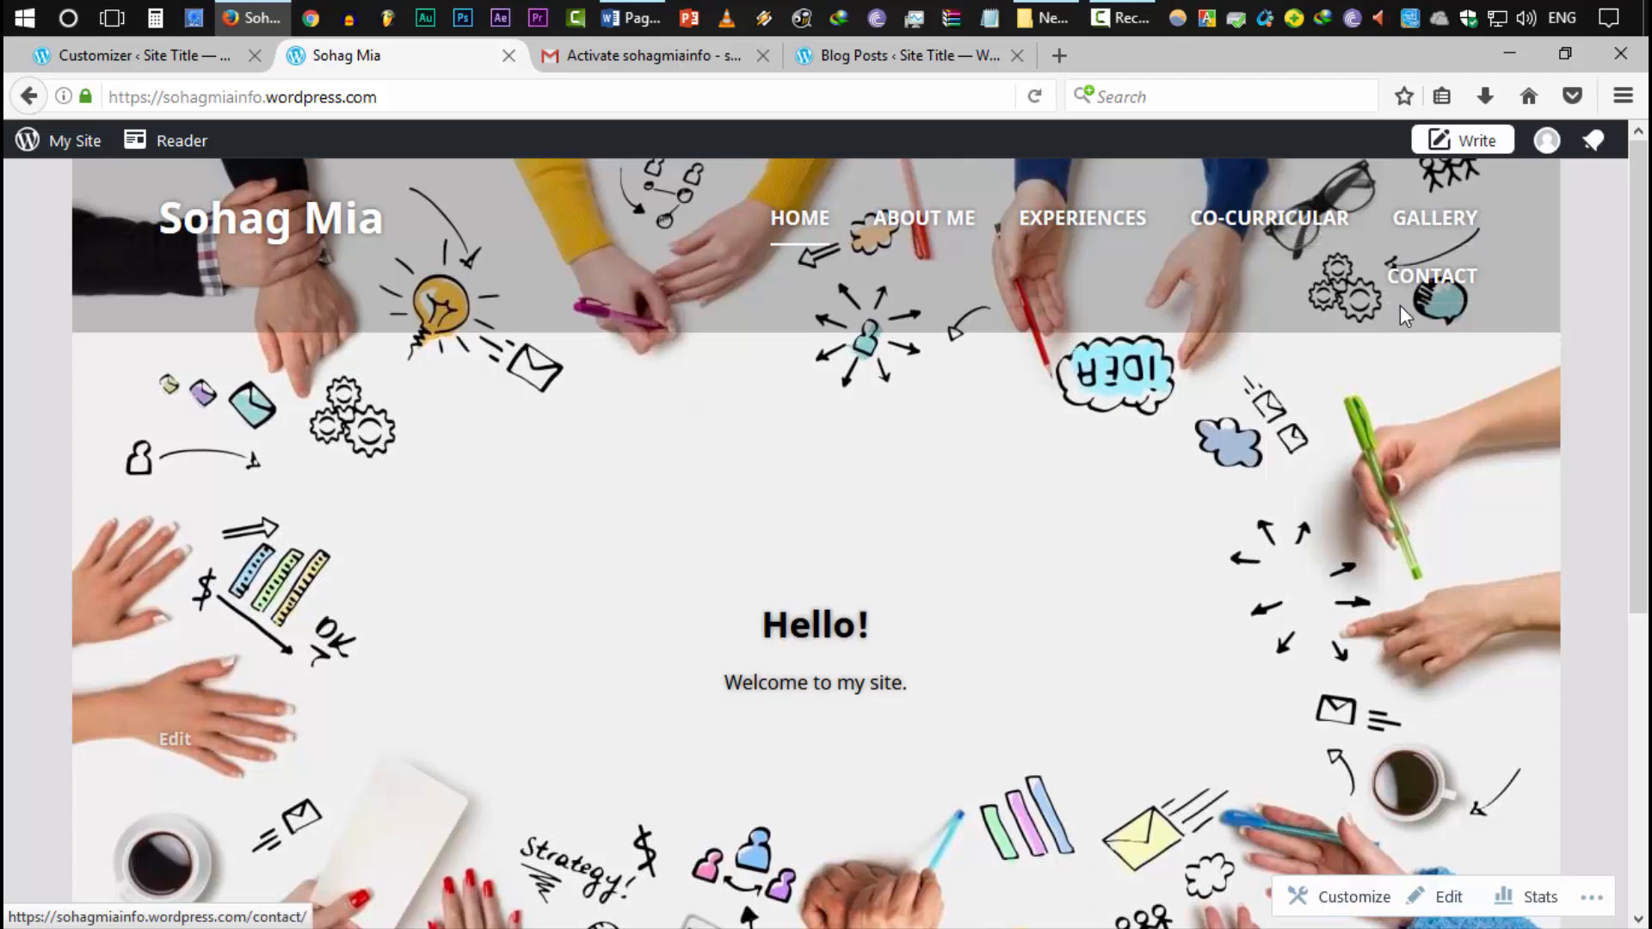
left_click(1439, 287)
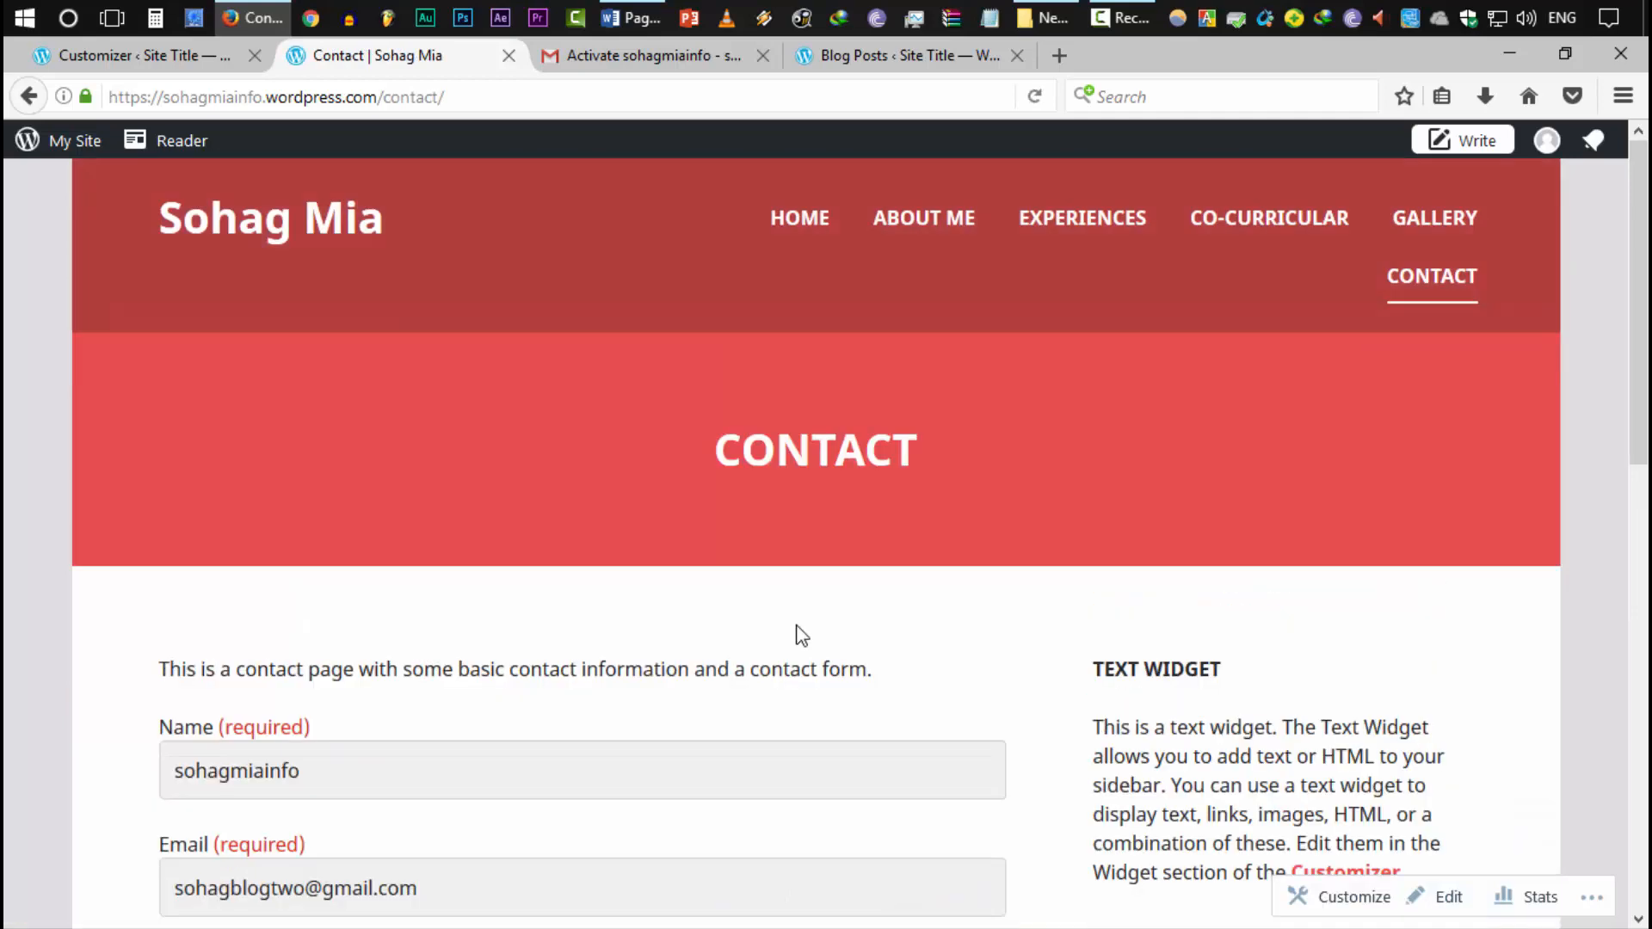
scroll(922, 679, "down", 10)
scroll(919, 683, "up", 8)
scroll(919, 683, "up", 2)
Open the Contact page in the page editor from the admin bar
double_click(861, 453)
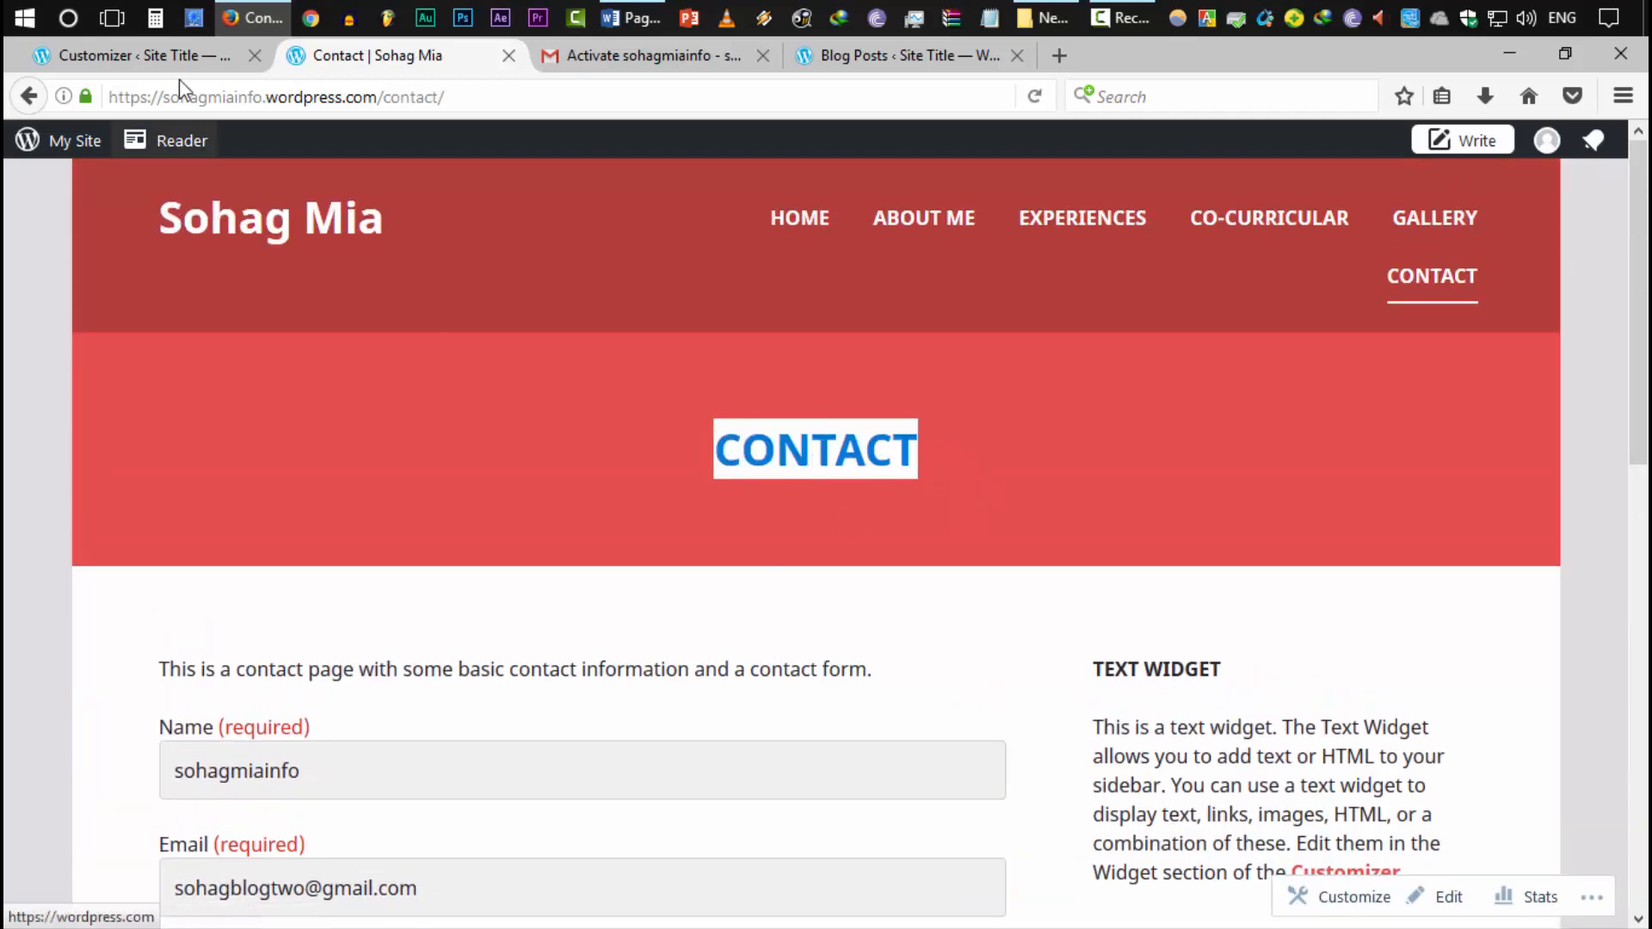
scroll(710, 494, "down", 11)
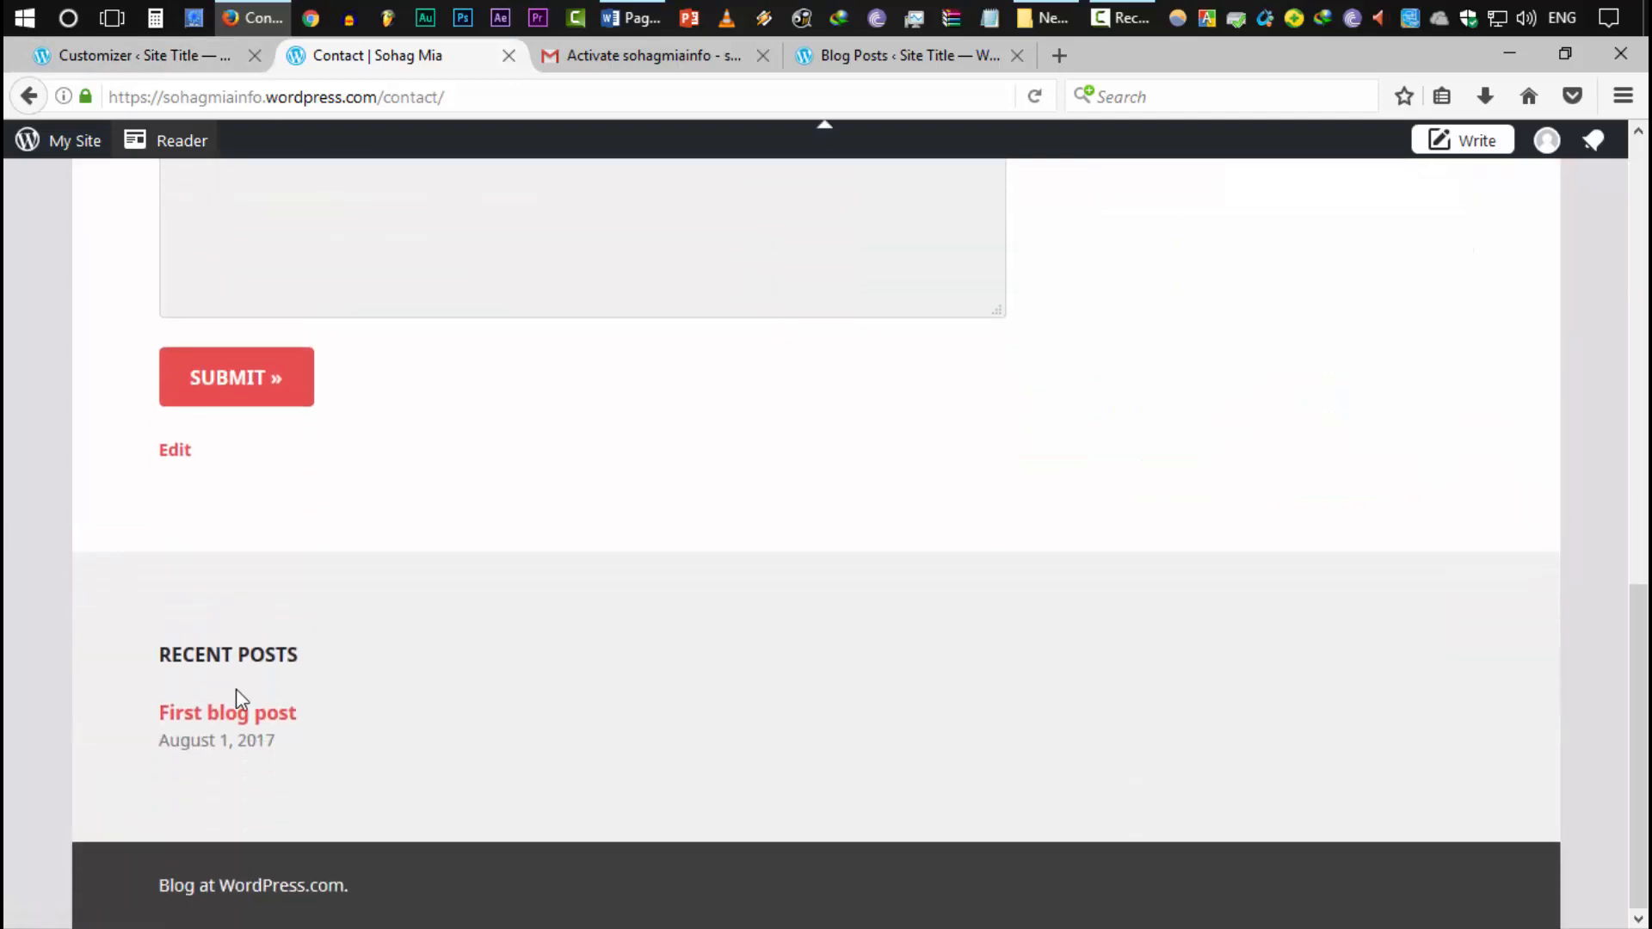
scroll(236, 689, "up", 11)
left_click(1067, 834)
left_click(1421, 899)
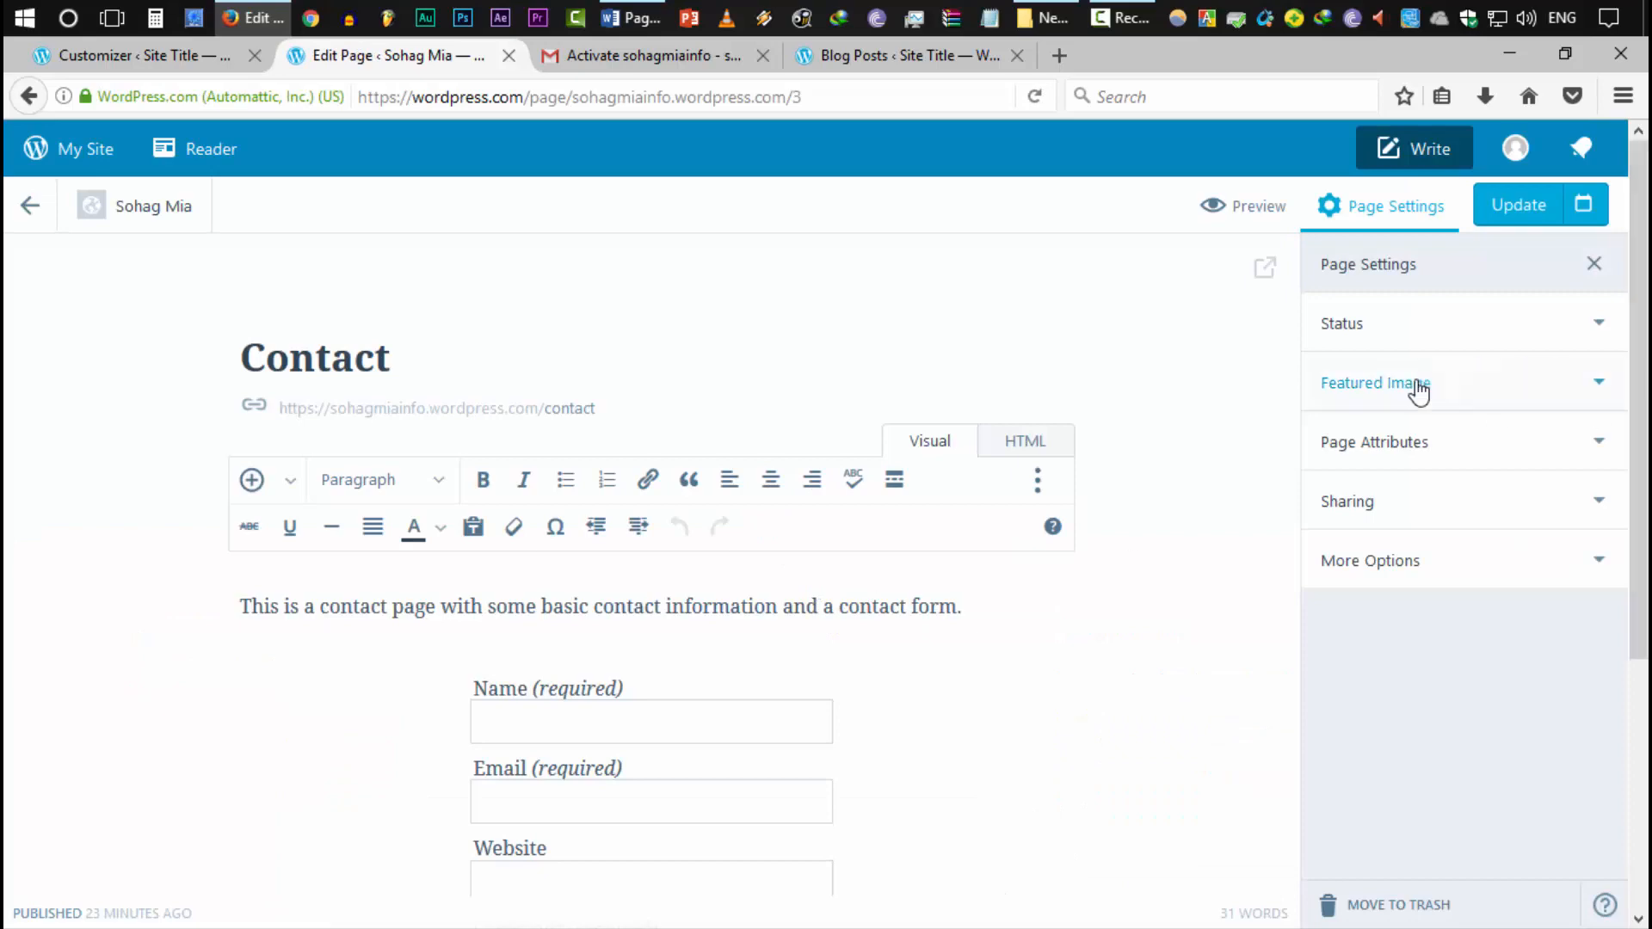
Upload contact.png as the Contact page's featured image, update the page and return to the Customizer
left_click(1388, 386)
left_click(1430, 506)
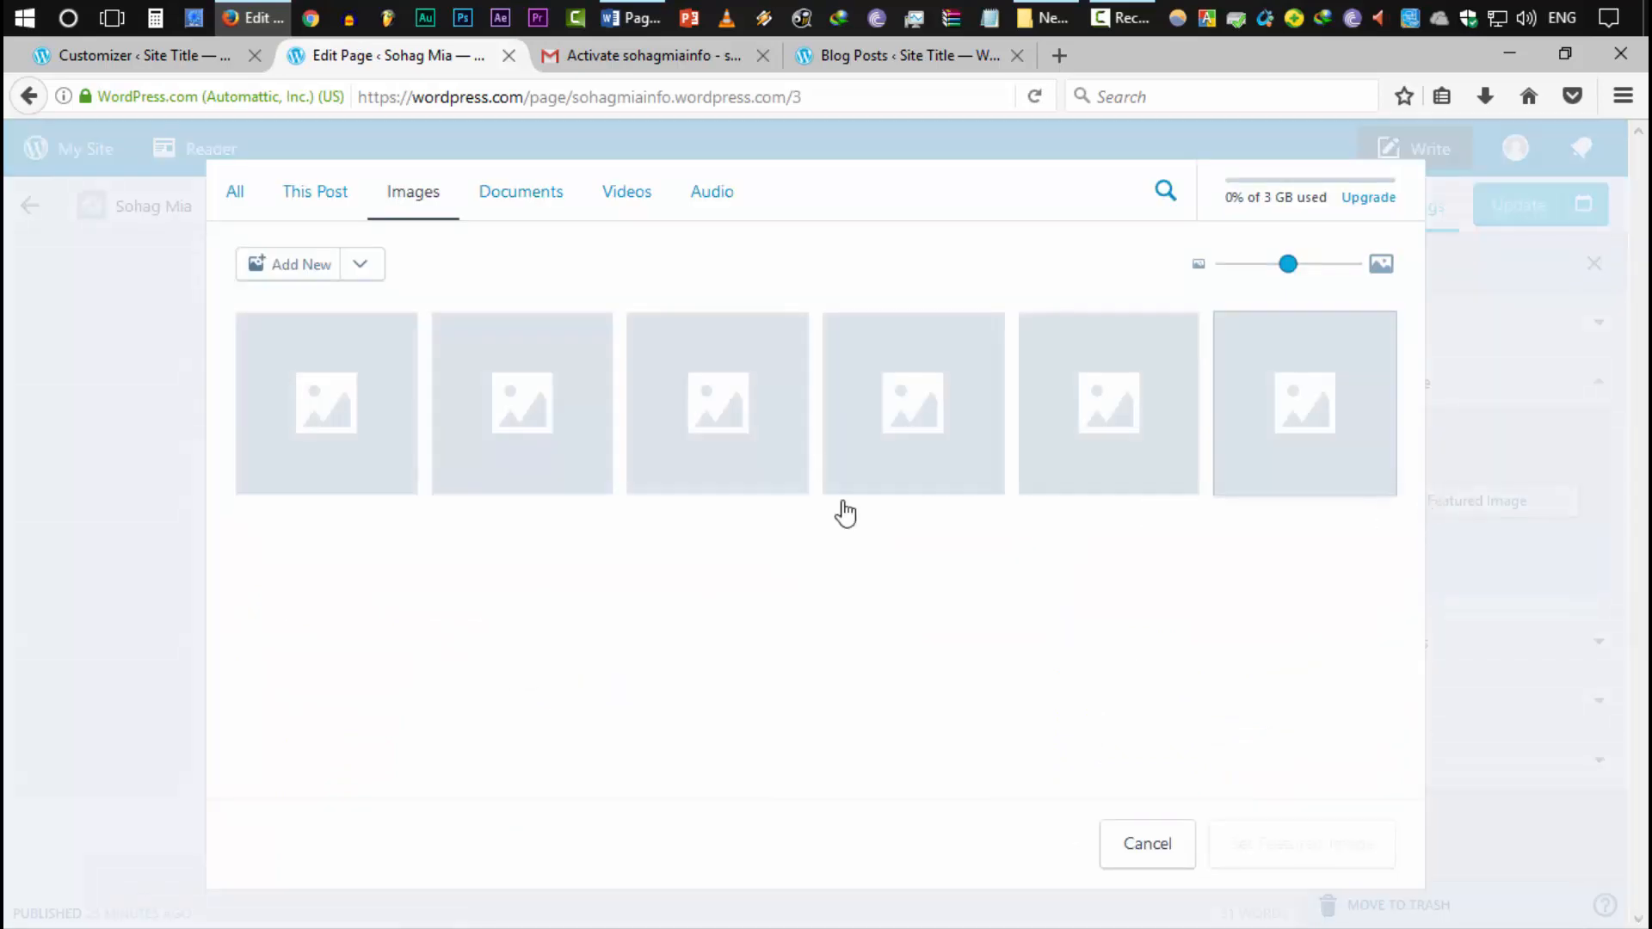
left_click(293, 277)
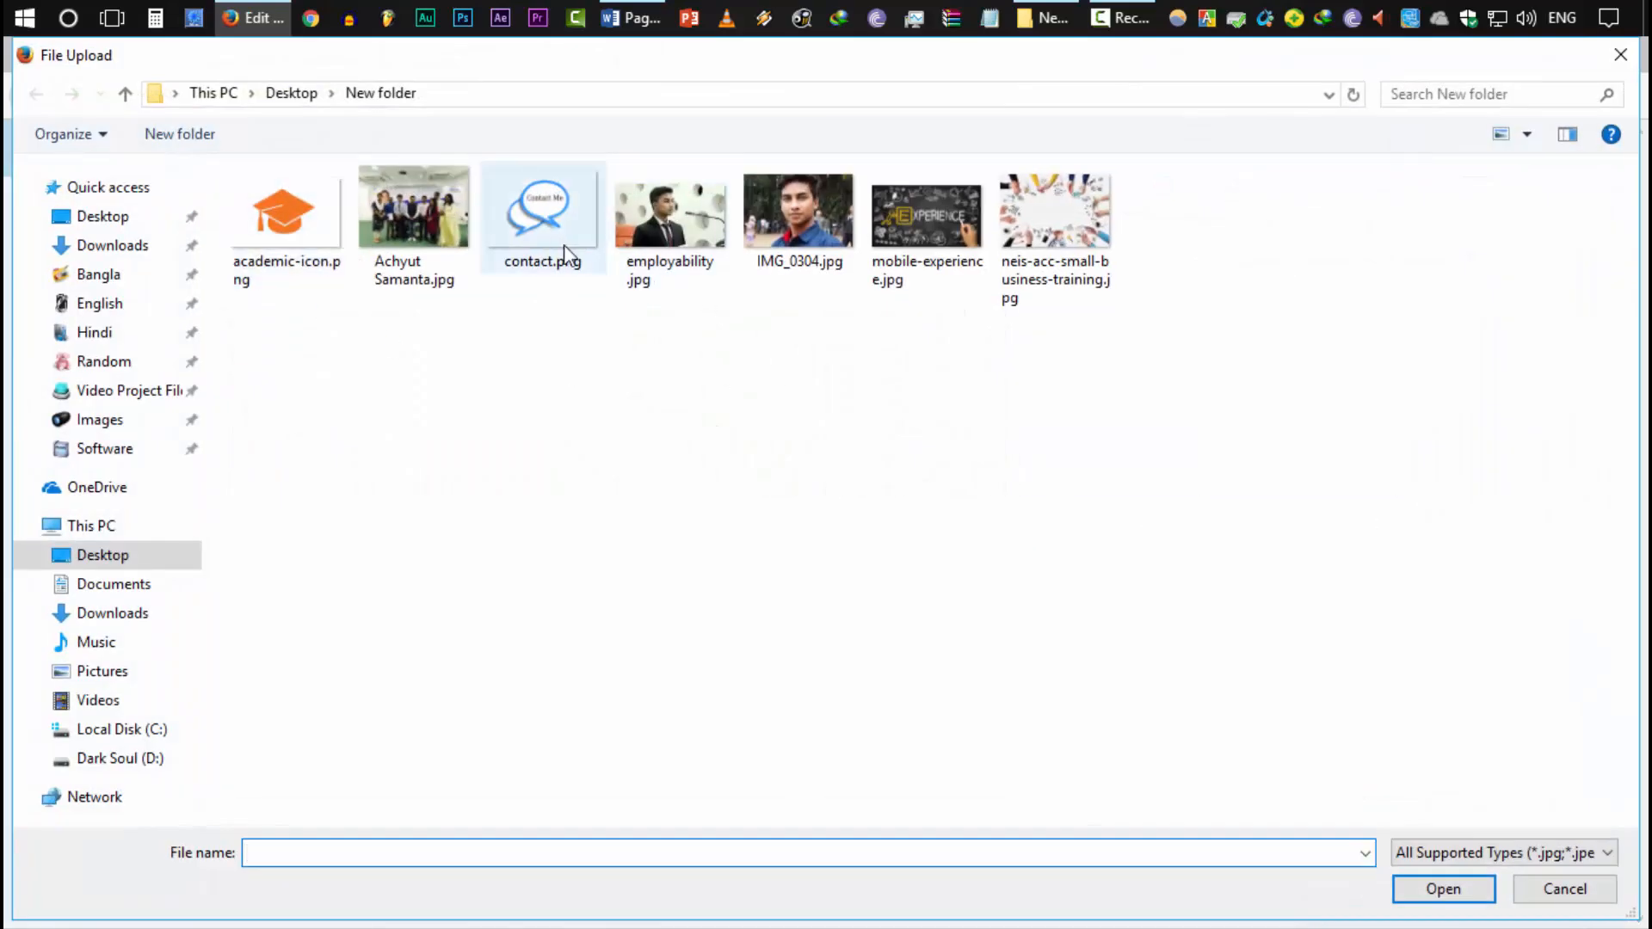
double_click(564, 250)
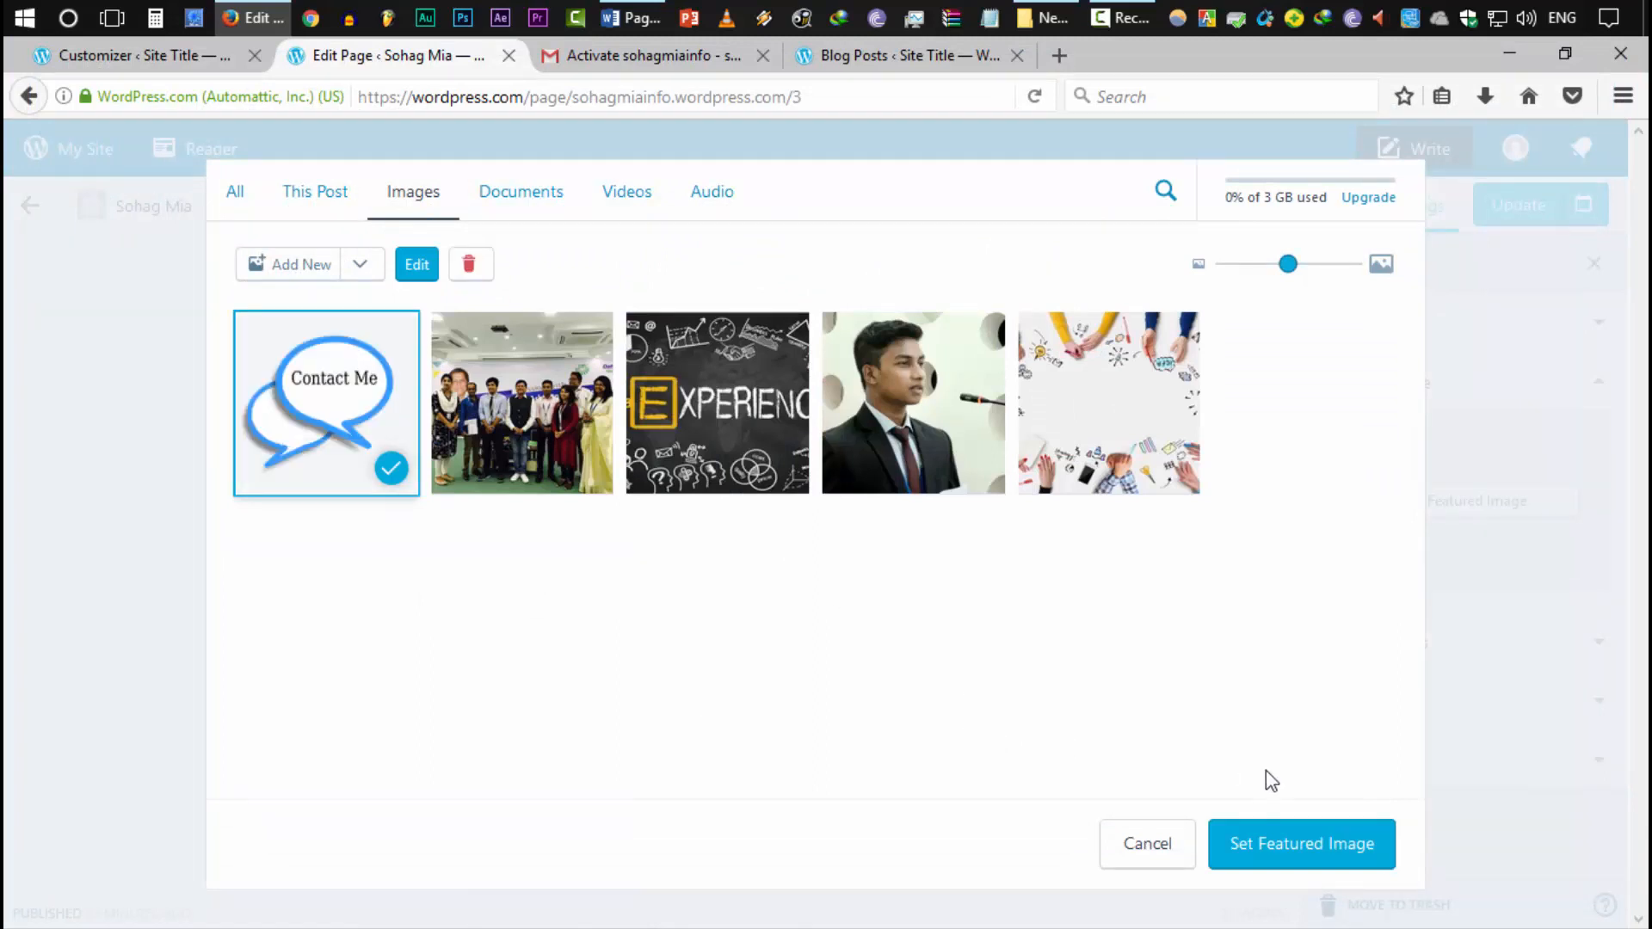
left_click(1282, 843)
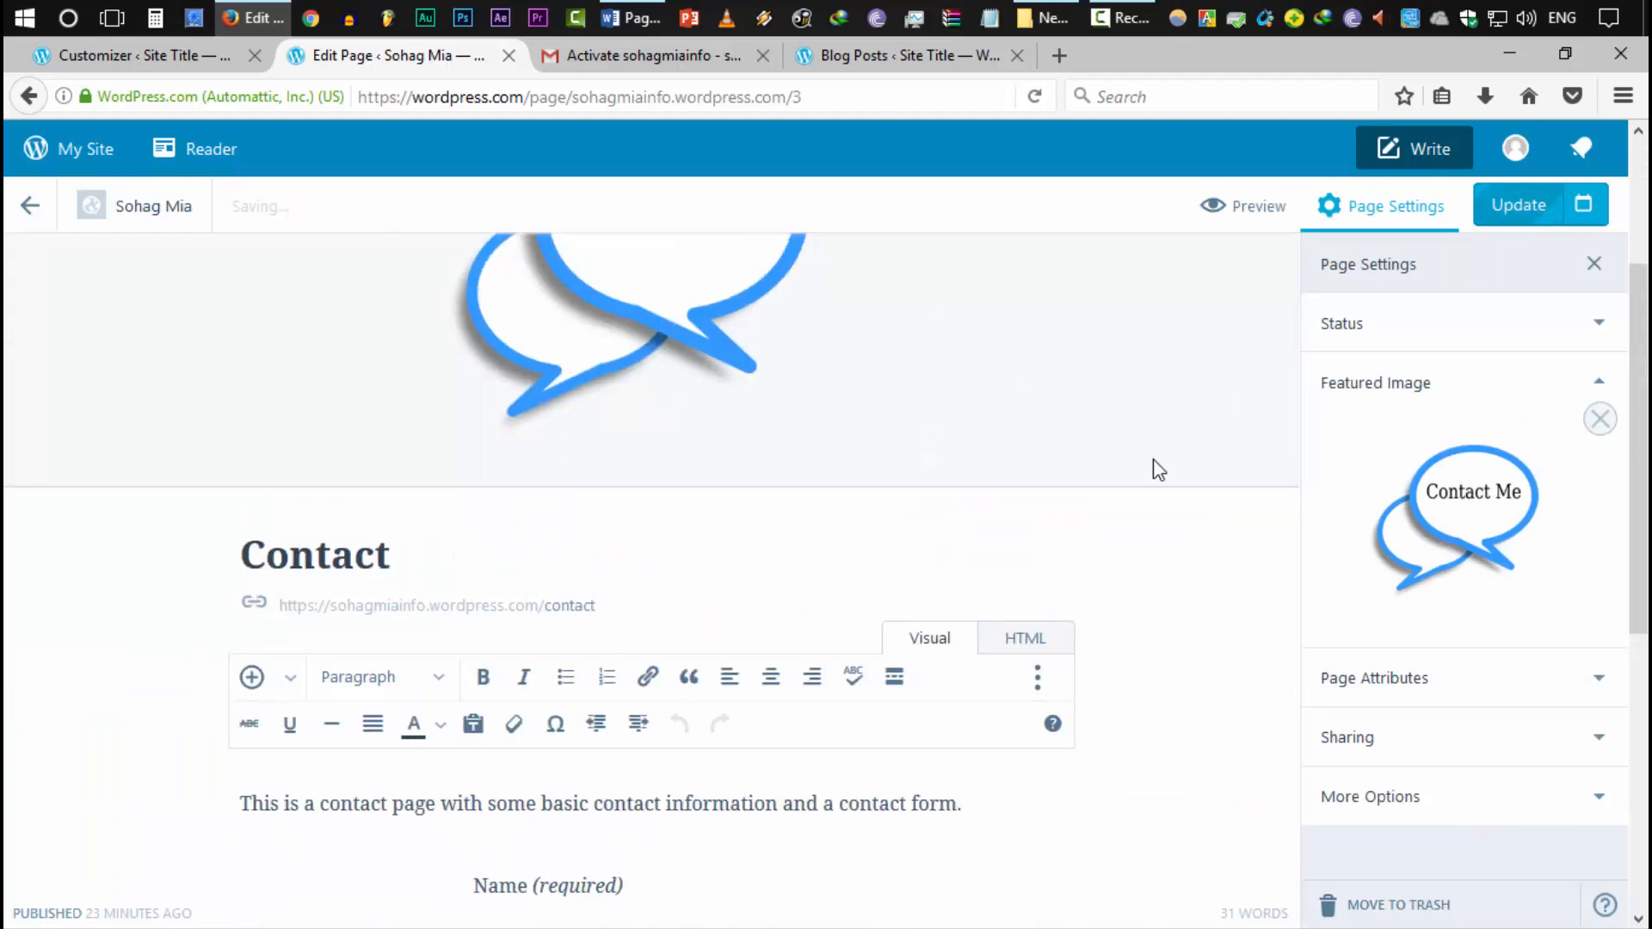
scroll(1054, 555, "down", 10)
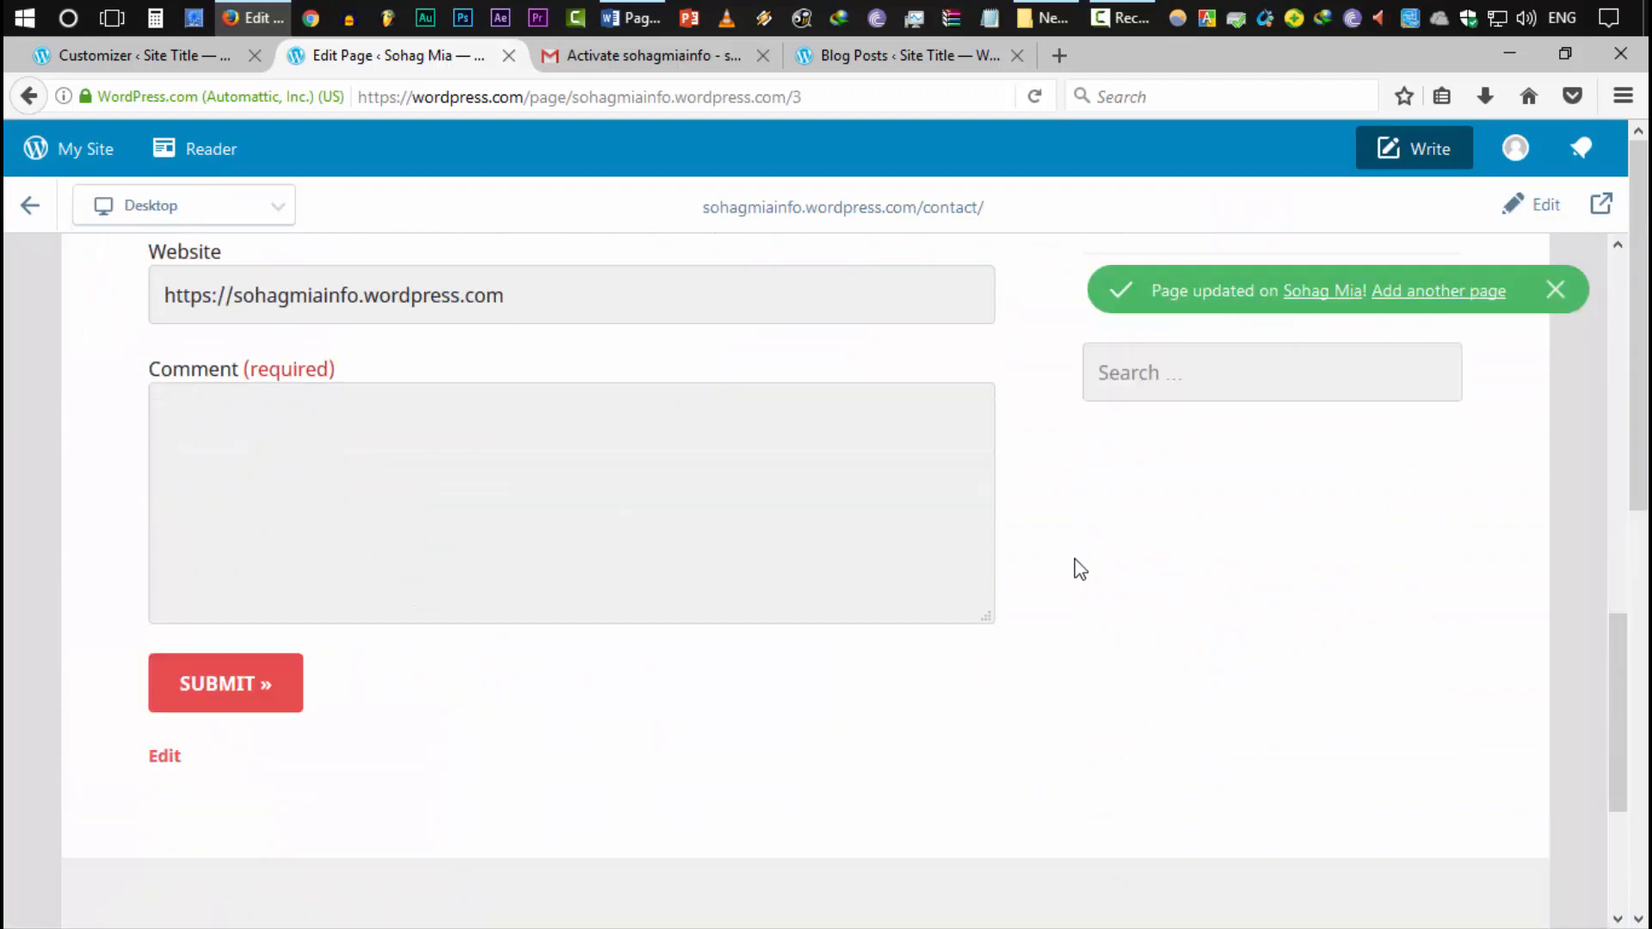
scroll(1041, 610, "up", 5)
scroll(1021, 629, "up", 7)
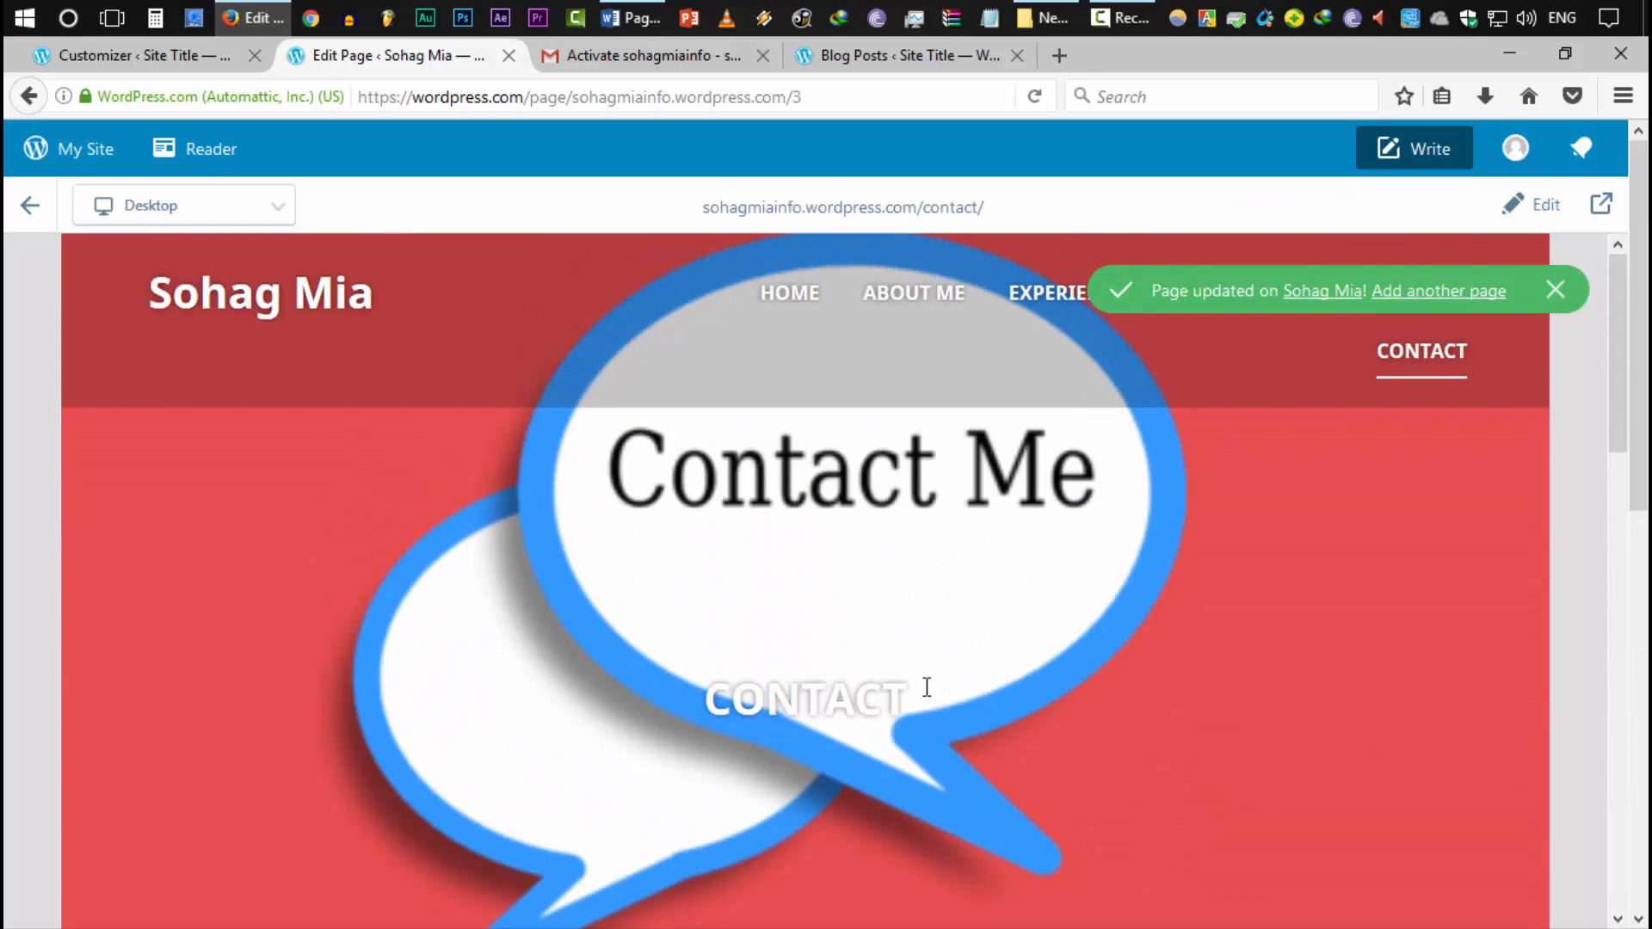
scroll(927, 688, "down", 10)
scroll(1028, 711, "up", 10)
left_click(121, 57)
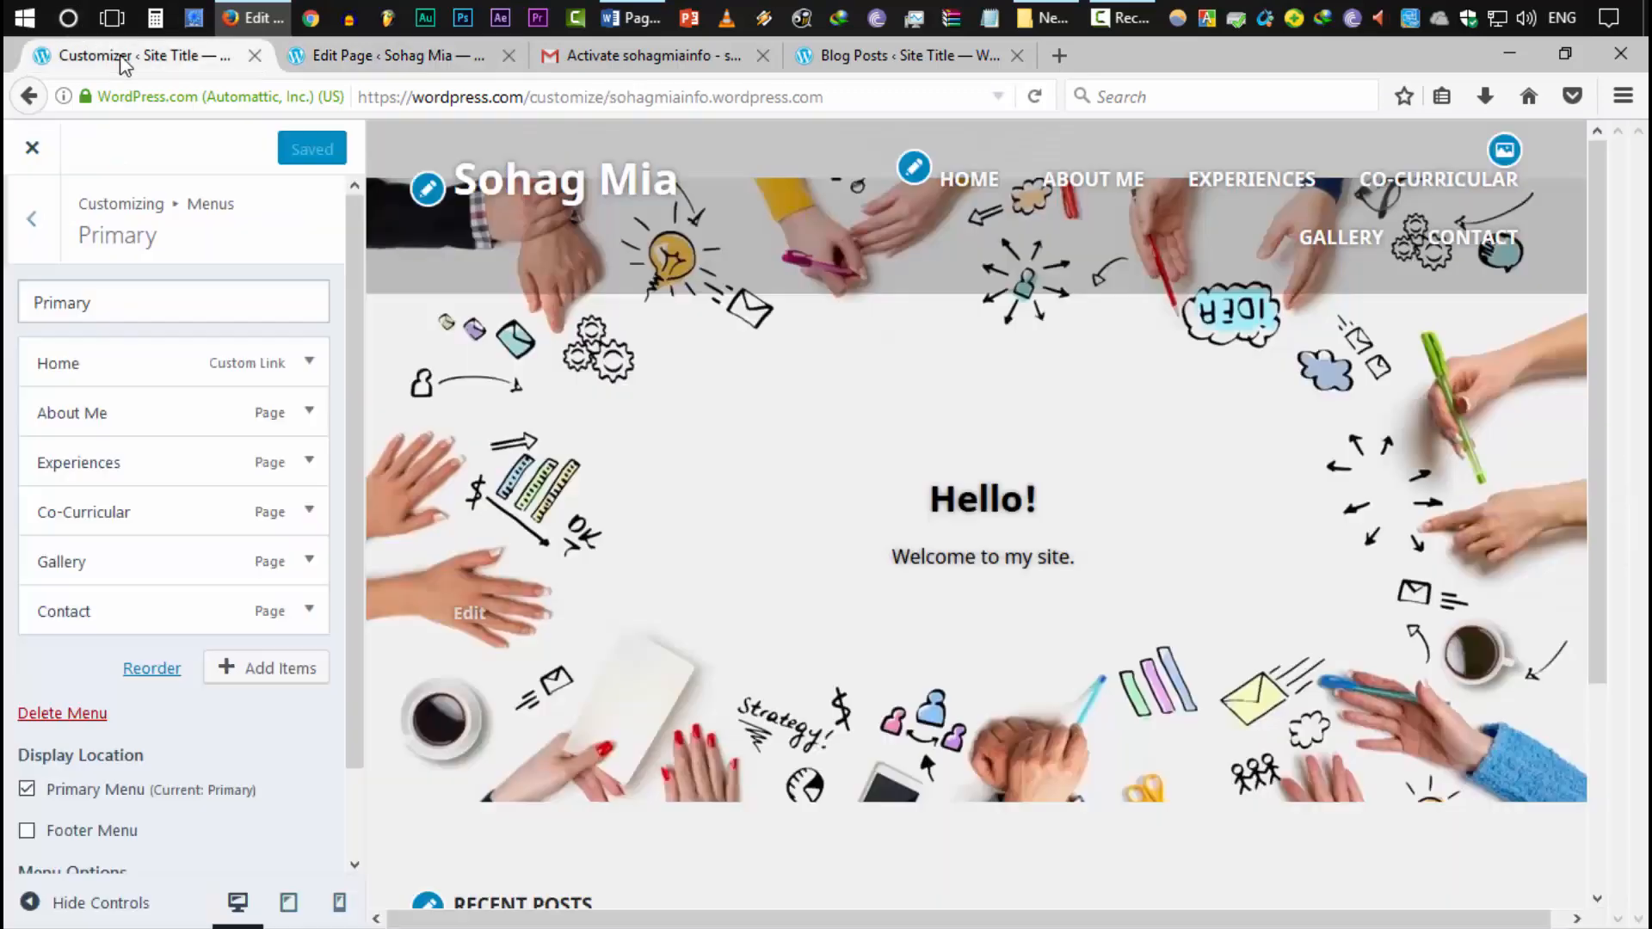
Back out to the main Customizer sections and open Theme Options
left_click(31, 218)
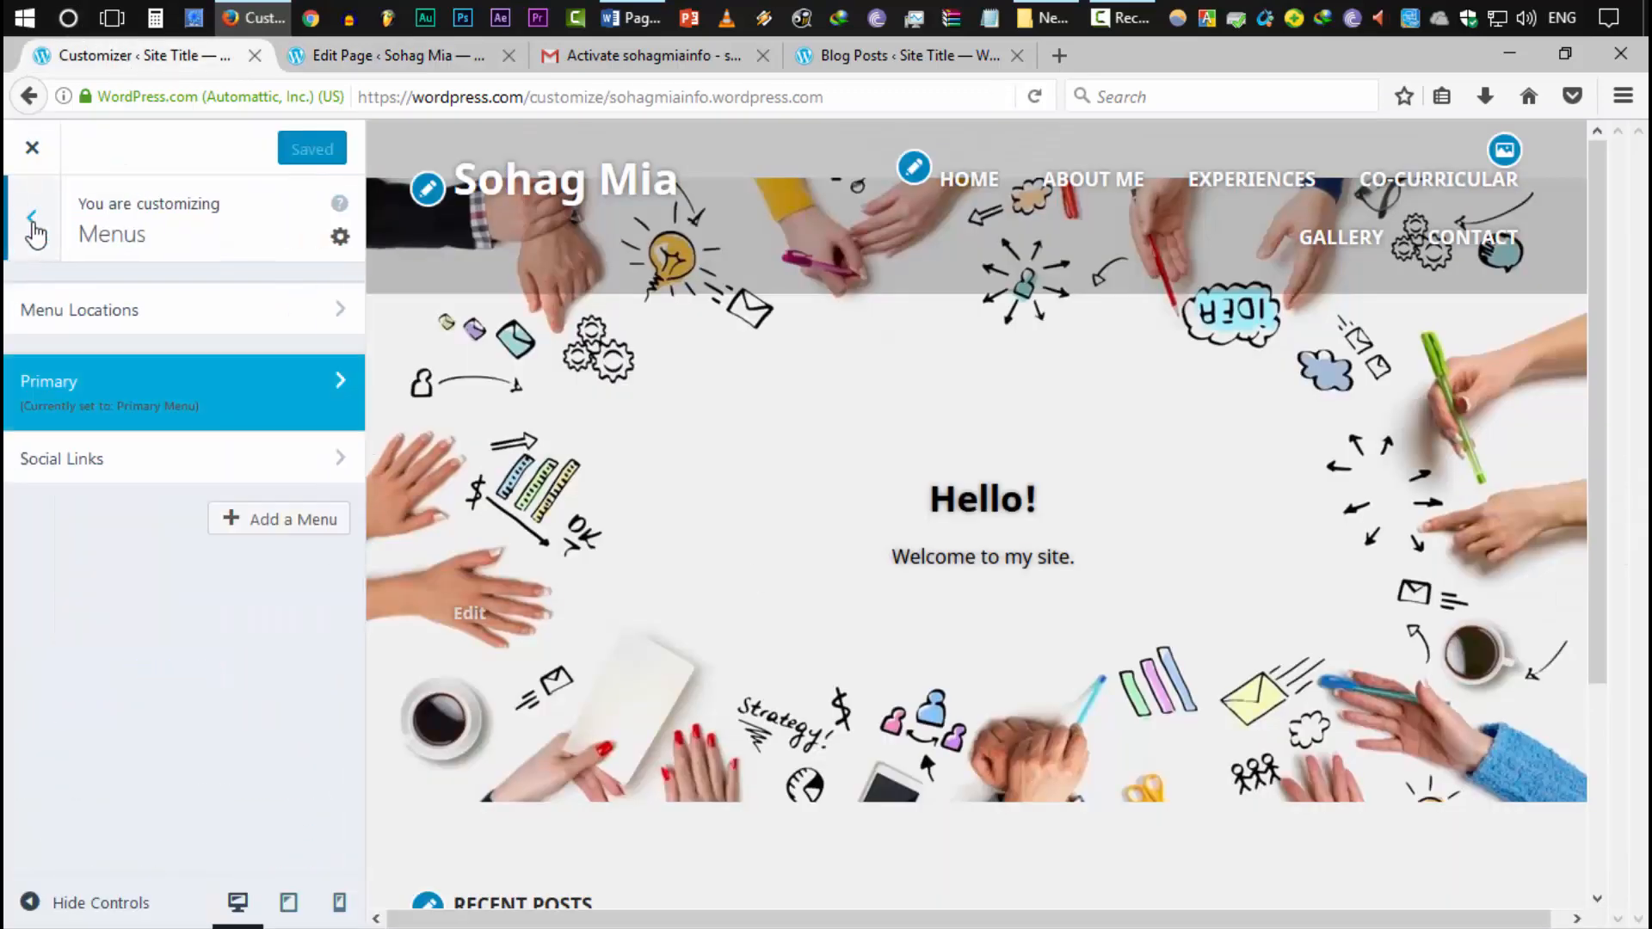
scroll(786, 434, "down", 4)
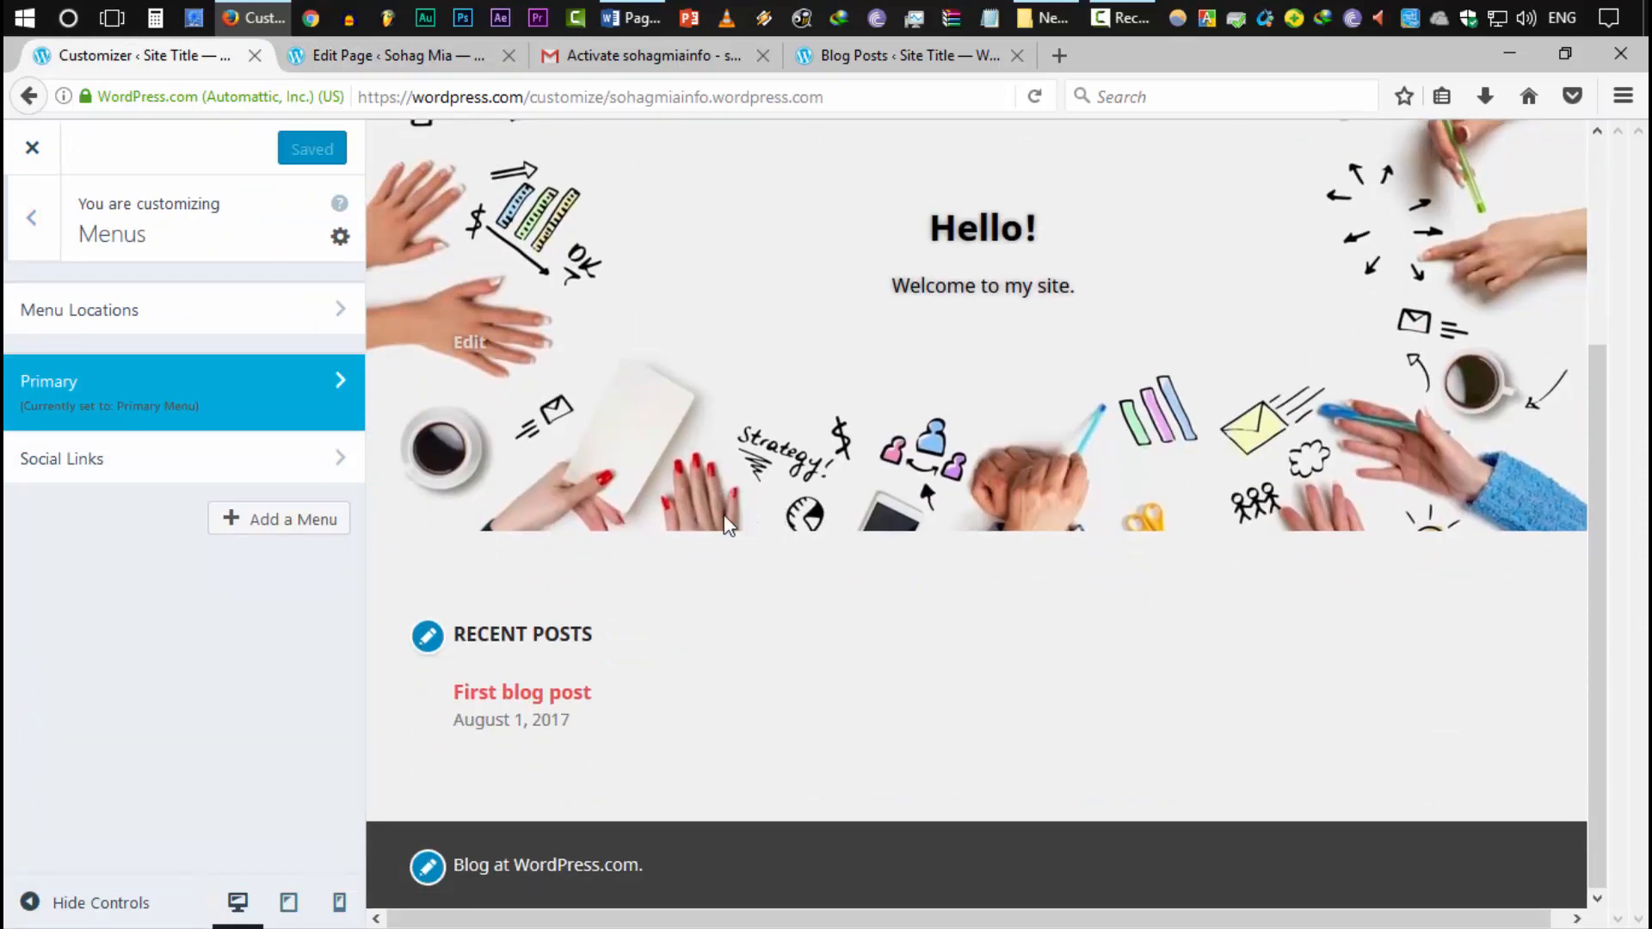
scroll(774, 505, "up", 4)
left_click(15, 256)
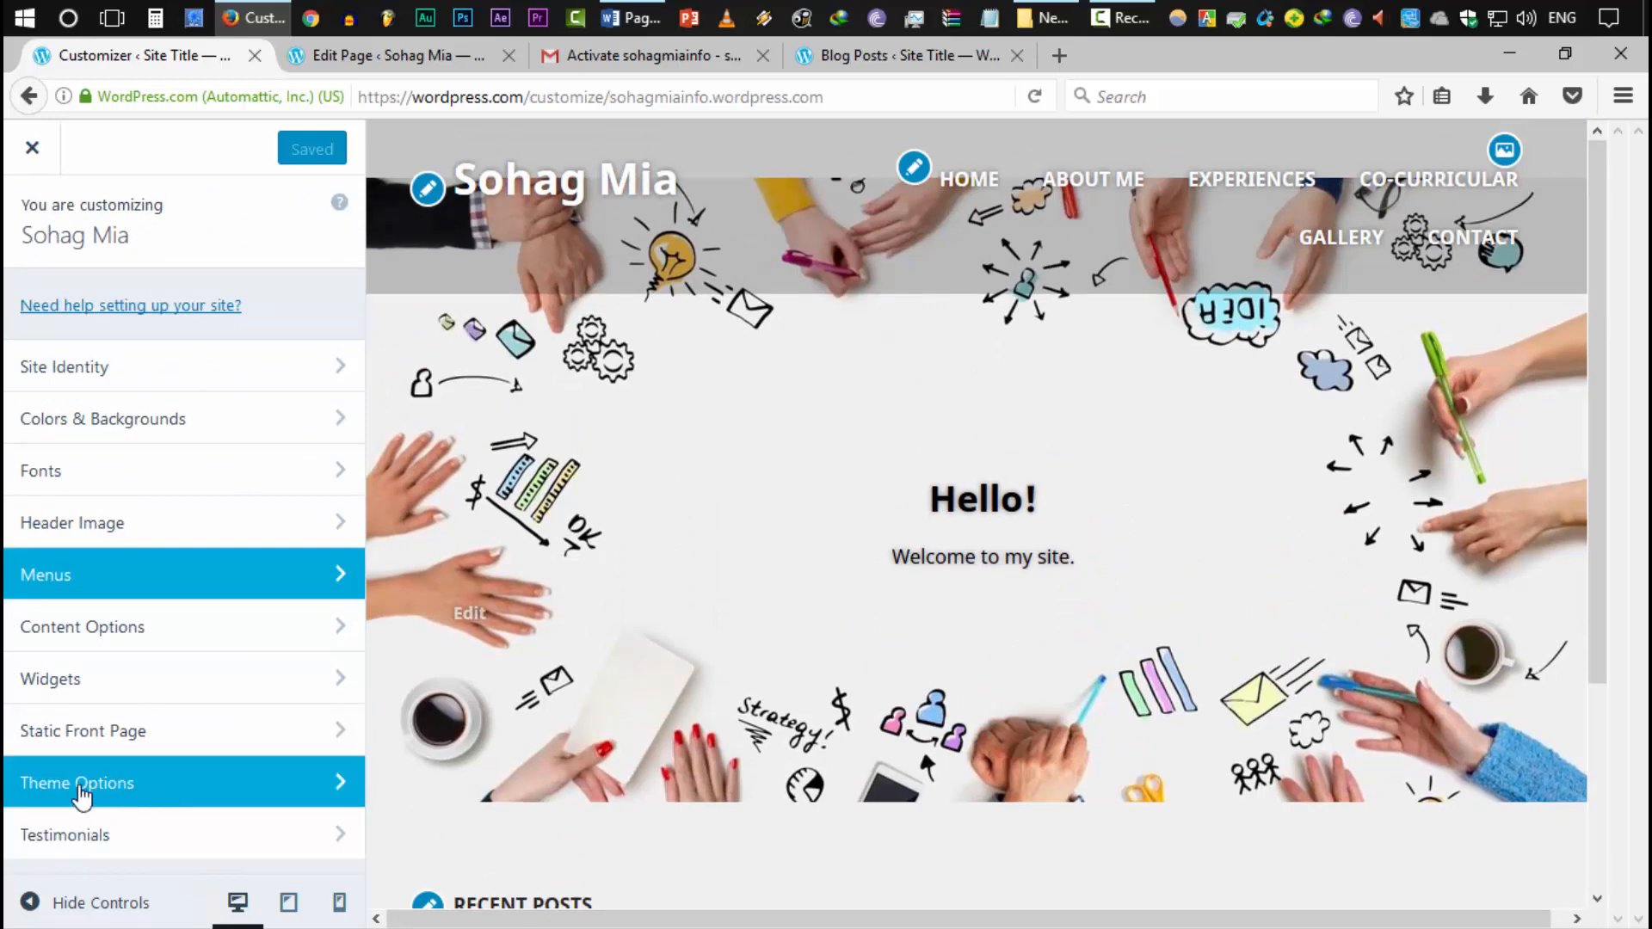
left_click(146, 785)
scroll(172, 727, "down", 3)
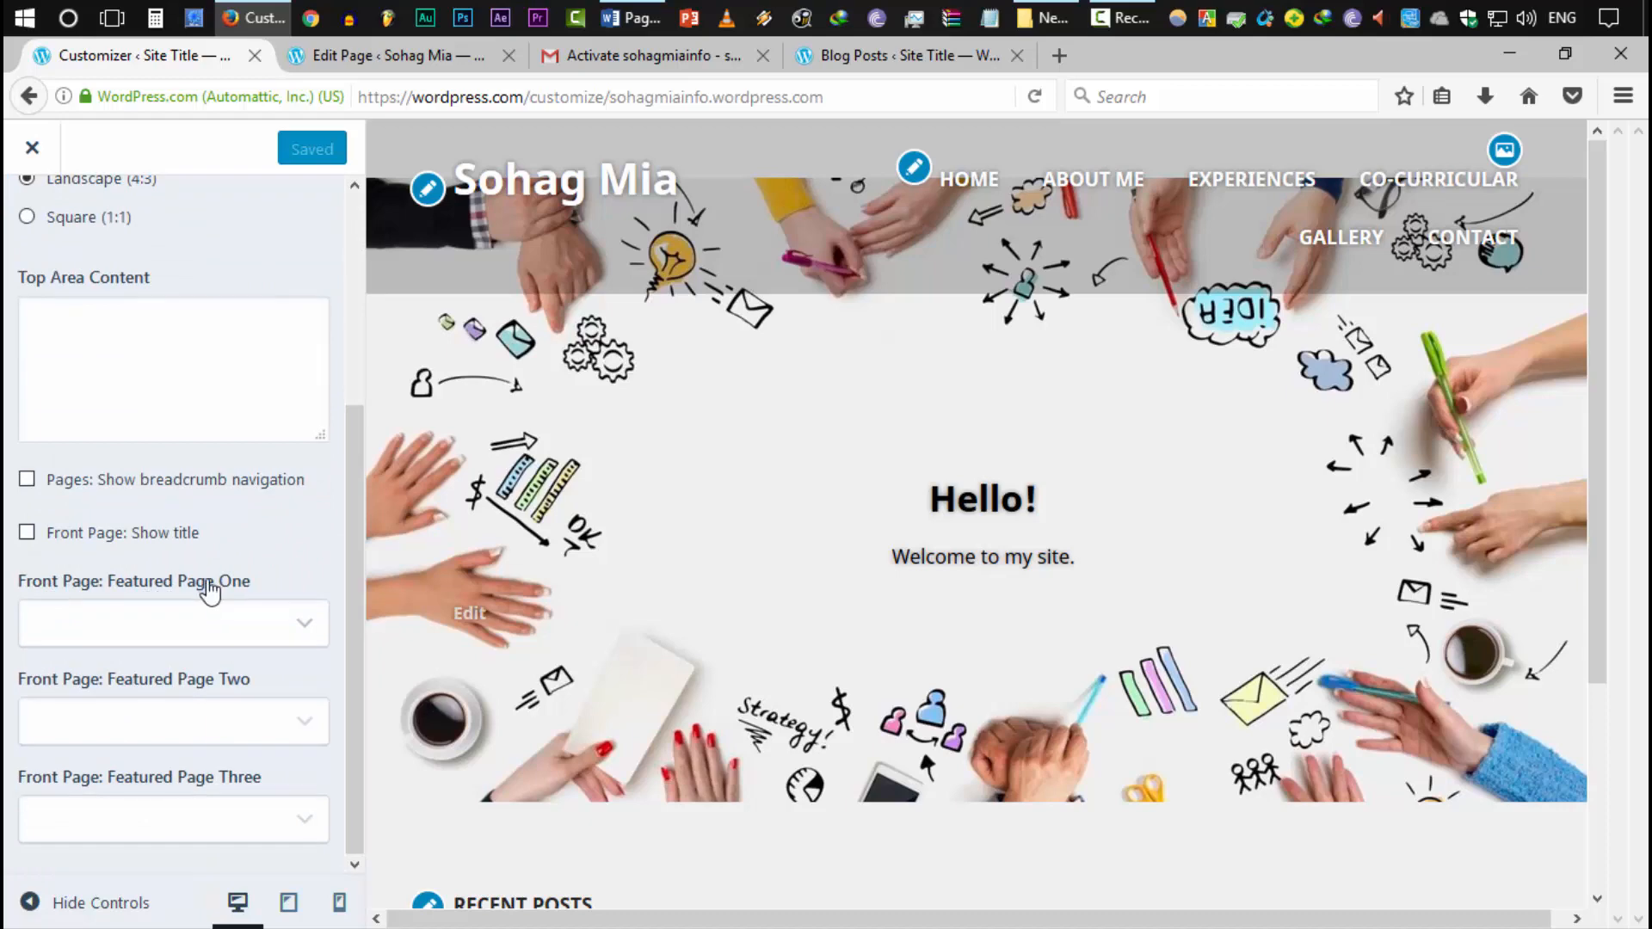
scroll(653, 637, "down", 3)
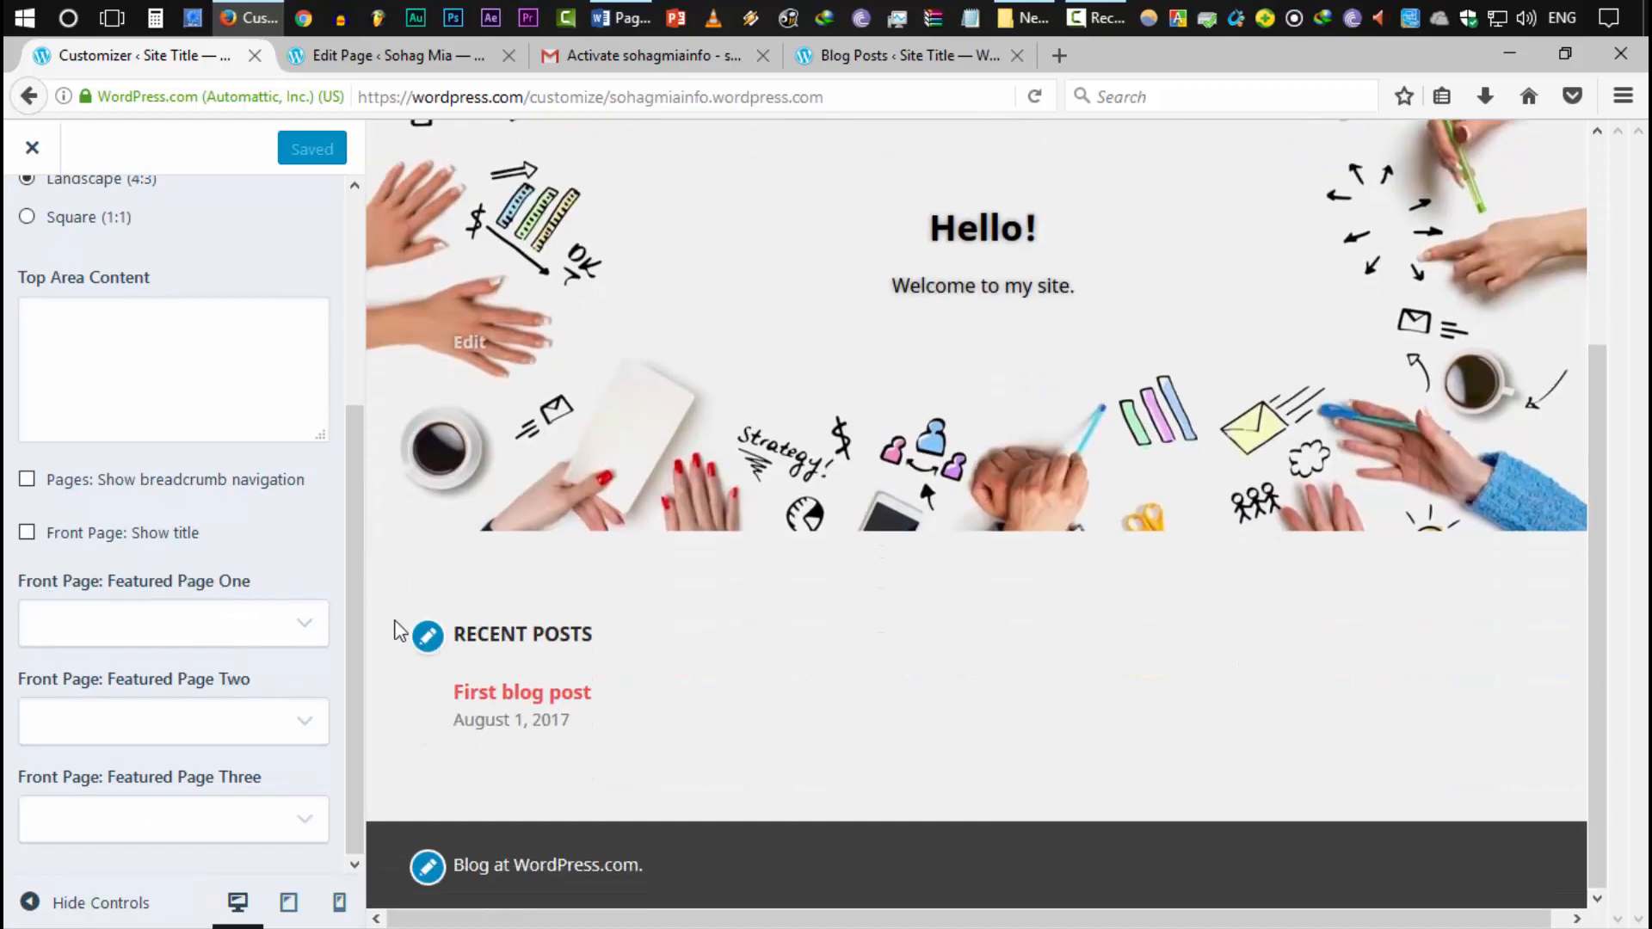
Set Featured Page One to About Me
left_click(237, 643)
left_click(173, 634)
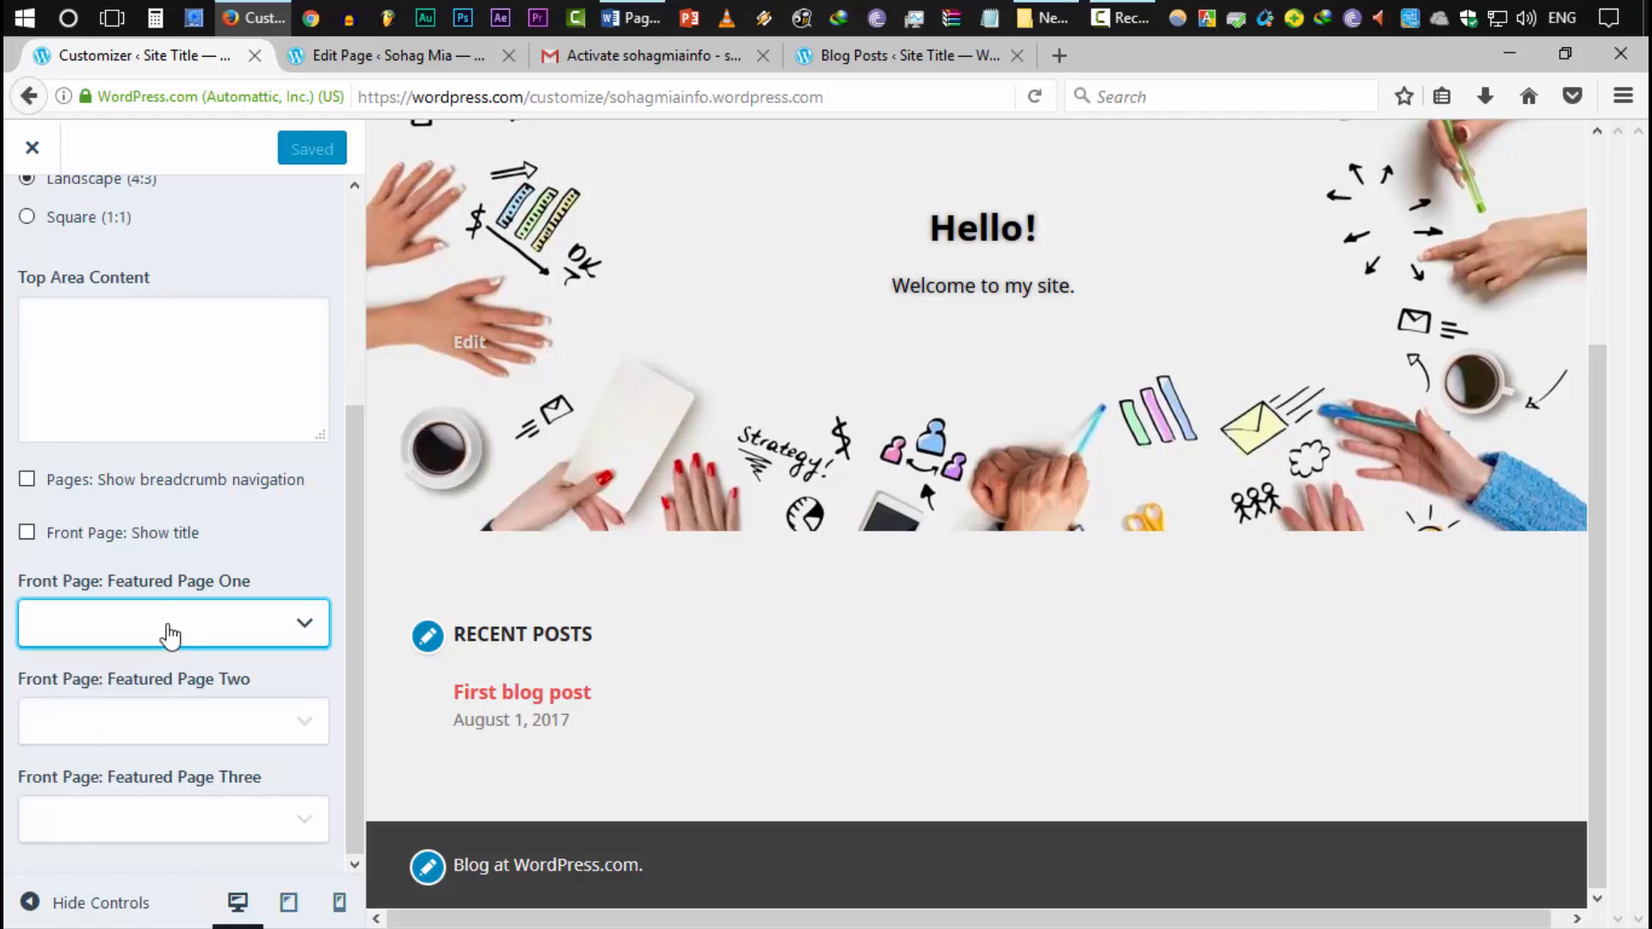
left_click(173, 634)
left_click(140, 686)
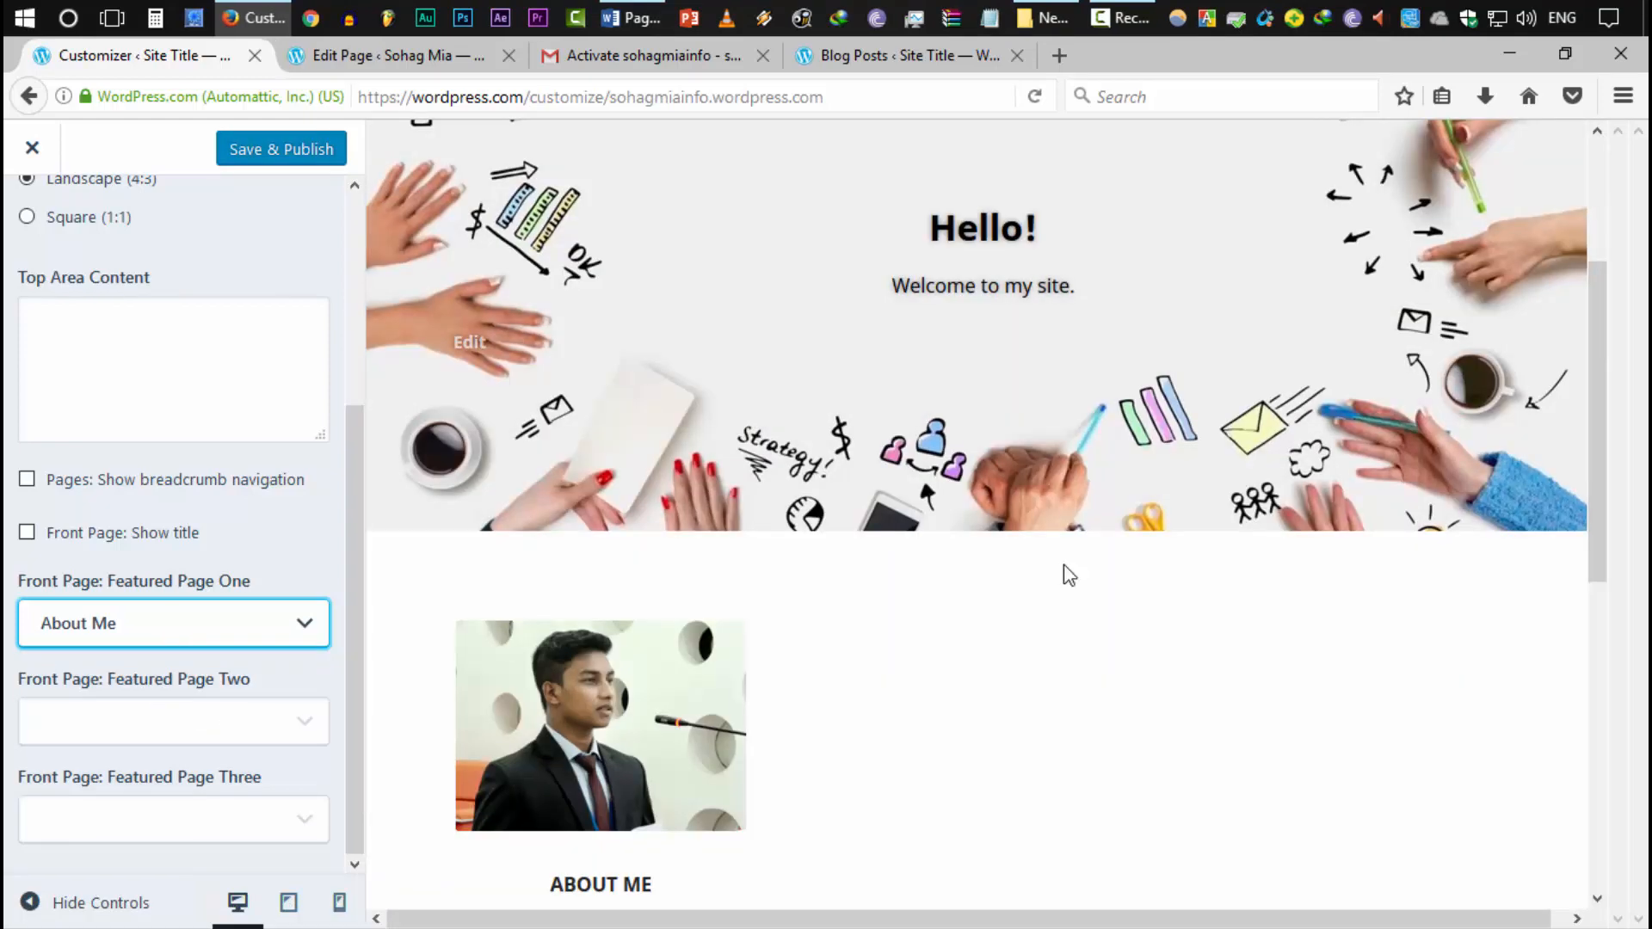
scroll(1064, 564, "down", 6)
scroll(892, 617, "up", 6)
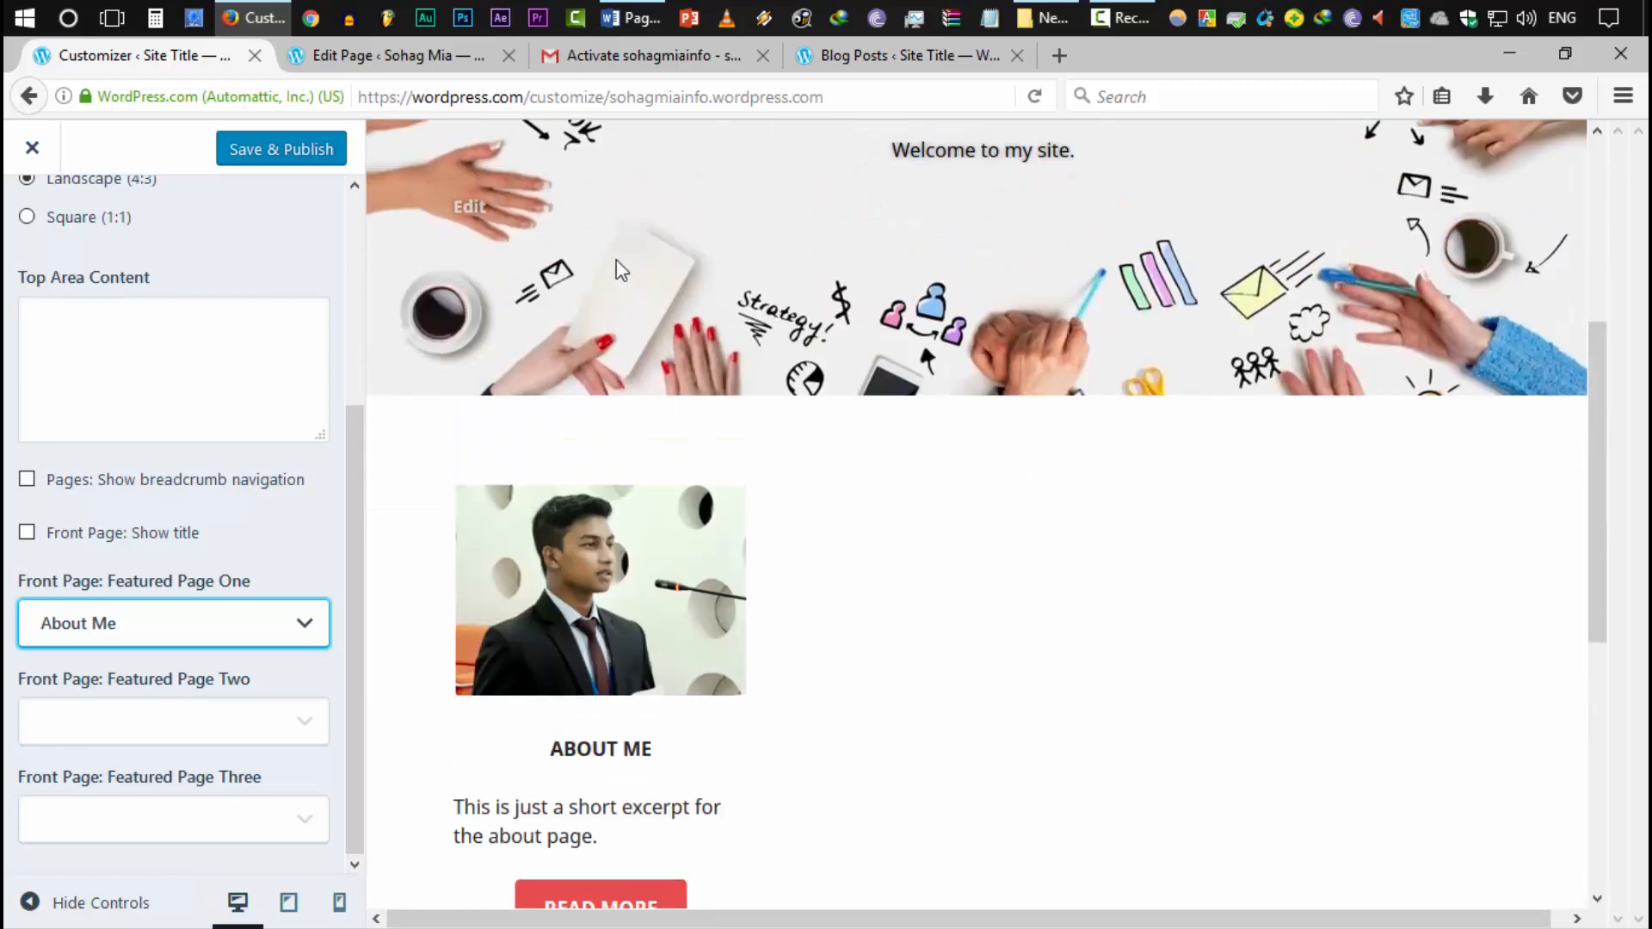
scroll(730, 487, "down", 3)
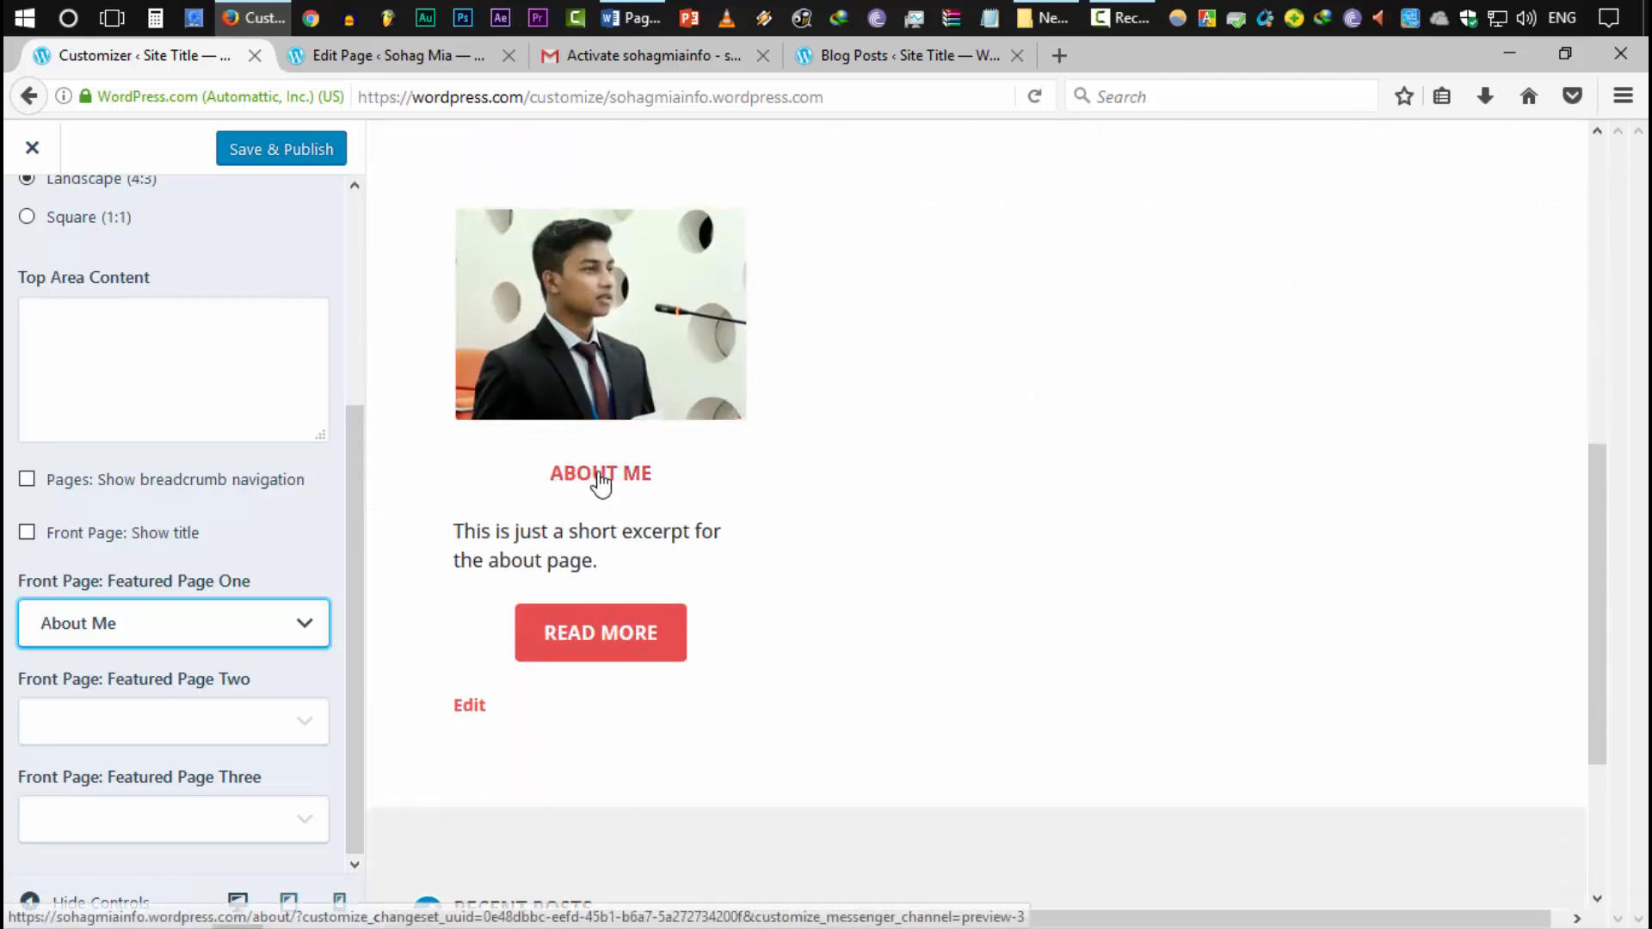
scroll(911, 457, "down", 3)
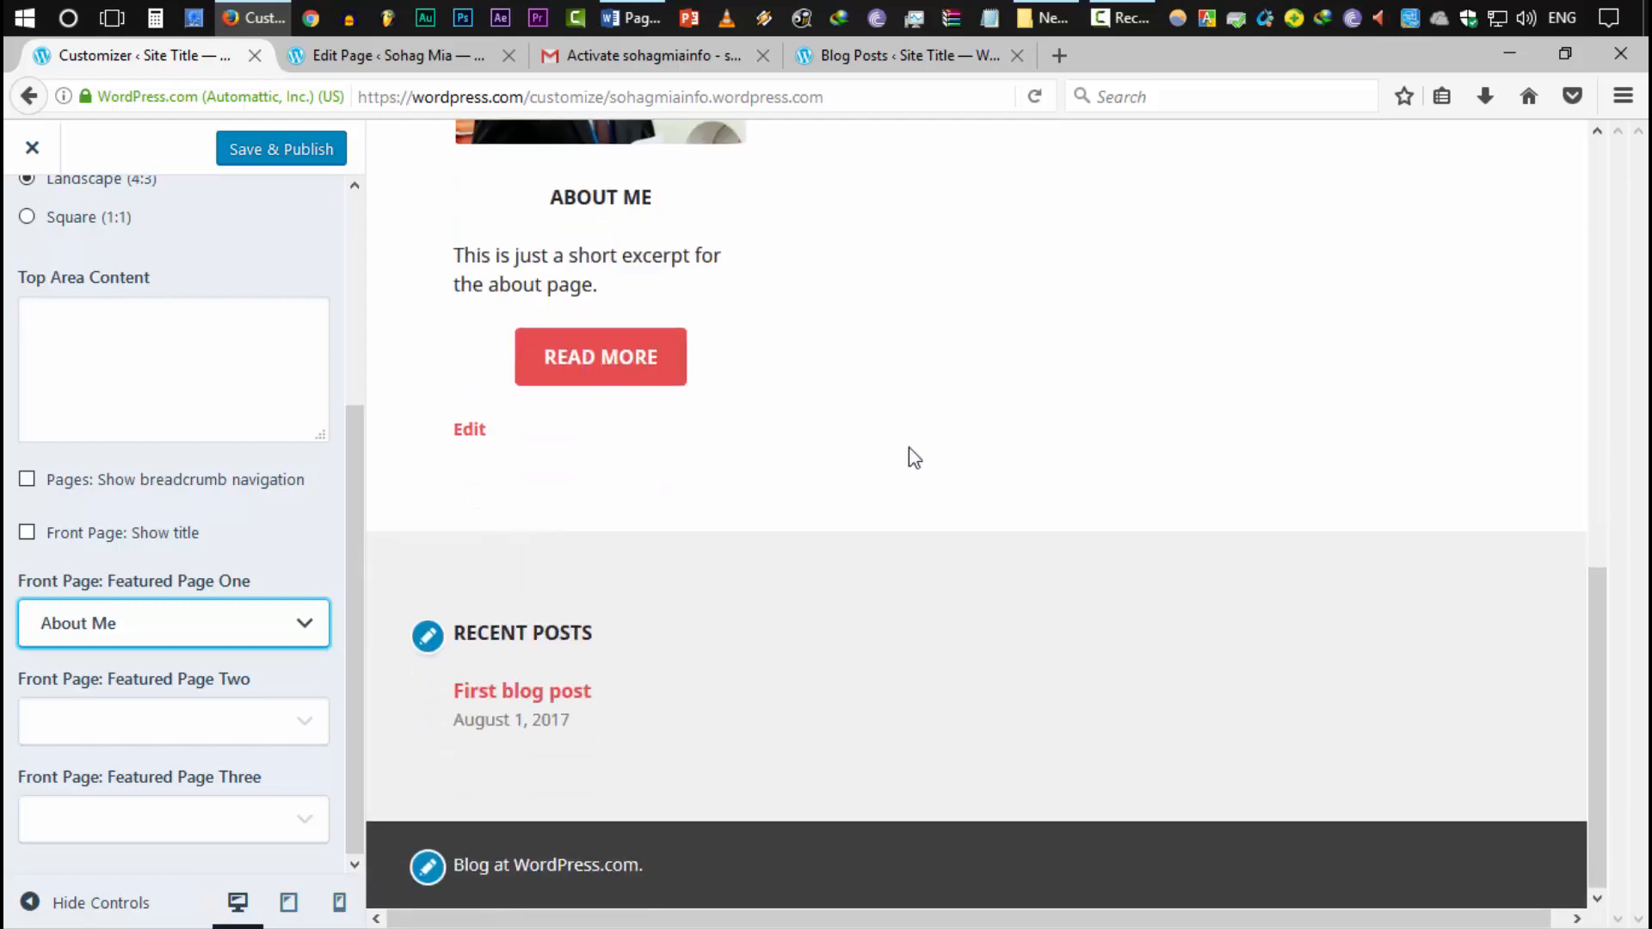
scroll(663, 519, "up", 3)
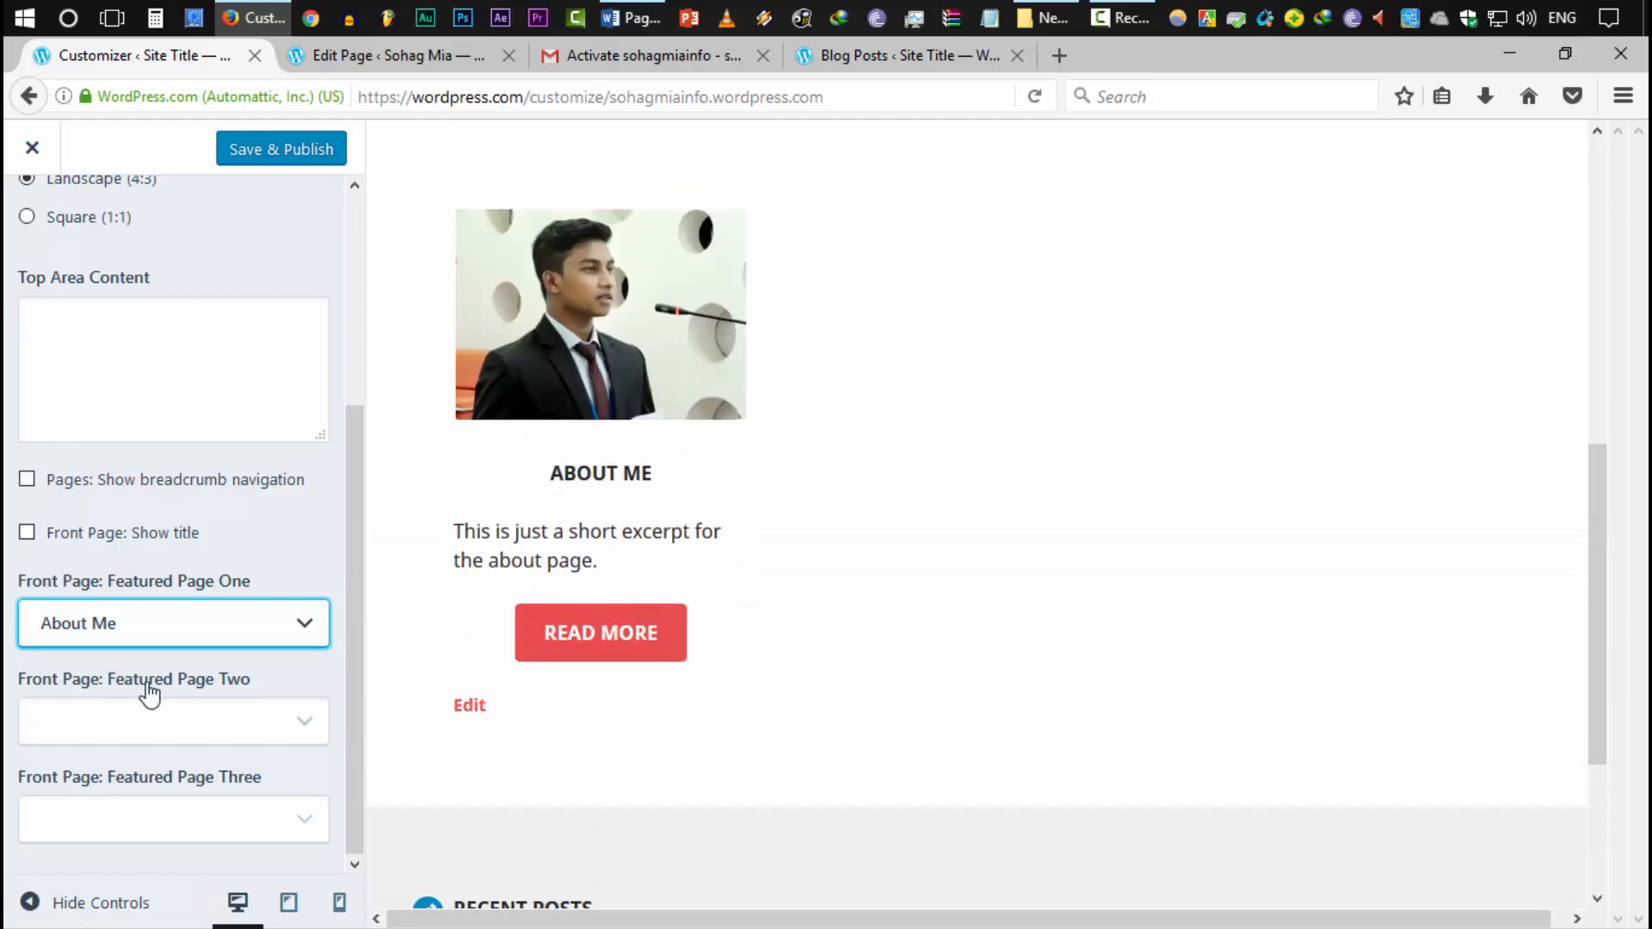
Set Featured Page Two to Experiences, replacing Co-Curricular
left_click(231, 727)
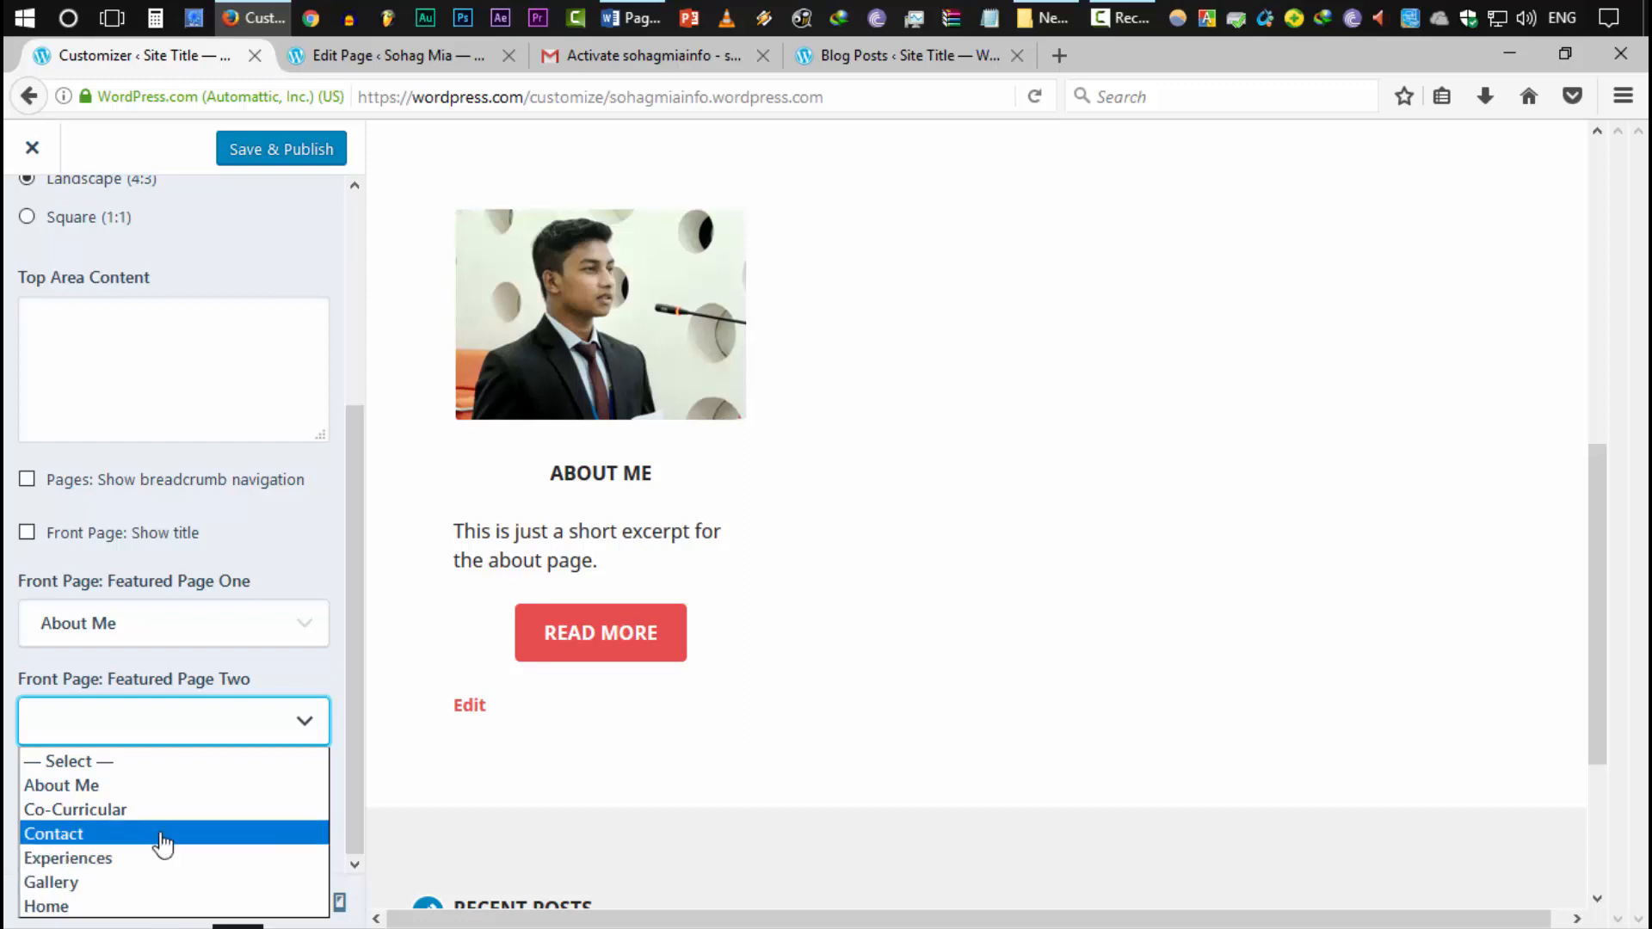
left_click(151, 810)
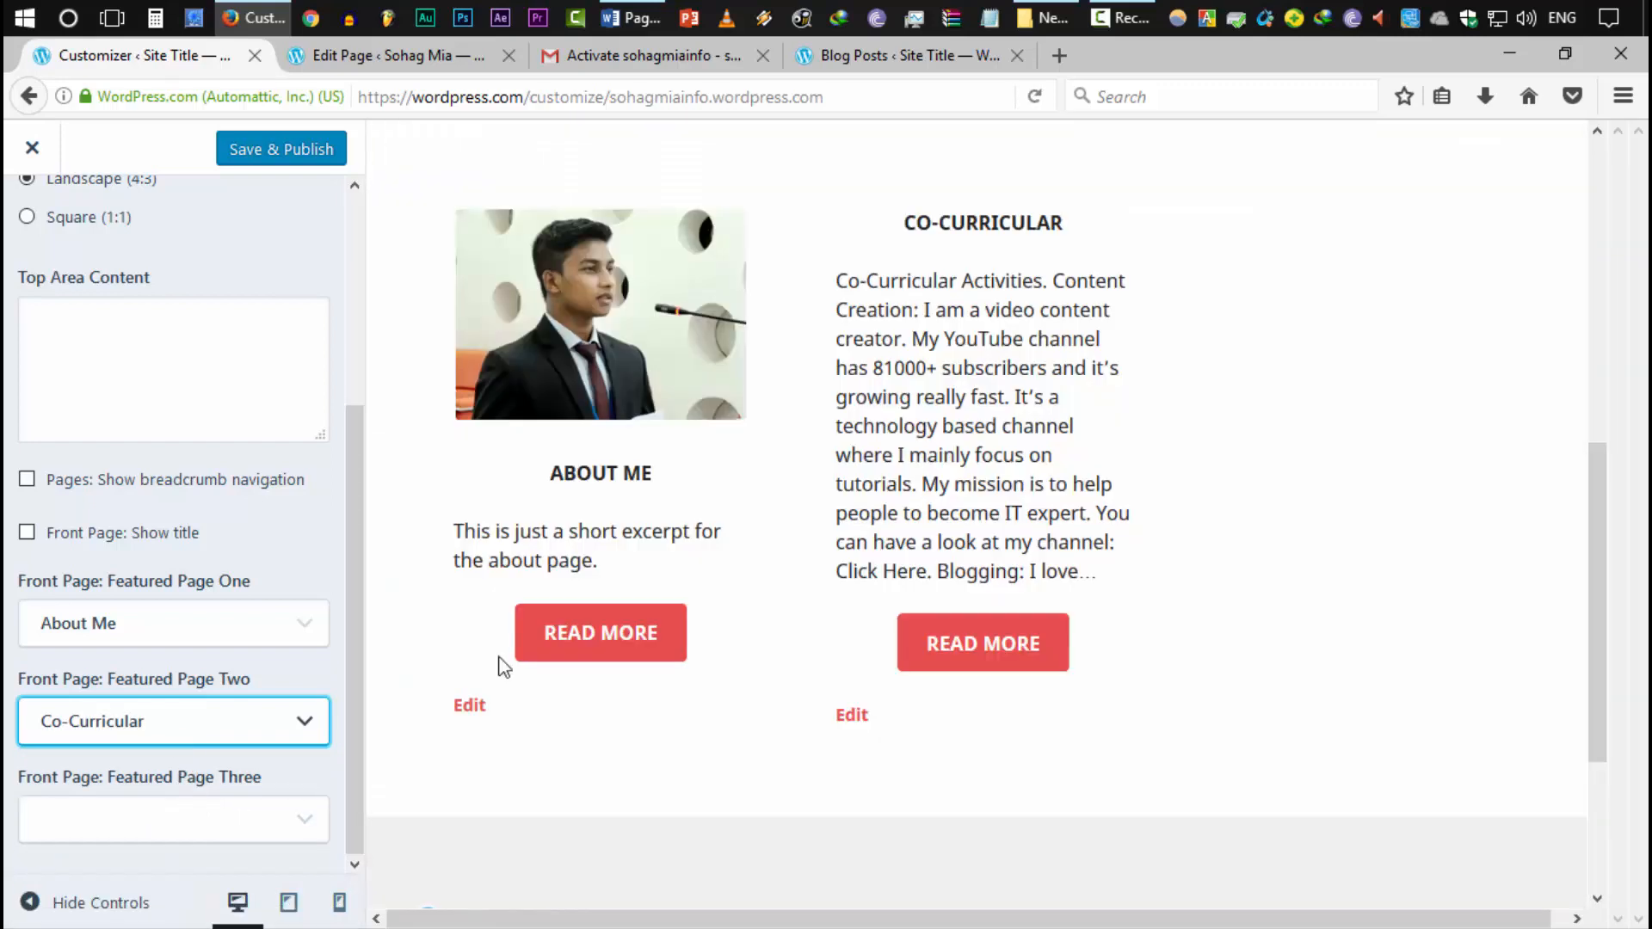
left_click(230, 714)
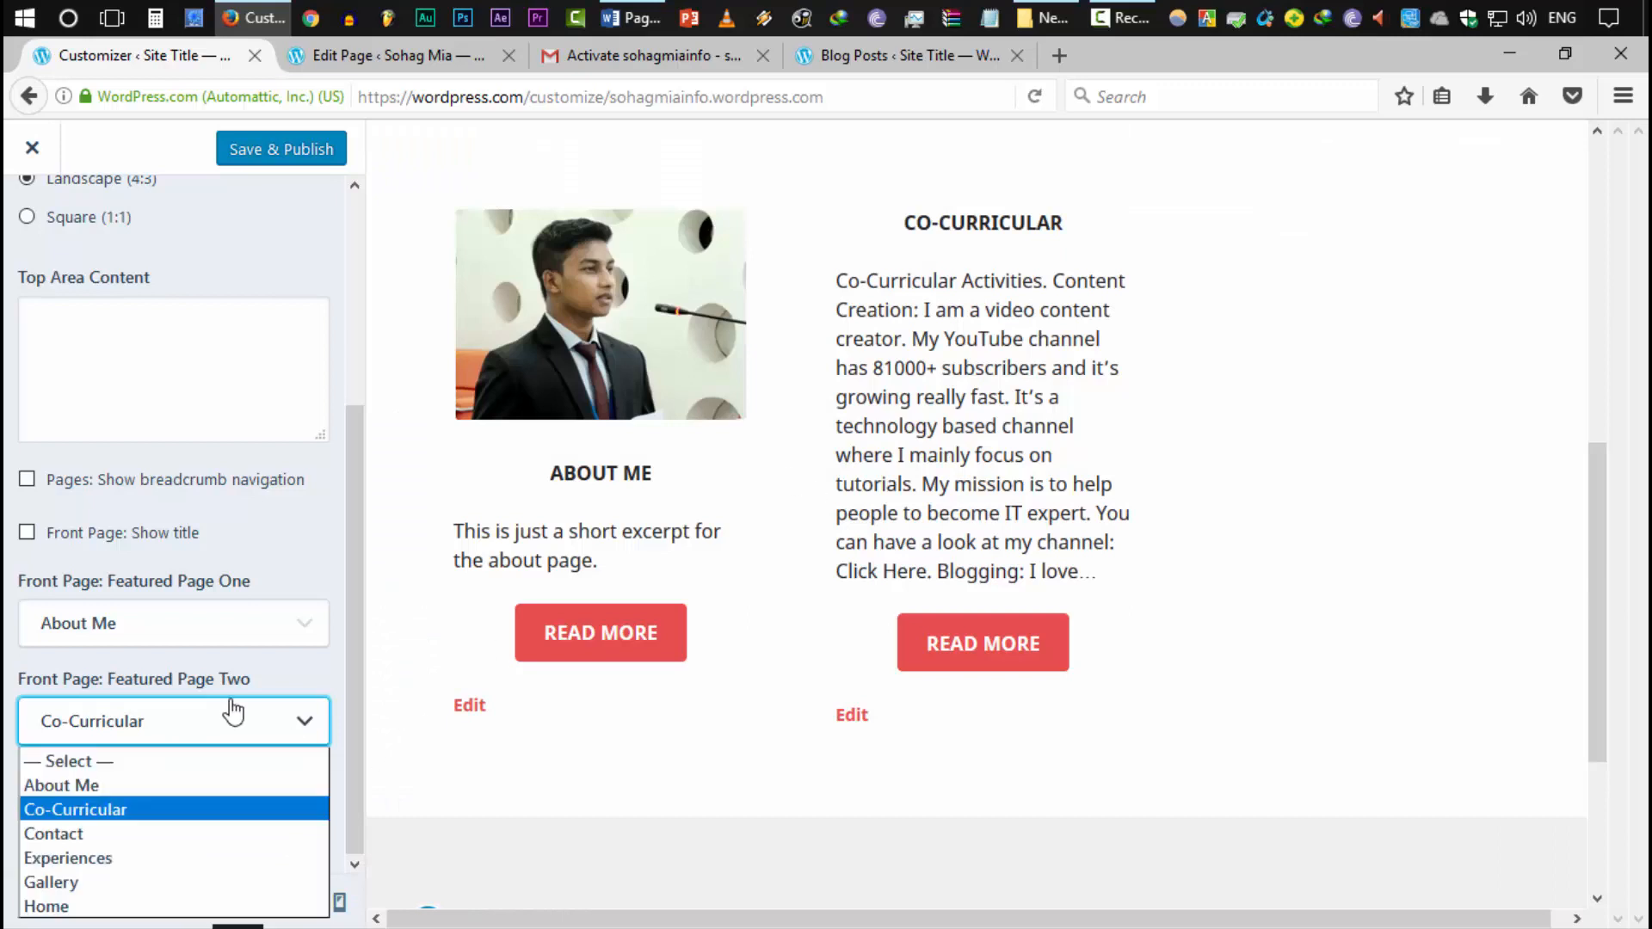
left_click(147, 860)
scroll(1162, 579, "down", 3)
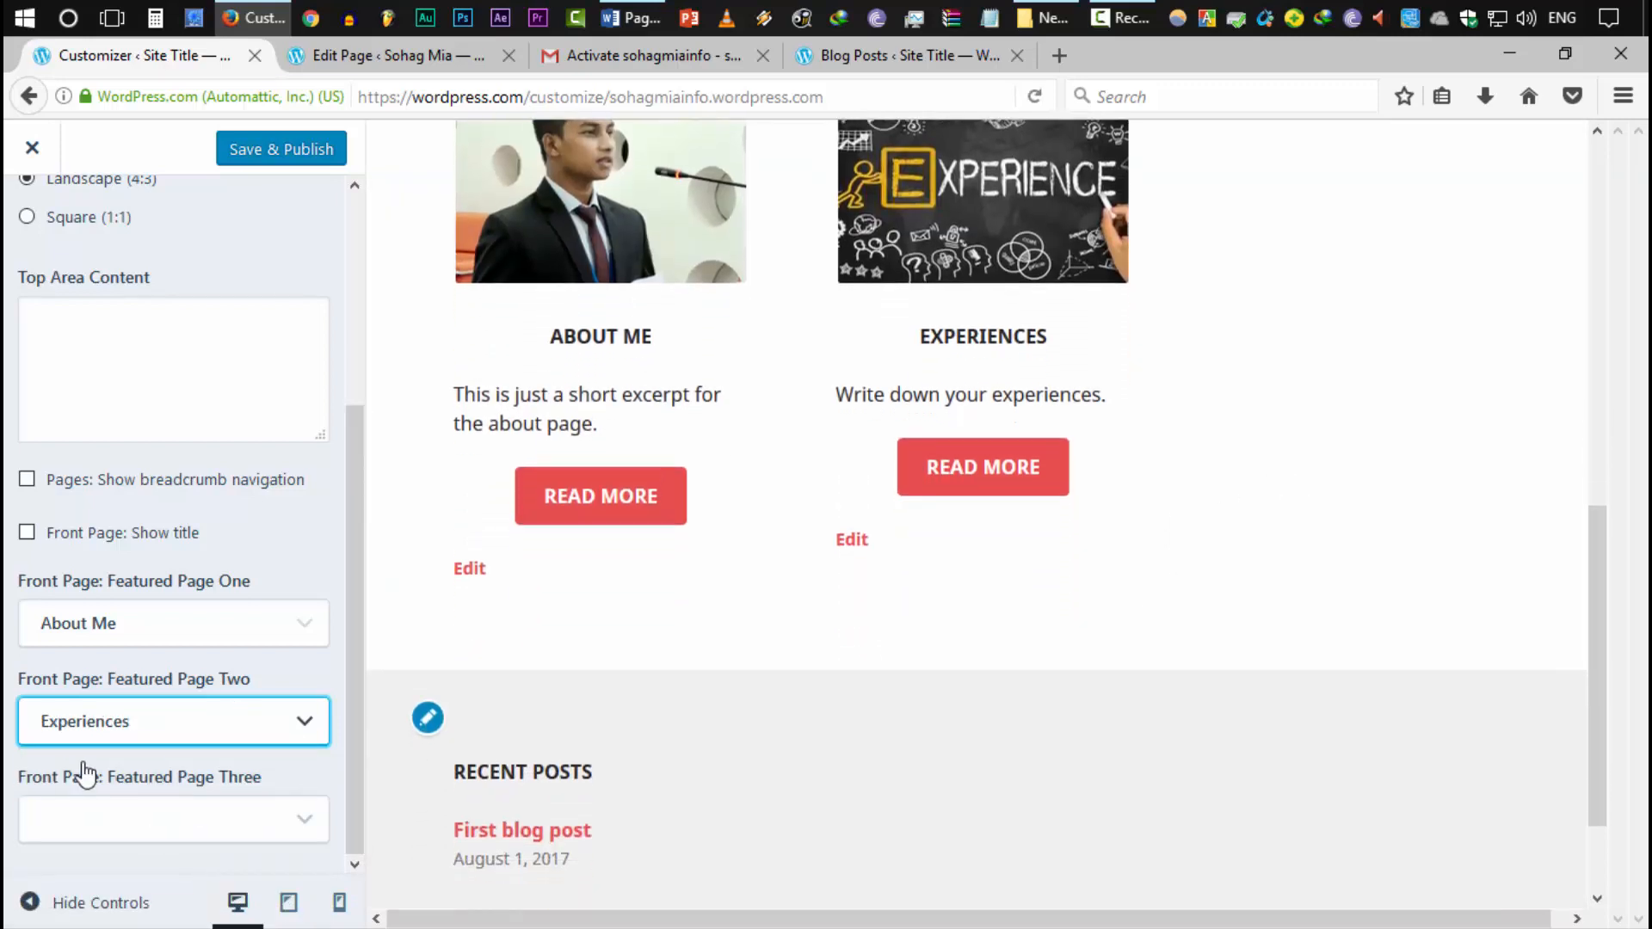
Set Featured Page Three to Contact instead of Gallery and save and publish
left_click(130, 818)
left_click(125, 759)
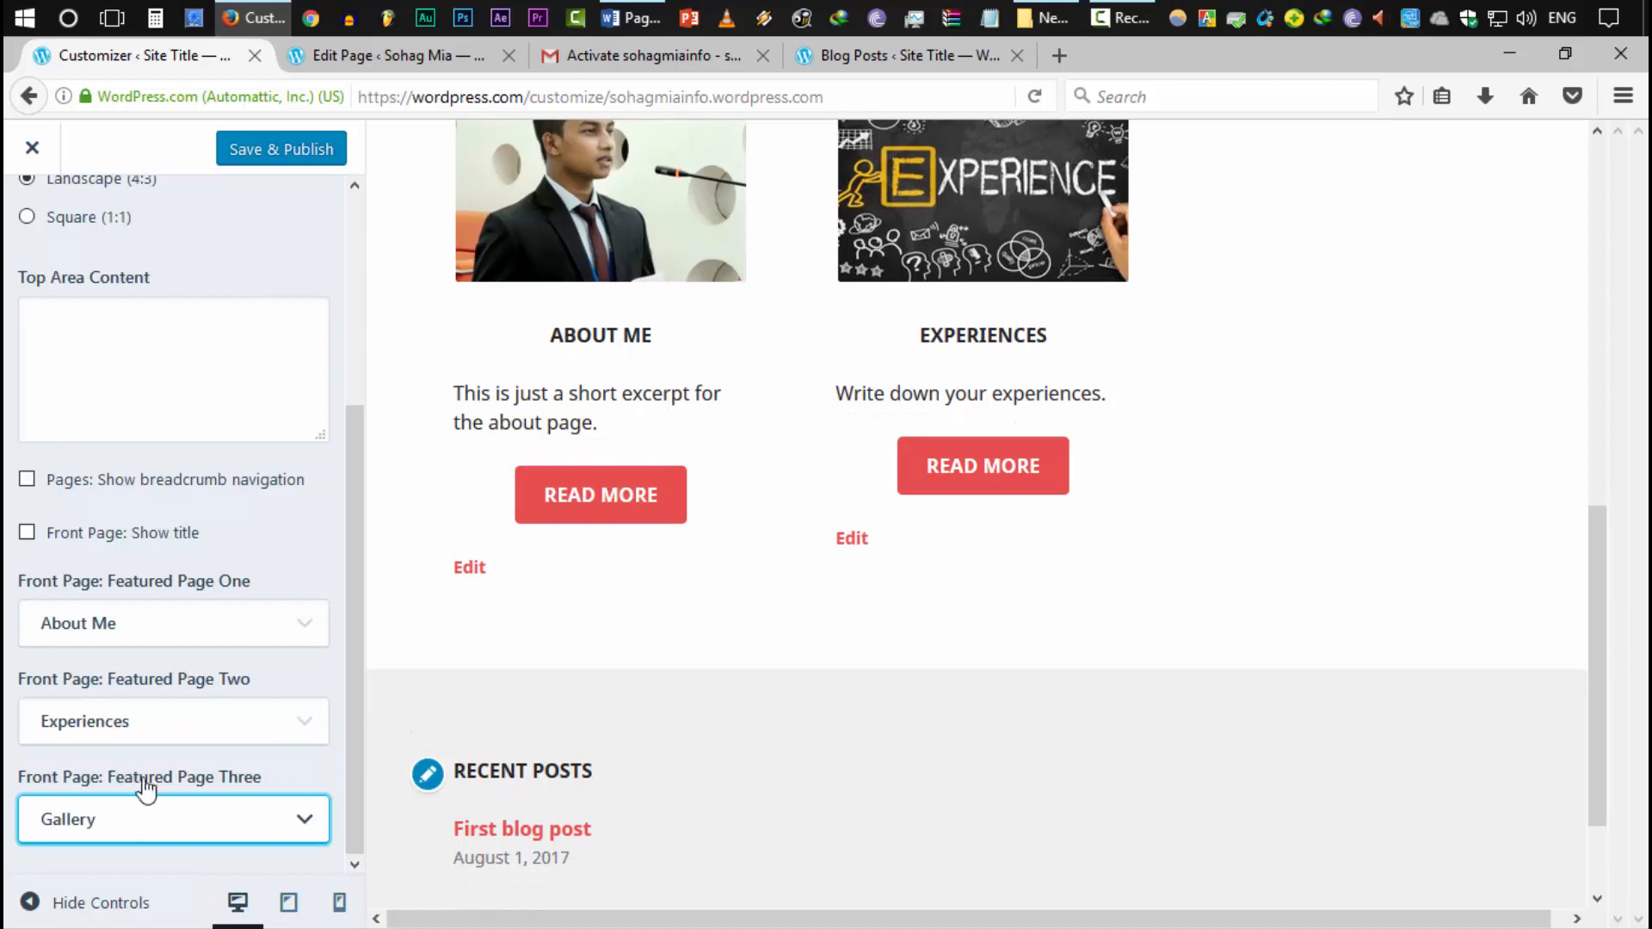
scroll(1391, 804, "up", 3)
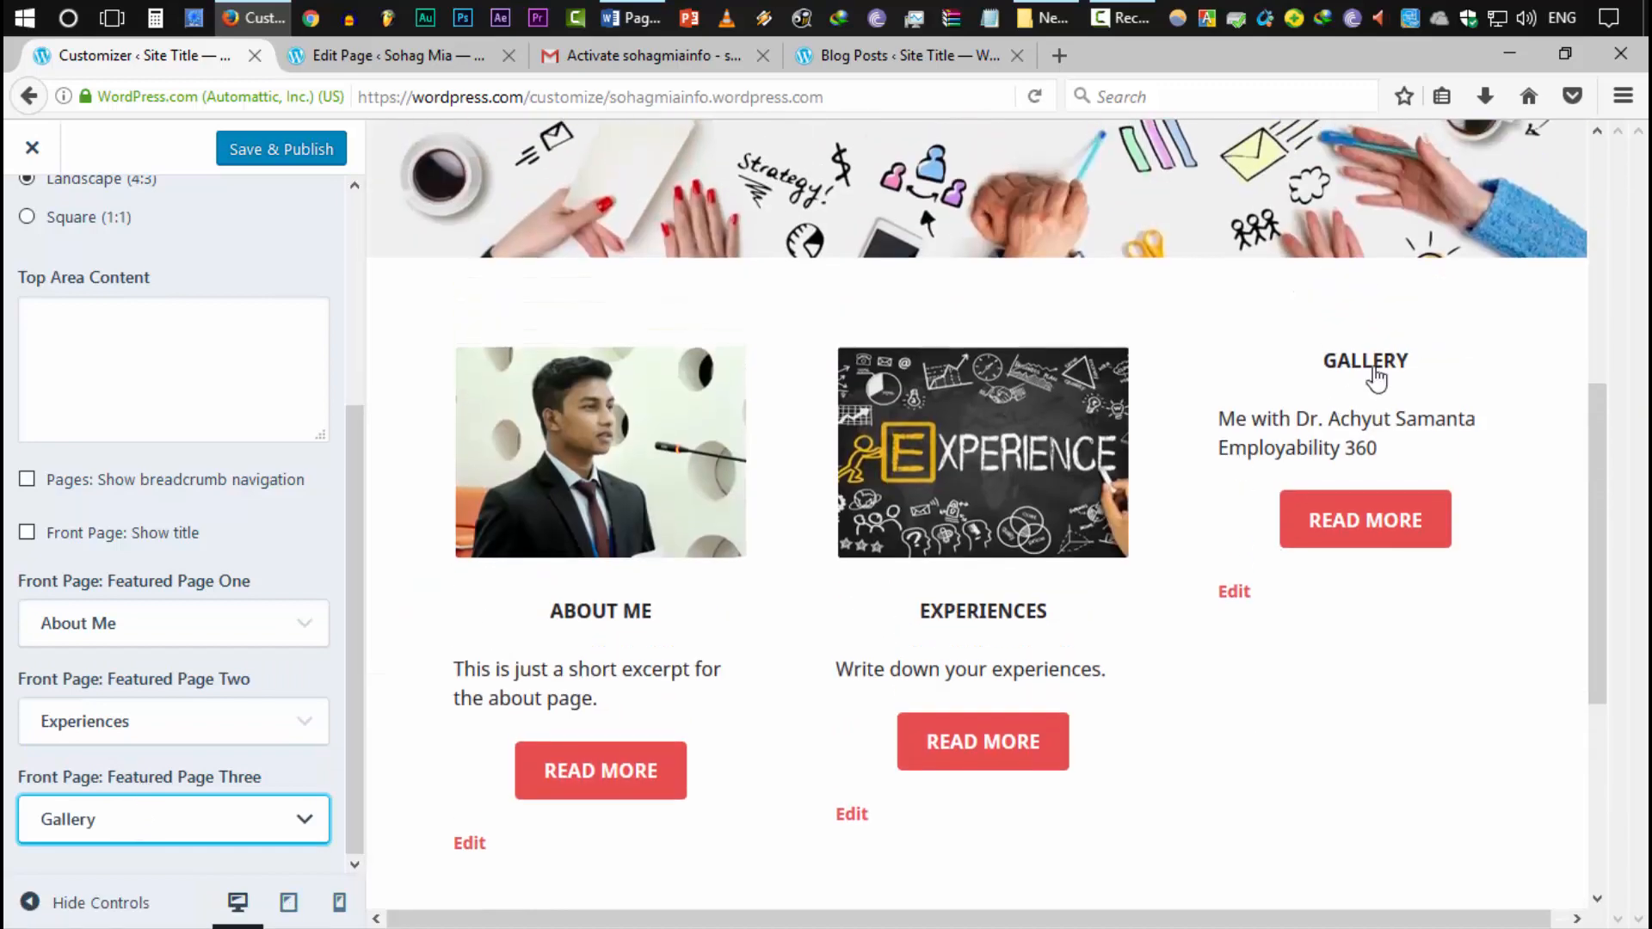
left_click(148, 844)
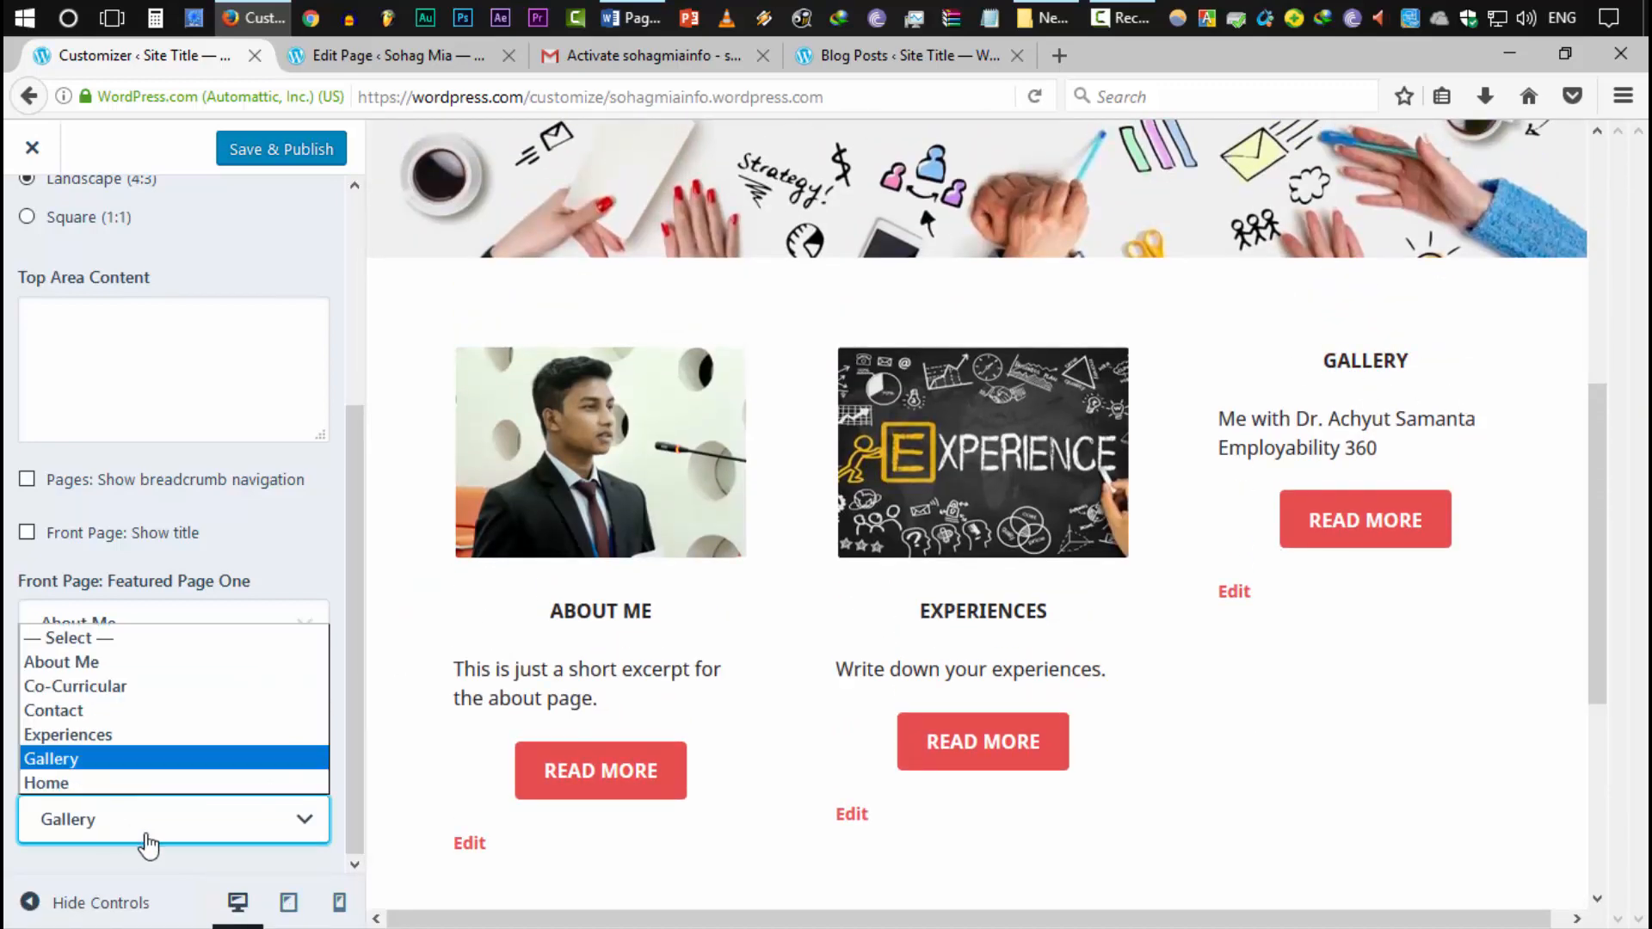
left_click(103, 710)
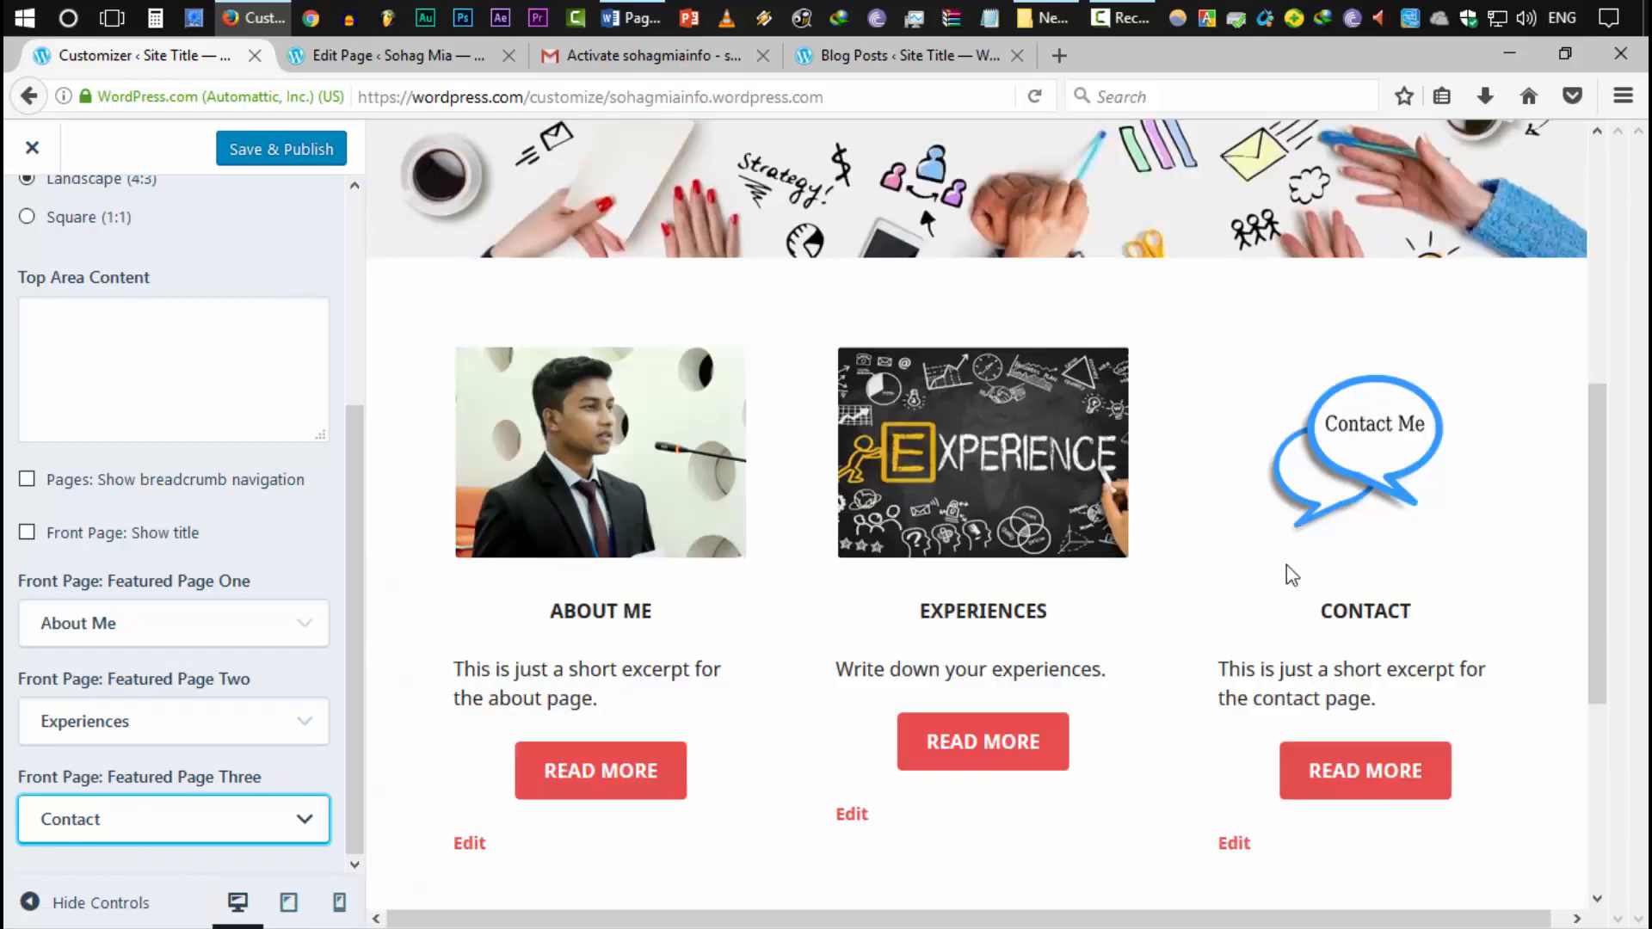
scroll(1290, 575, "down", 3)
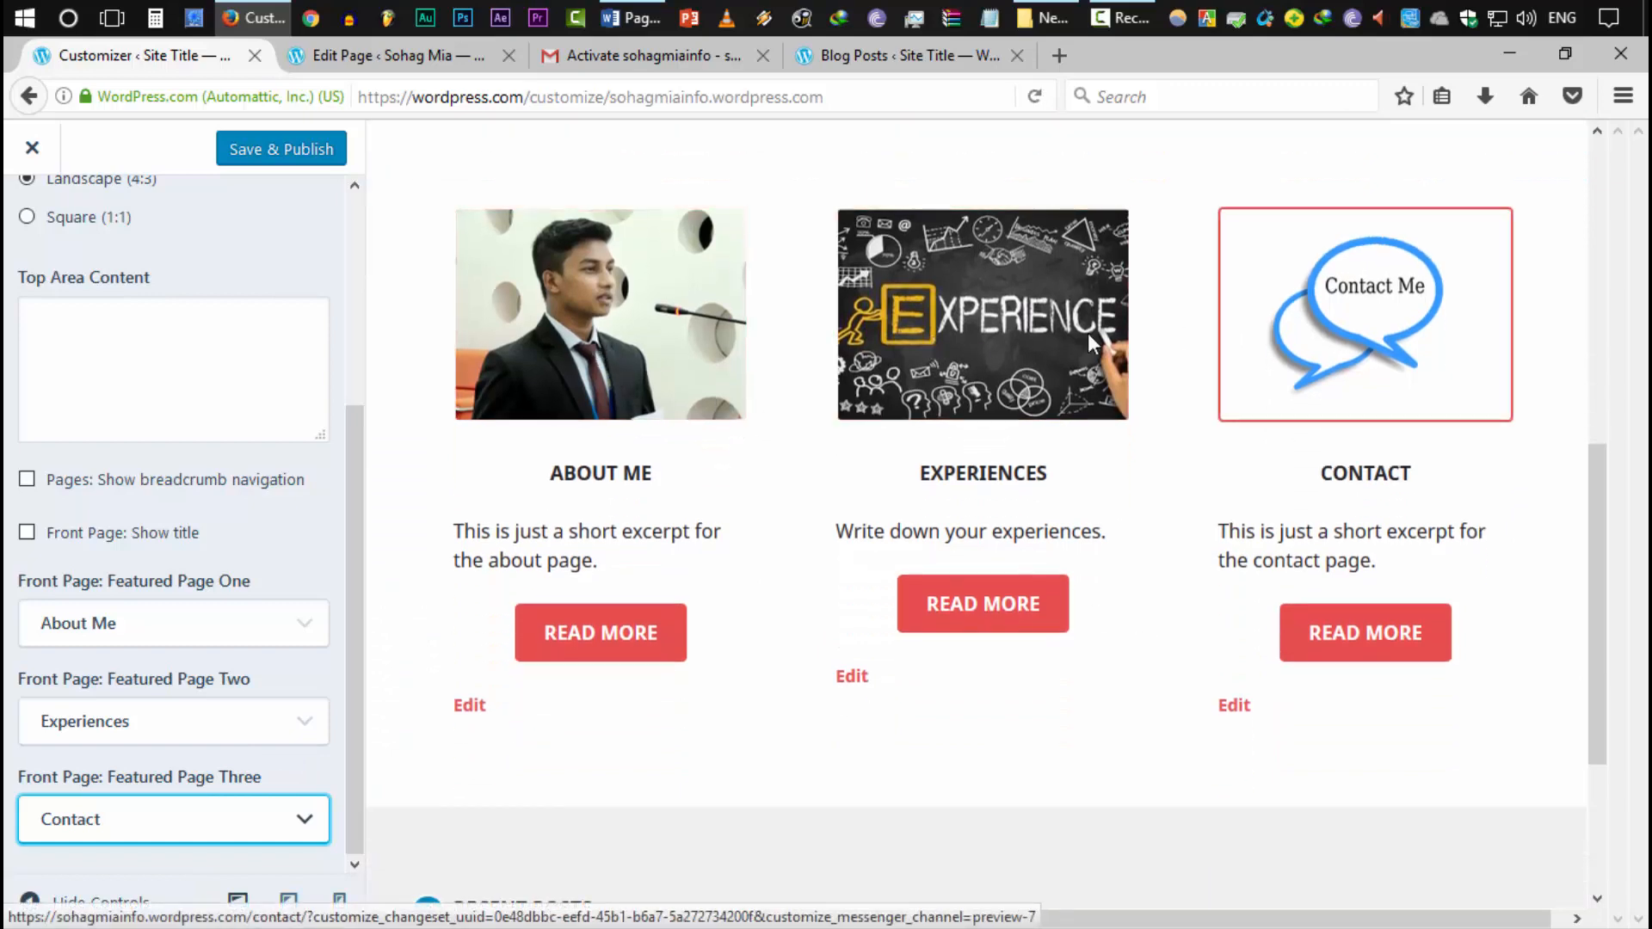
scroll(1092, 344, "up", 6)
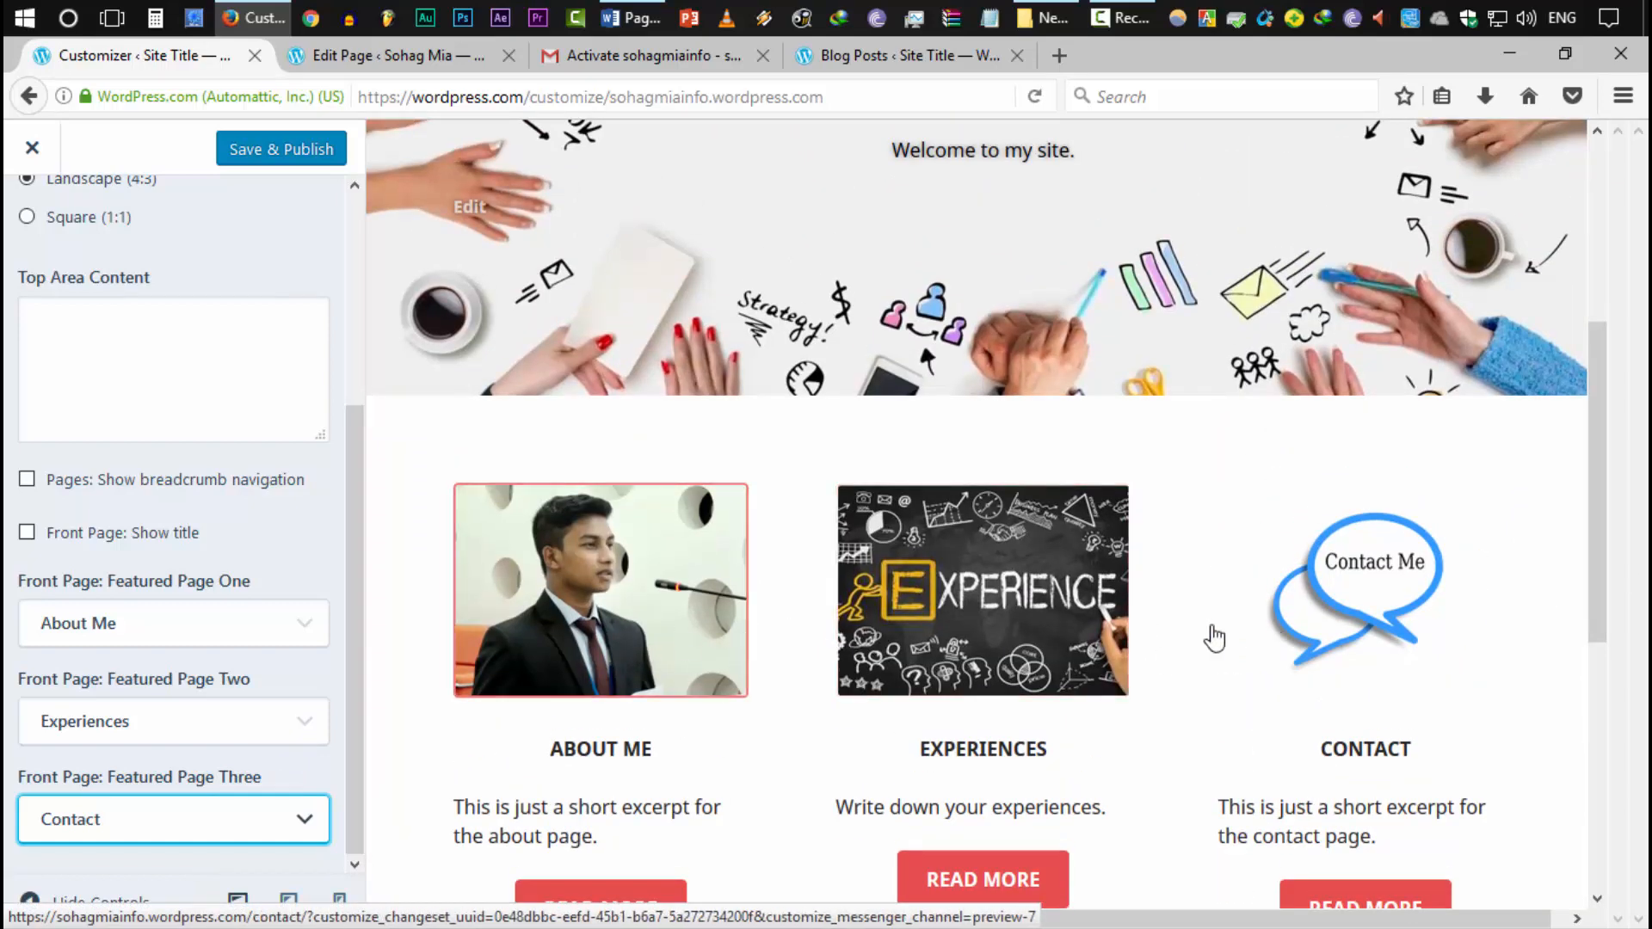
scroll(964, 258, "up", 5)
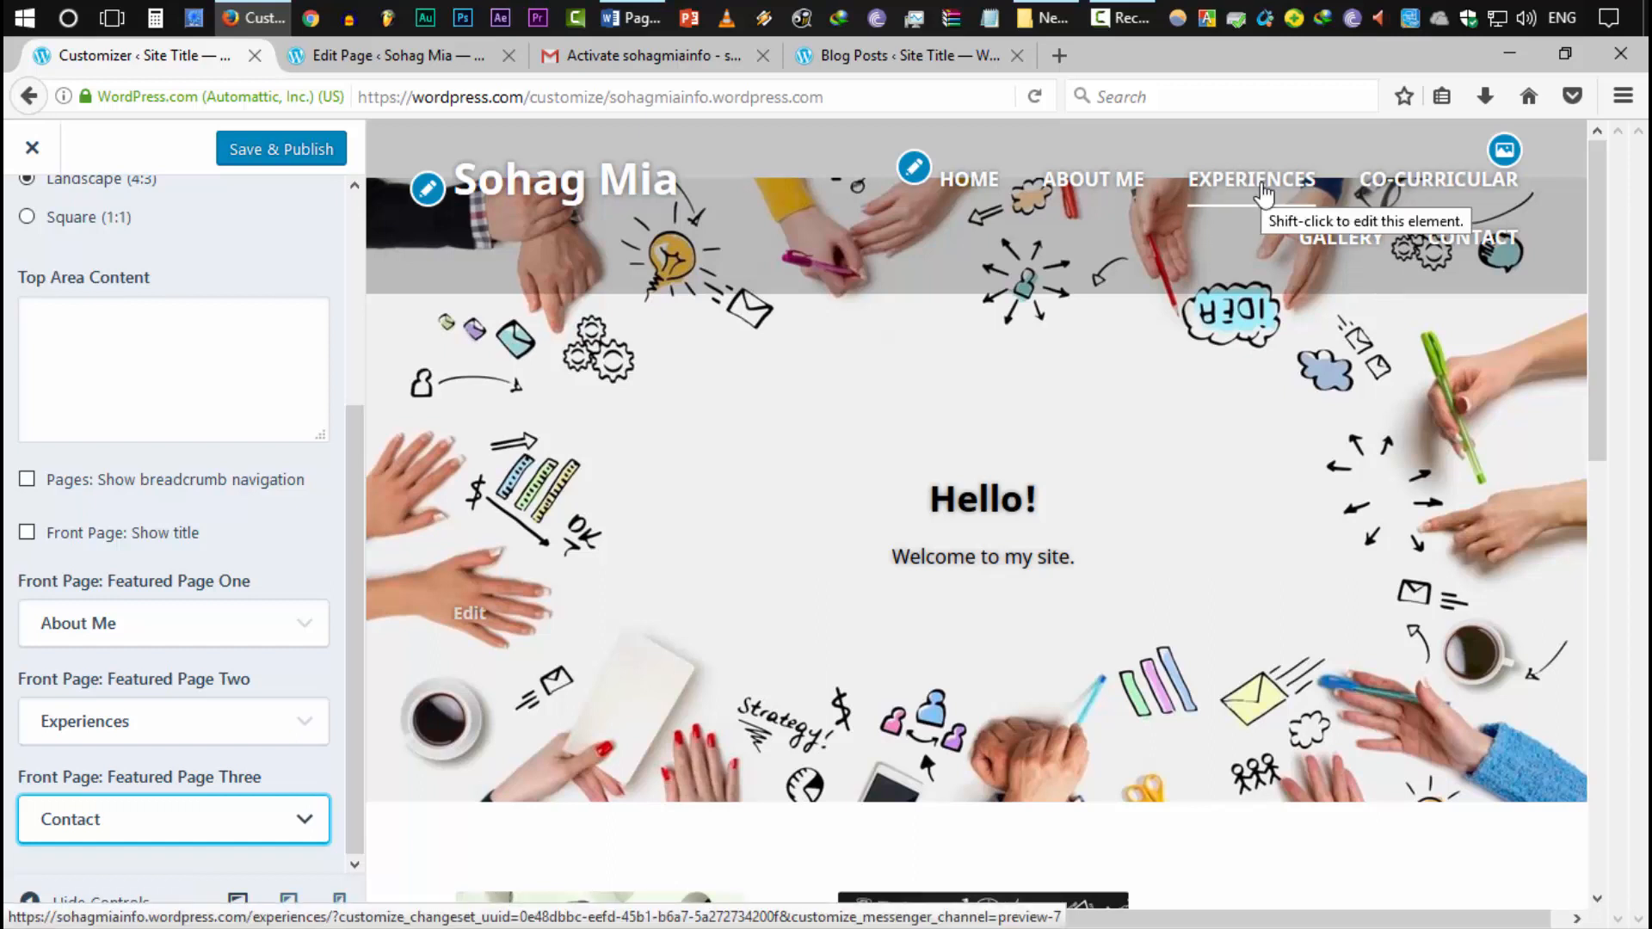
scroll(297, 172, "up", 6)
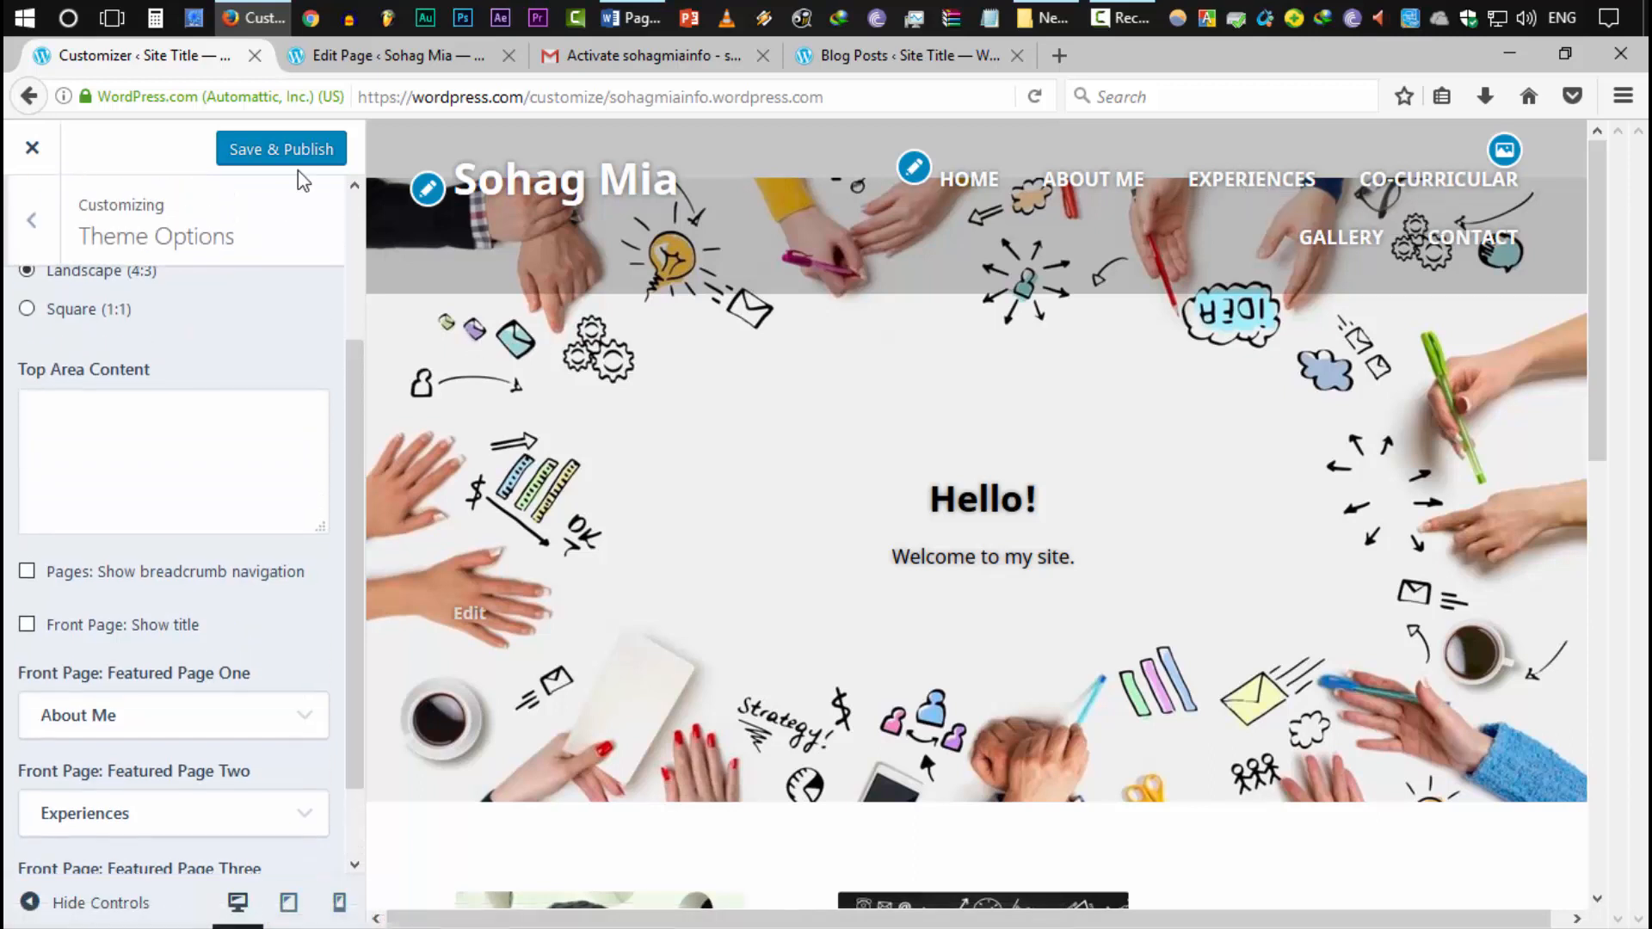
left_click(297, 150)
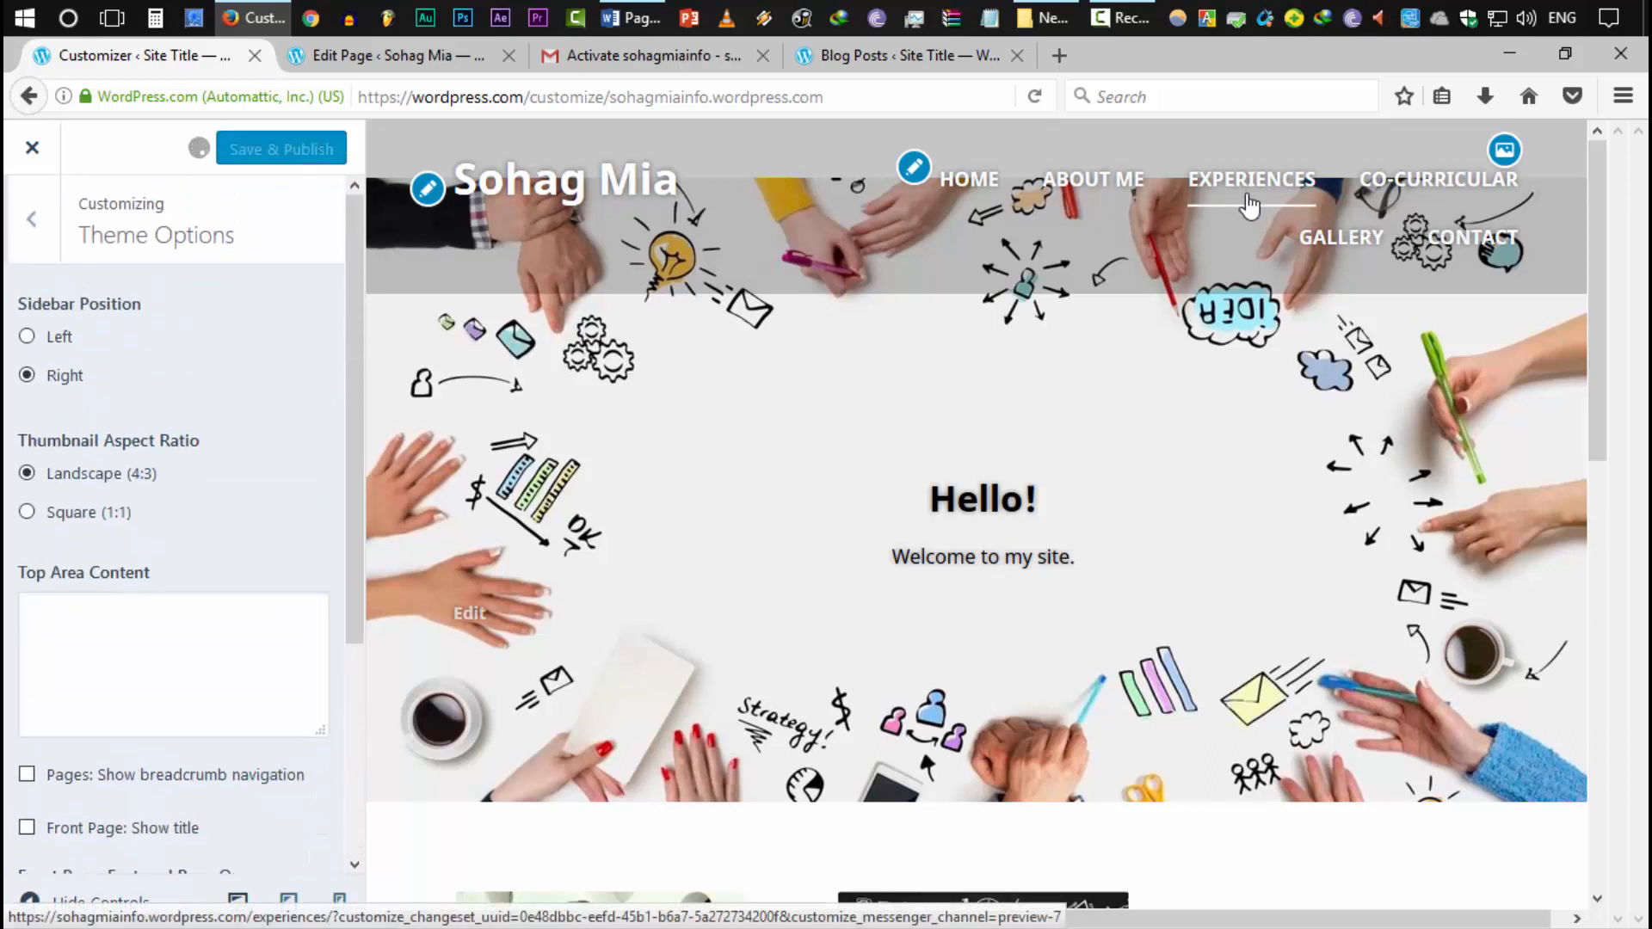
Start a new page titled 'Academics'
left_click(53, 256)
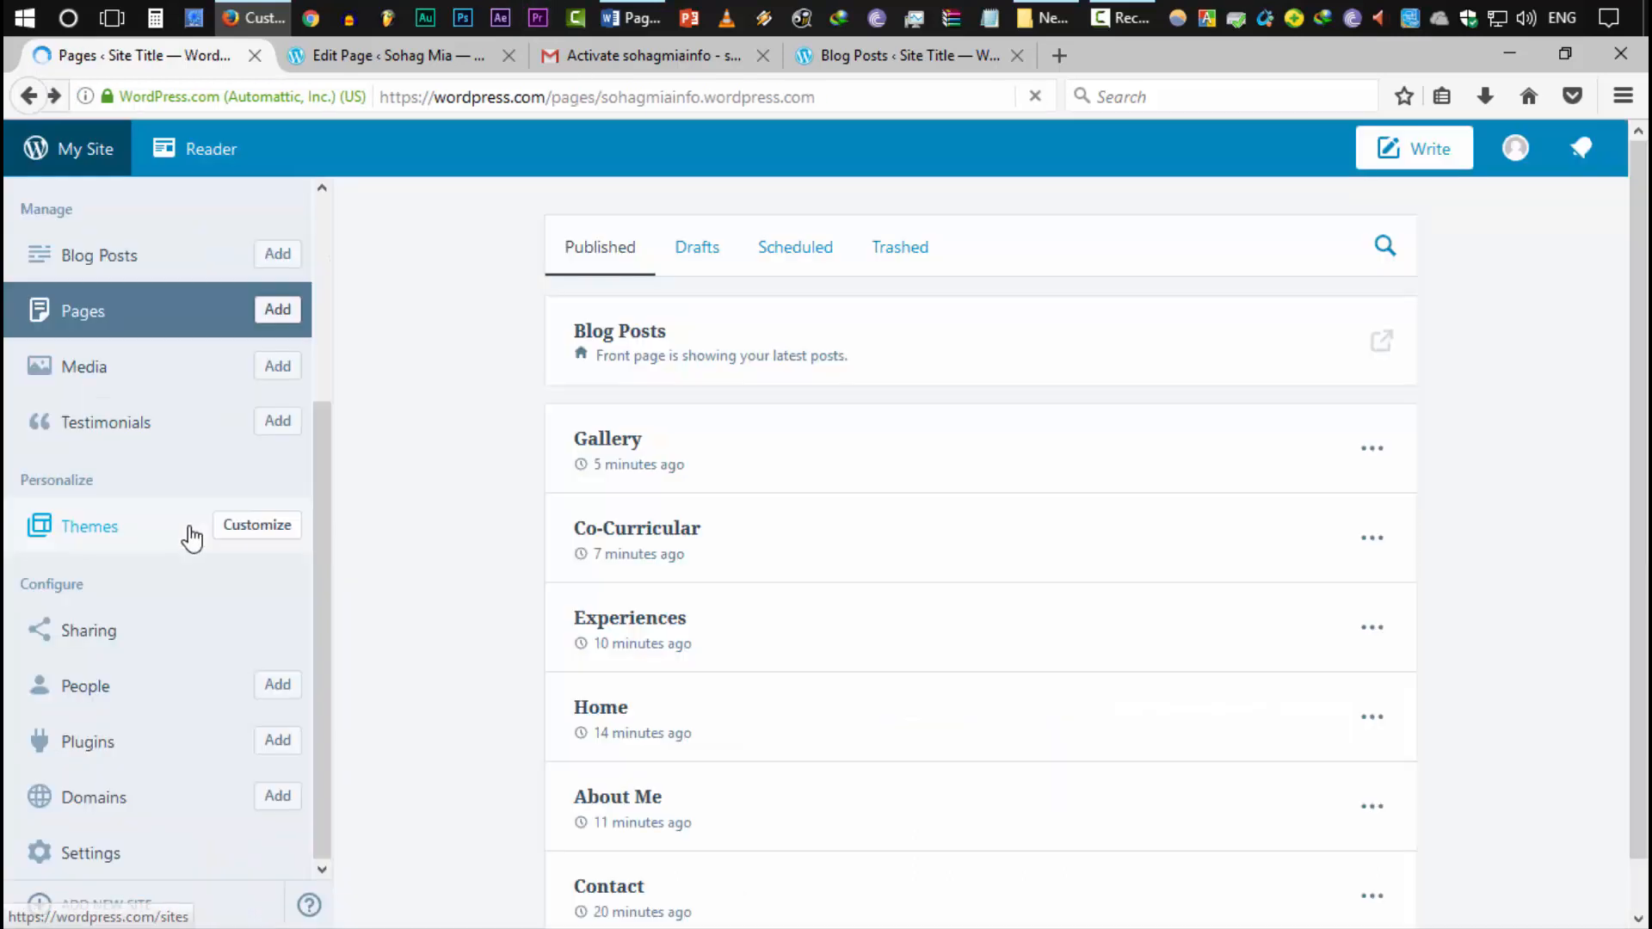
scroll(731, 603, "down", 1)
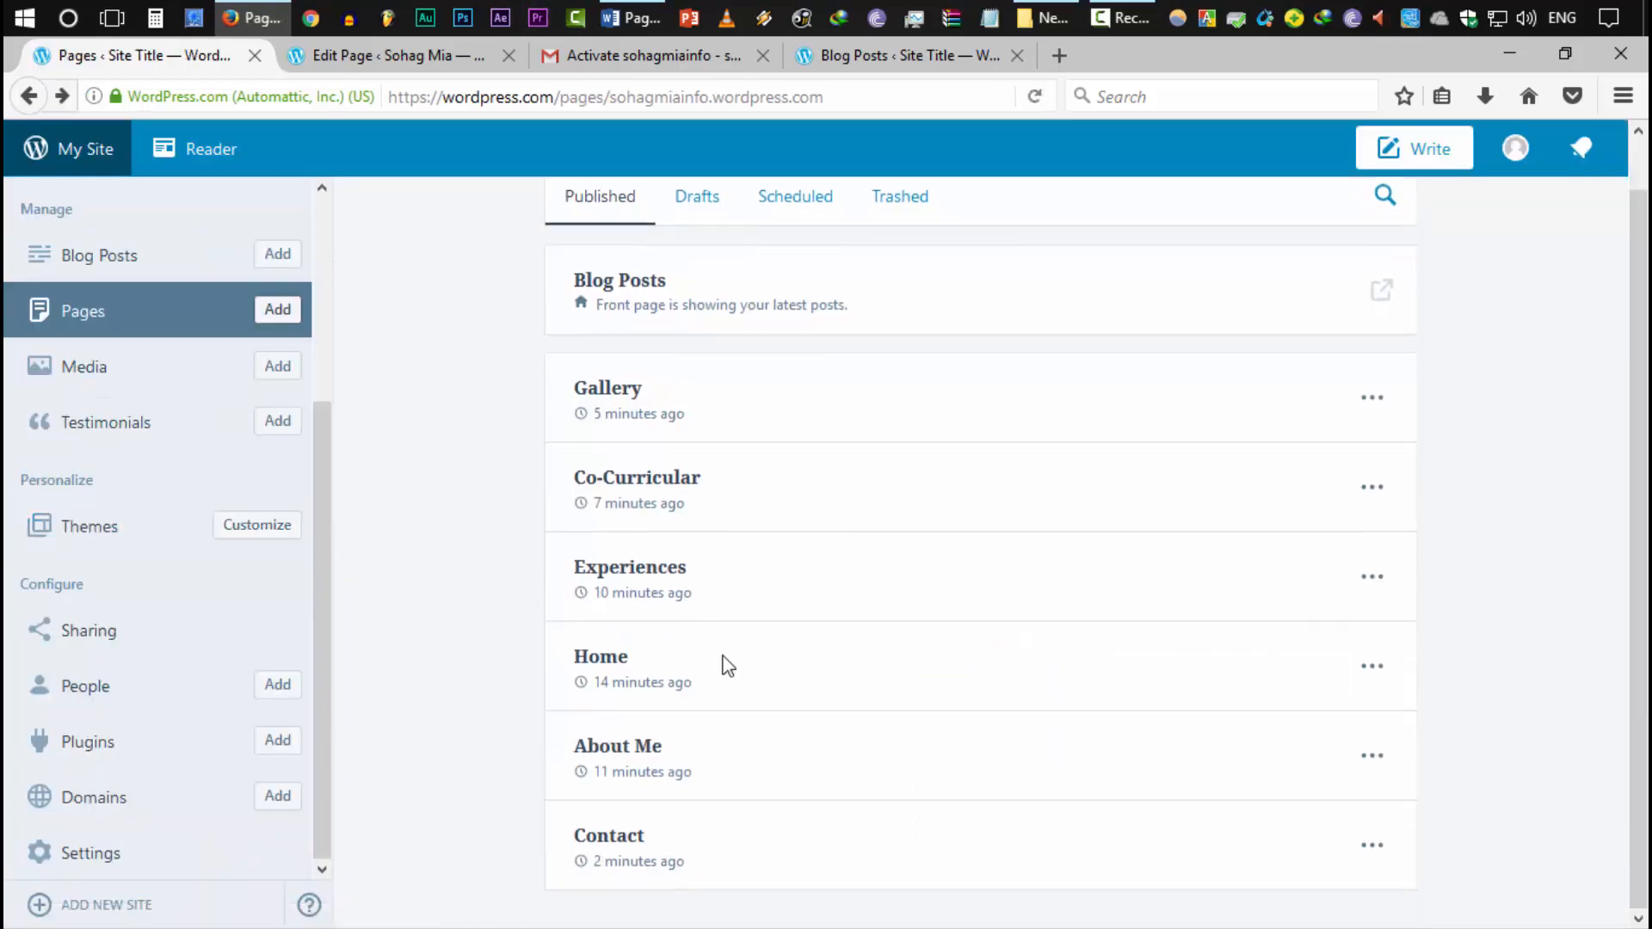
scroll(779, 498, "up", 1)
scroll(192, 473, "up", 5)
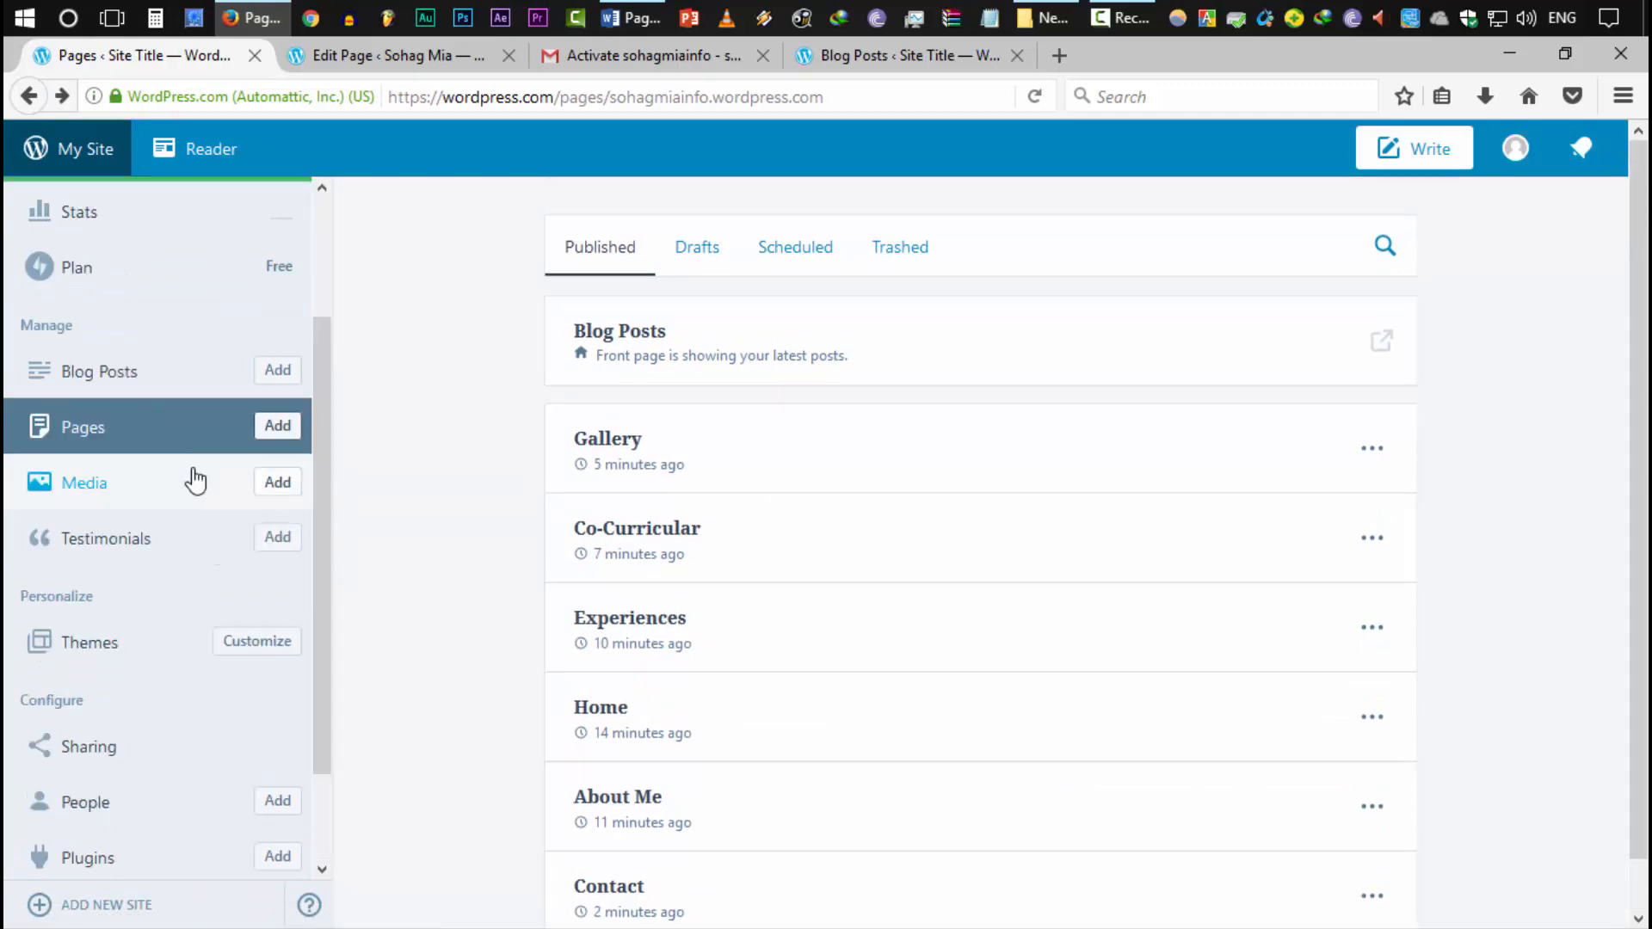
left_click(278, 591)
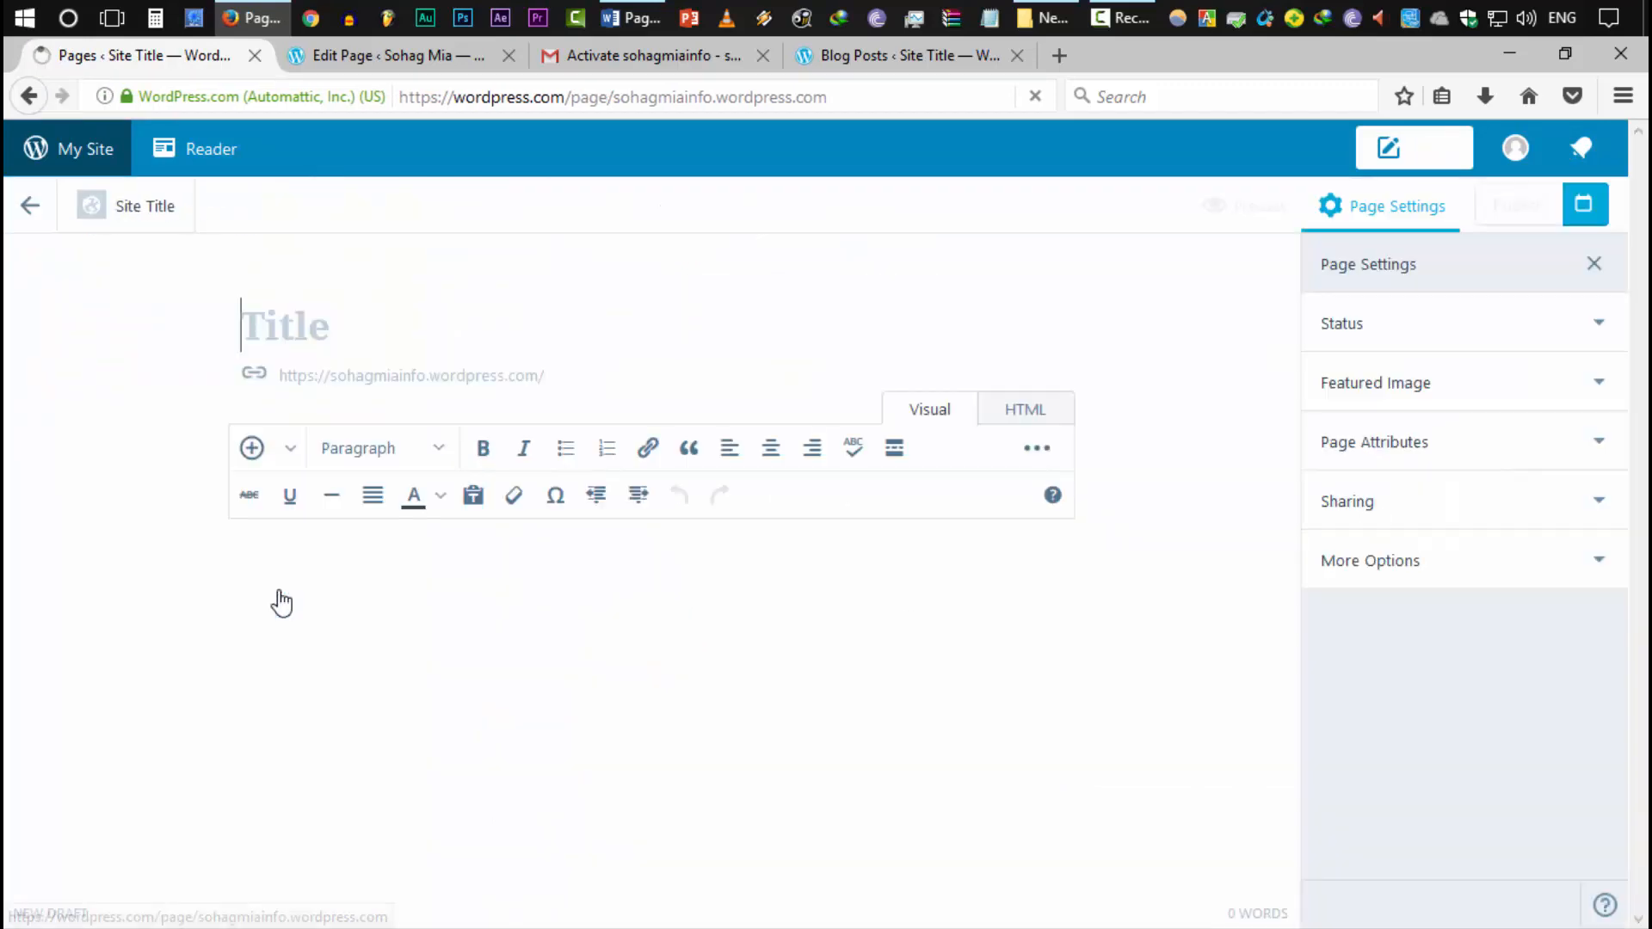
type("Academics")
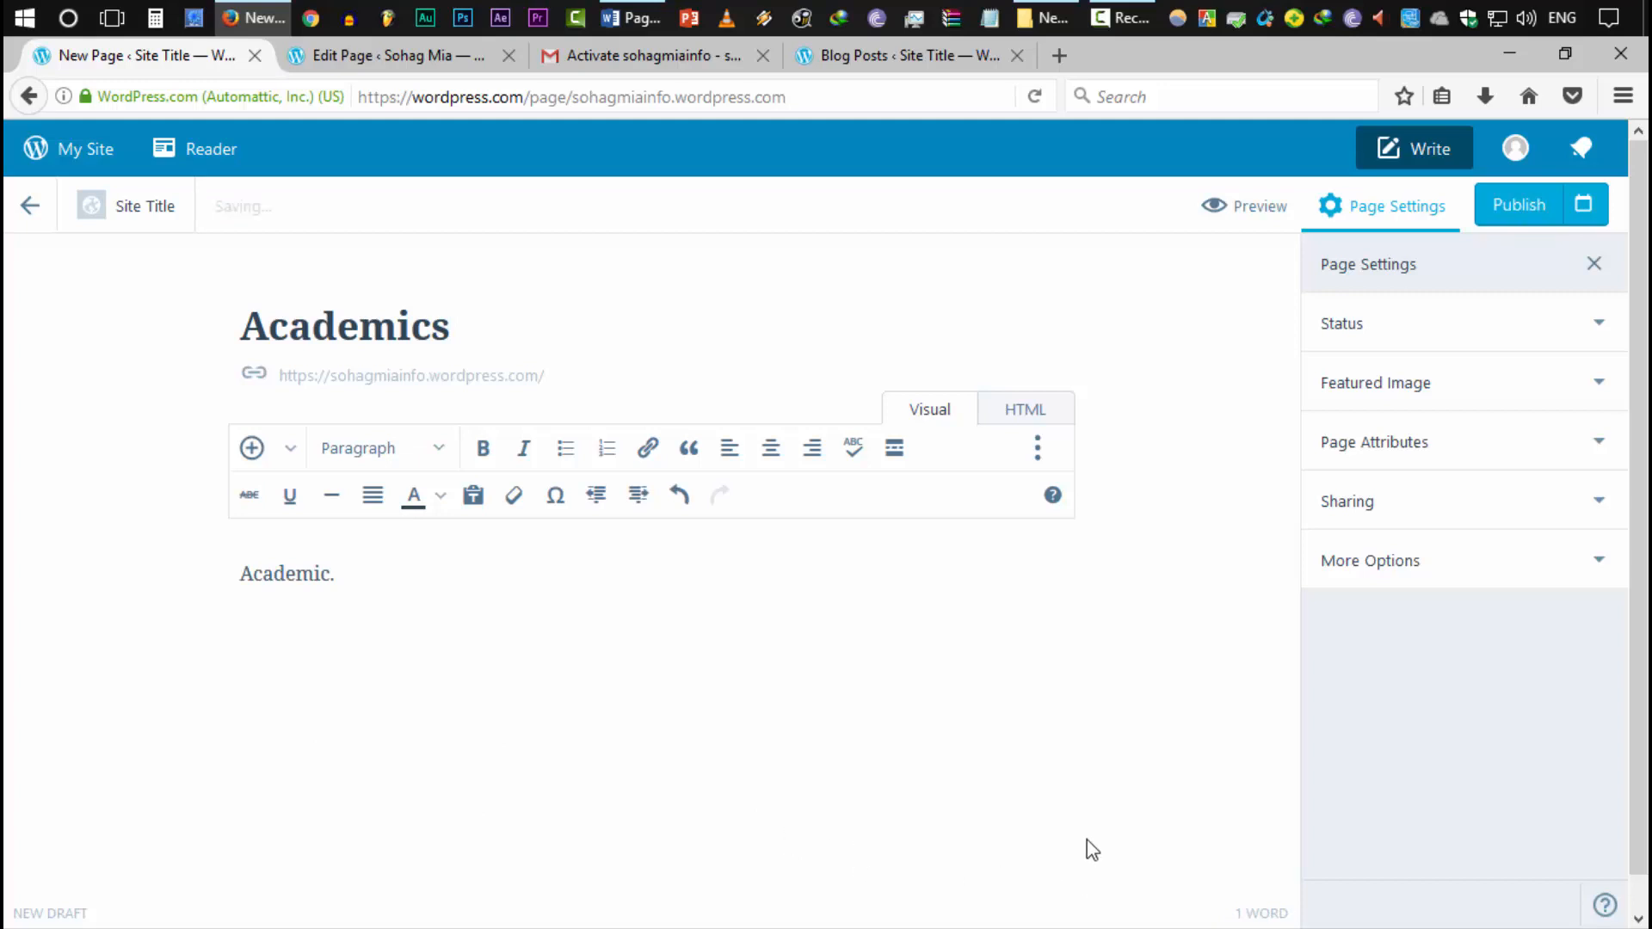
Upload a graduation-cap image as the Academics featured image and publish the page
left_click(1357, 398)
left_click(1377, 401)
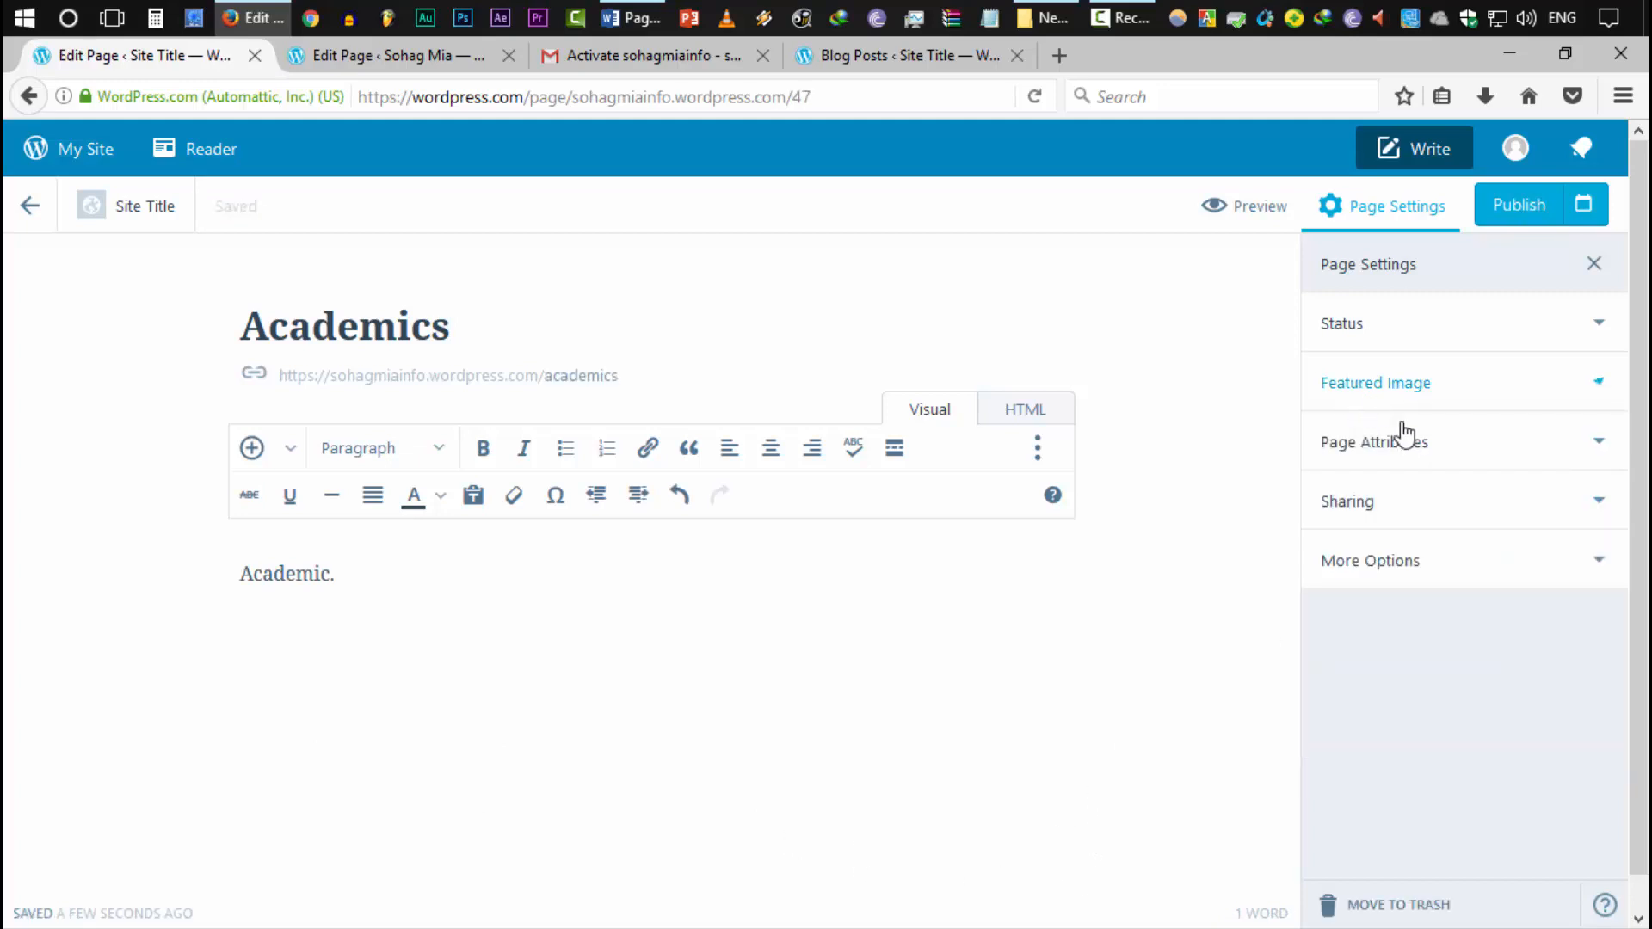
left_click(1421, 404)
left_click(1437, 501)
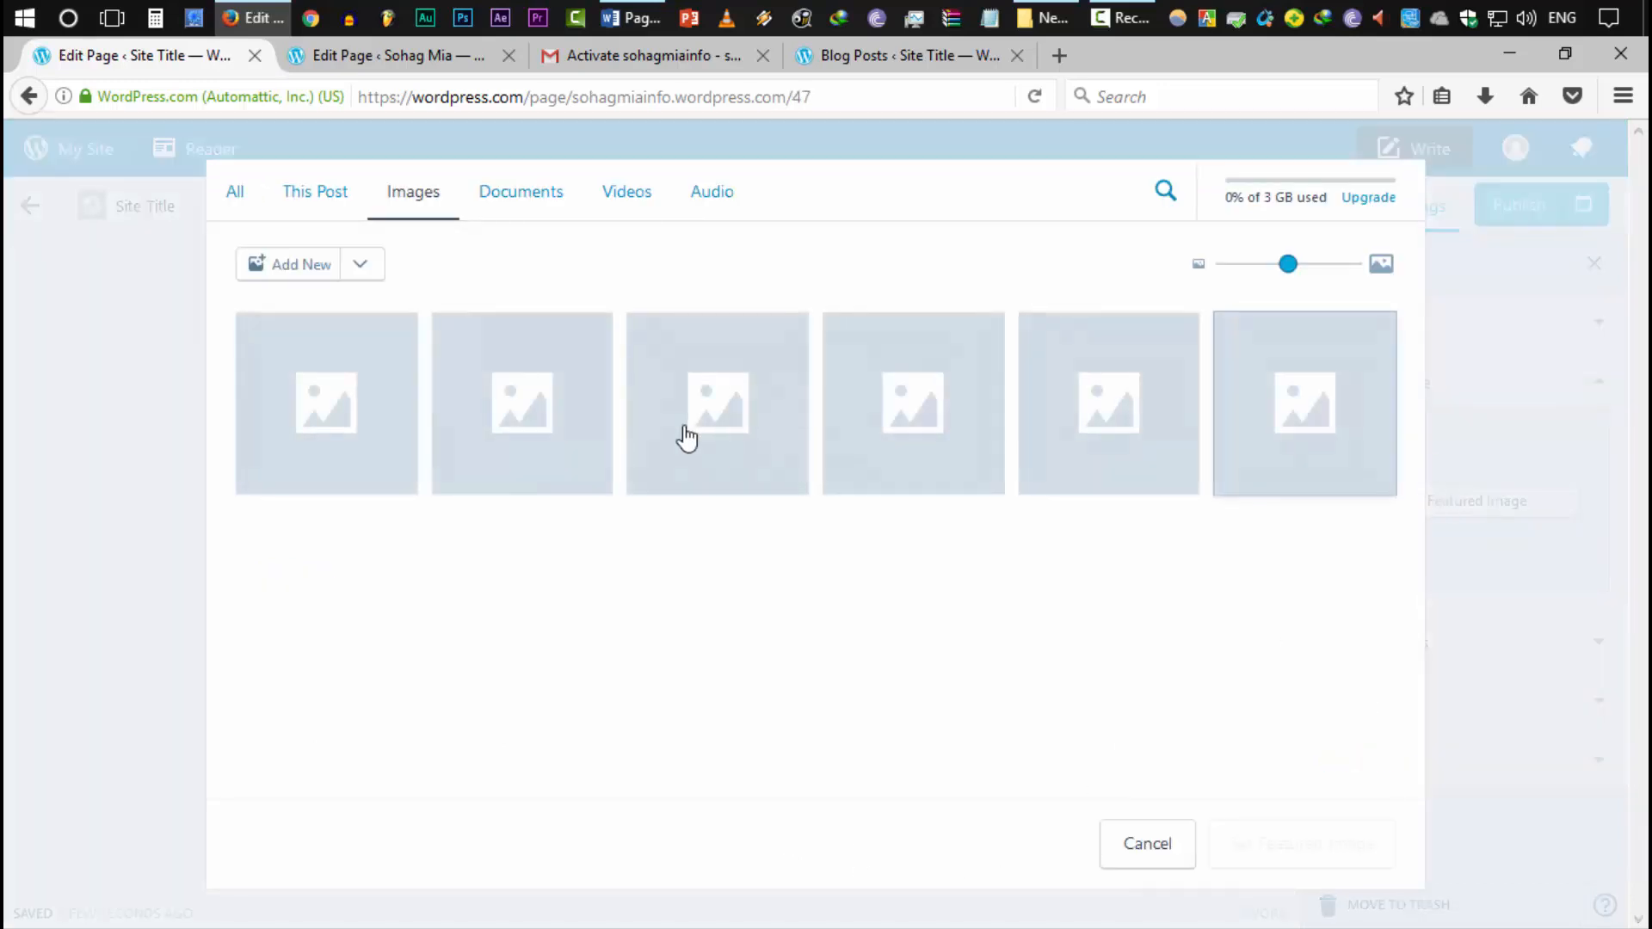
left_click(301, 273)
double_click(284, 224)
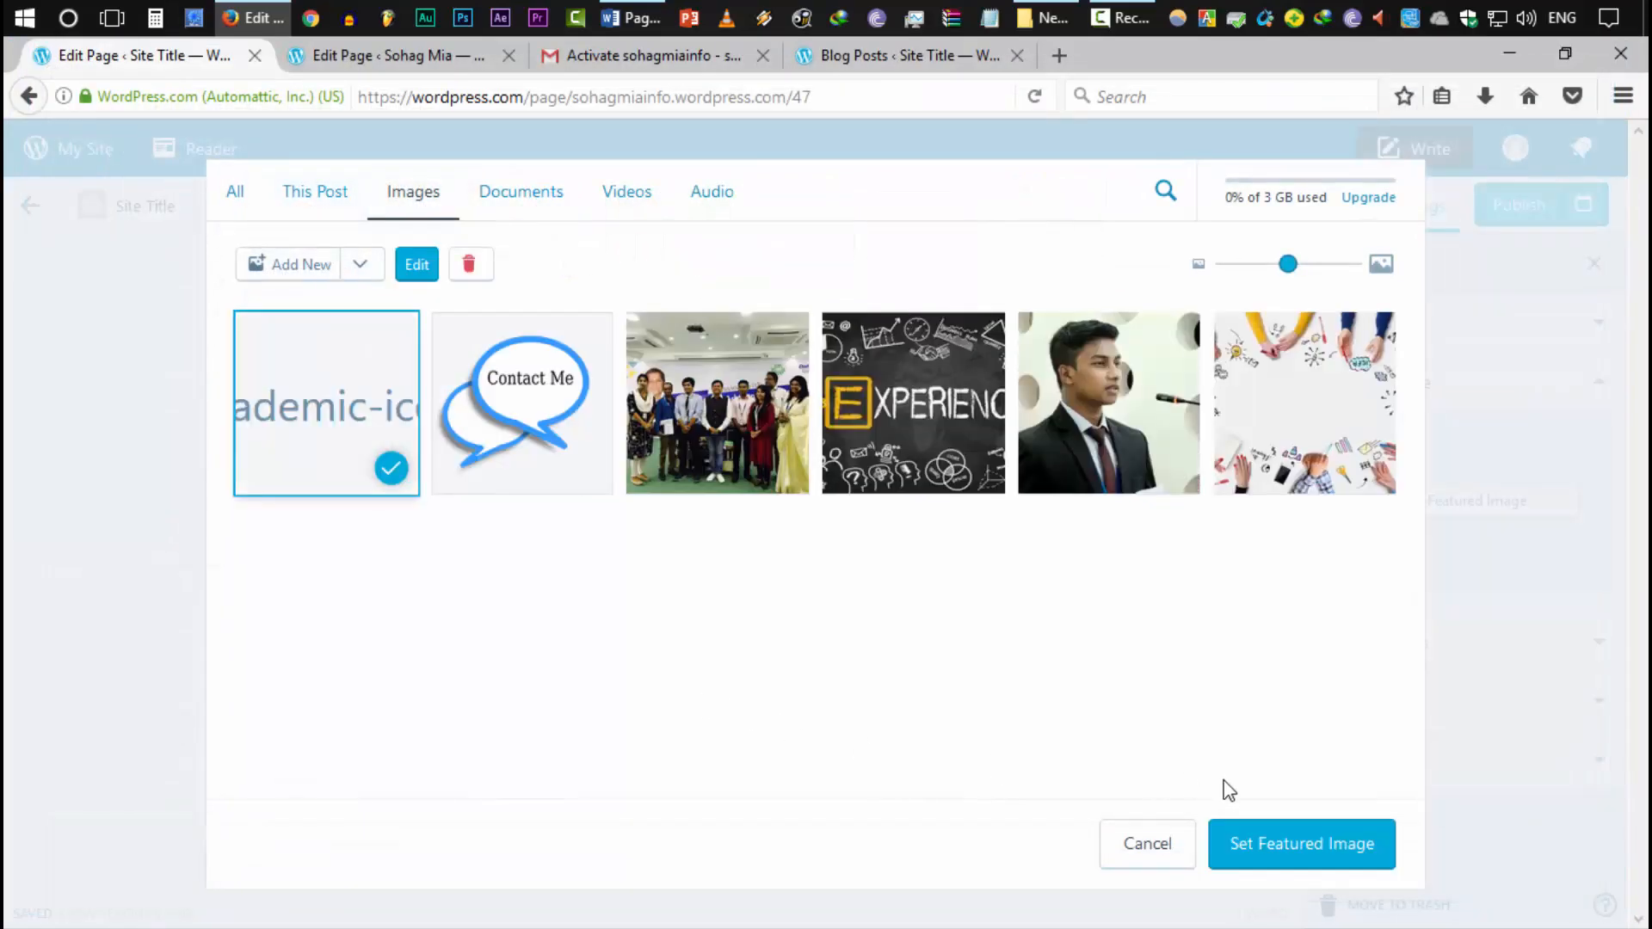
left_click(1332, 865)
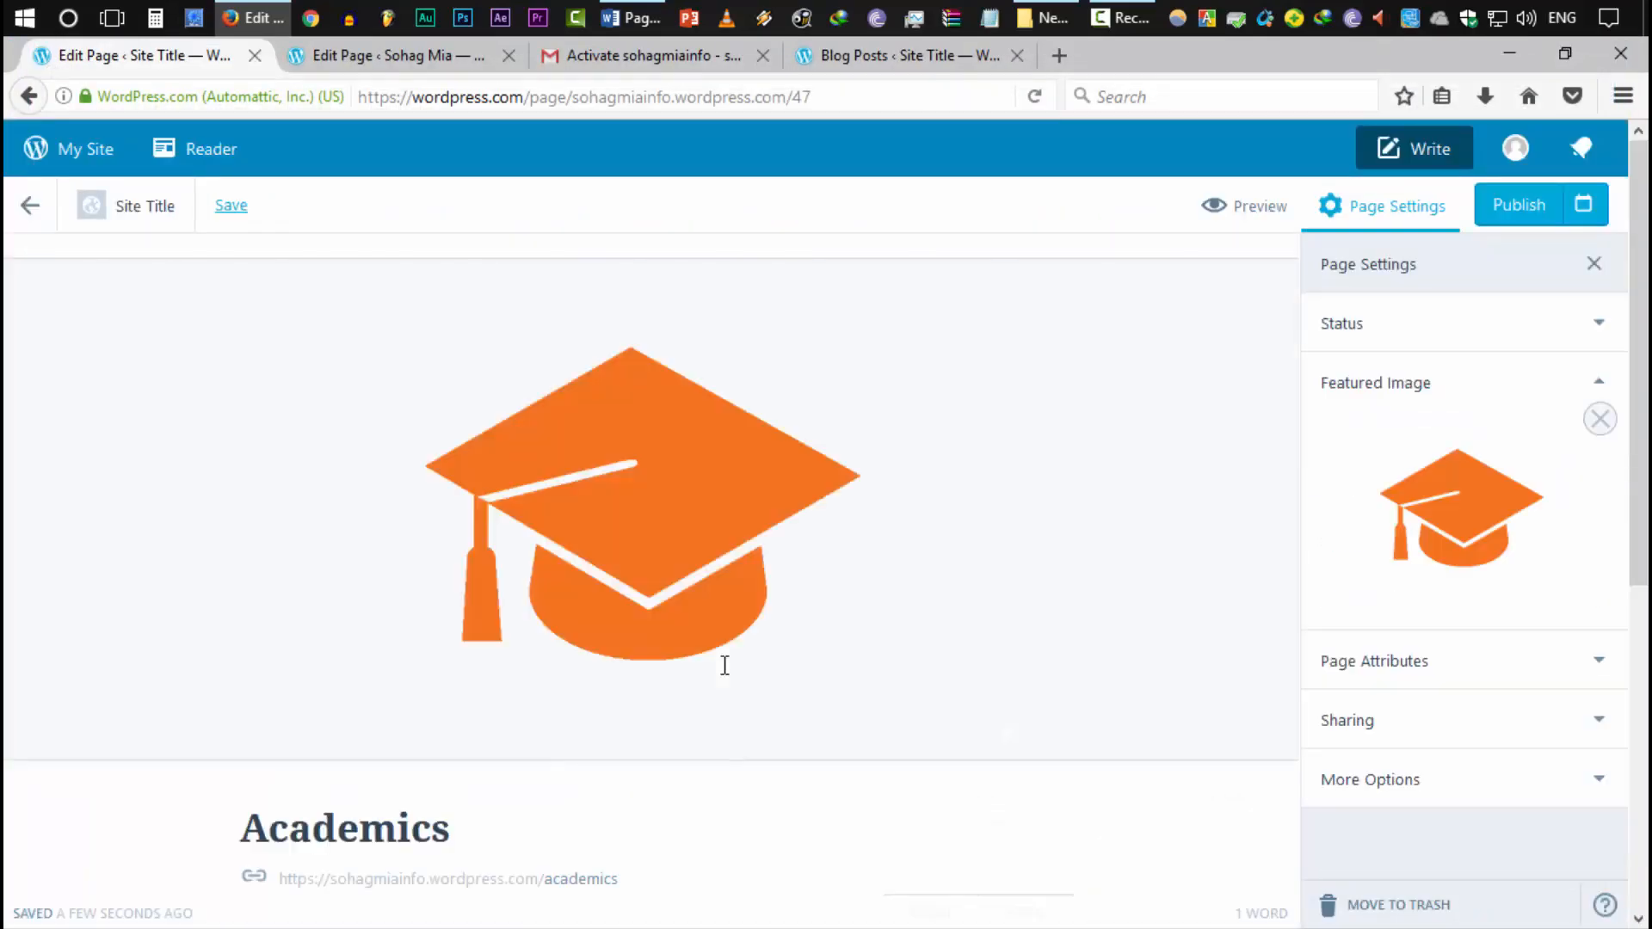
left_click(1499, 205)
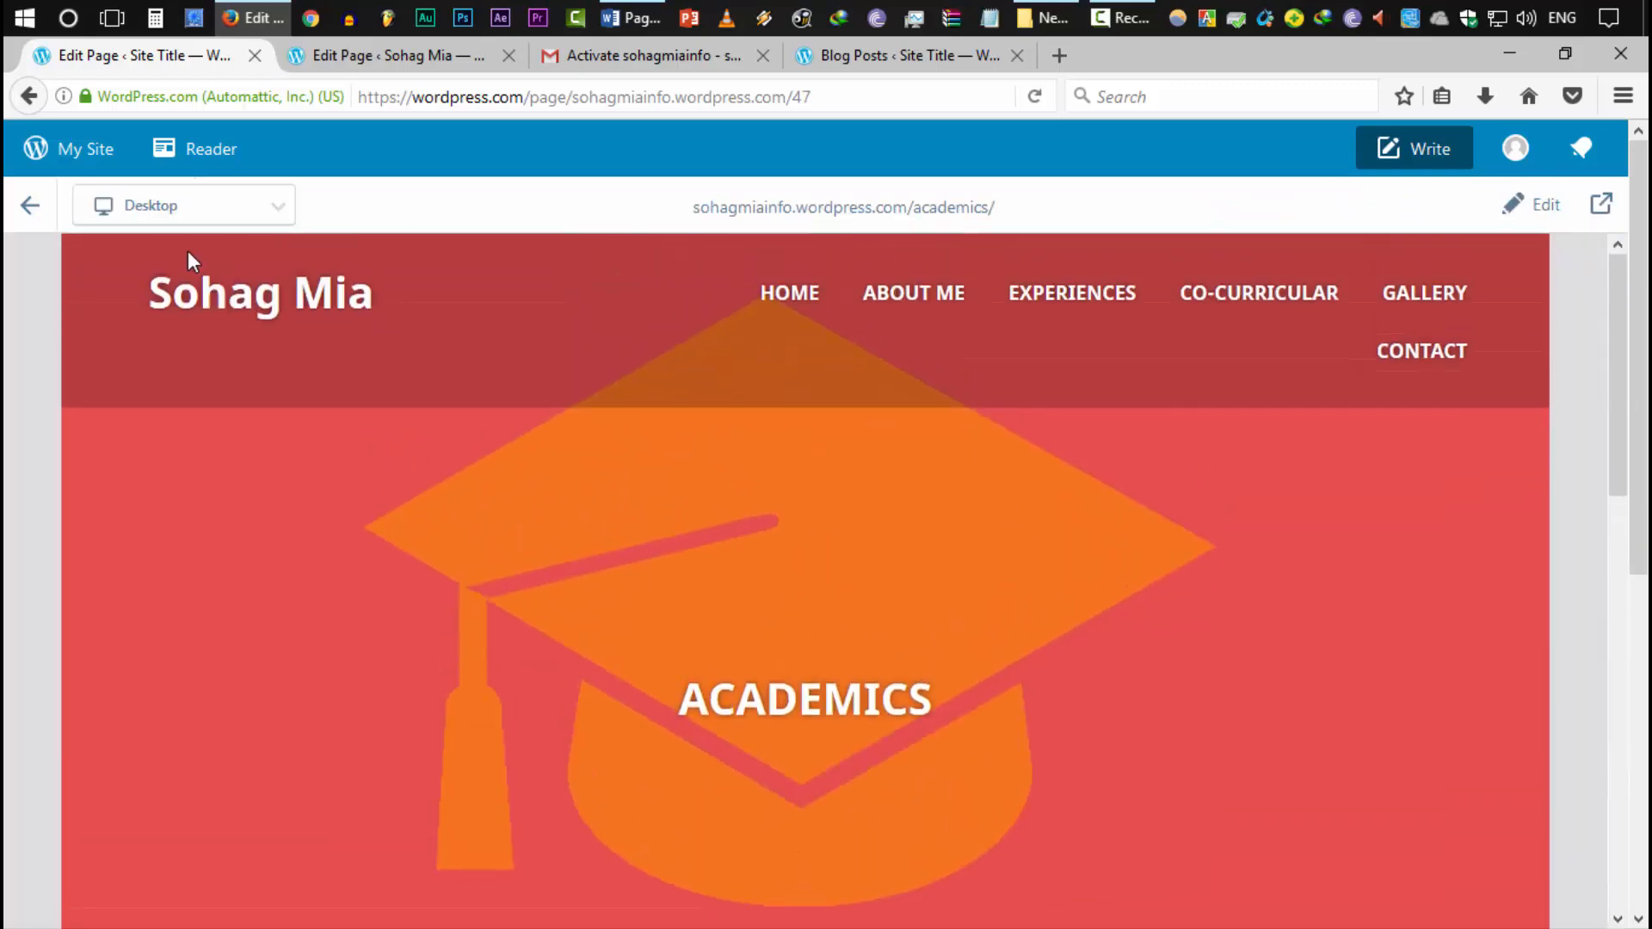
scroll(207, 798, "down", 2)
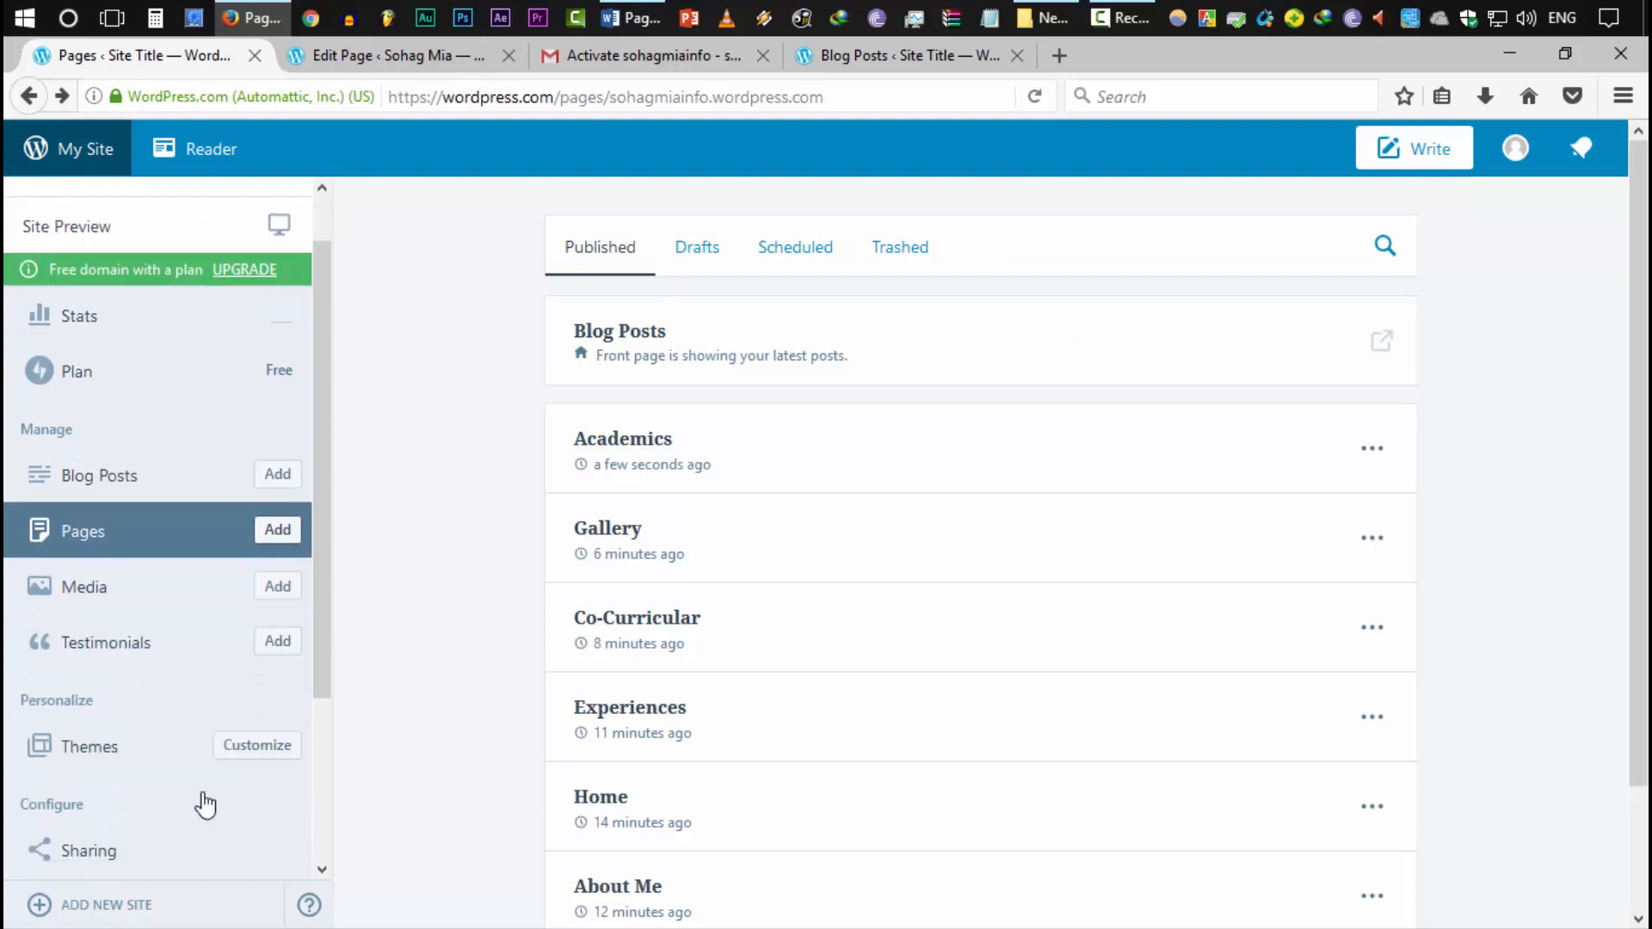
Add the Academics page to the Primary menu in the Customizer and save and publish
left_click(257, 654)
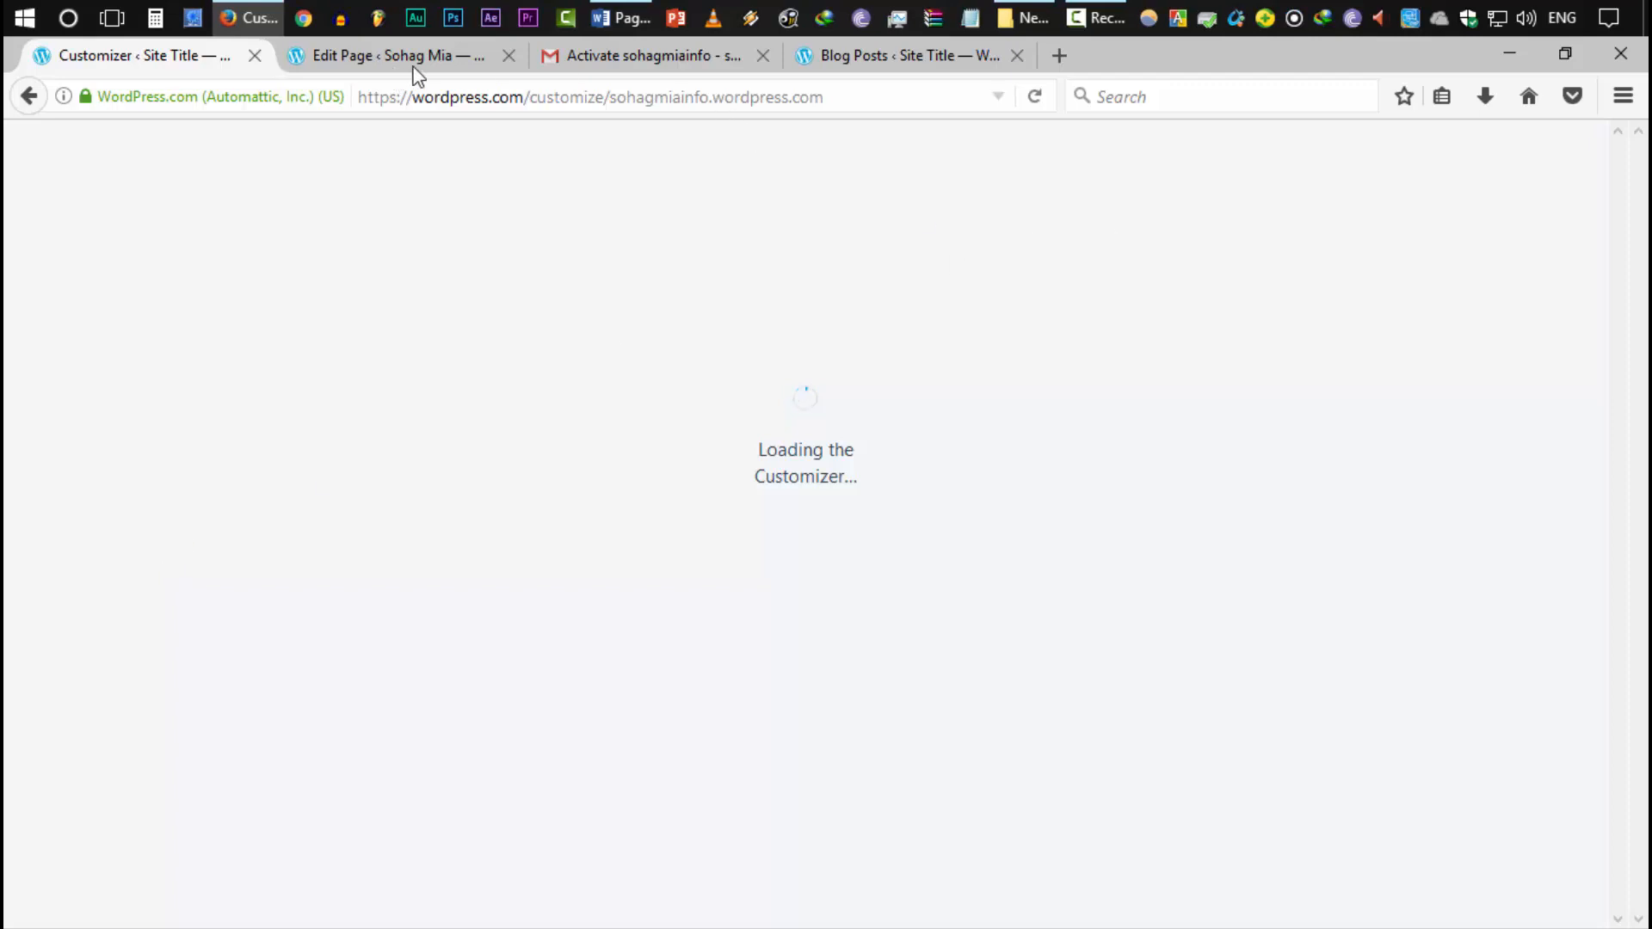
key("ctrl+Tab")
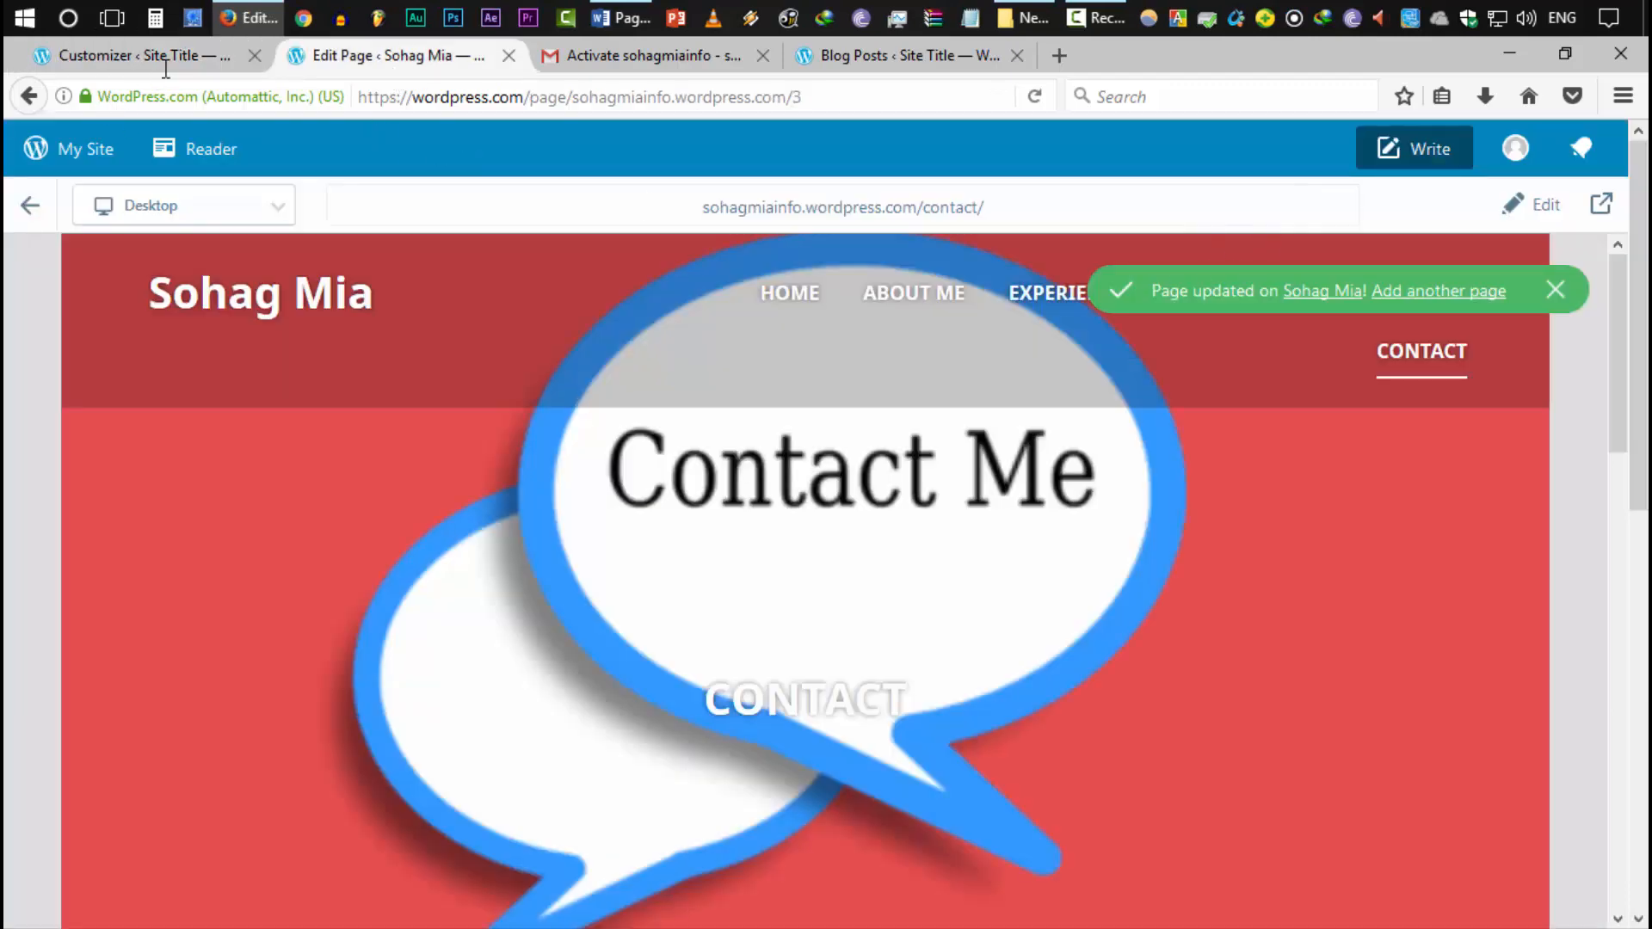
left_click(166, 68)
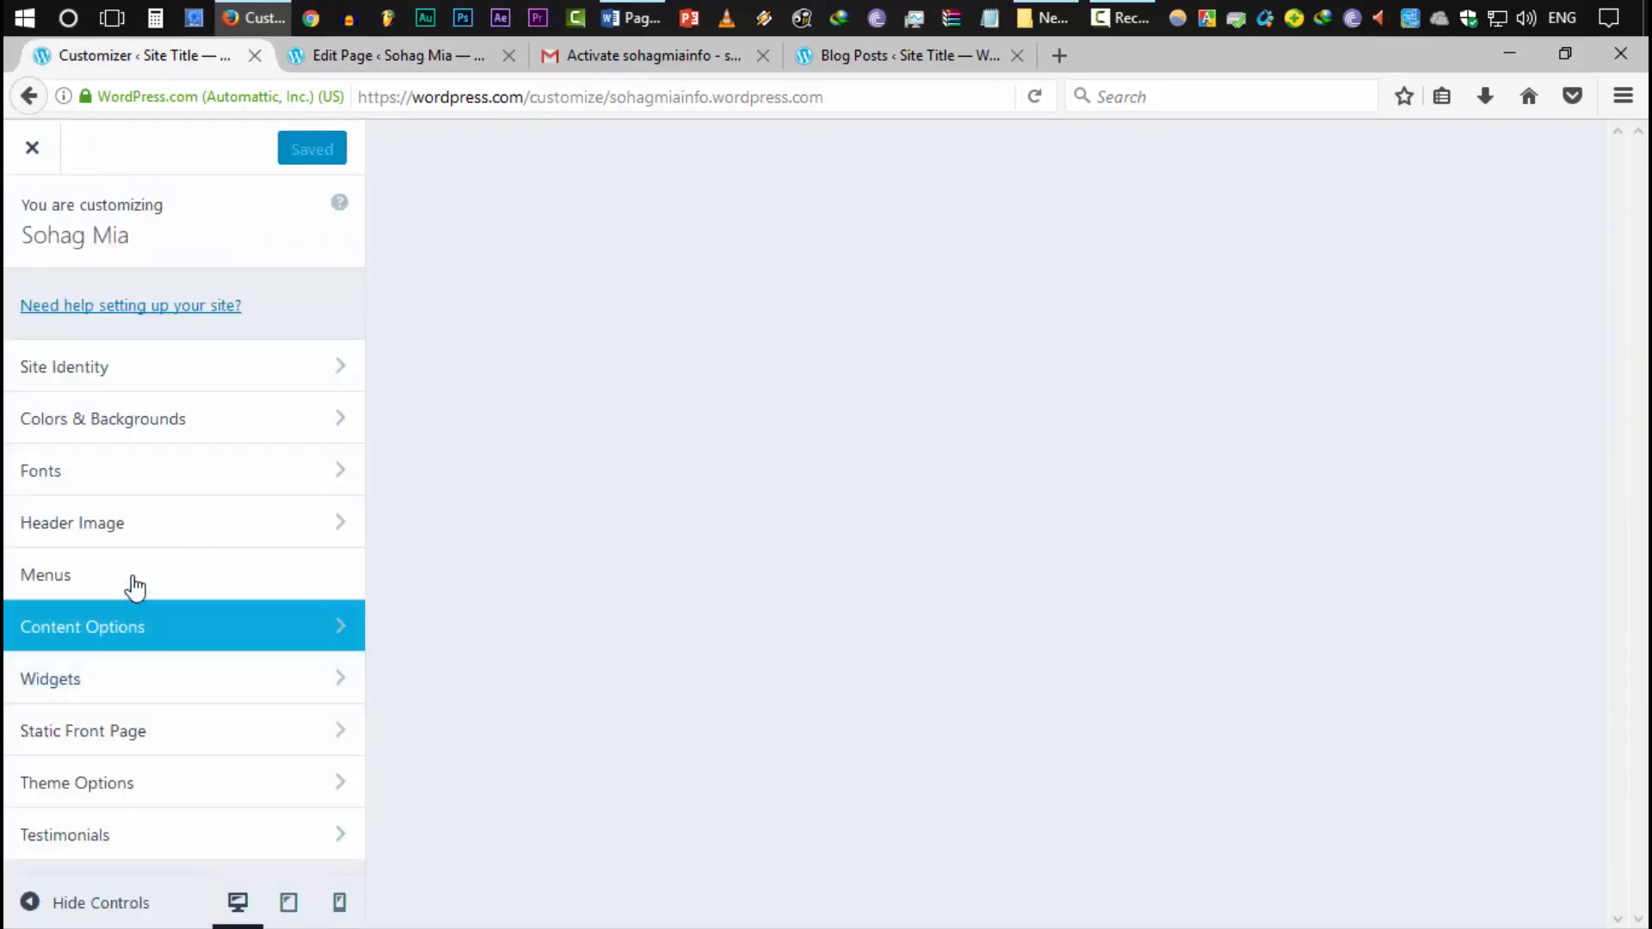
left_click(133, 578)
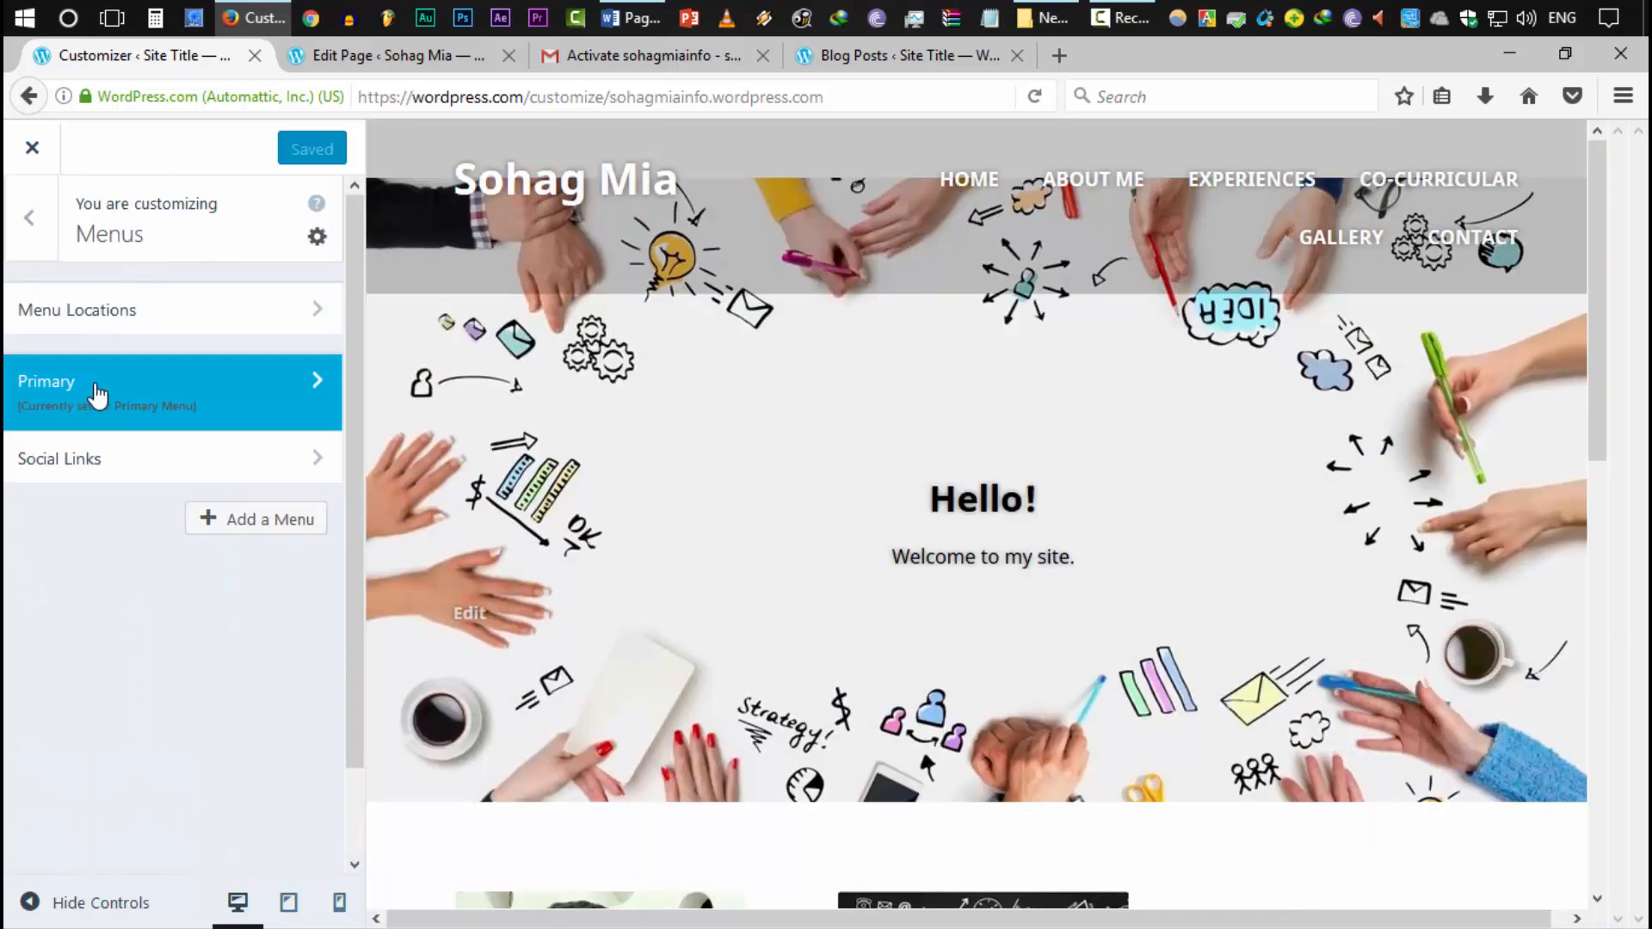
left_click(97, 391)
left_click(266, 666)
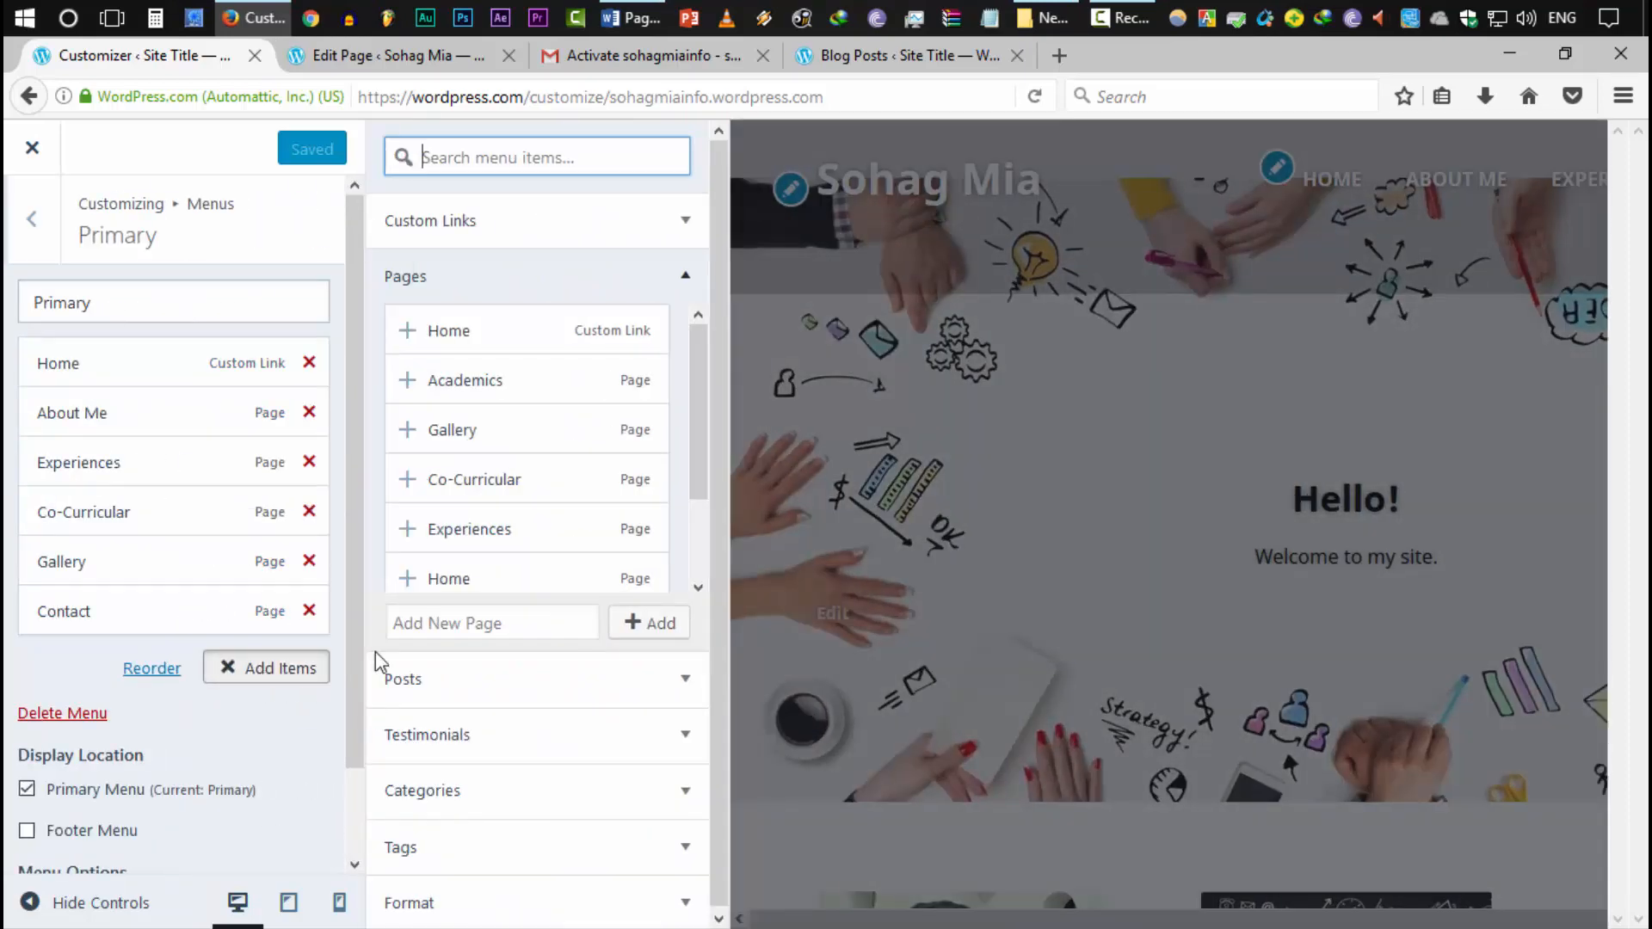
left_click(491, 396)
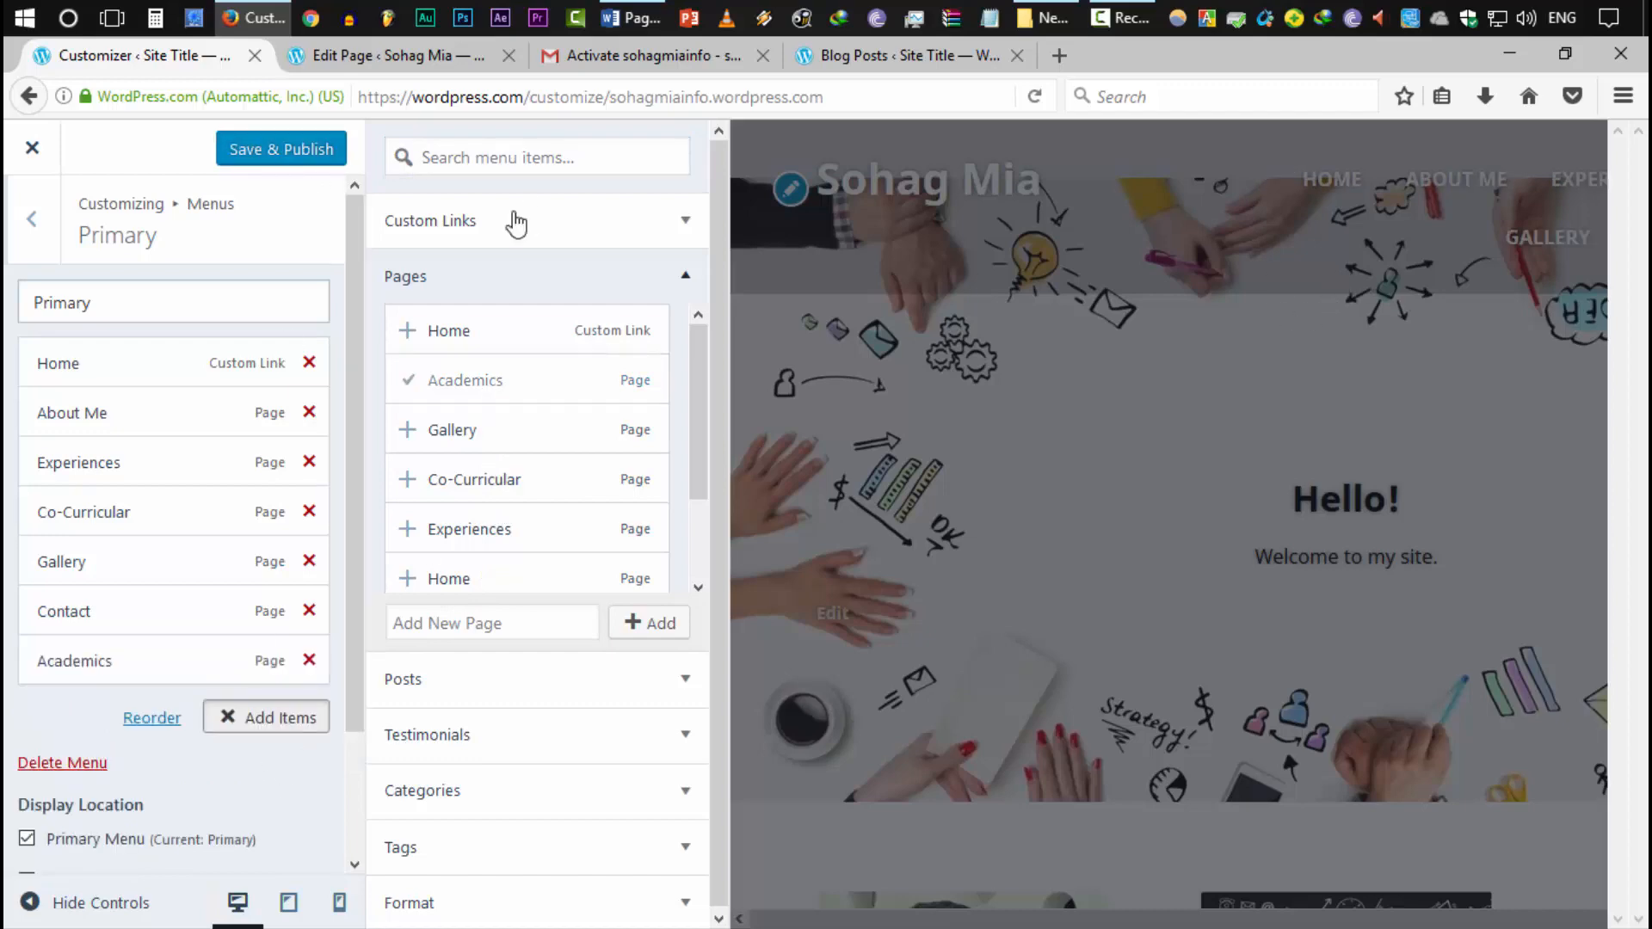
left_click(294, 157)
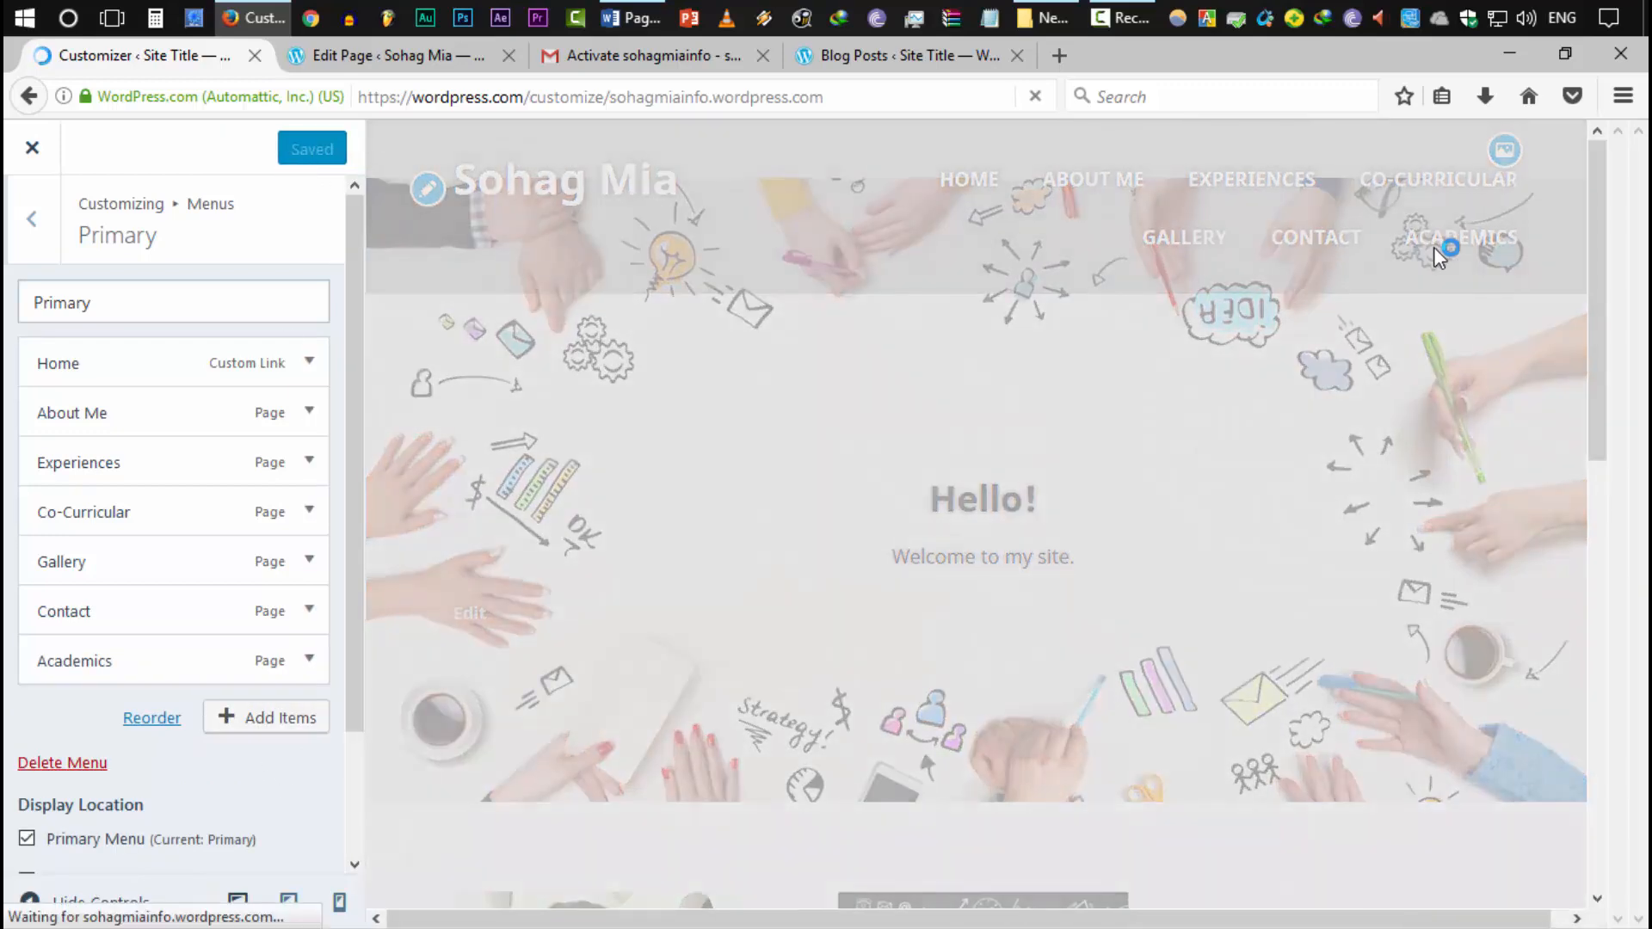
left_click(411, 58)
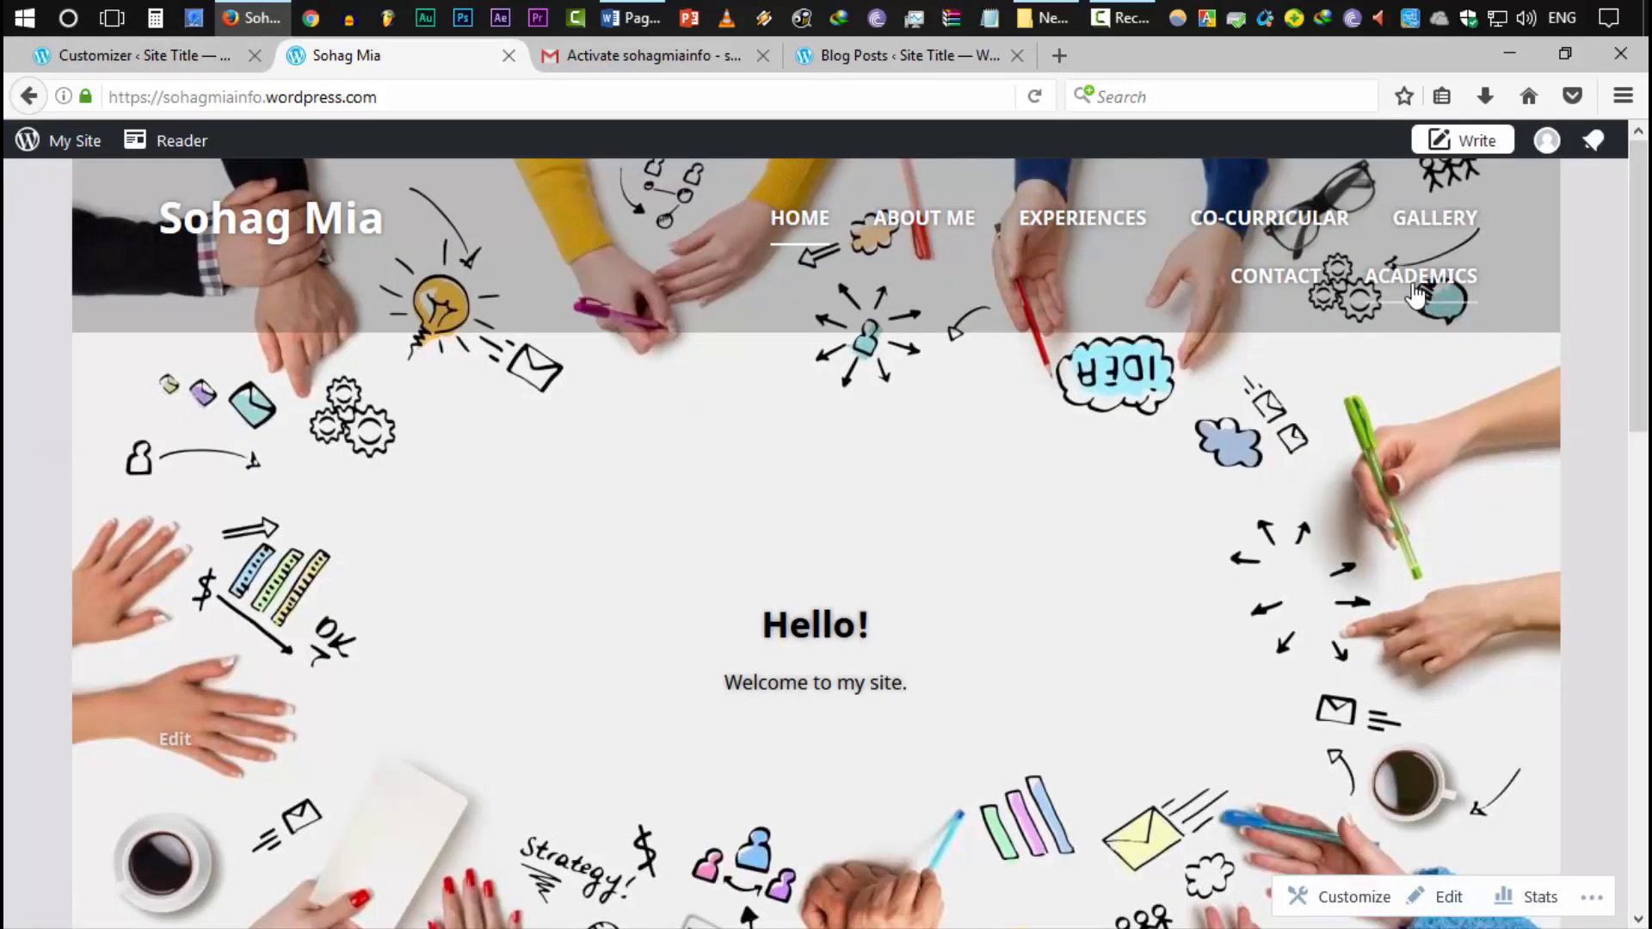
Check that ACADEMICS now appears in the live site's menu
scroll(1405, 301, "down", 10)
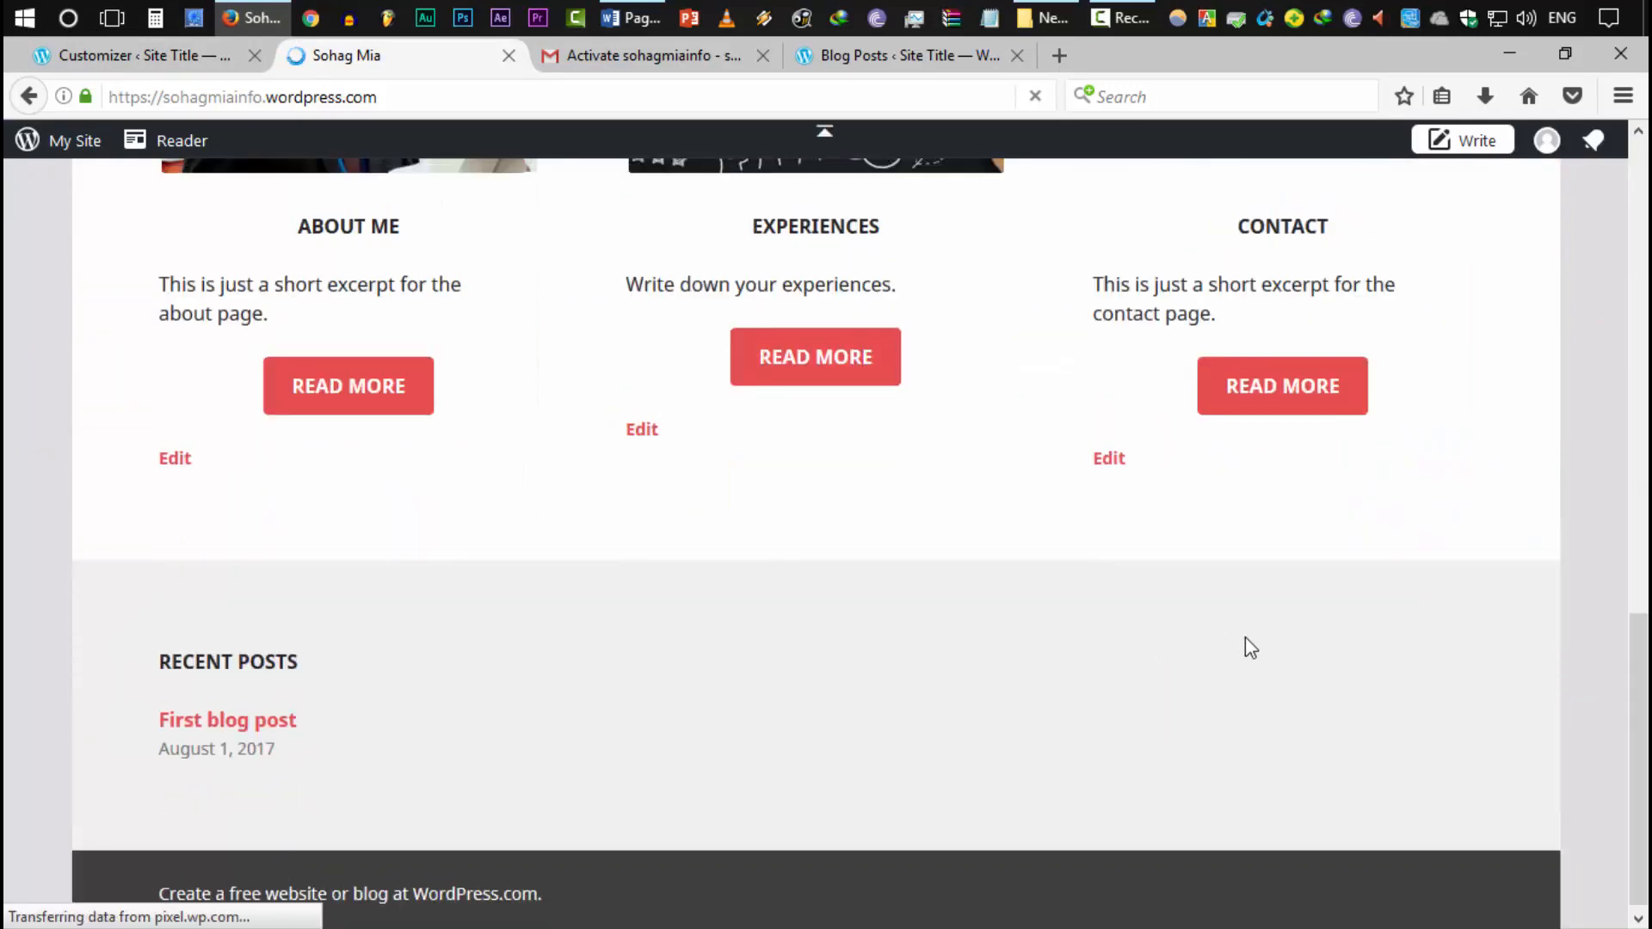
scroll(1246, 648, "up", 3)
scroll(1221, 642, "up", 2)
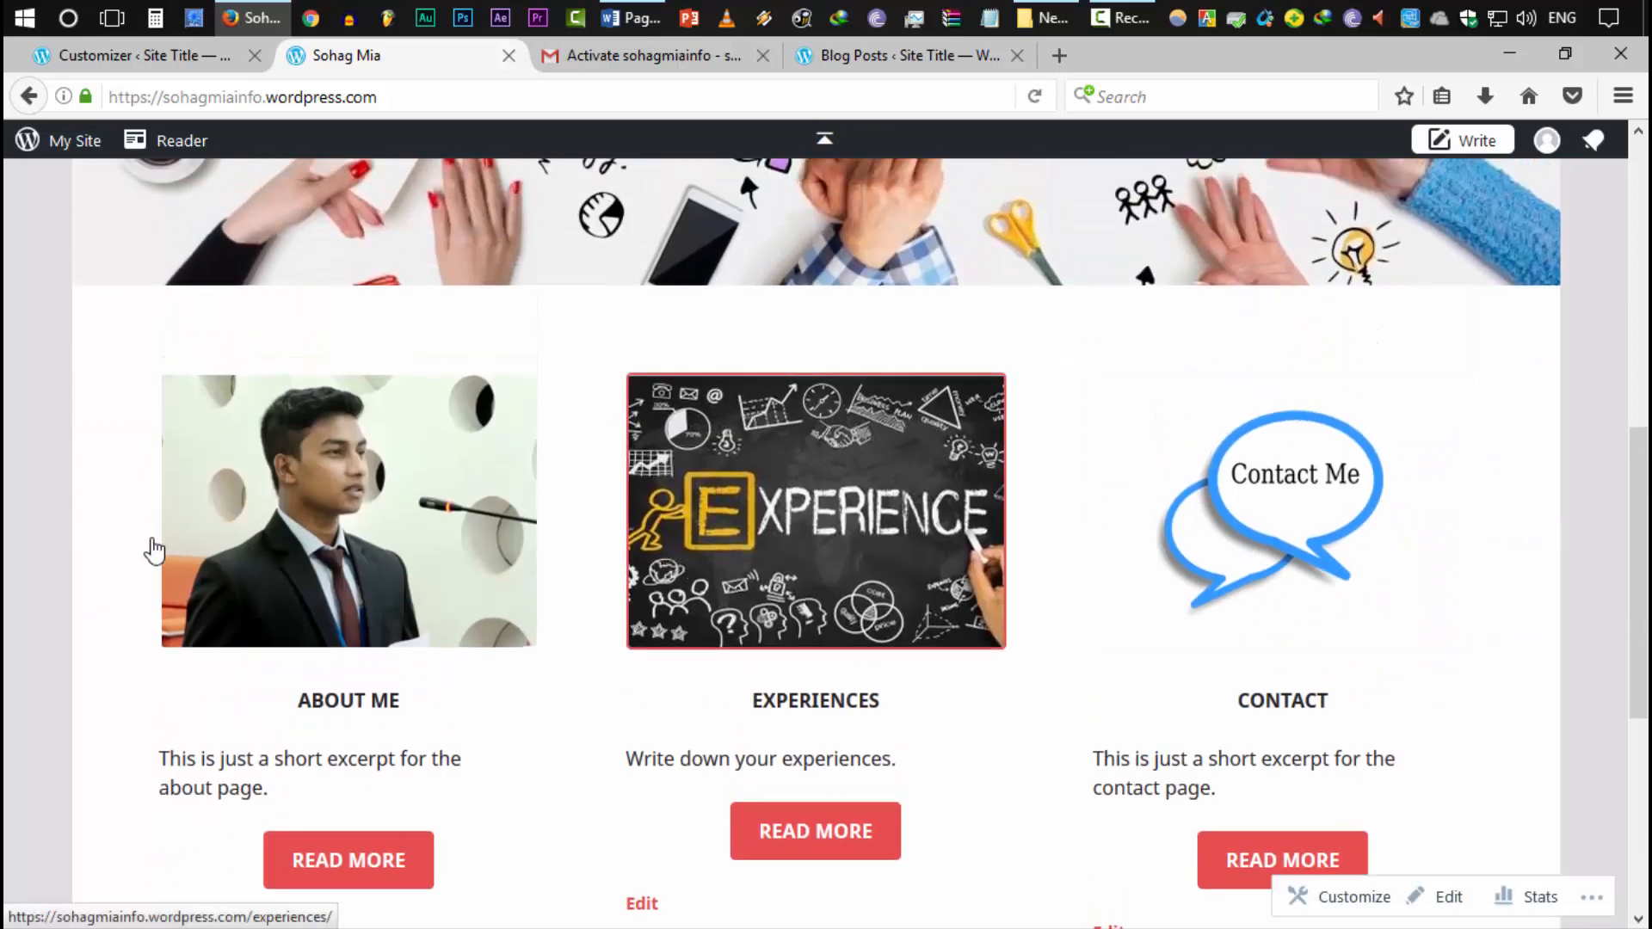
scroll(1075, 559, "down", 2)
scroll(1394, 481, "up", 6)
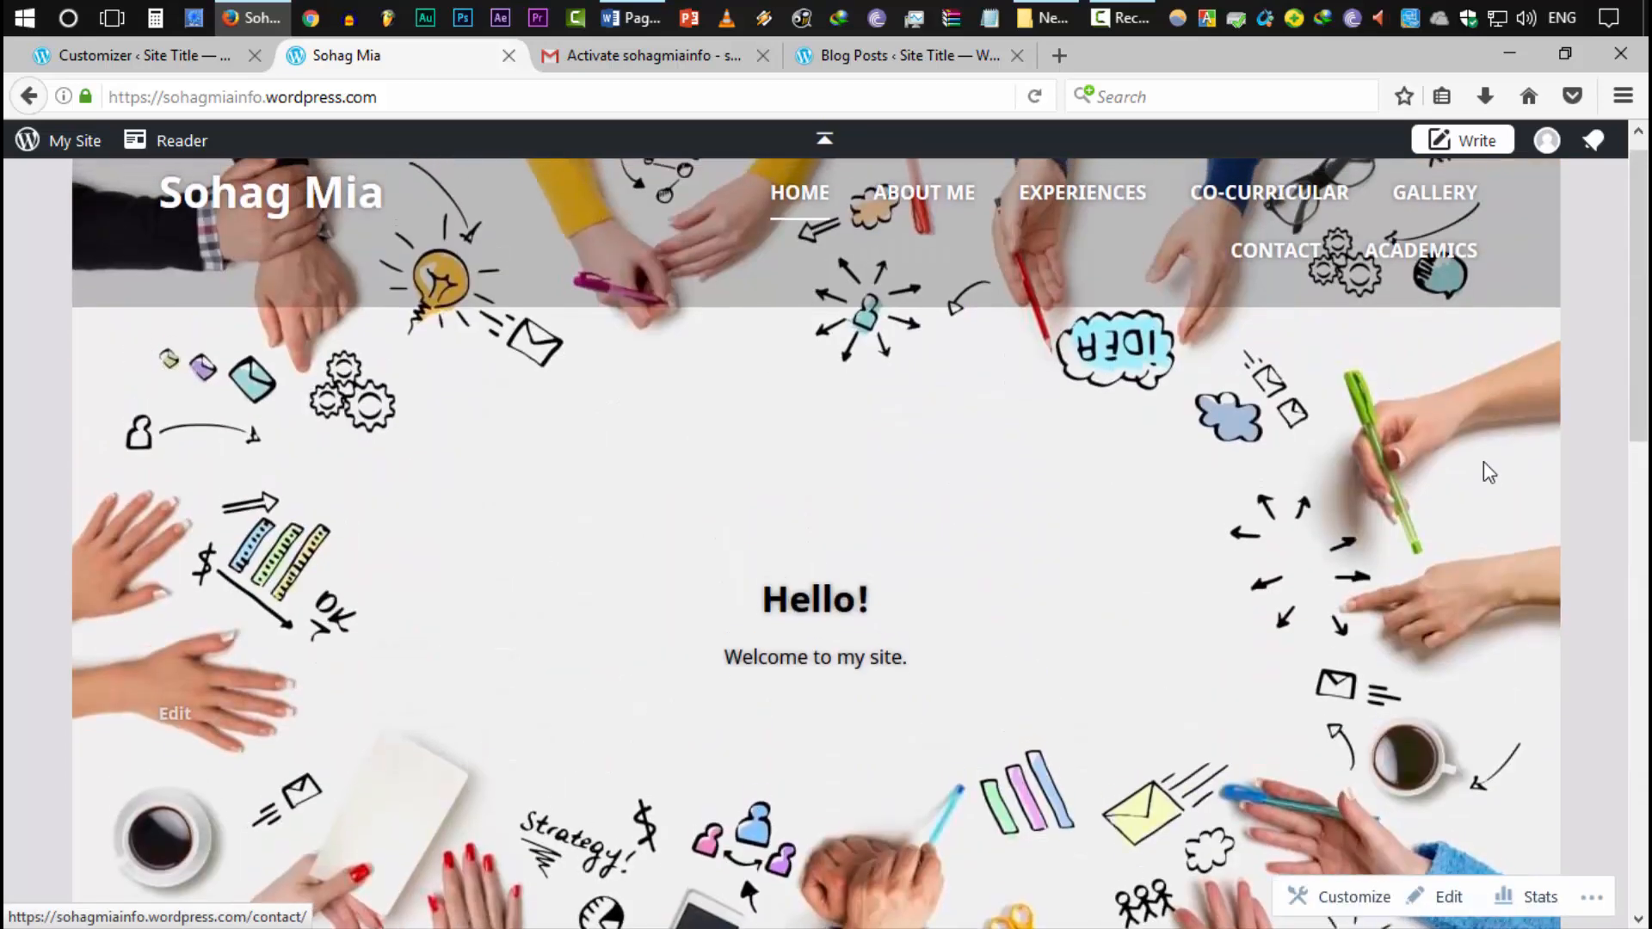
Close the Customizer to return to the published Pages list
left_click(172, 57)
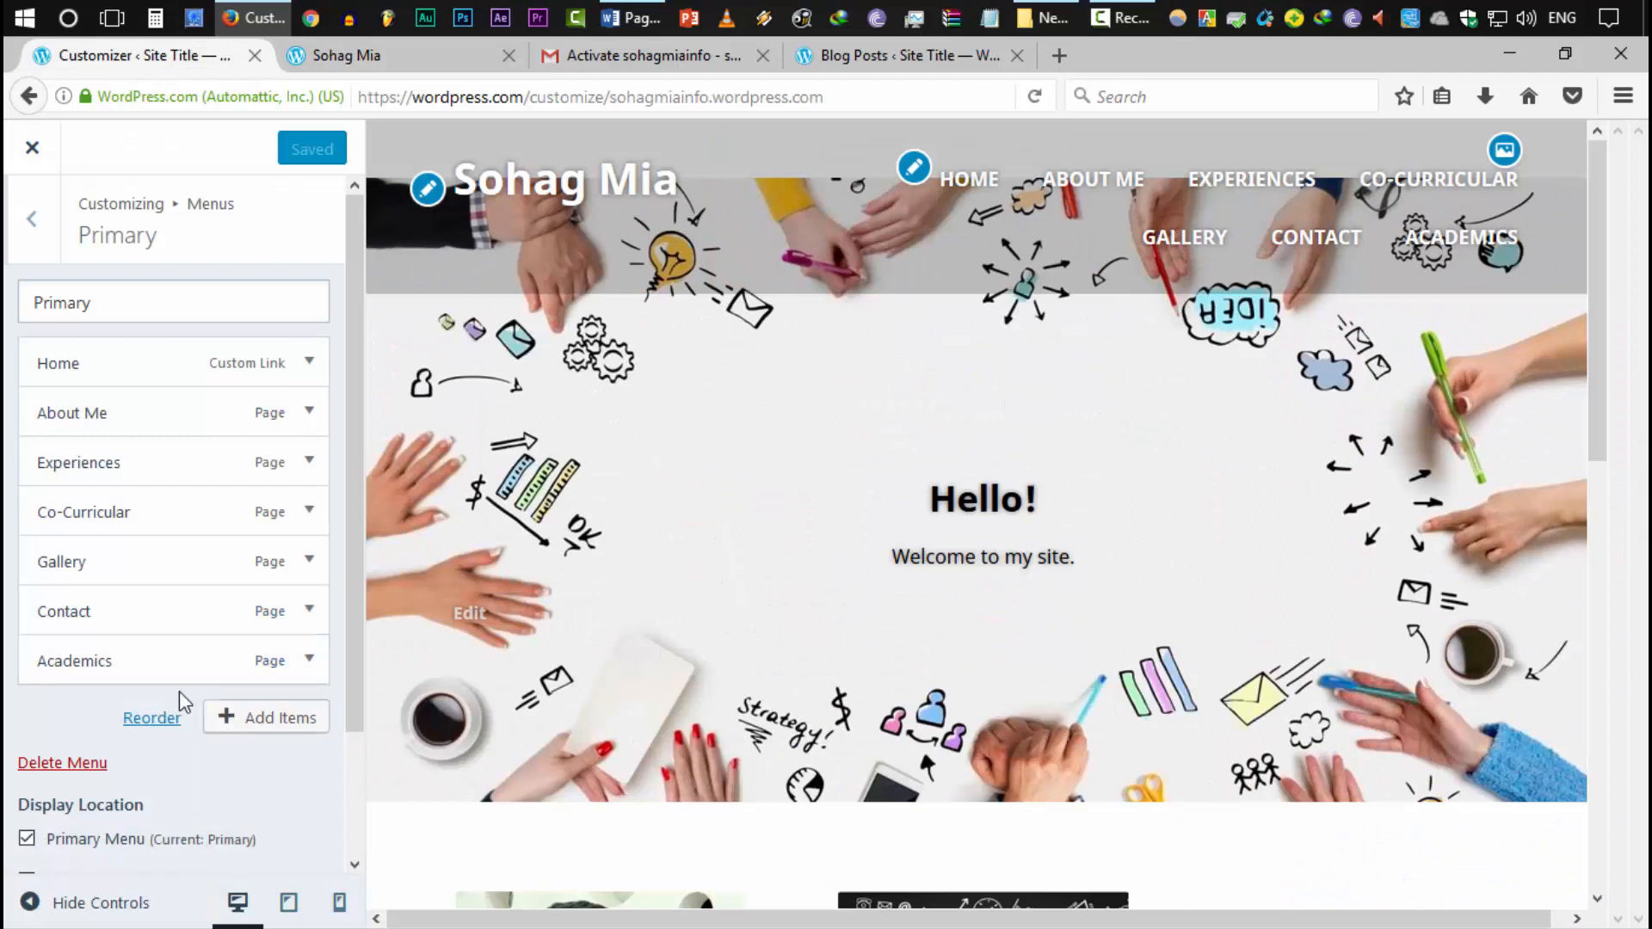
scroll(108, 467, "down", 1)
left_click(36, 241)
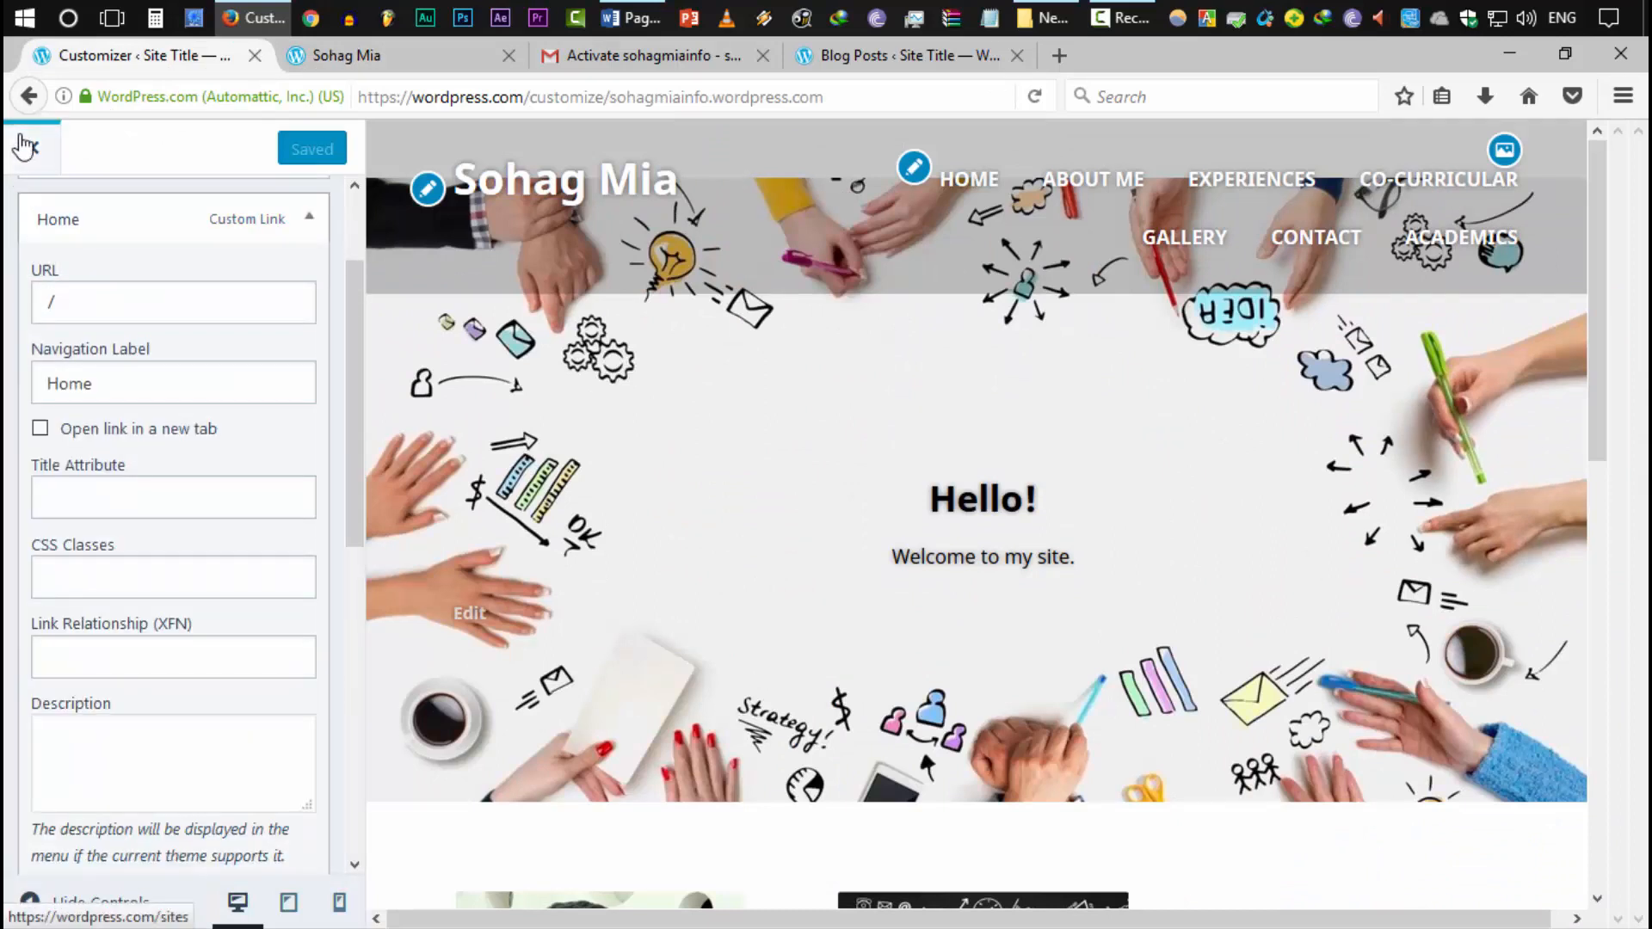
left_click(29, 145)
scroll(232, 654, "down", 3)
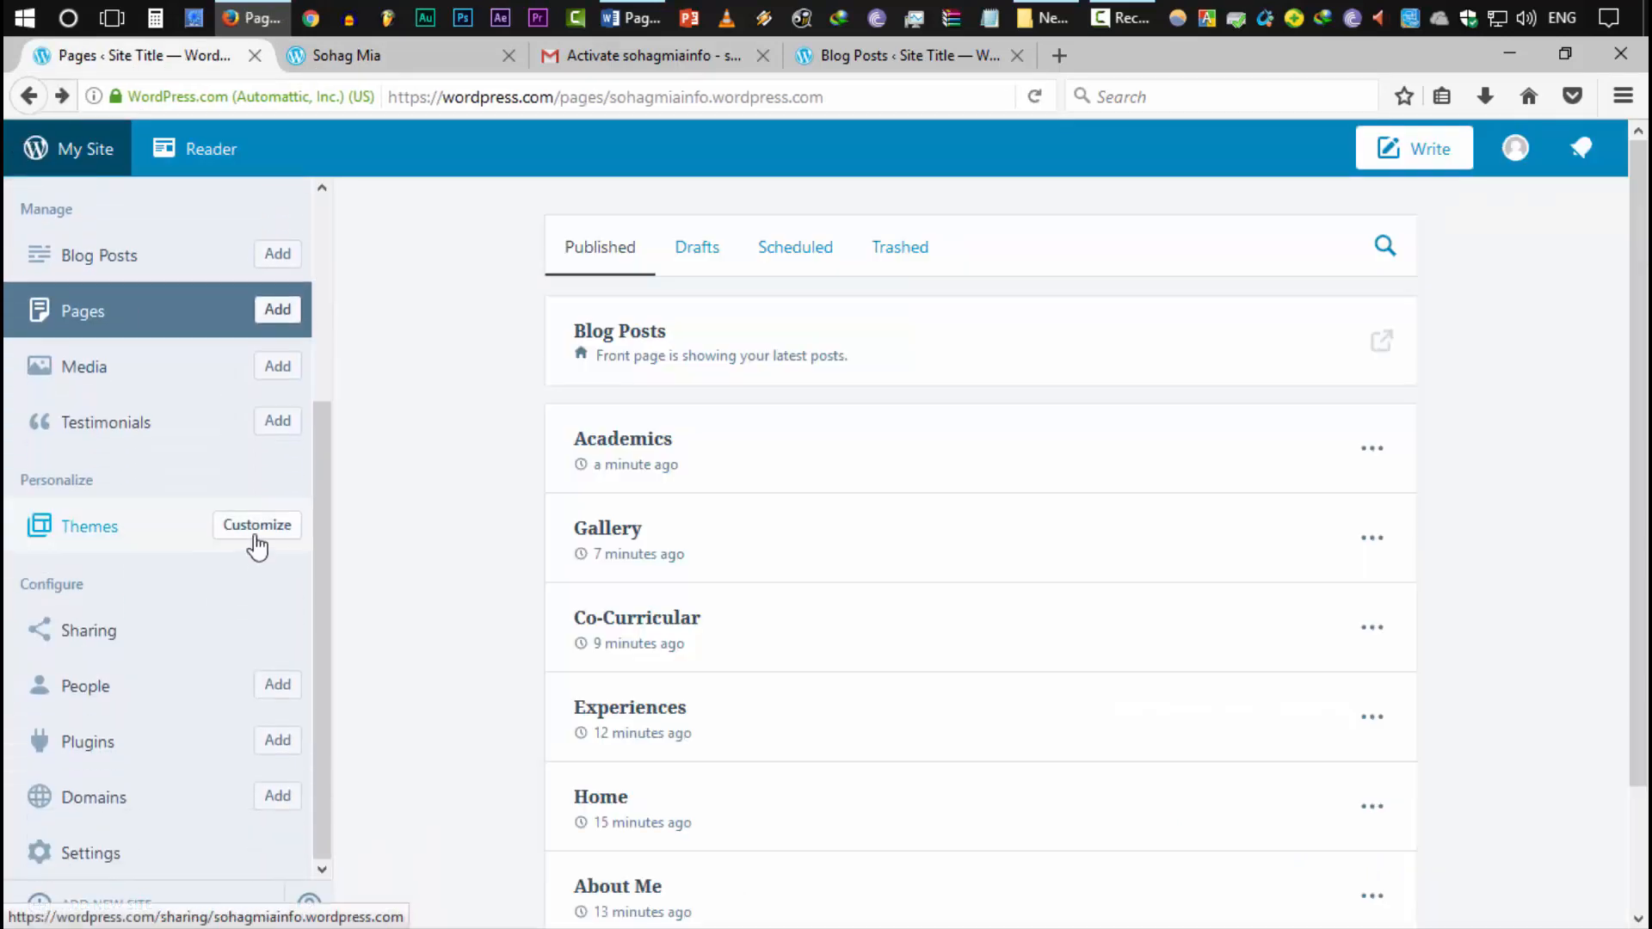
In the Customizer's theme options, make Academics the second featured page
left_click(260, 538)
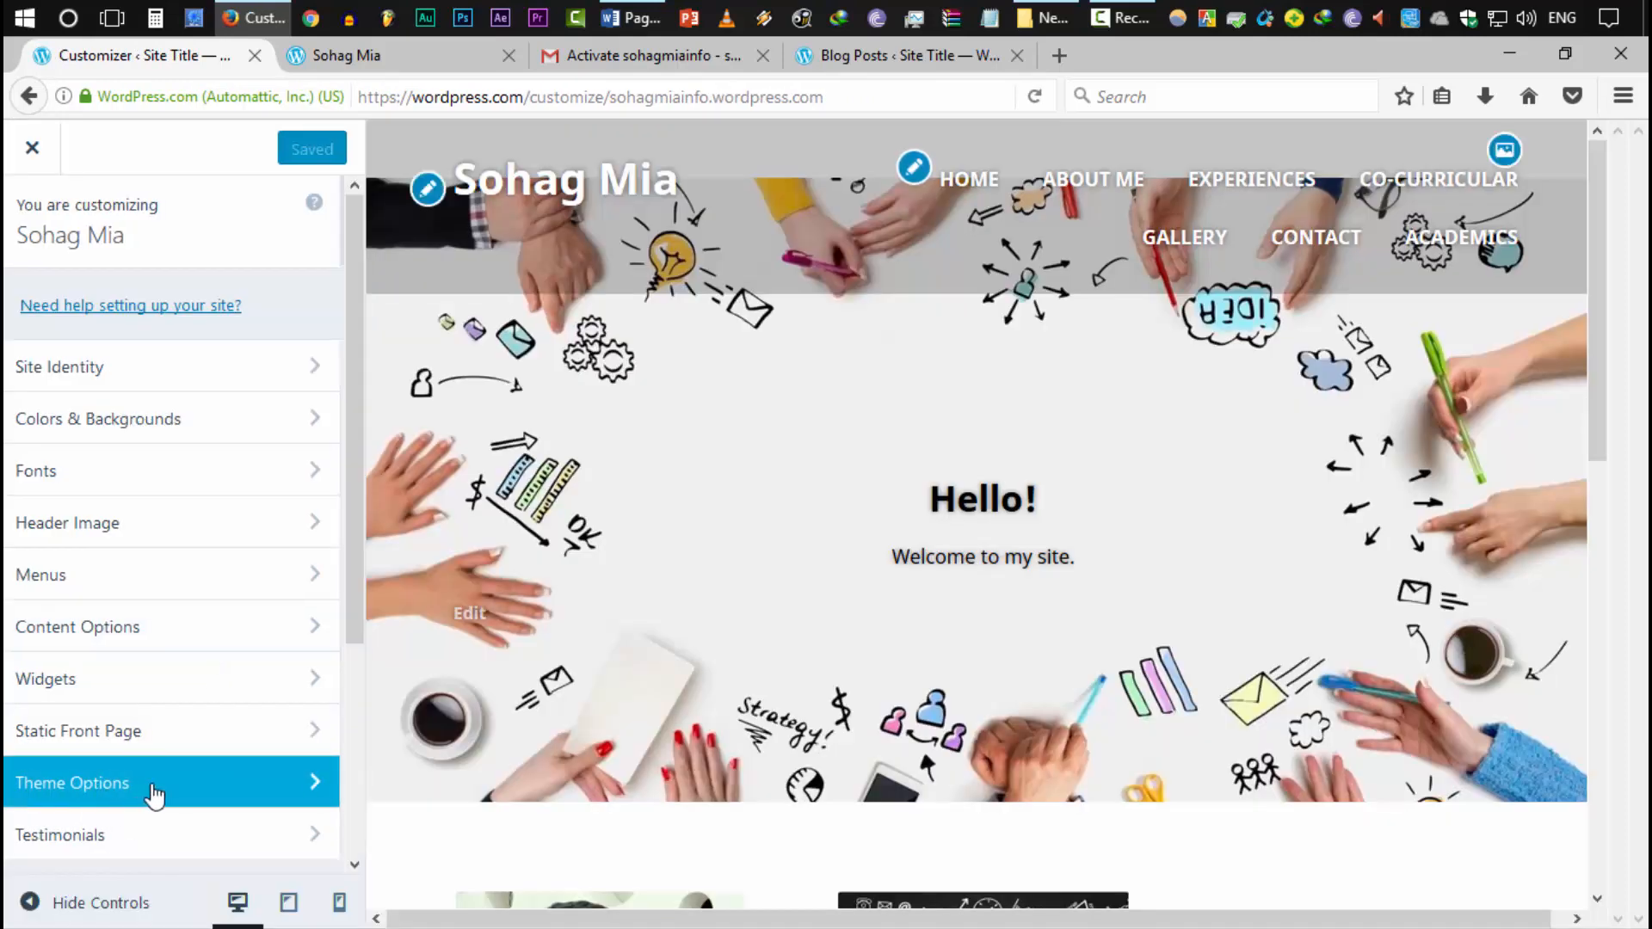
left_click(155, 792)
scroll(153, 787, "down", 3)
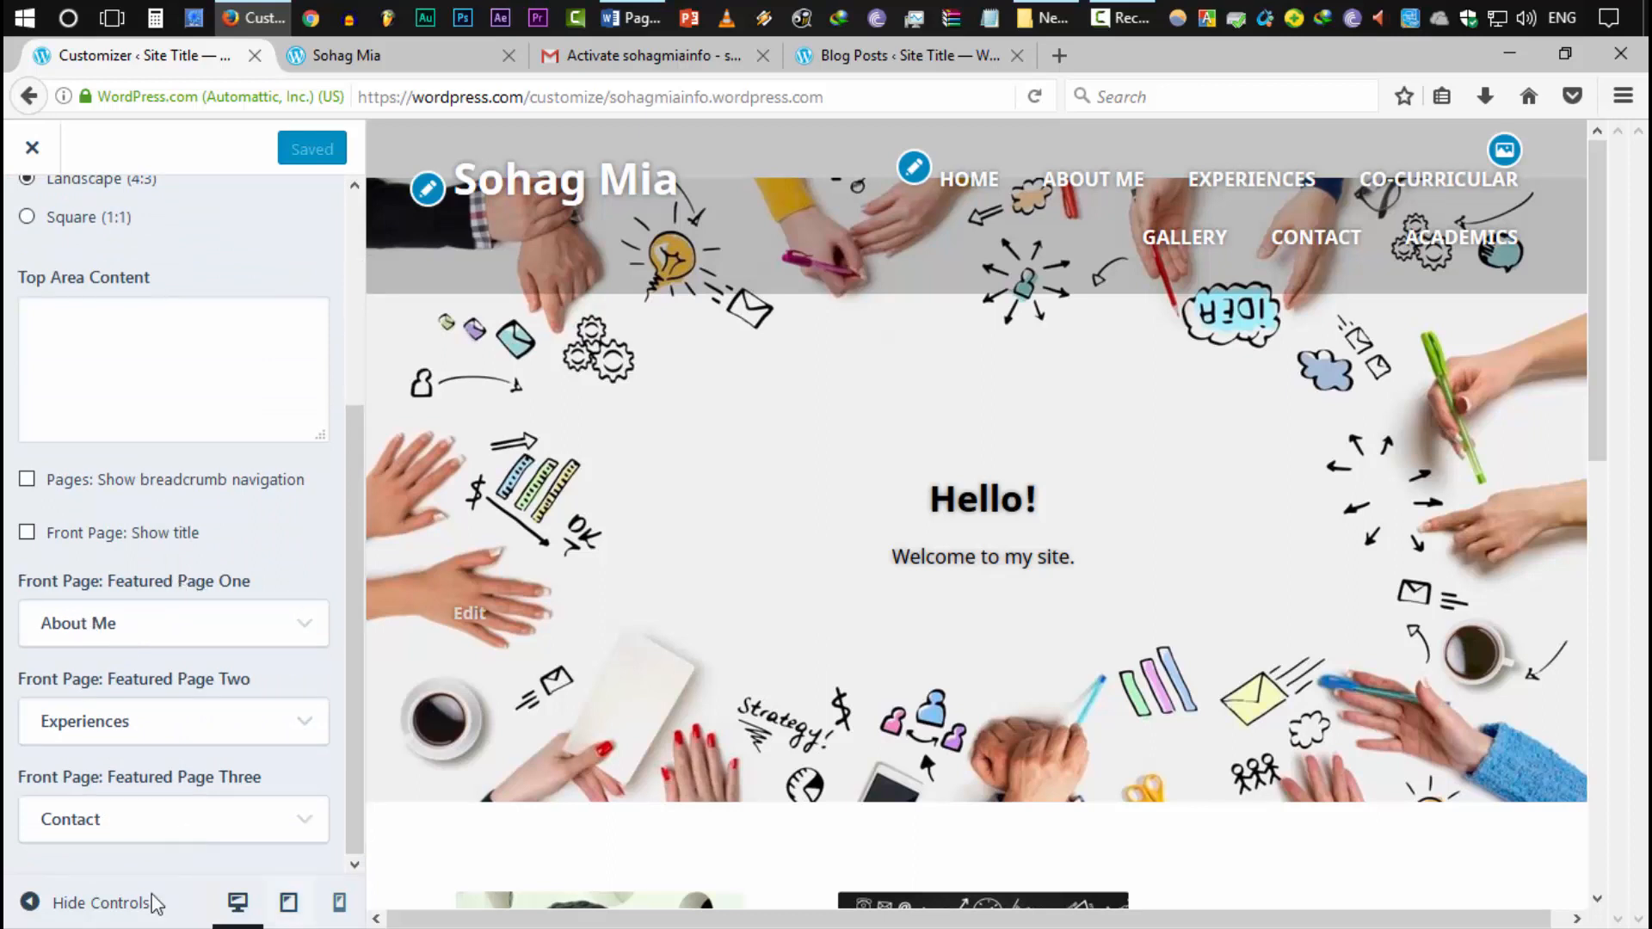
left_click(118, 738)
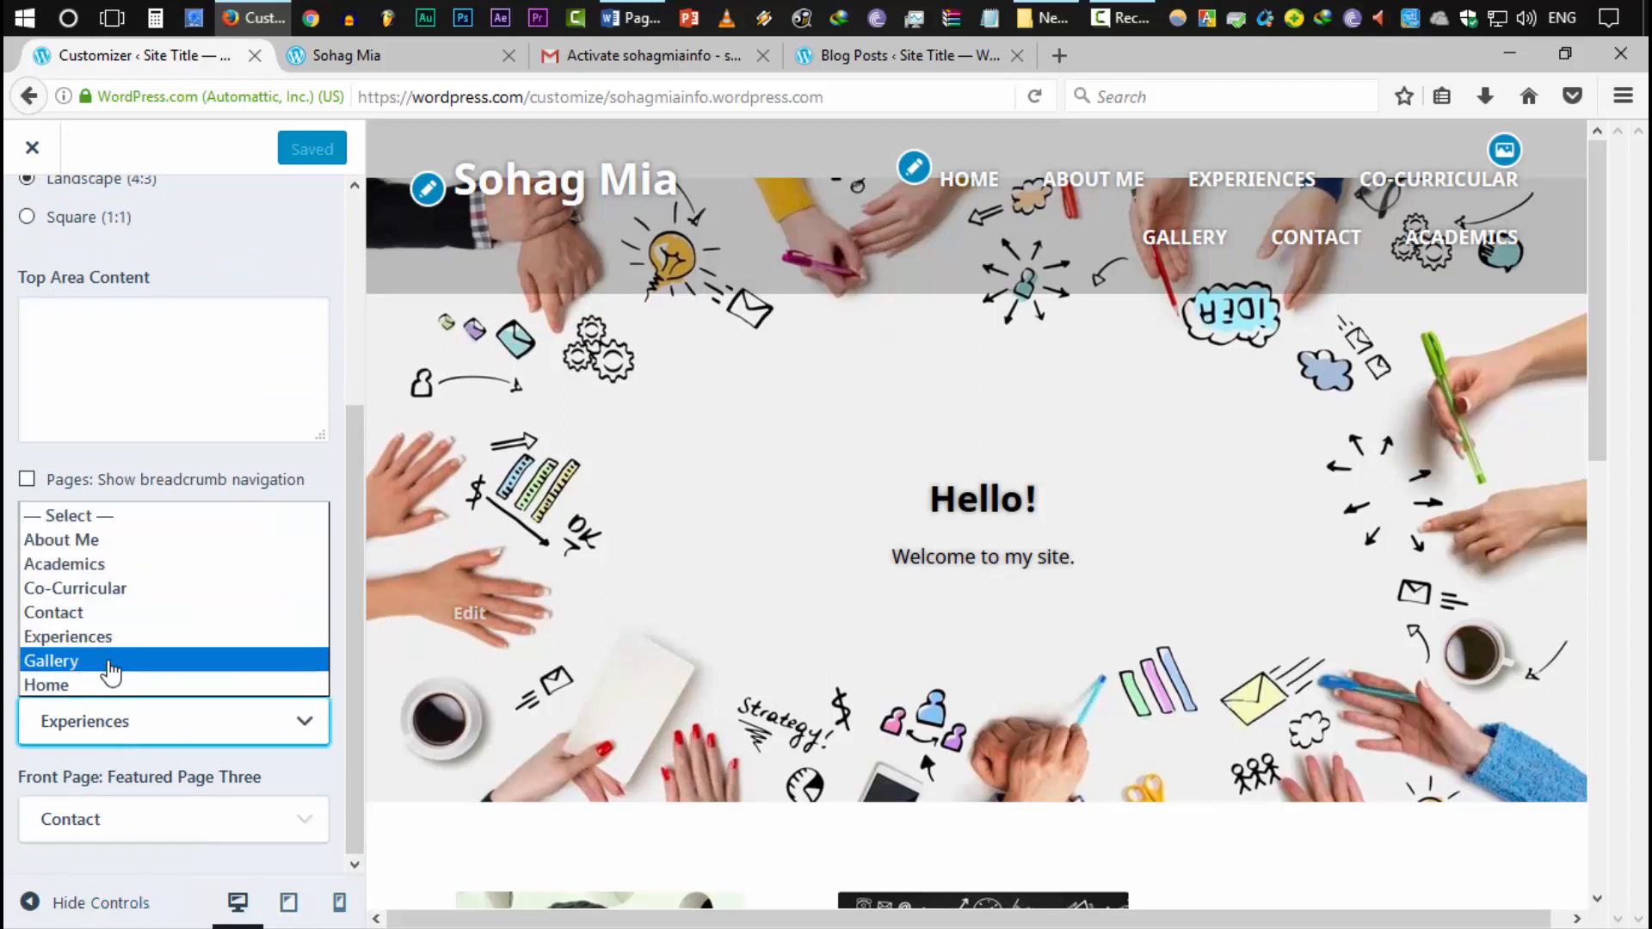
left_click(95, 563)
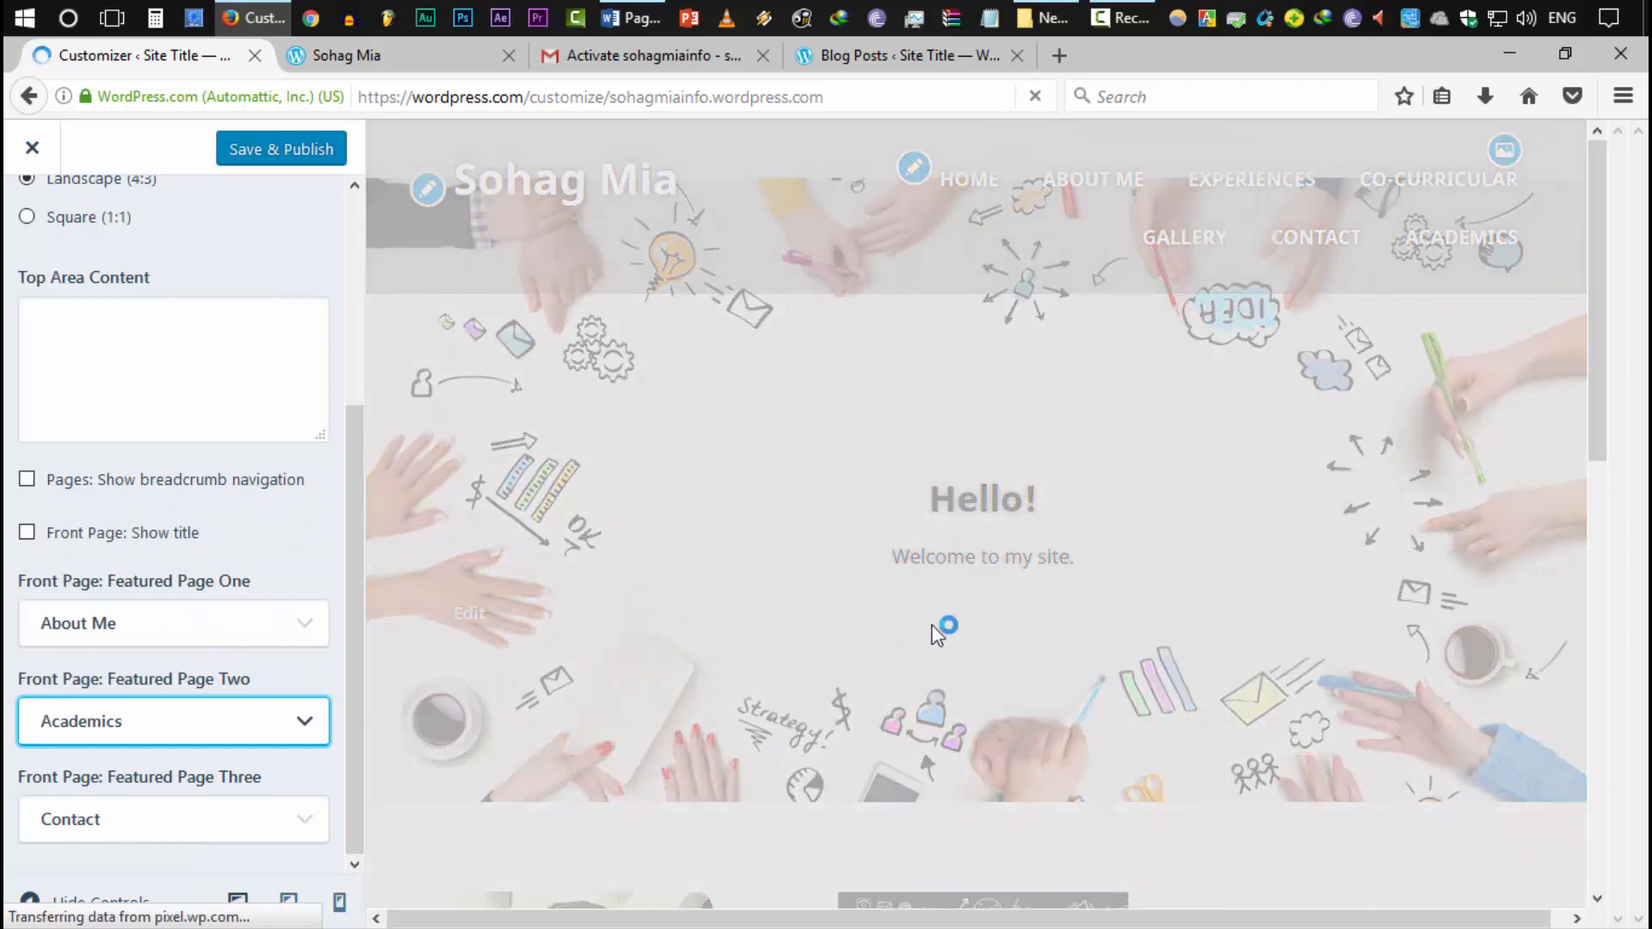
scroll(1075, 654, "down", 8)
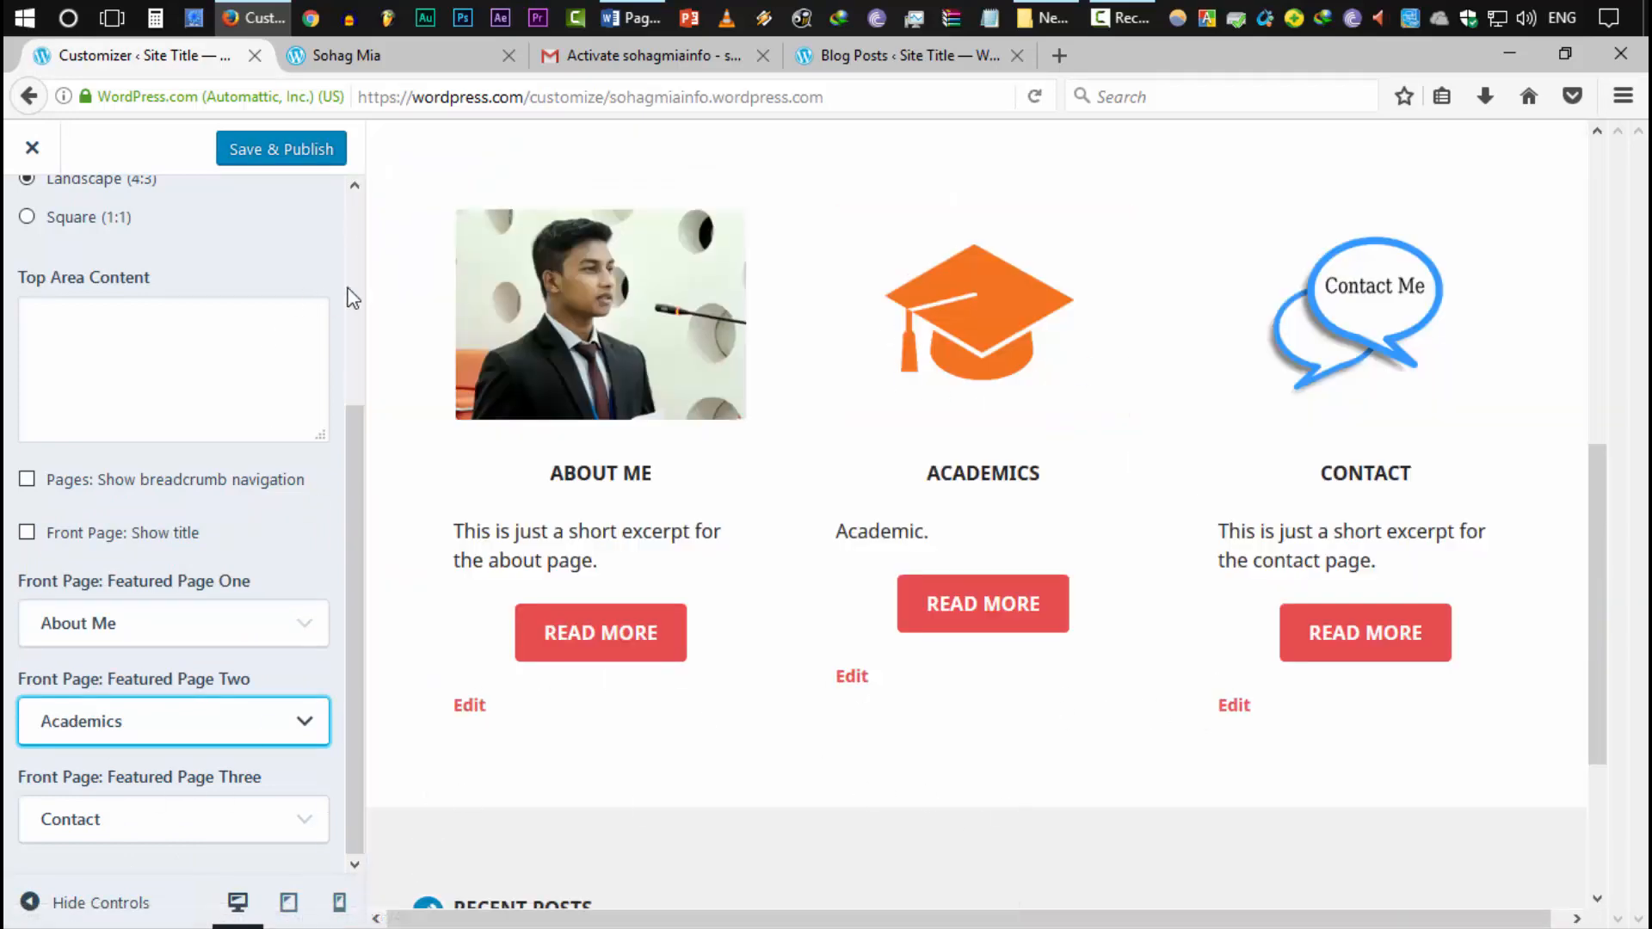
Save and publish the featured pages change, then go to the live site
left_click(254, 162)
left_click(255, 161)
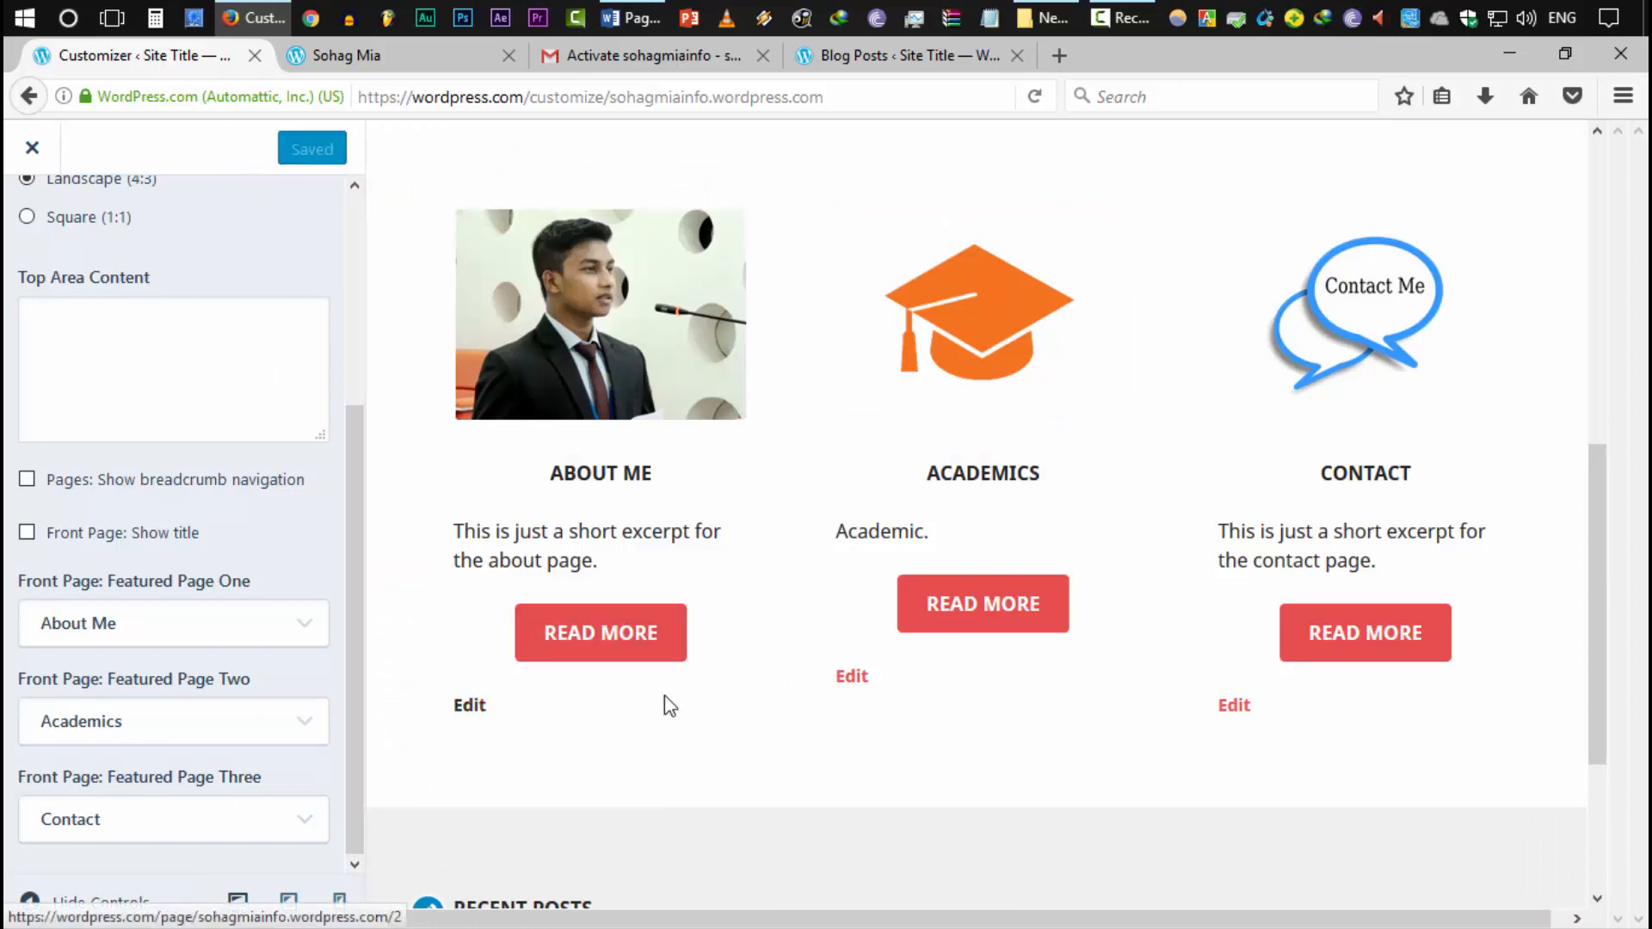
left_click(470, 705)
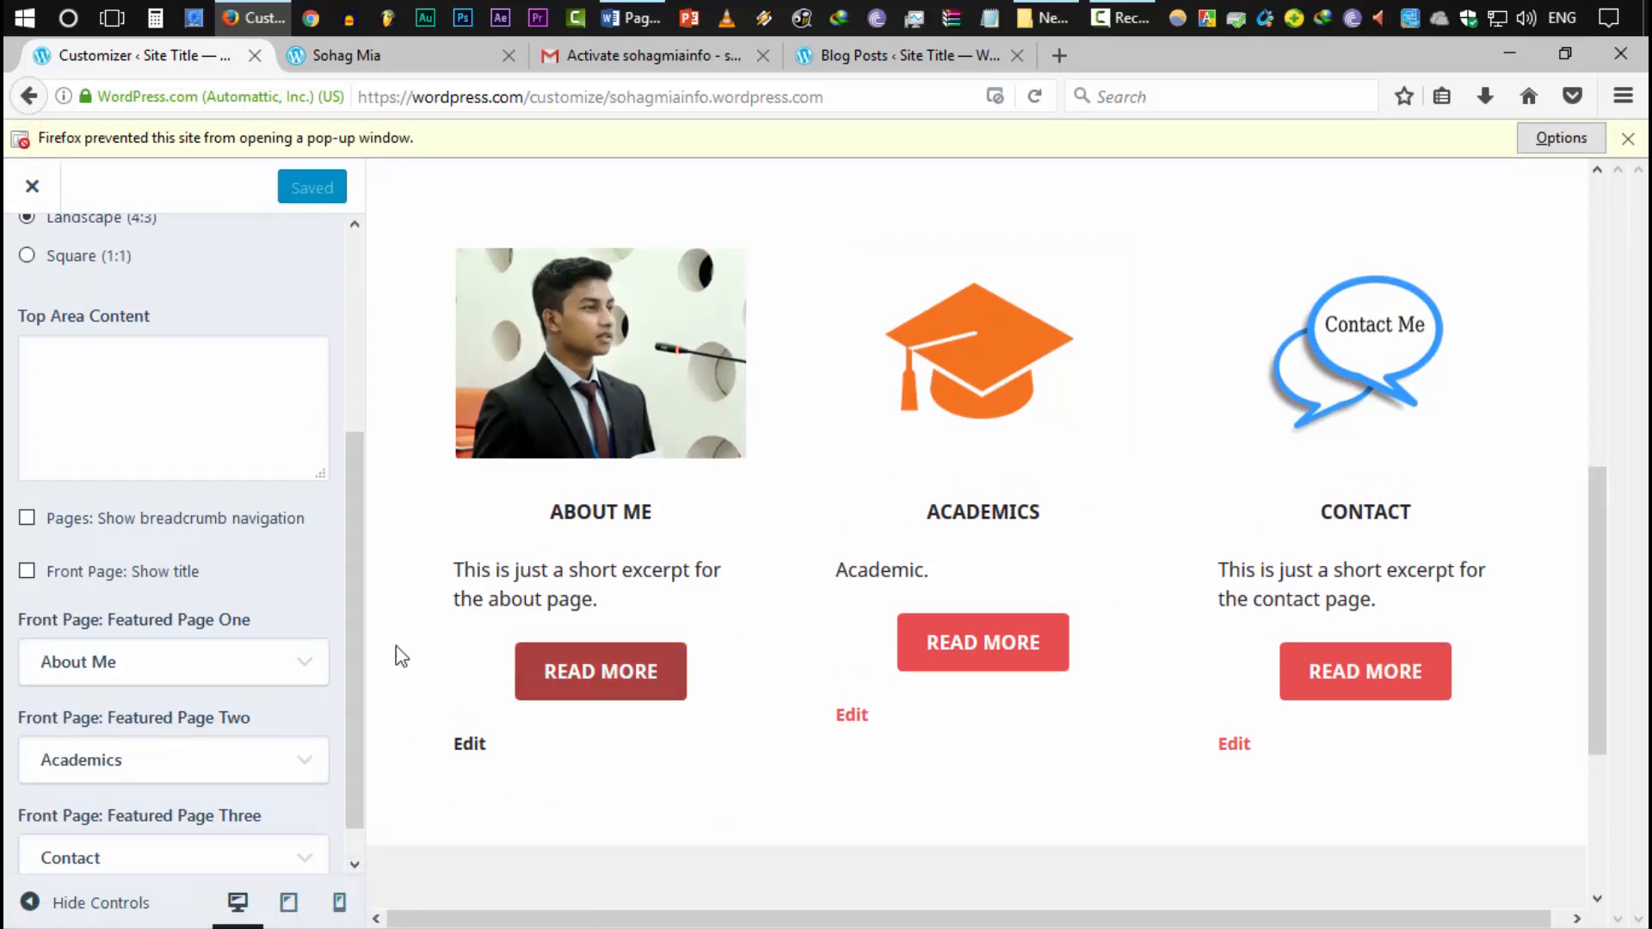
left_click(388, 59)
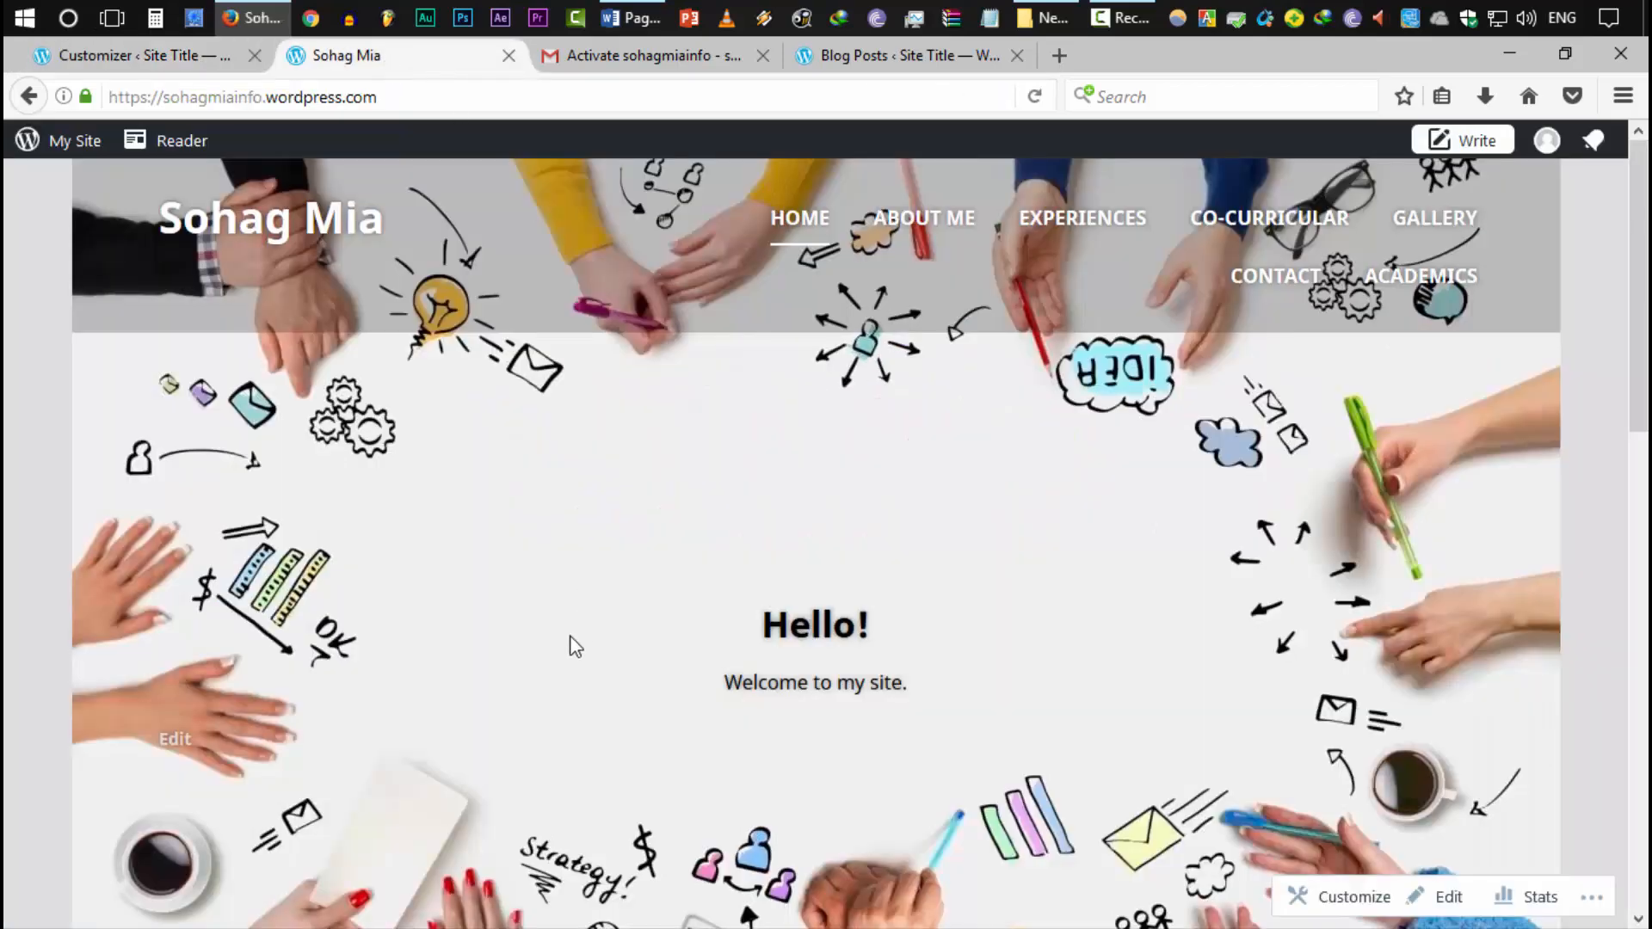
Reload the live site to pick up the featured page changes
scroll(571, 645, "down", 10)
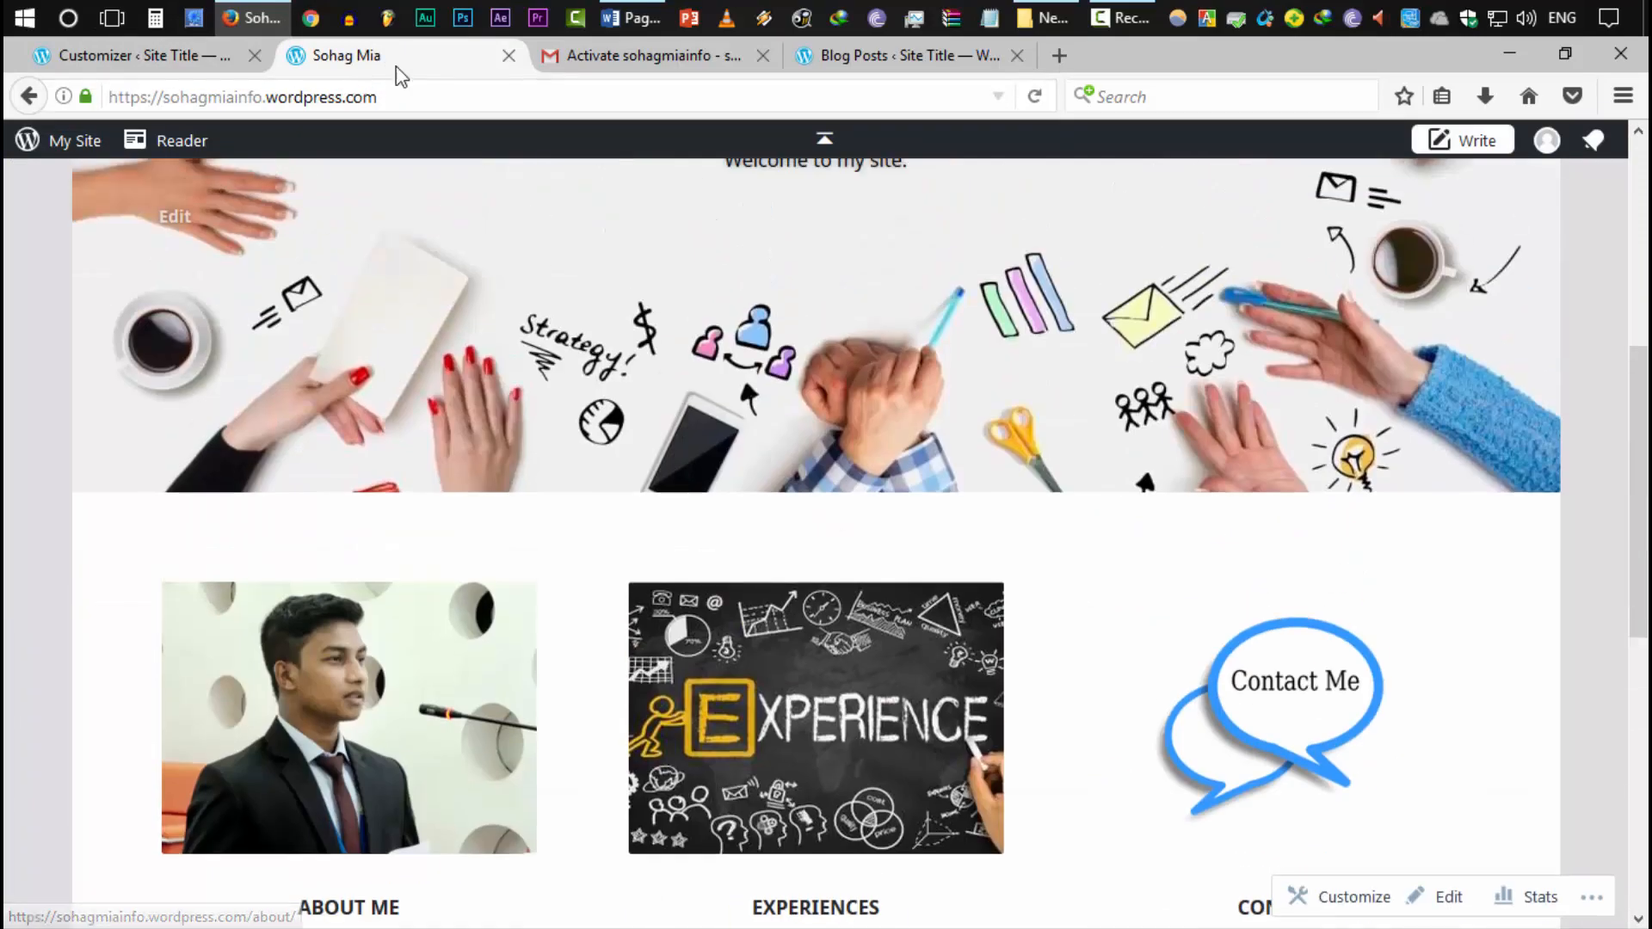
right_click(397, 57)
left_click(413, 81)
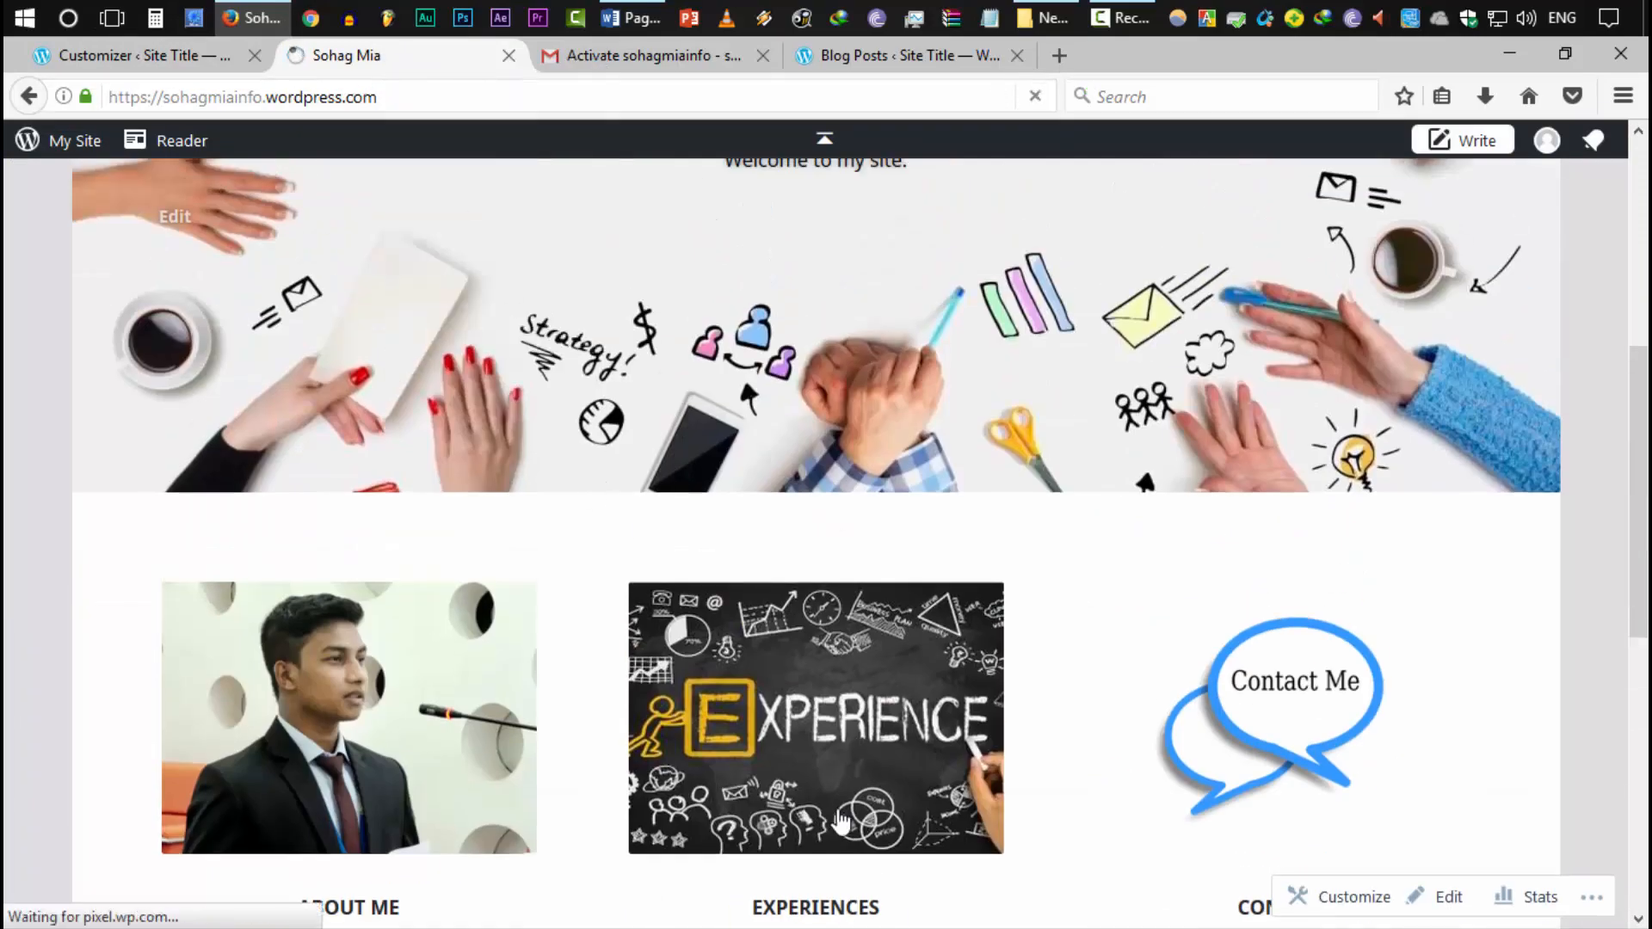
Check that About Me, Academics and Contact are featured, then edit About Me
scroll(779, 799, "down", 3)
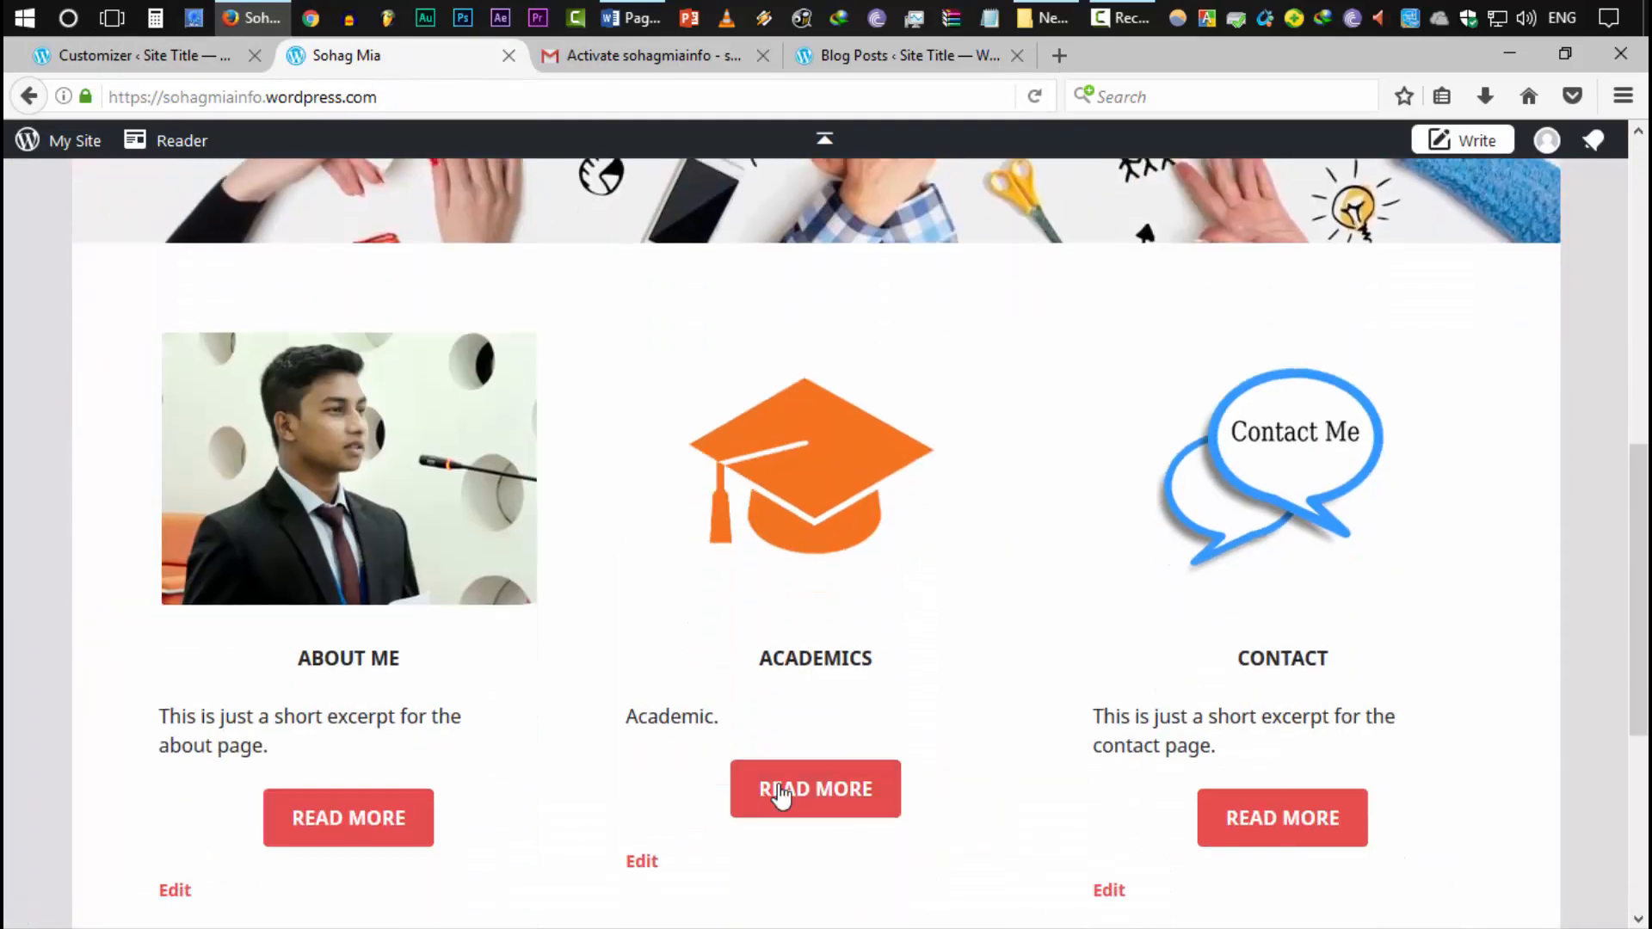
scroll(985, 717, "up", 6)
scroll(979, 715, "down", 4)
scroll(620, 594, "down", 7)
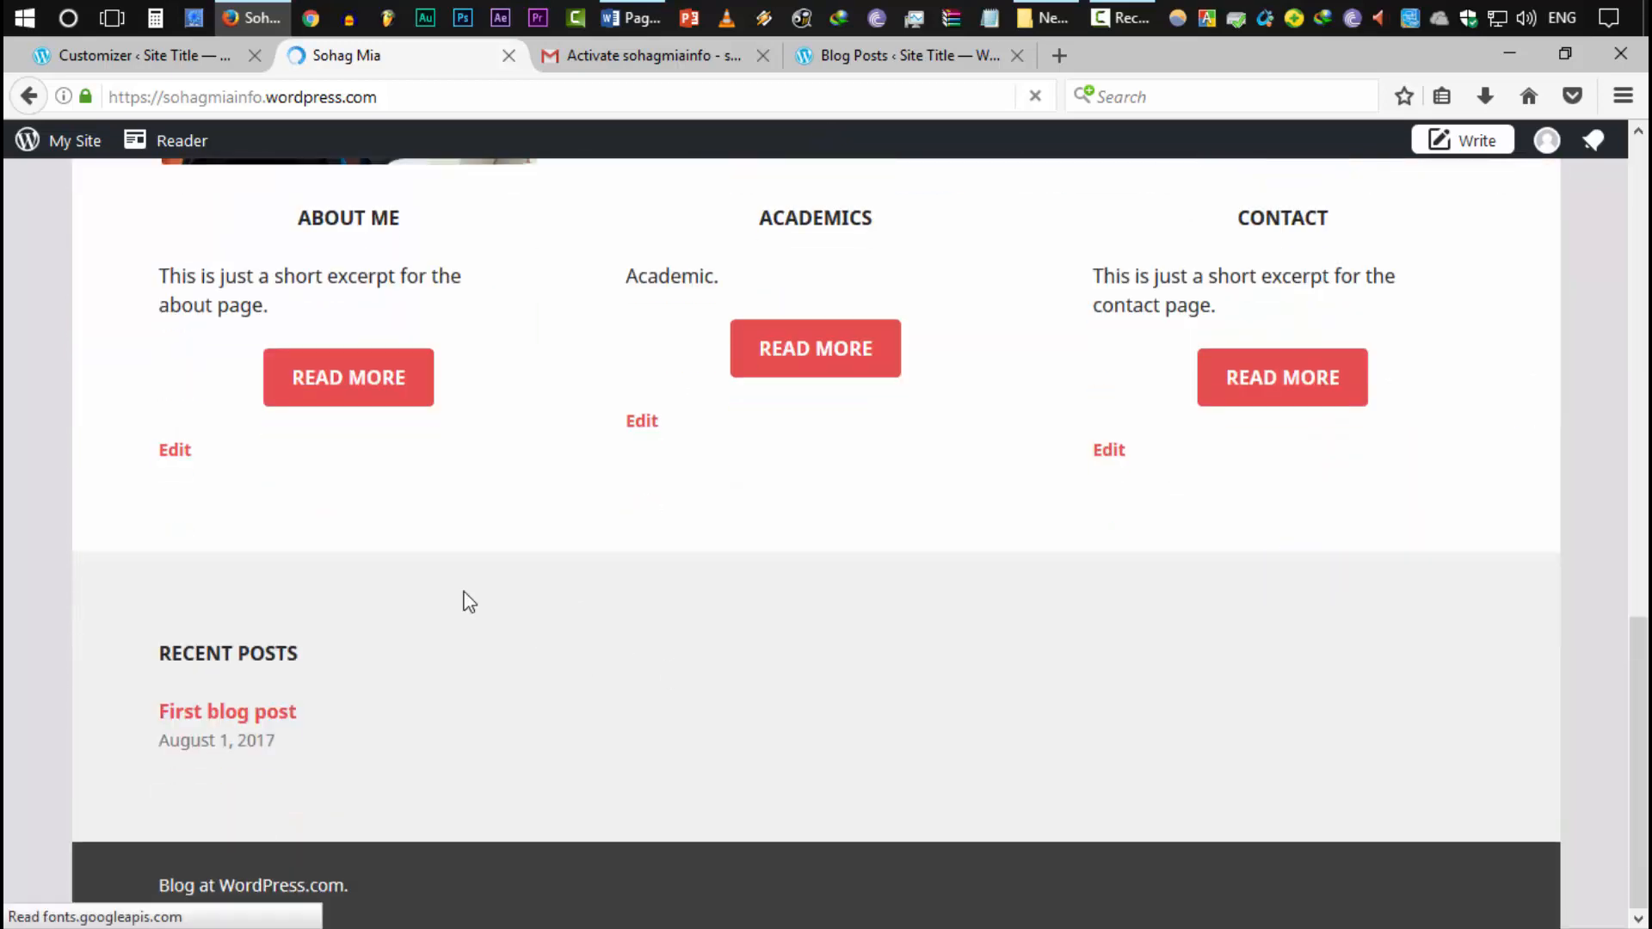
scroll(283, 550, "up", 2)
left_click(167, 596)
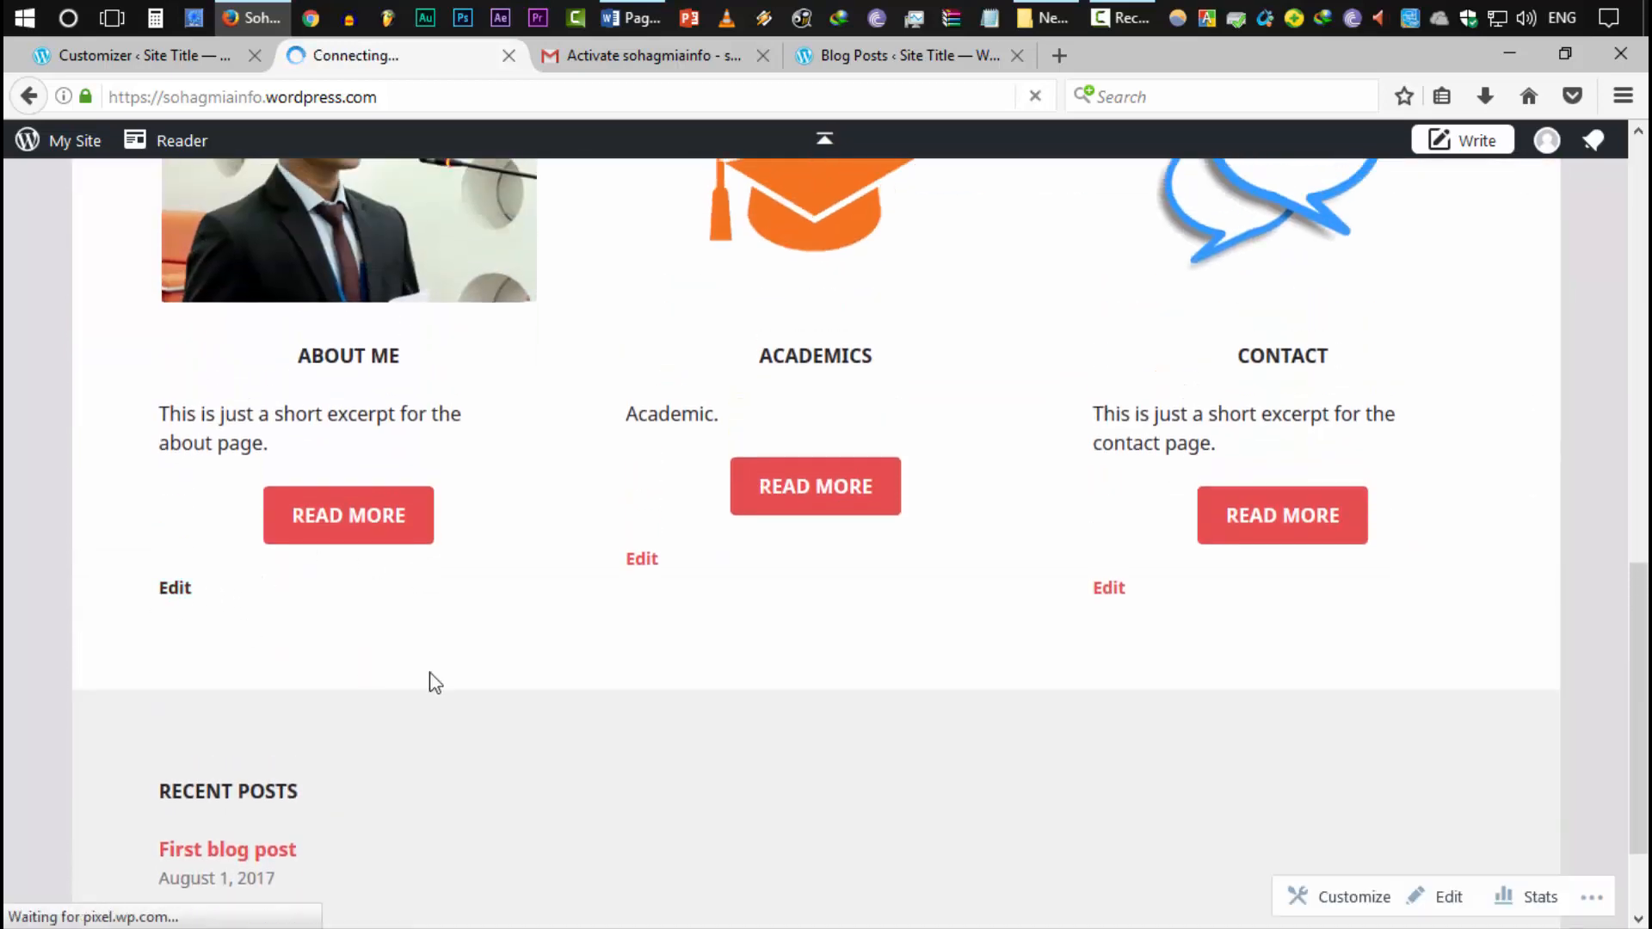
Reveal the excerpt field and copy the first paragraph's opening sentences
left_click(1441, 586)
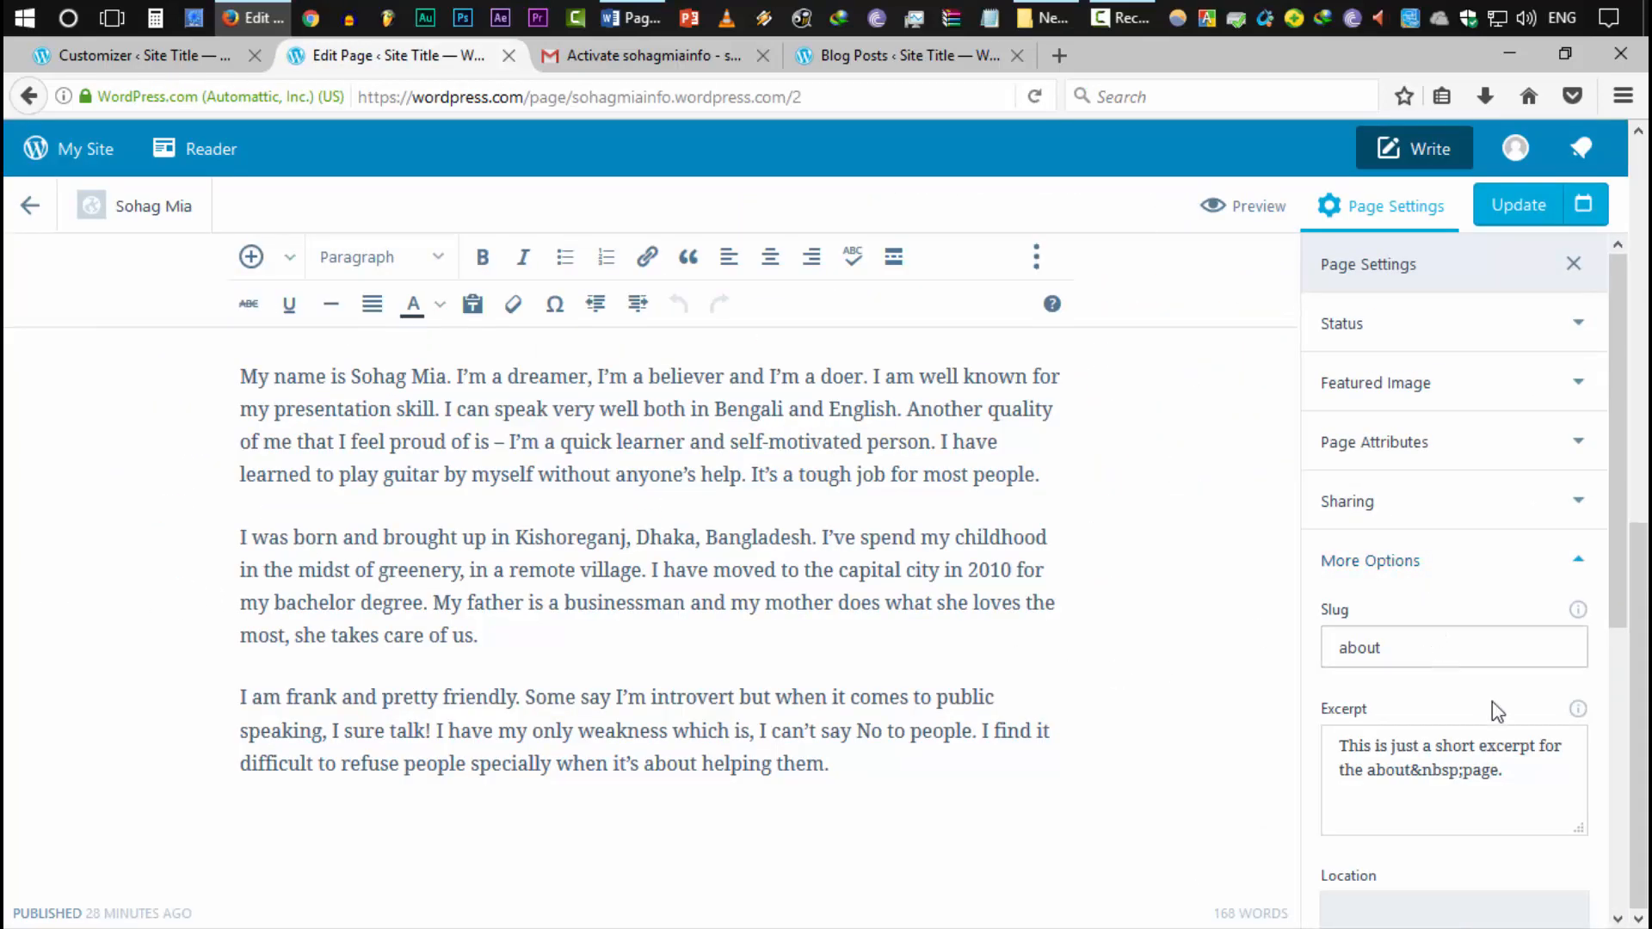
scroll(1329, 605, "down", 3)
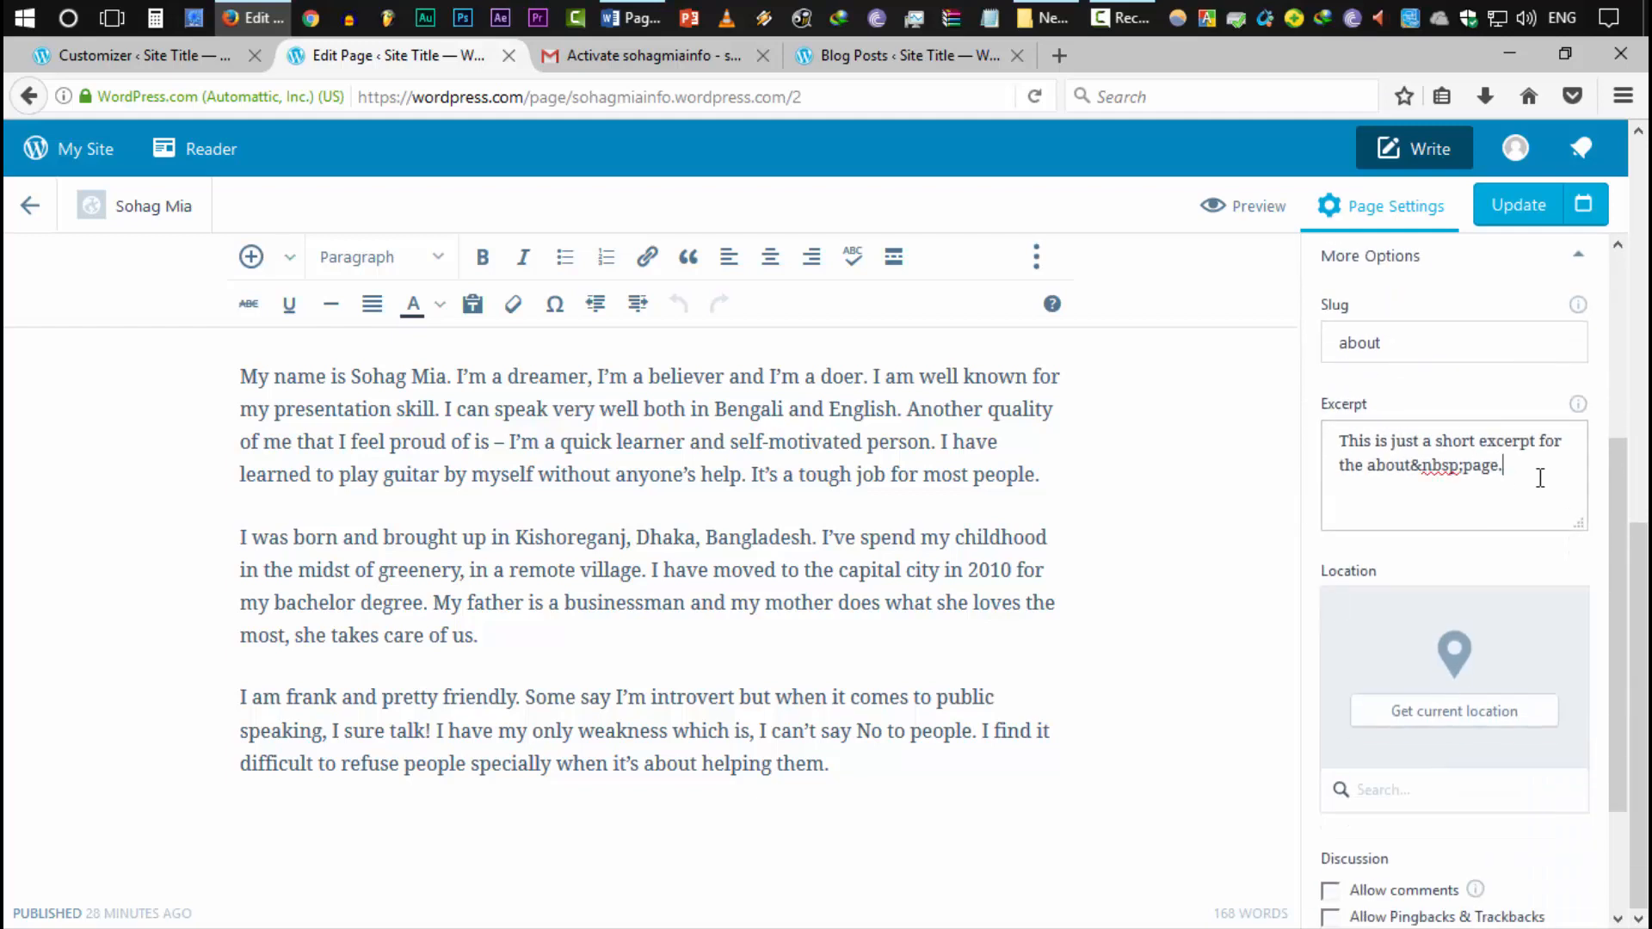
left_click_drag(1540, 479, 1290, 434)
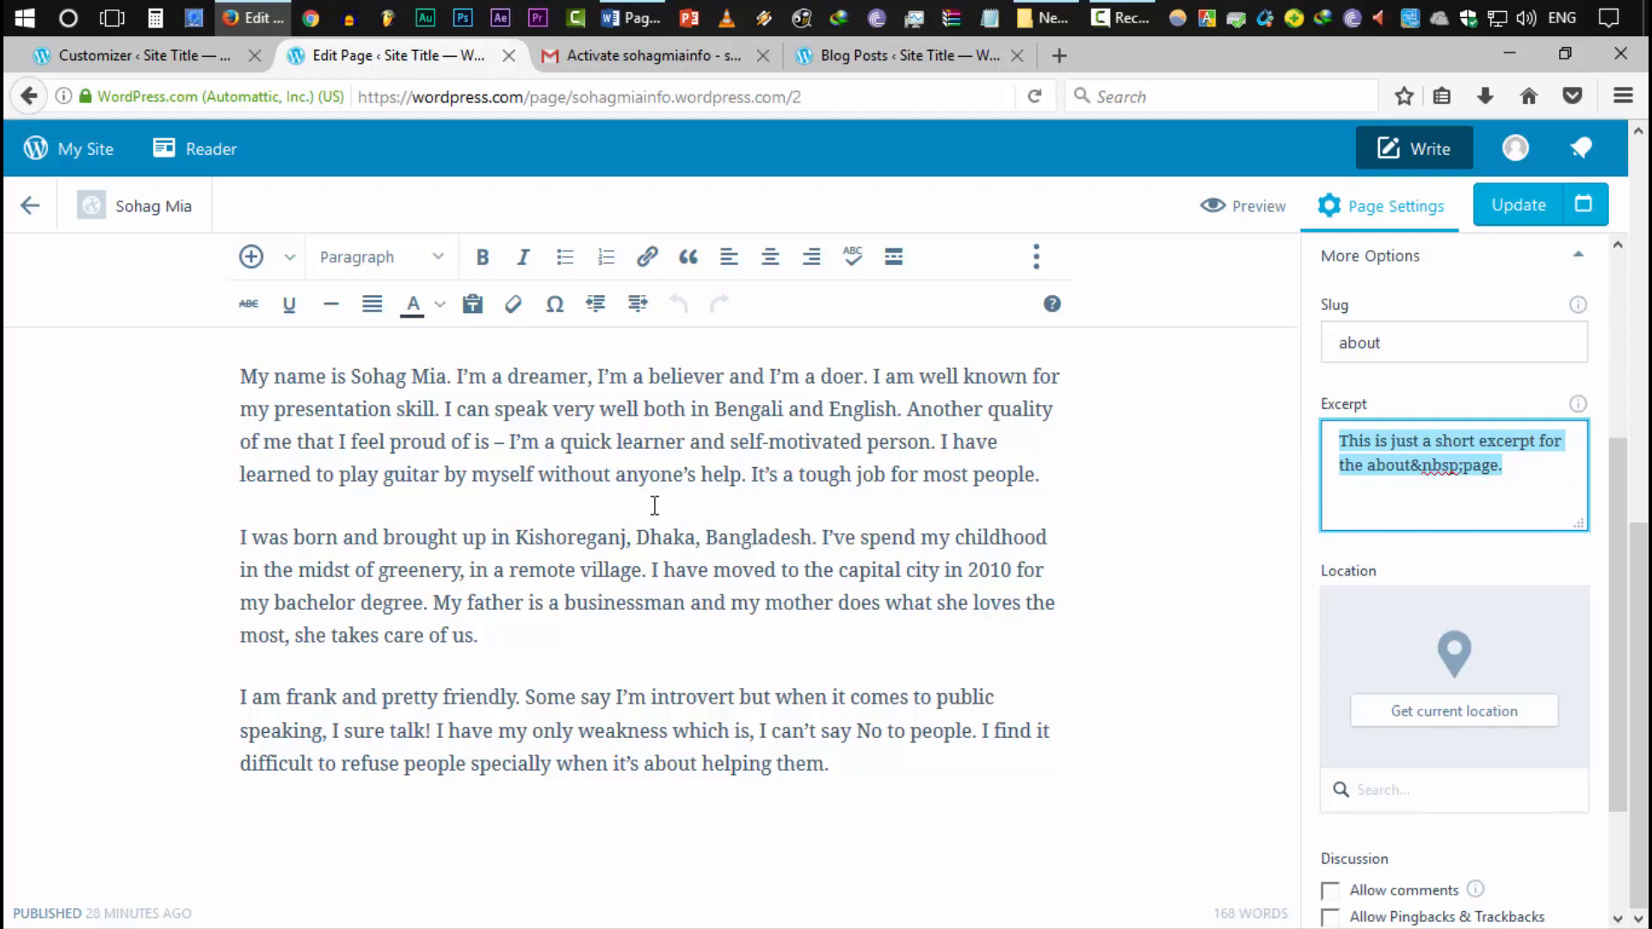
left_click(650, 474)
left_click_drag(244, 379, 902, 419)
key("ctrl+c")
Replace the About Me excerpt with the copied sentences and update the page
left_click(1388, 505)
key("ctrl+a")
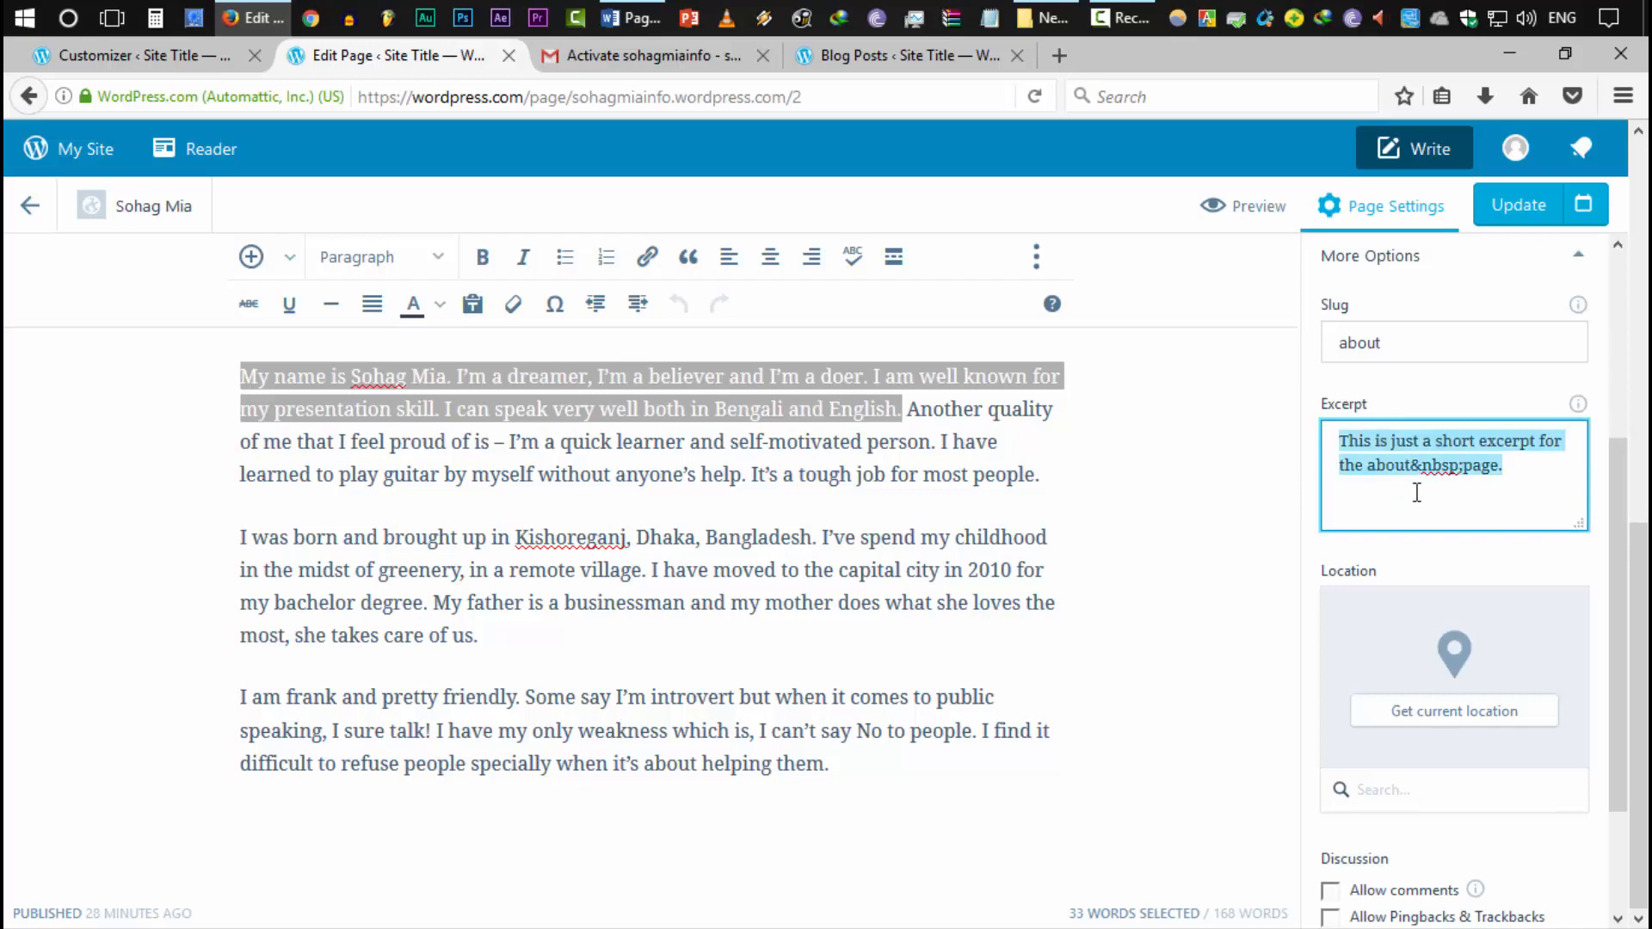
key("ctrl+v")
scroll(1531, 551, "down", 1)
scroll(1563, 266, "up", 5)
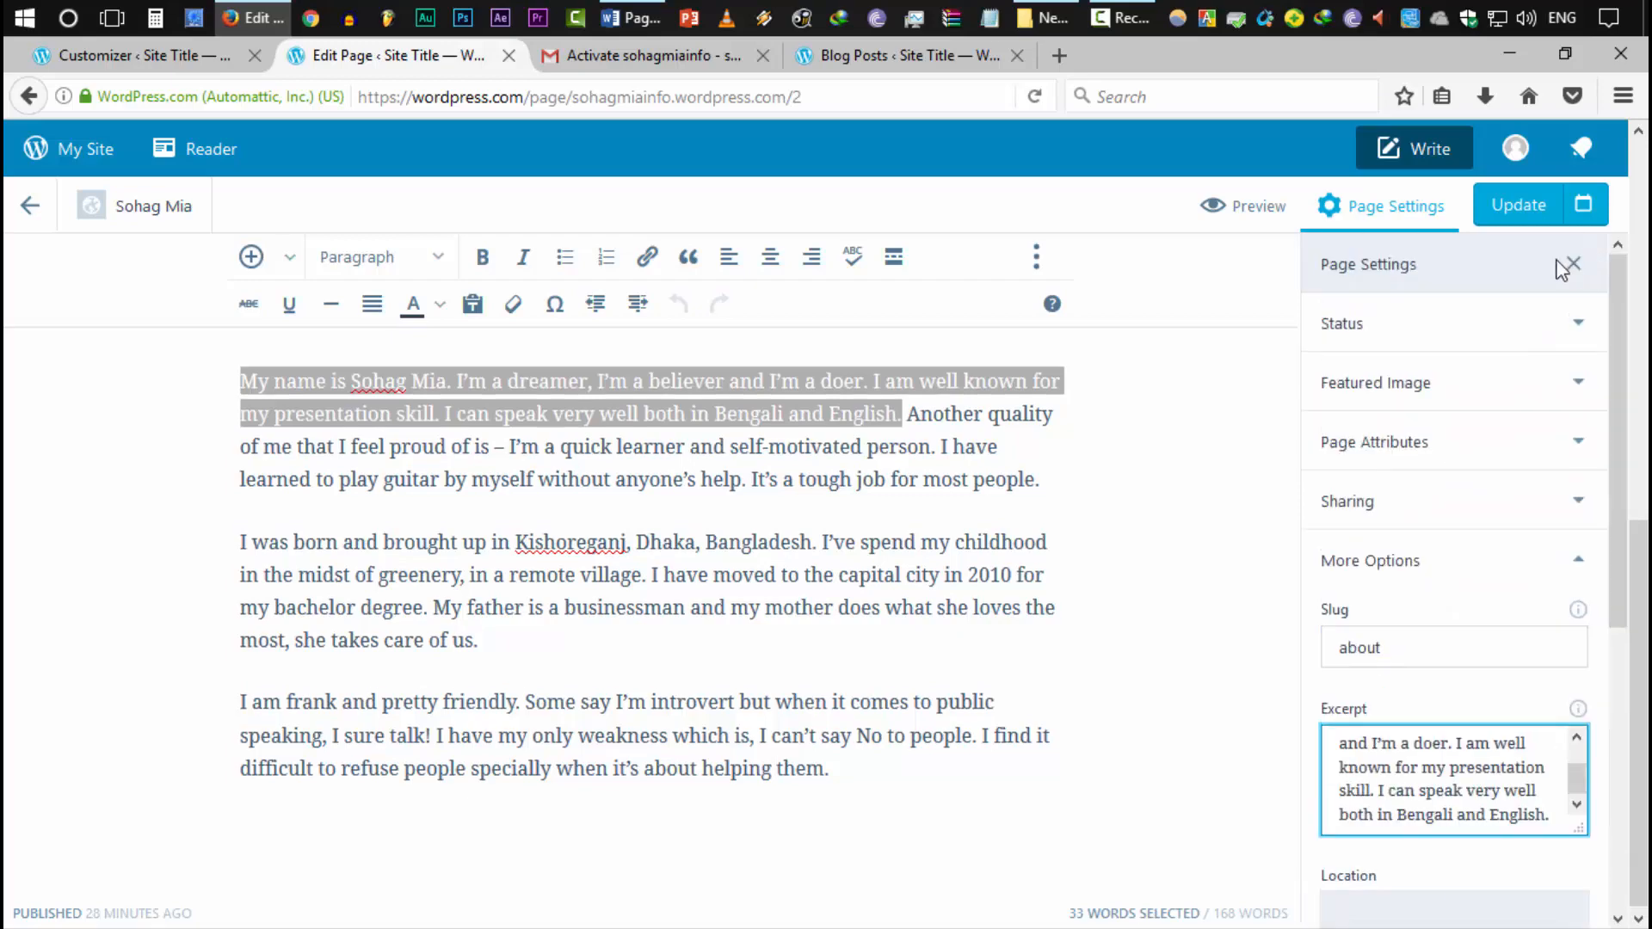
left_click(1512, 225)
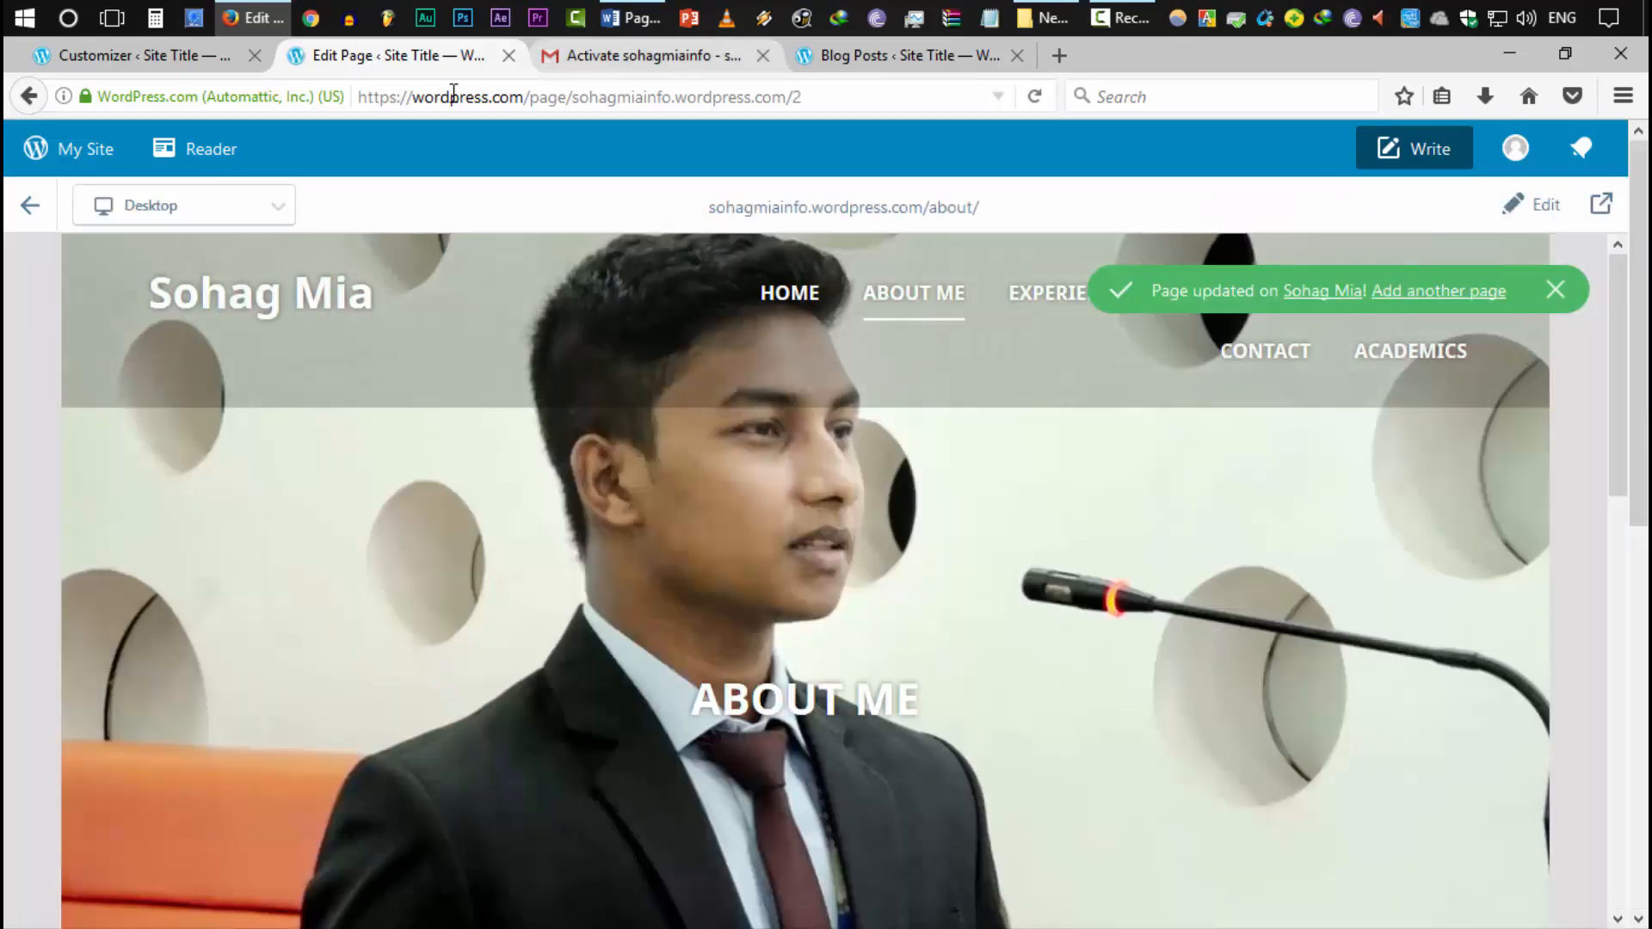
Verify the new About Me excerpt on the home page, then edit the Academics page
scroll(688, 378, "down", 10)
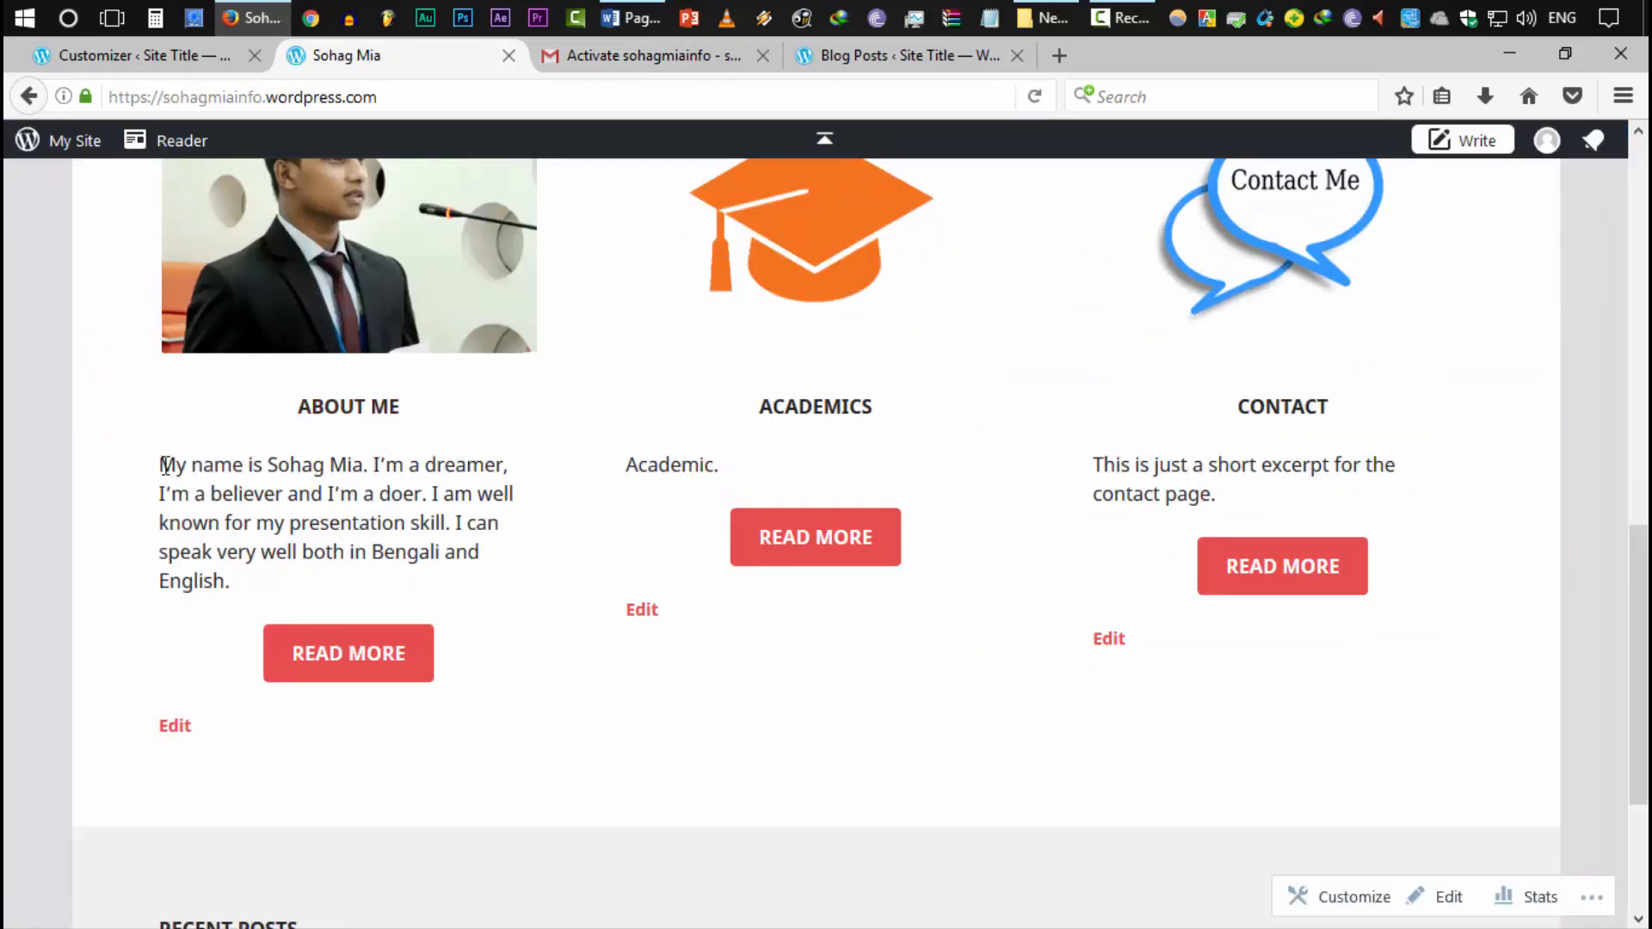
left_click_drag(161, 466, 258, 588)
left_click(250, 466)
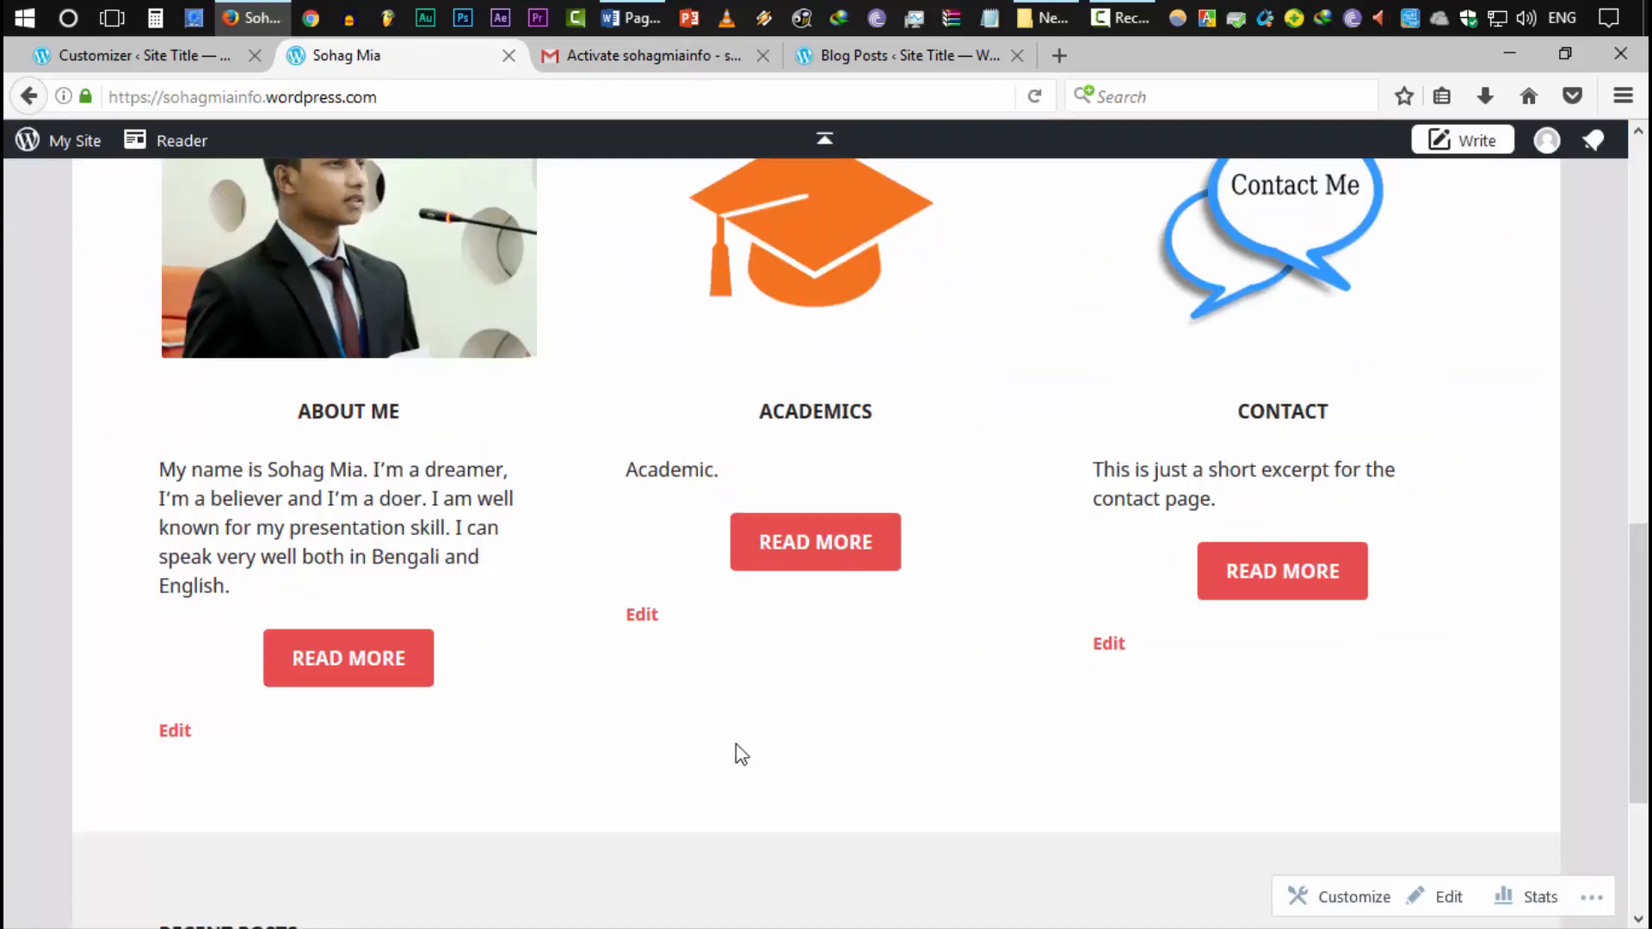
scroll(735, 743, "up", 3)
scroll(765, 762, "down", 2)
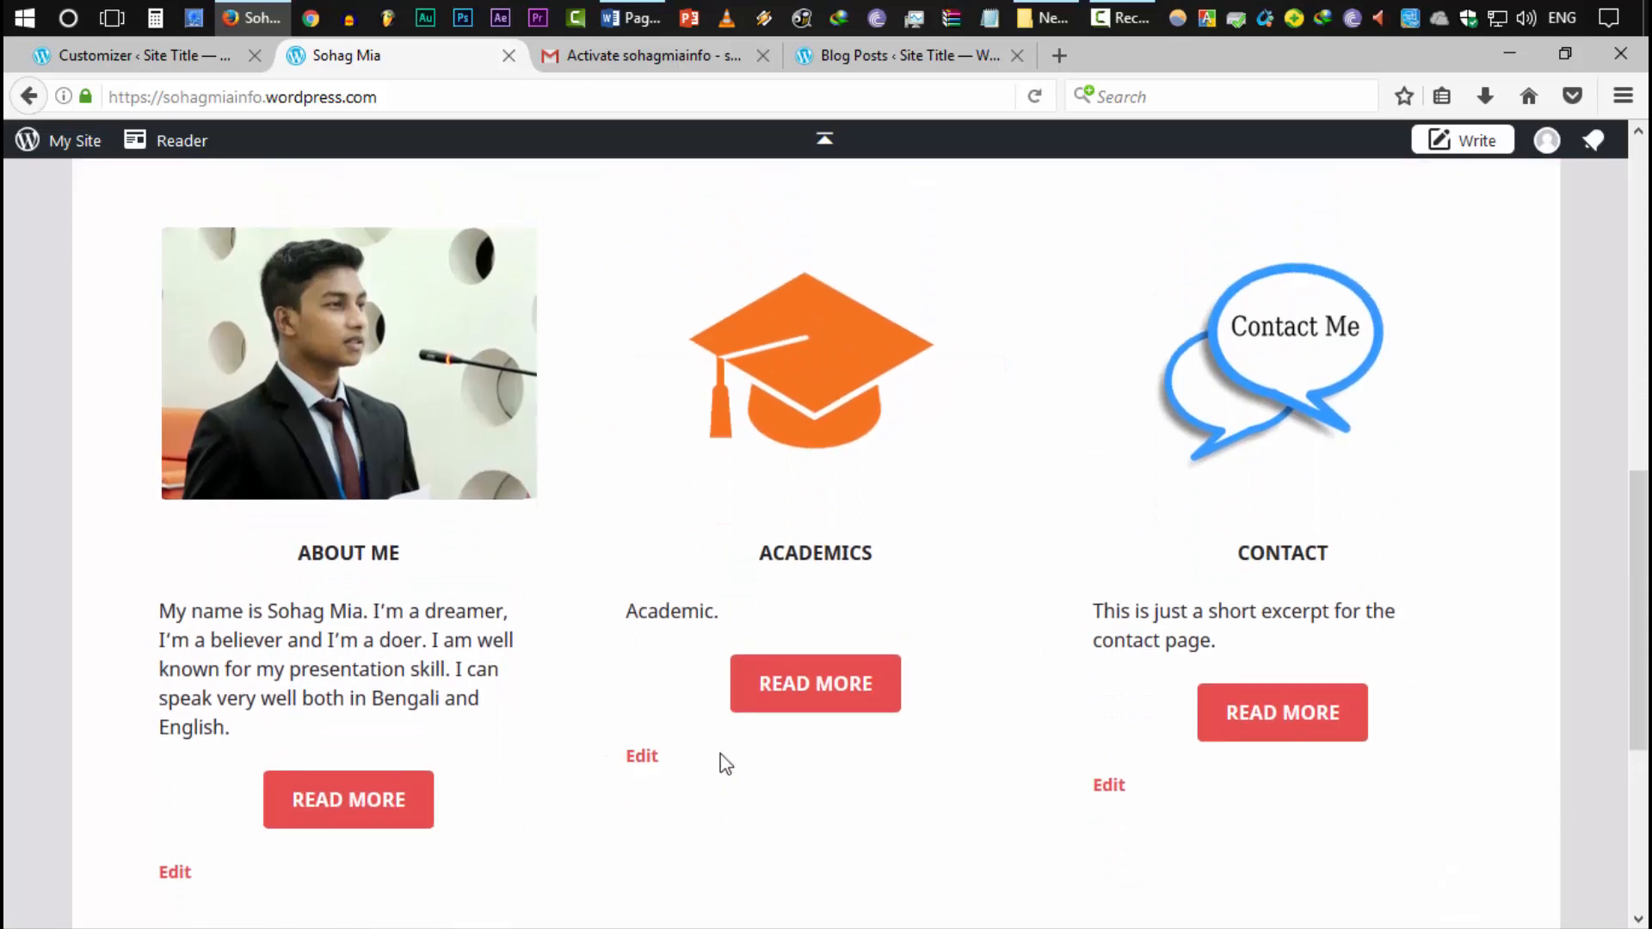
left_click(644, 755)
Set the Academics excerpt to 'I have done BBA, MBA and my major subject was Human Resource Management.' and update
left_click(1386, 542)
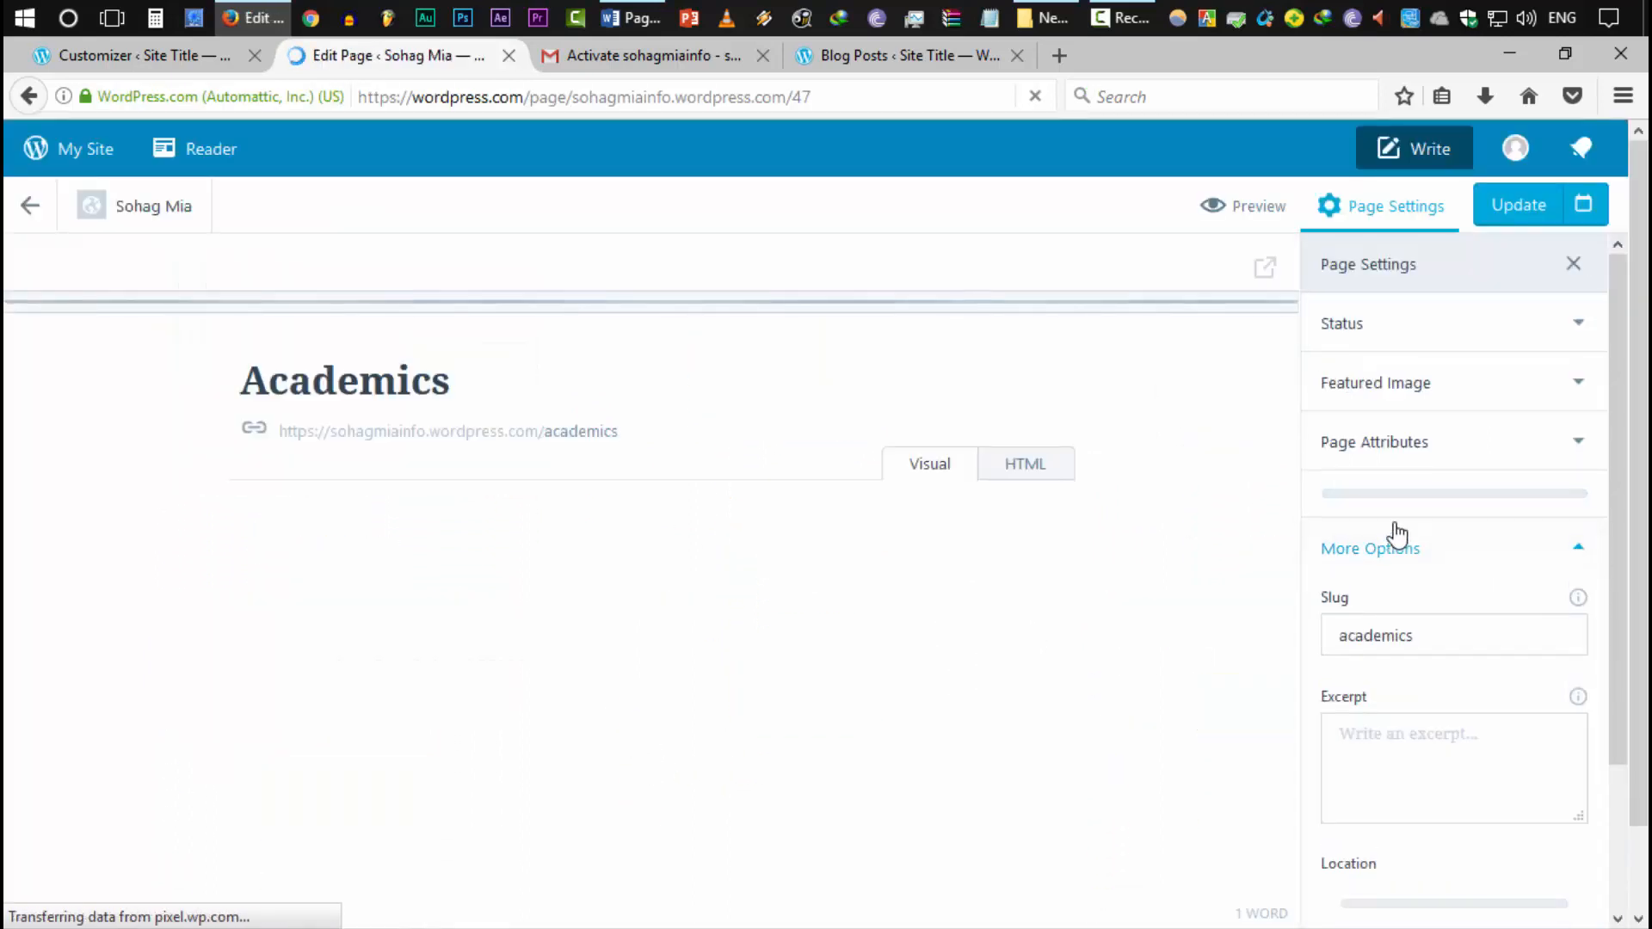
scroll(1353, 532, "down", 5)
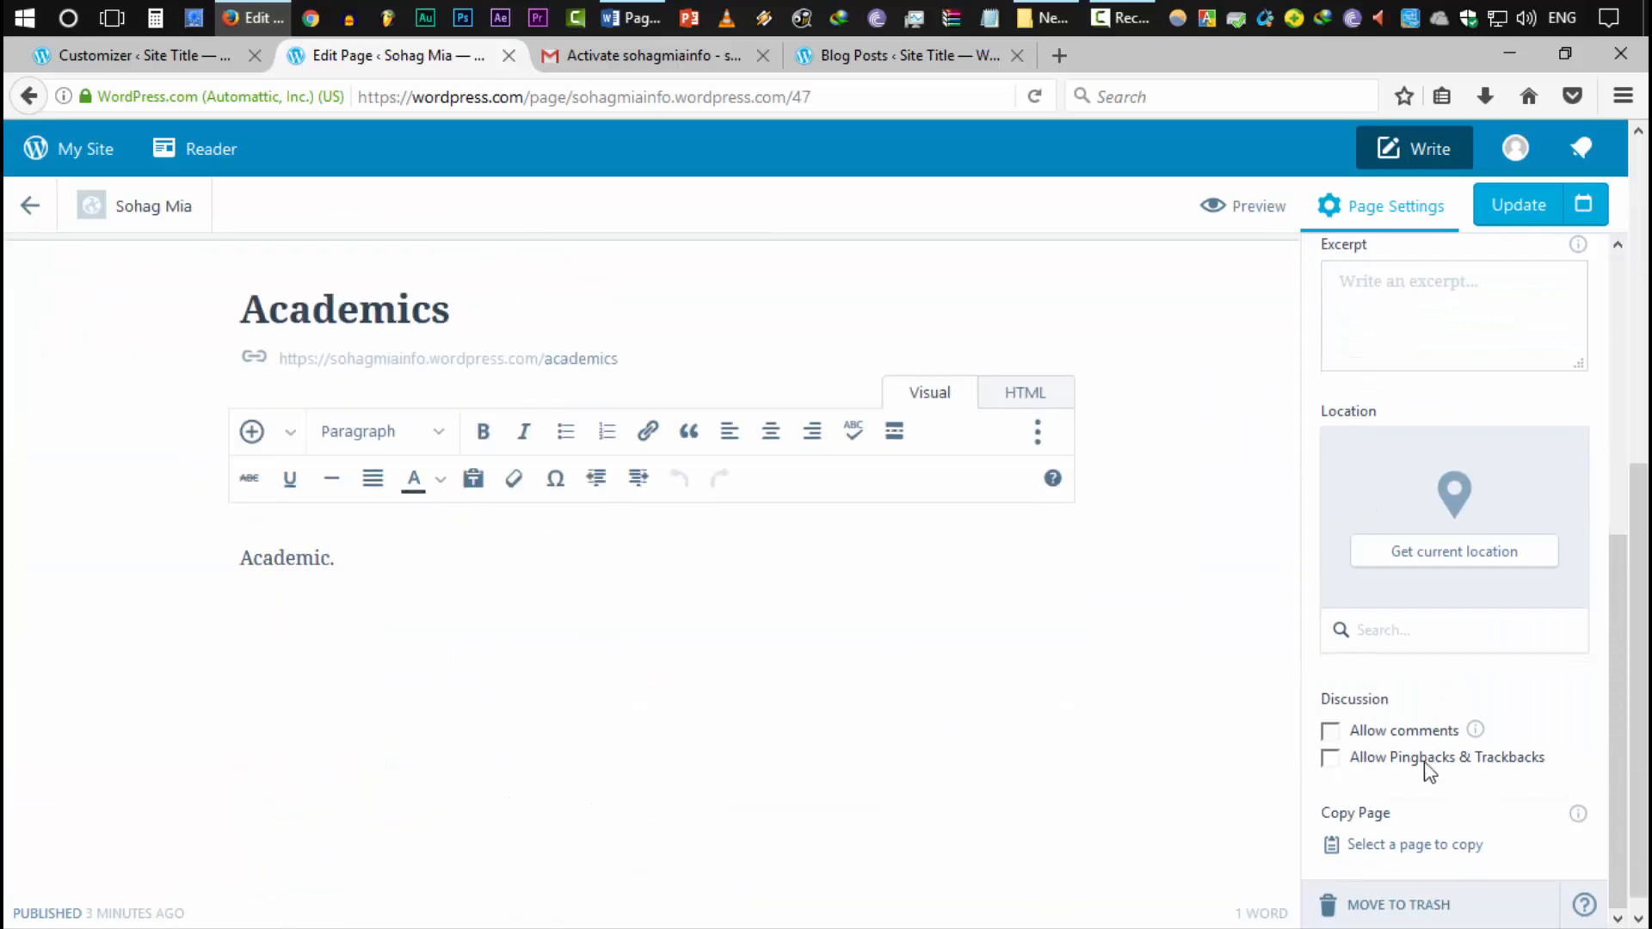
scroll(1431, 771, "up", 5)
left_click(1489, 764)
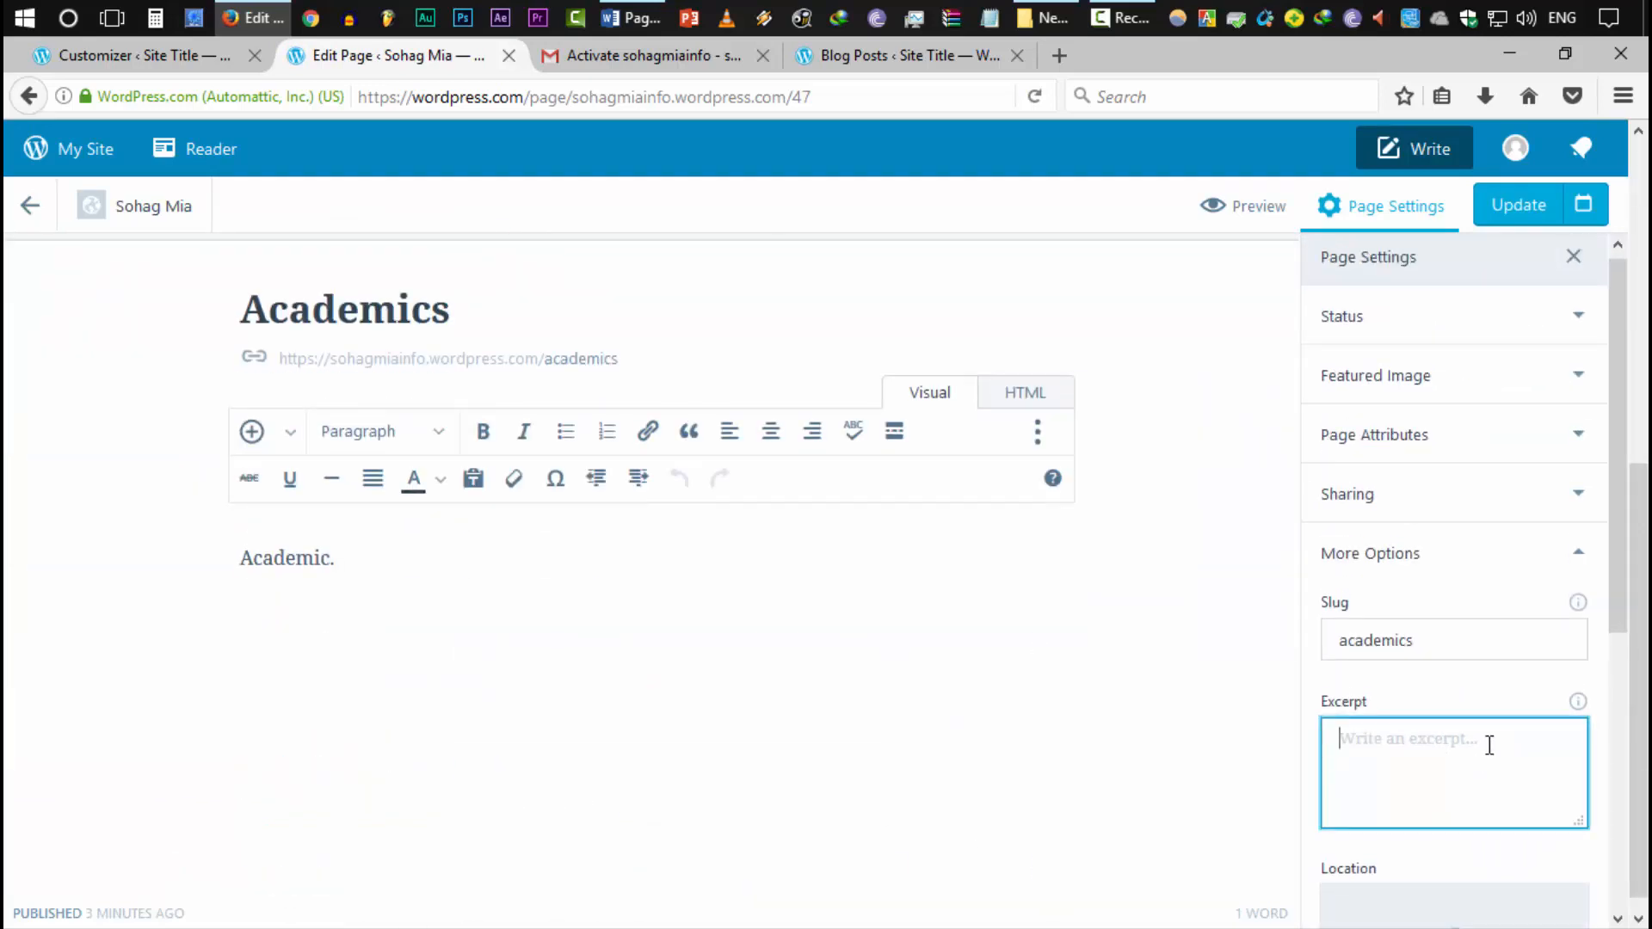
type("I")
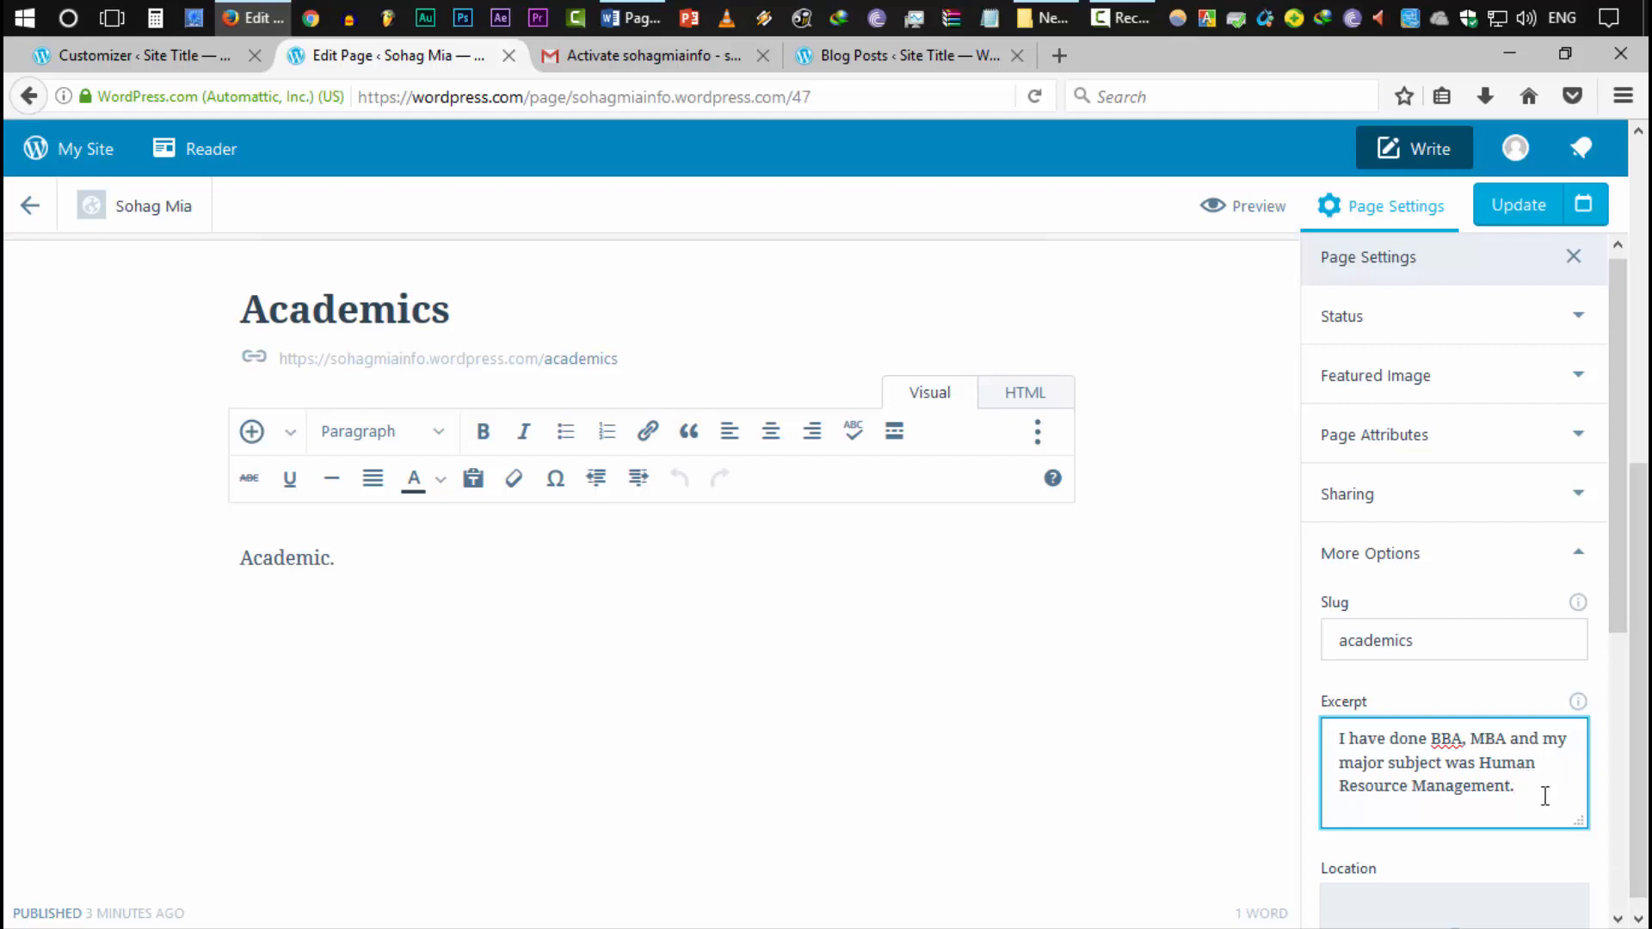
scroll(1523, 797, "down", 5)
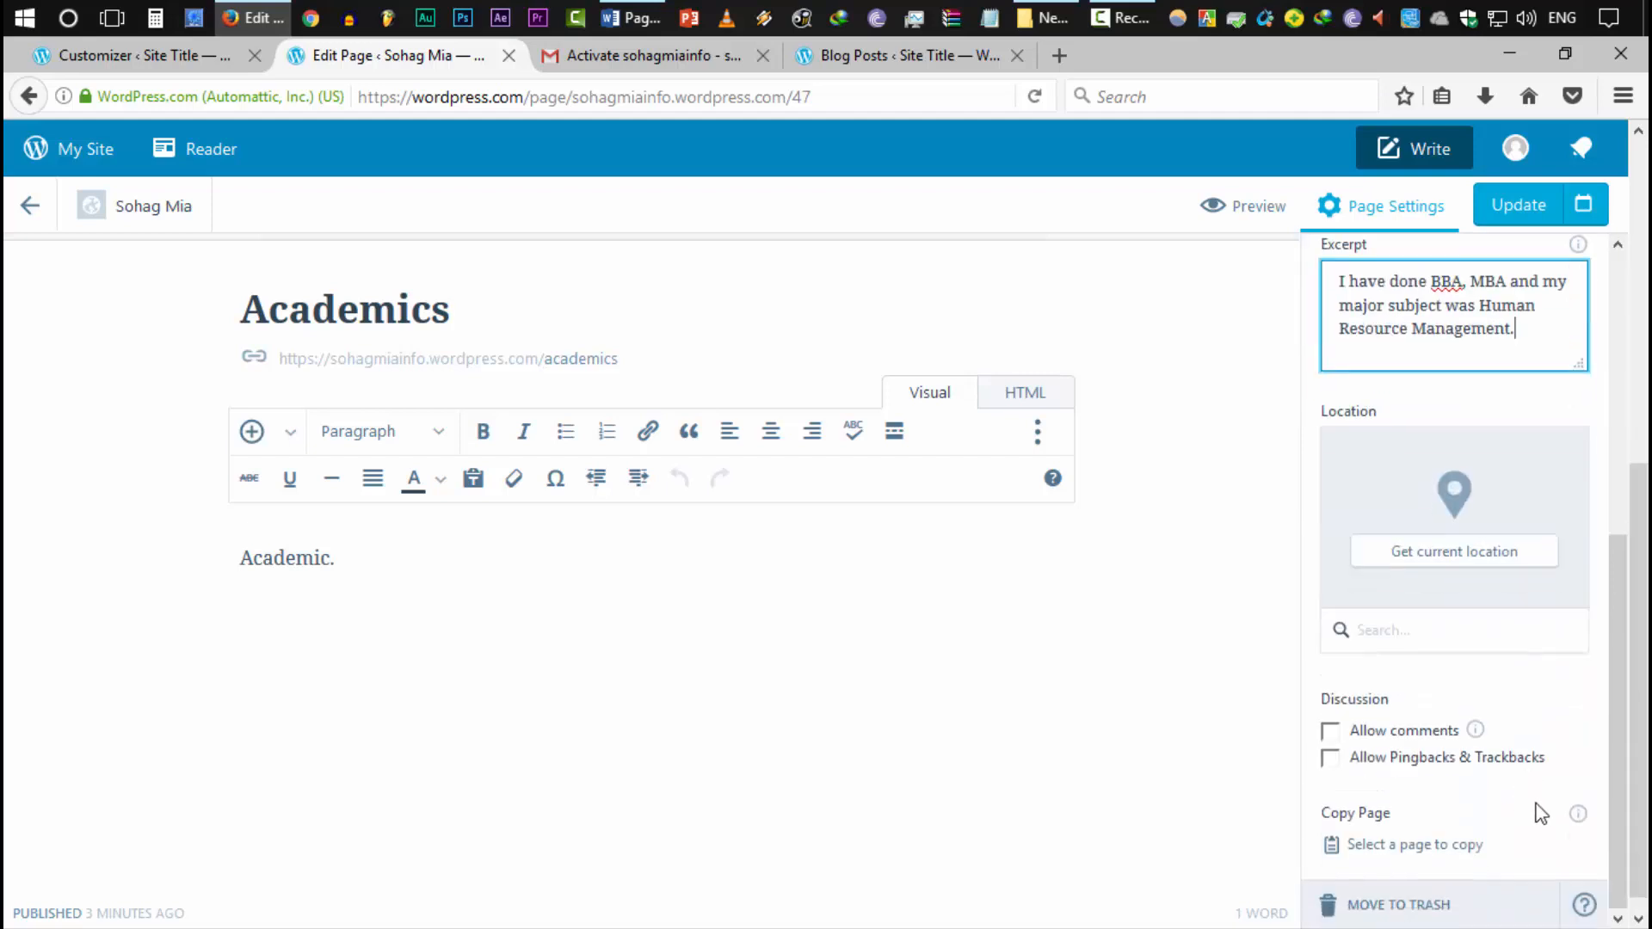
scroll(1538, 811, "up", 5)
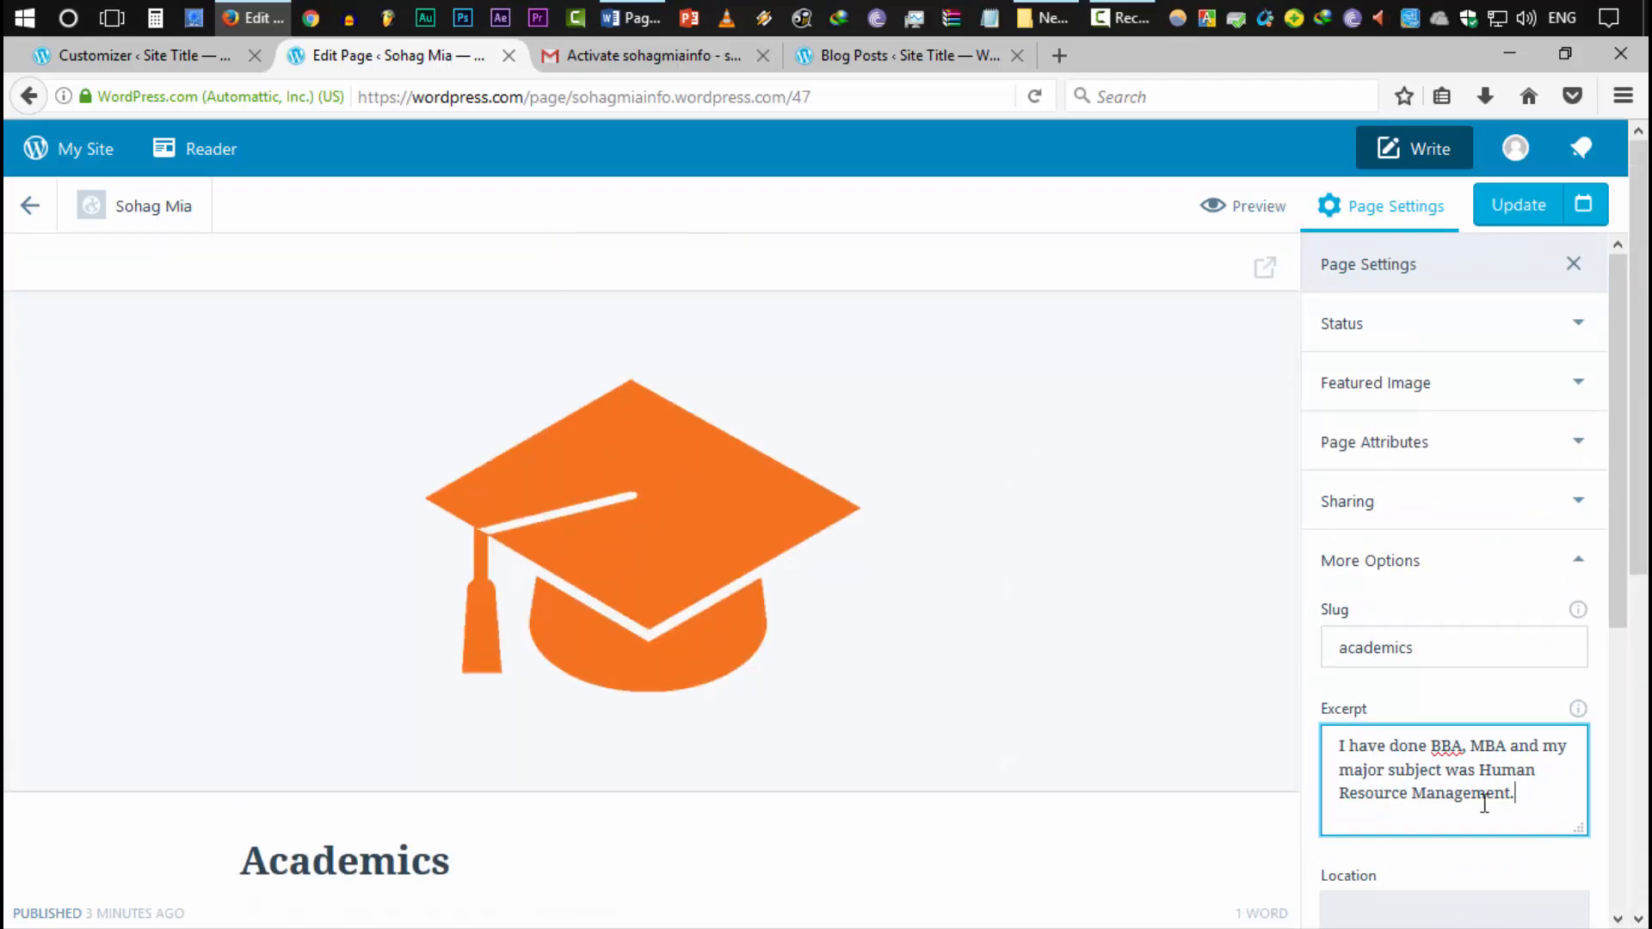
left_click(1507, 213)
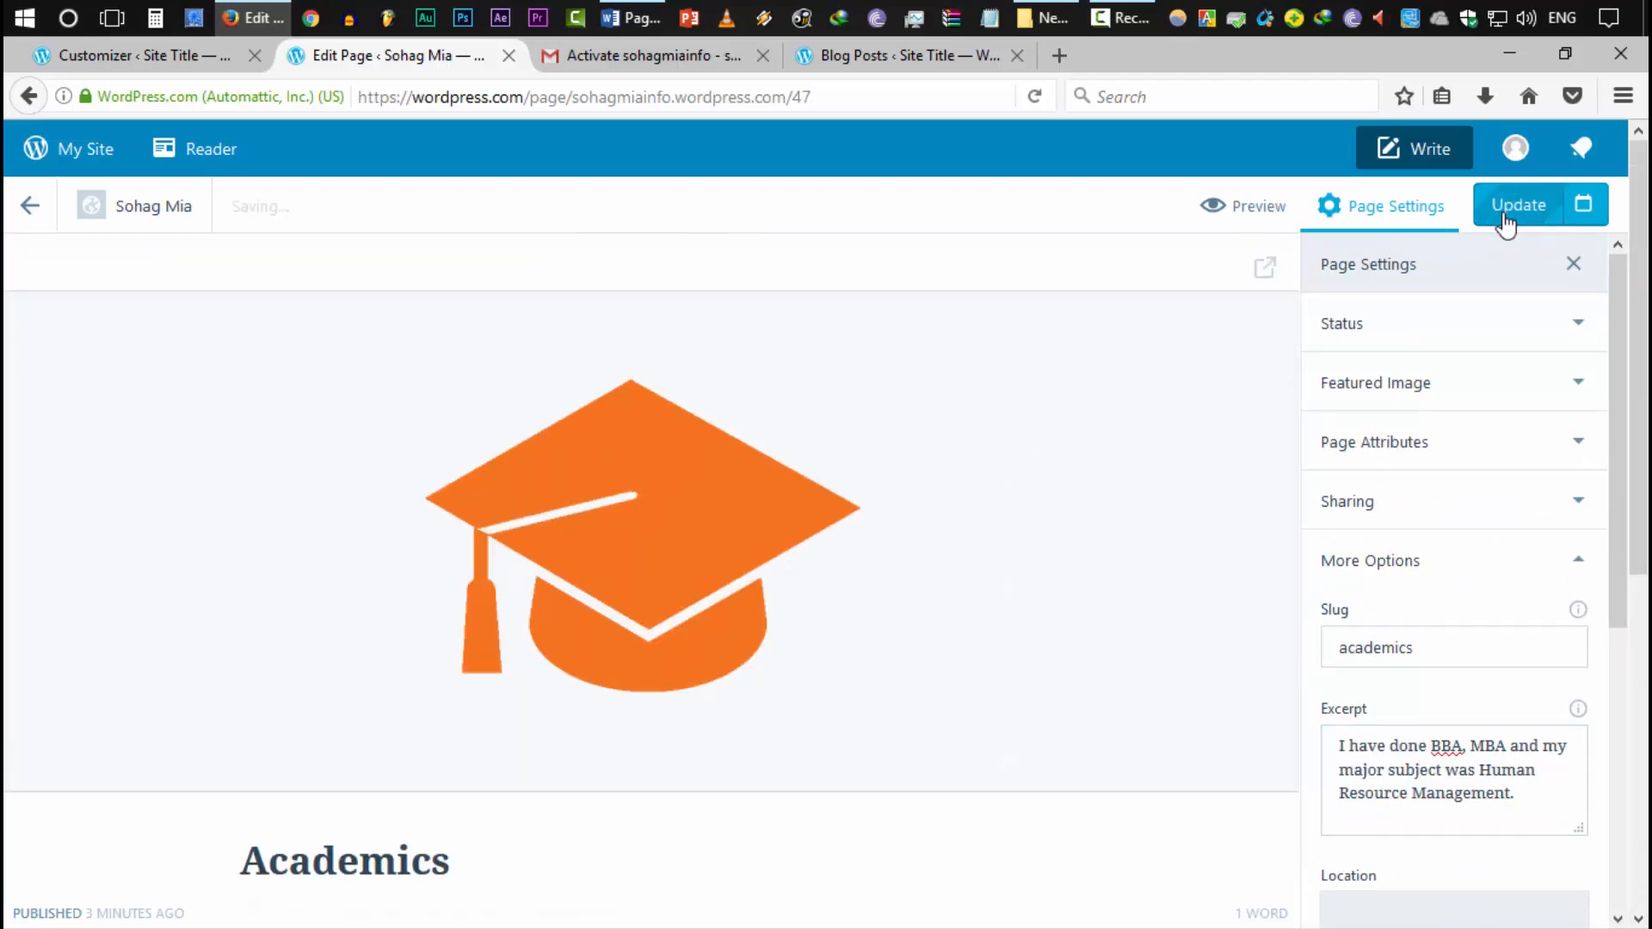
left_click(514, 88)
type("sohagmiai")
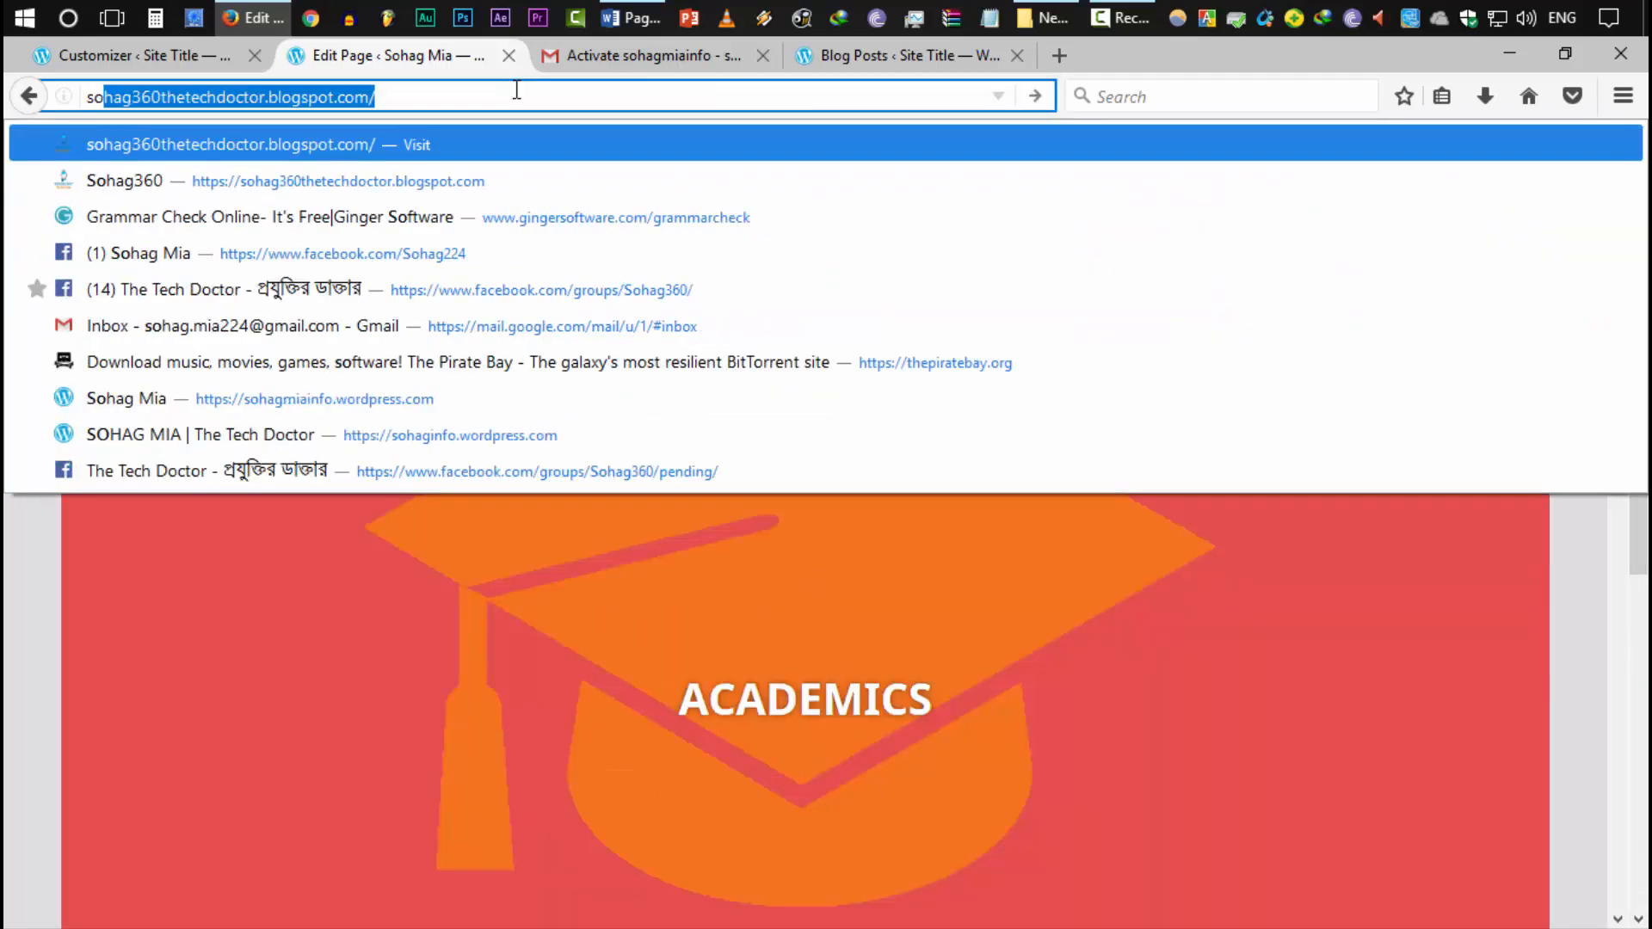
key("Return")
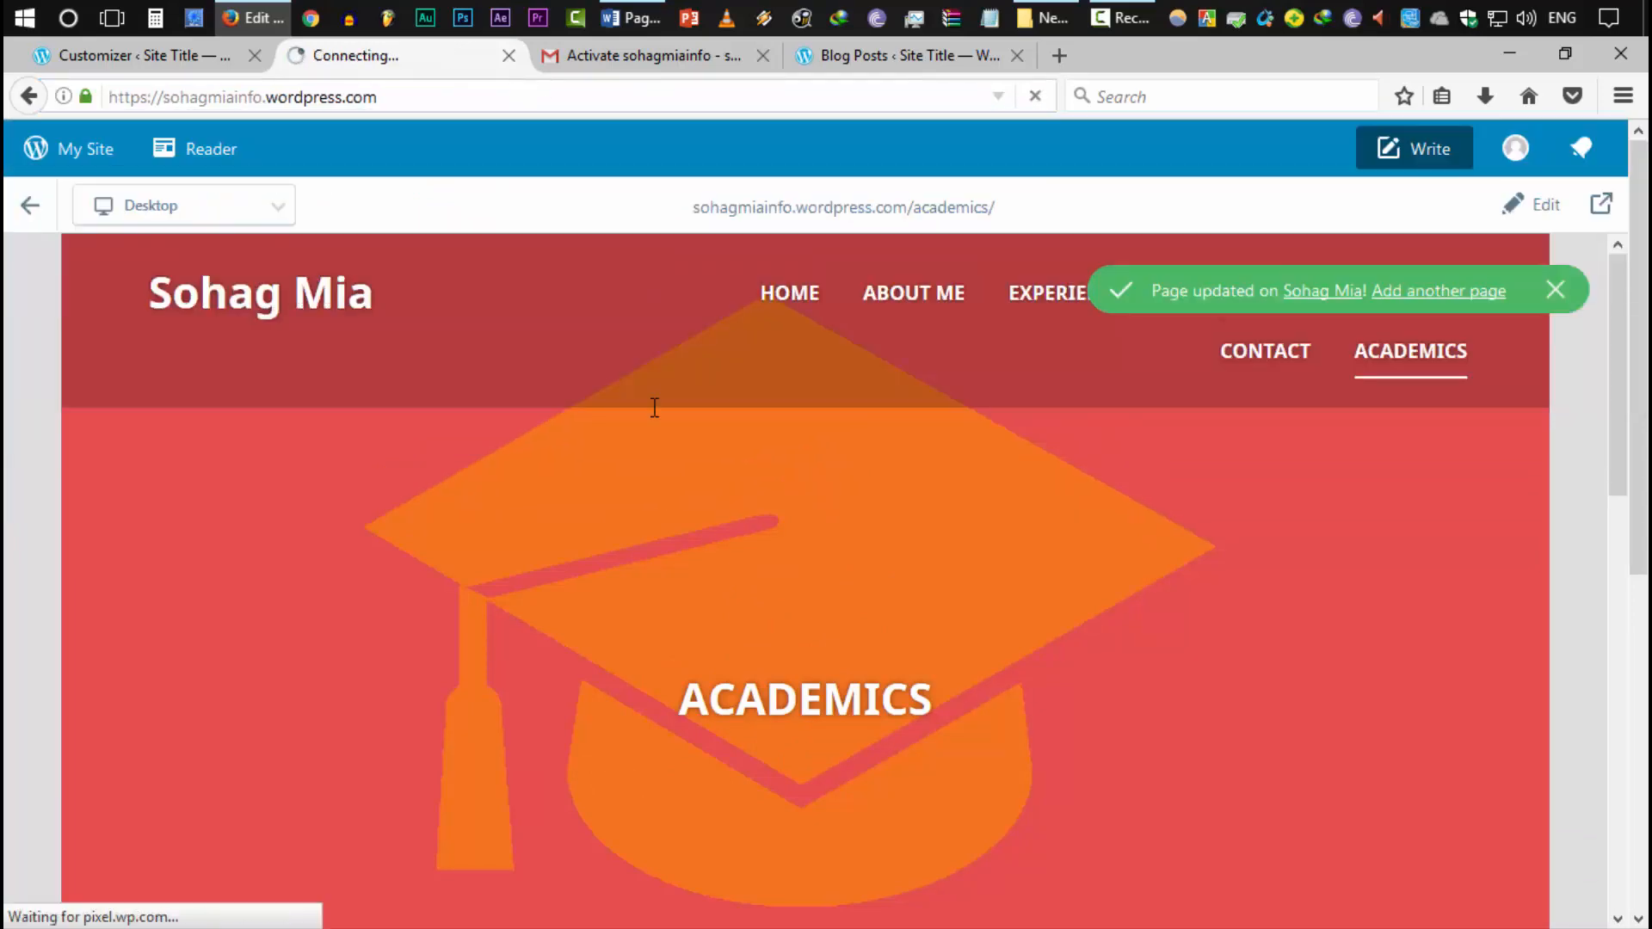
scroll(1019, 697, "down", 10)
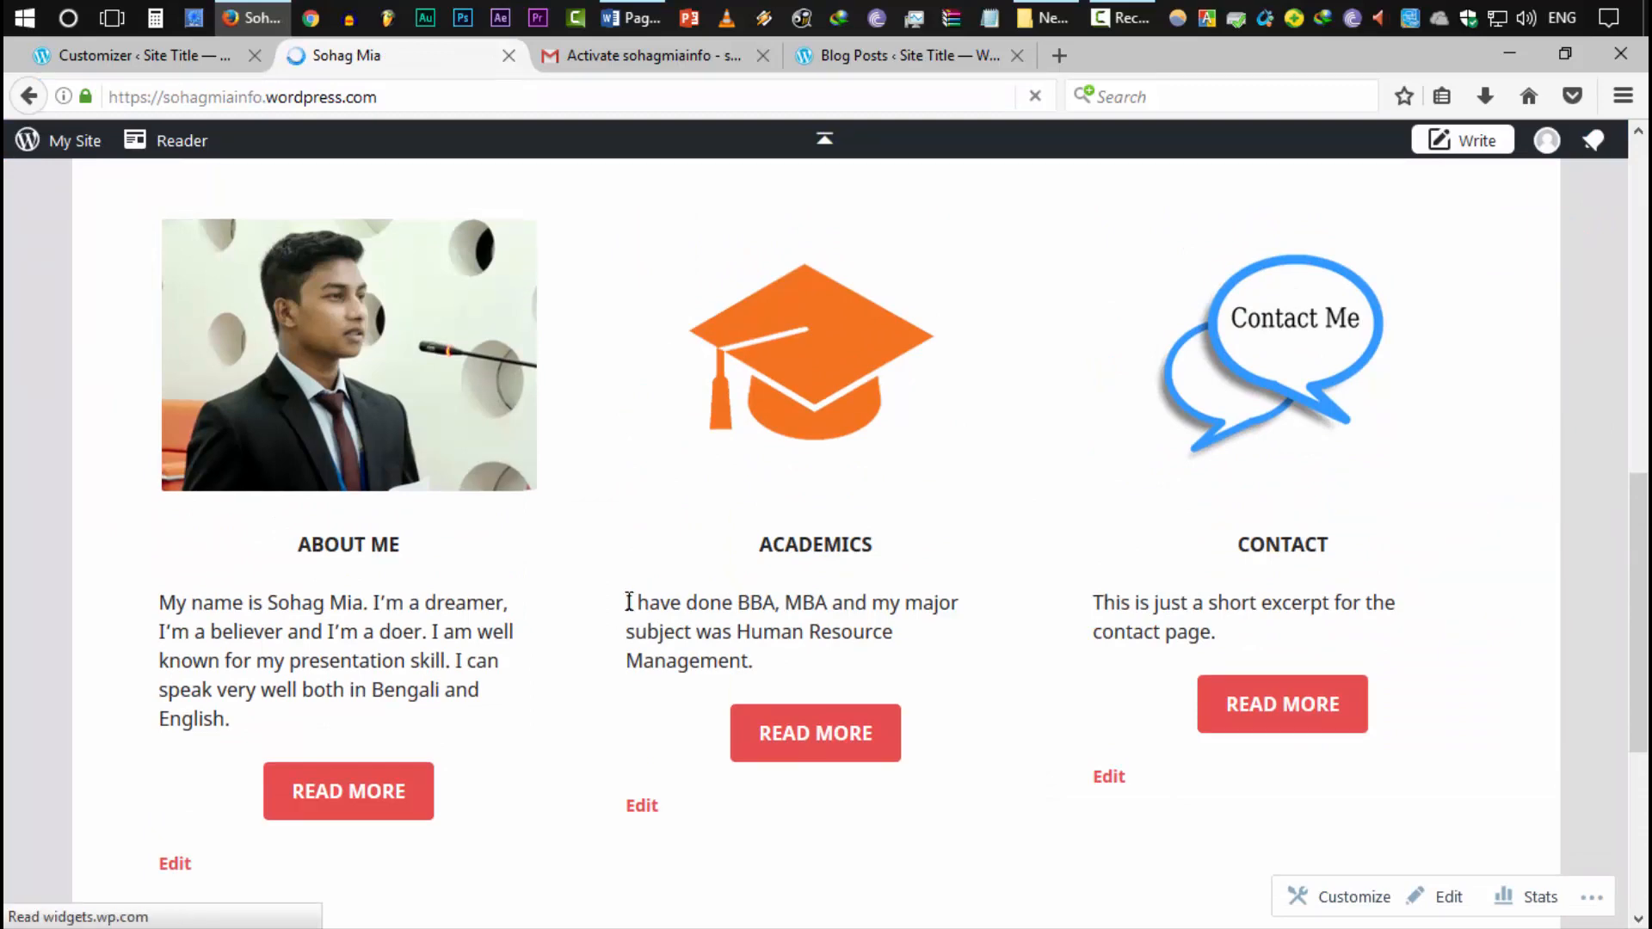
left_click_drag(627, 597, 782, 674)
left_click(782, 666)
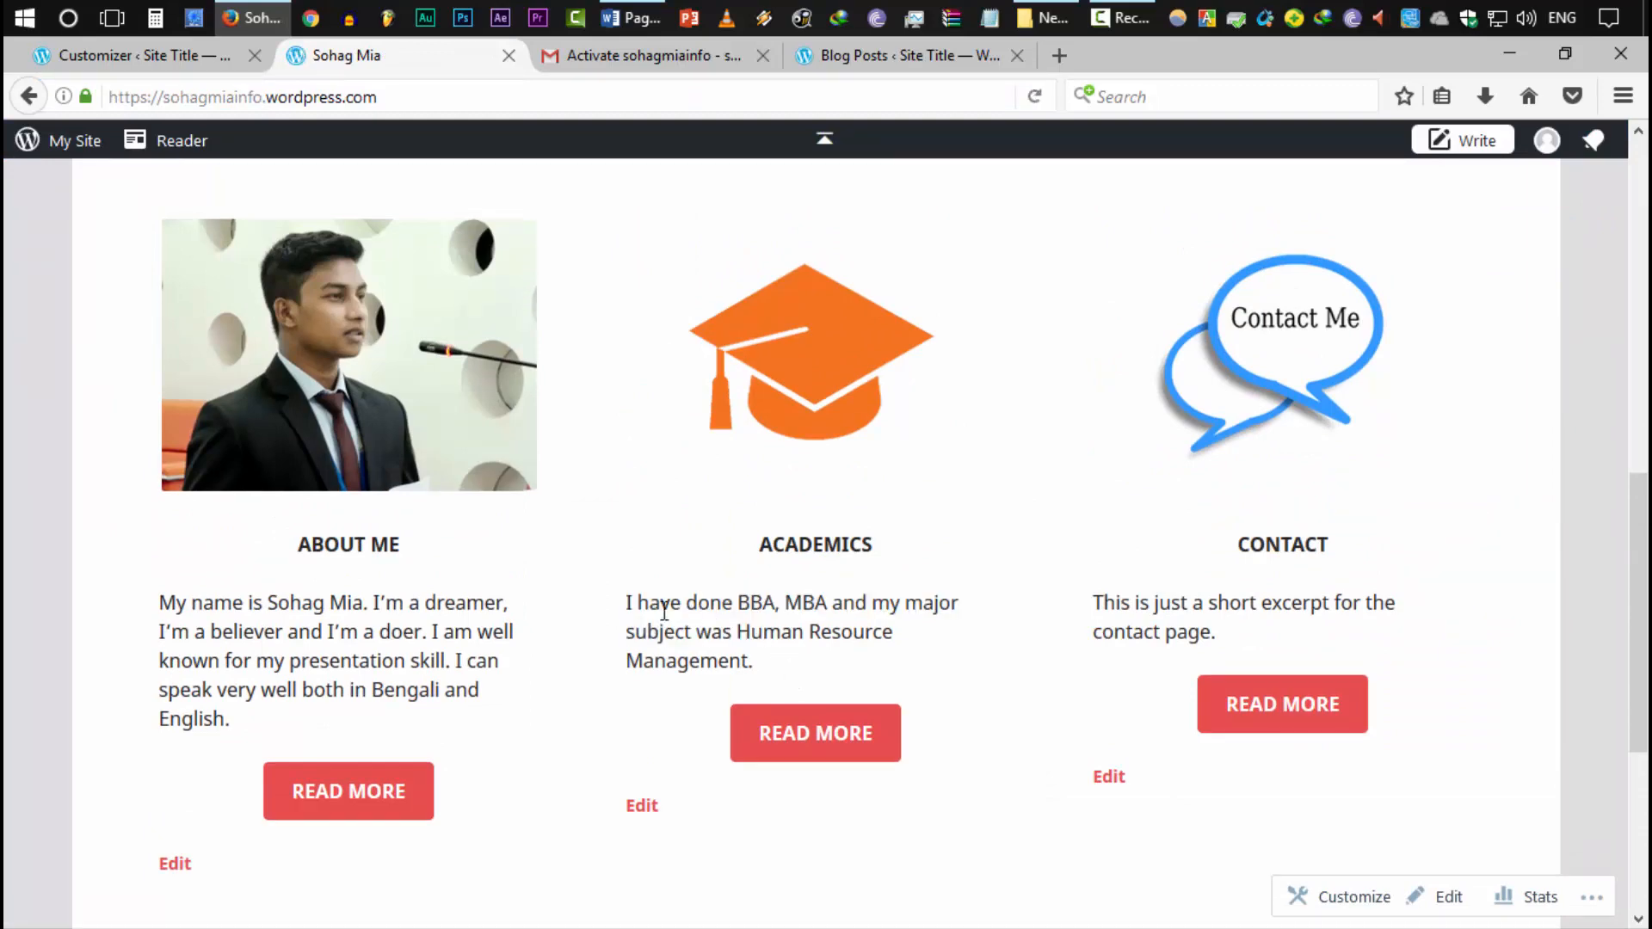
left_click_drag(171, 607, 195, 685)
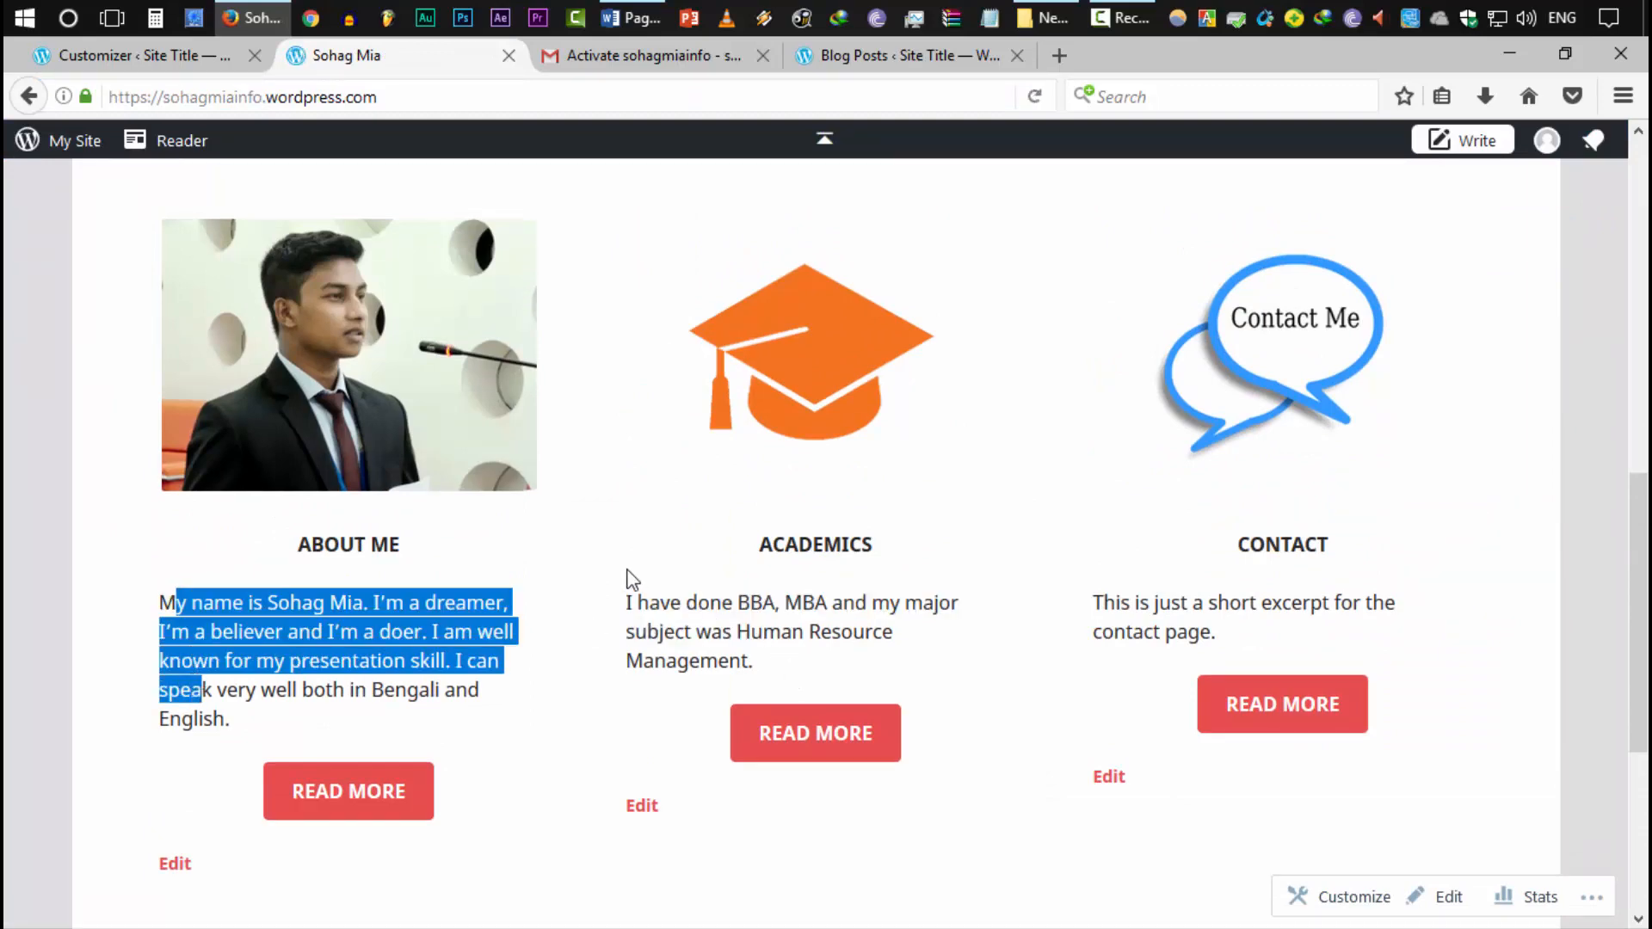
left_click_drag(626, 604, 698, 662)
left_click(707, 662)
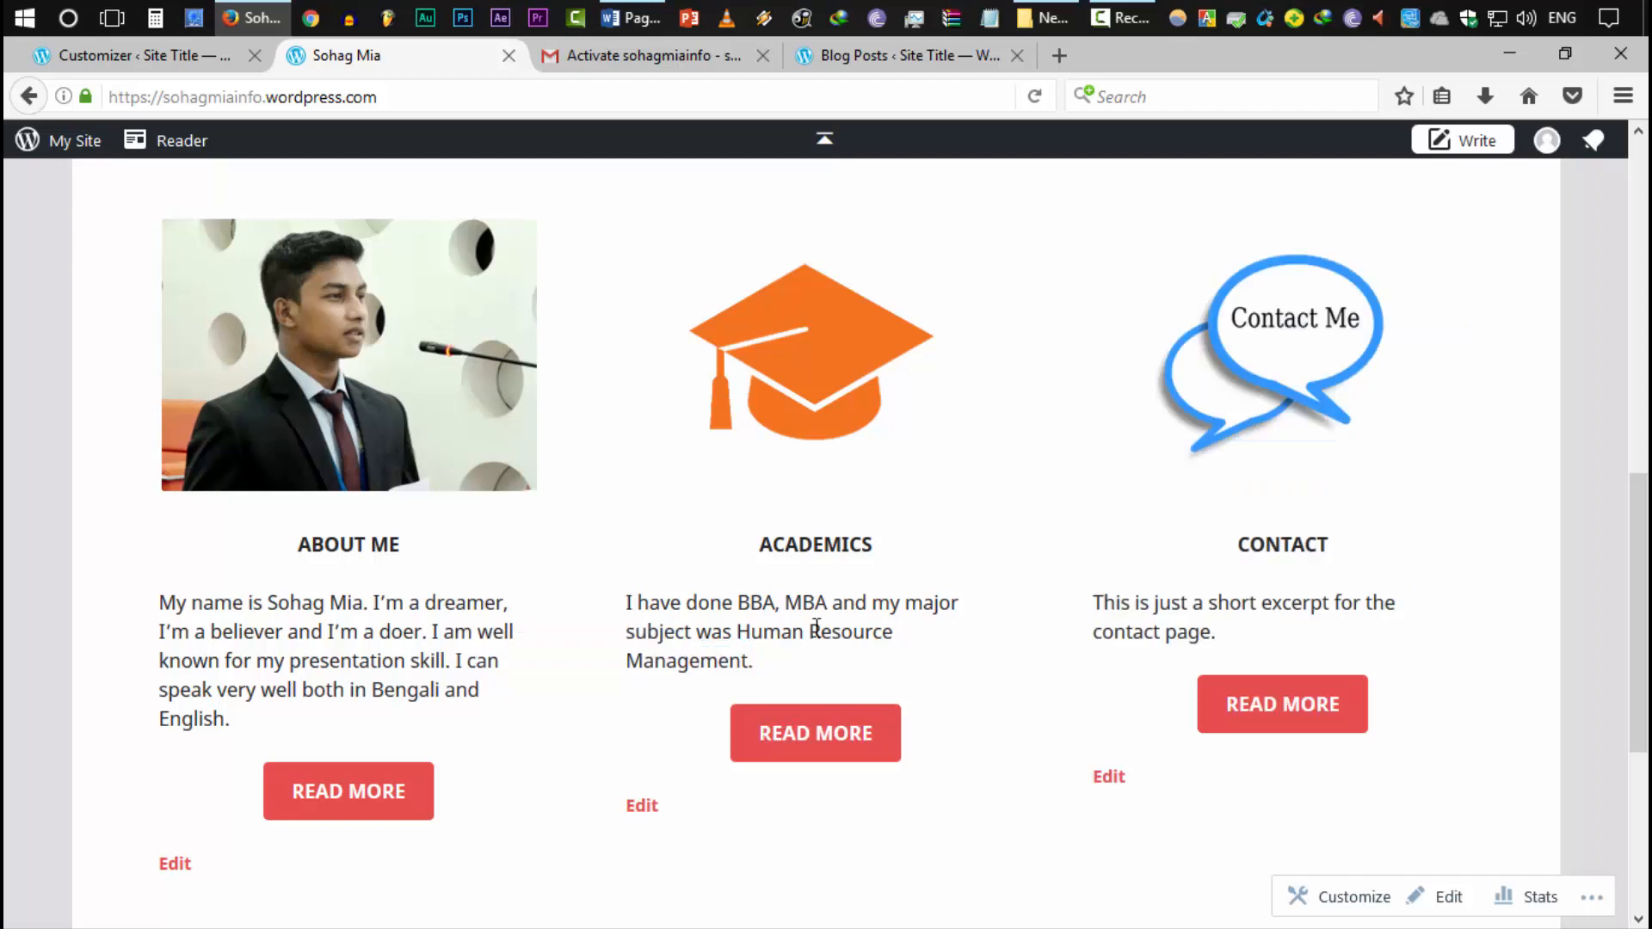
scroll(636, 684, "down", 2)
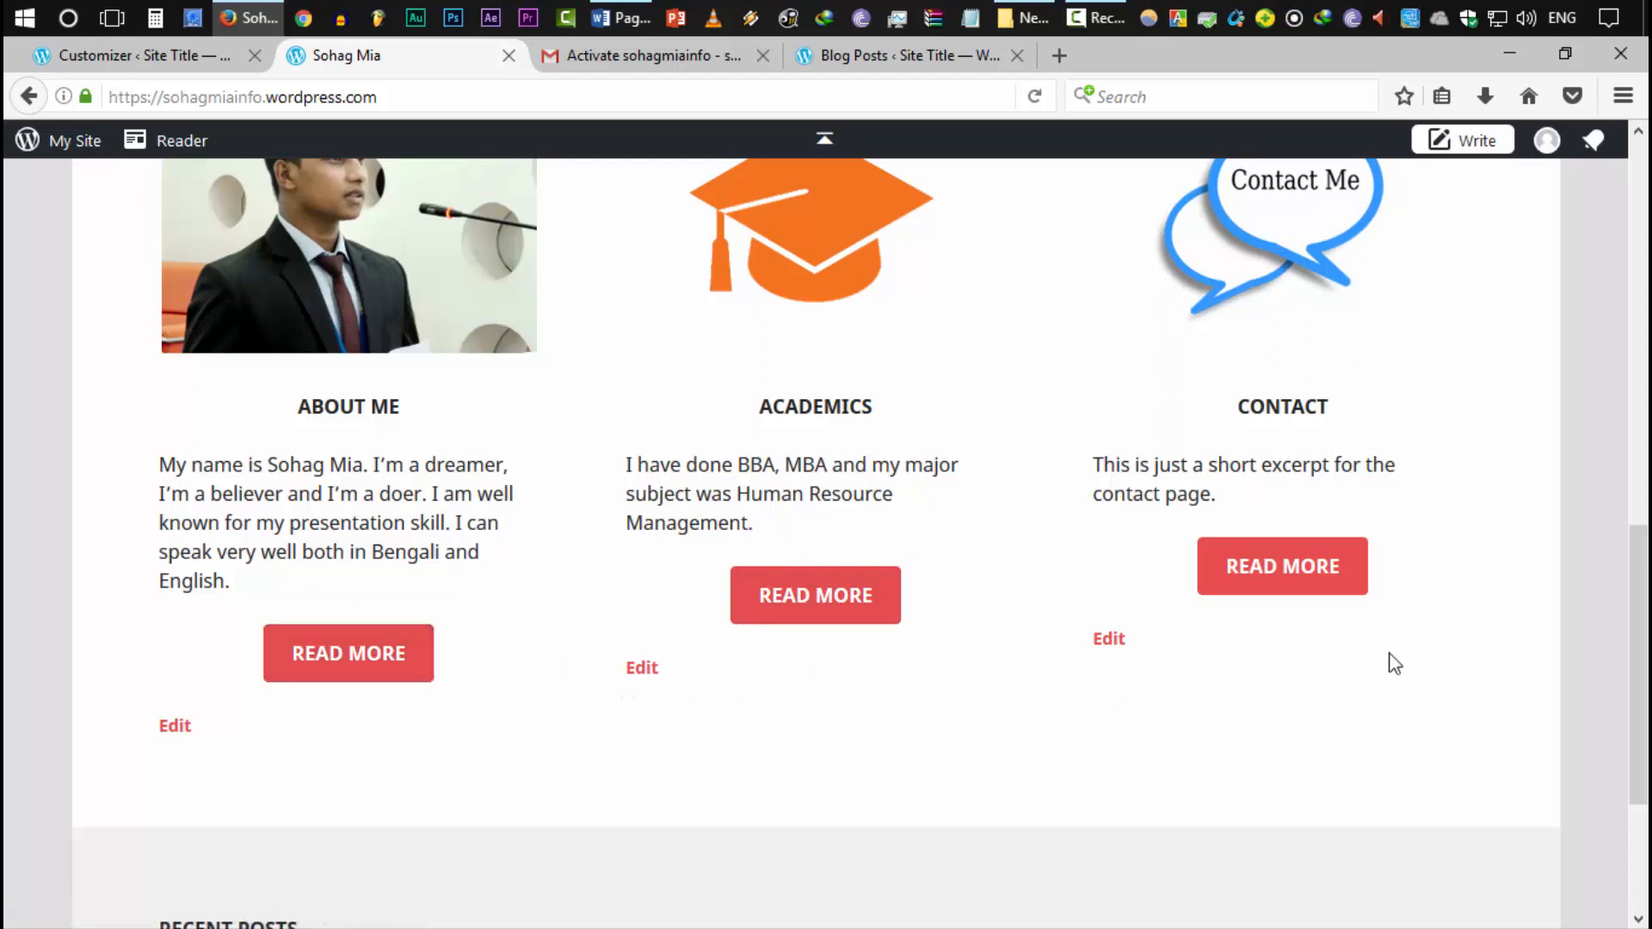
triple_click(293, 583)
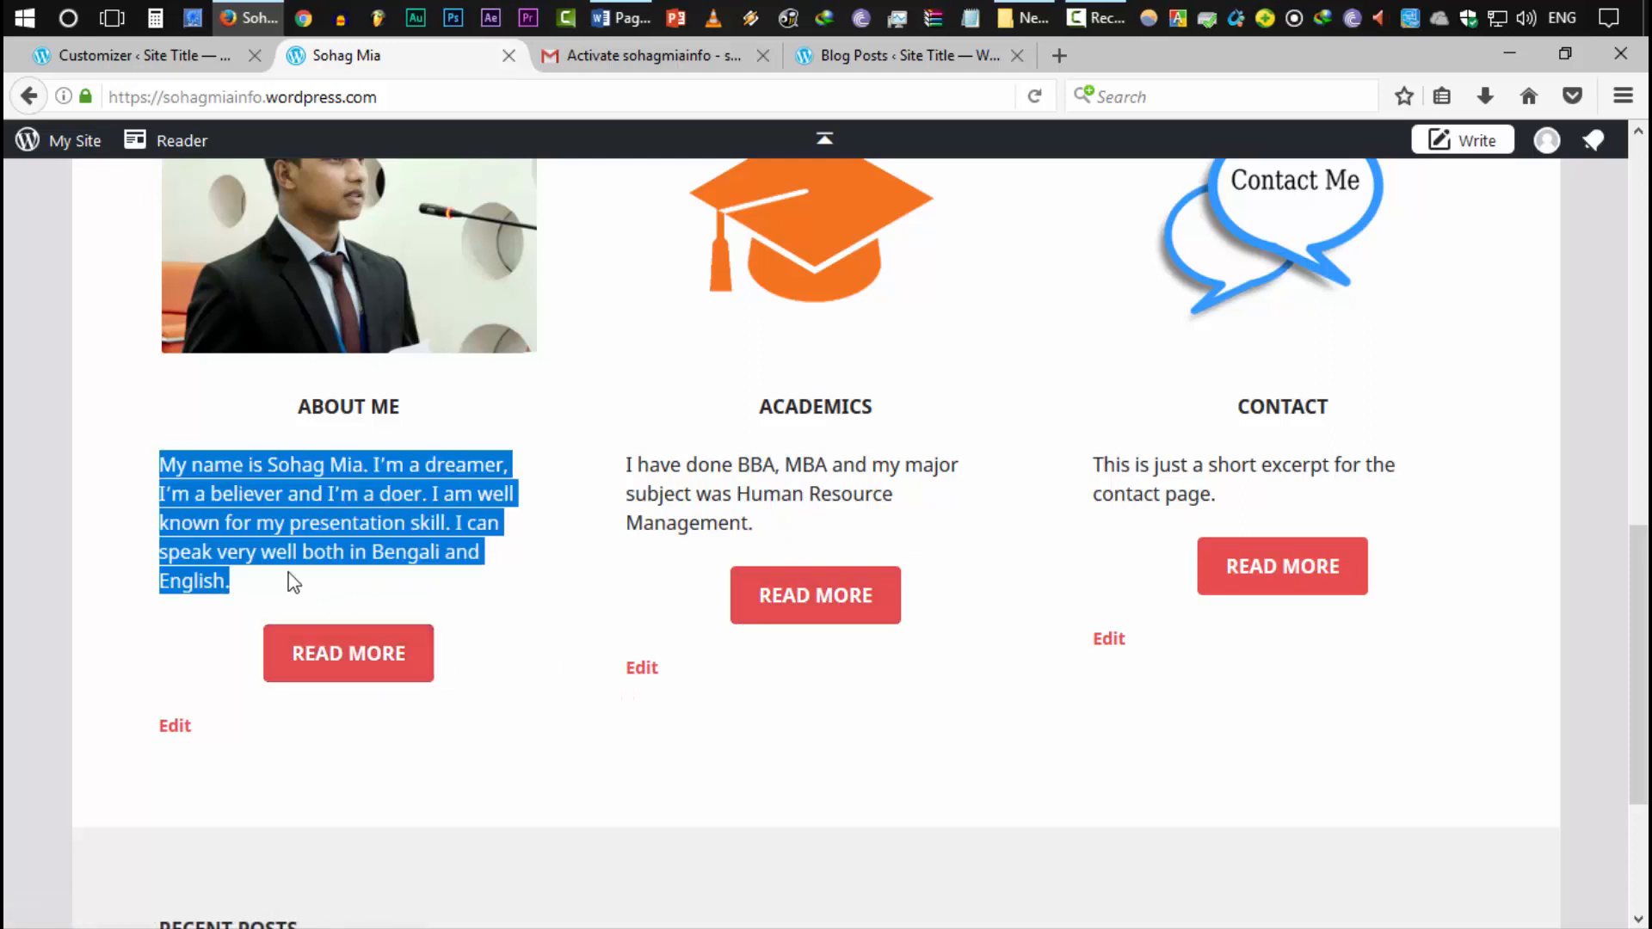
left_click(316, 517)
left_click_drag(301, 465, 356, 548)
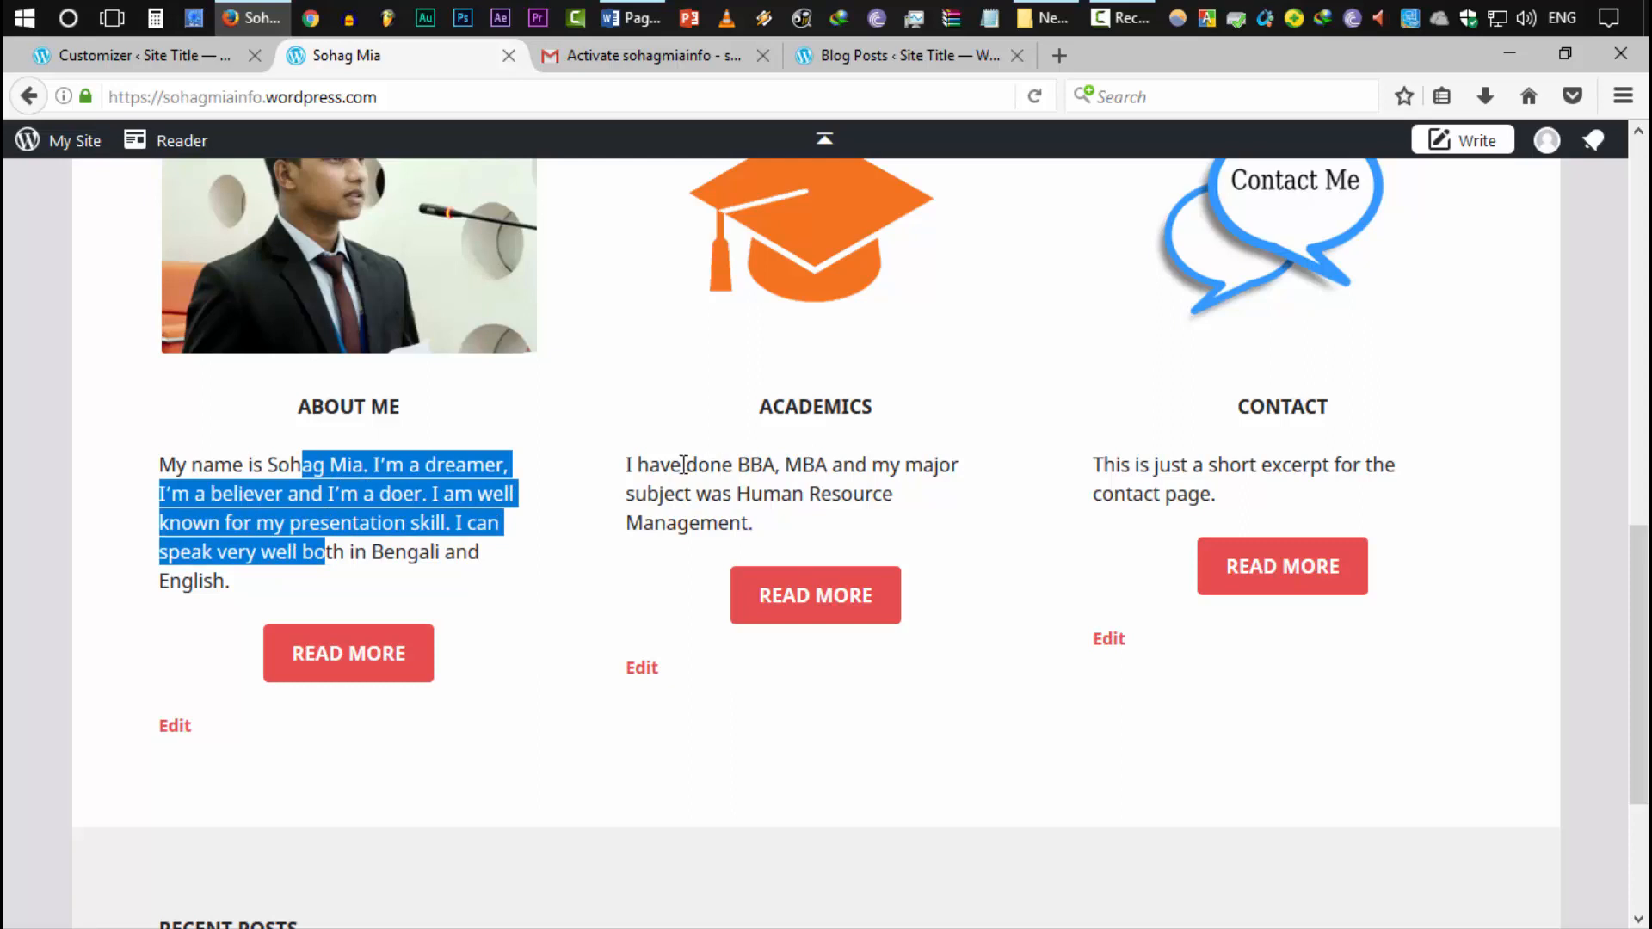
left_click_drag(684, 464, 840, 527)
left_click(863, 510)
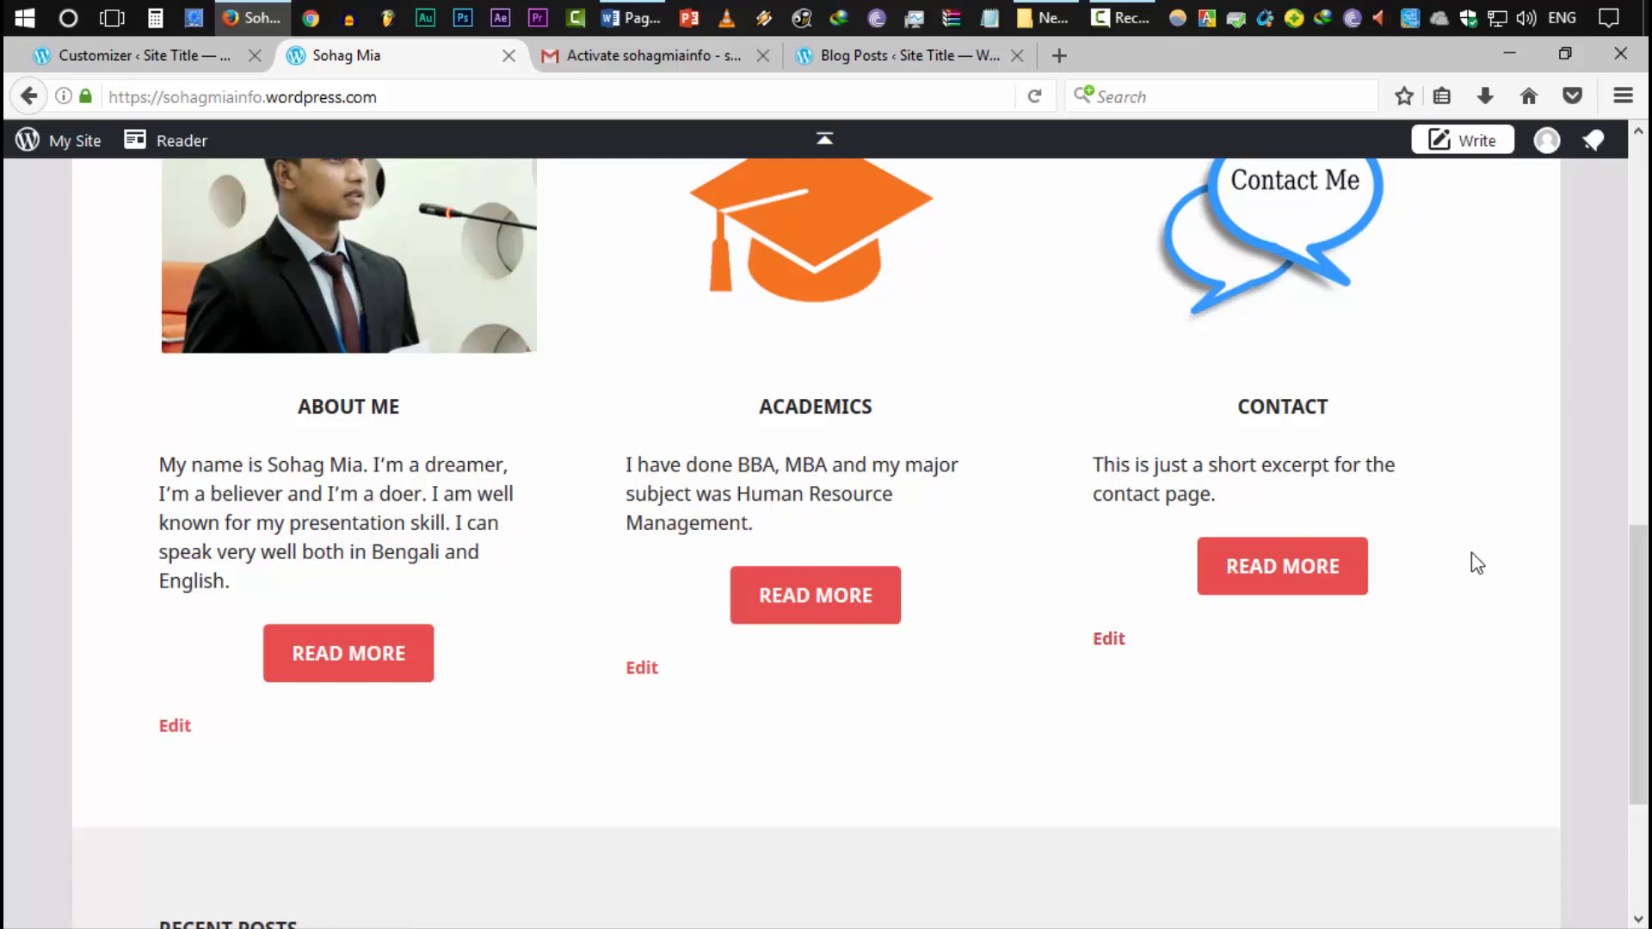
scroll(416, 619, "down", 4)
scroll(520, 659, "up", 3)
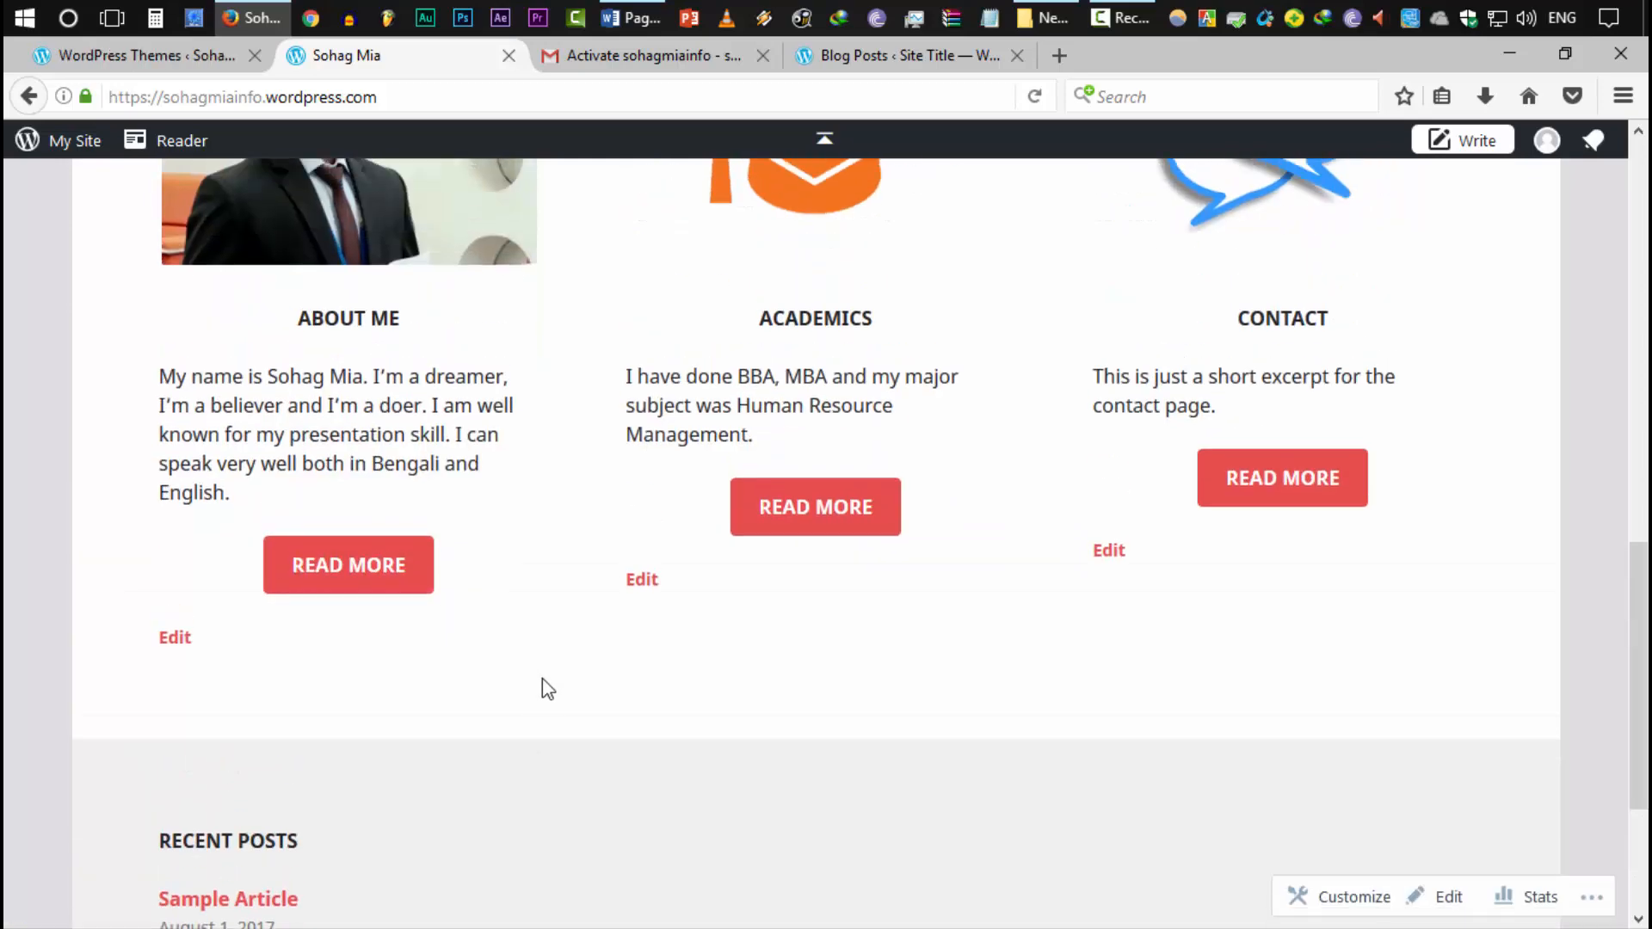
scroll(550, 697, "down", 3)
Remove the Recent Posts widget from the Footer One widget area
left_click(188, 60)
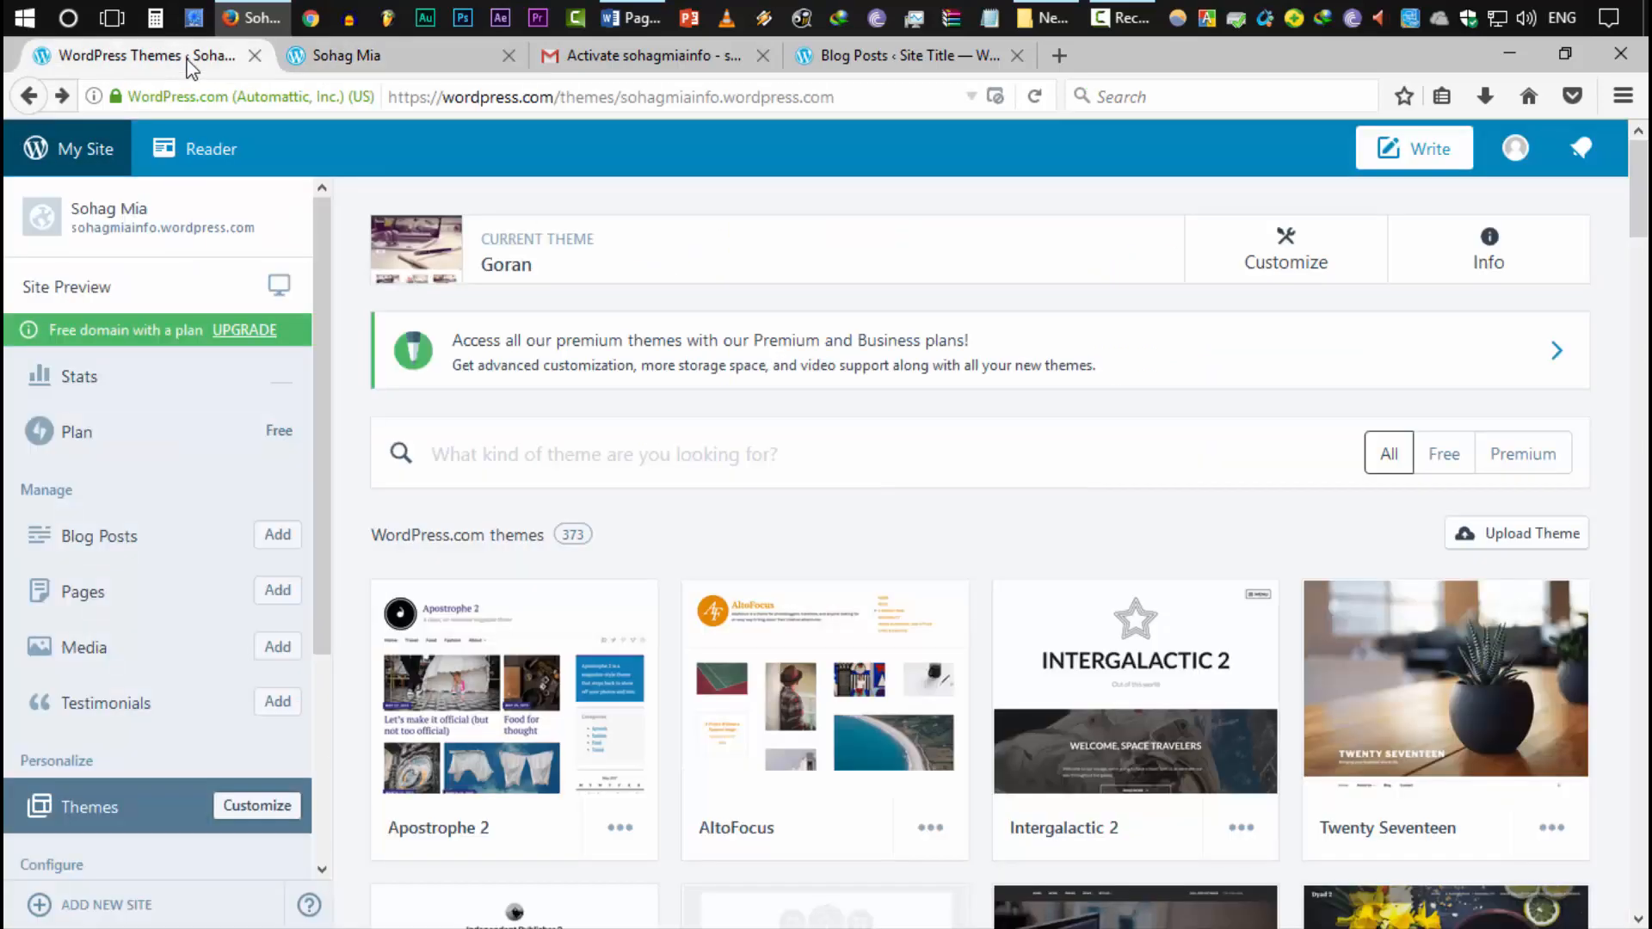
scroll(172, 757, "down", 10)
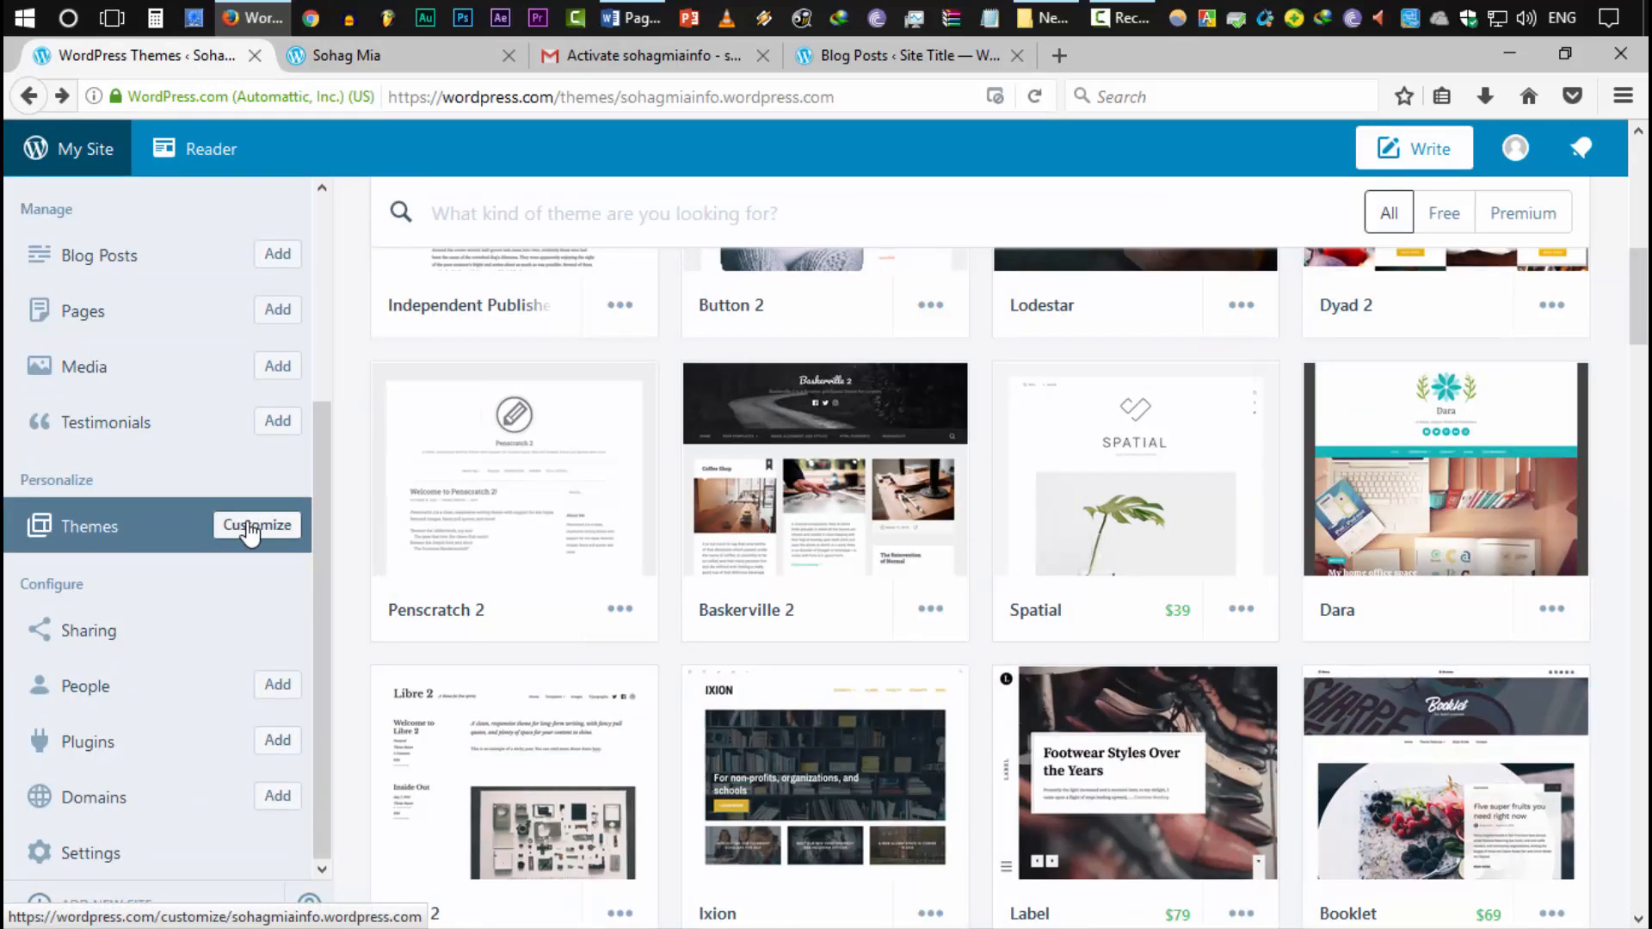
left_click(254, 524)
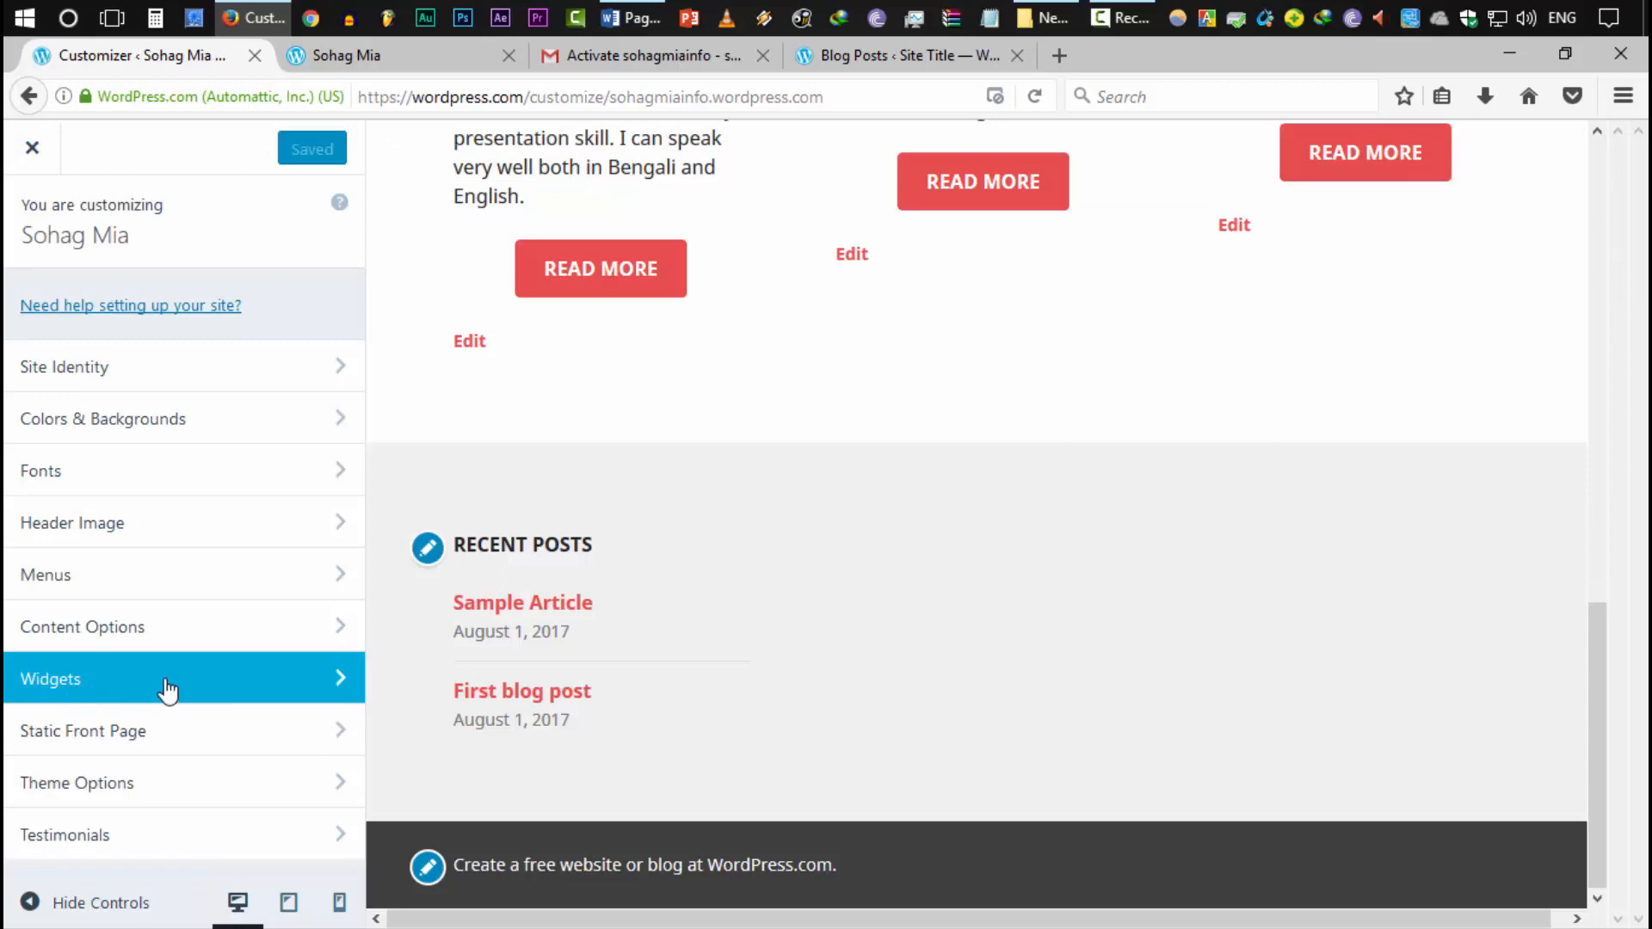
left_click(168, 688)
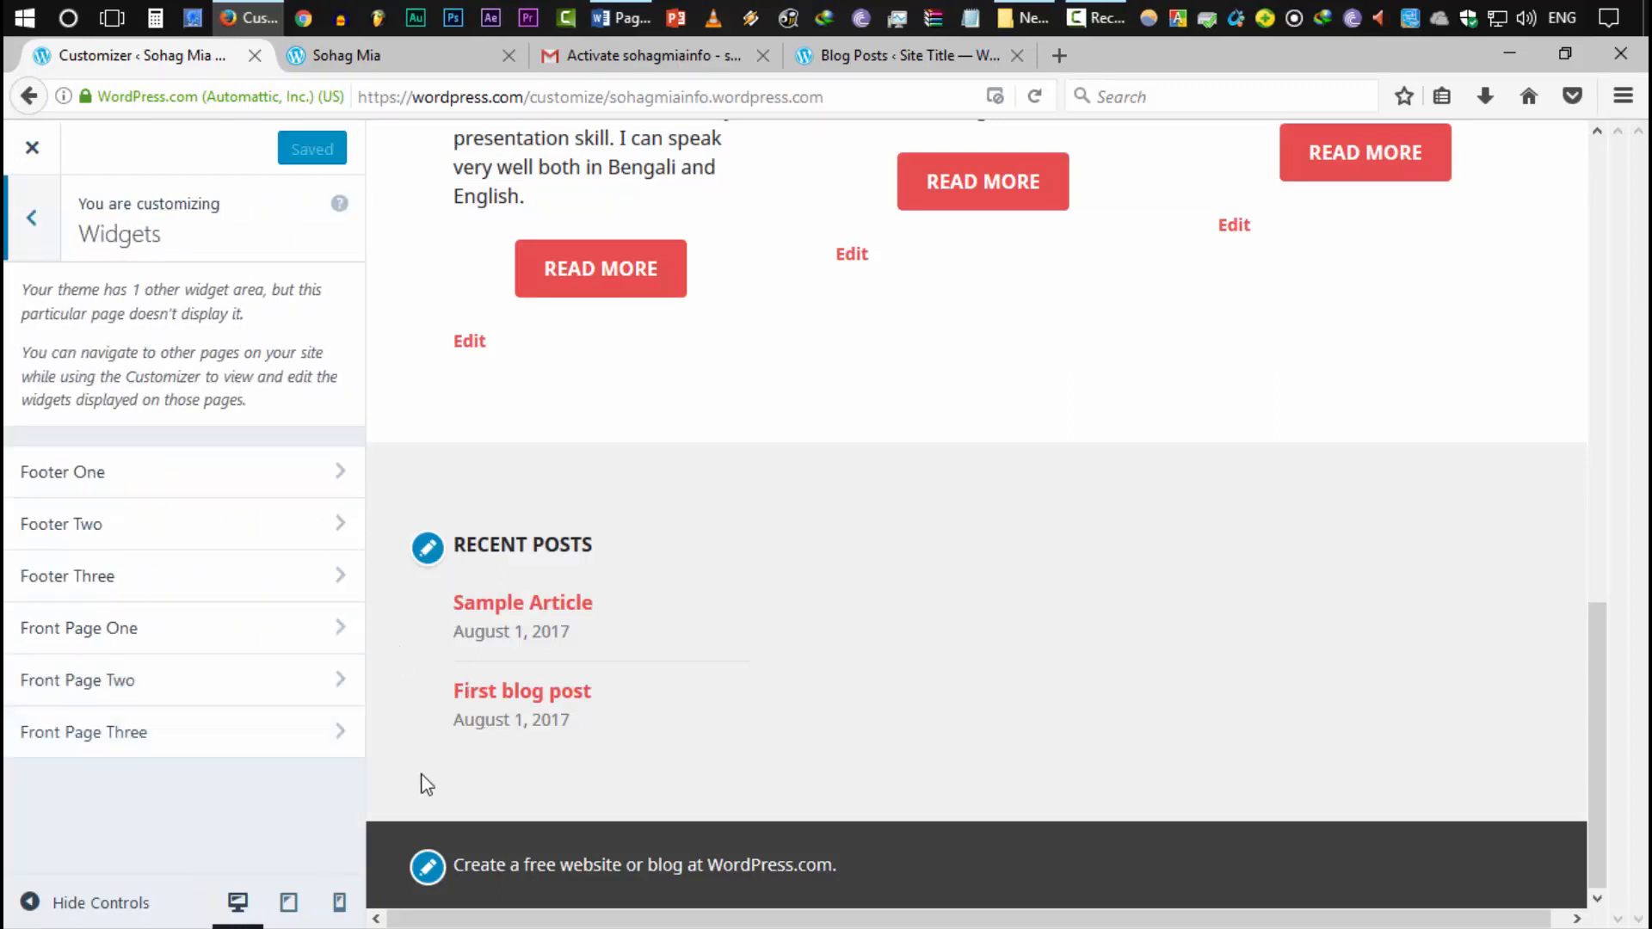
left_click(168, 471)
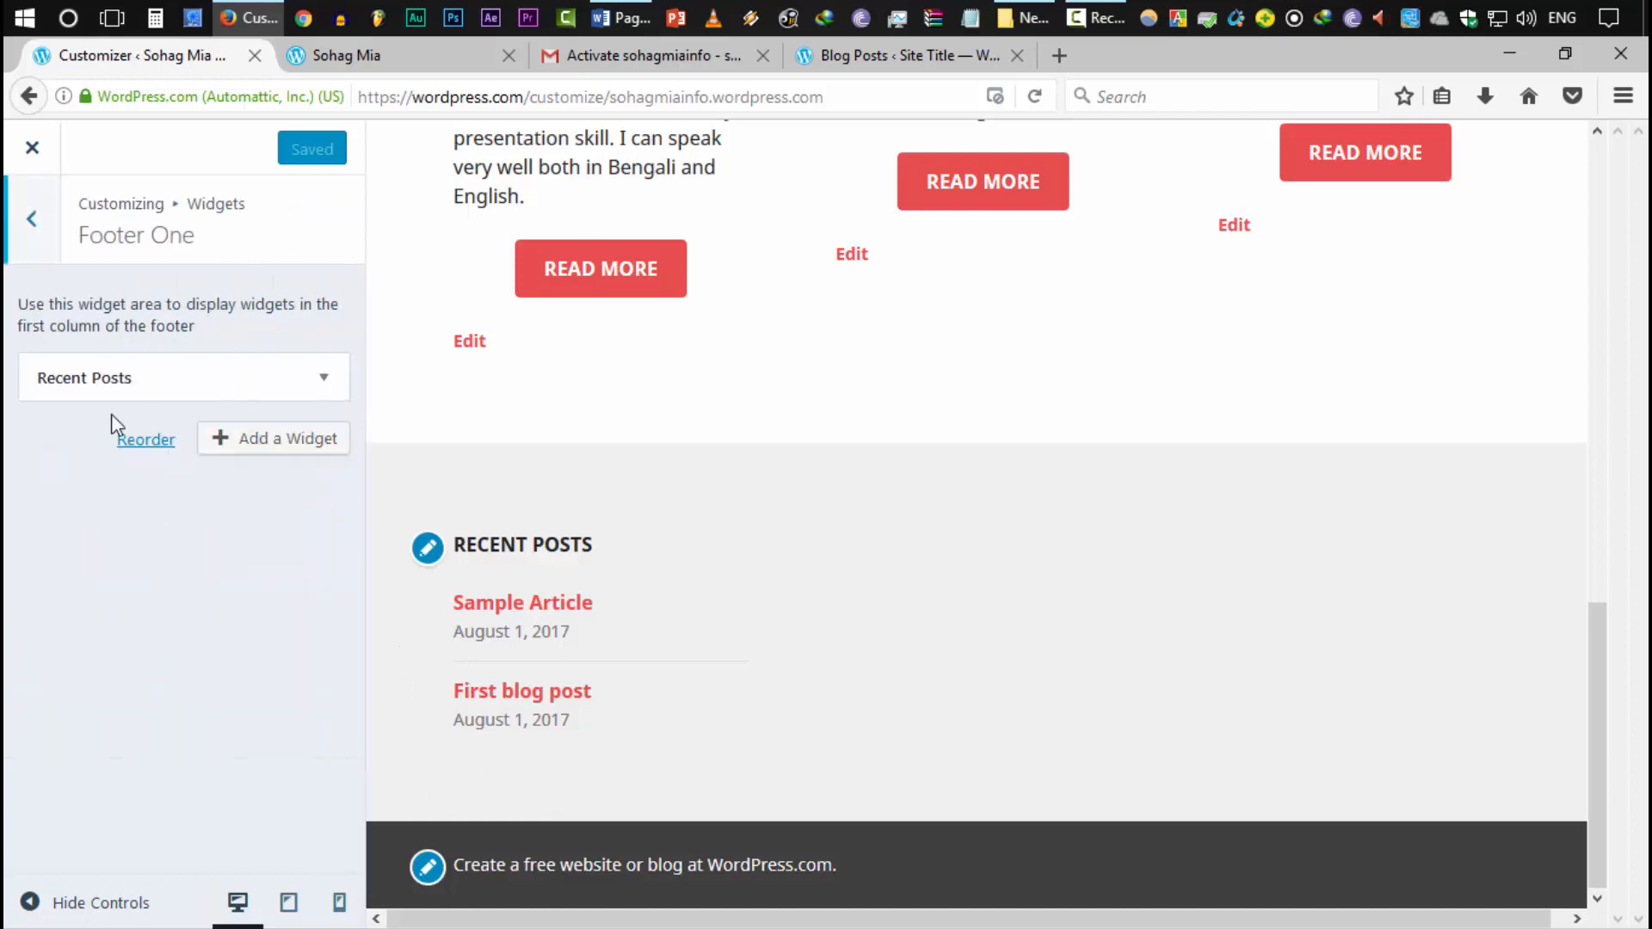
left_click(323, 376)
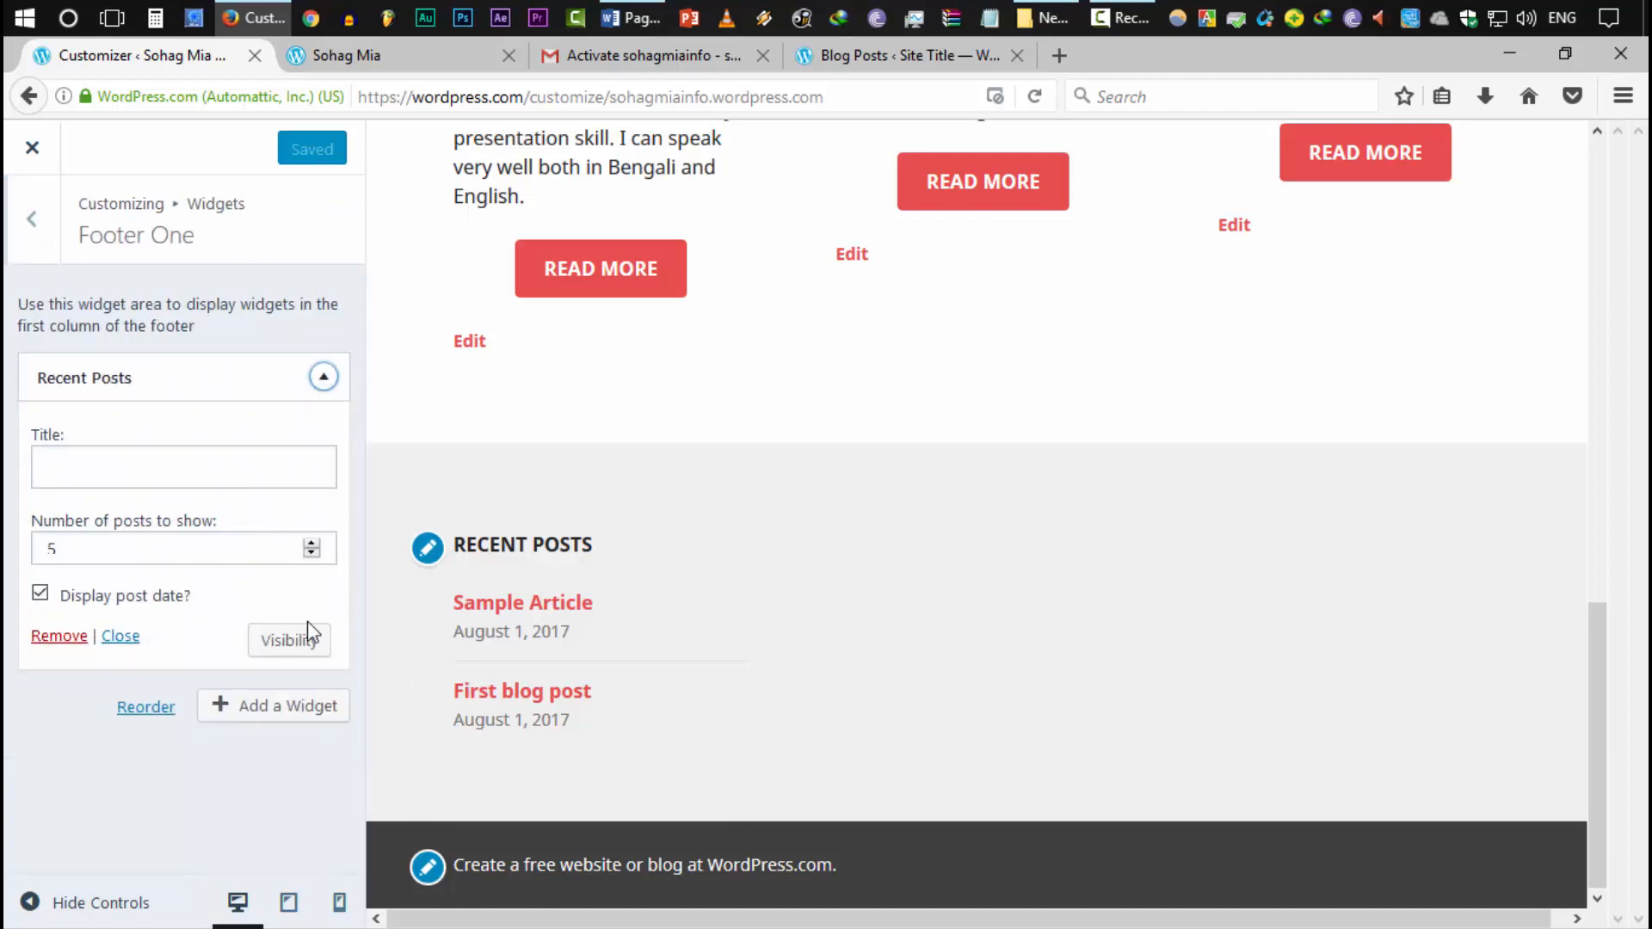
left_click(74, 638)
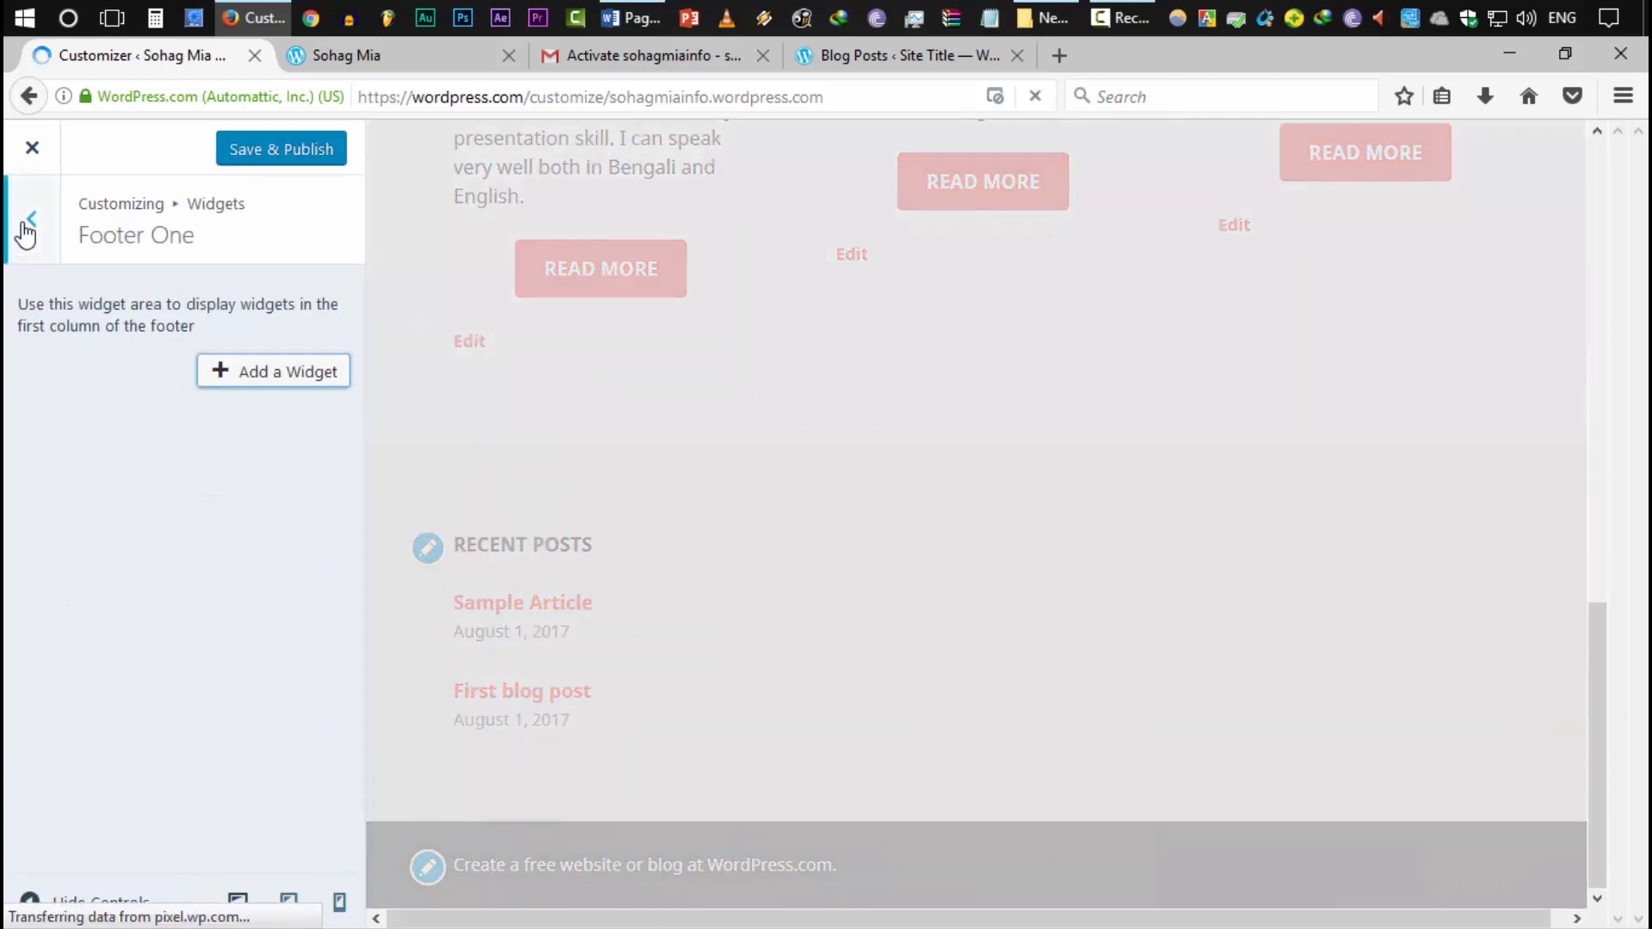
left_click(28, 224)
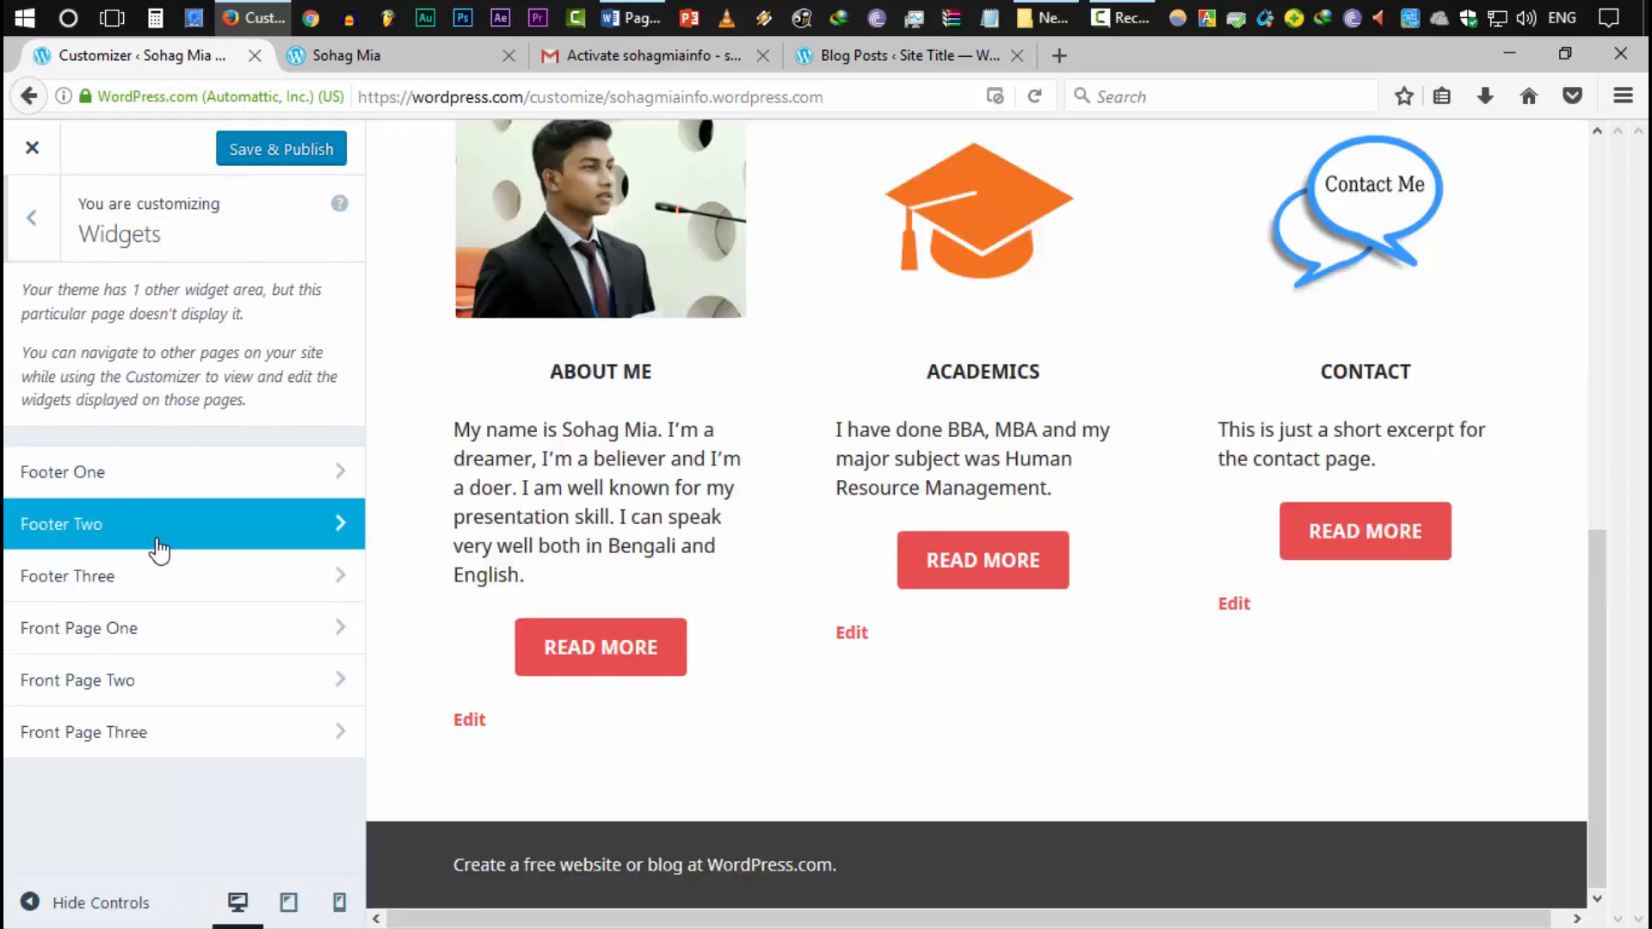
Assign the Social Links menu to the Footer Menu location
left_click(158, 547)
left_click(34, 221)
left_click(31, 218)
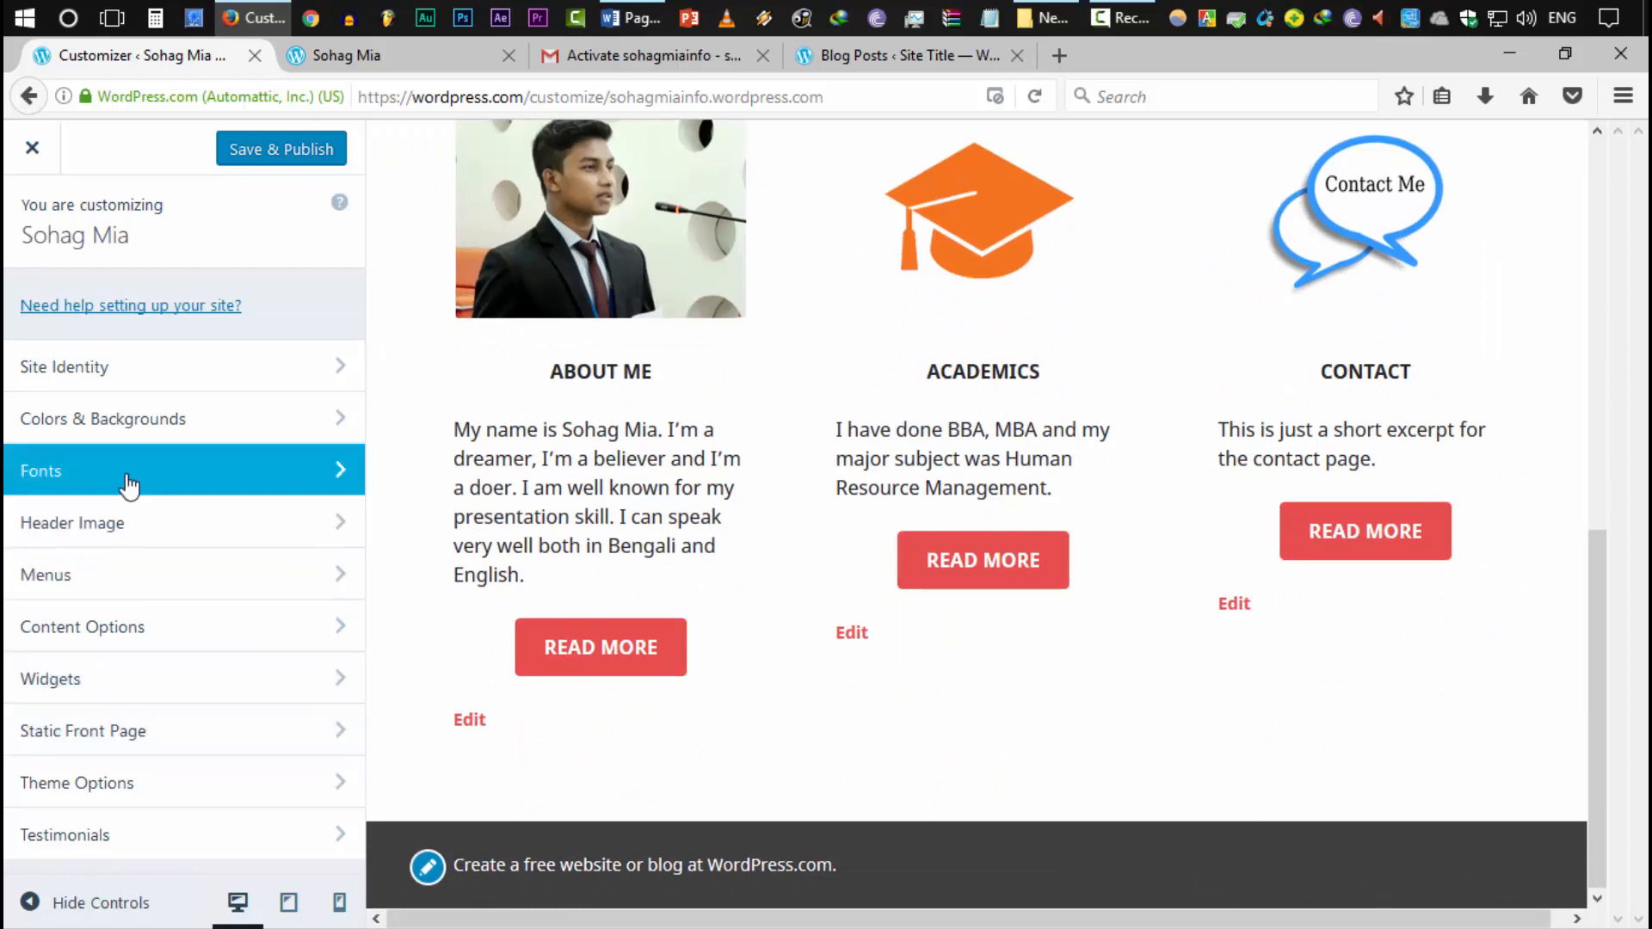
left_click(63, 576)
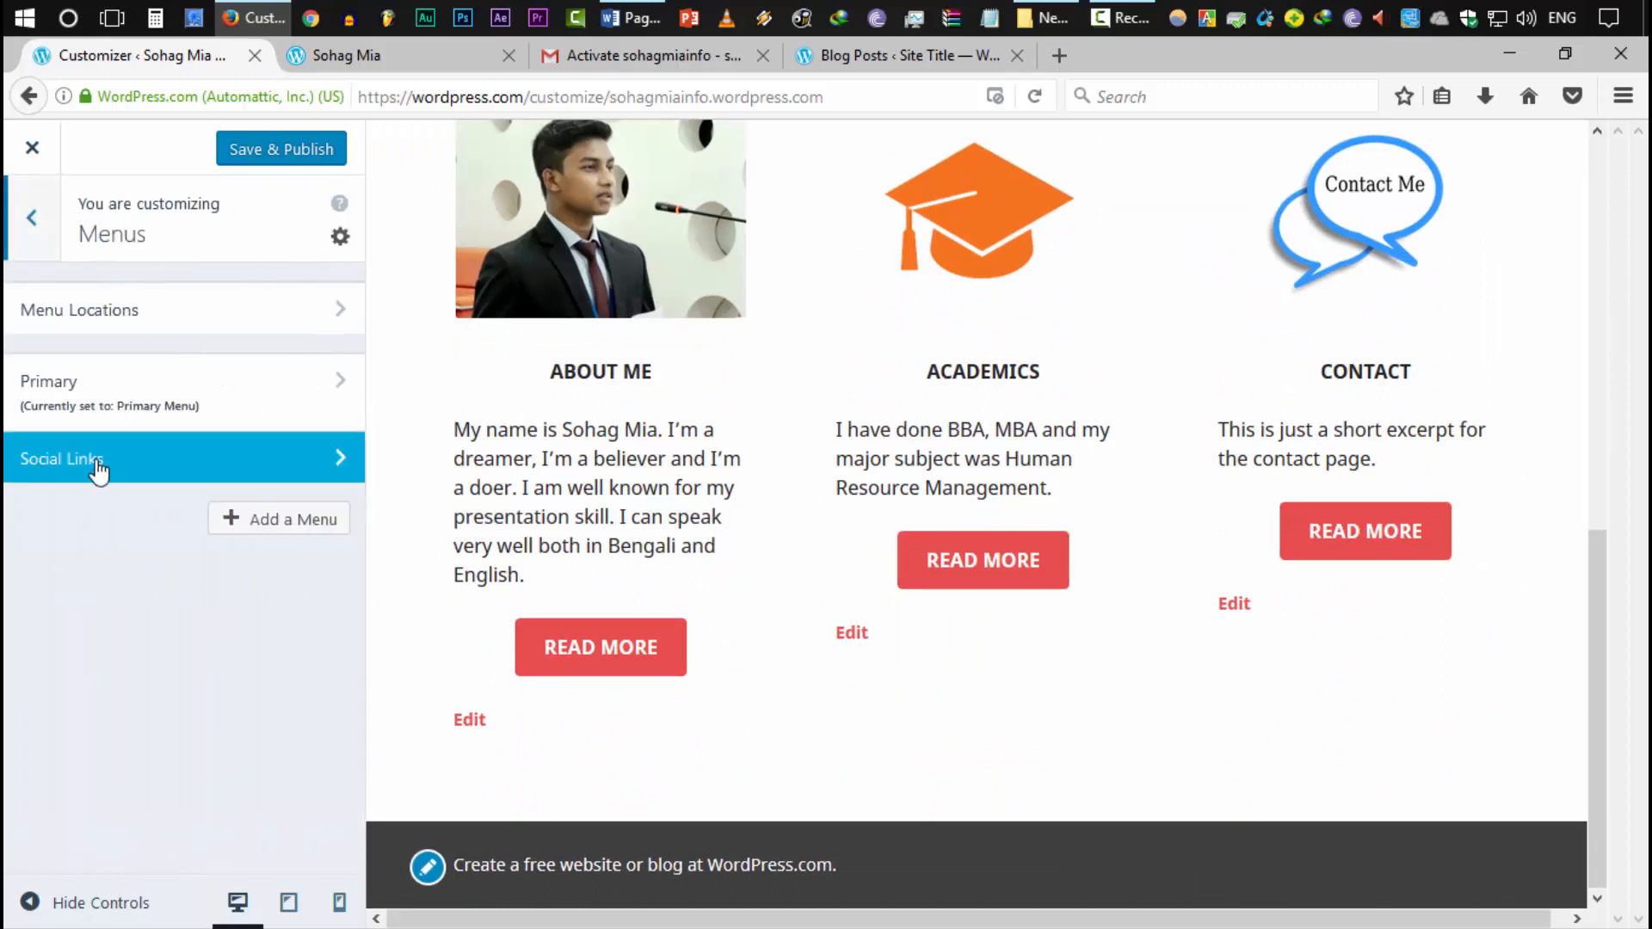
left_click(64, 469)
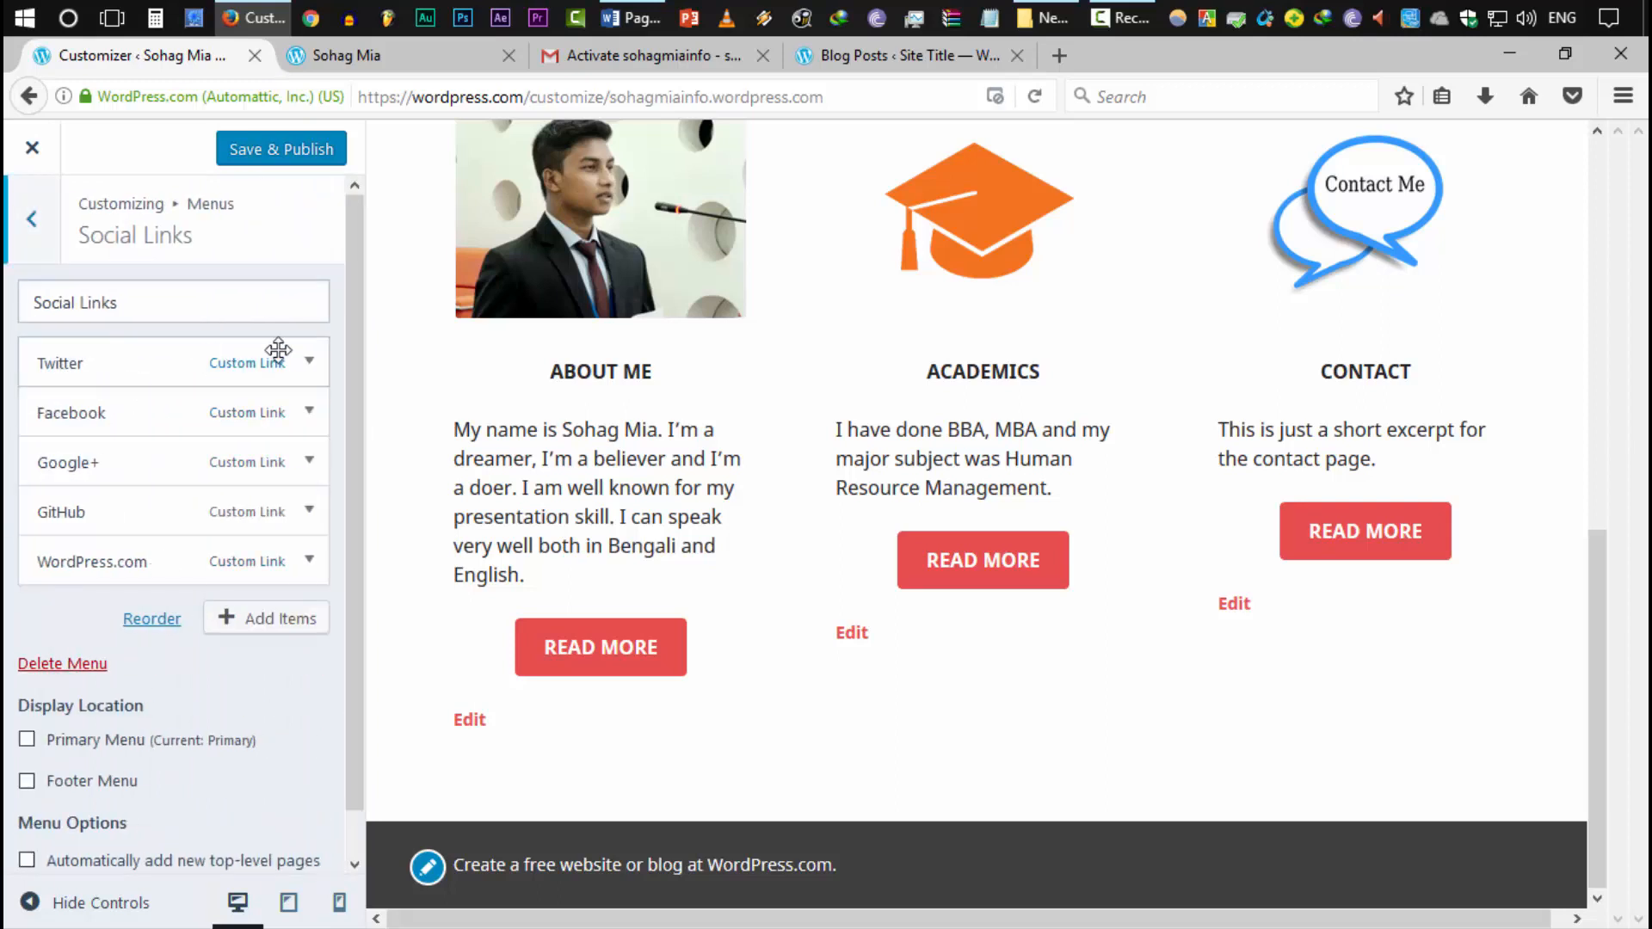
scroll(209, 667, "down", 1)
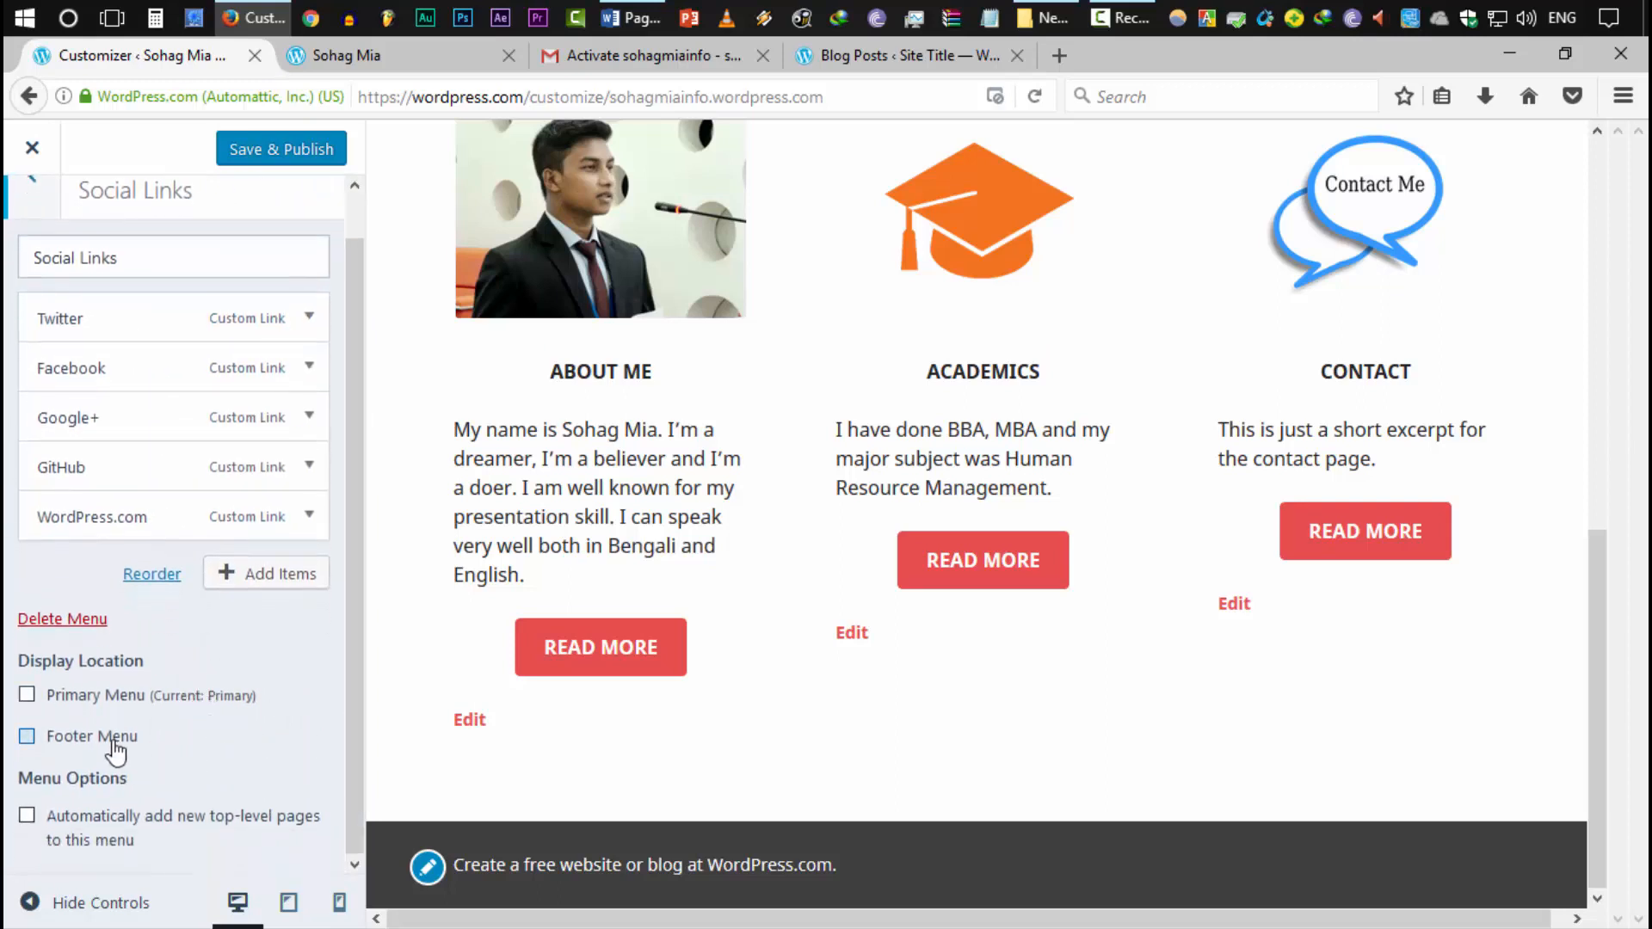
left_click(55, 738)
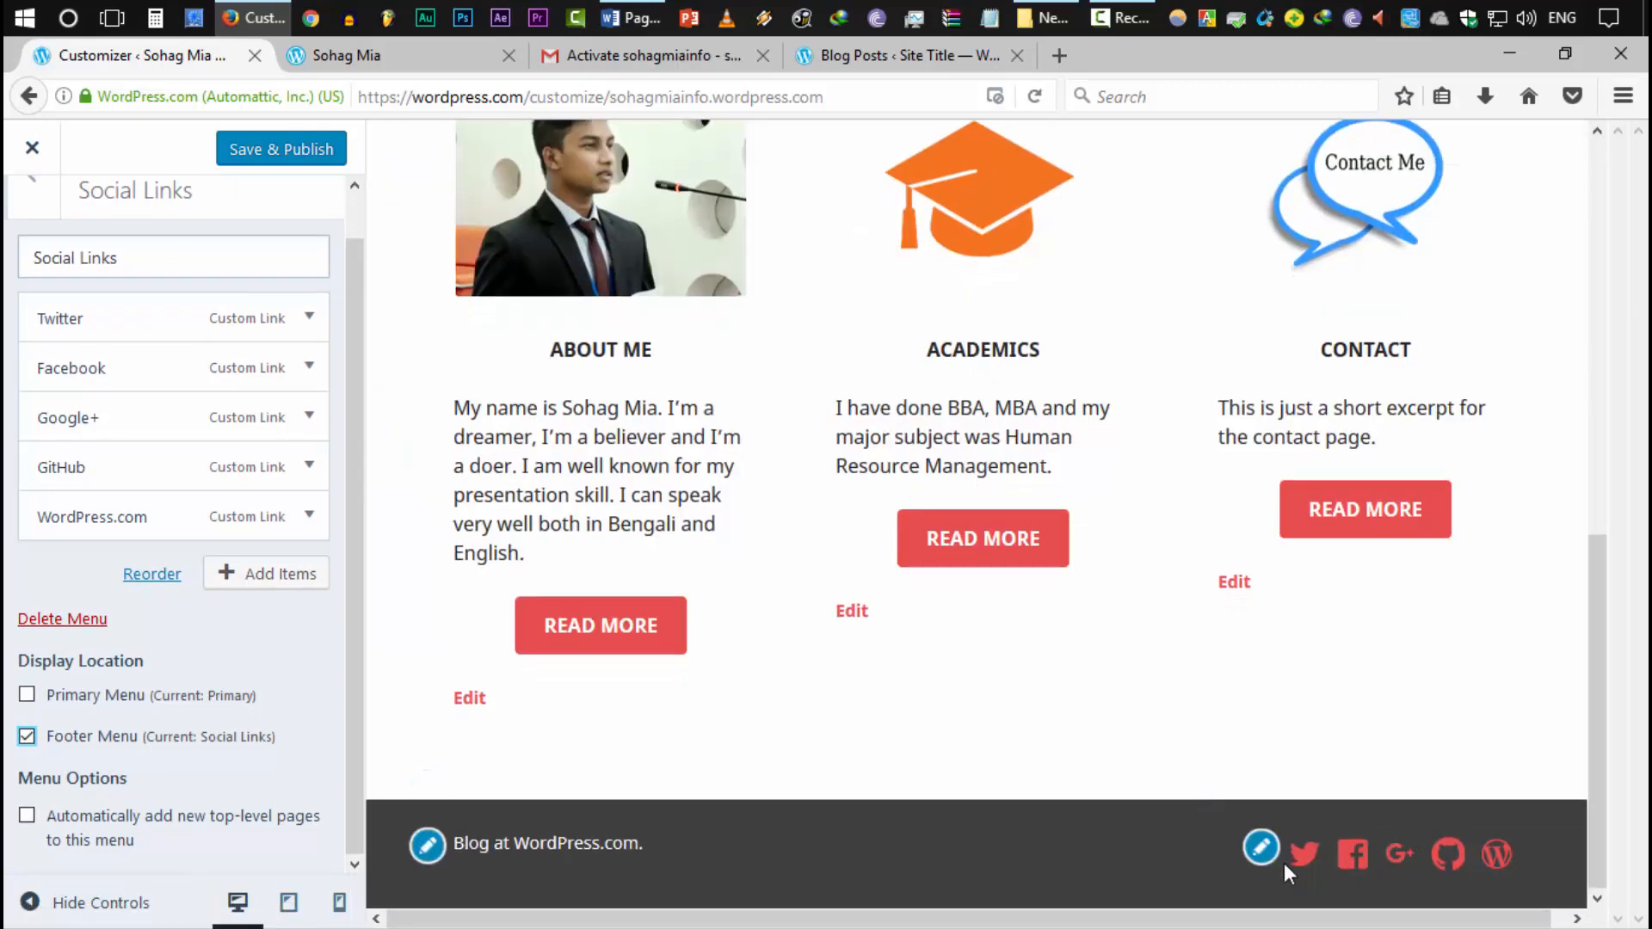
Change the Twitter link's URL to the owner's Twitter handle
left_click(305, 318)
left_click(286, 404)
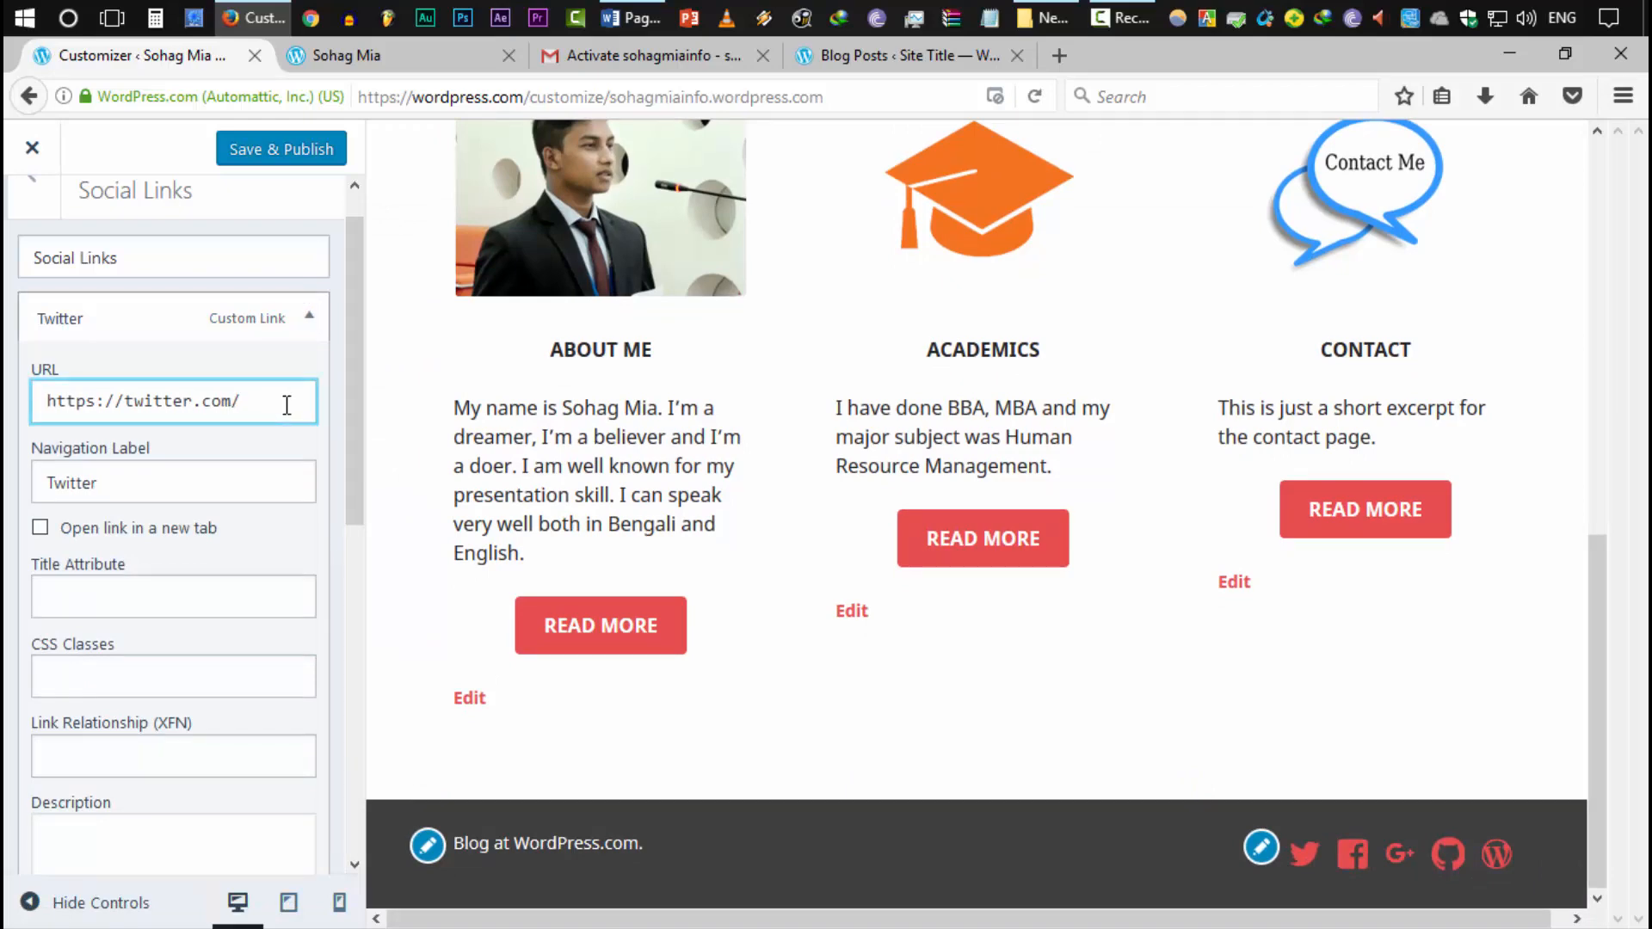
type("sohag")
key("BackSpace")
type("ag_")
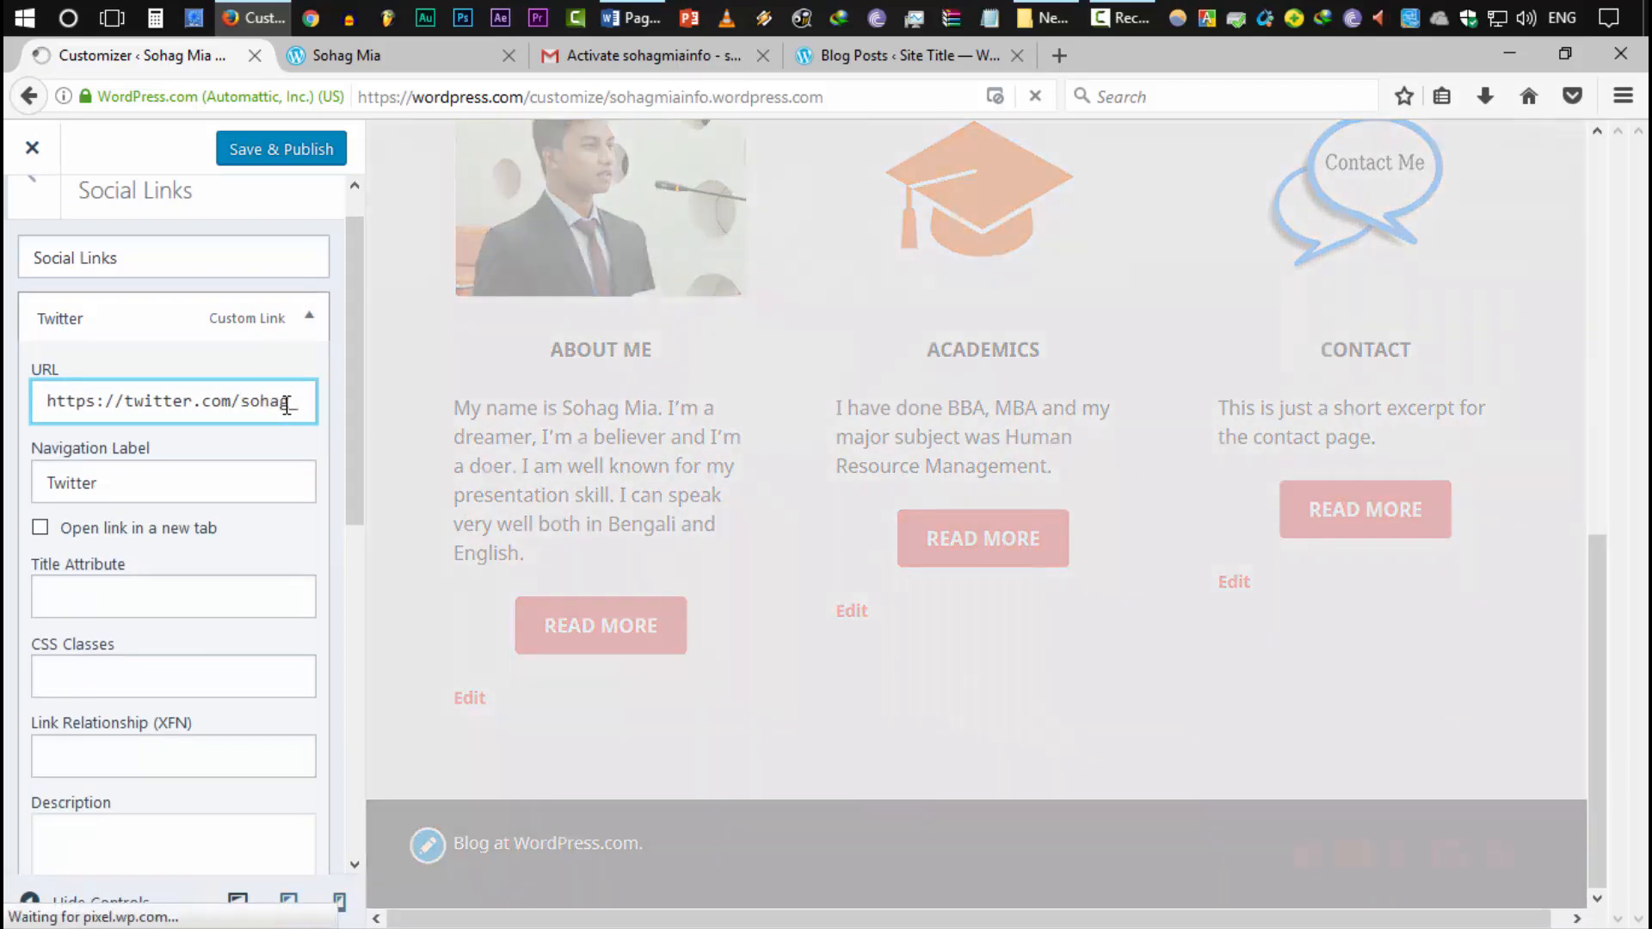
type("360")
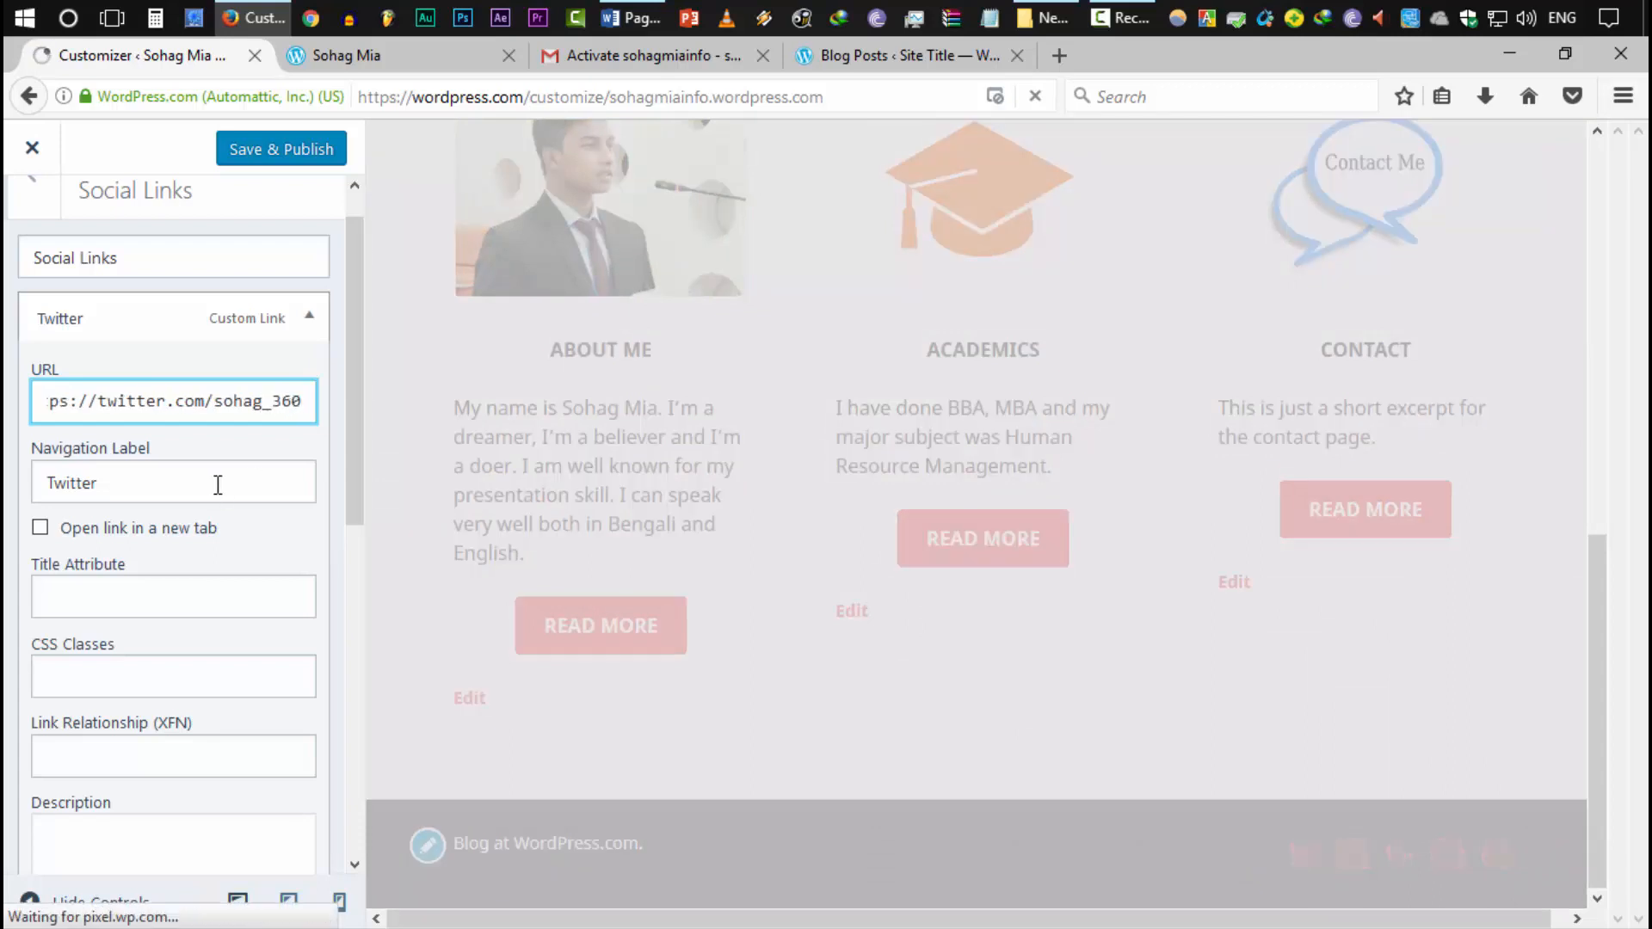
left_click(217, 484)
scroll(199, 479, "down", 6)
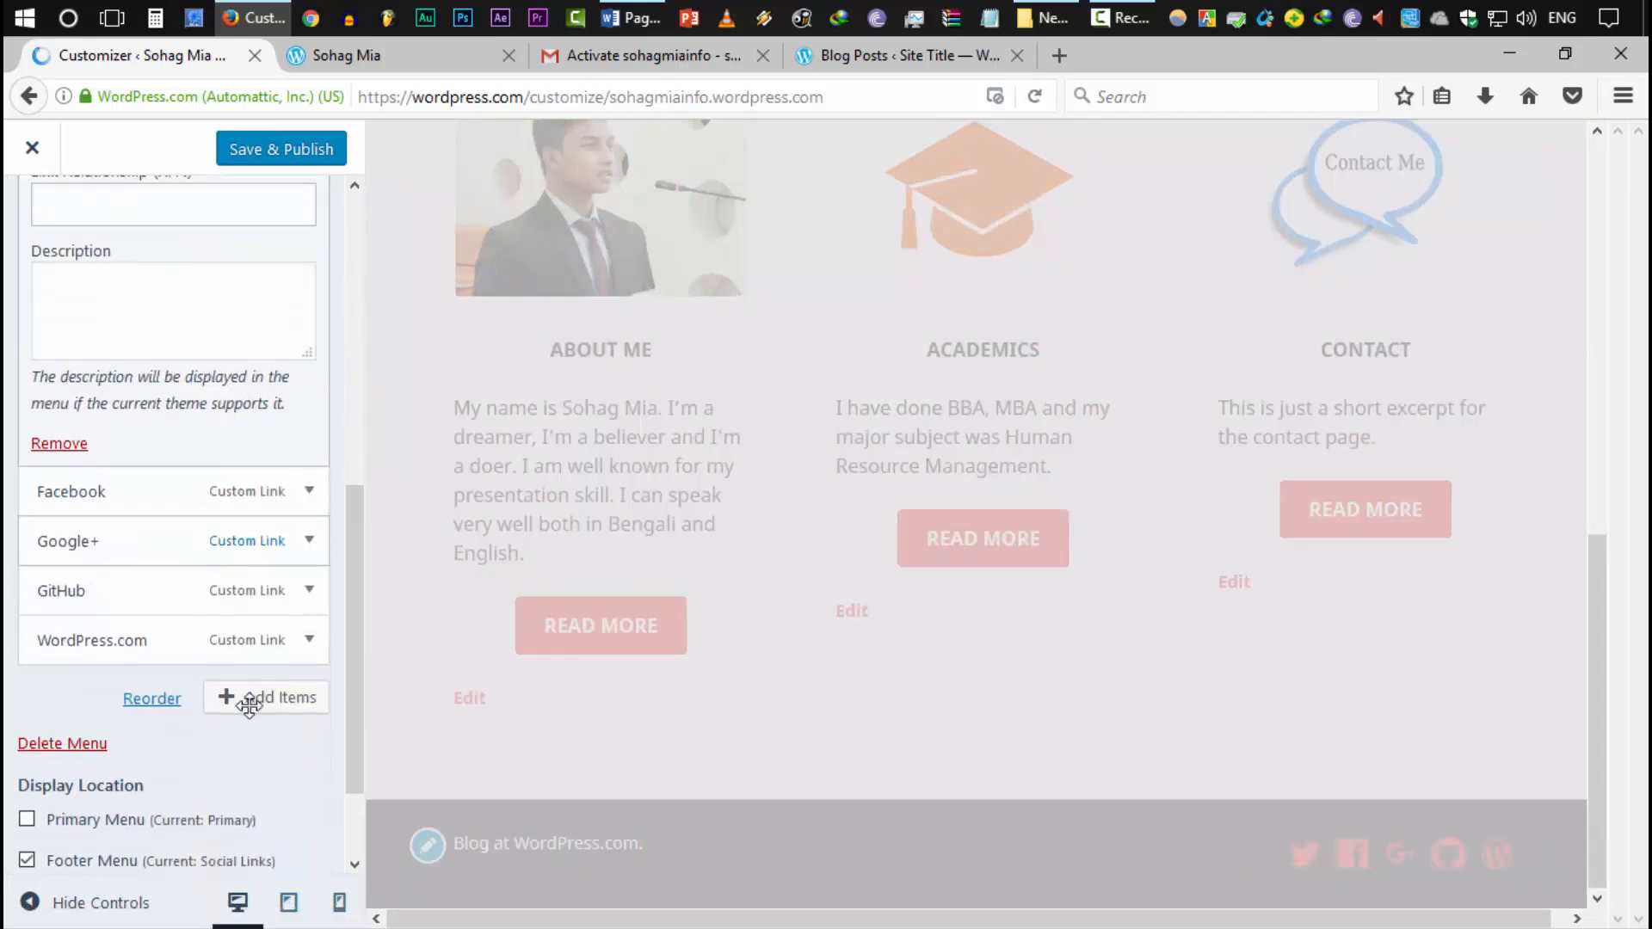
scroll(249, 706, "up", 6)
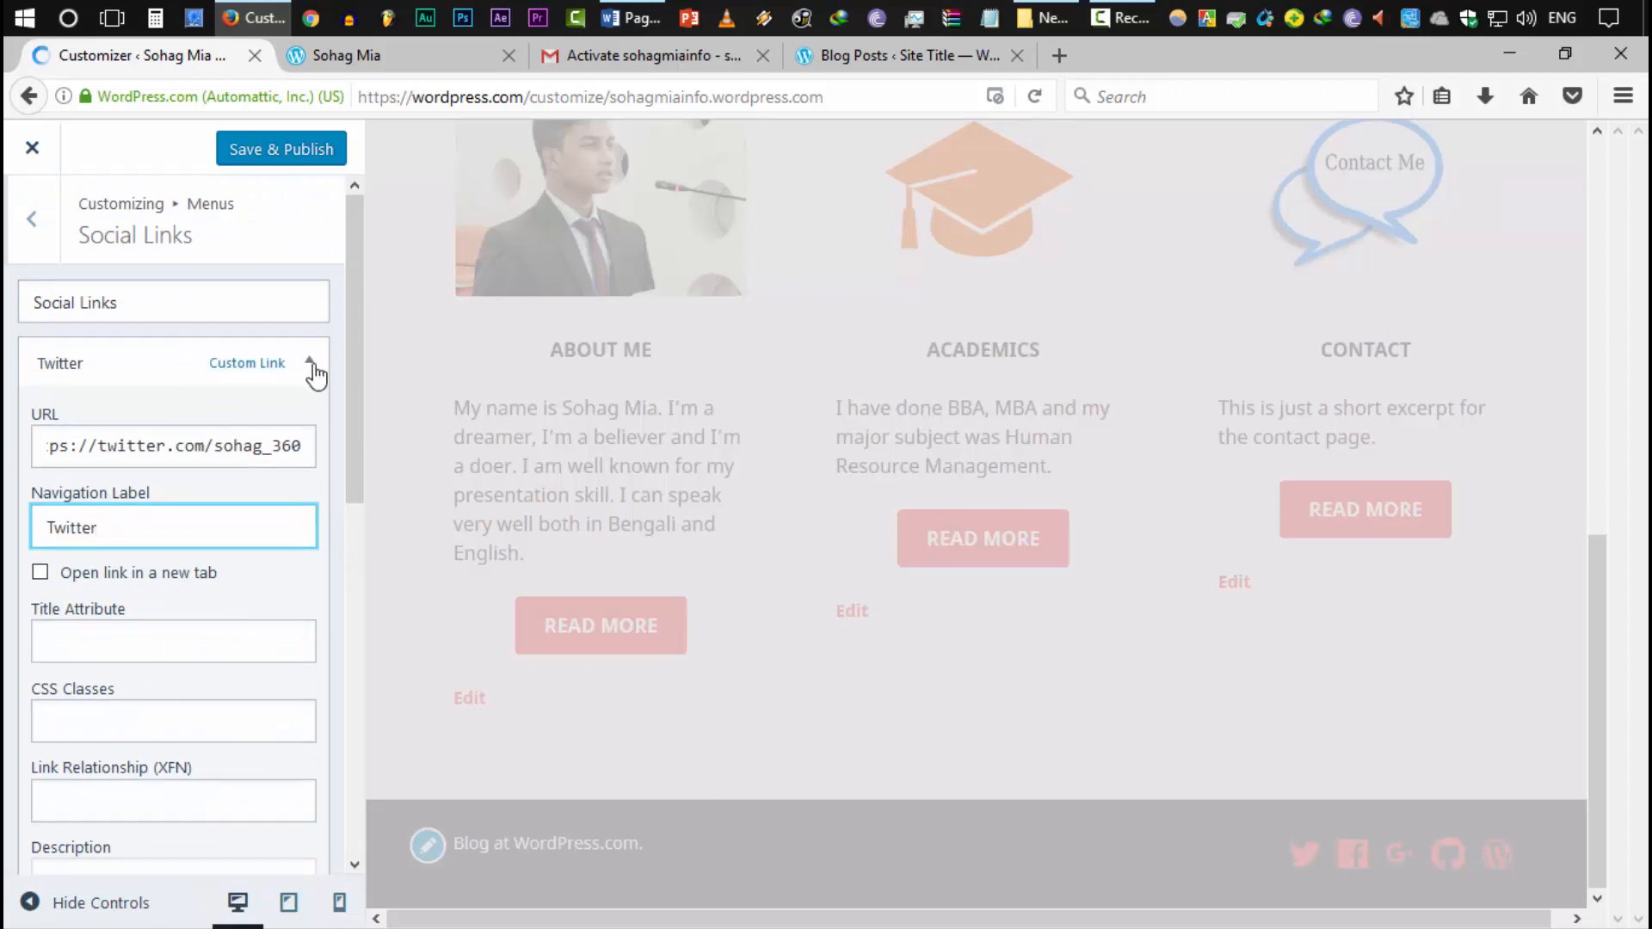
left_click(311, 363)
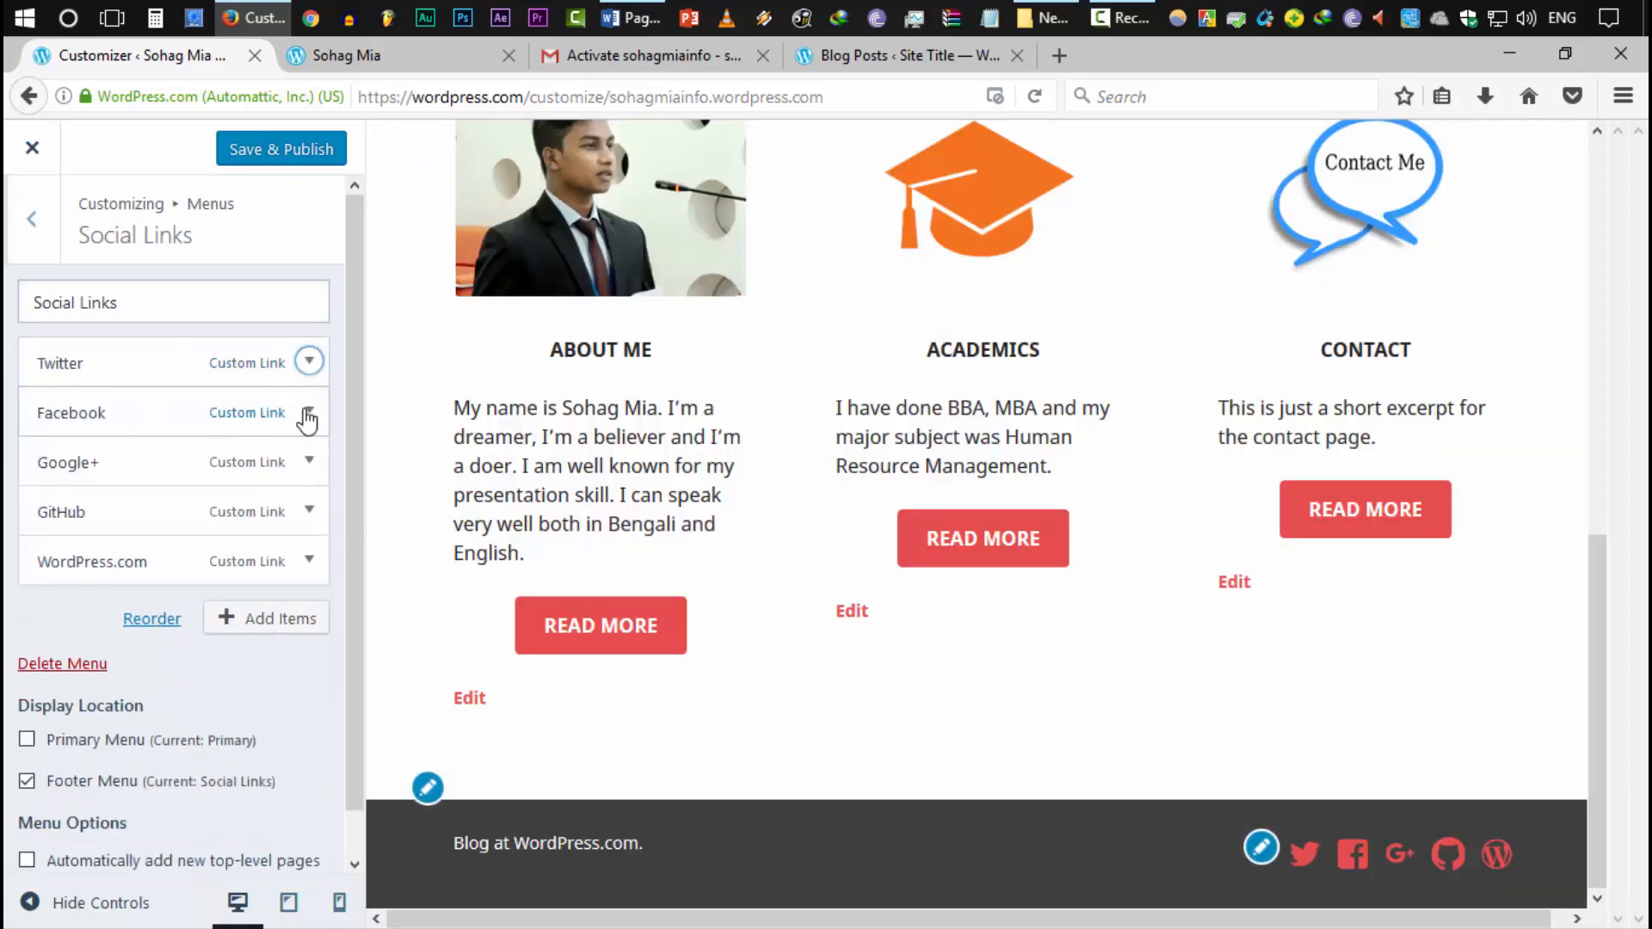
Change the Facebook link's URL to the owner's Facebook profile address
left_click(308, 414)
left_click(297, 497)
type("s://www.facebook.com/s")
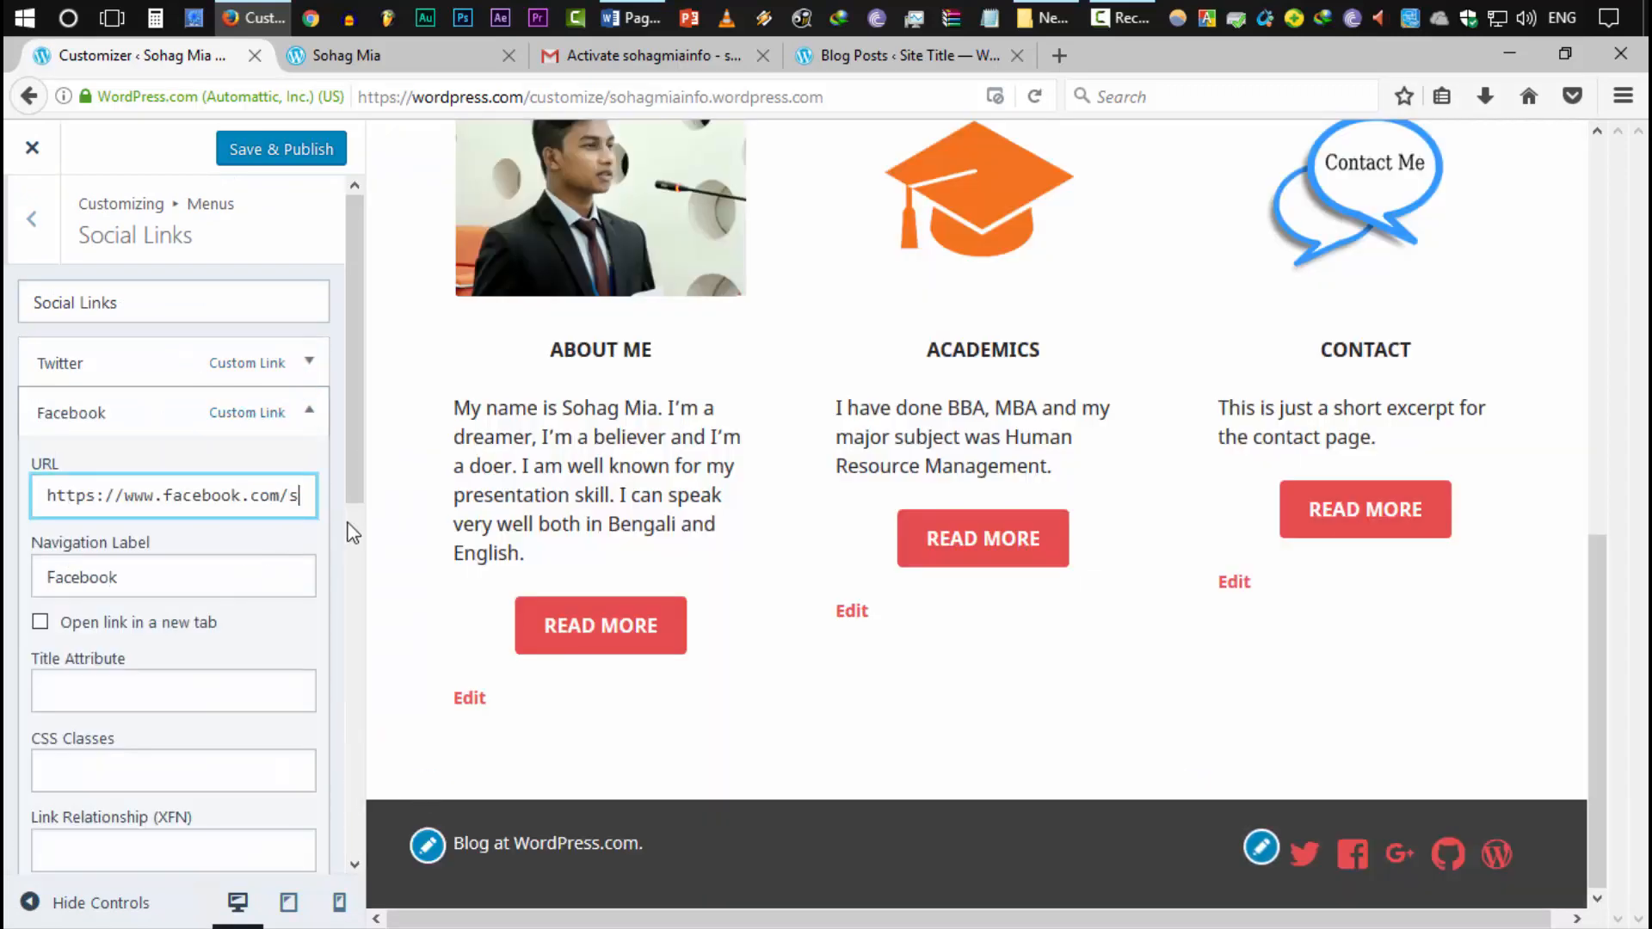
type("ohag2254")
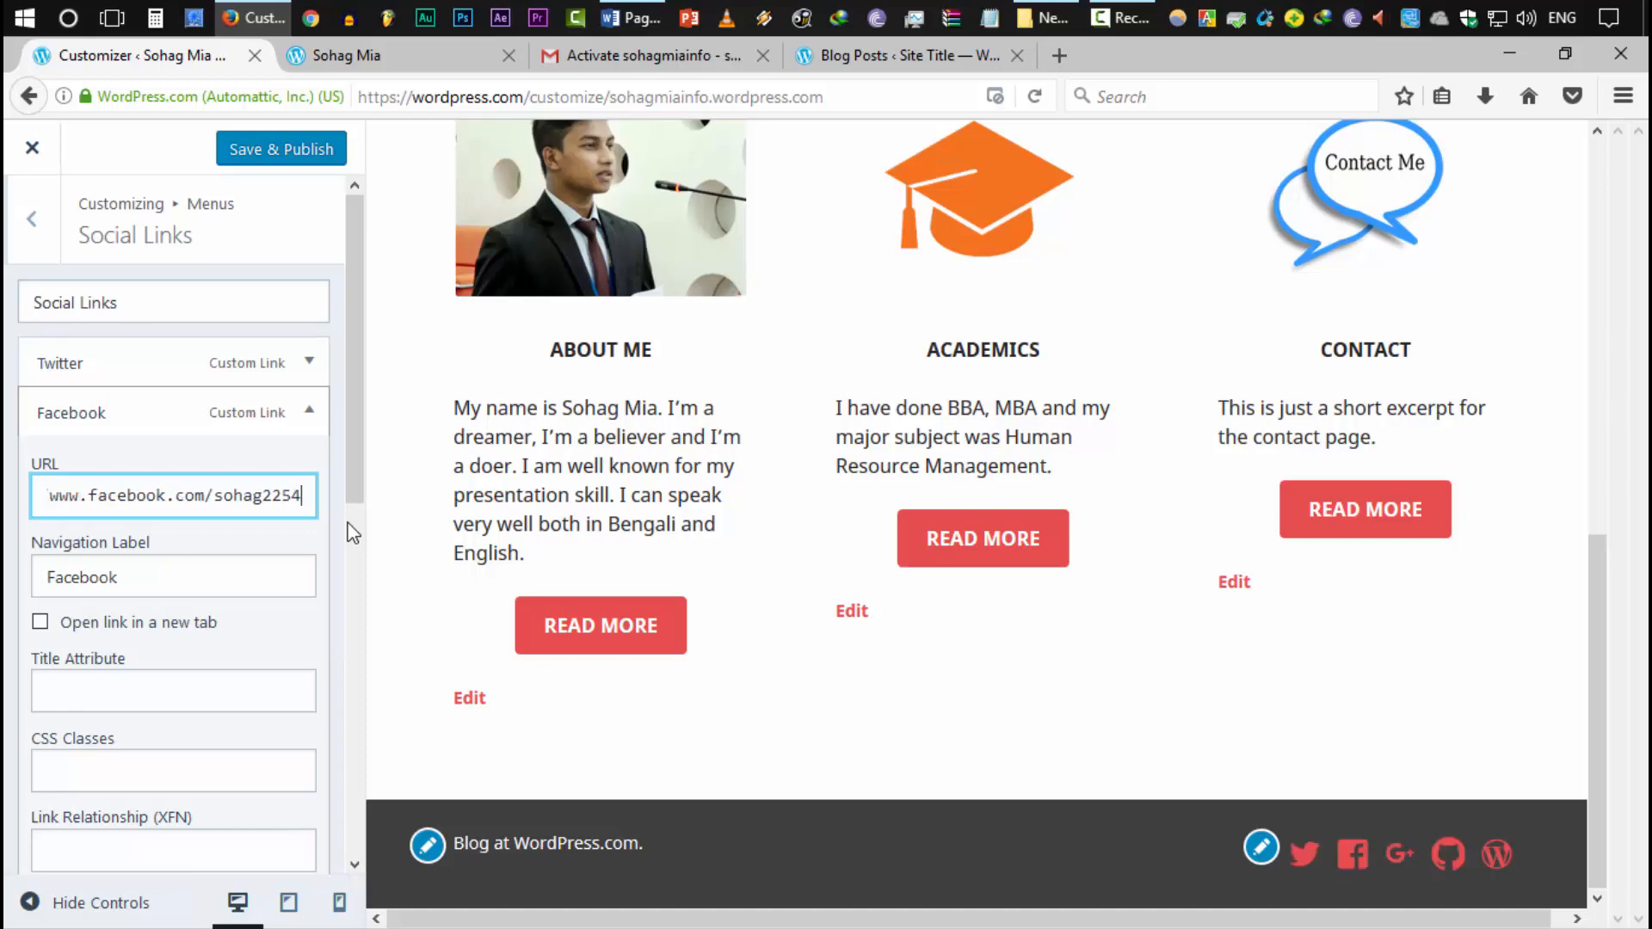
key("BackSpace")
key("BackSpace")
type("4")
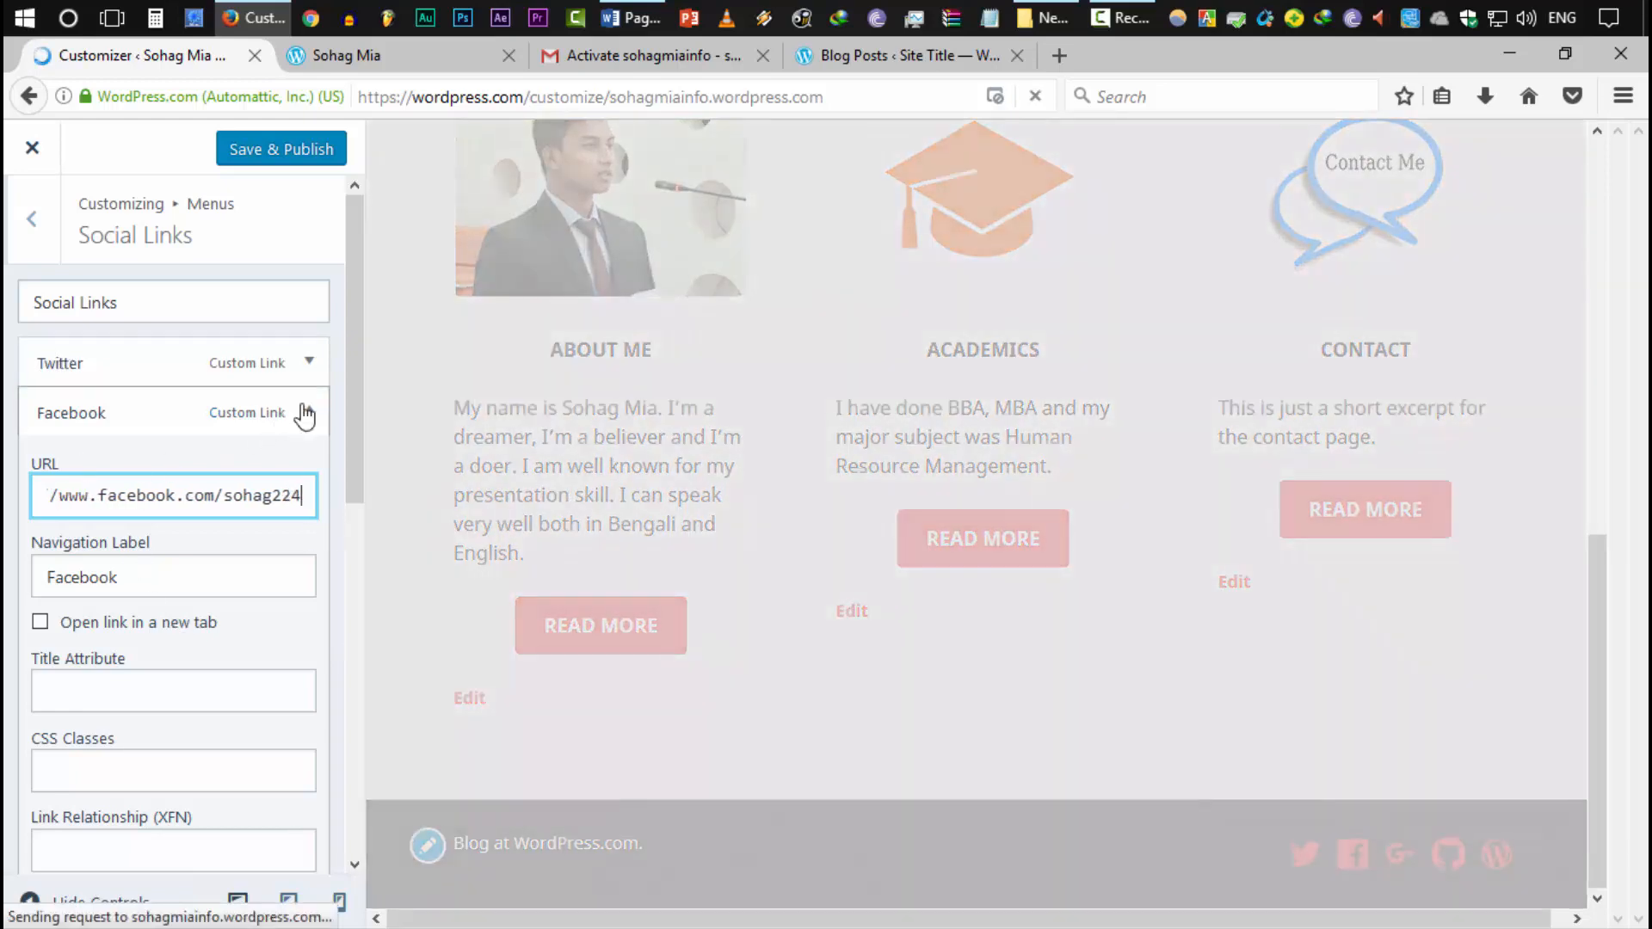
left_click(305, 417)
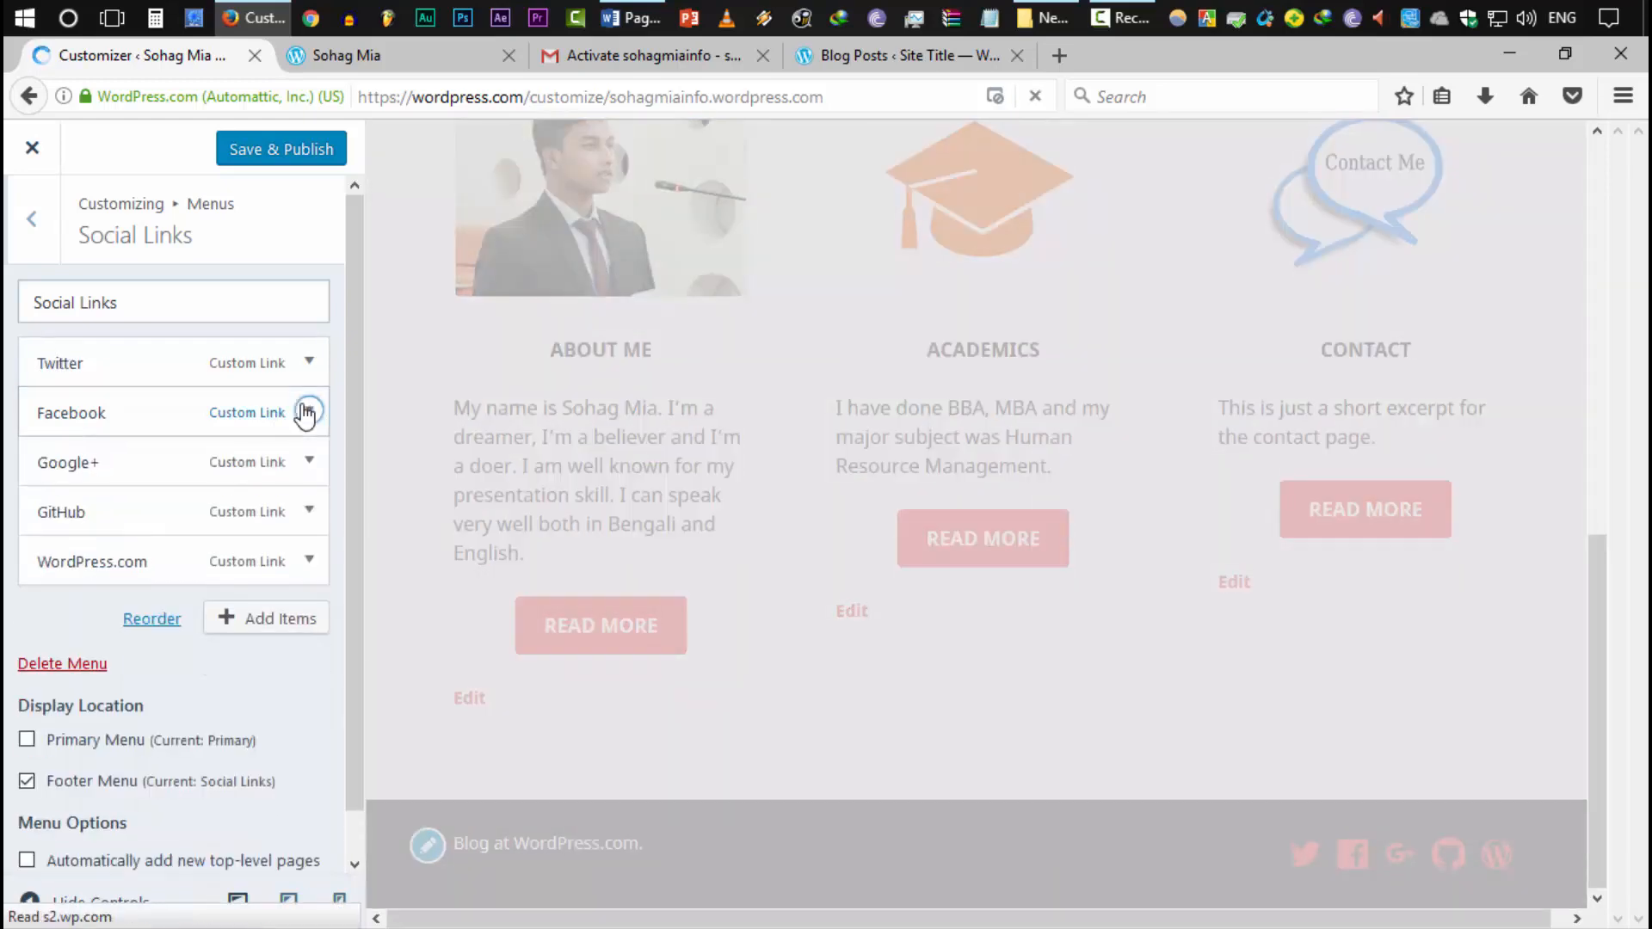
left_click(306, 462)
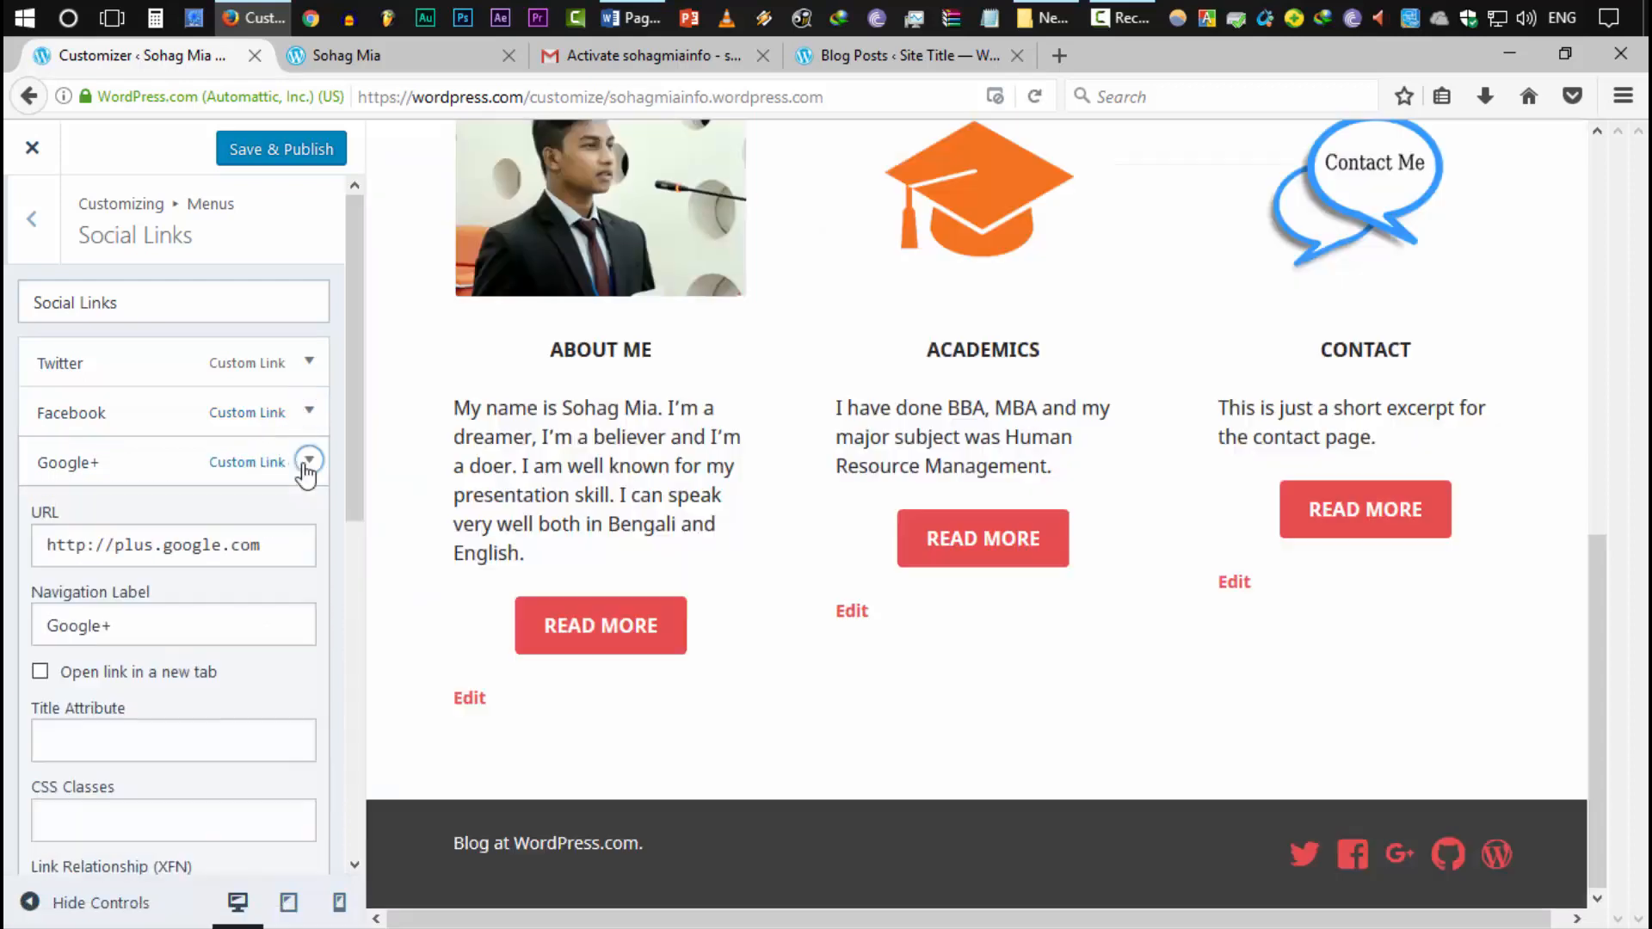
left_click(307, 461)
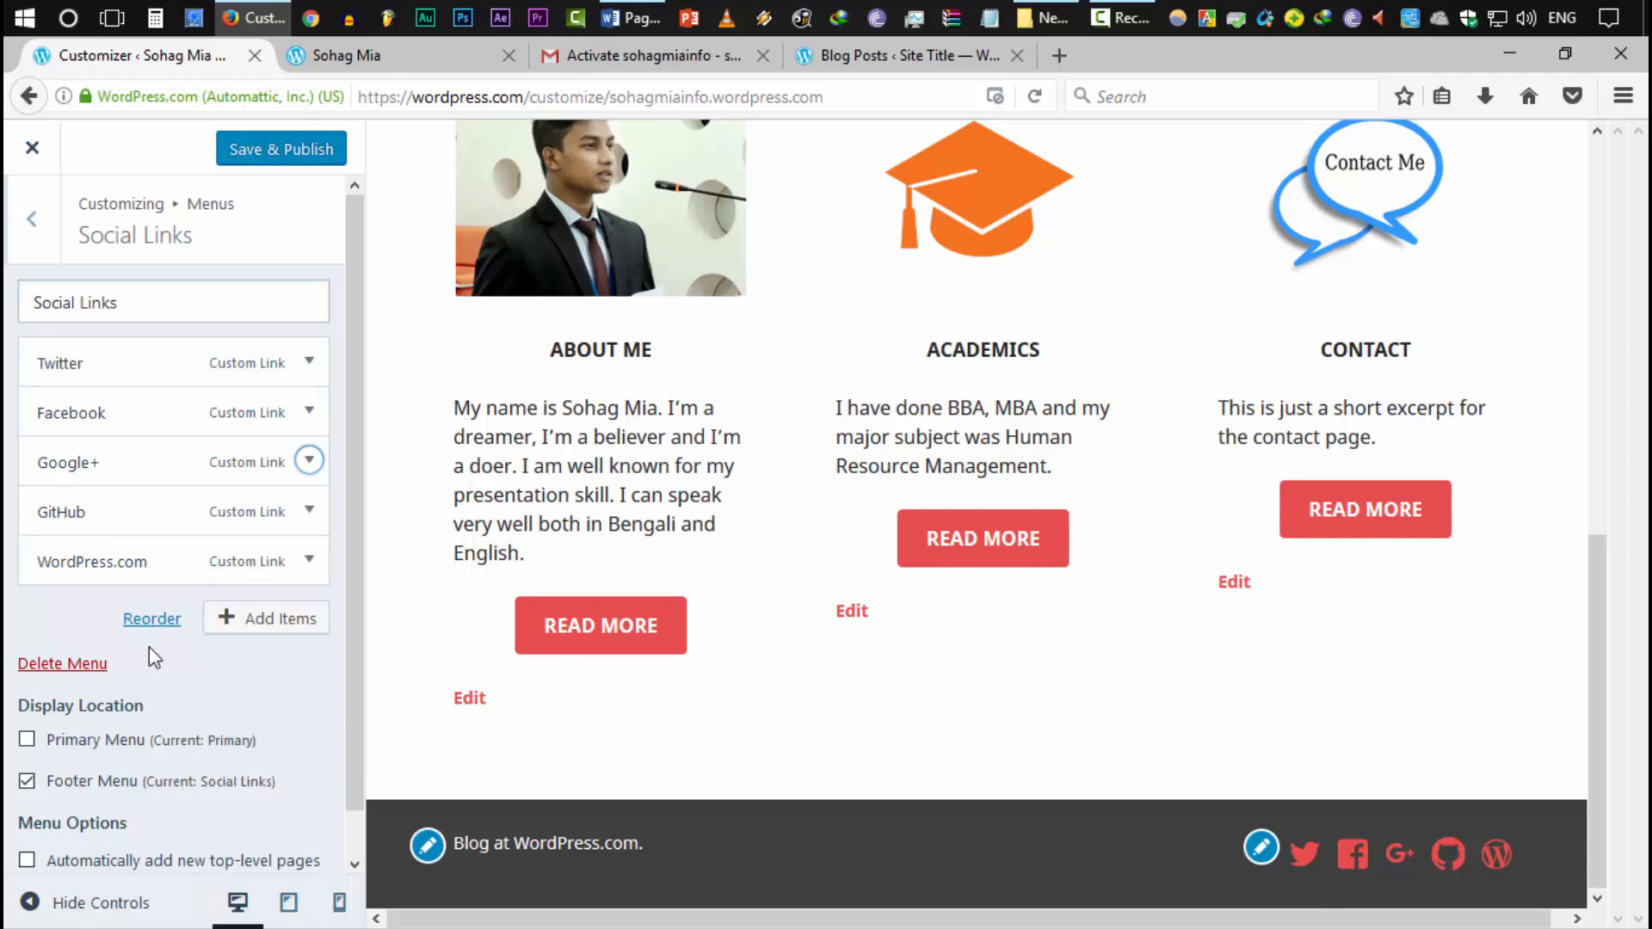
left_click(263, 636)
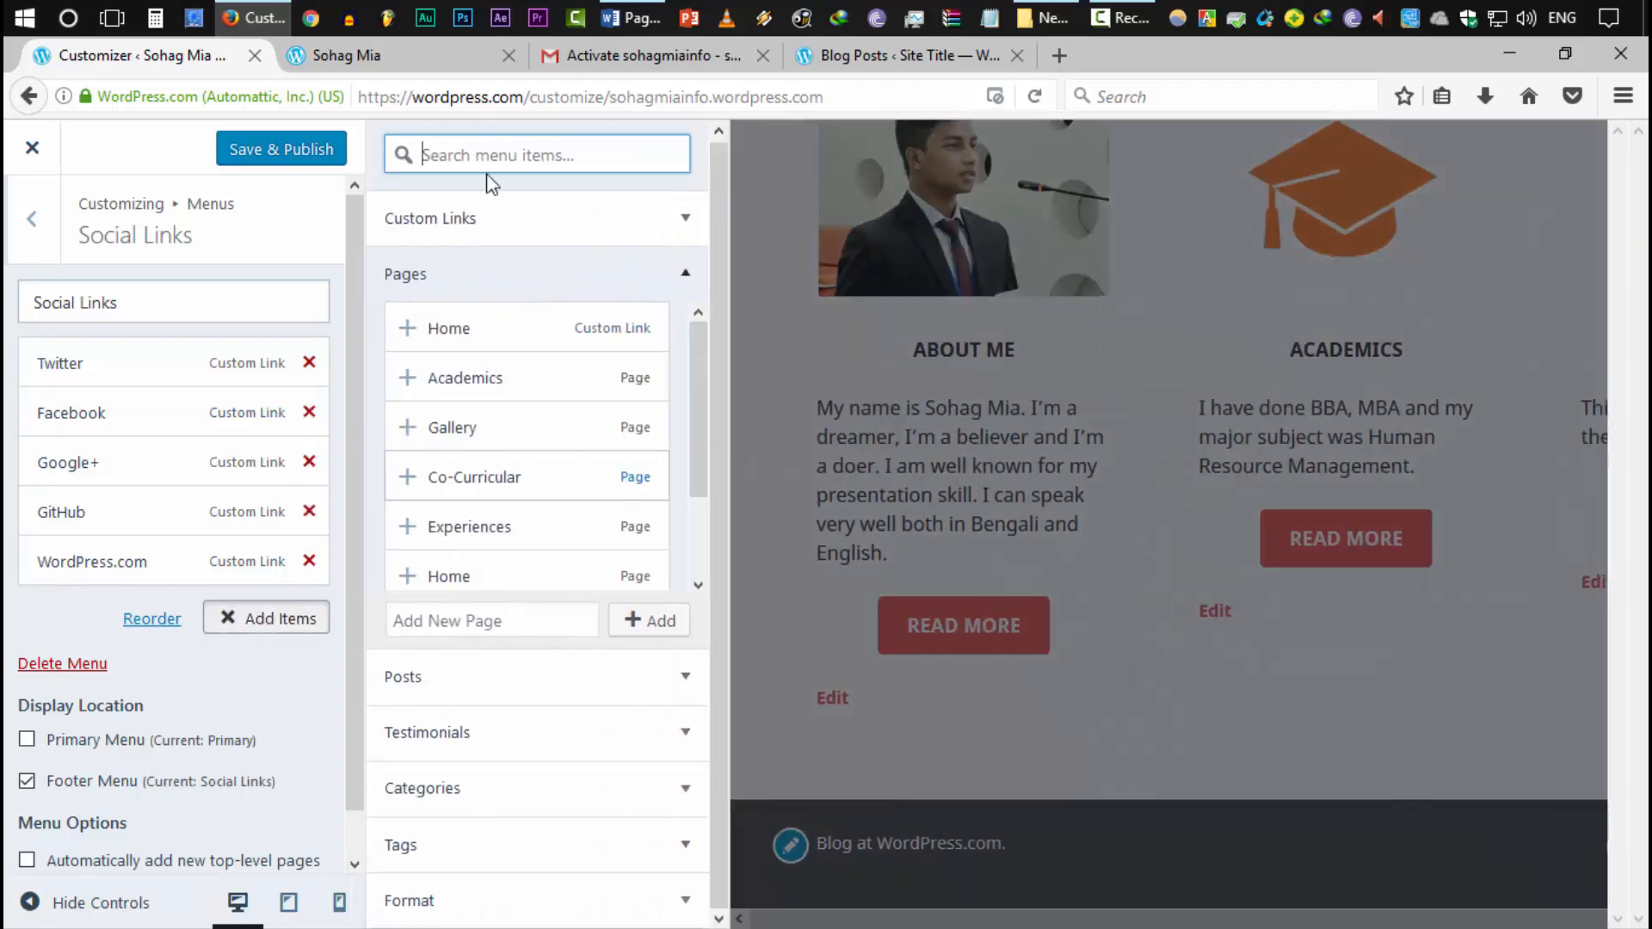
Add a YouTube custom link to the owner's channel to Social Links and publish
left_click(518, 238)
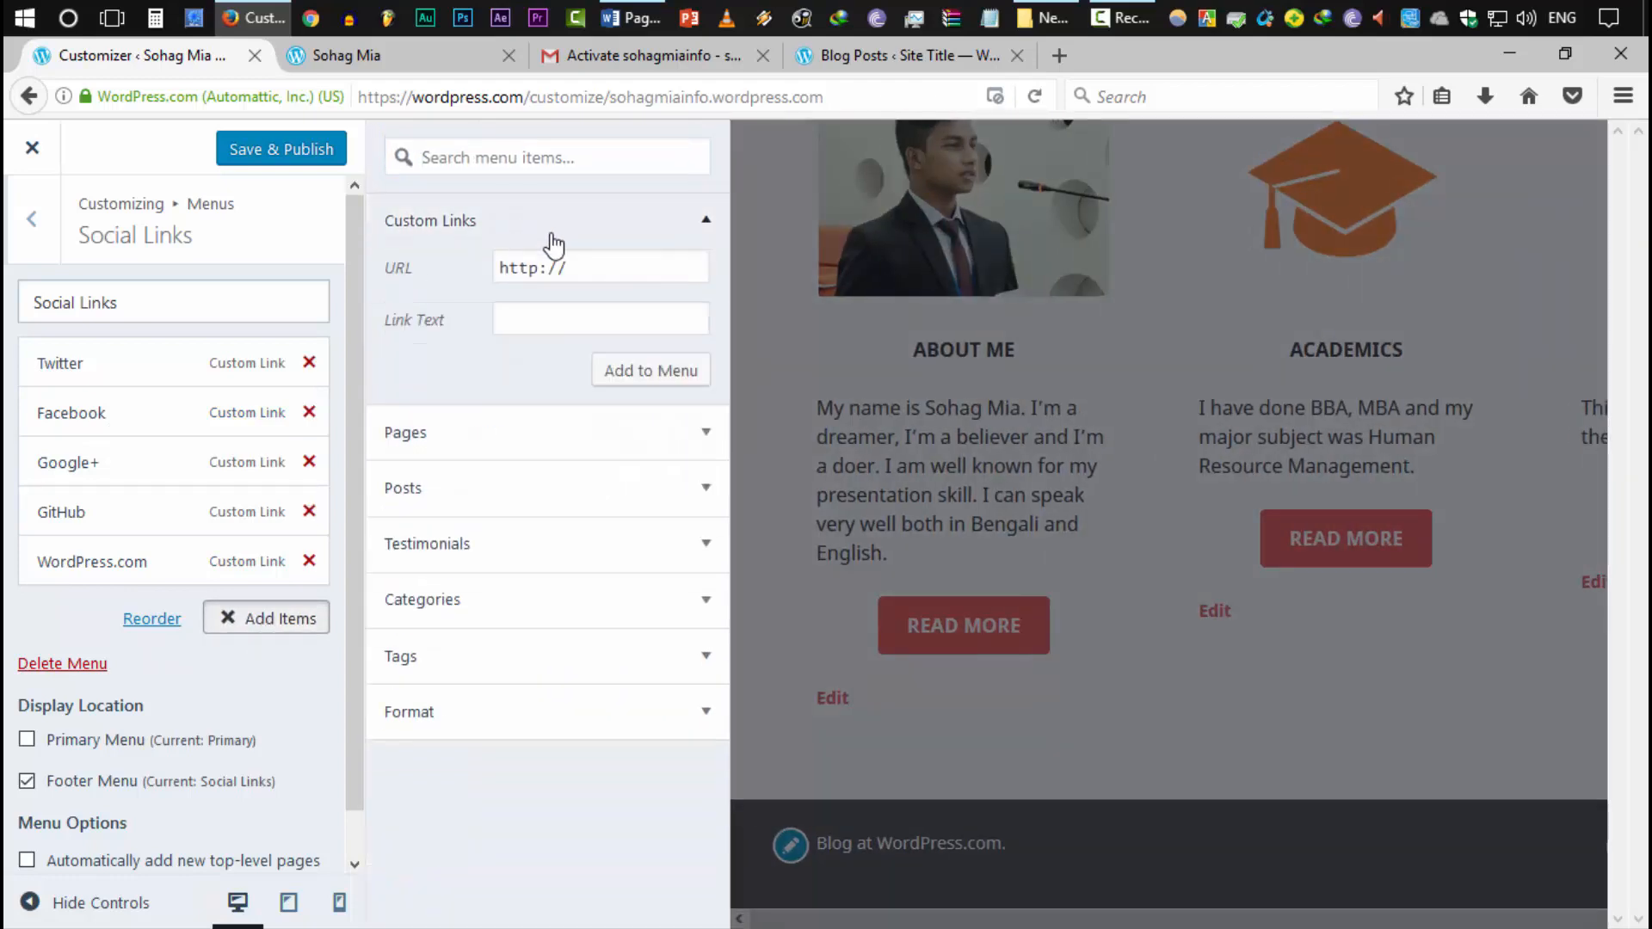
left_click(625, 264)
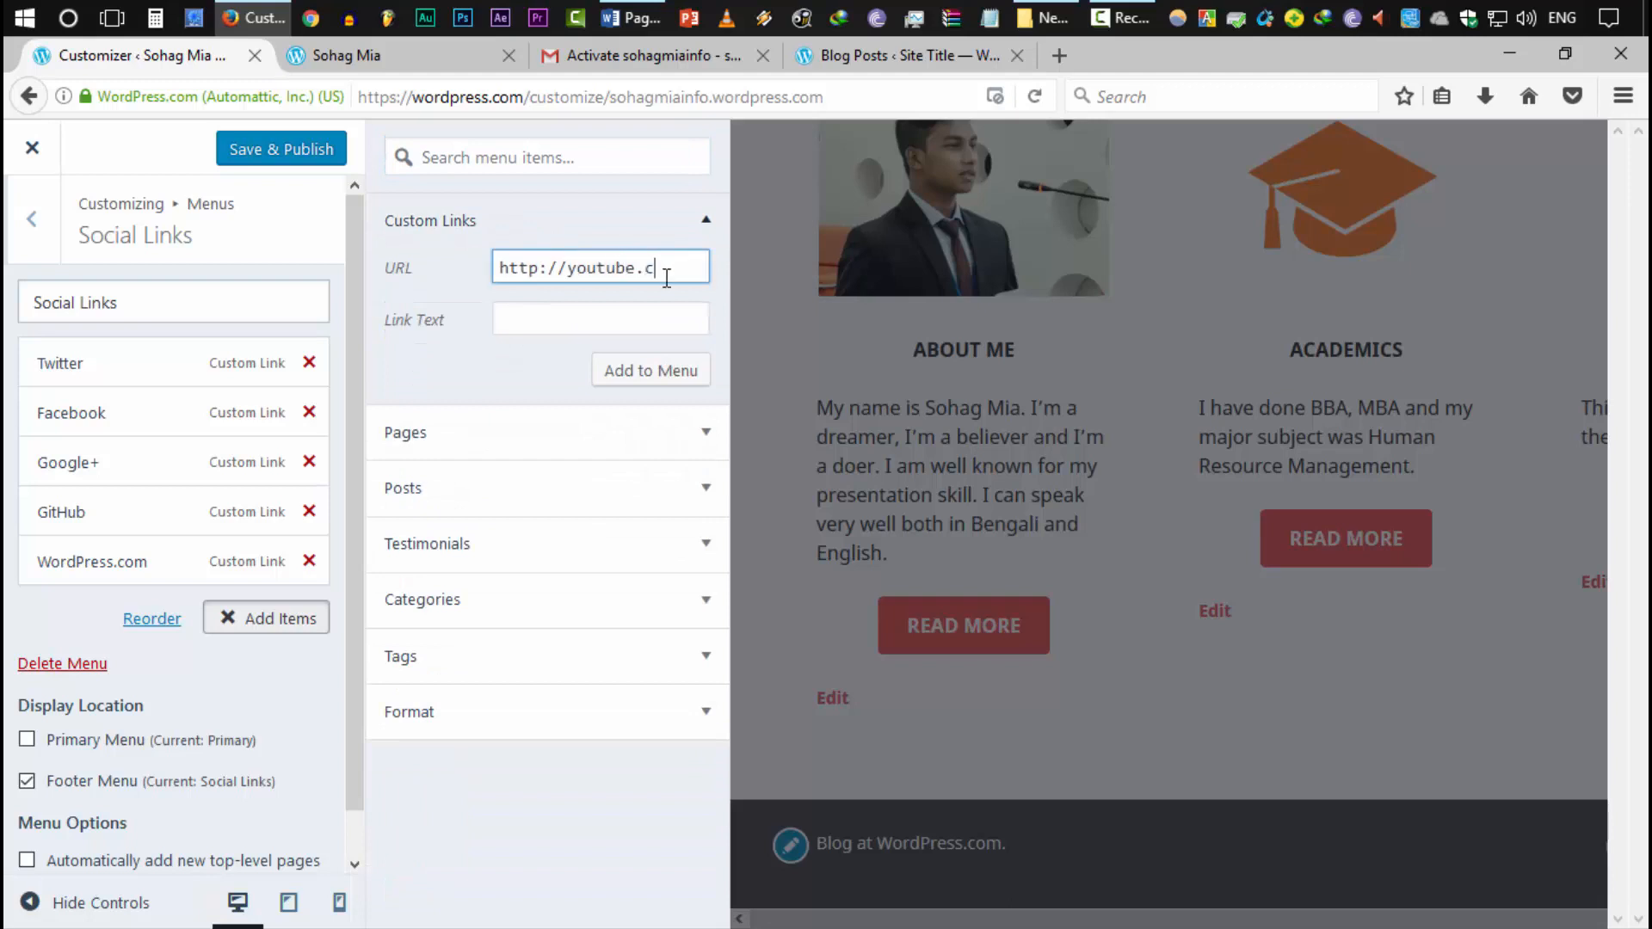
type("youtube.com/bdsohag360")
left_click(579, 320)
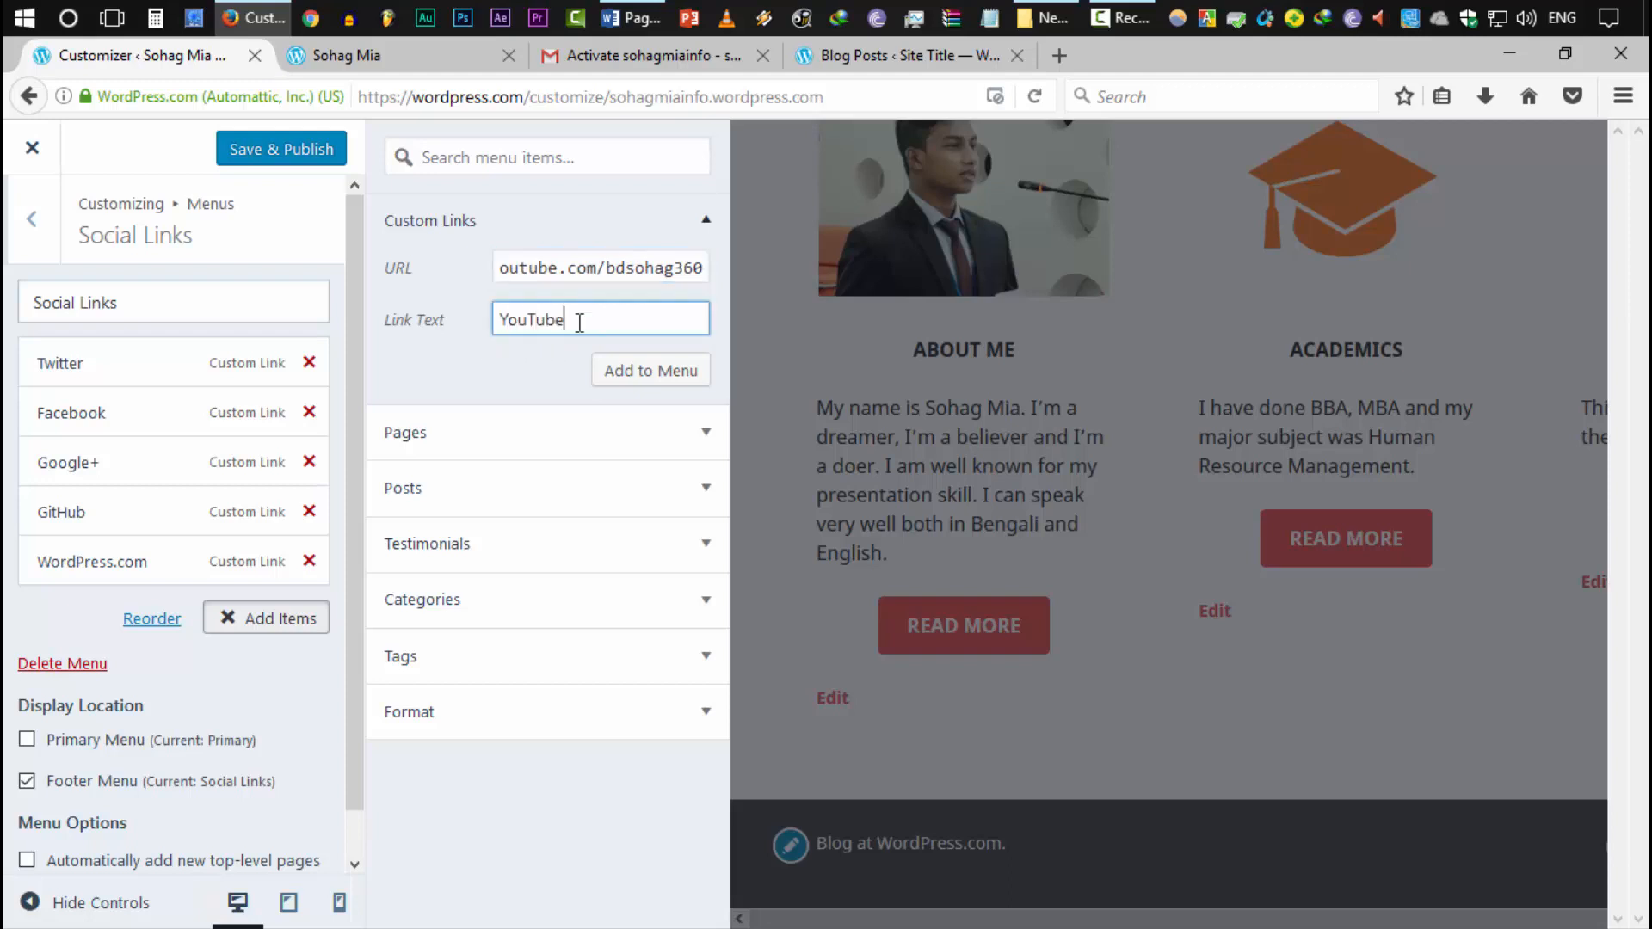
left_click(634, 368)
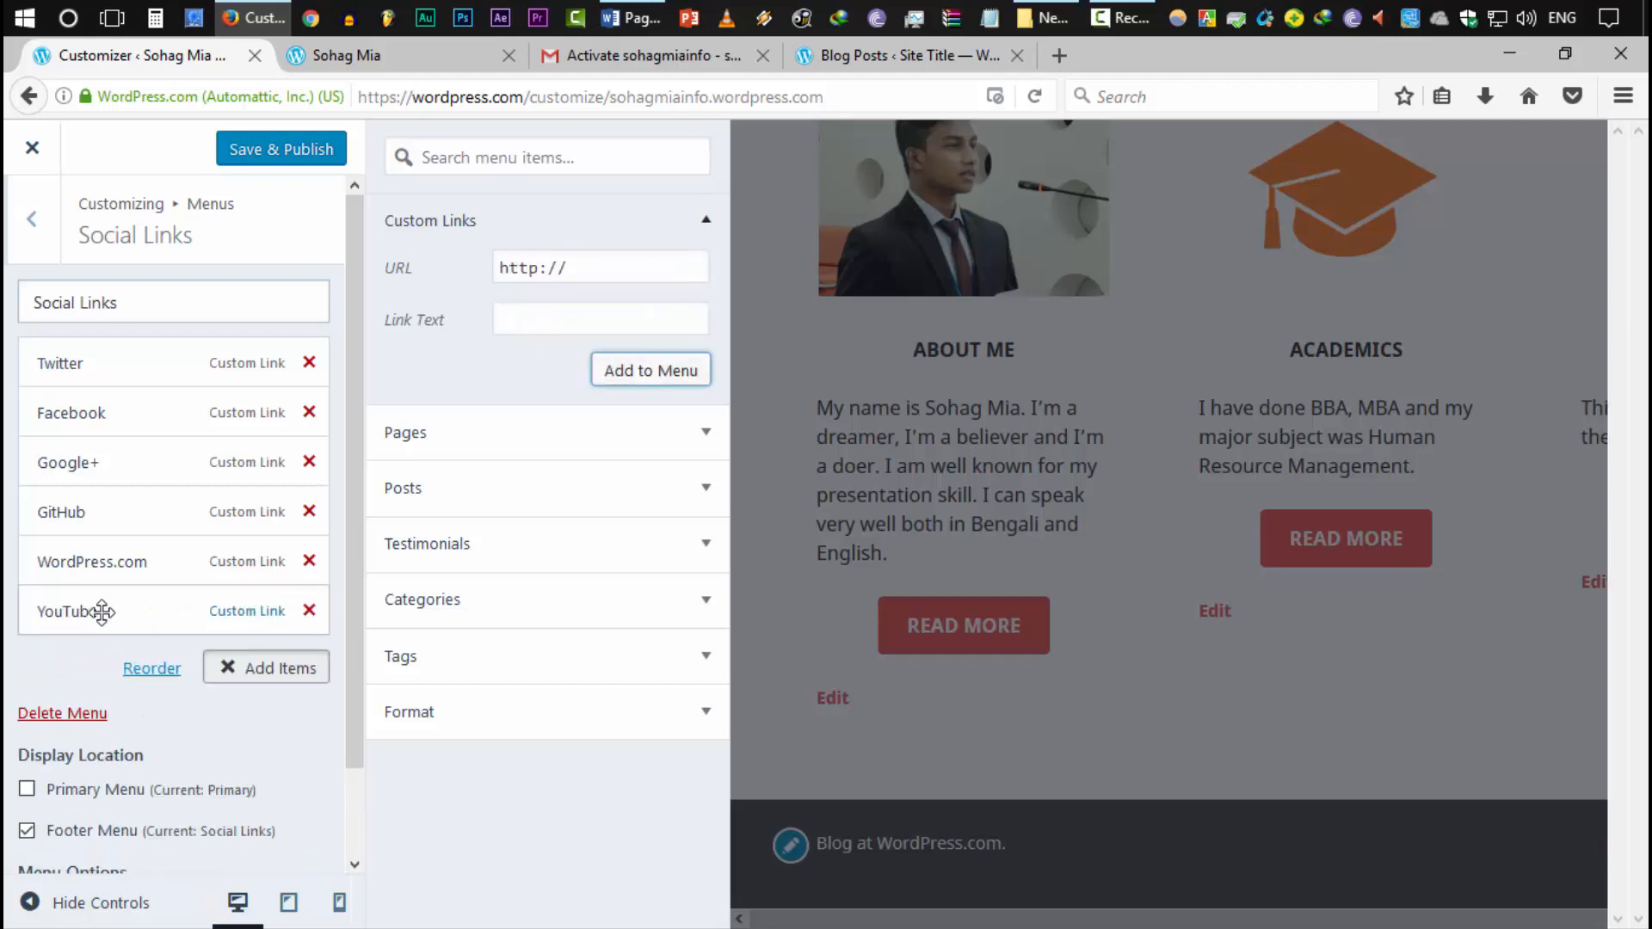
left_click(281, 150)
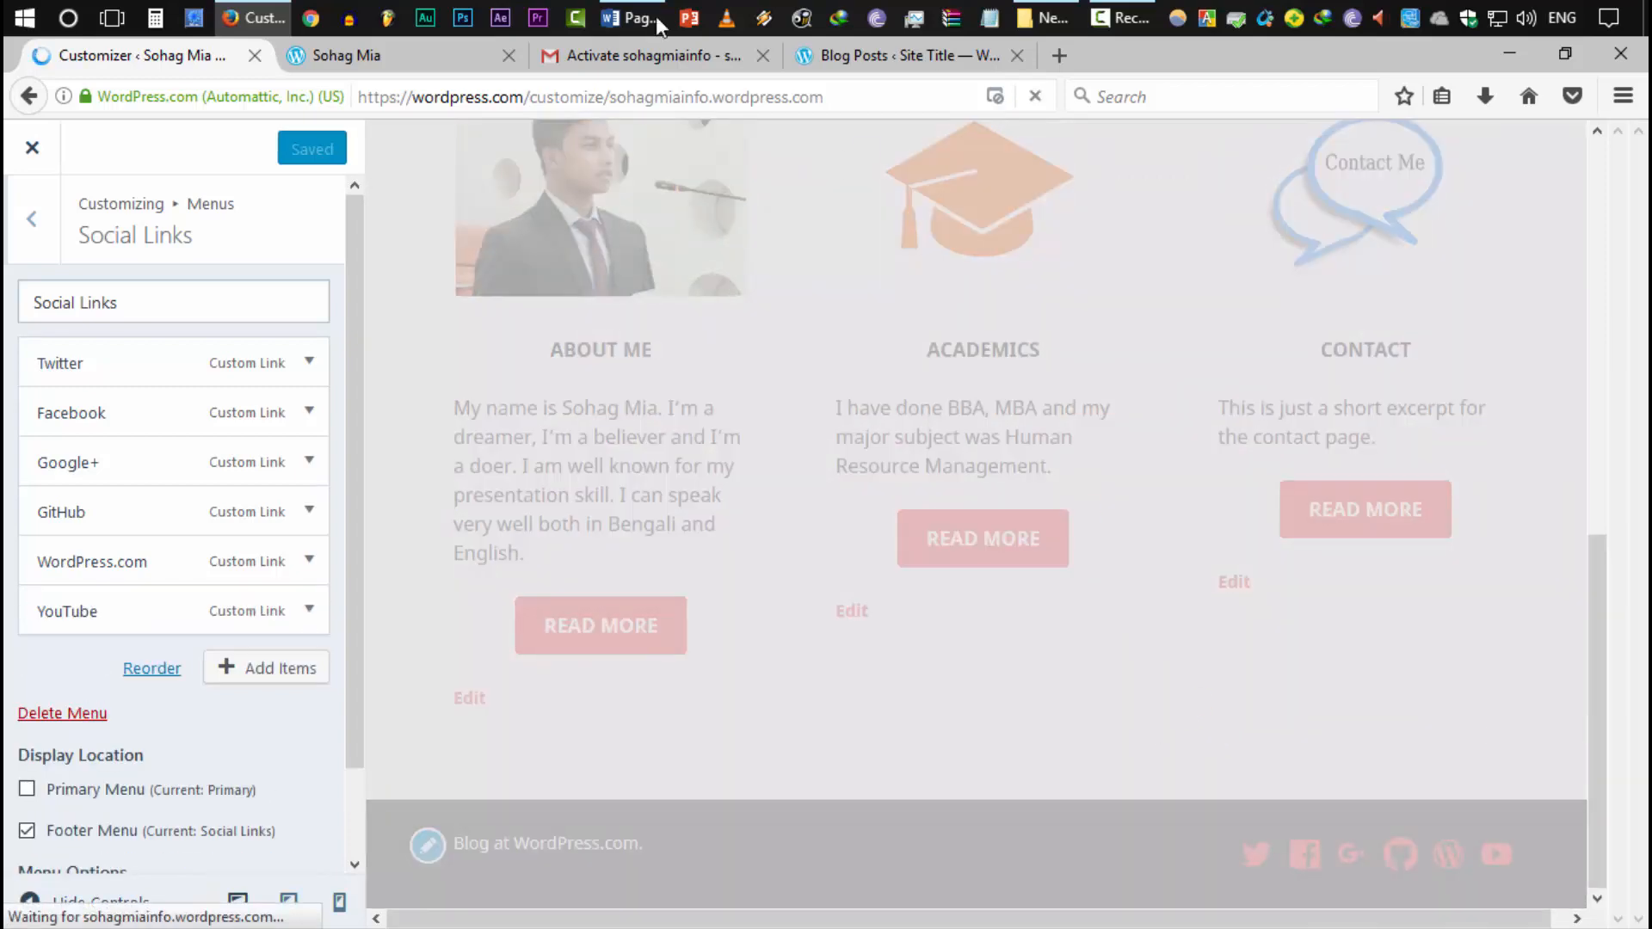
Reload the live site and check the footer's six social icons, including YouTube
left_click(408, 53)
right_click(407, 54)
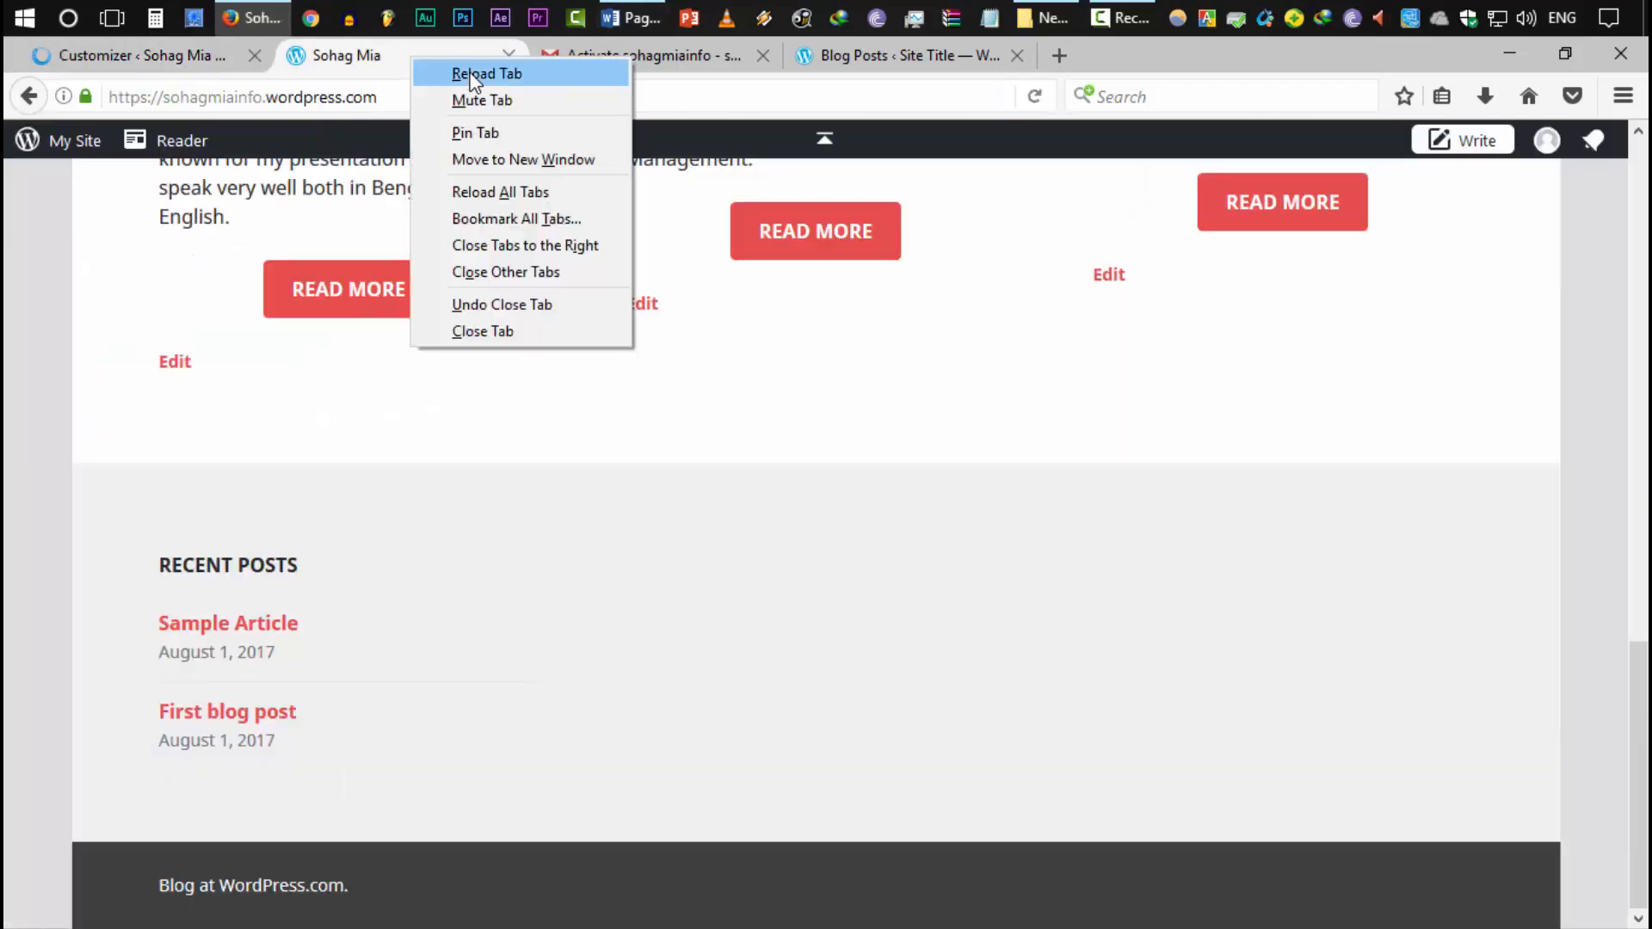
left_click(477, 66)
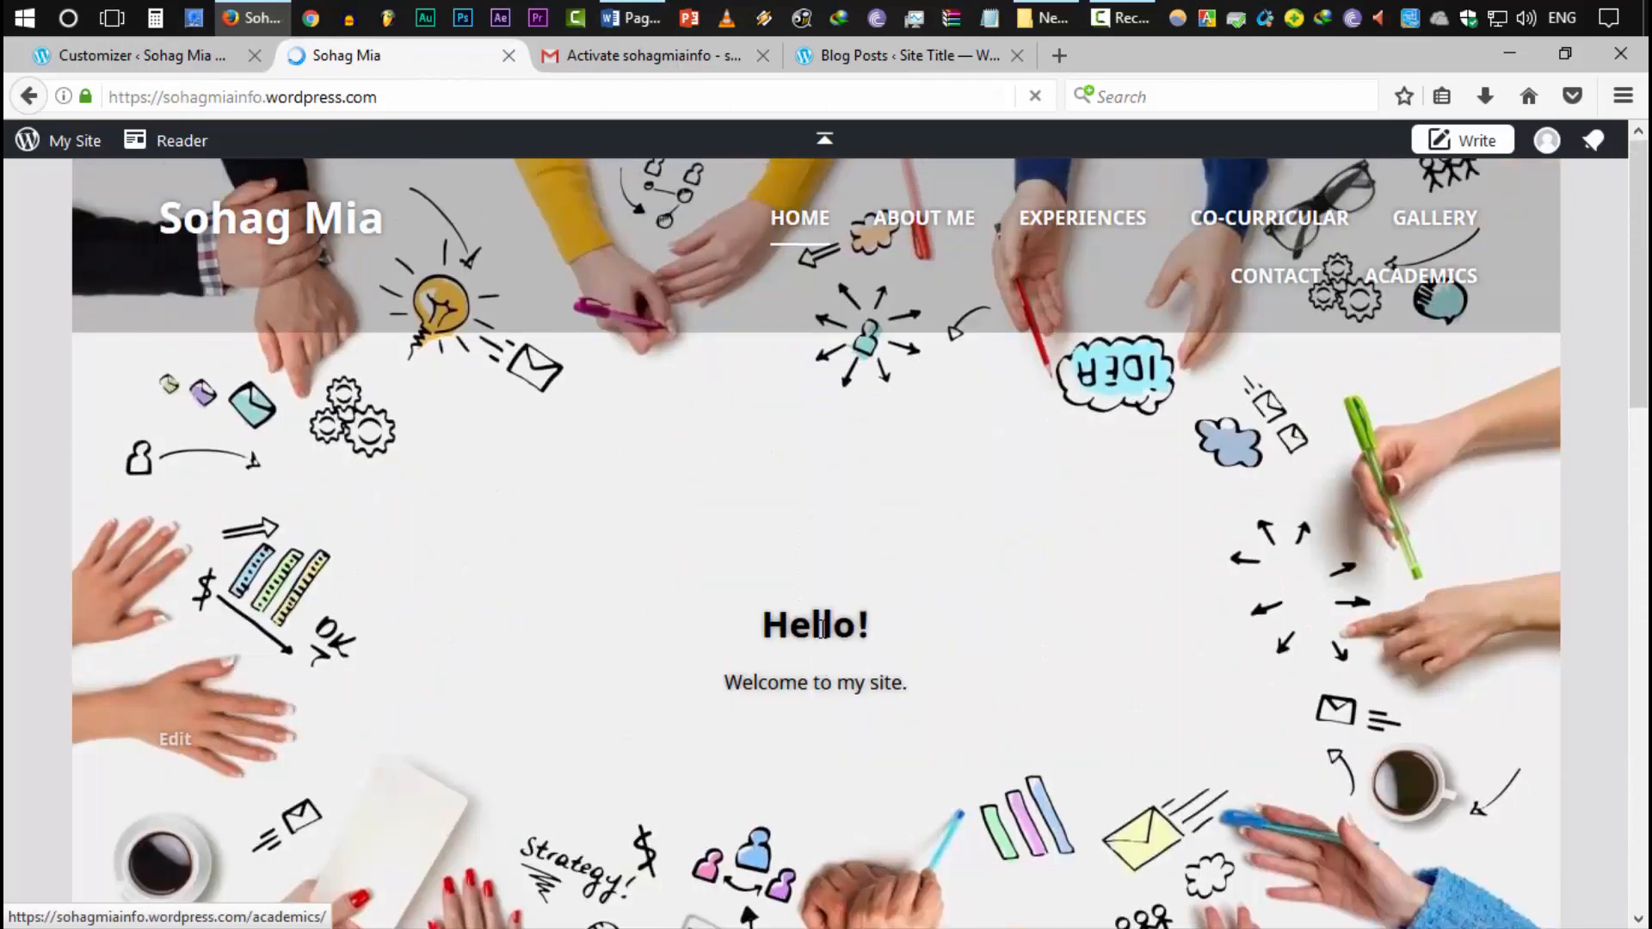
scroll(821, 637, "down", 10)
scroll(821, 637, "down", 2)
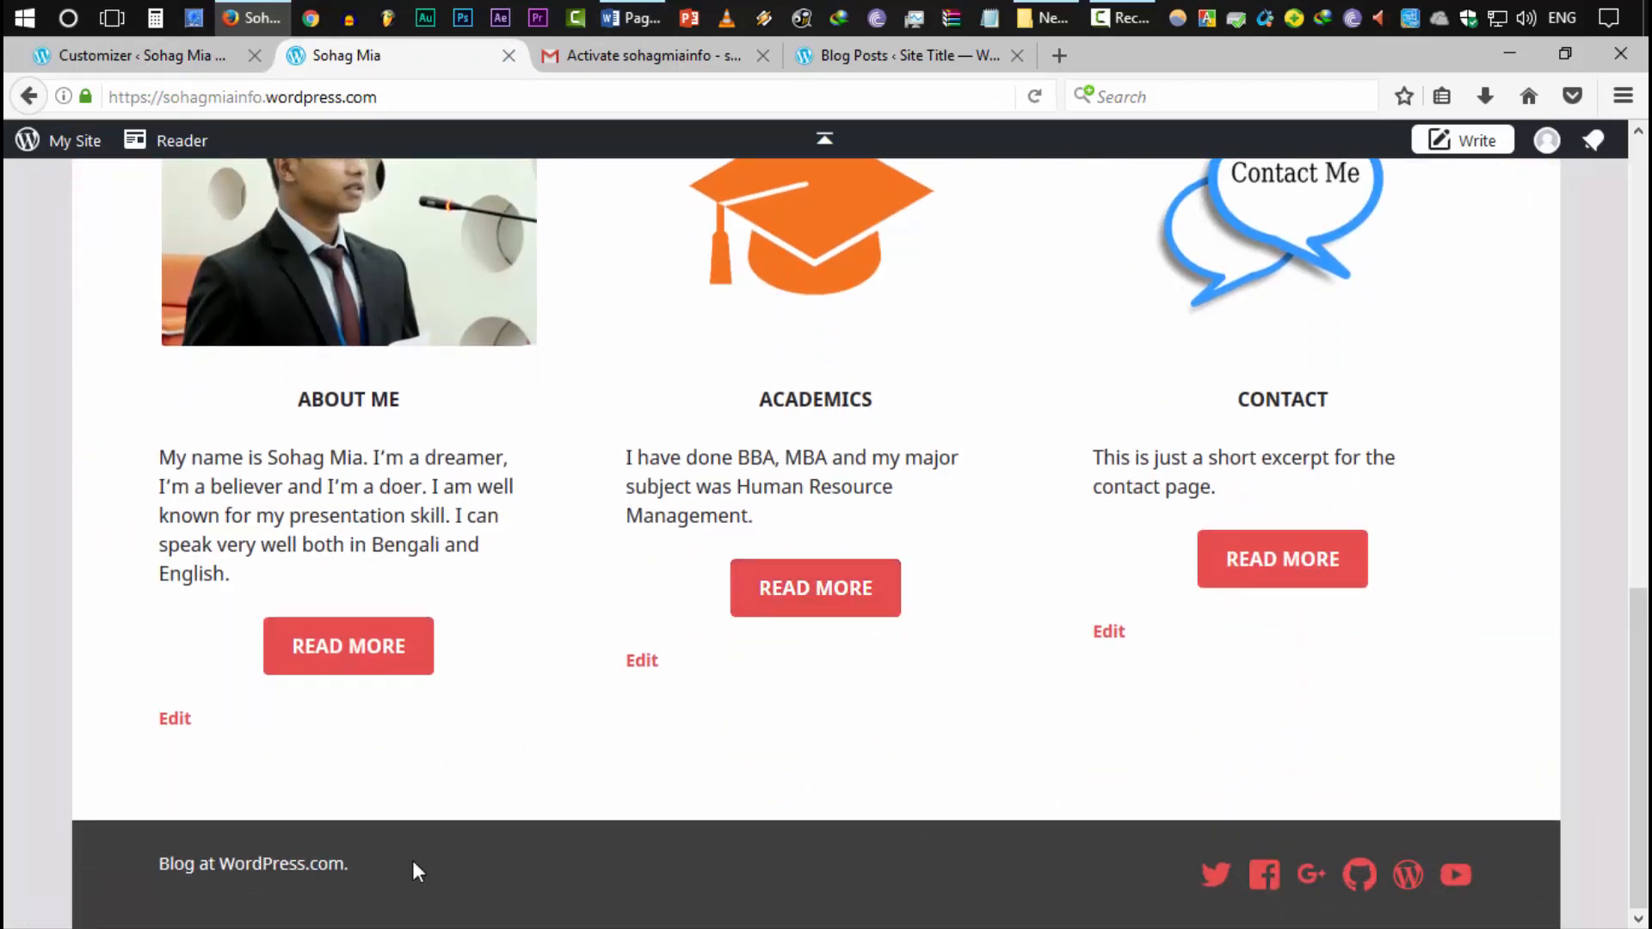
scroll(936, 856, "up", 15)
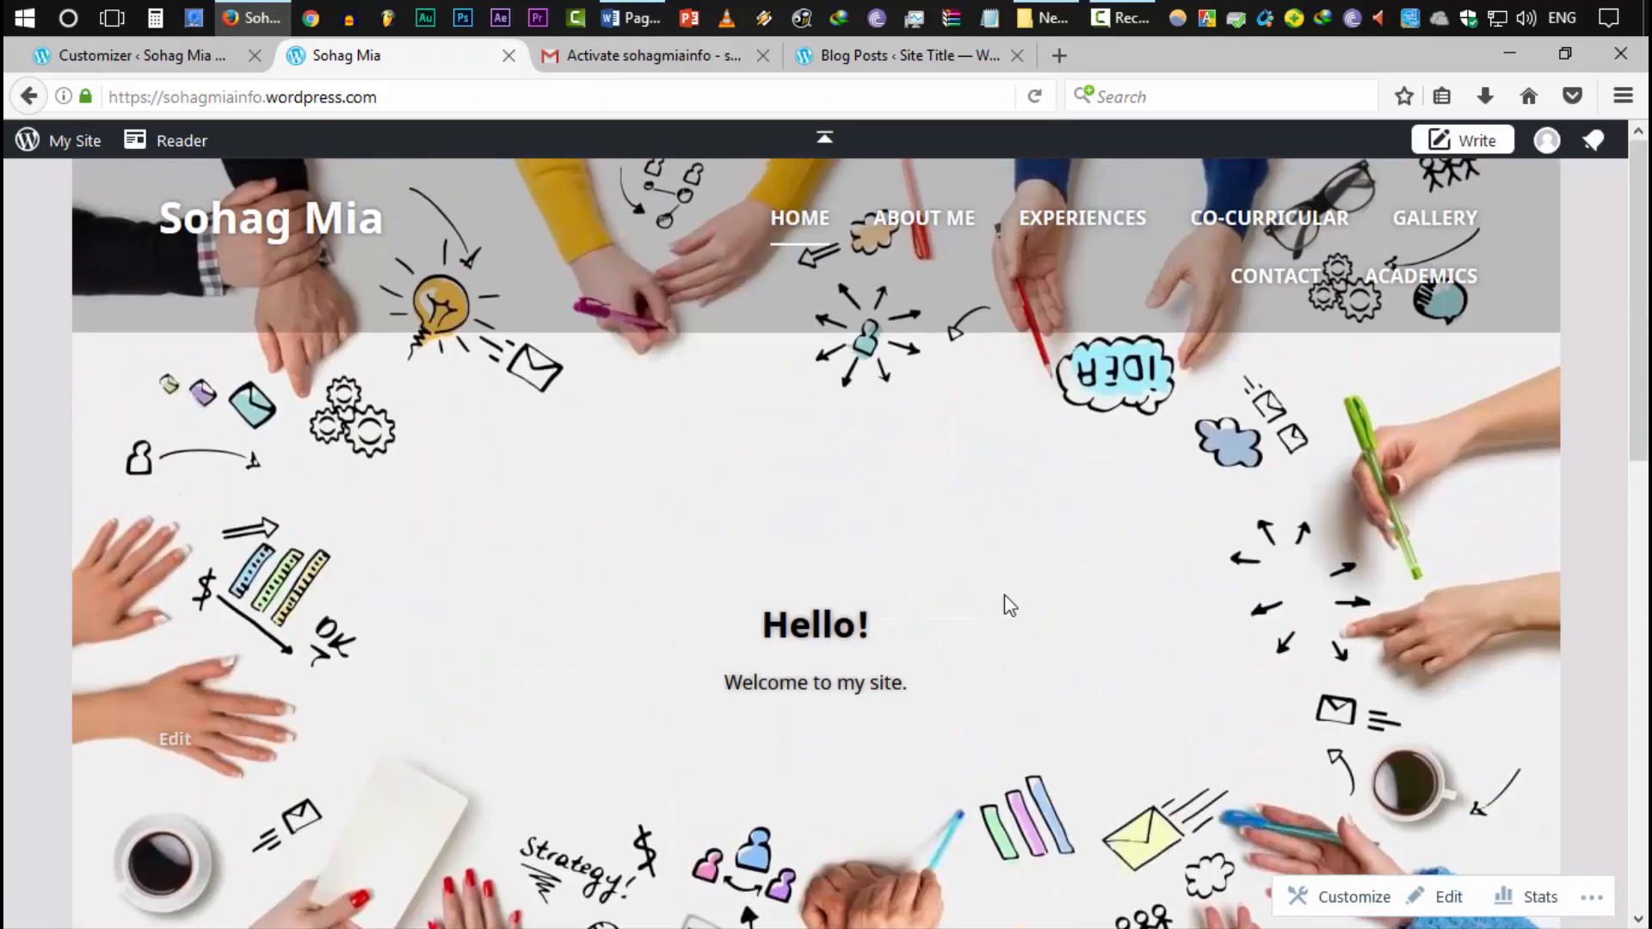
scroll(995, 412, "down", 10)
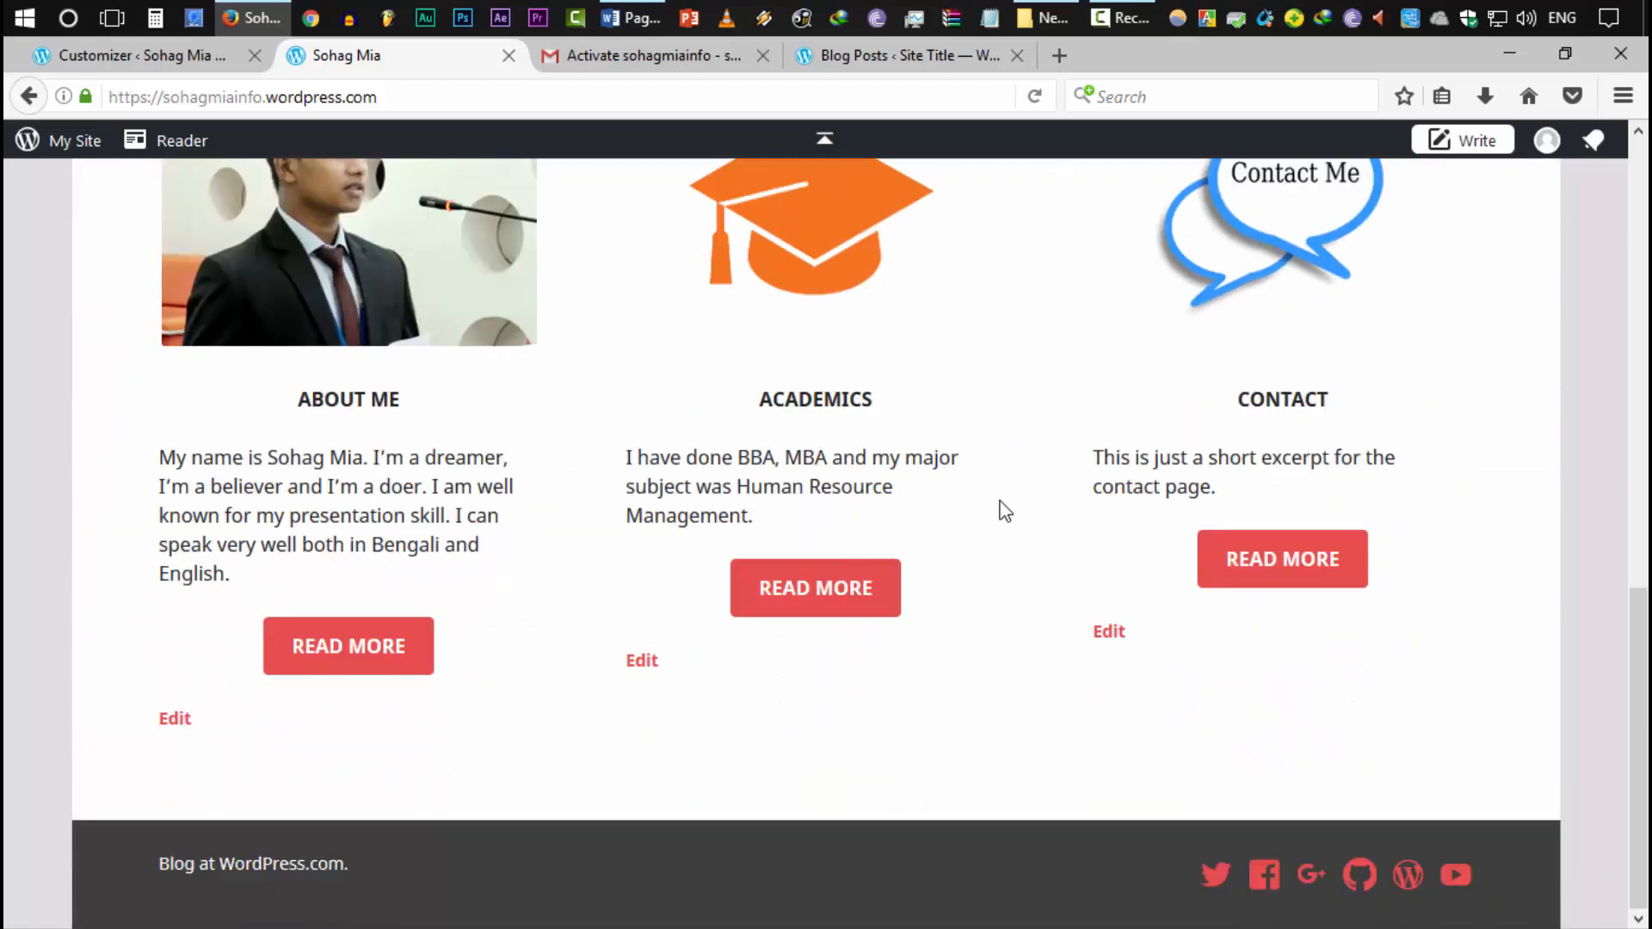
scroll(1011, 508, "up", 3)
scroll(1025, 505, "down", 2)
scroll(1205, 620, "up", 10)
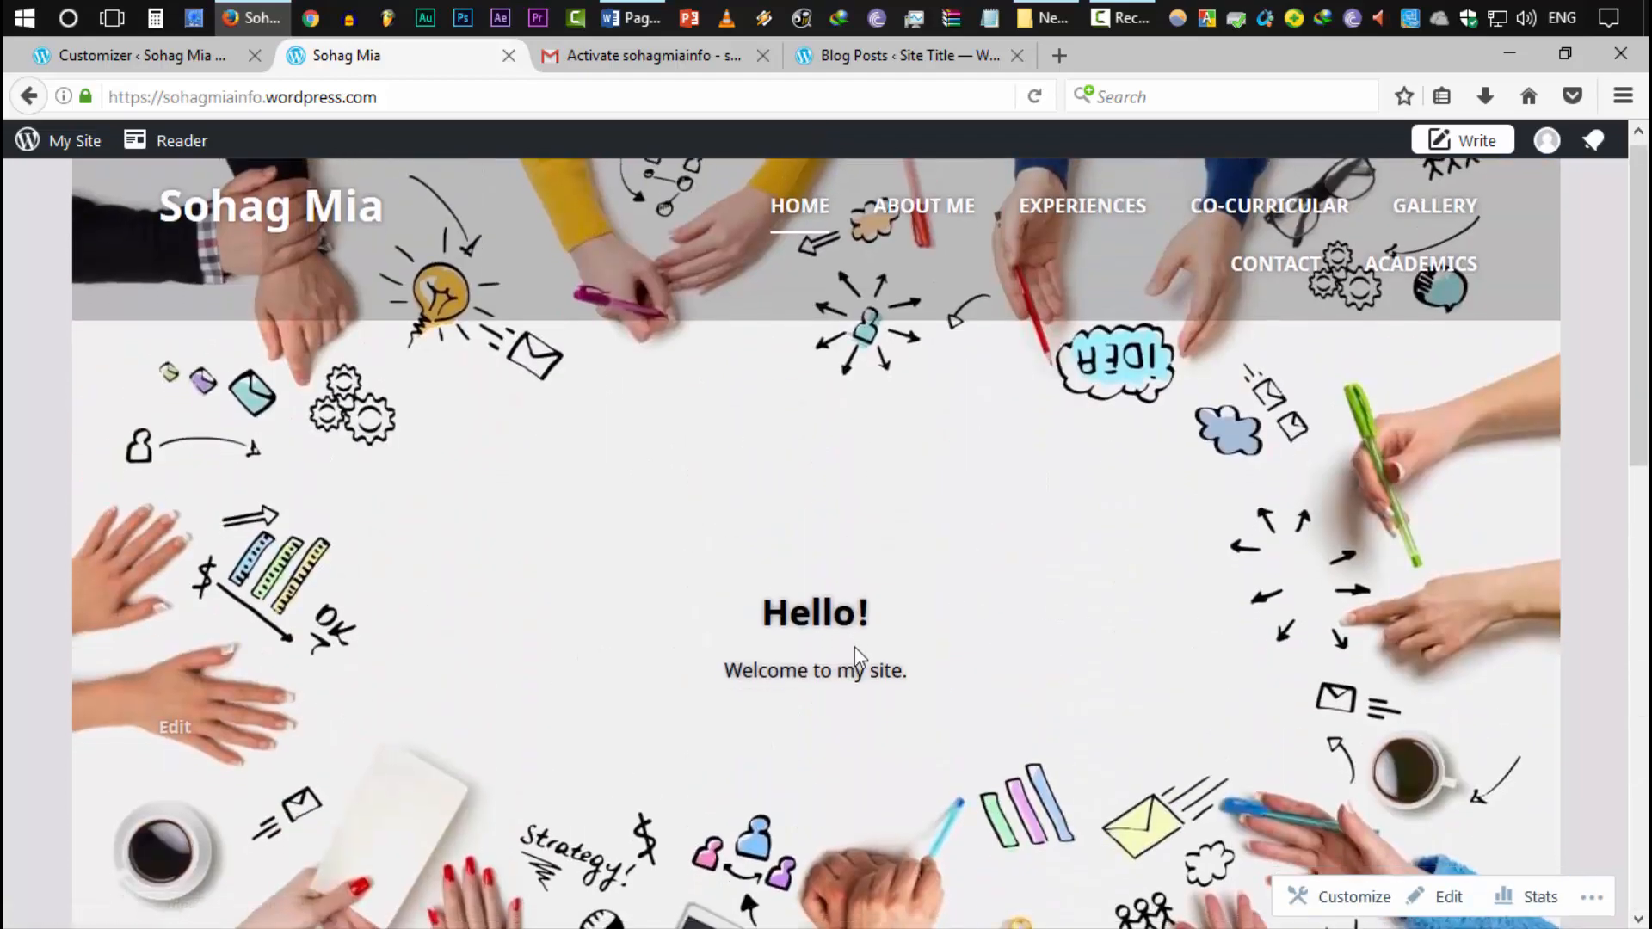
scroll(856, 654, "down", 10)
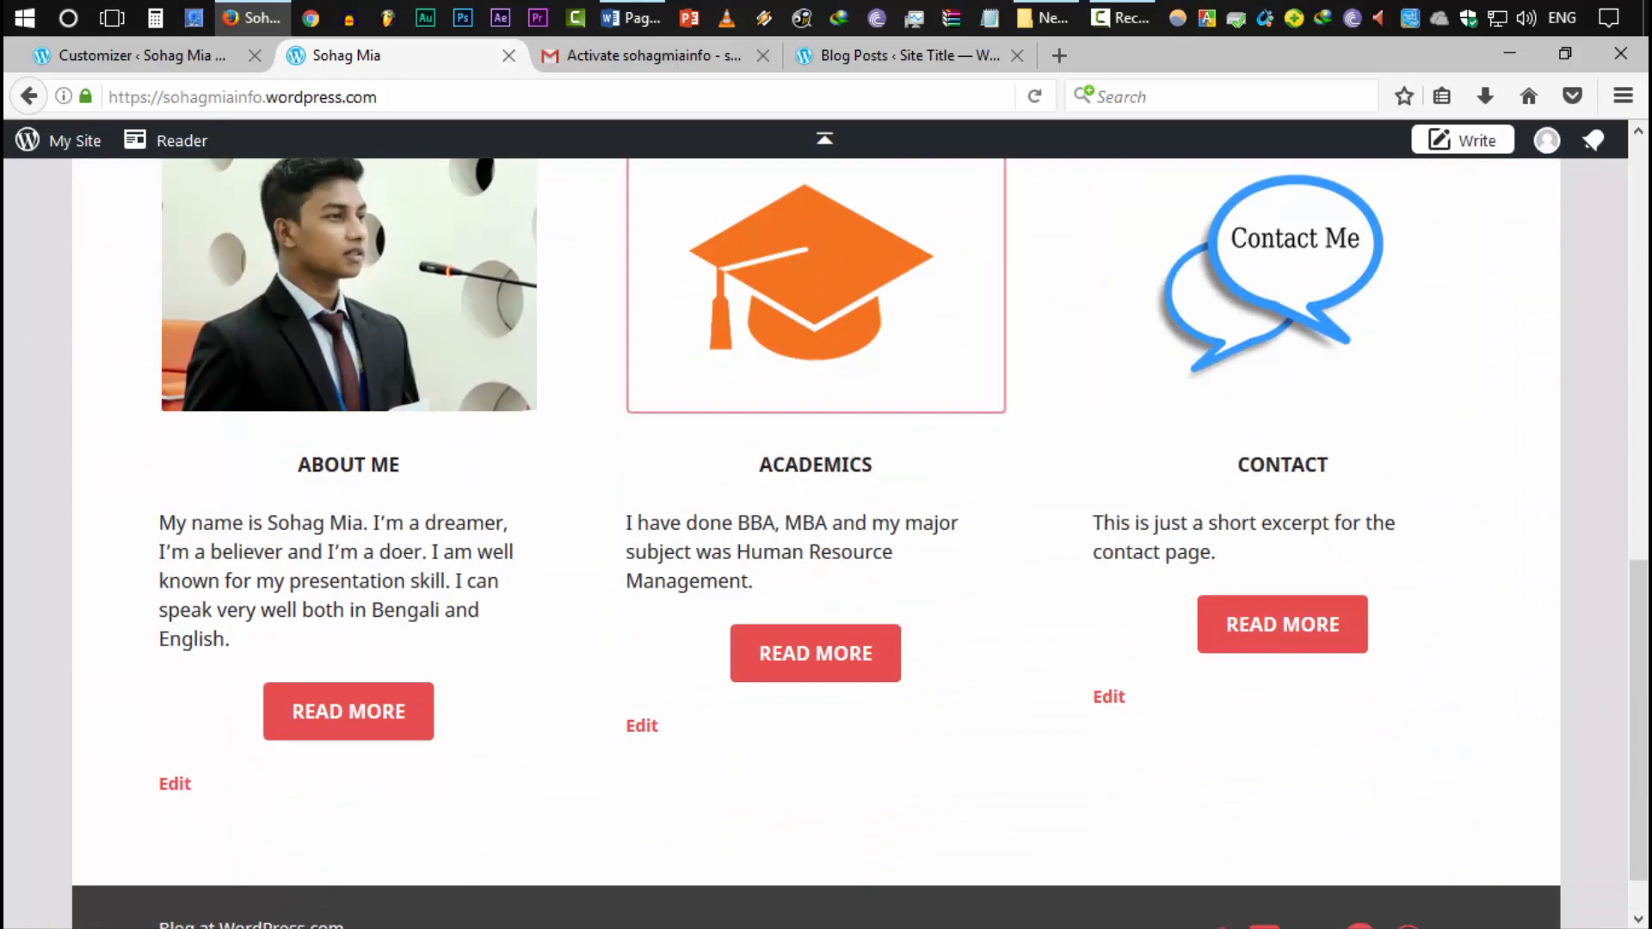
scroll(1283, 605, "down", 1)
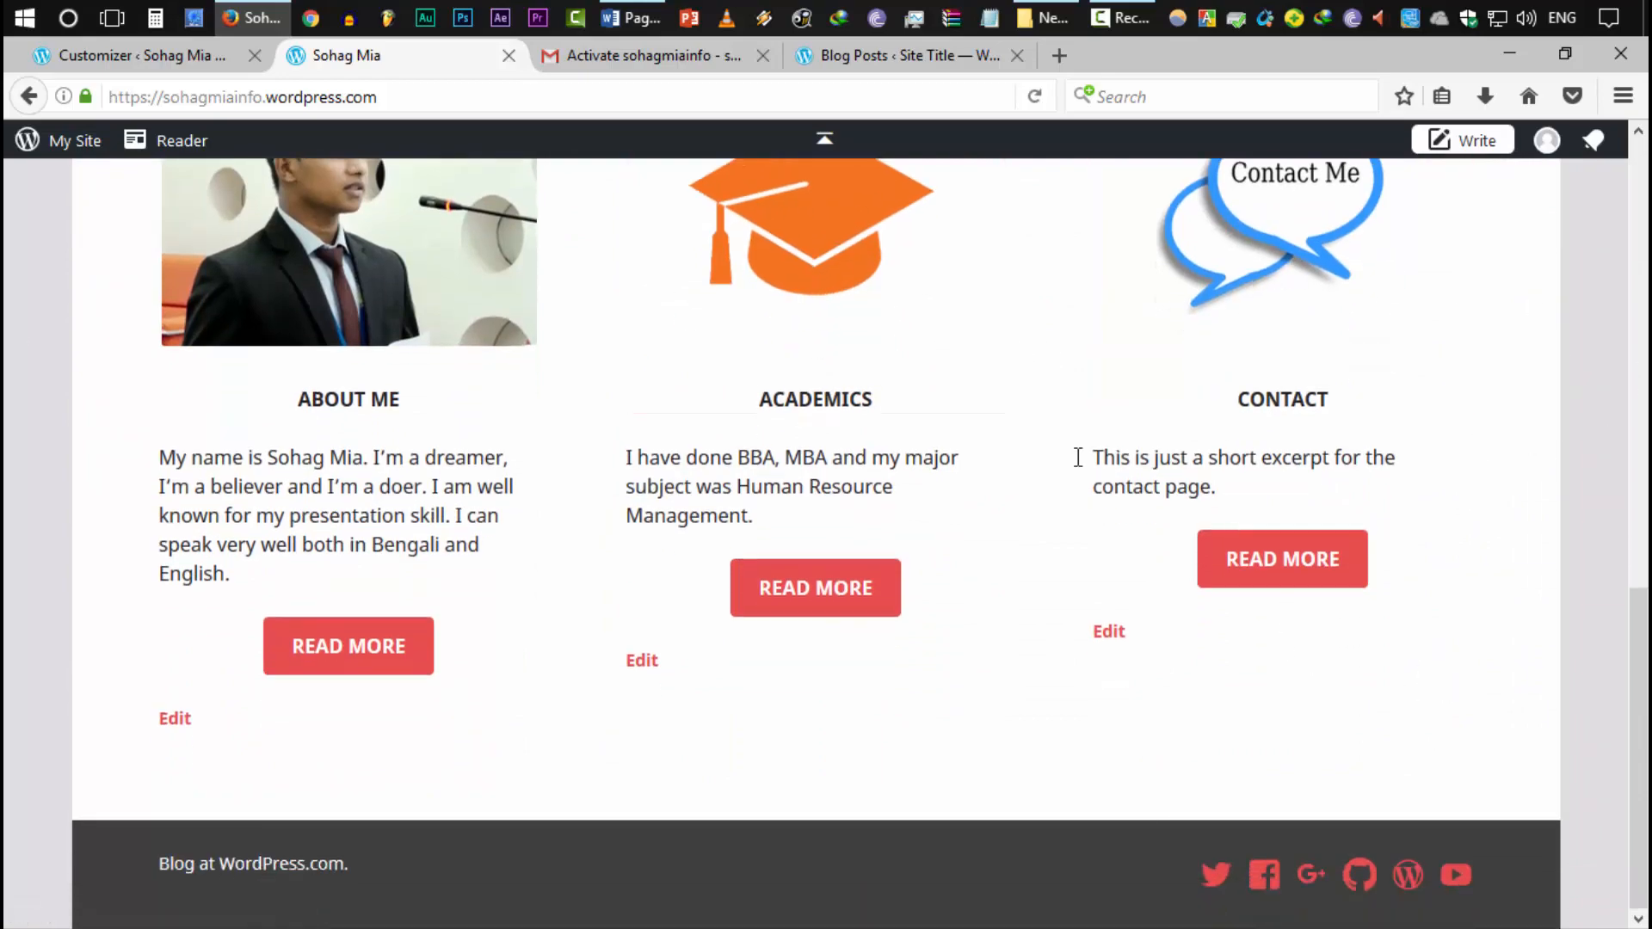
scroll(1482, 483, "up", 10)
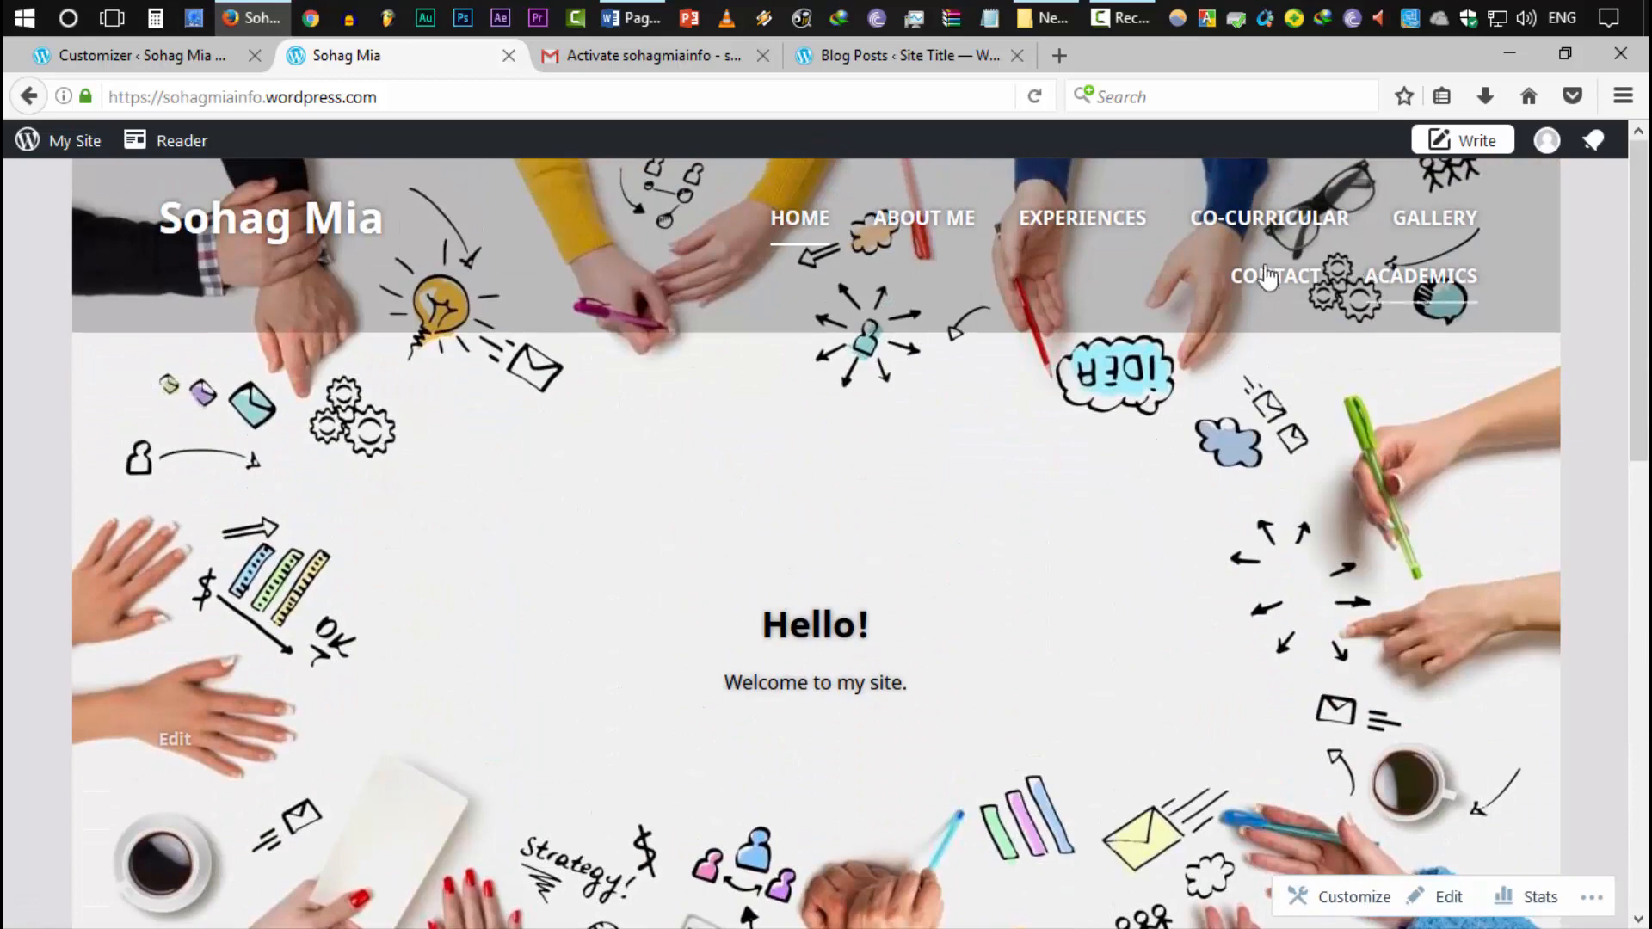
scroll(1507, 793, "down", 5)
scroll(1508, 792, "down", 4)
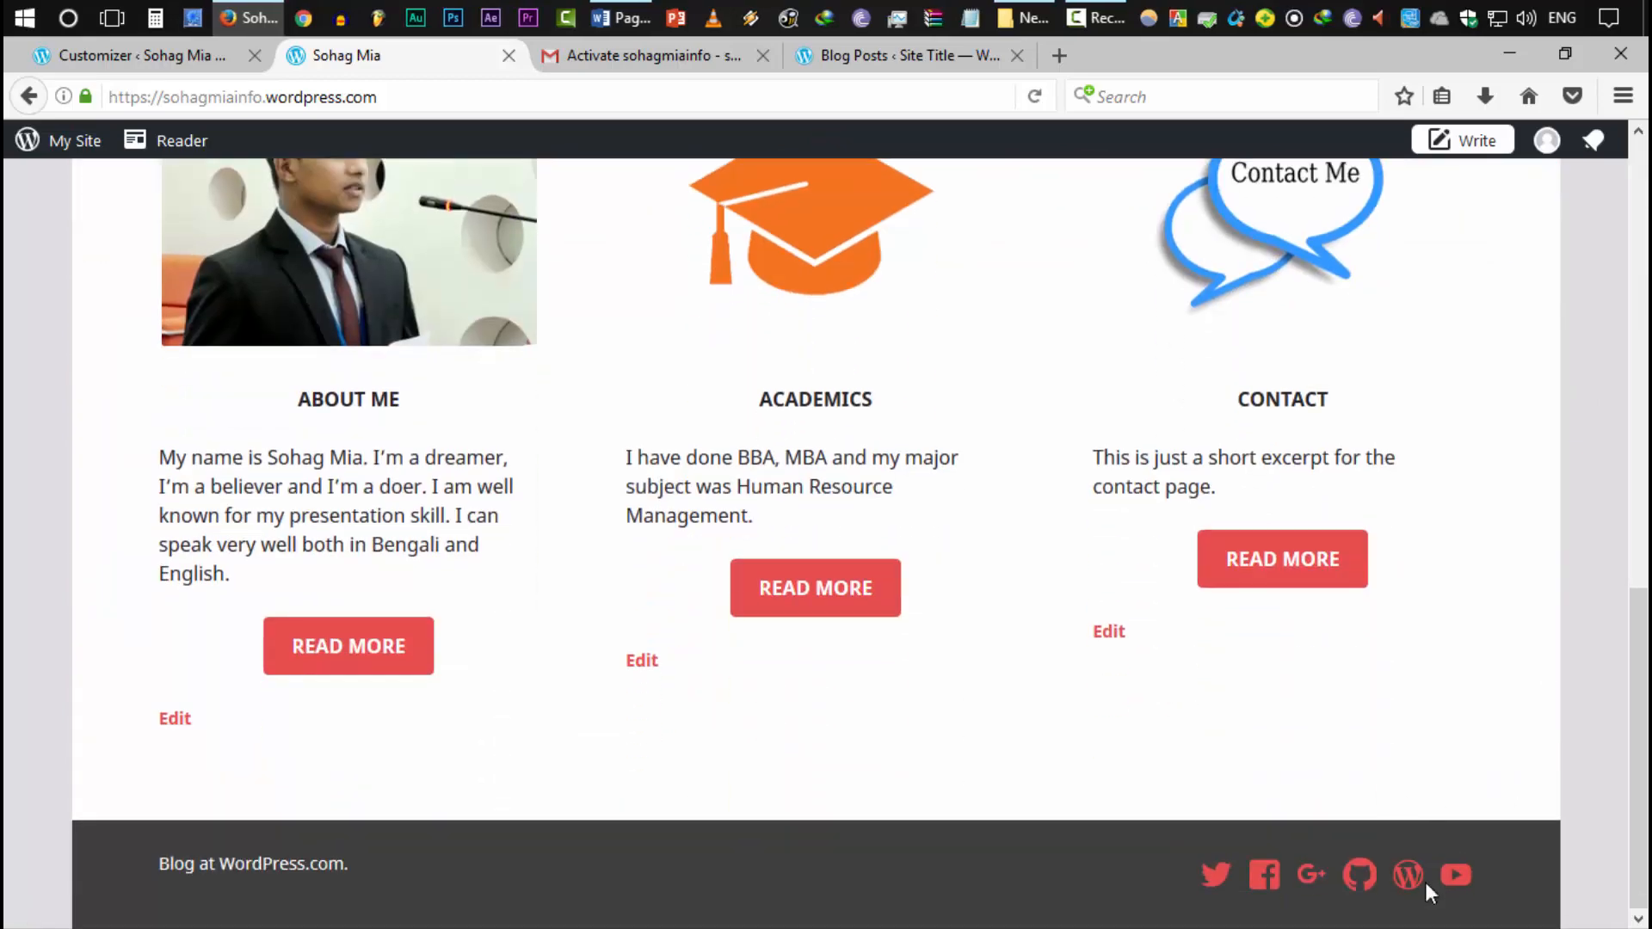
Test the footer's Facebook icon link, then return to the site
left_click(1263, 875)
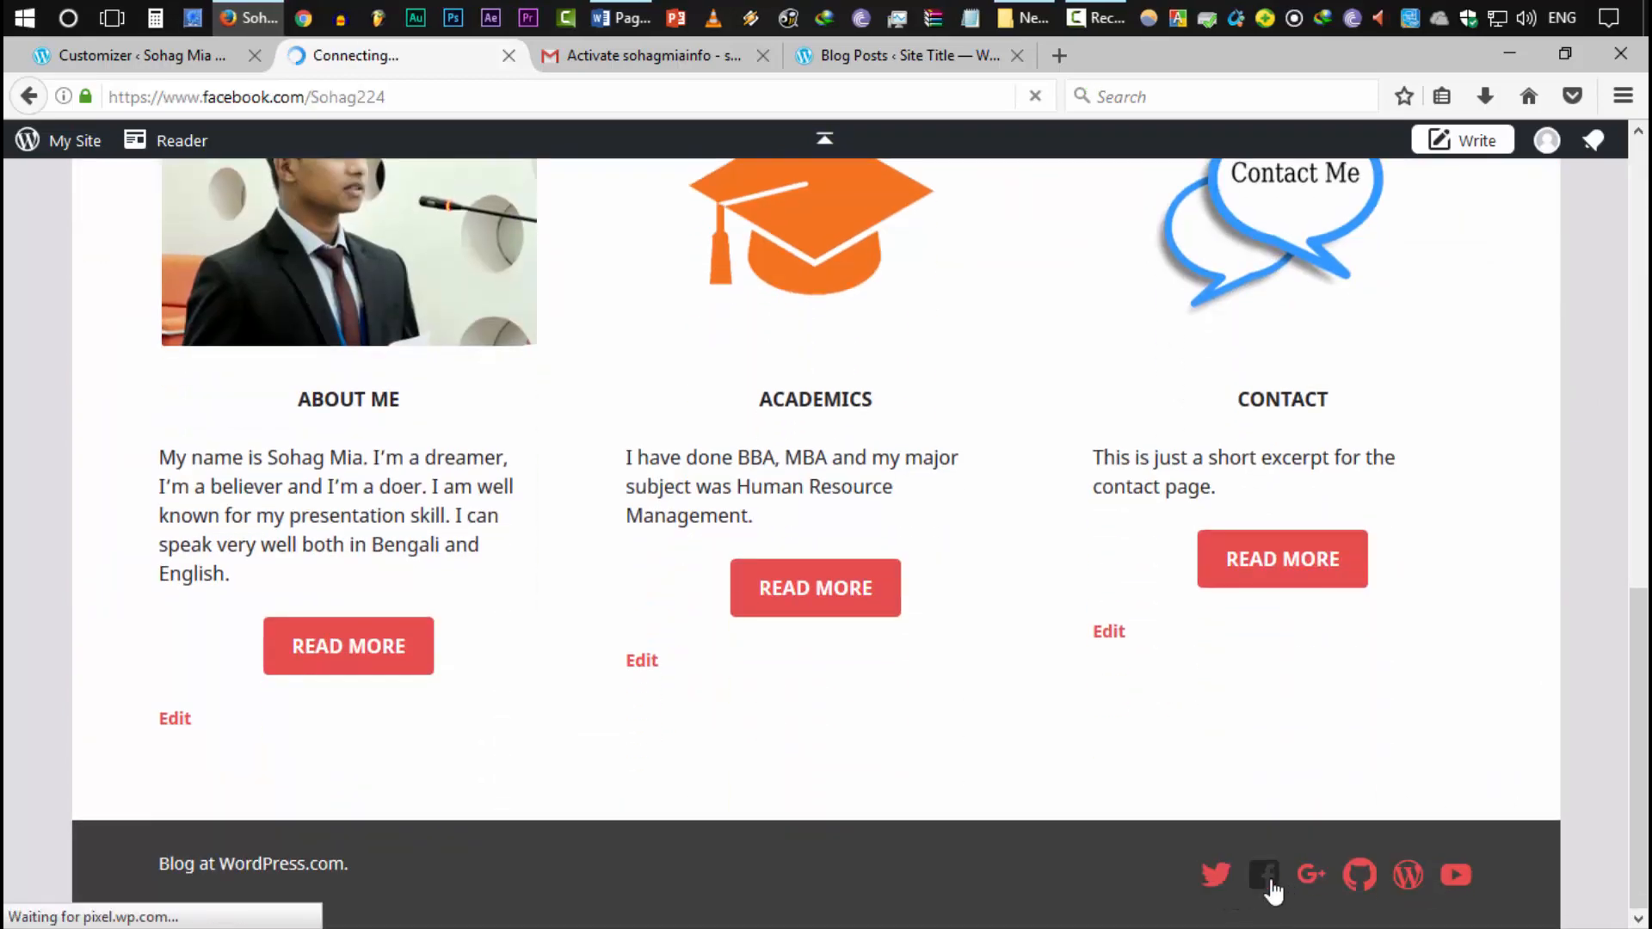
scroll(7, 302, "up", 8)
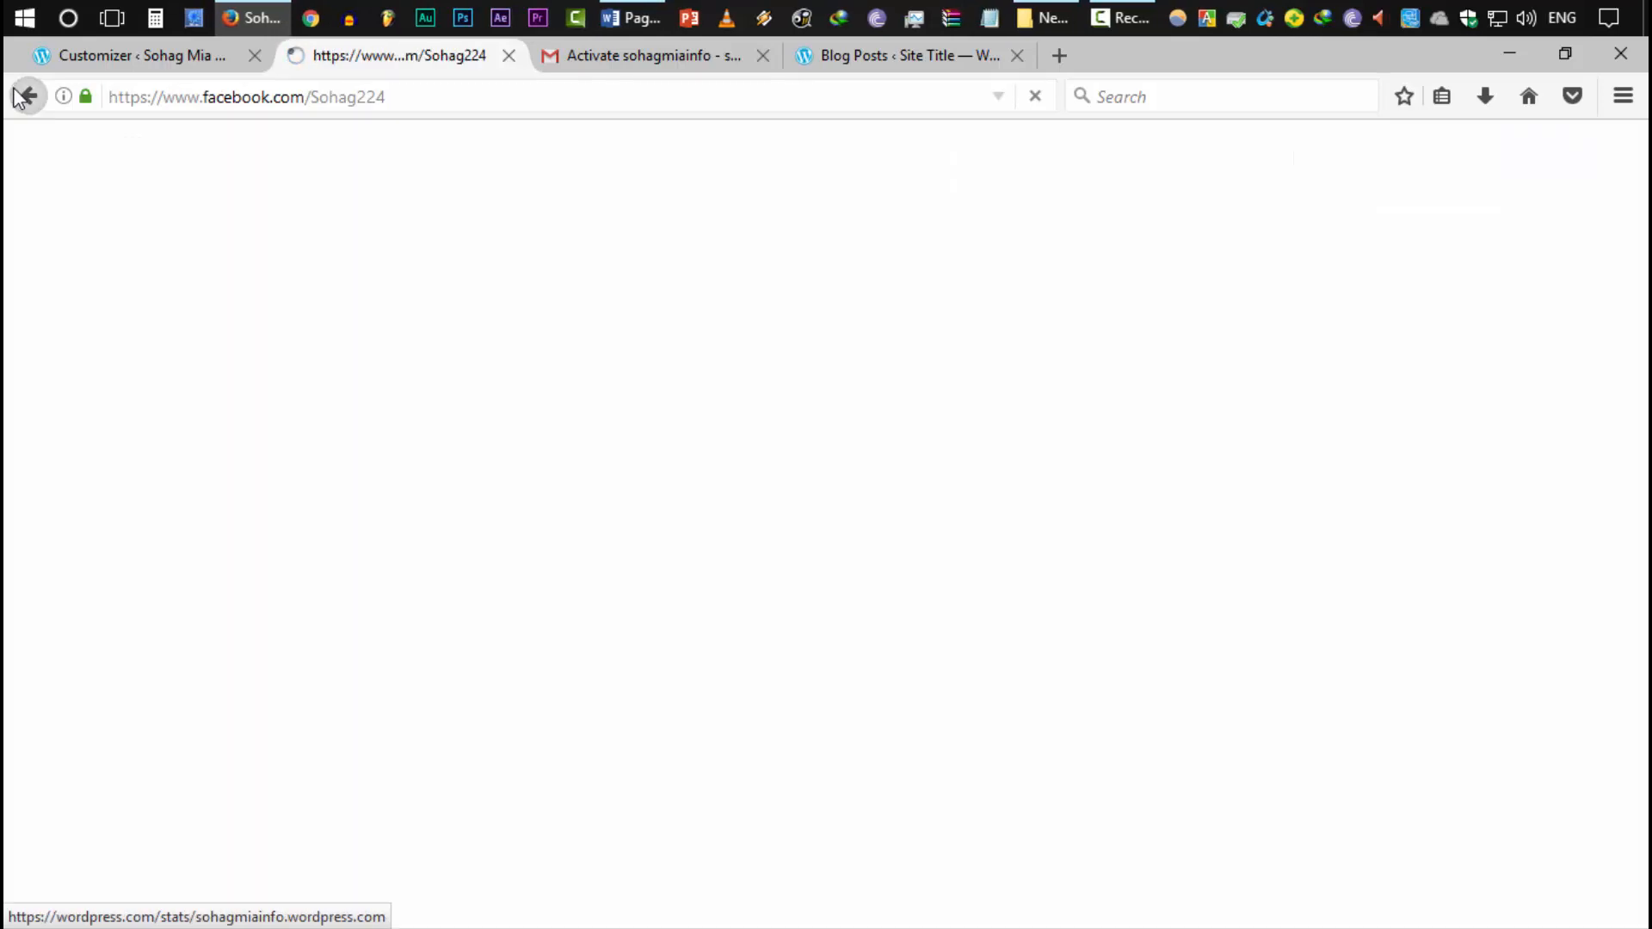
left_click(21, 96)
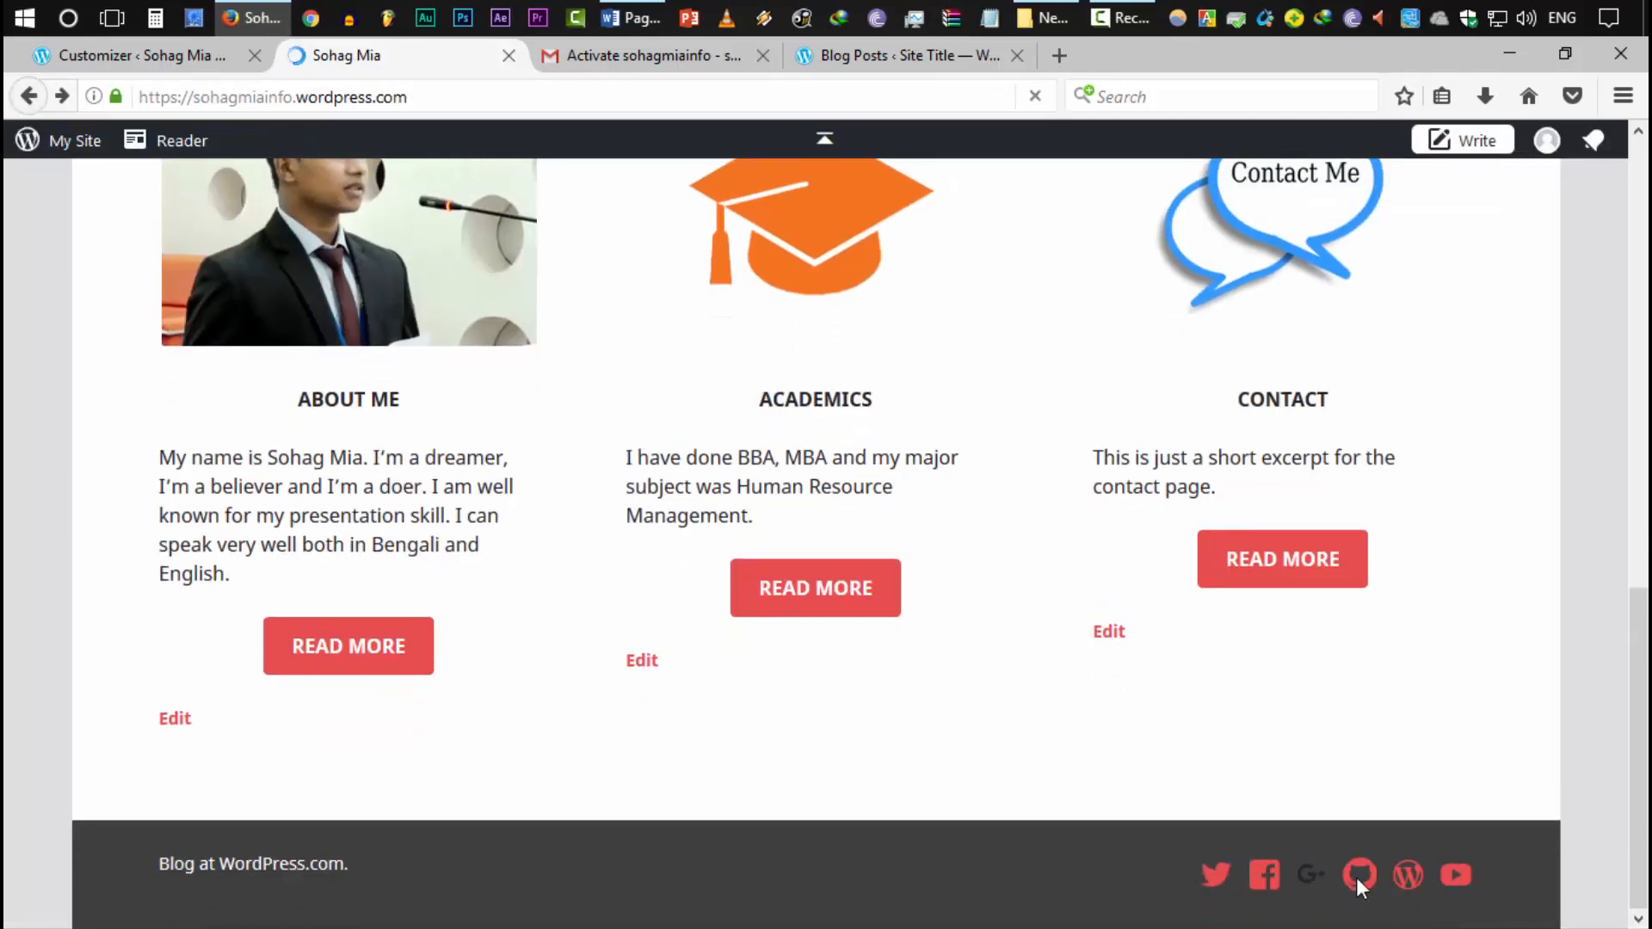
Remove the GitHub link from the Social Links menu and publish
left_click(166, 57)
left_click(167, 17)
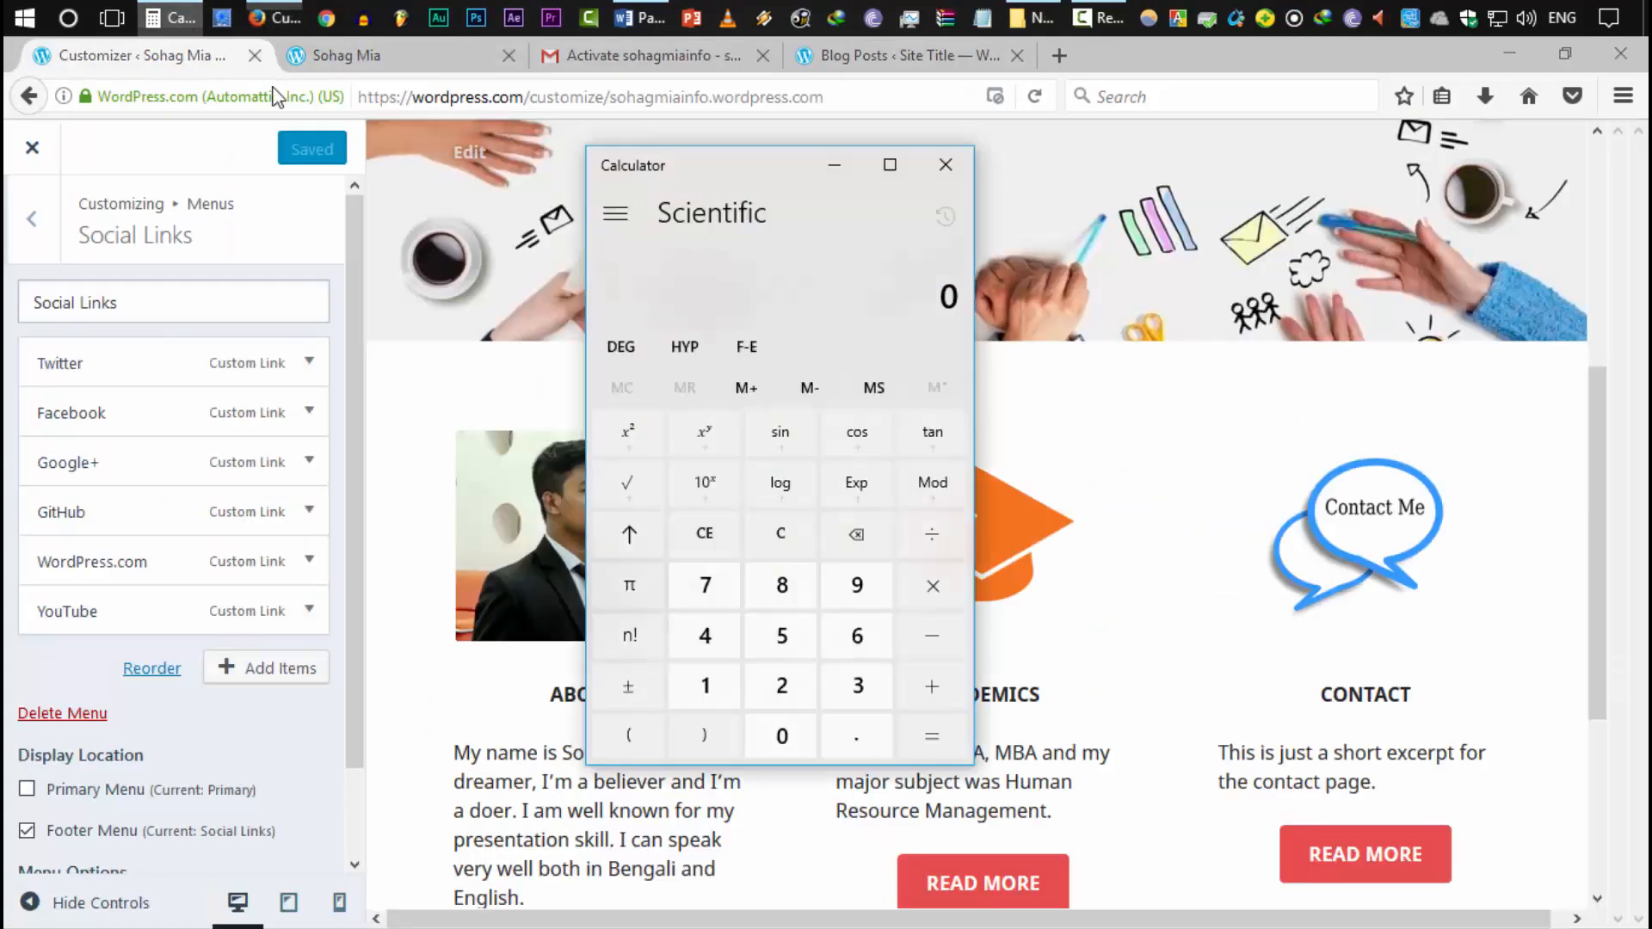
left_click(946, 163)
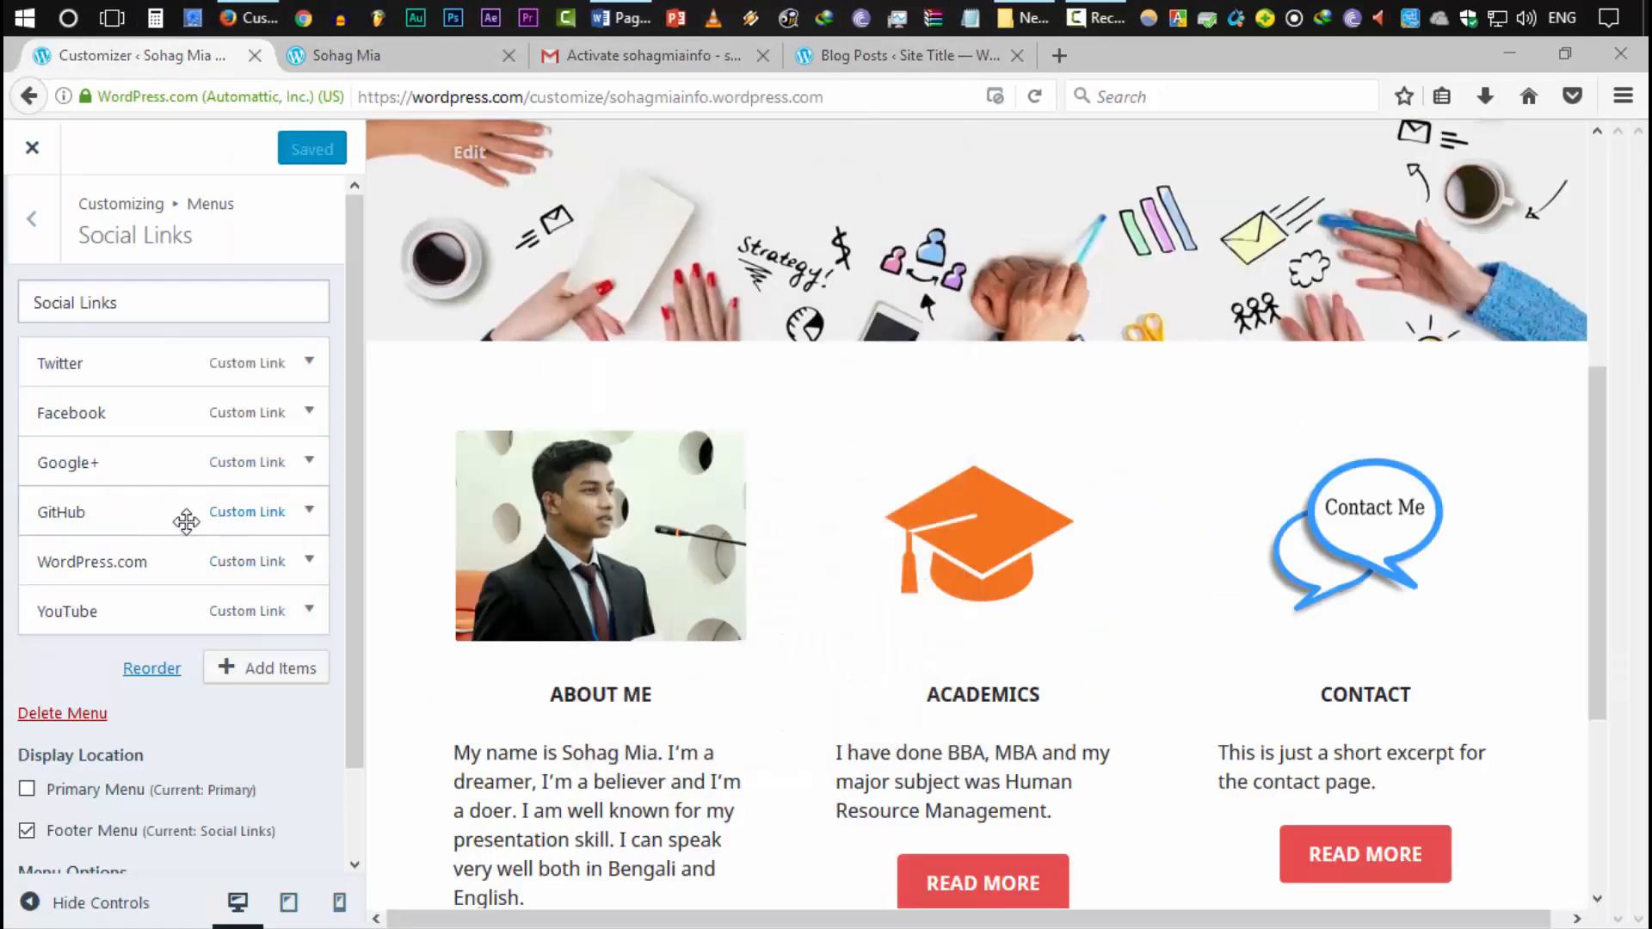
left_click(308, 512)
scroll(271, 568, "down", 5)
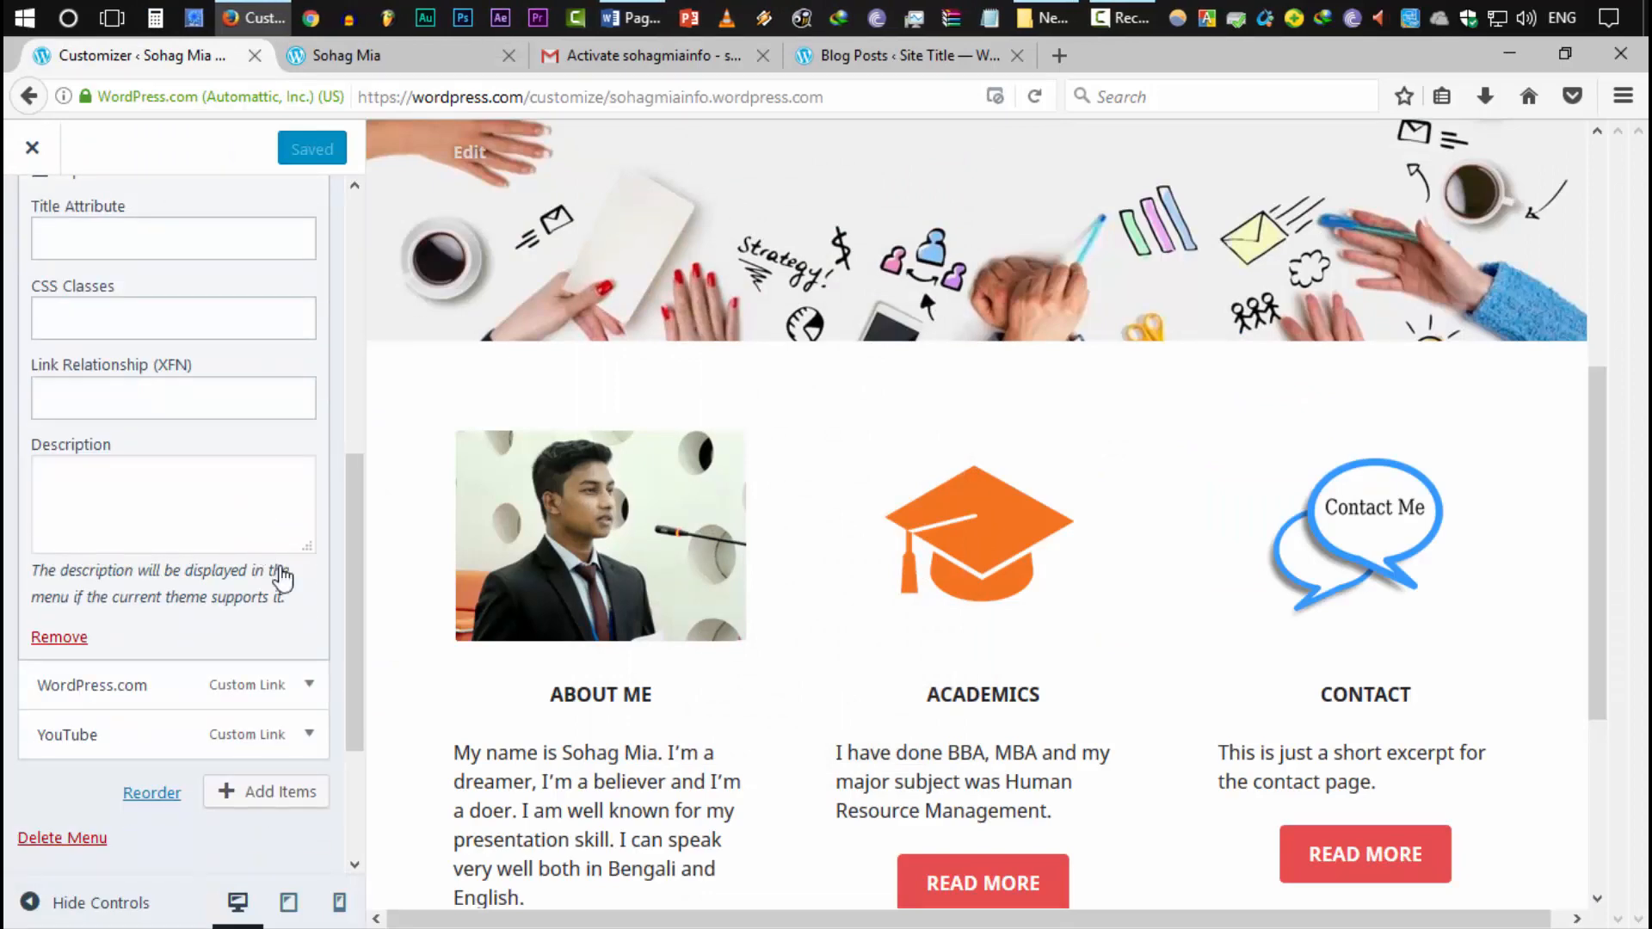
left_click(54, 643)
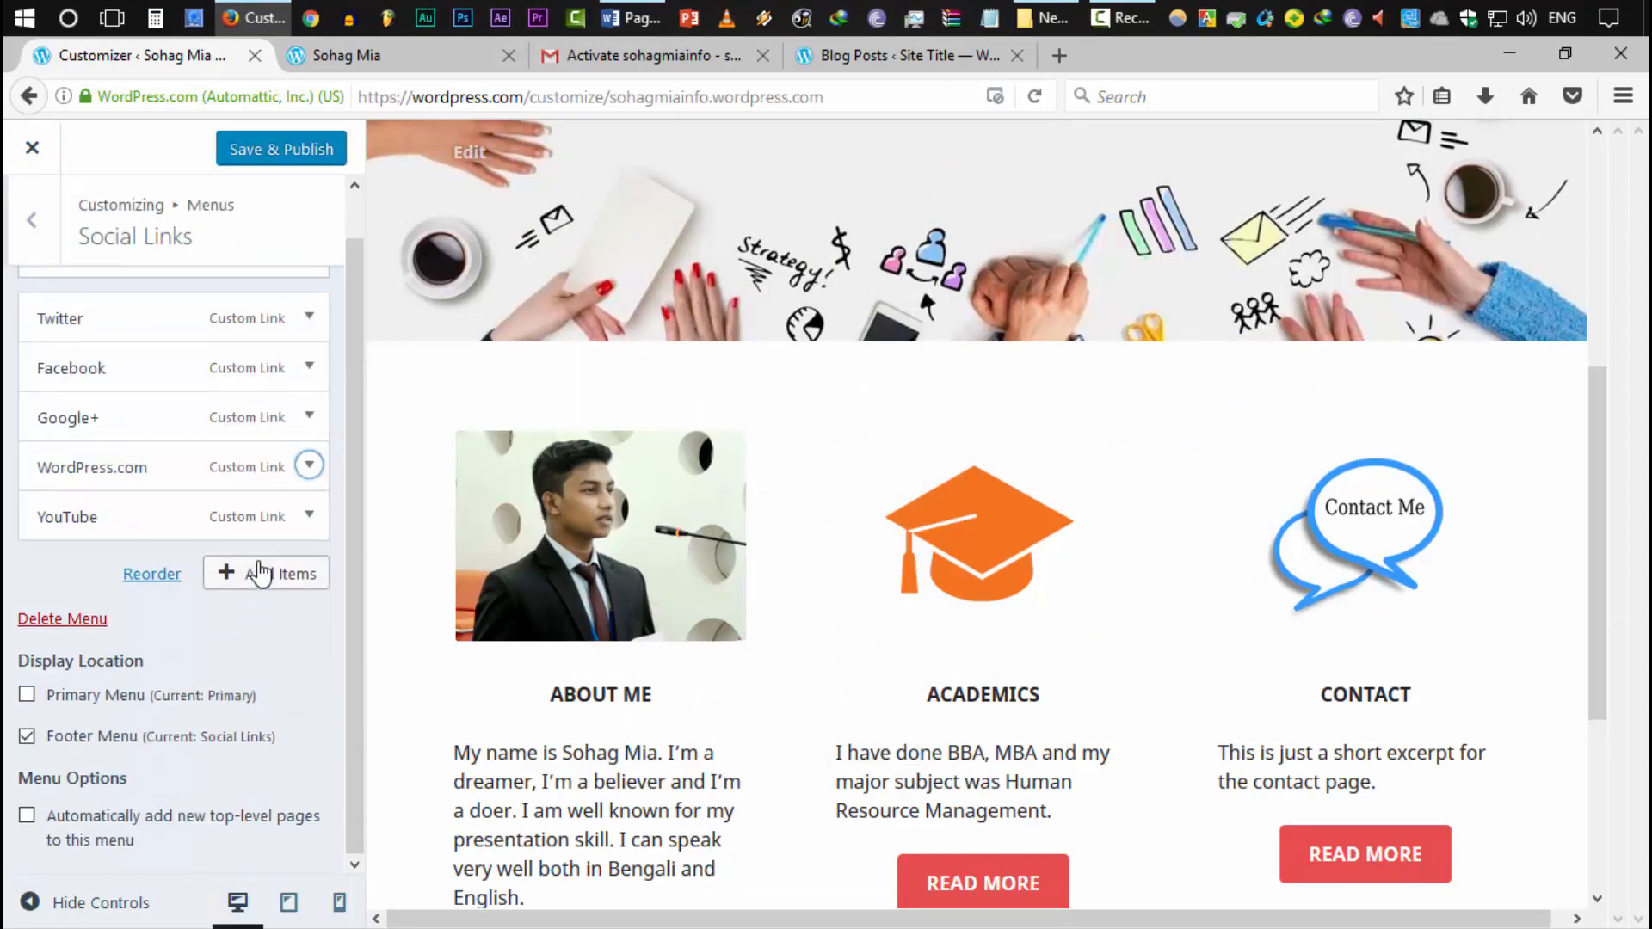
left_click(275, 163)
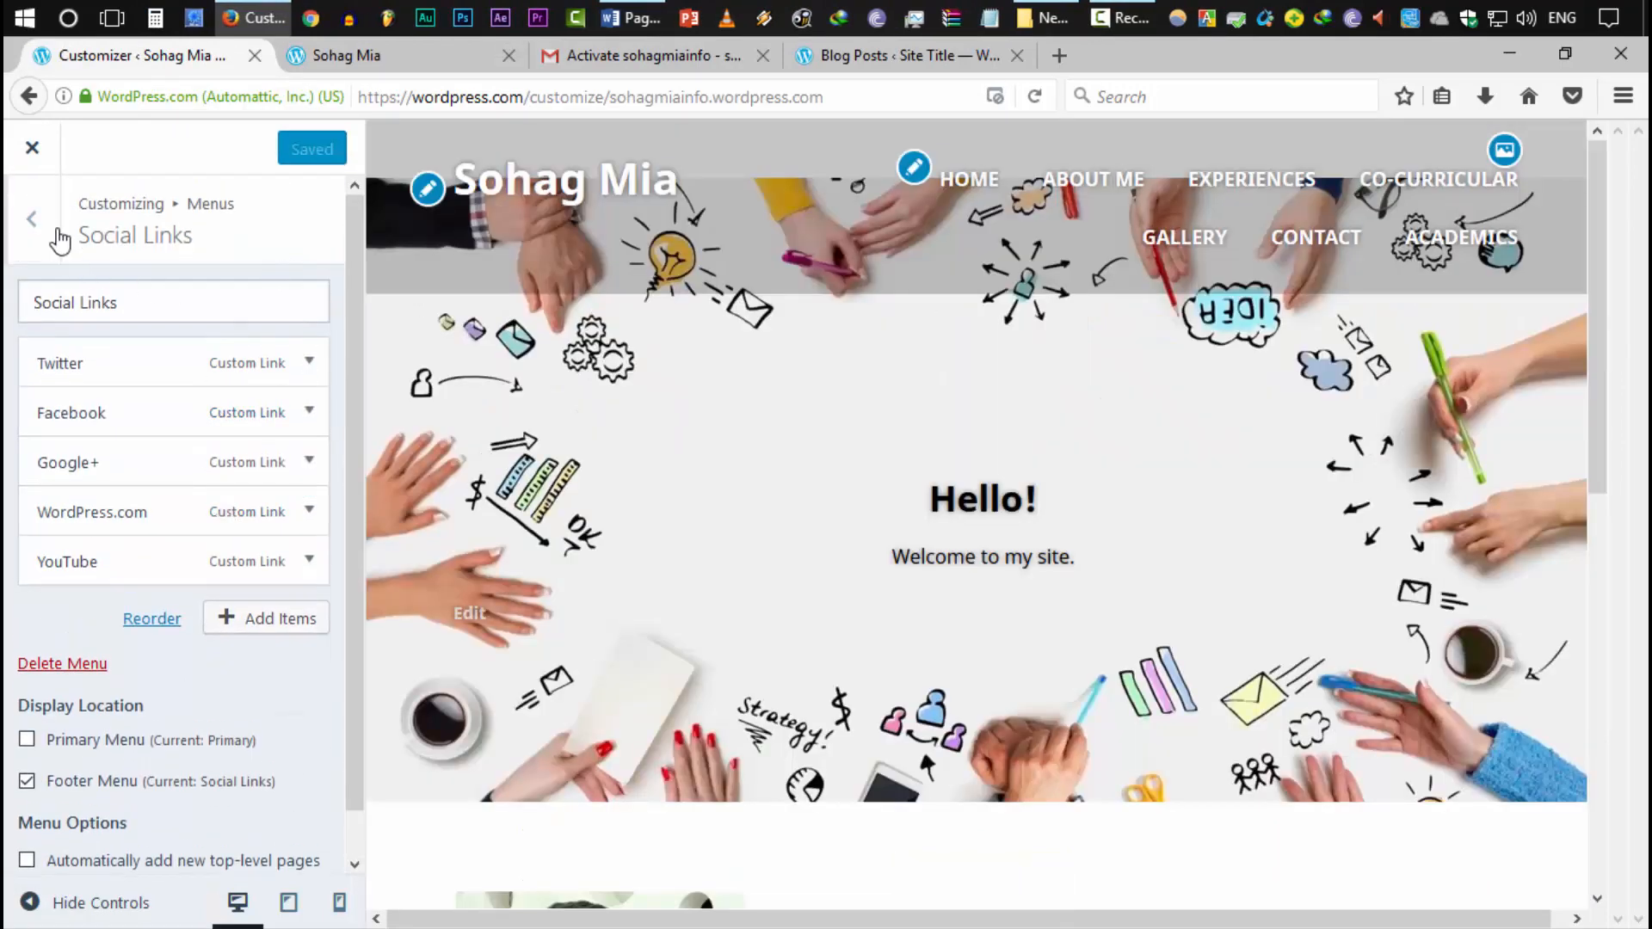
View the social icons in the live home page's footer
scroll(788, 472, "down", 10)
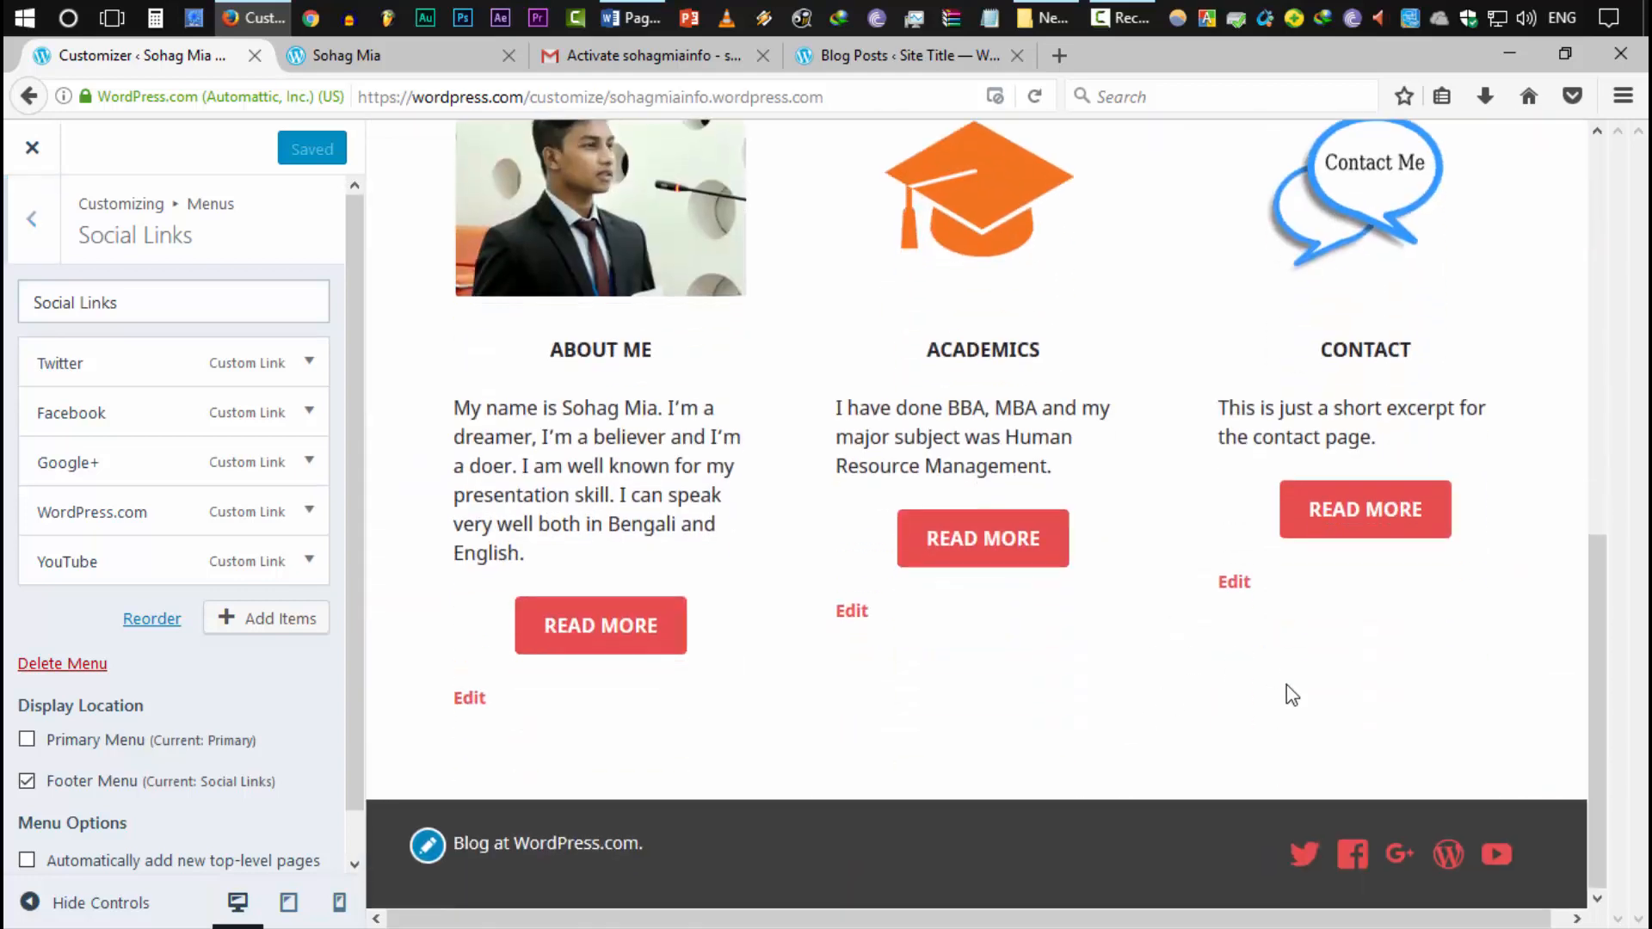
scroll(1290, 704, "up", 10)
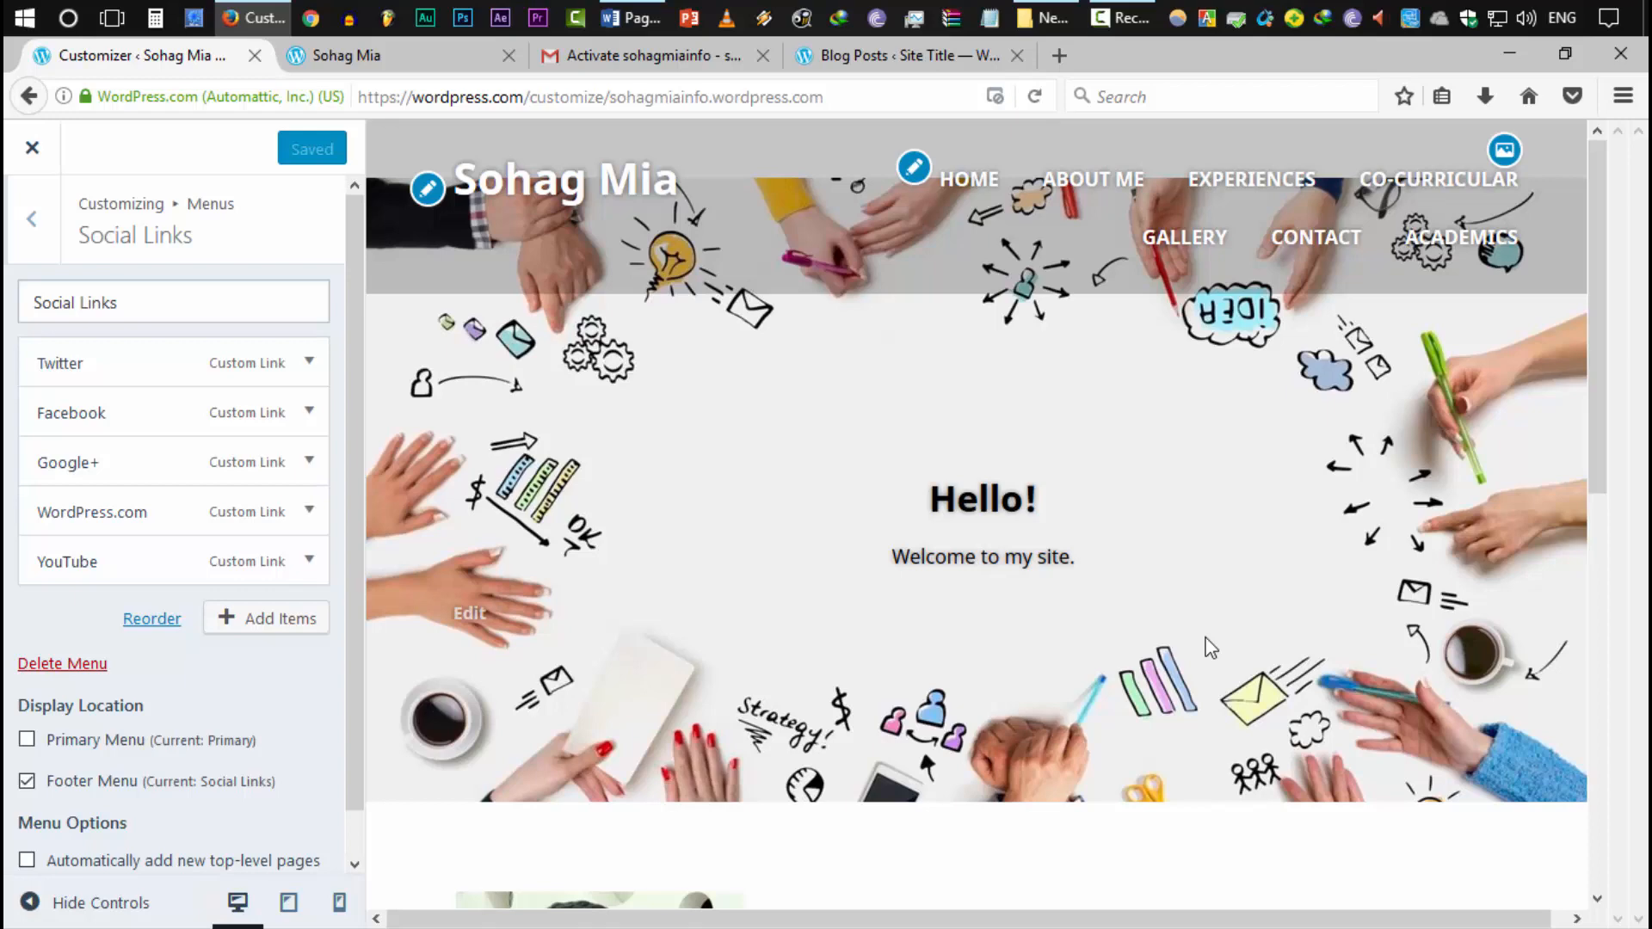
left_click(472, 54)
scroll(1187, 664, "up", 10)
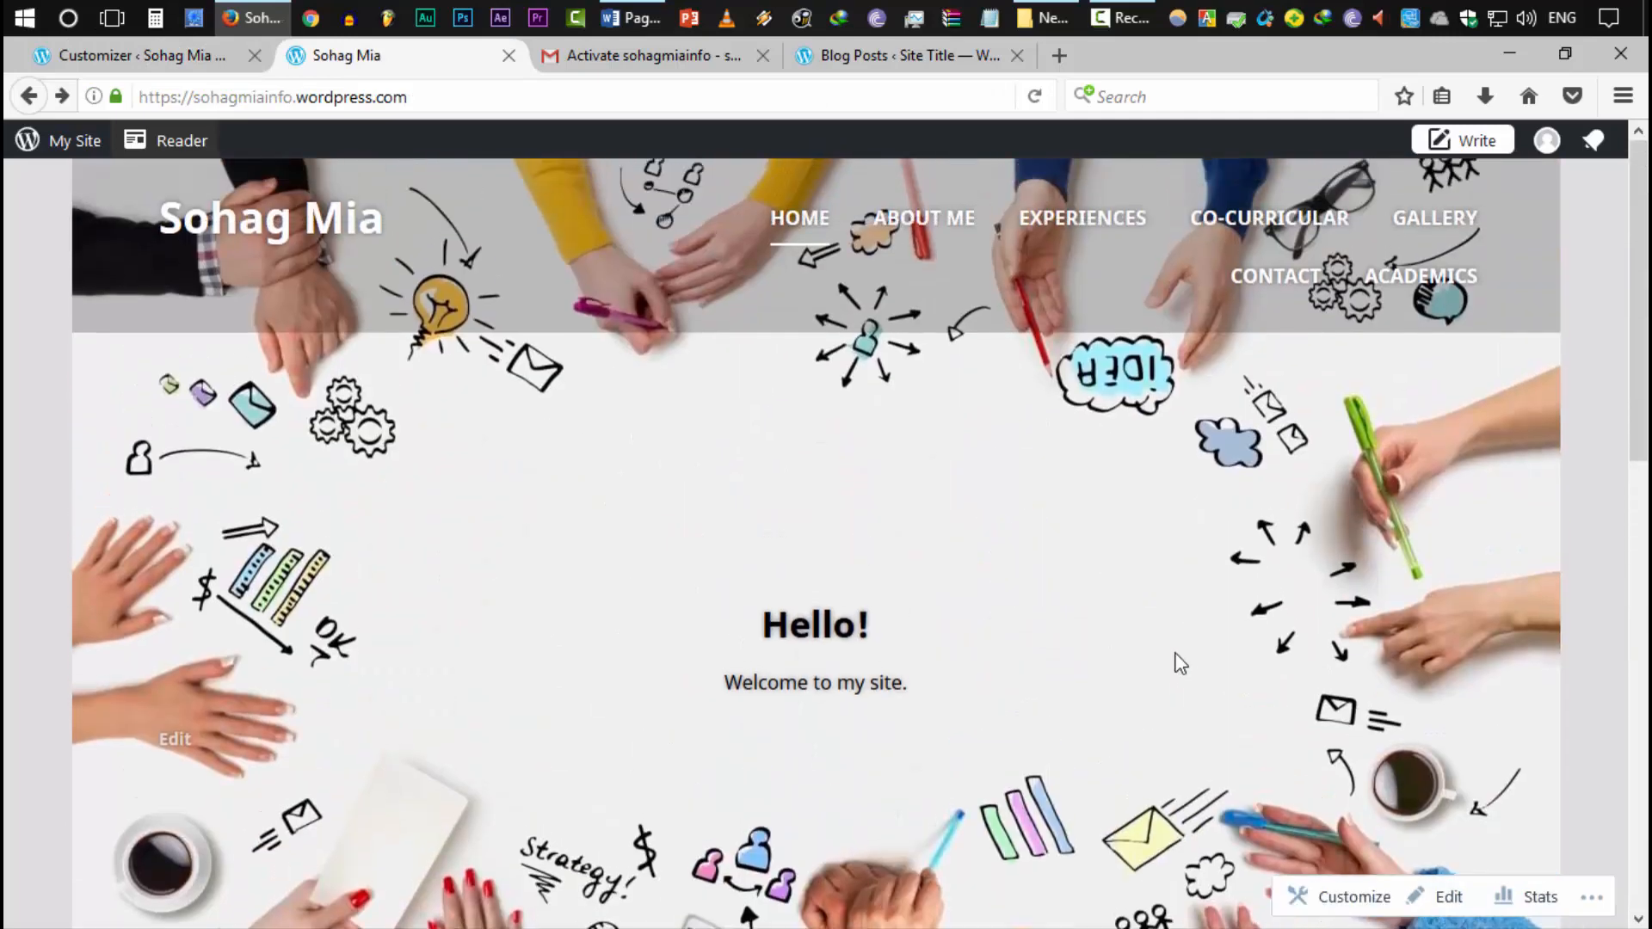
scroll(1091, 656, "down", 10)
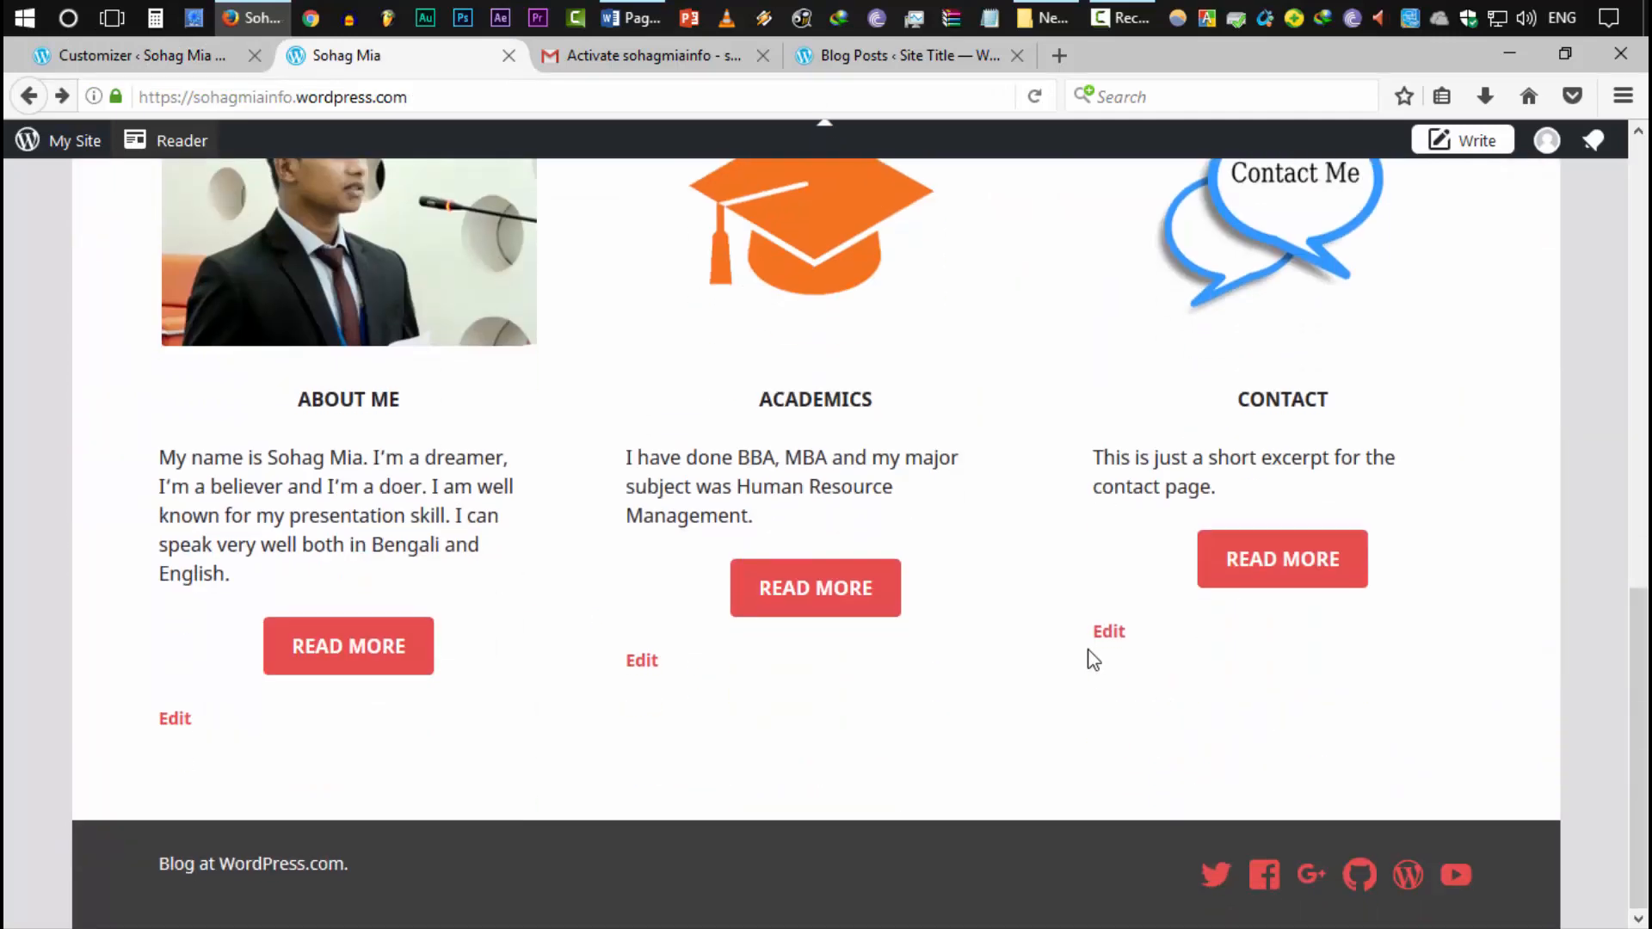
scroll(1056, 651, "up", 8)
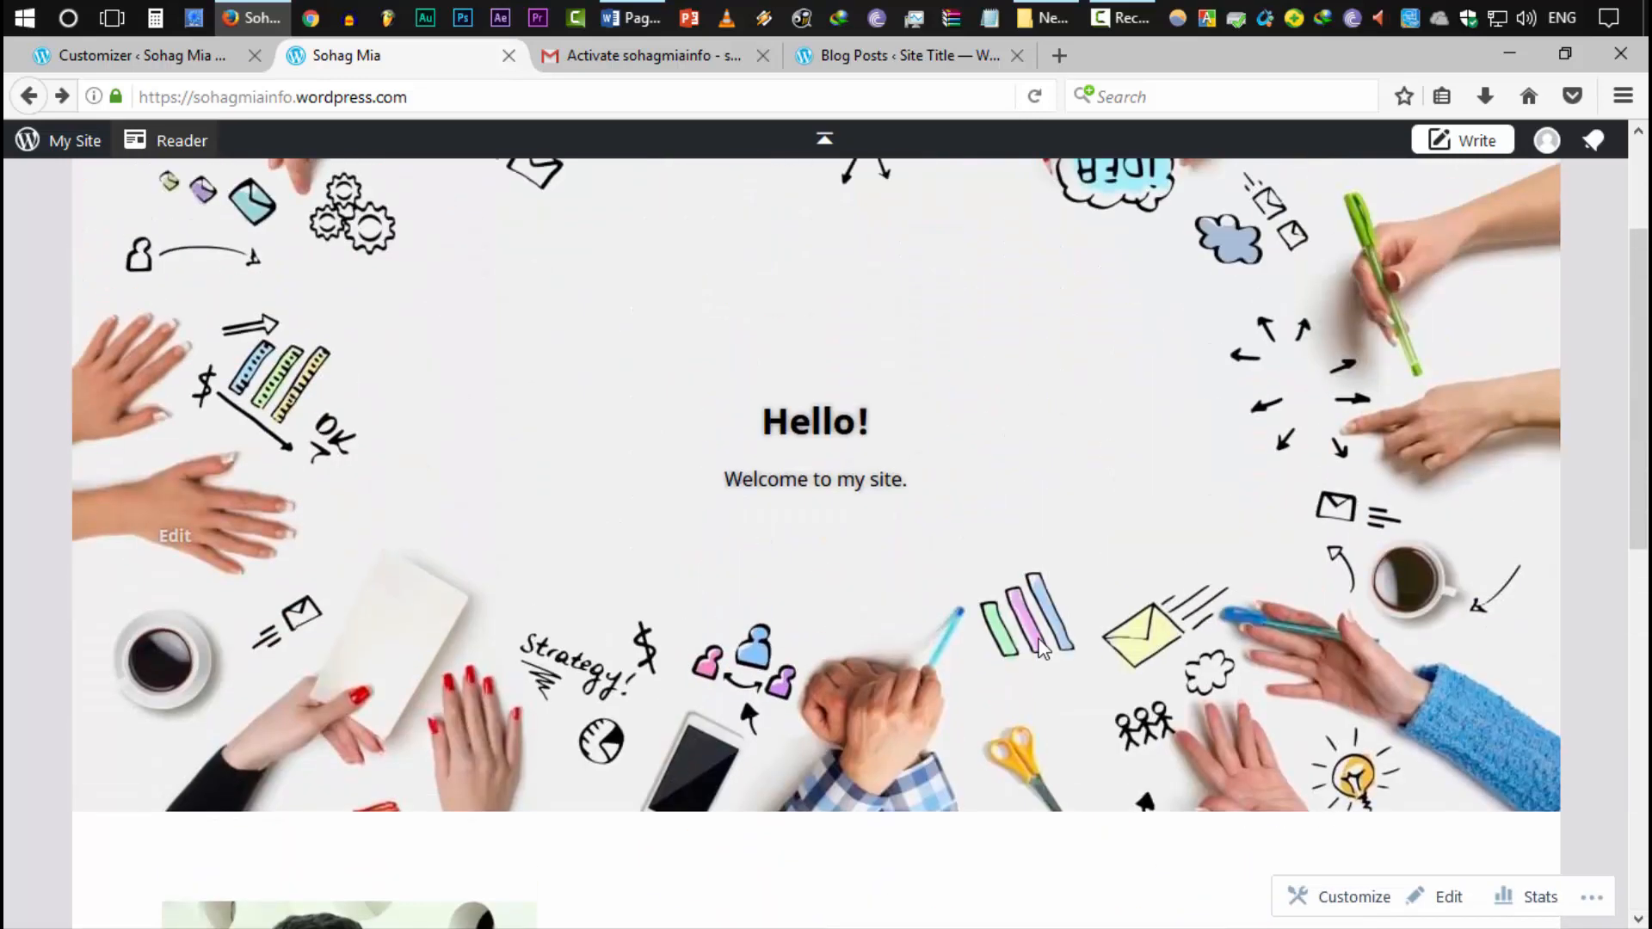